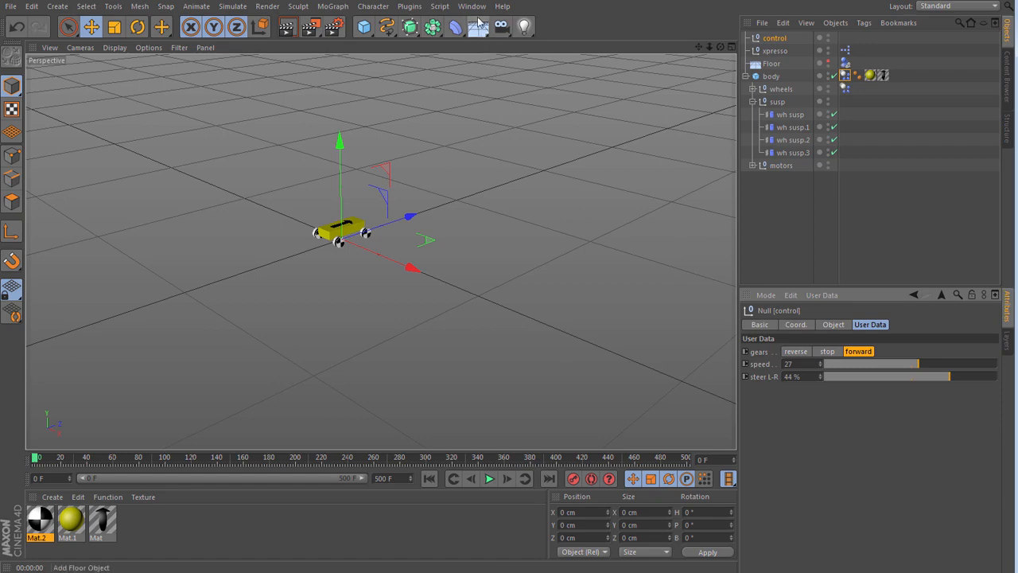
- Switch to red mini proxy man steer.c4d, test-drive the car while setting its steering to -60 %, and rewind to the start
left_click(472, 6)
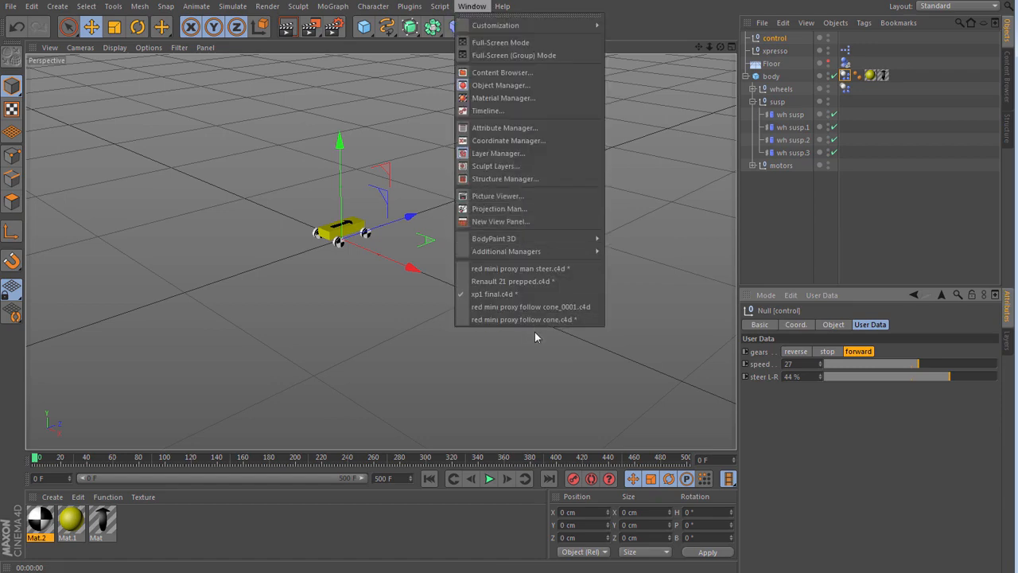
left_click(528, 270)
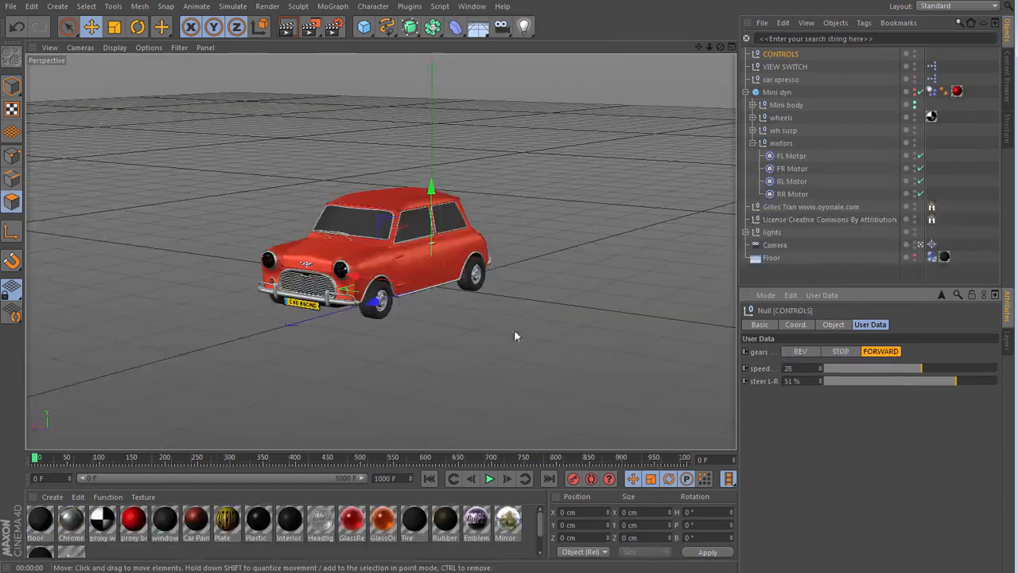
left_click(491, 478)
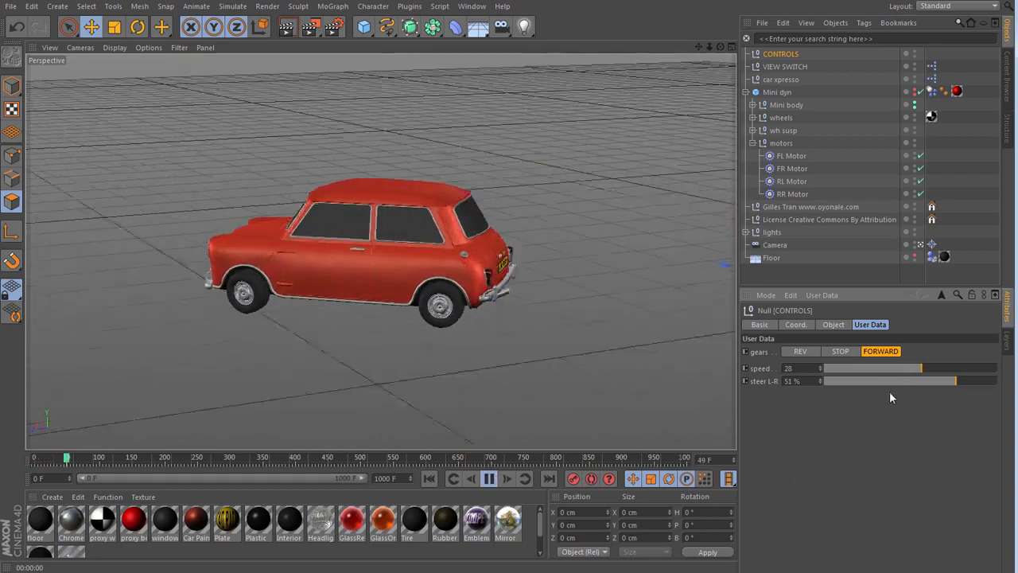
left_click(862, 380)
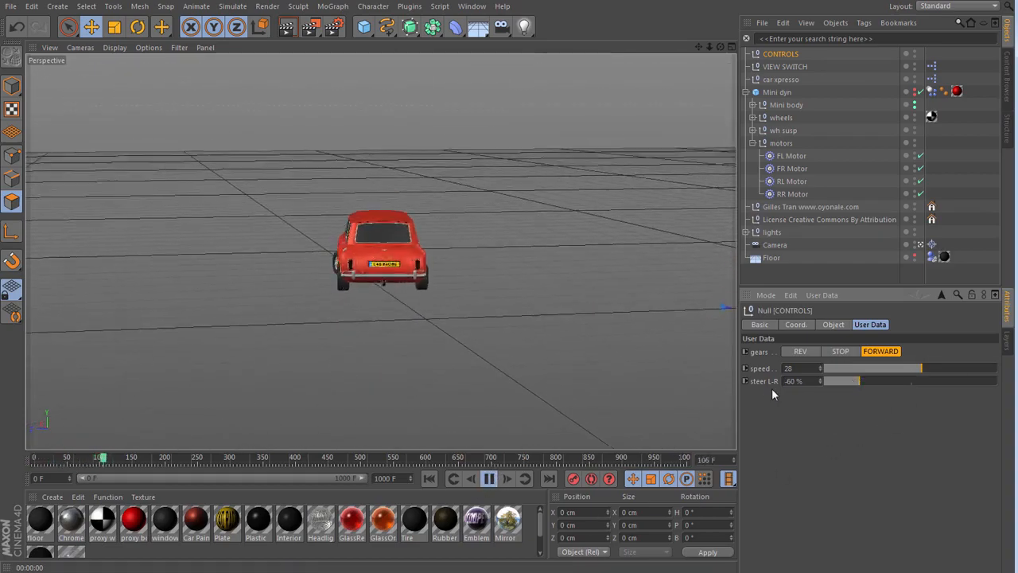
left_click(490, 479)
left_click(429, 478)
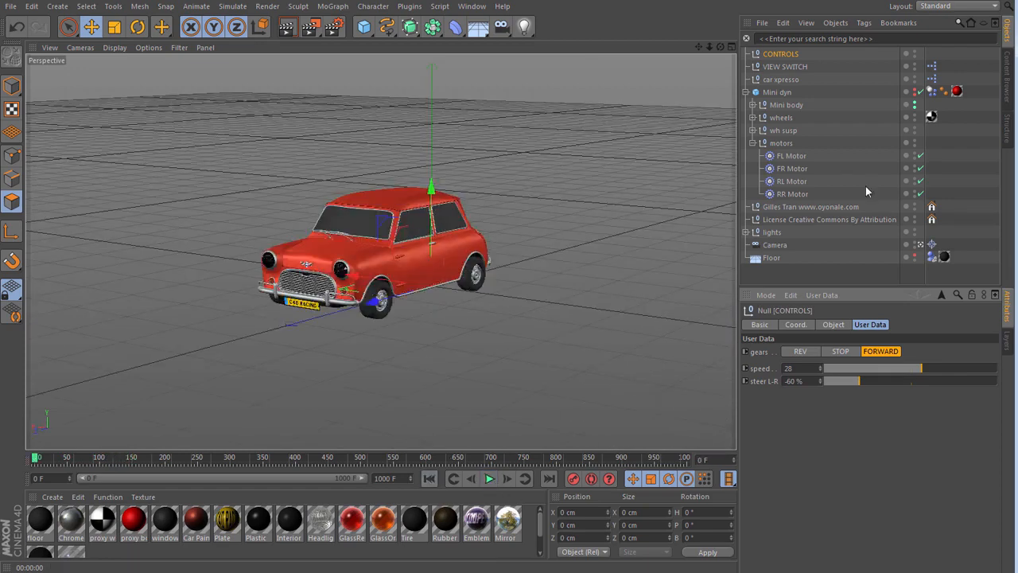
- Use the VIEW SWITCH null to show the proxy car and return to the real Mini
left_click(778, 70)
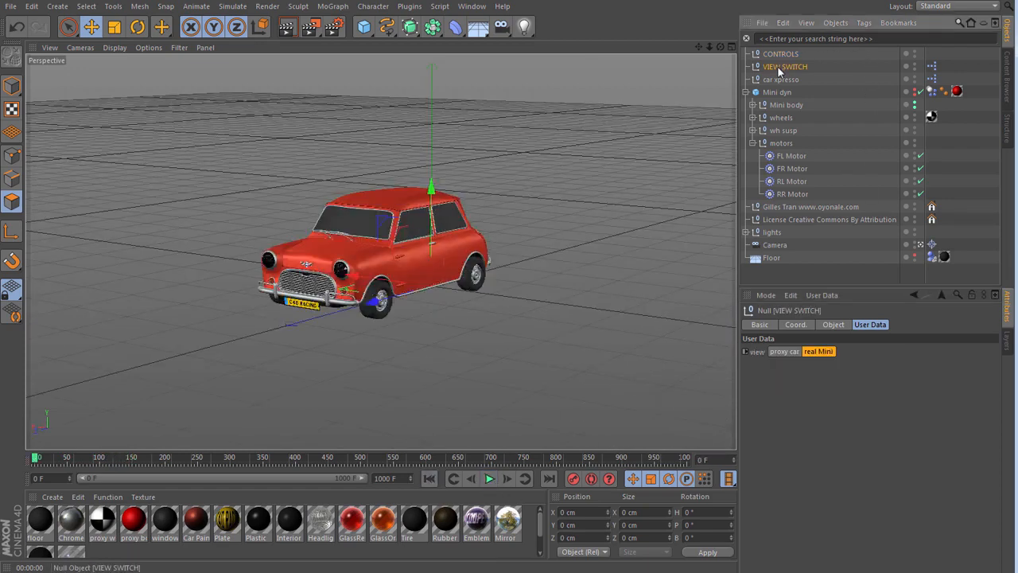
left_click(788, 352)
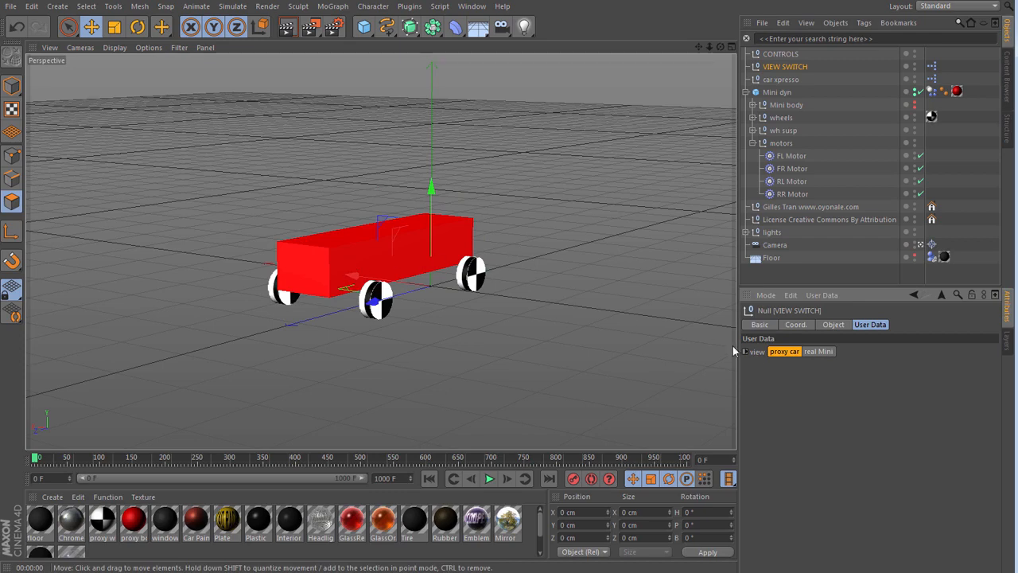
left_click(815, 352)
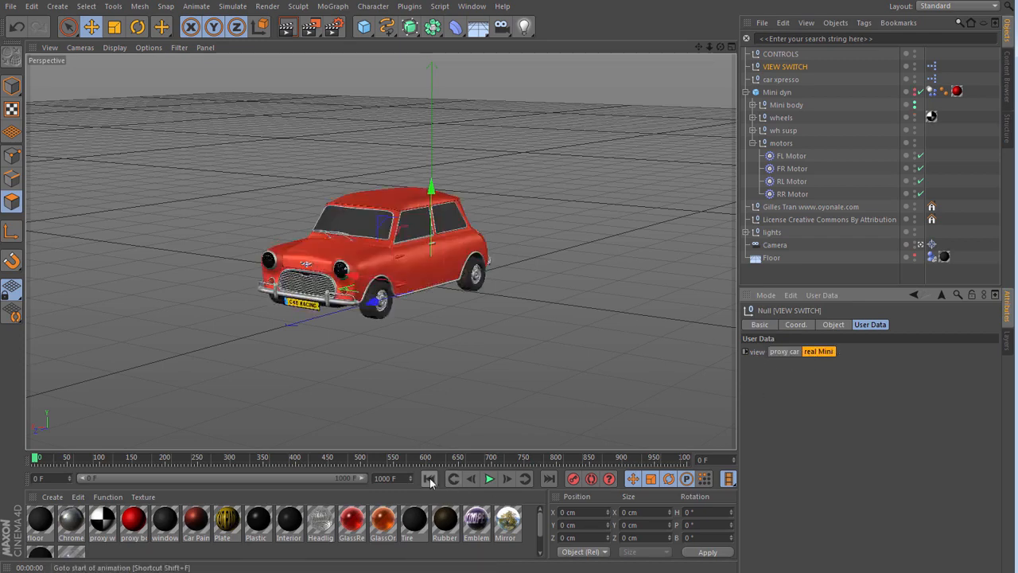
- Return to the xp1 final.c4d scene and set the control null's steering to -100 %
left_click(471, 7)
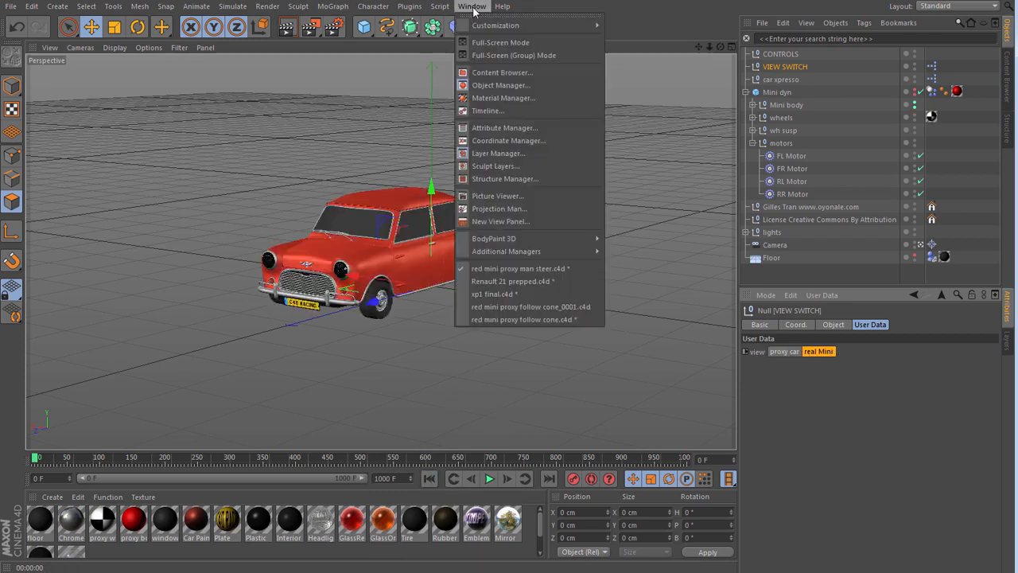
left_click(506, 293)
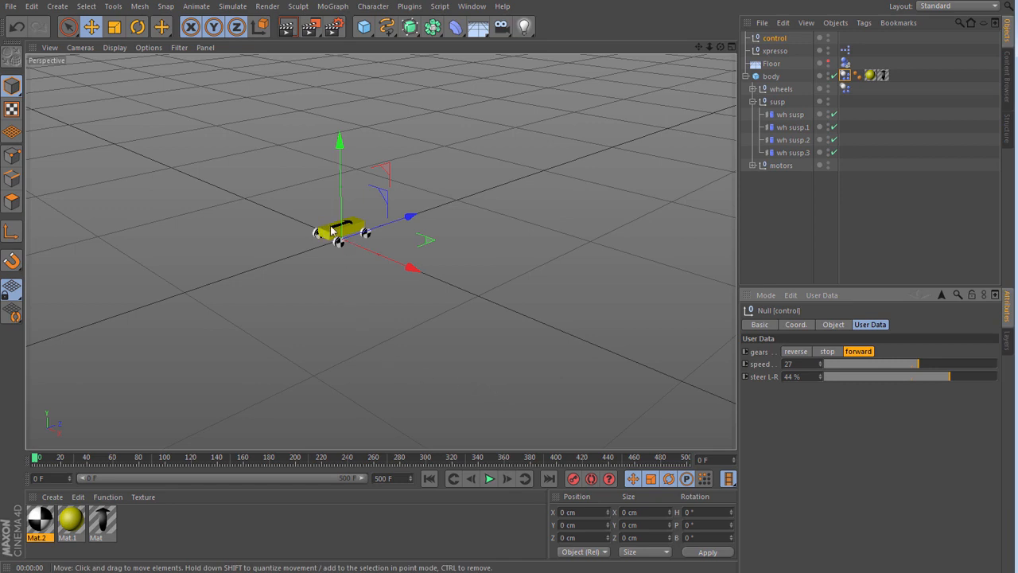
scroll(333, 228, "up", 4)
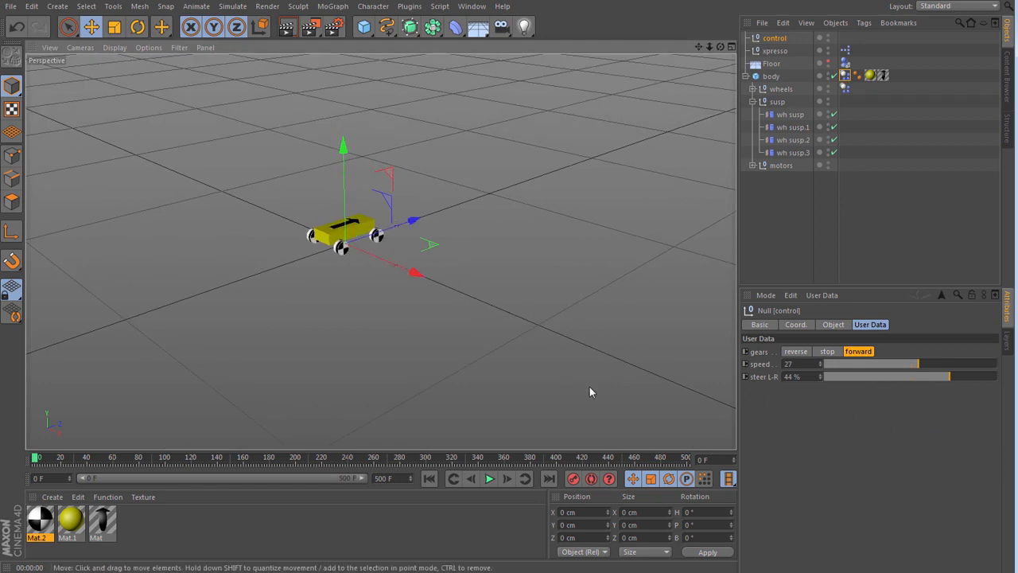
left_click_drag(882, 375, 807, 377)
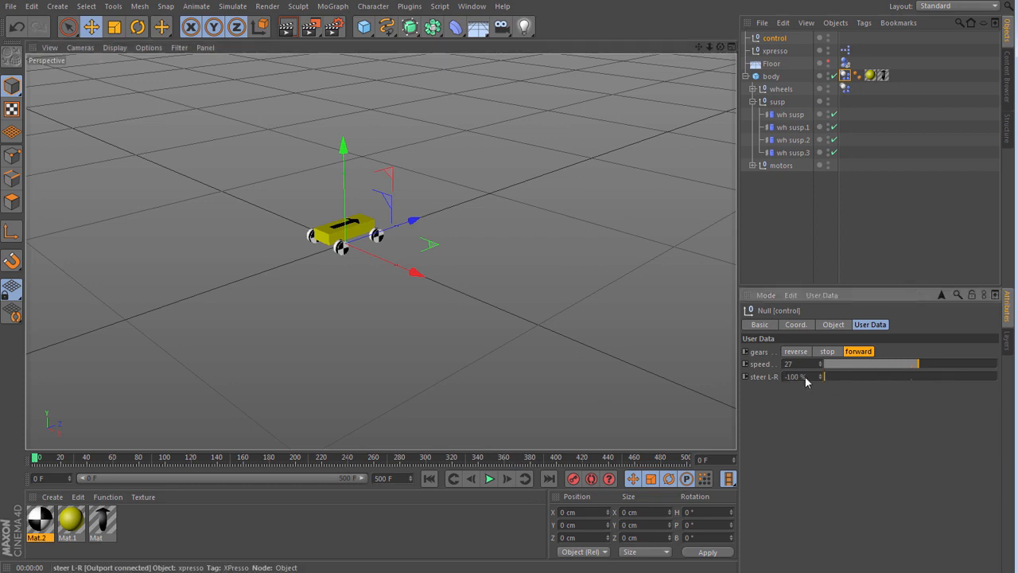
- Play the simulation while raising the speed to 38 and 43, rewind to the start, and set the steering to -3 %
left_click(490, 478)
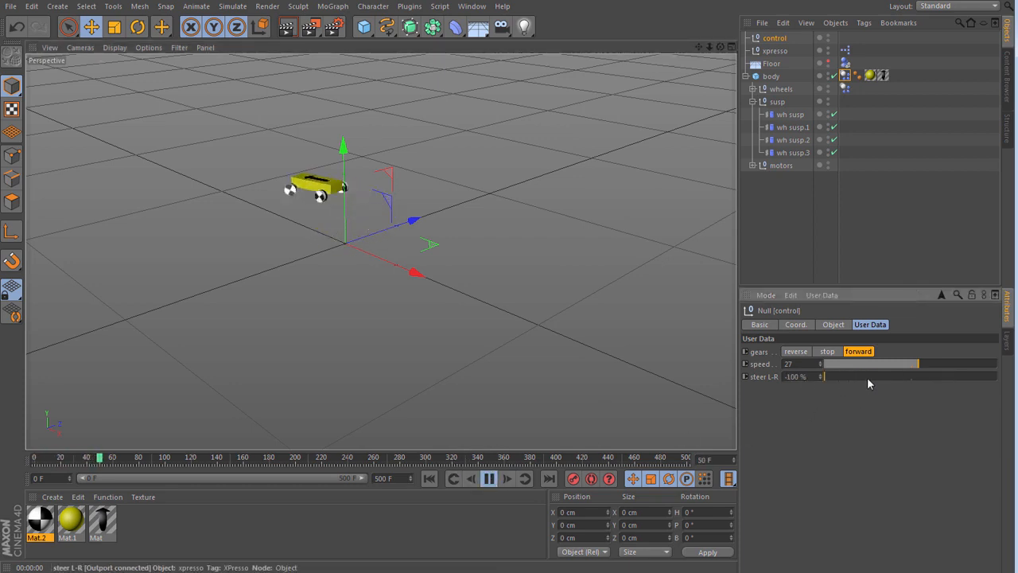
left_click(957, 364)
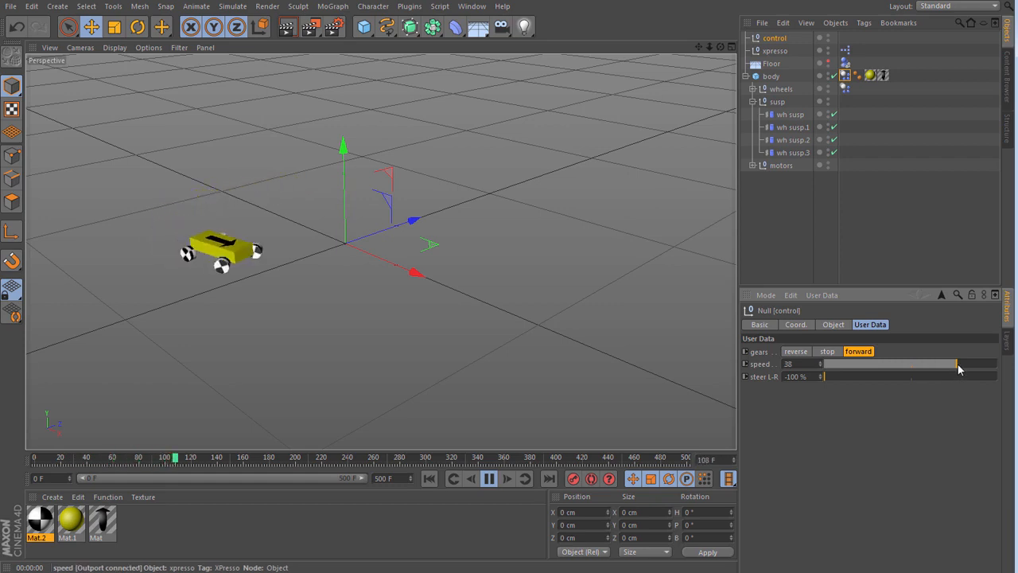
left_click(976, 365)
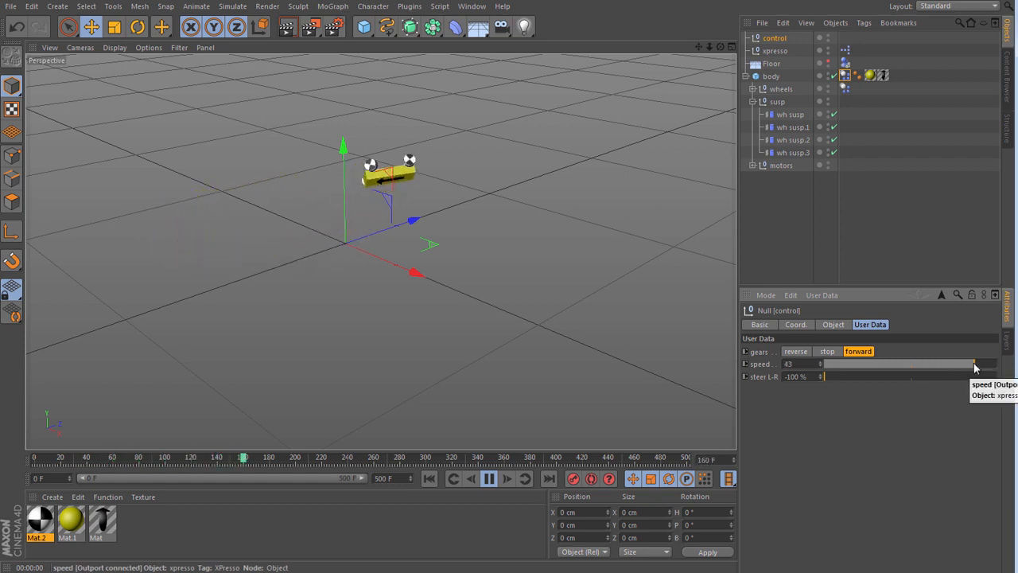
left_click(489, 478)
left_click(429, 478)
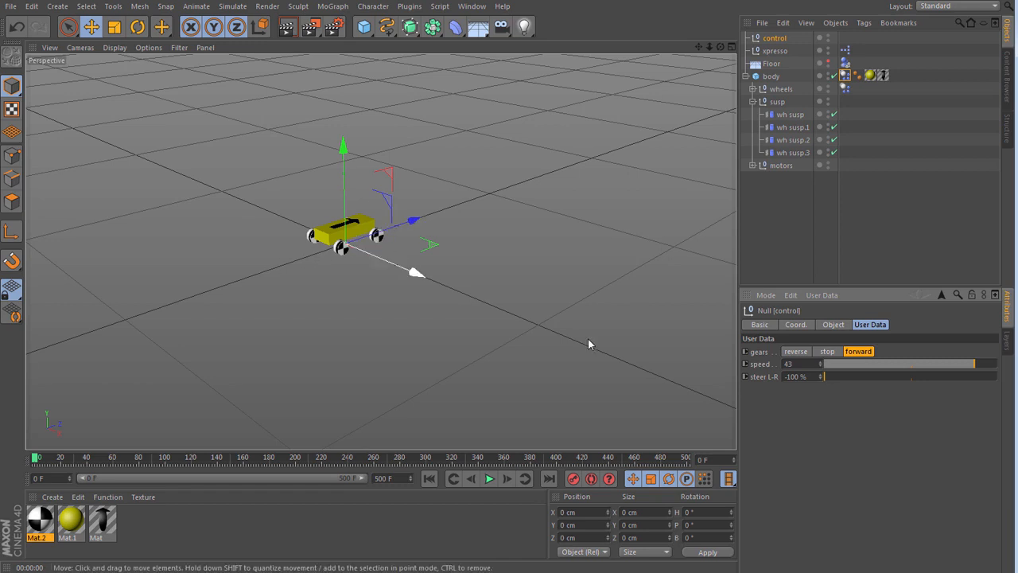
left_click(910, 377)
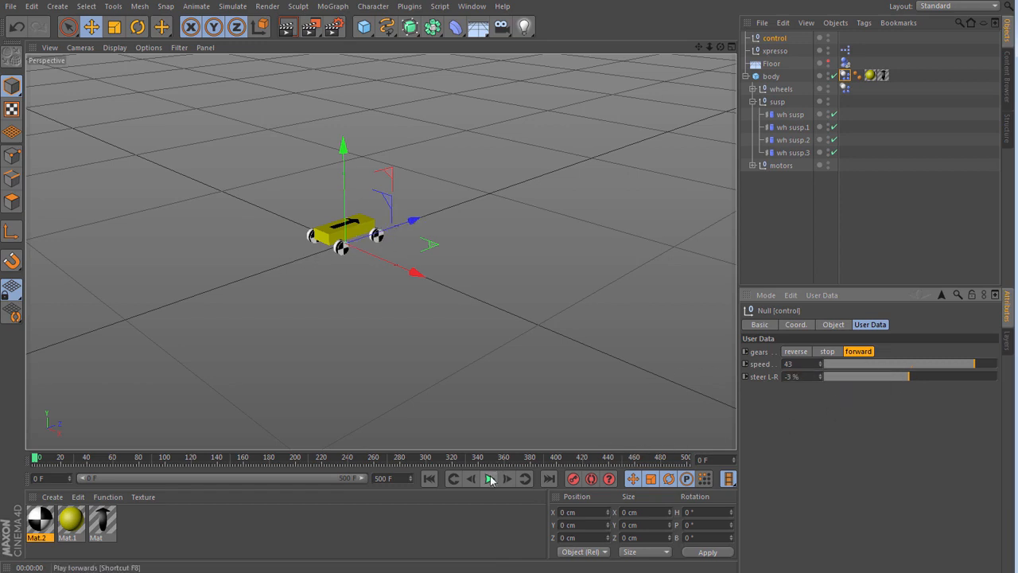
- Enable a custom center of mass in the body's Dynamics Body tag and set its Y value to -30 cm
left_click(845, 75)
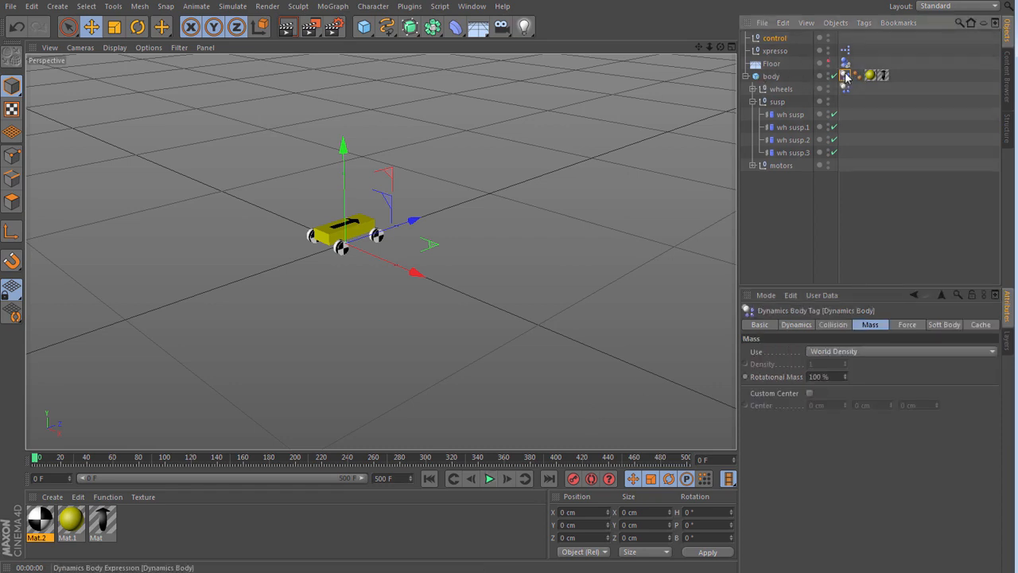
left_click(843, 326)
left_click(869, 326)
left_click(837, 326)
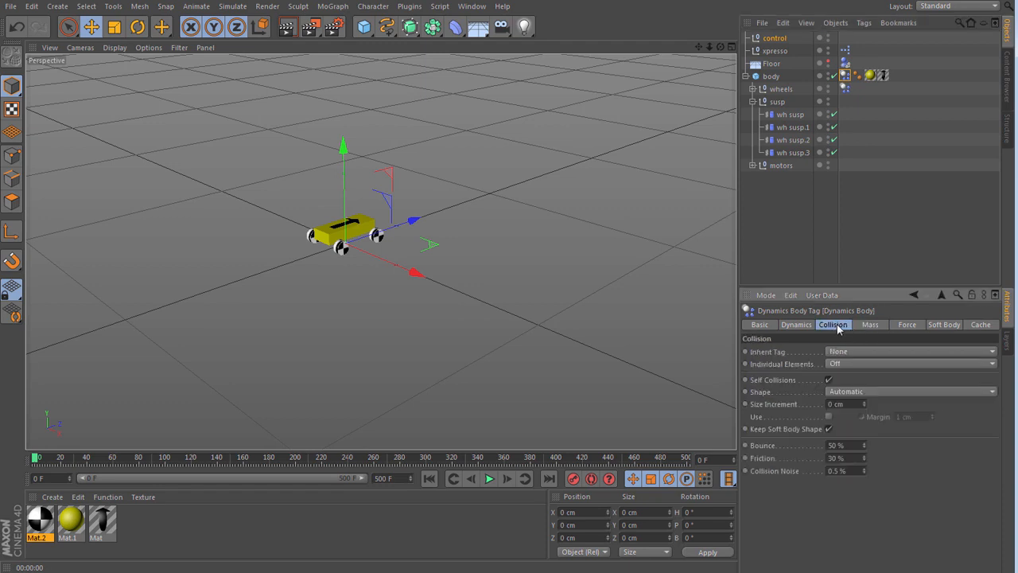
left_click(871, 326)
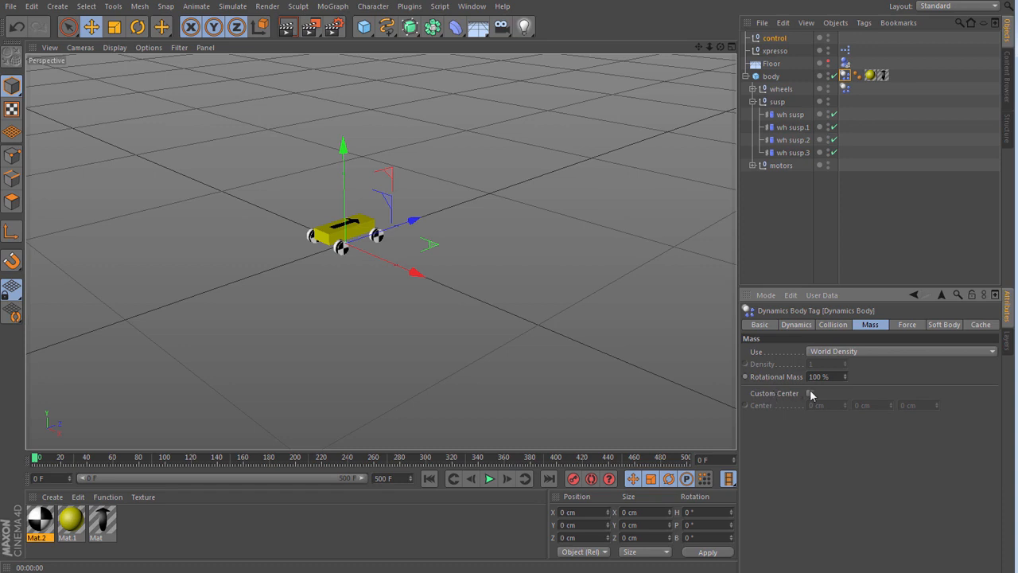
left_click(810, 393)
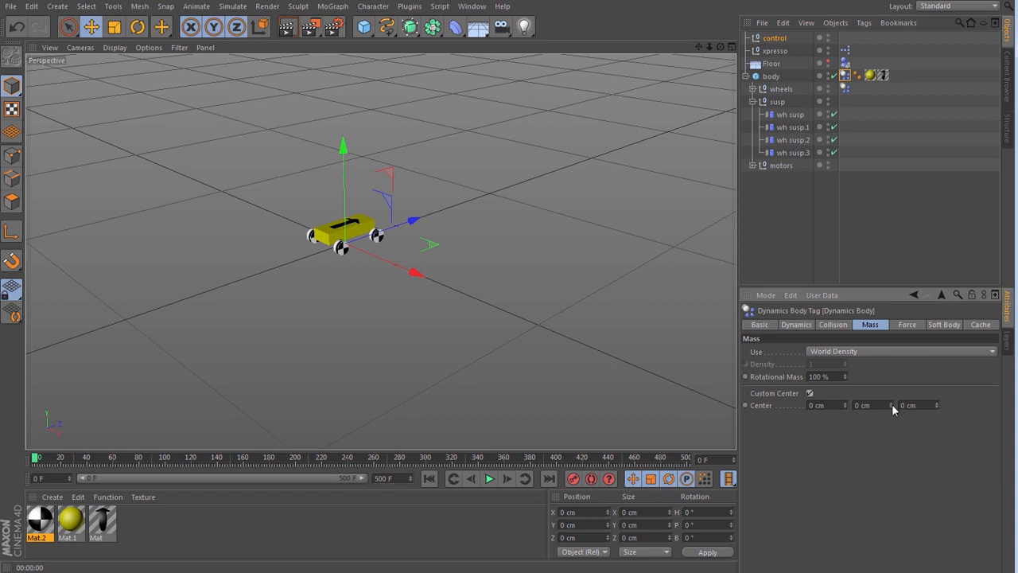
left_click_drag(892, 403, 891, 422)
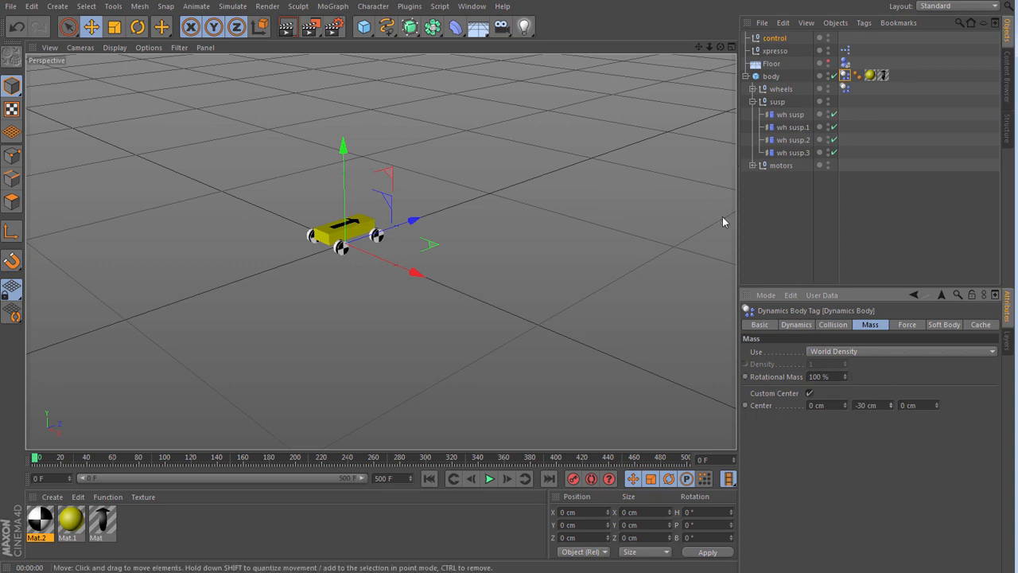
- Set the control null's speed to 18 and its steering to -100 %
left_click(774, 38)
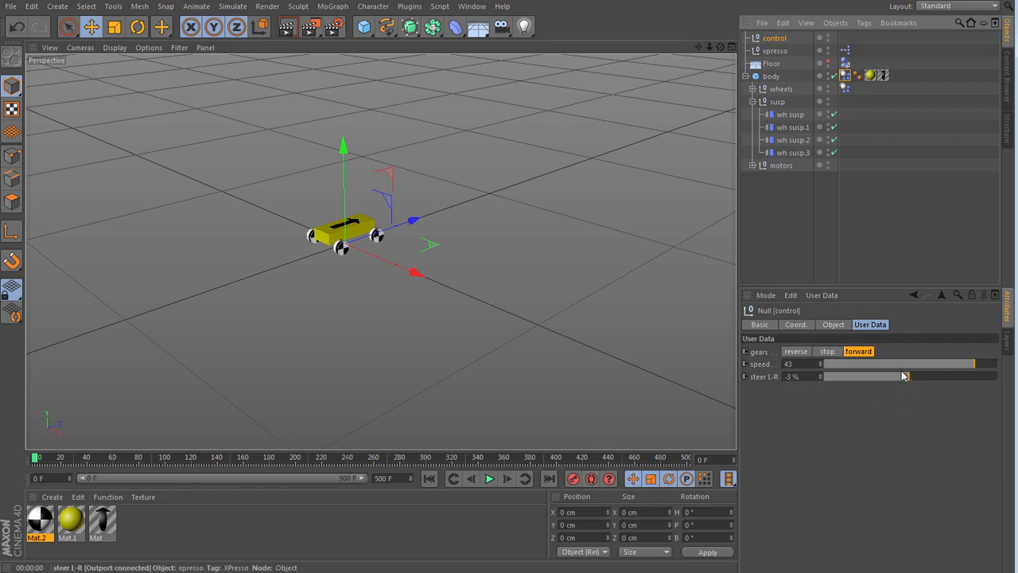
left_click(887, 364)
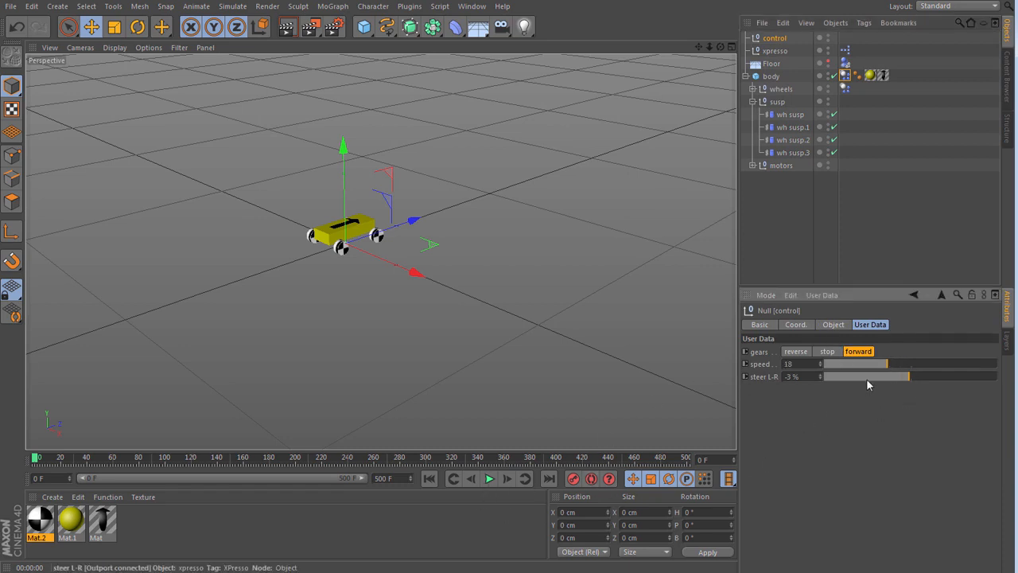
left_click_drag(866, 379, 767, 388)
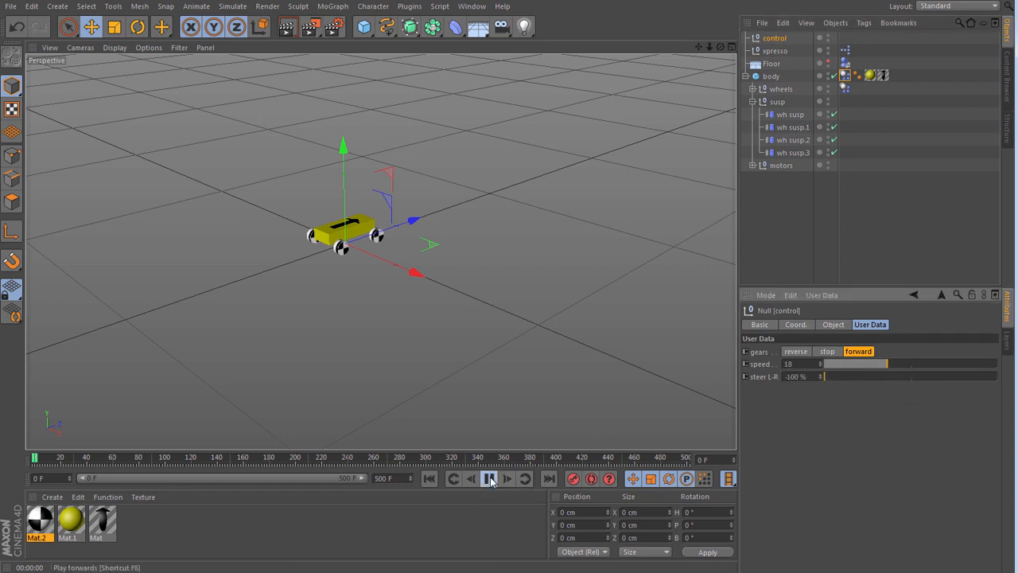
- Play the simulation while raising the speed through 30, 41 and 46 to 50, reduce it to 46, and rewind to the start
left_click(926, 366)
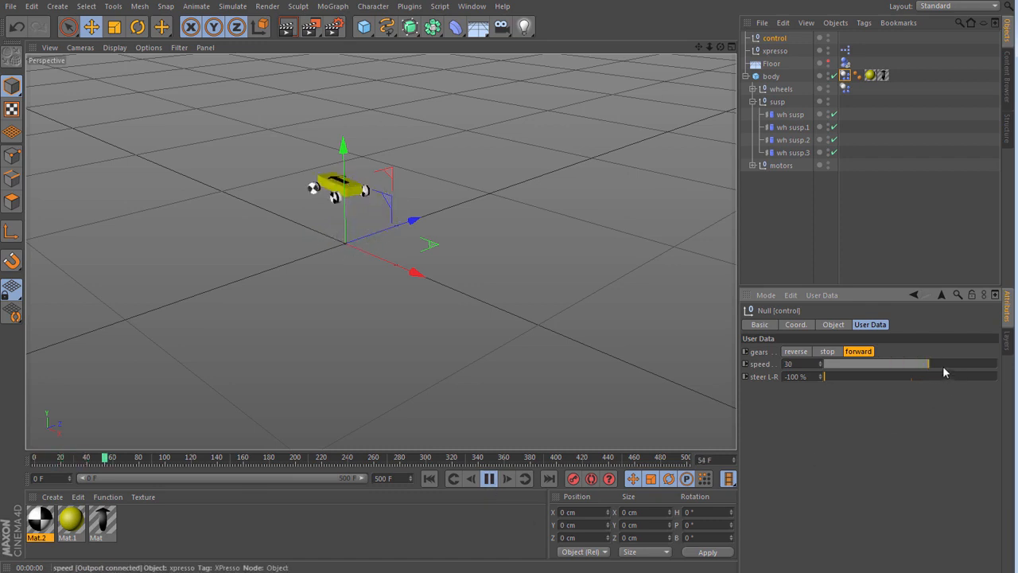
left_click(967, 362)
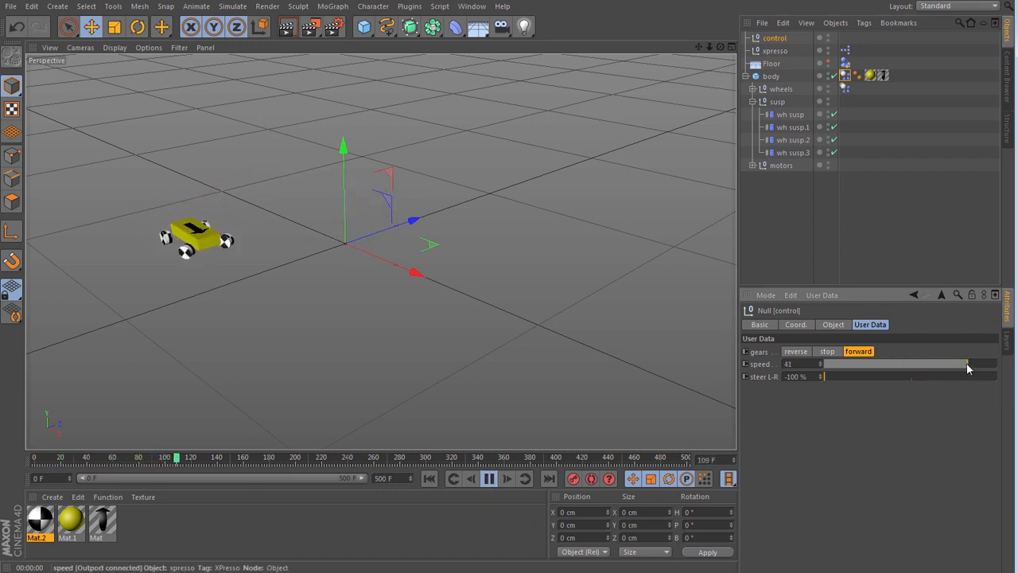
left_click(985, 364)
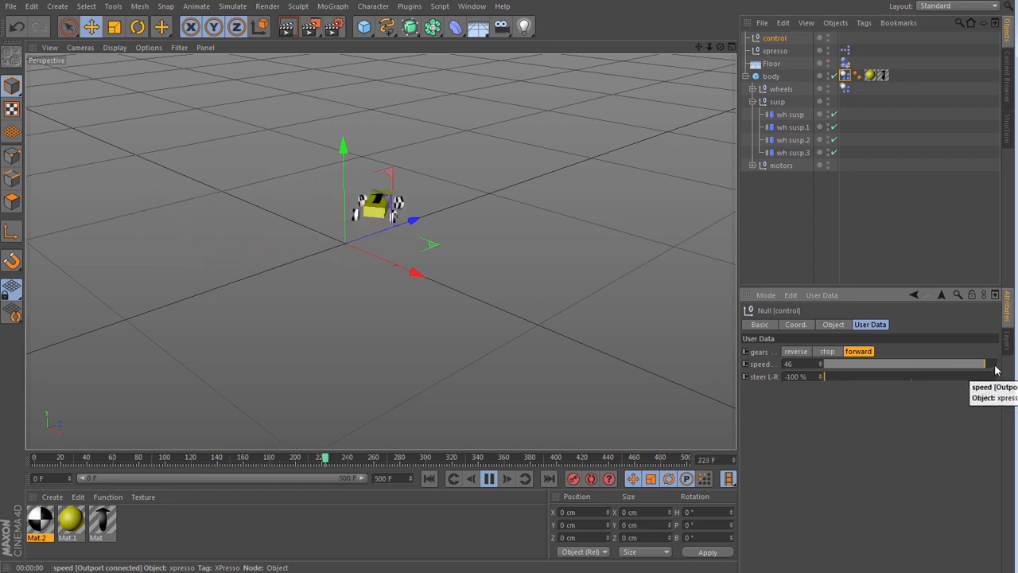
left_click(995, 364)
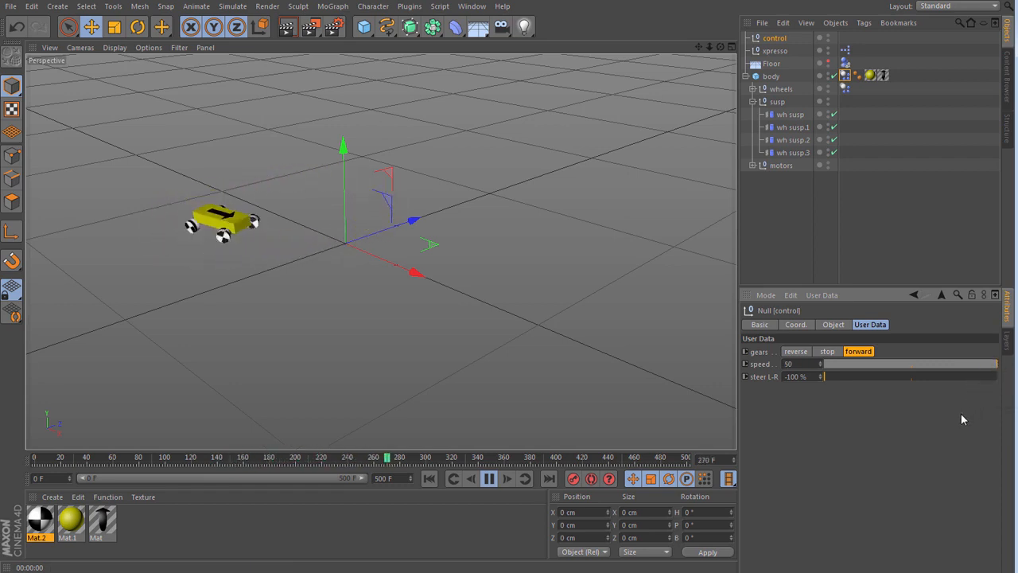
left_click(985, 365)
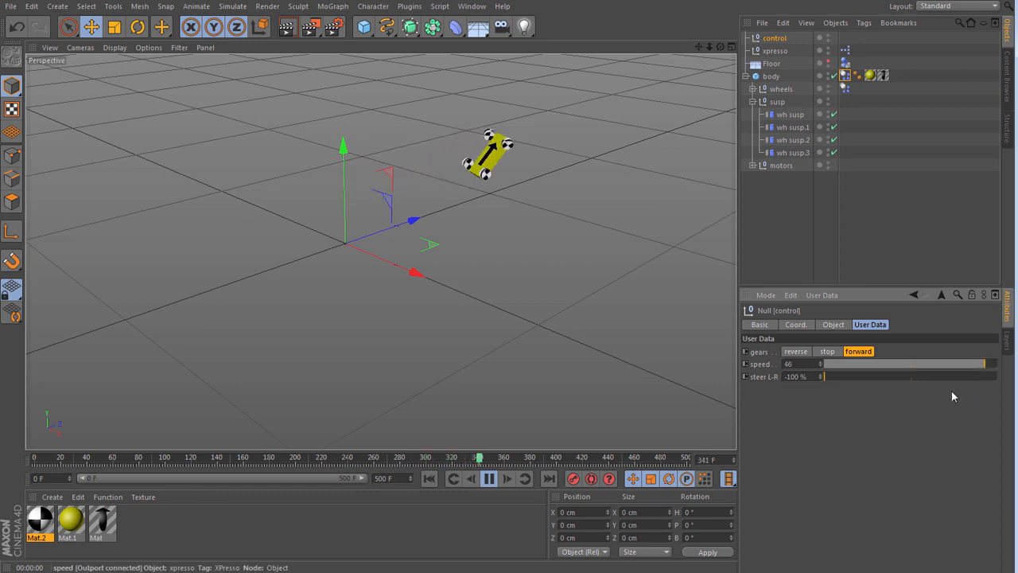
left_click(490, 479)
left_click(428, 479)
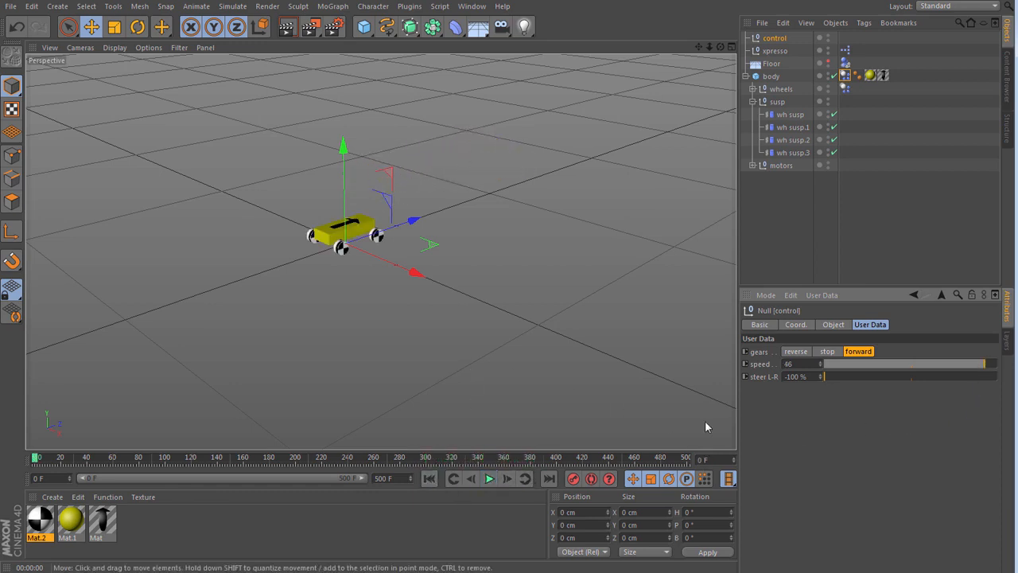
- Open the settings of the body's Dynamics Body tag
left_click(844, 75)
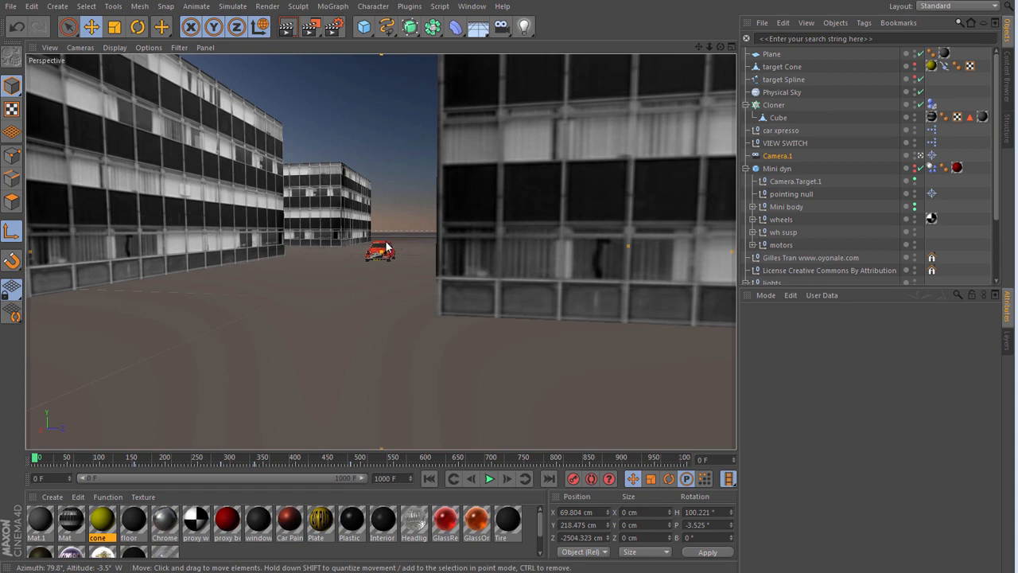
- Play the red Mini's drive between the buildings, stop it, and rewind to the start
left_click(490, 480)
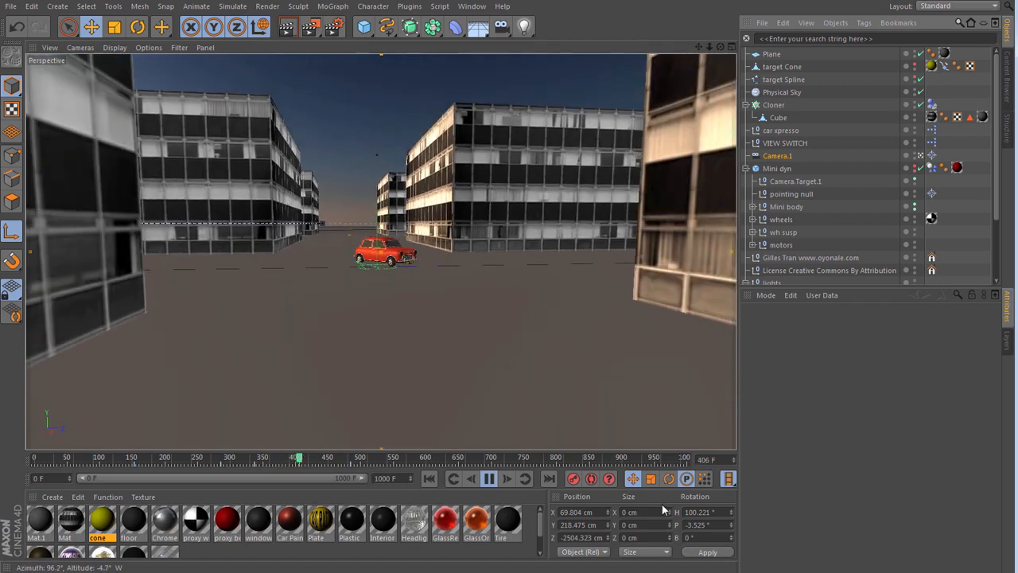
left_click(489, 478)
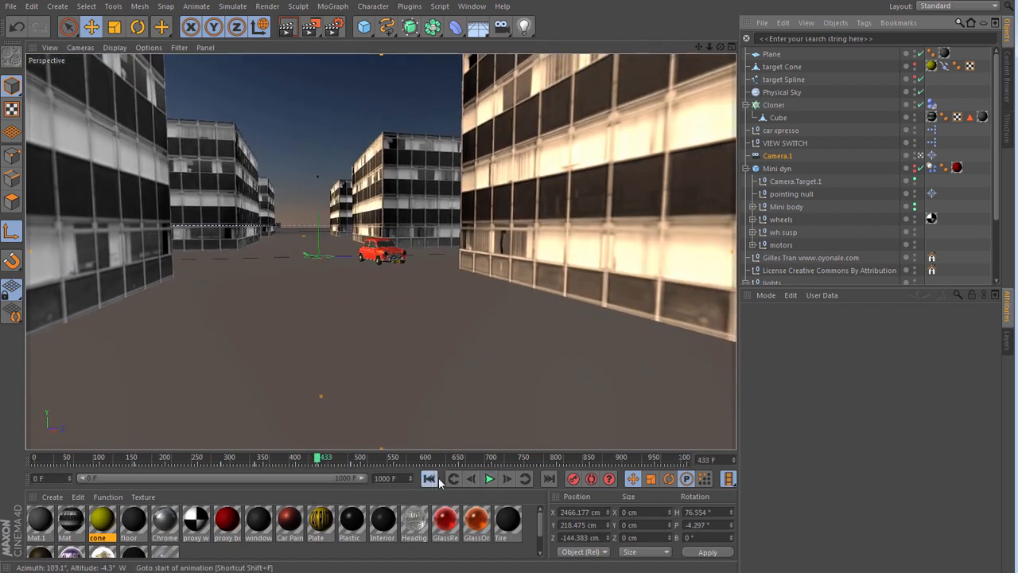
left_click(429, 478)
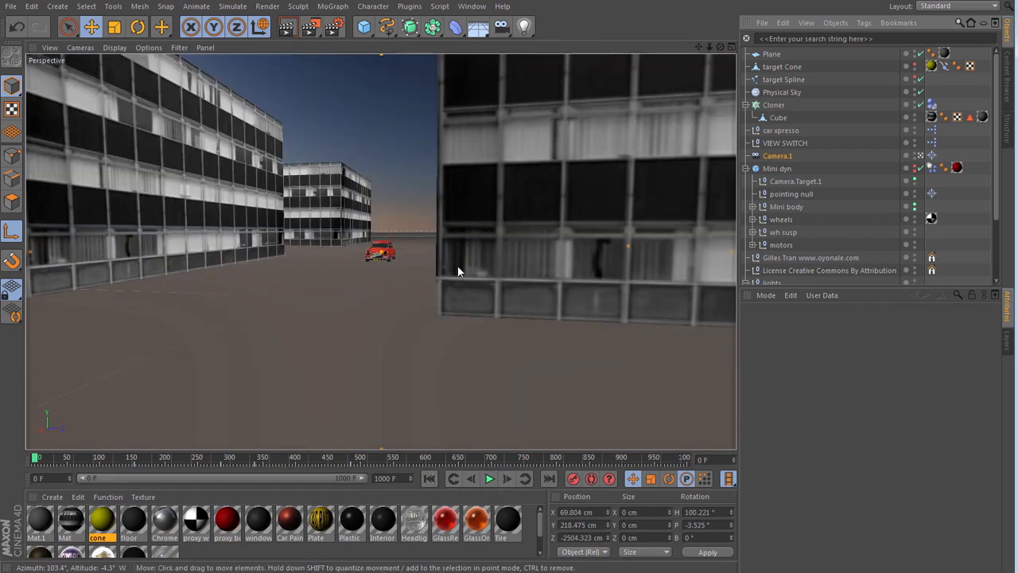
- Make the target Cone and target Spline visible in the viewport, play the Mini's drive along the spline, and stop it at frame 386
left_click(915, 68, "alt")
left_click(916, 80, "alt")
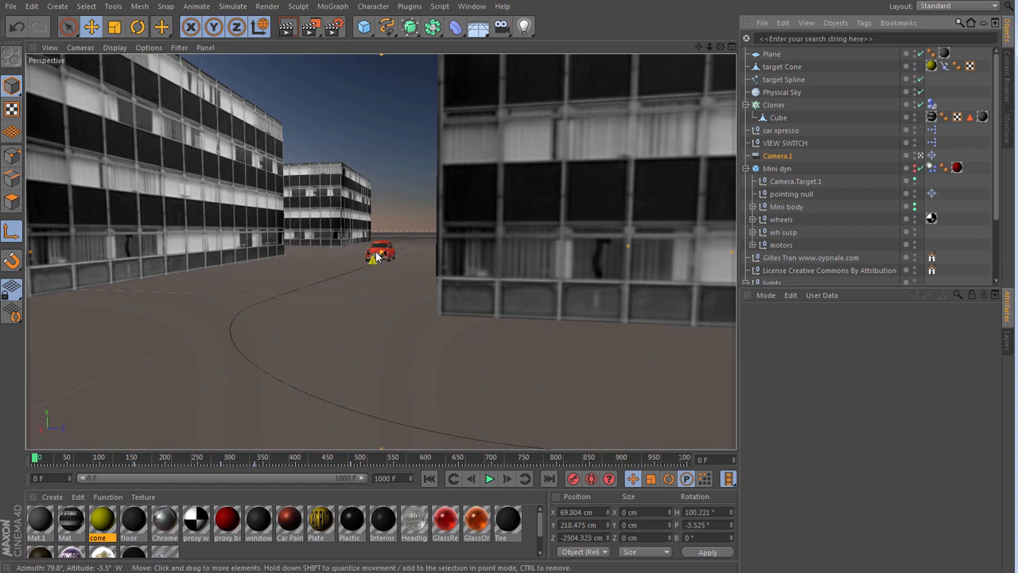
left_click(488, 478)
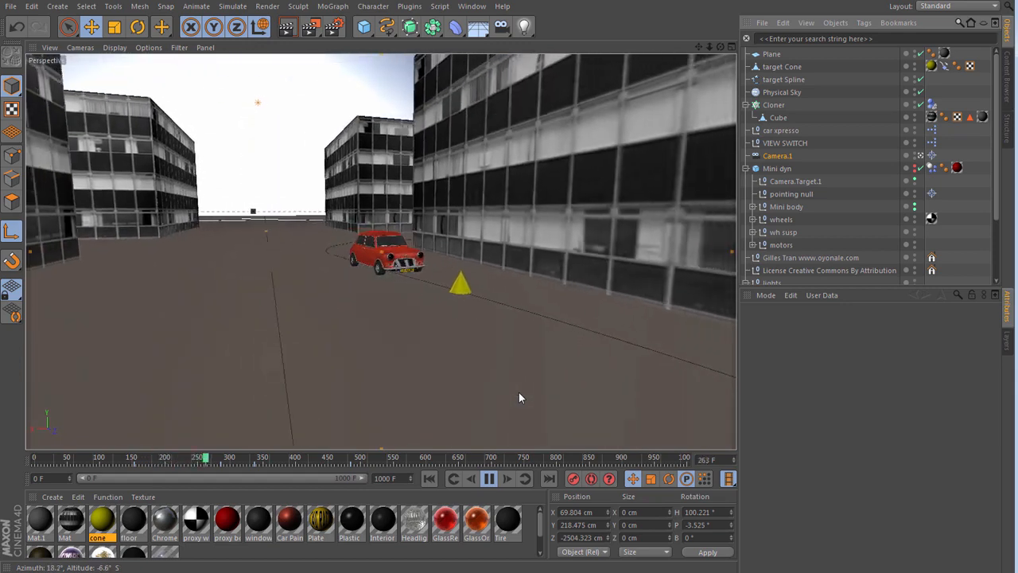
left_click(489, 479)
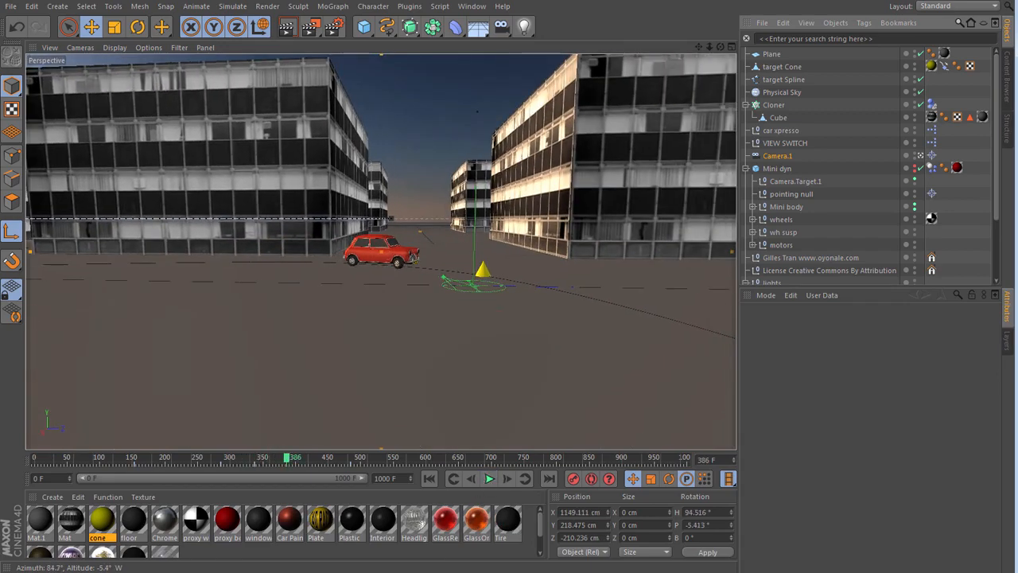
- Switch to VLC media player and play the video mini moto X .mp4
key("alt+Tab")
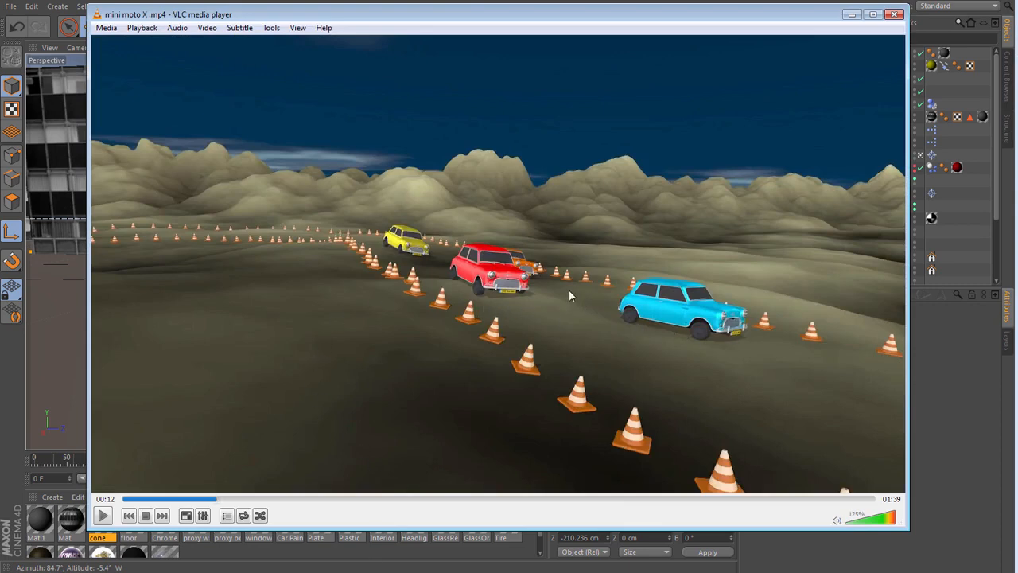
left_click(103, 515)
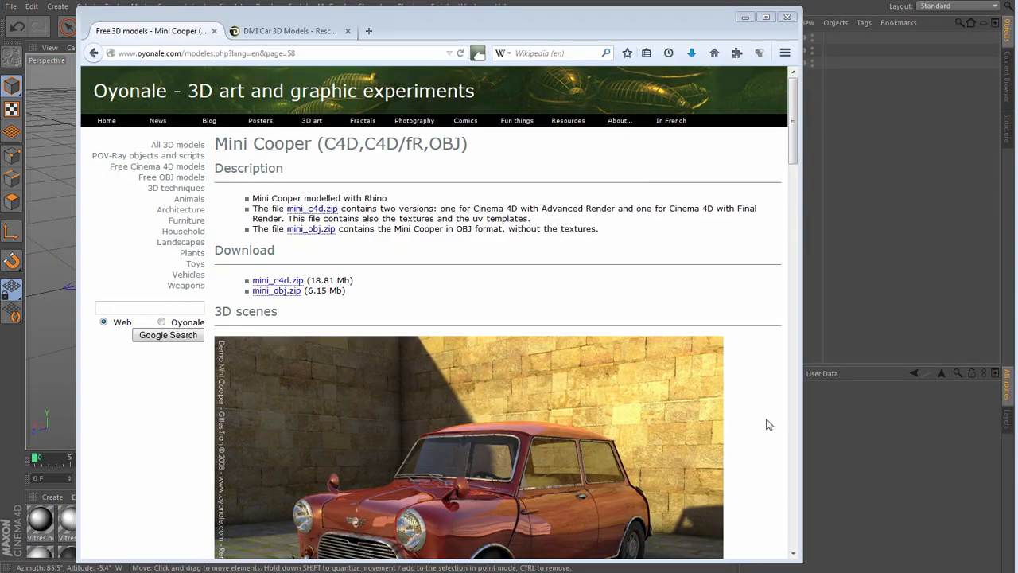
scroll(760, 420, "down", 3)
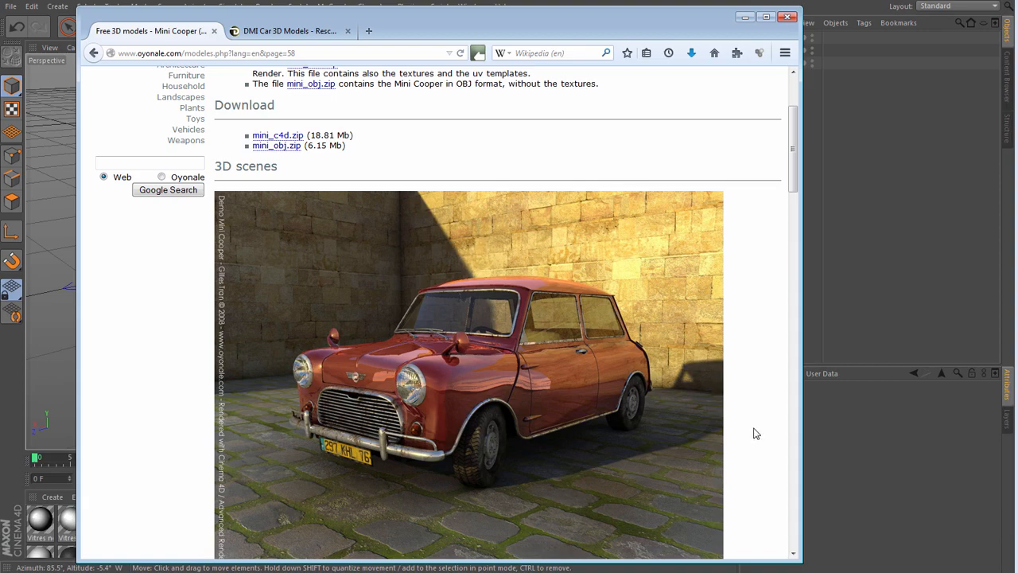
scroll(757, 433, "up", 3)
scroll(756, 434, "down", 1)
scroll(756, 436, "up", 3)
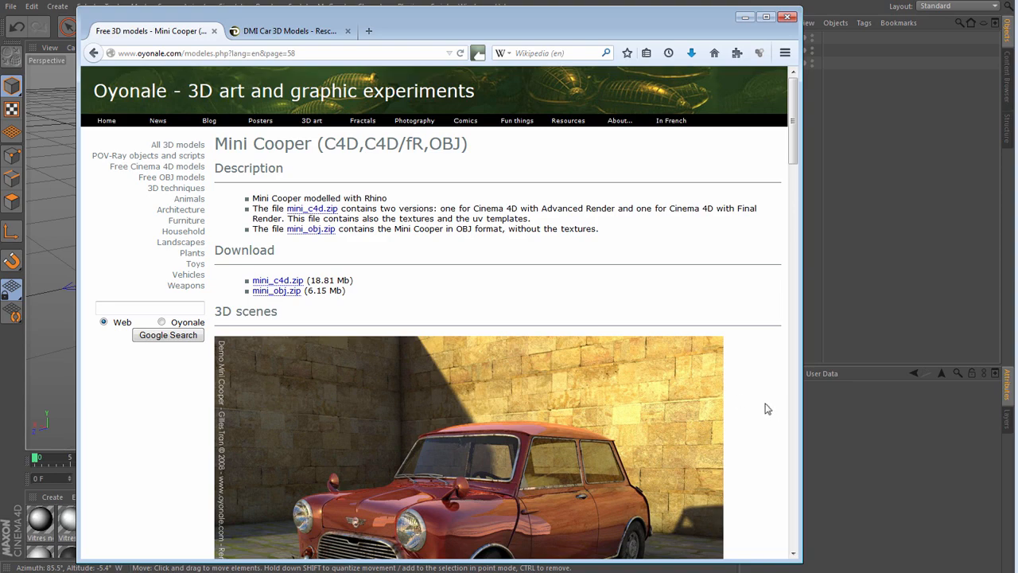
scroll(762, 408, "down", 3)
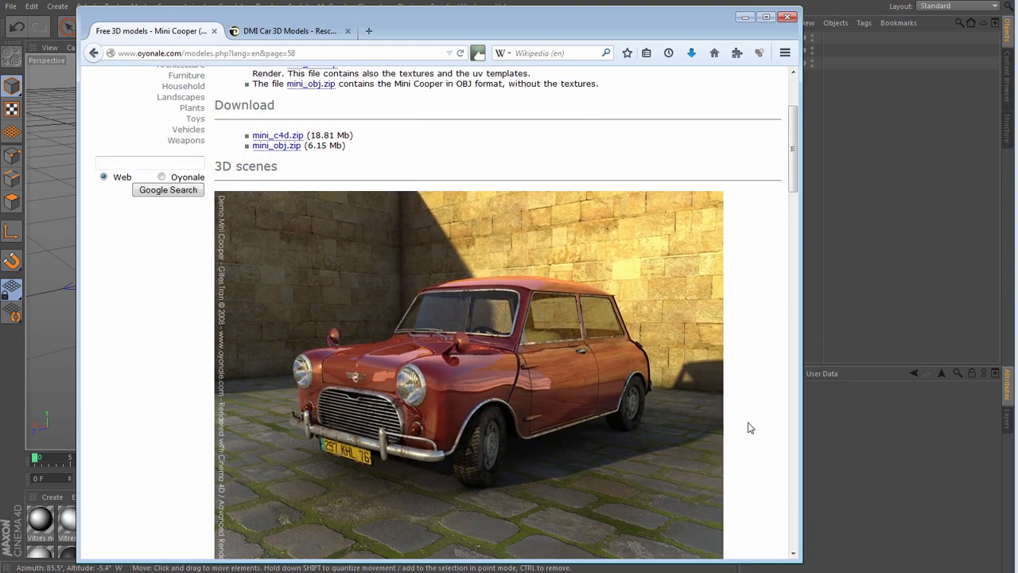
scroll(750, 422, "up", 3)
left_click(282, 31)
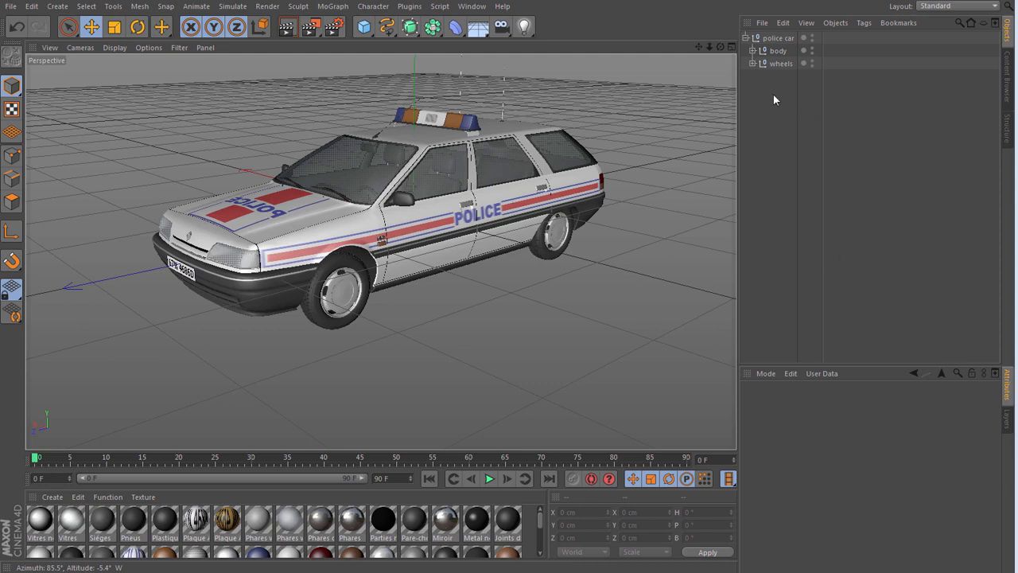
- Inspect the police car's body null and each of its four wheel nulls, and collapse the wheels group
left_click(770, 51)
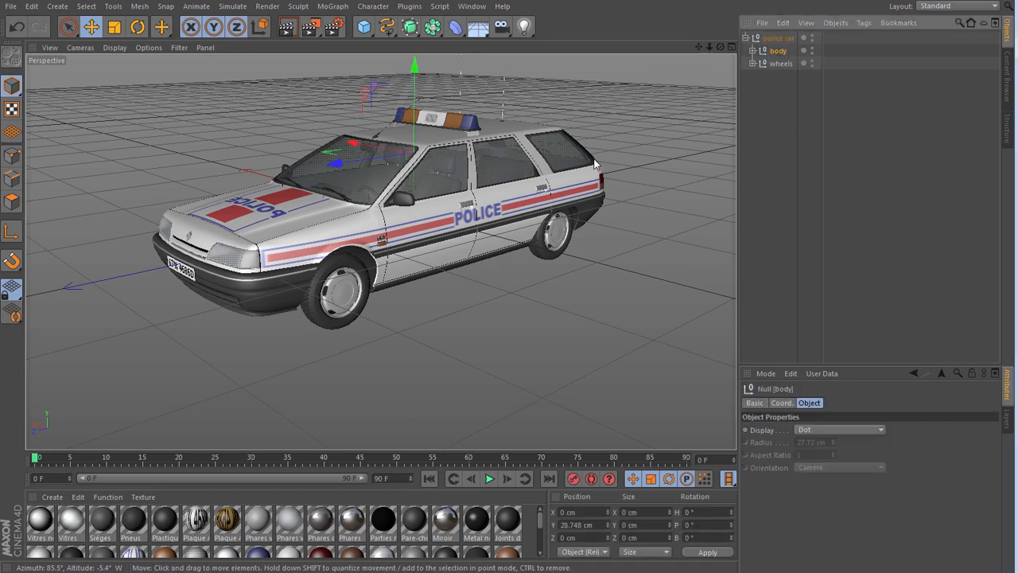
left_click(755, 63)
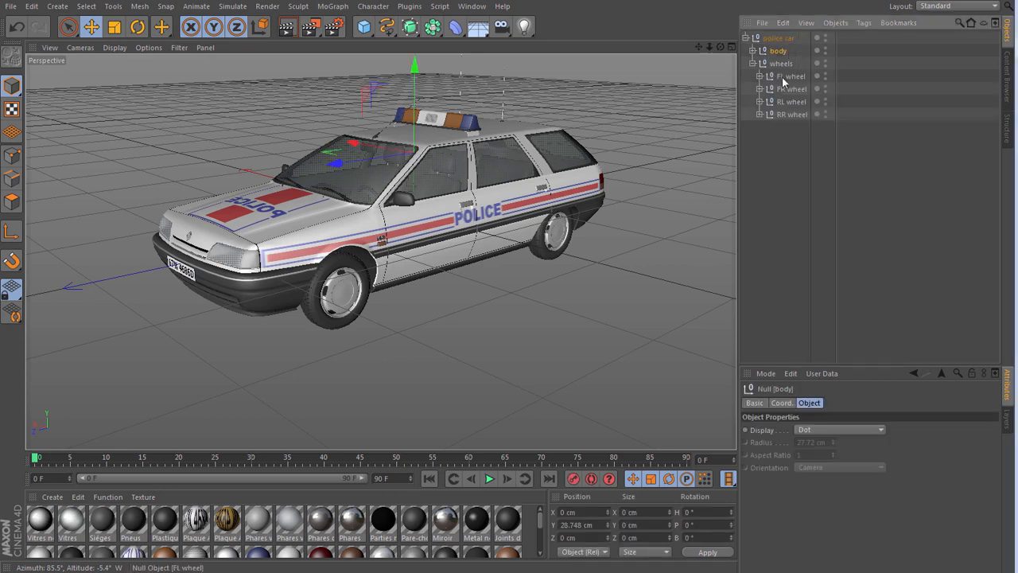
left_click(791, 76)
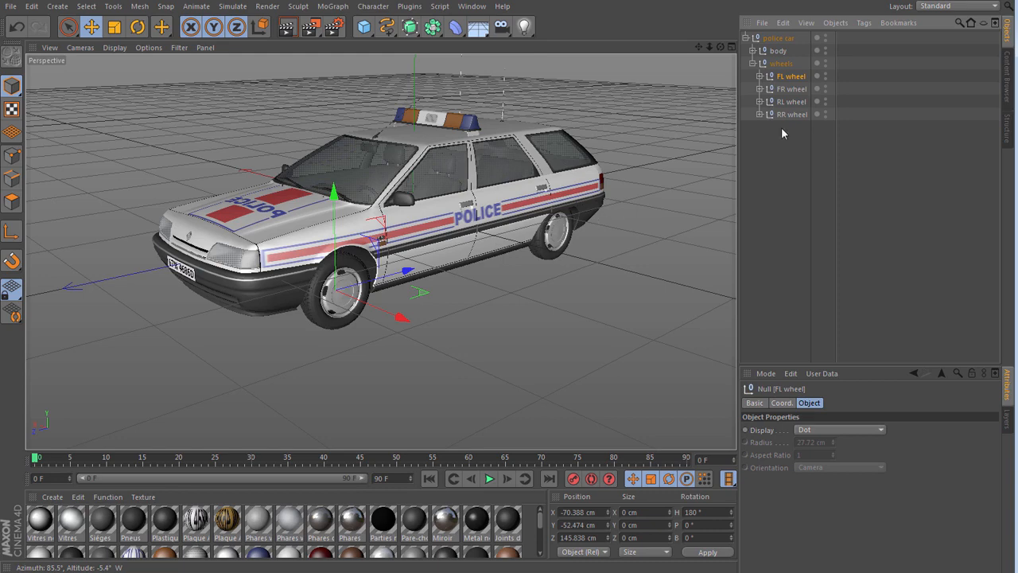
left_click(791, 89)
left_click(791, 102)
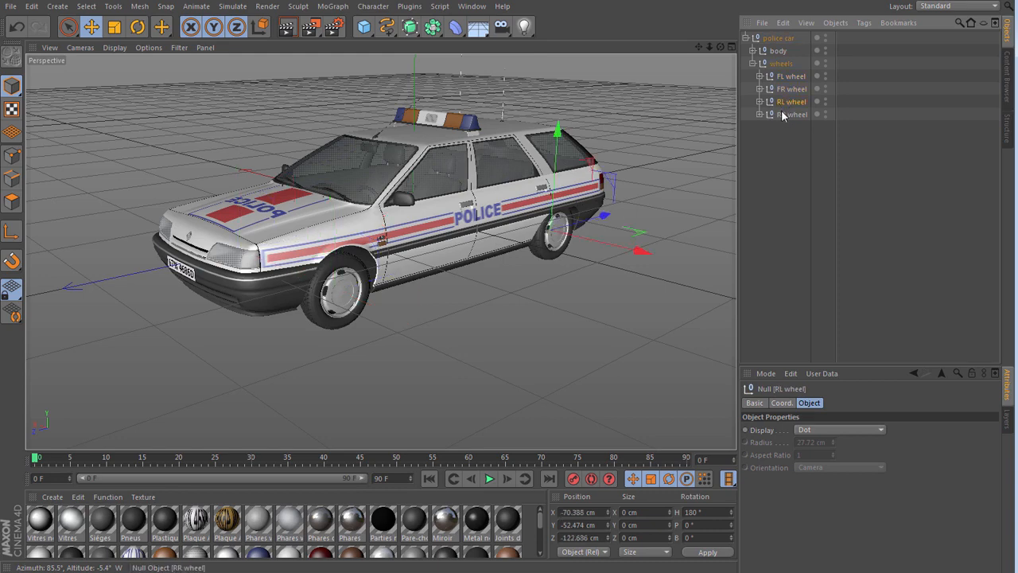
left_click(791, 115)
left_click(785, 147)
left_click(753, 63)
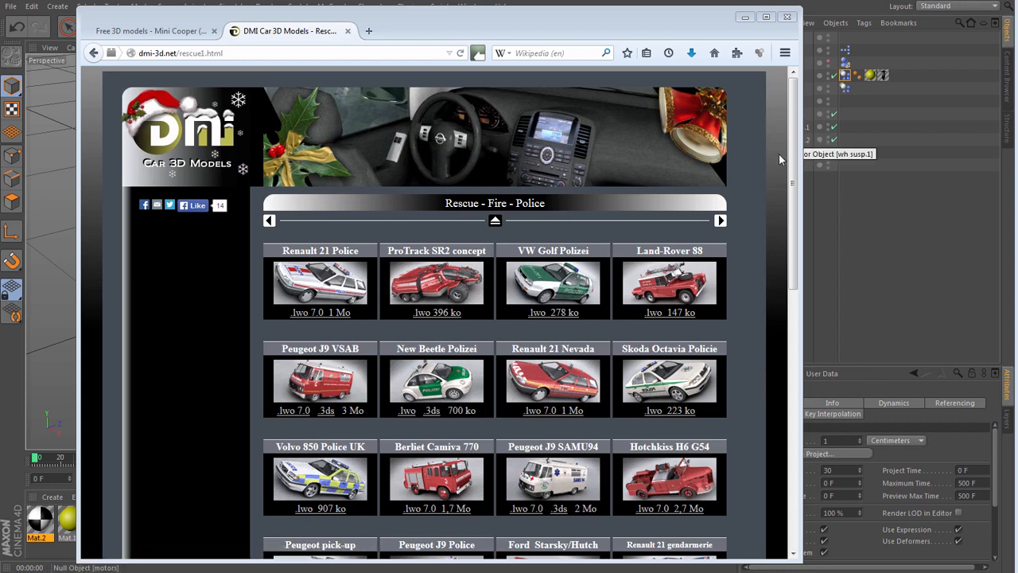
- Import Renault 21 Police.lwo from the renault folder at scale 1 centimeter, with Textures, Lights and Split Selections enabled
left_click(747, 18)
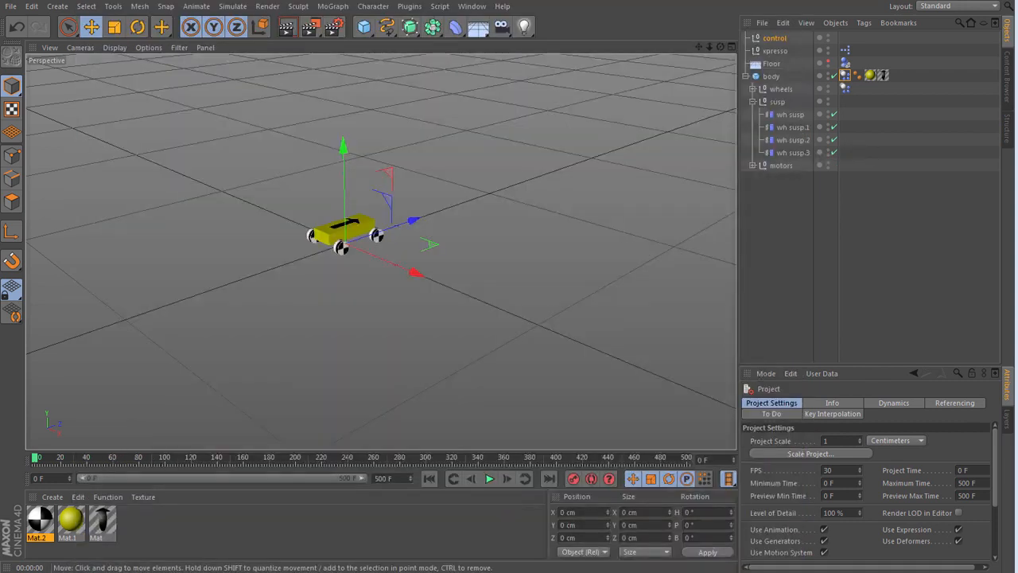
left_click_drag(0, 100, 346, 81)
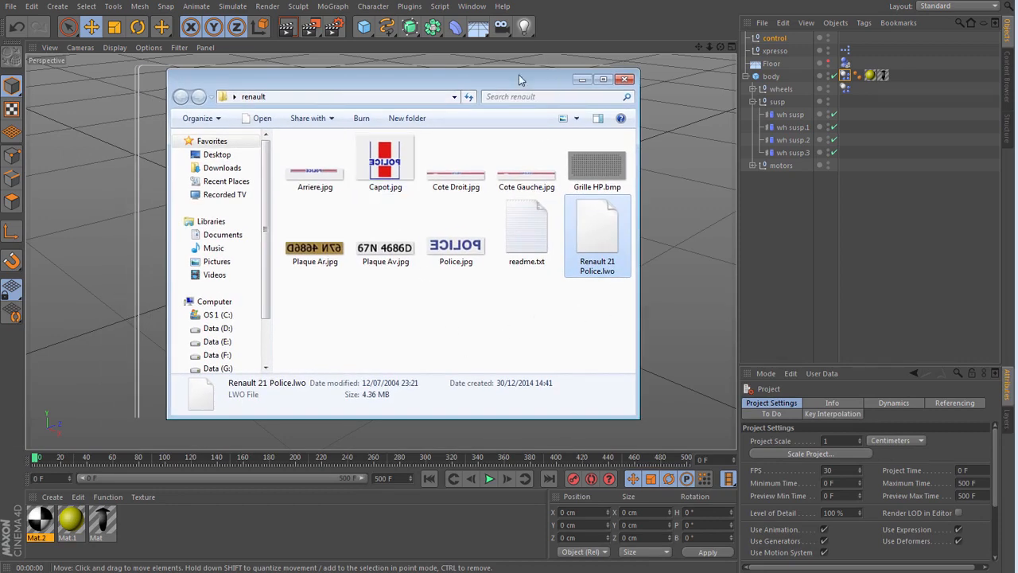
left_click_drag(460, 86, 618, 92)
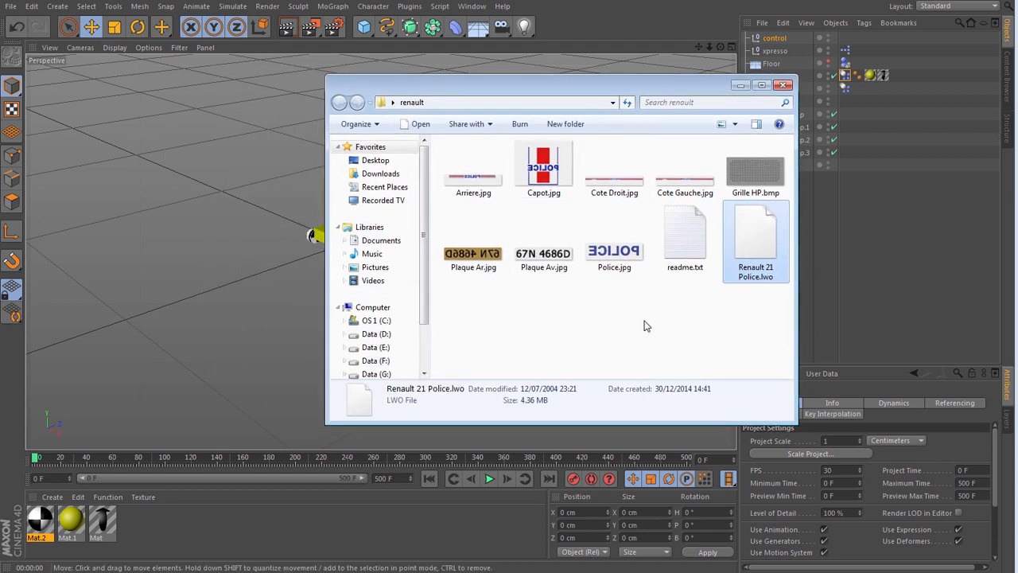
left_click_drag(750, 247, 192, 226)
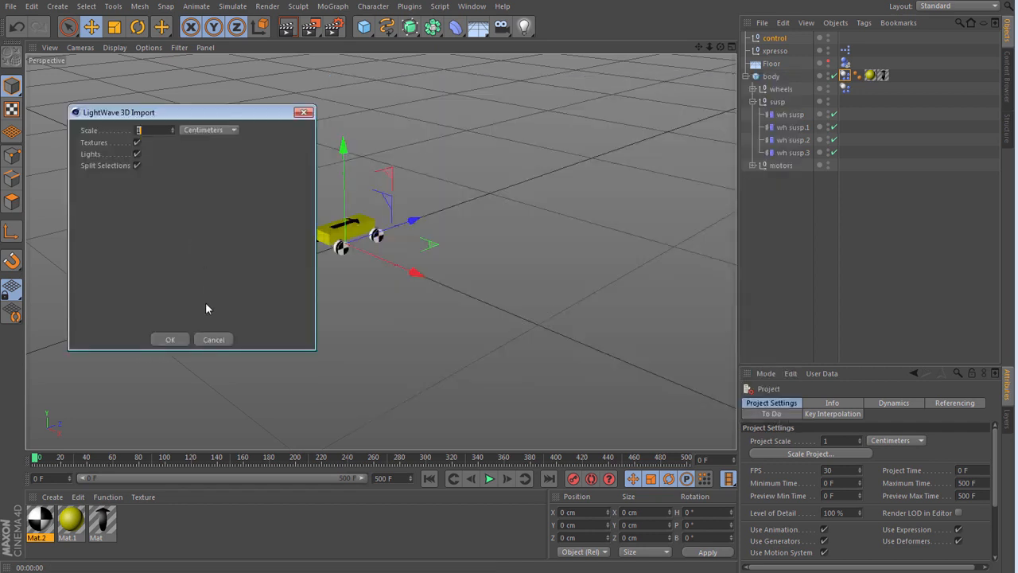
left_click_drag(247, 115, 306, 101)
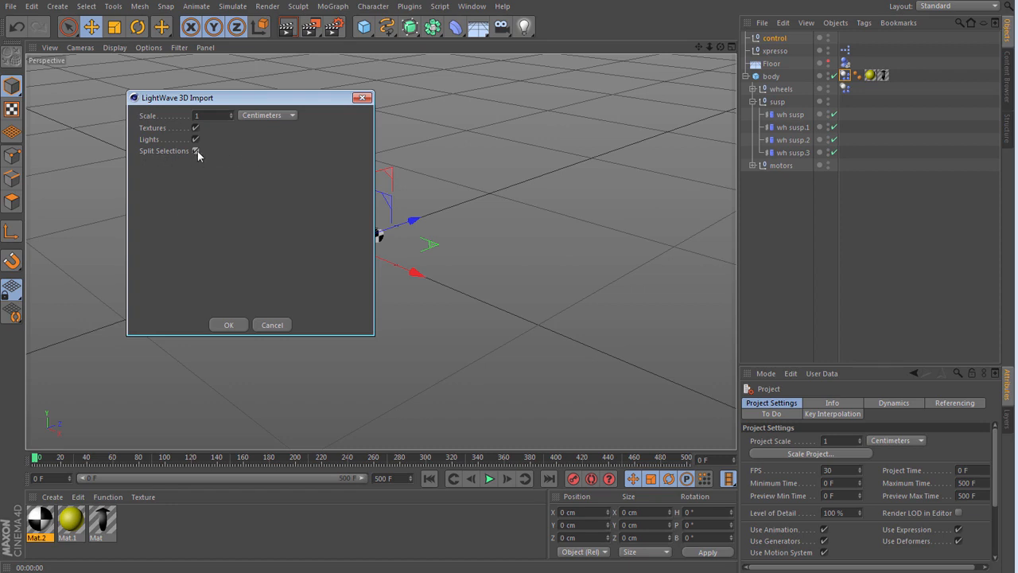
left_click(226, 326)
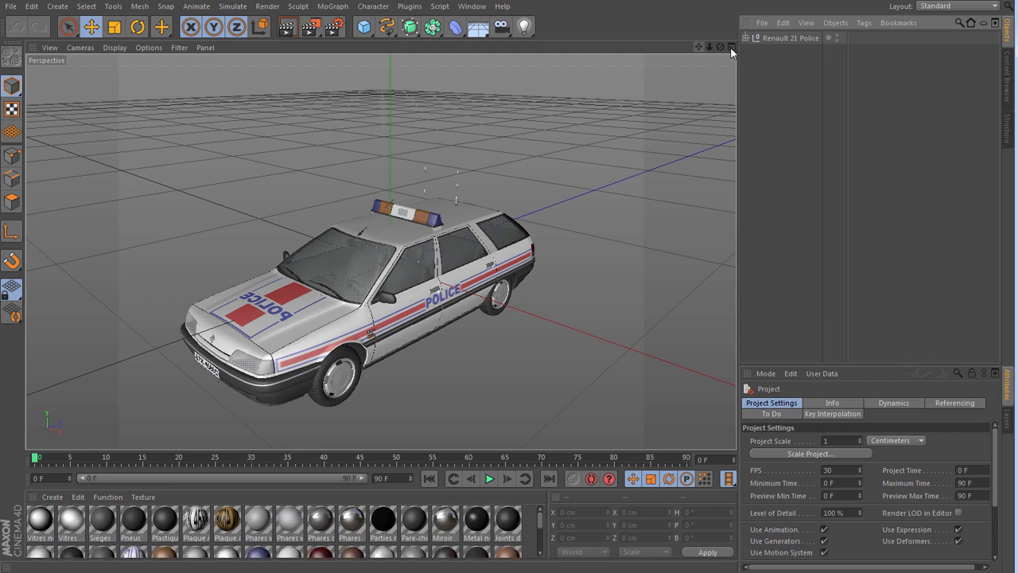
- Render a preview of the imported police car in the viewport, and return to the normal view
left_click_drag(699, 48, 725, 3)
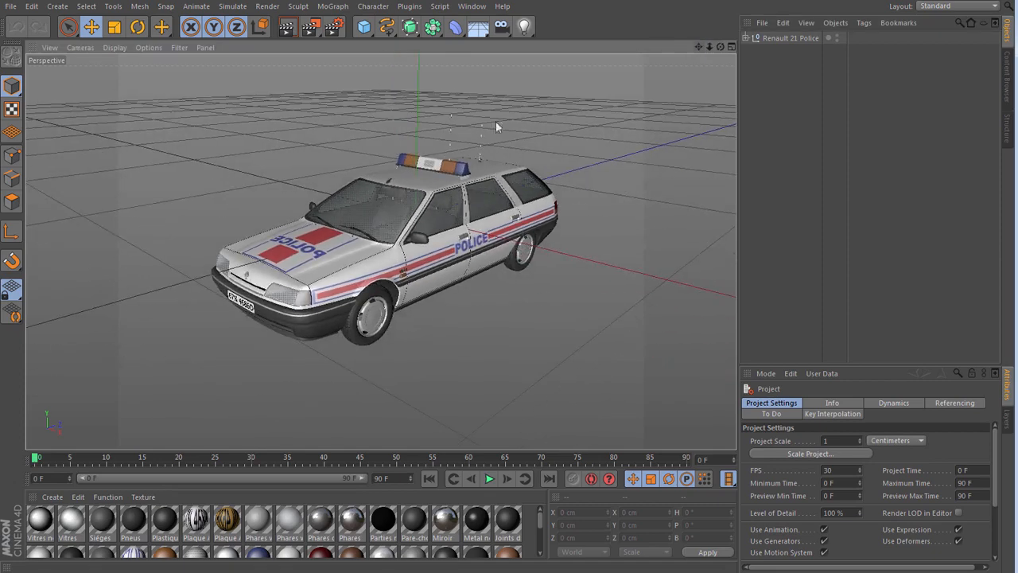
left_click(286, 27)
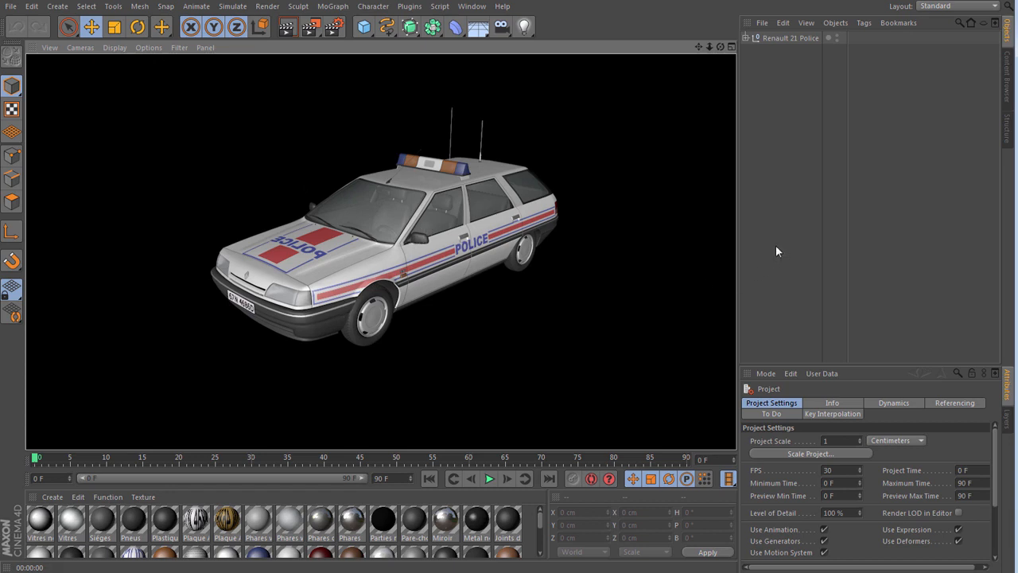
left_click(770, 210)
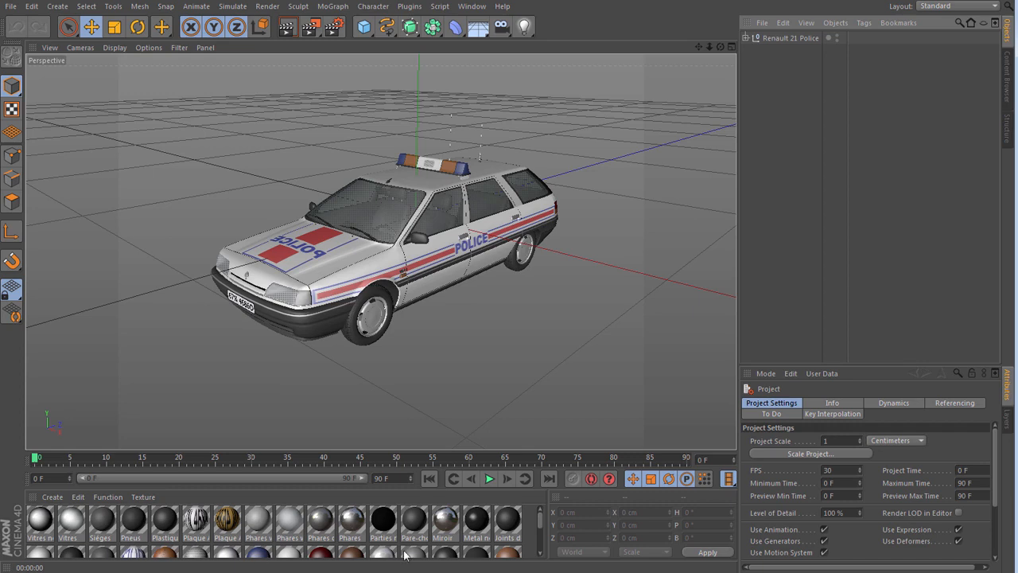
- Expand the Renault 21 Police hierarchy, select Part 1, and switch to Polygon mode
left_click(747, 38)
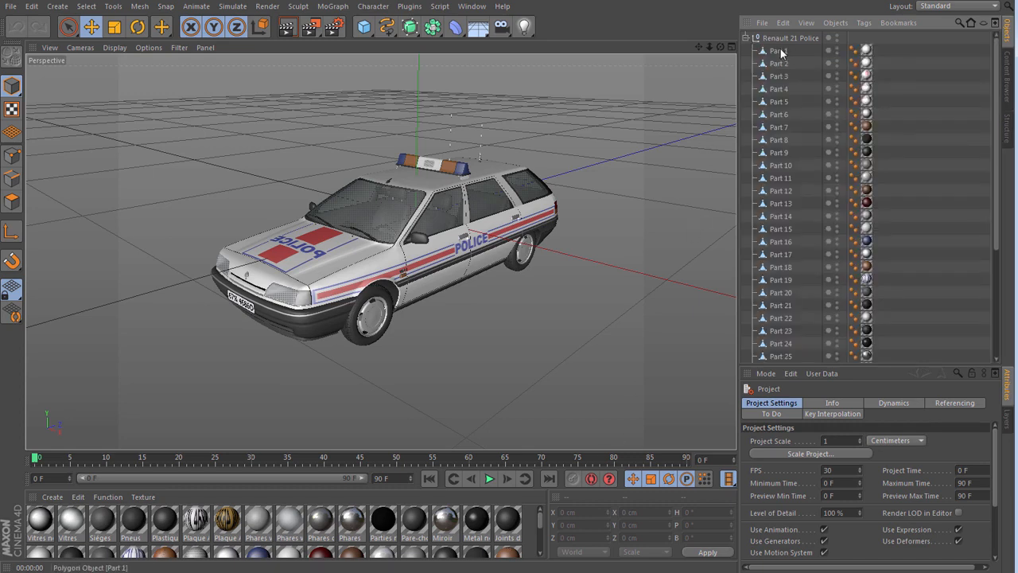
left_click(781, 51)
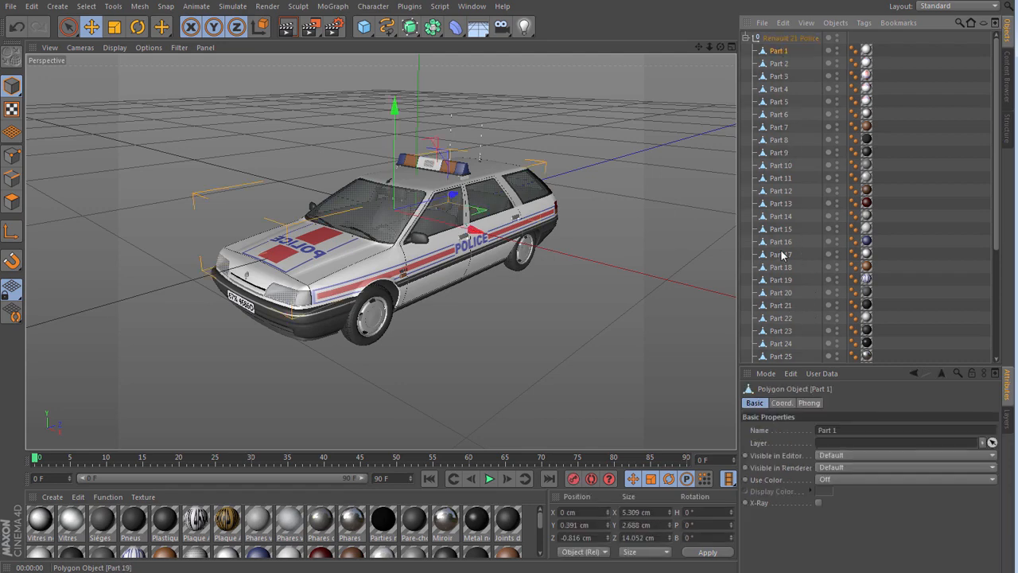
scroll(936, 253, "down", 4)
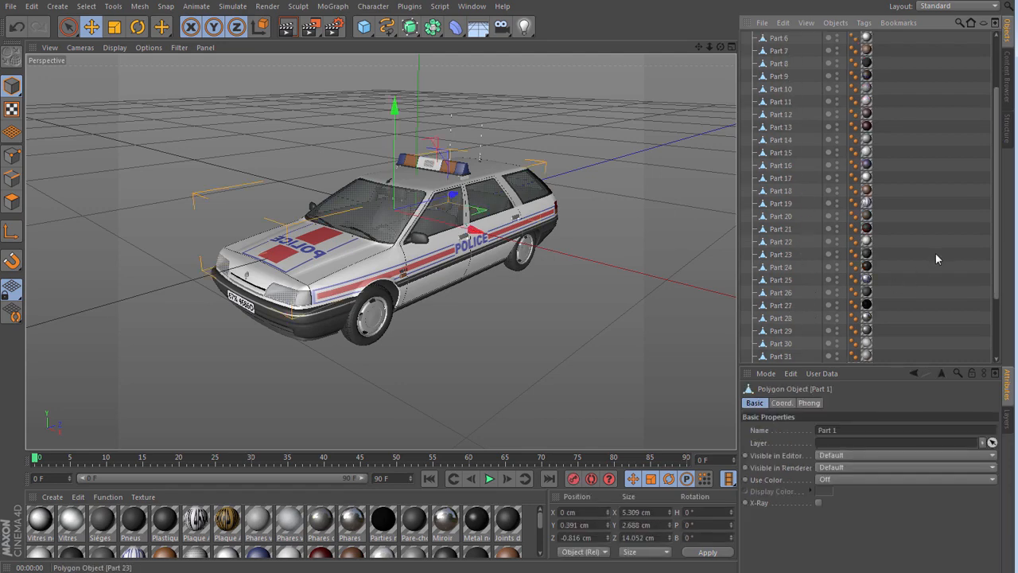
scroll(934, 253, "down", 1)
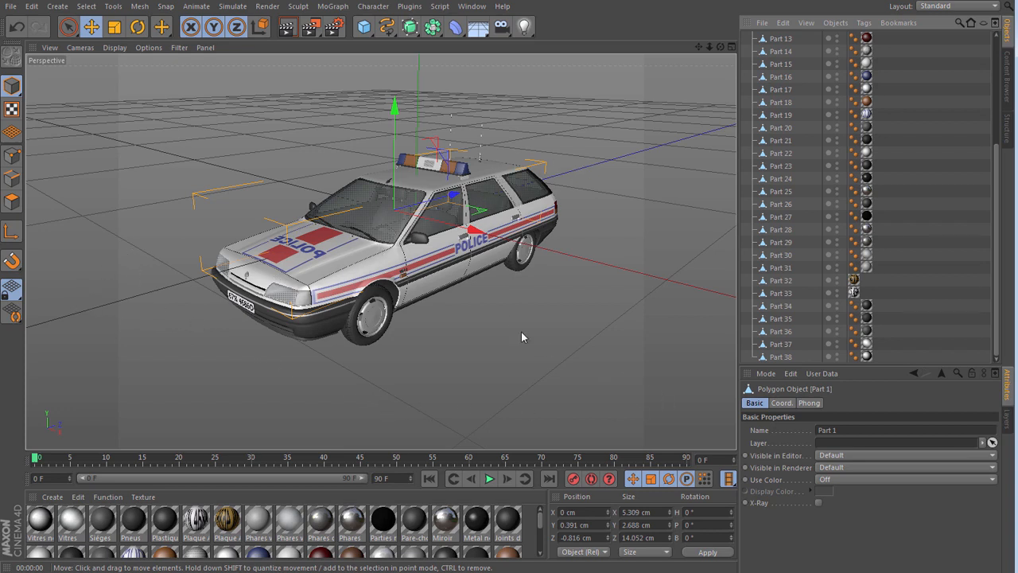
left_click(12, 203)
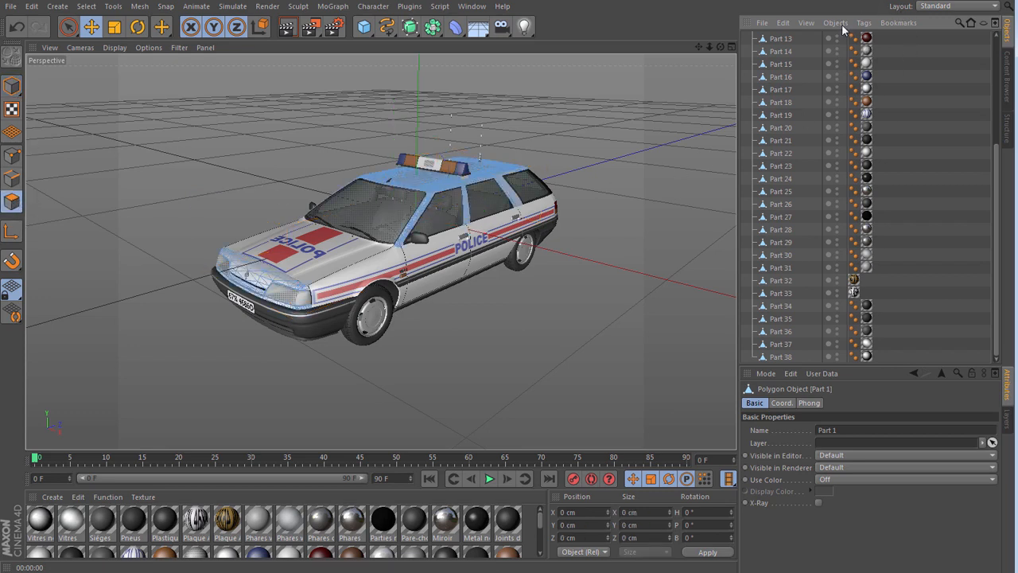
- Step through the car's parts from Part 1 onward, checking the highlighted polygons for the wheel rims
left_click_drag(996, 168, 983, 44)
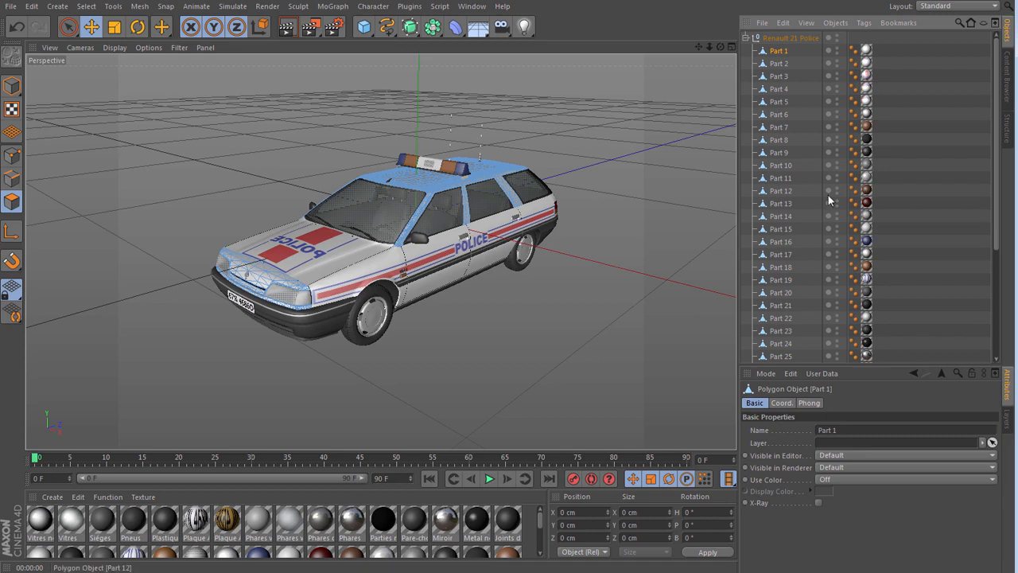
key("Down")
key("Down")
key("Down")
key("Down")
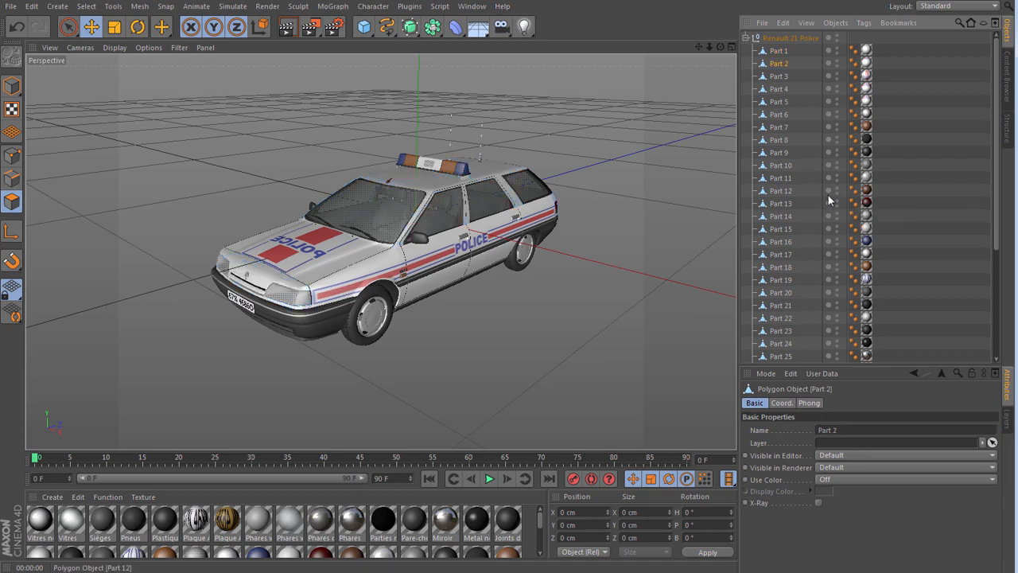
key("Down")
key("Down")
key("Down")
key("Down")
key("Down")
key("Down")
key("Down")
key("Down")
key("Down")
key("Down")
key("Down")
key("Down")
key("Down")
key("Down")
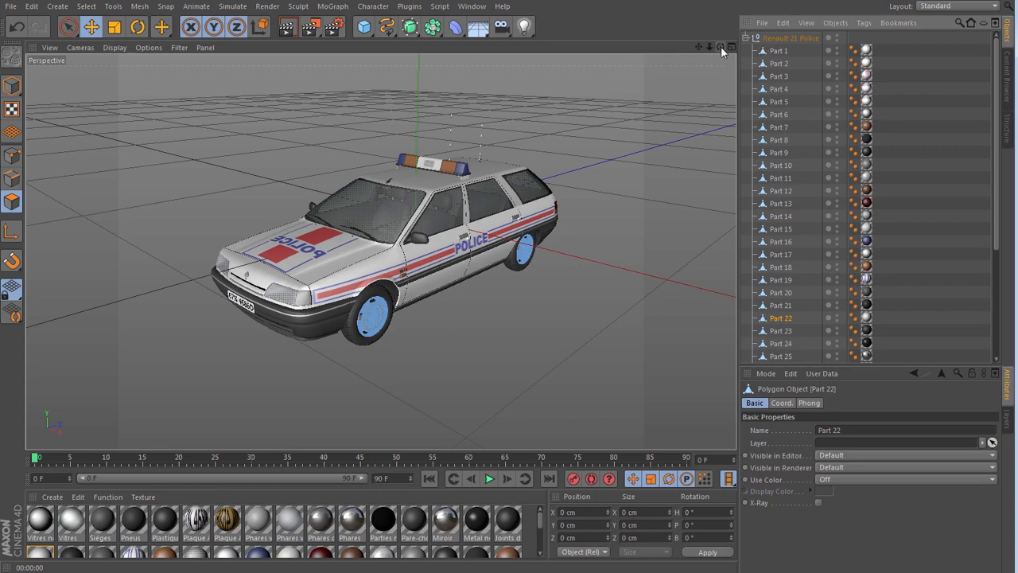
- Rename Part 22 as rims
mouse_move(721, 47)
left_mouse_down()
mouse_move(738, 36)
mouse_move(721, 46)
left_mouse_up()
double_click(785, 318)
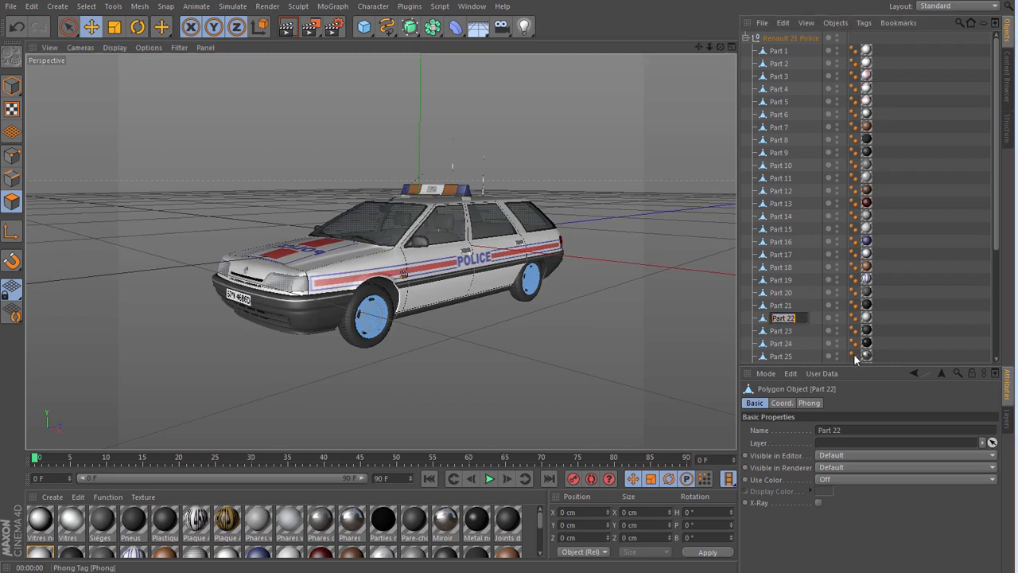
key("BackSpace")
type("rims")
key("Return")
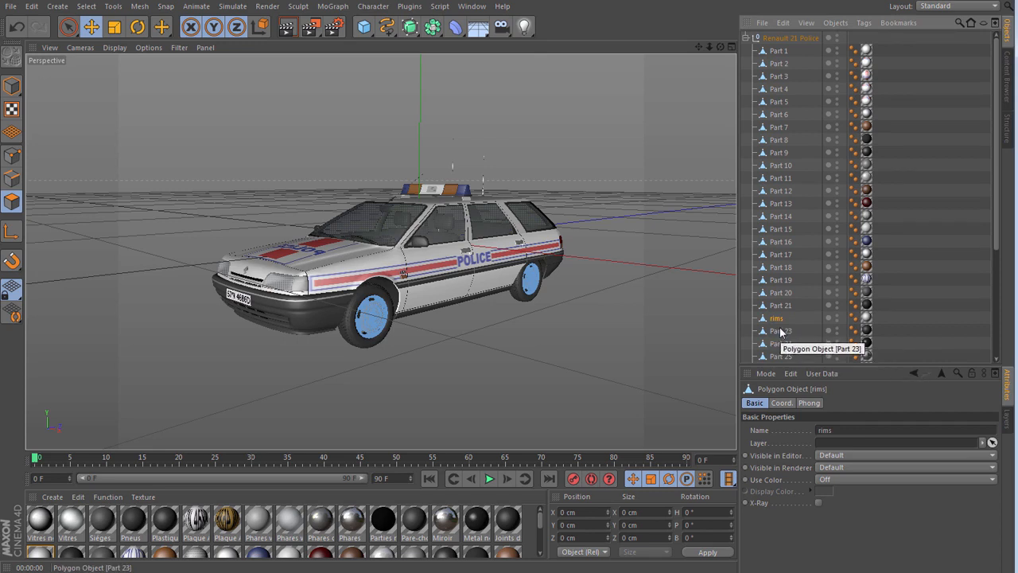
- Step through the car parts below rims, checking the highlighted polygons in the viewport for the tyres
key("Down")
key("Down")
key("Down")
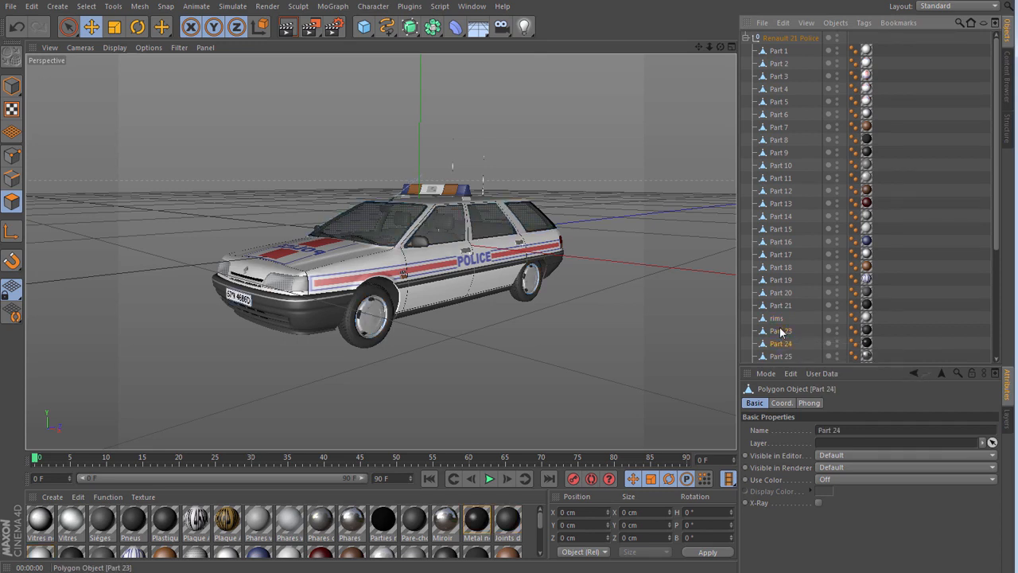
key("Down")
key("Down")
key("Down")
key("Down")
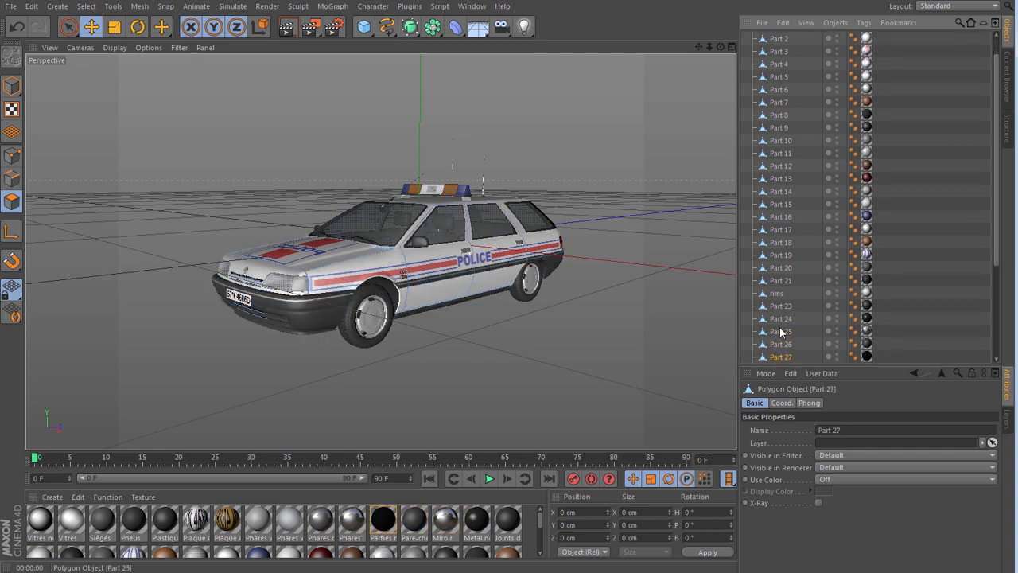
key("Down")
key("Down")
key("Down")
key("Down")
key("Down")
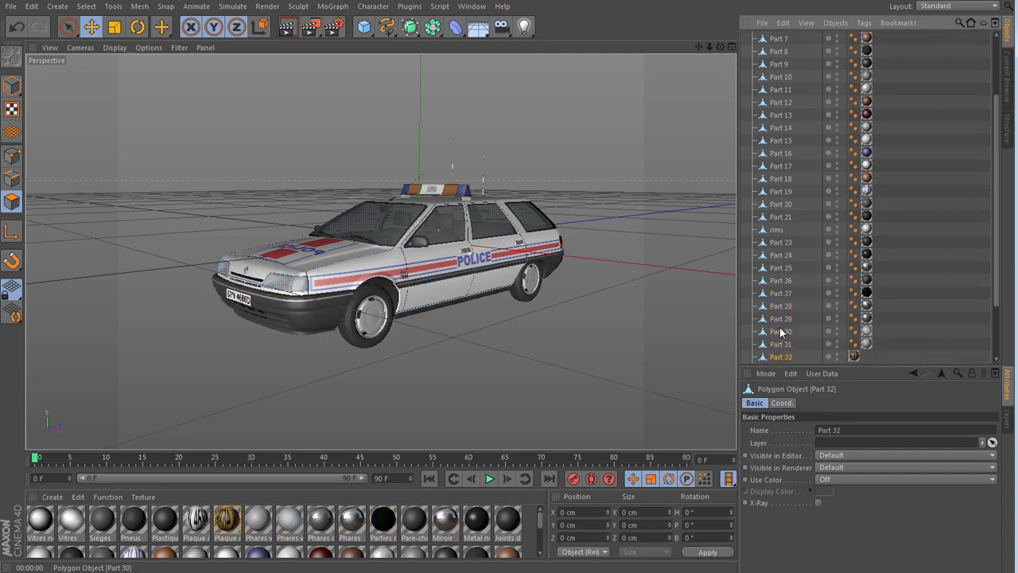
key("Down")
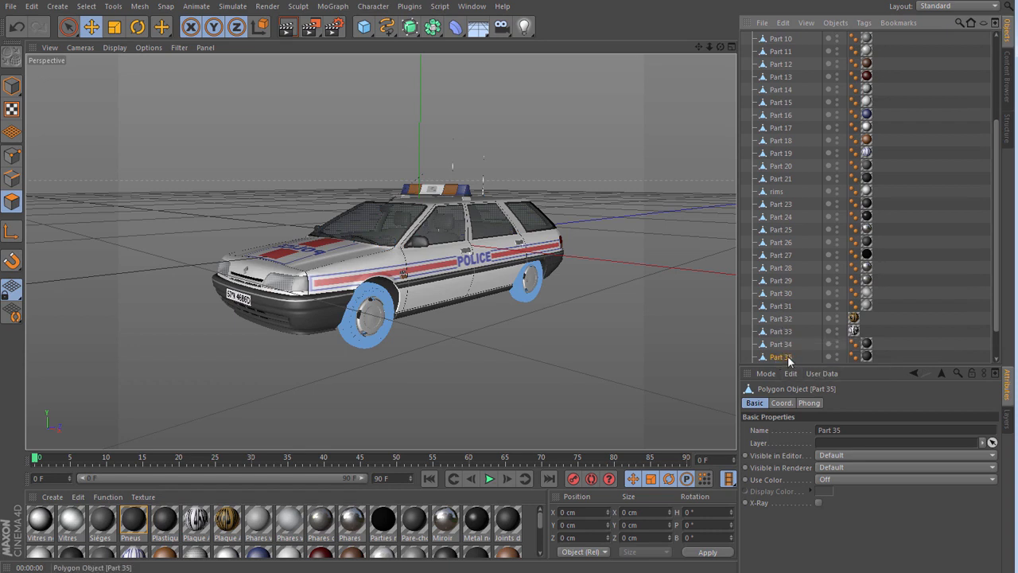
- Rename Part 35 as tyres
double_click(789, 358)
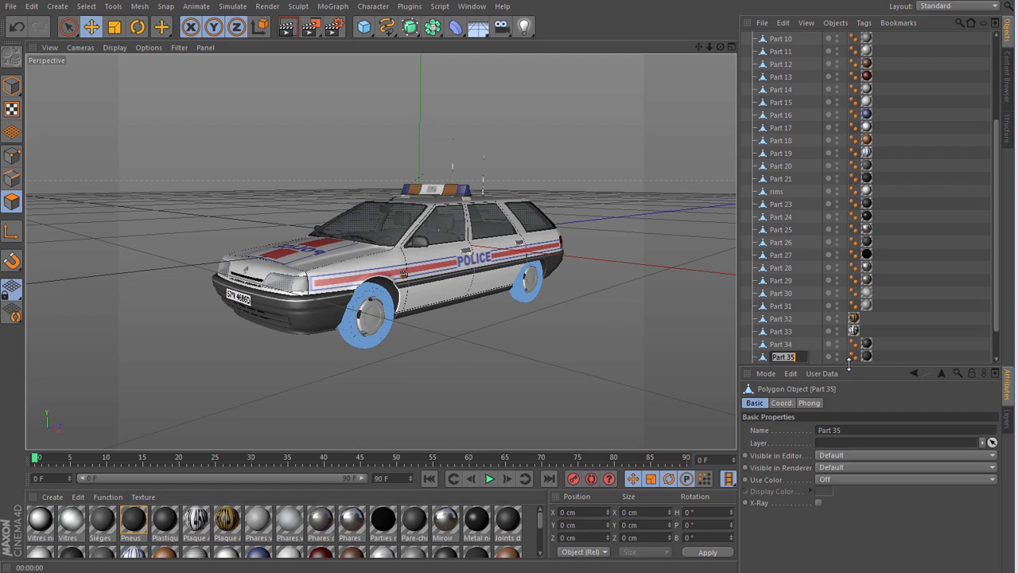
type("tyres")
key("Return")
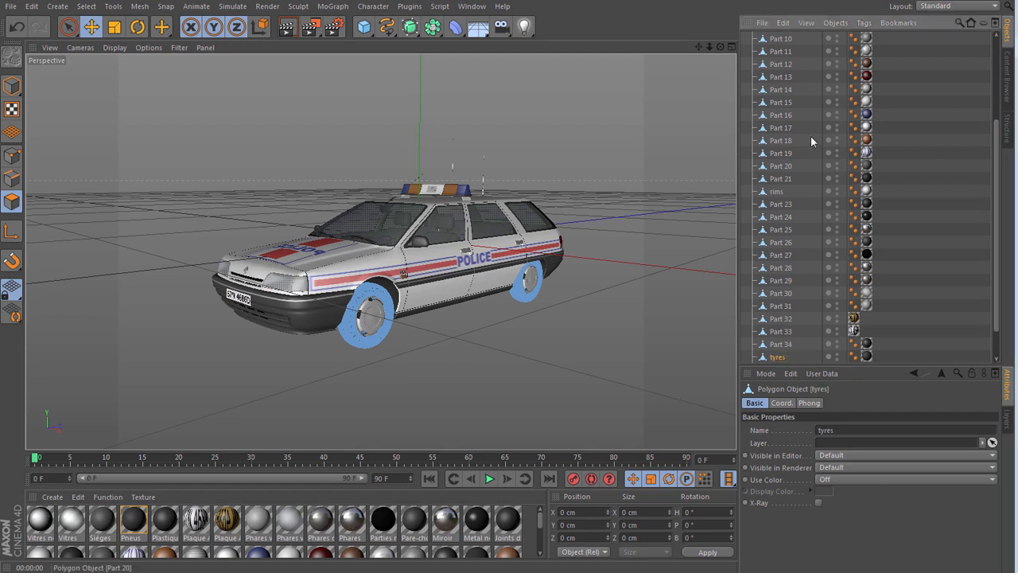
- Move rims and tyres out of the Renault 21 Police hierarchy to the top level, and collapse the hierarchy
left_click_drag(721, 47, 740, 55)
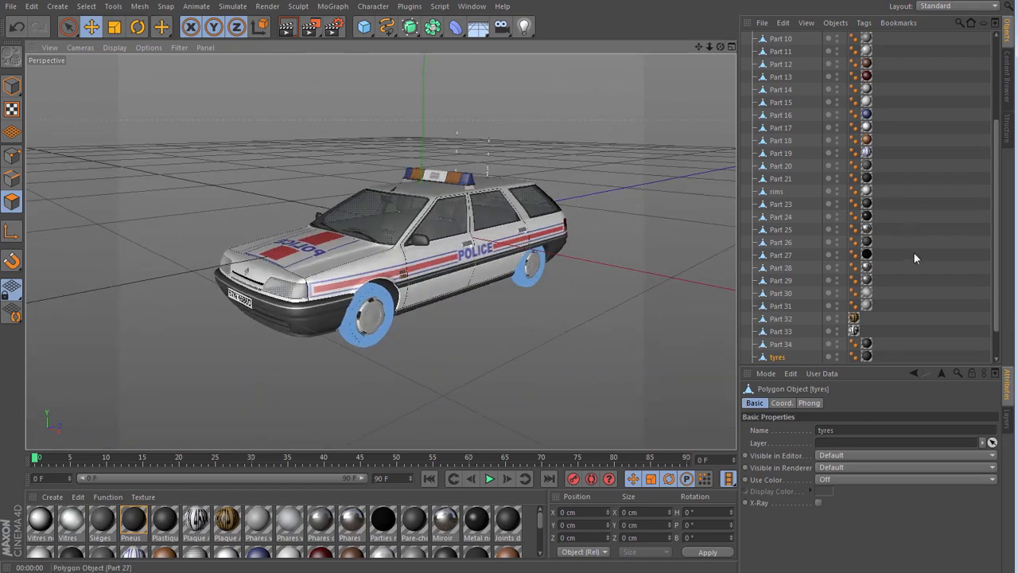
left_click(770, 193, "ctrl")
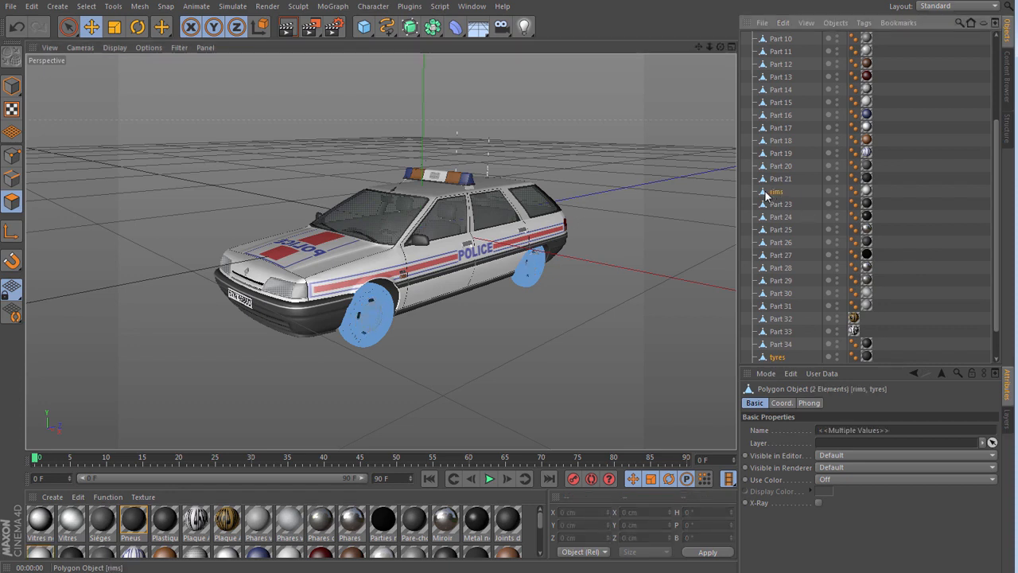
left_click_drag(769, 195, 785, 127)
left_click_drag(781, 39, 794, 33)
left_click(746, 63)
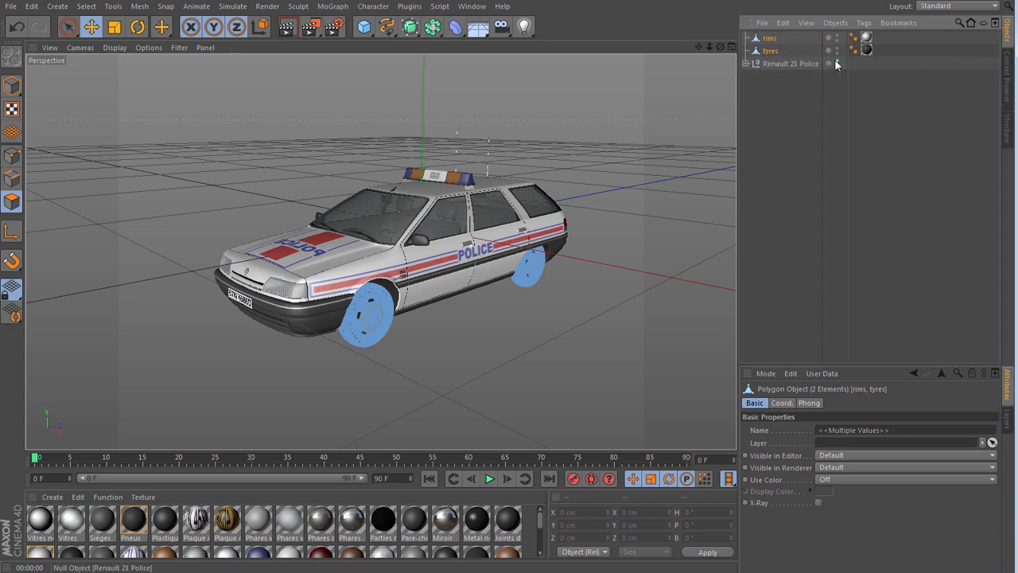
- Hide the Renault 21 Police object in the viewport and clear the selection
left_click(836, 62)
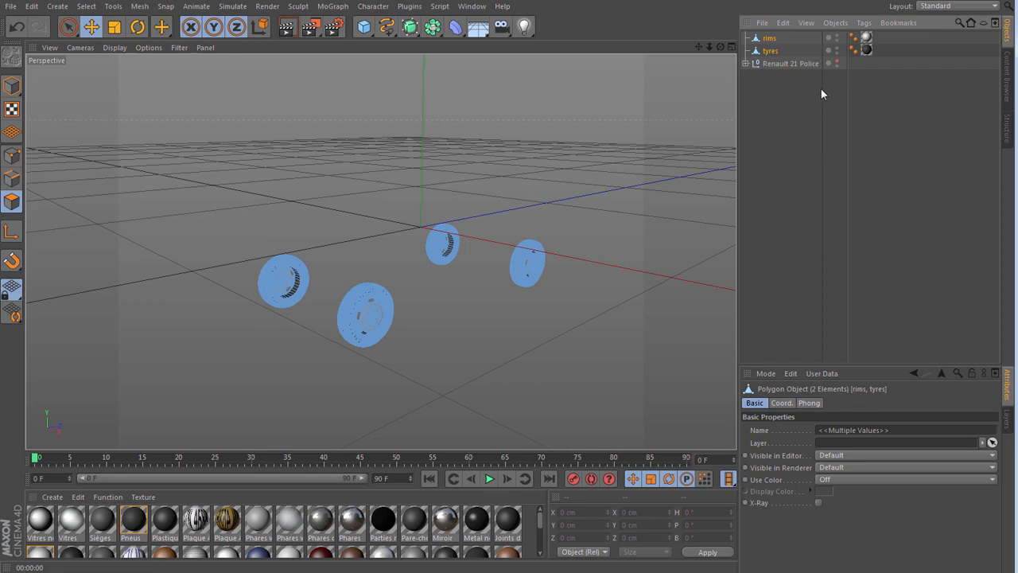
left_click(777, 113)
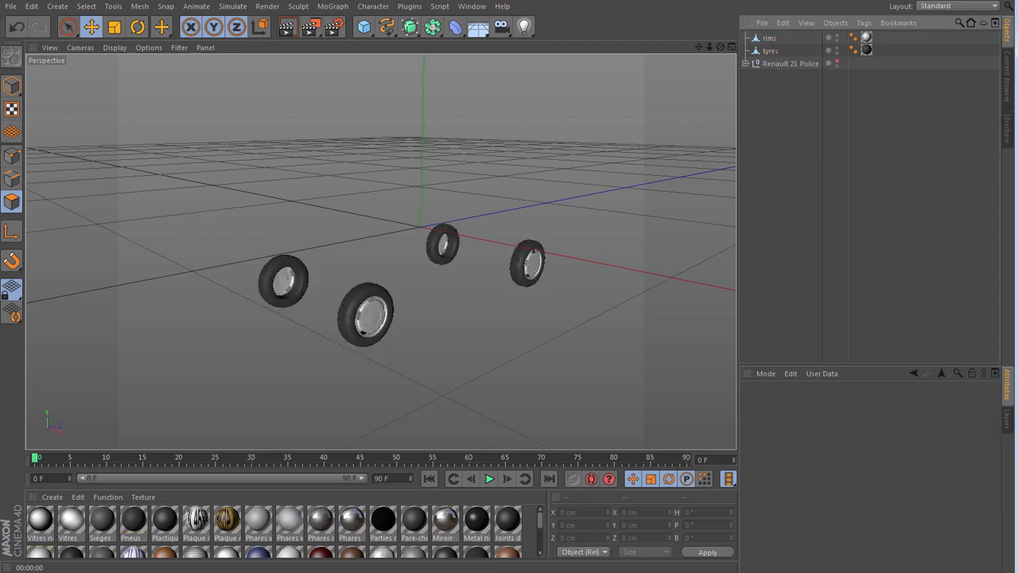
left_click_drag(721, 46, 738, 77)
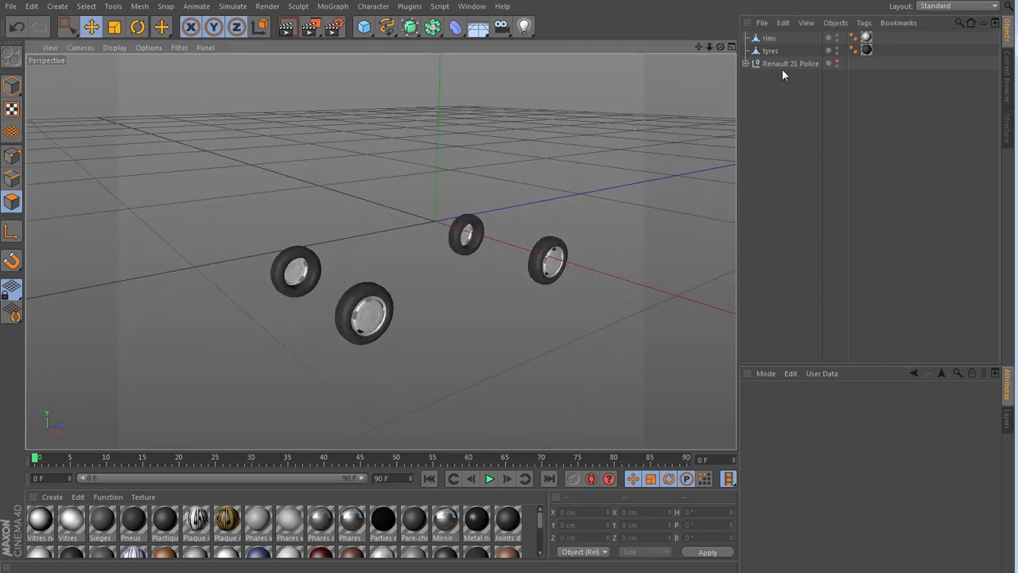
- Check the rims and tyres objects individually, and hide rims in the viewport
left_click(769, 39)
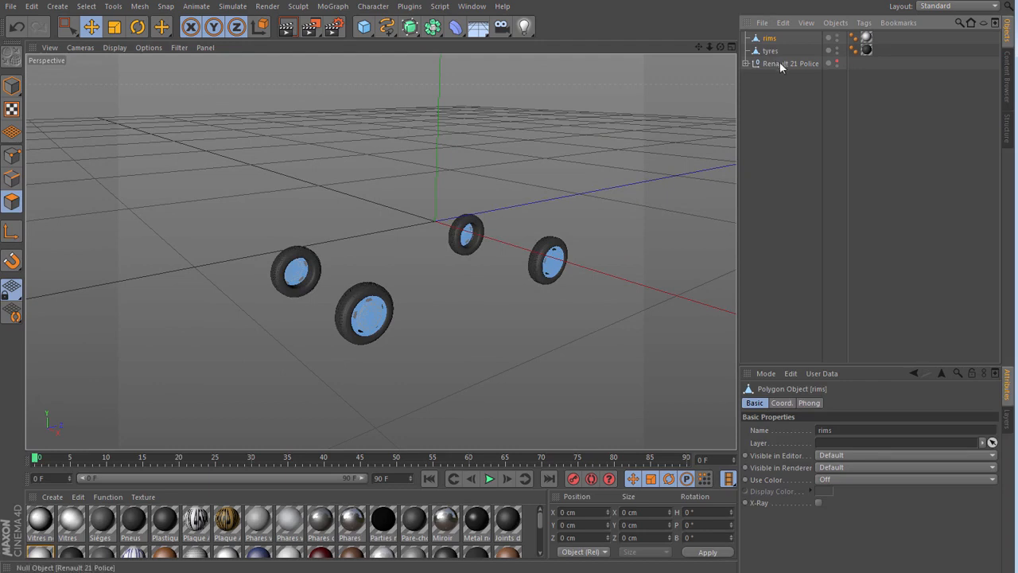
left_click(771, 51)
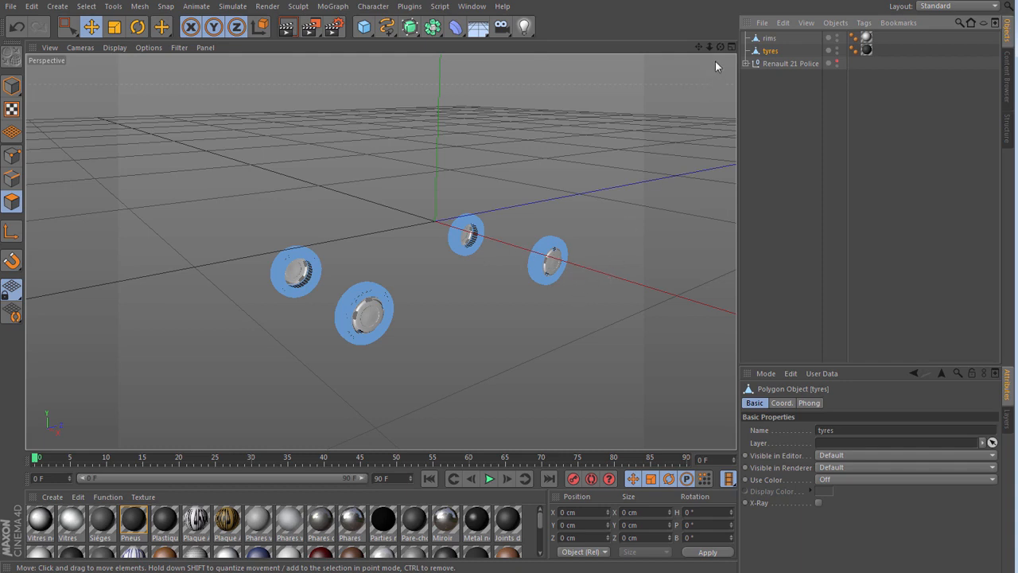
left_click(837, 38)
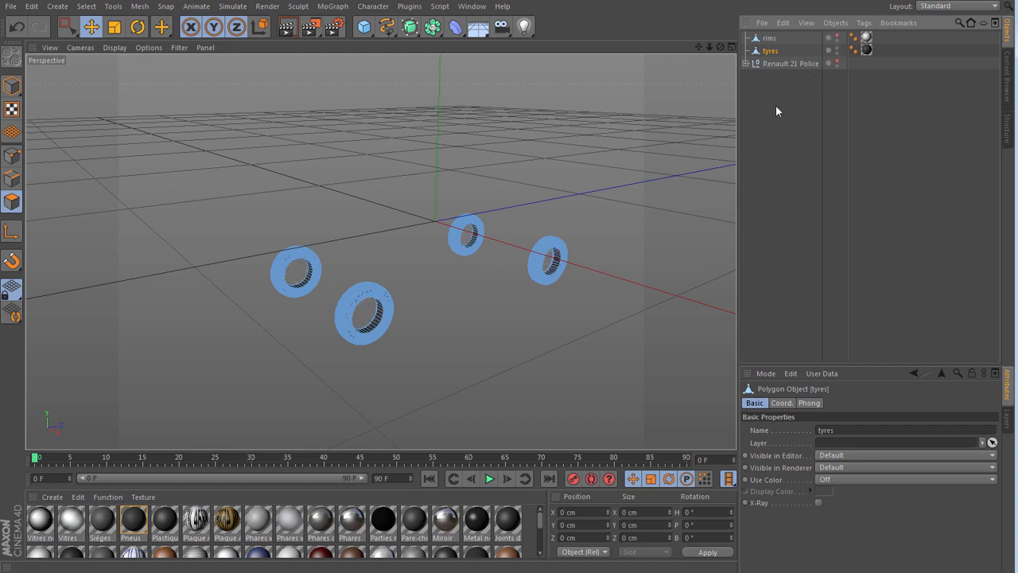
left_click(782, 132)
mouse_move(721, 47)
left_mouse_down()
mouse_move(700, 56)
mouse_move(710, 56)
left_mouse_up()
- Split the front-left tyre's polygons into a separate object using Rectangle Selection, and delete them from the original tyres object
left_click(66, 32)
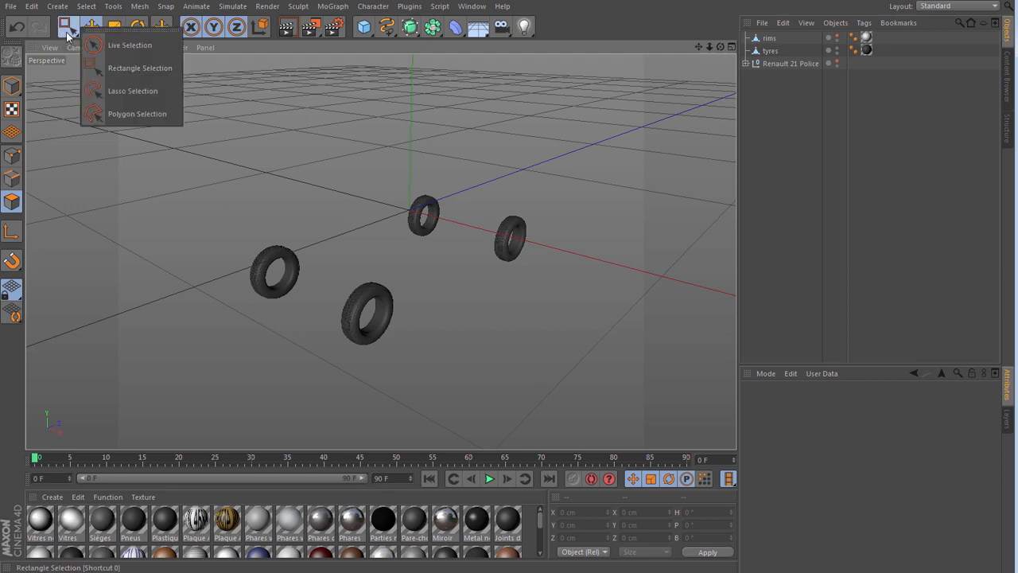
left_click(132, 68)
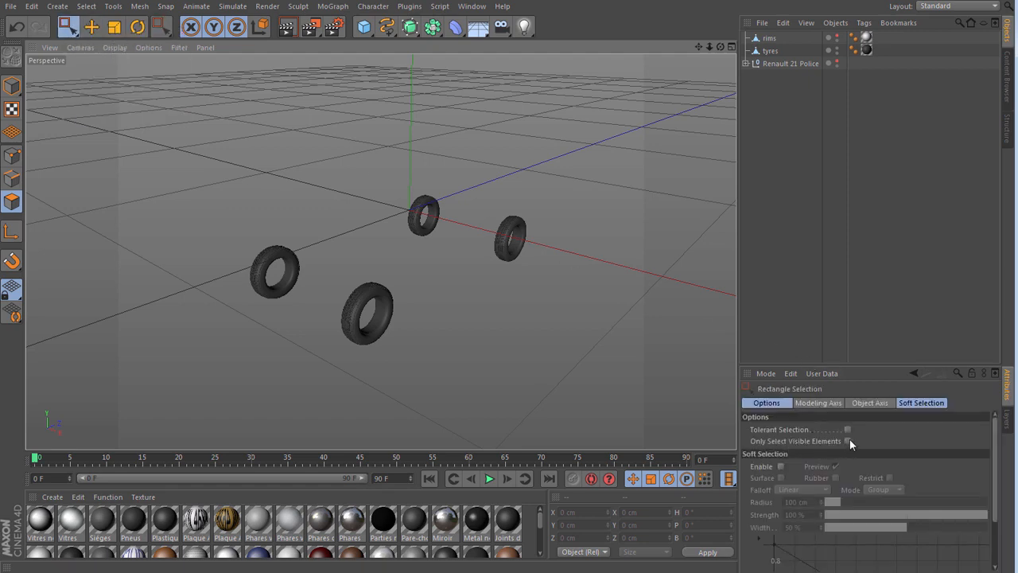
left_click(770, 51)
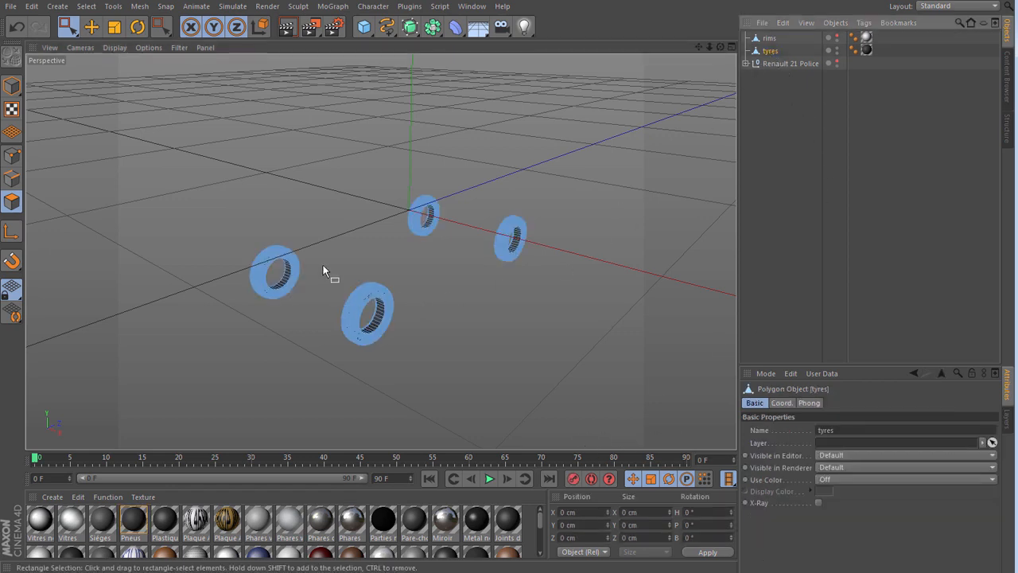
left_click_drag(323, 265, 412, 367)
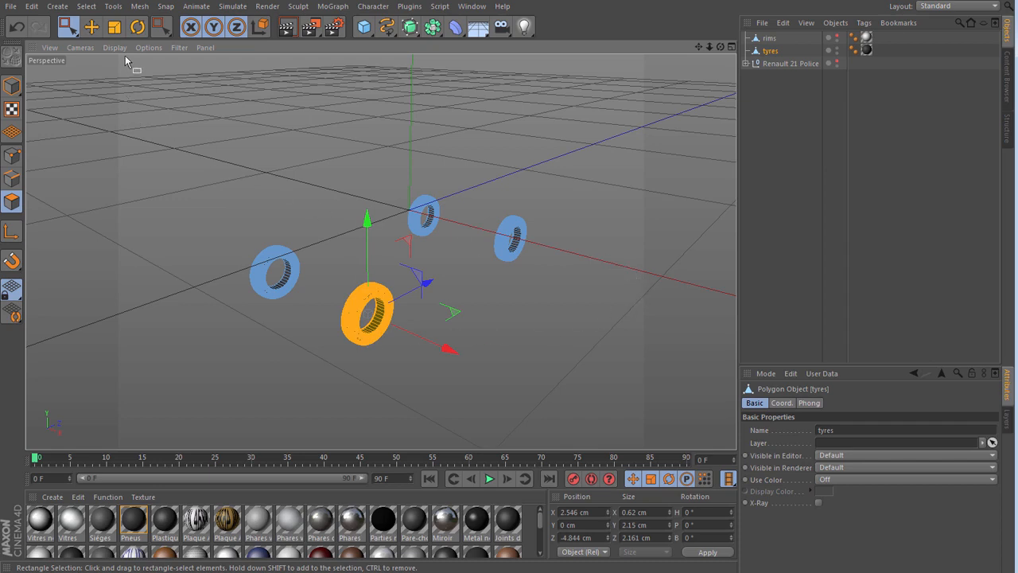
left_click(139, 6)
mouse_move(153, 38)
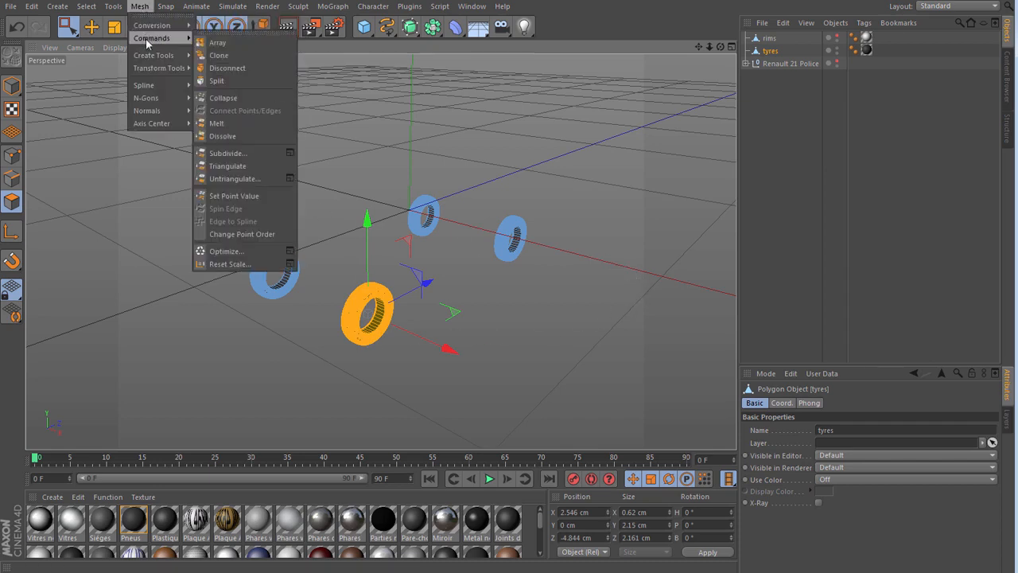
left_click(216, 82)
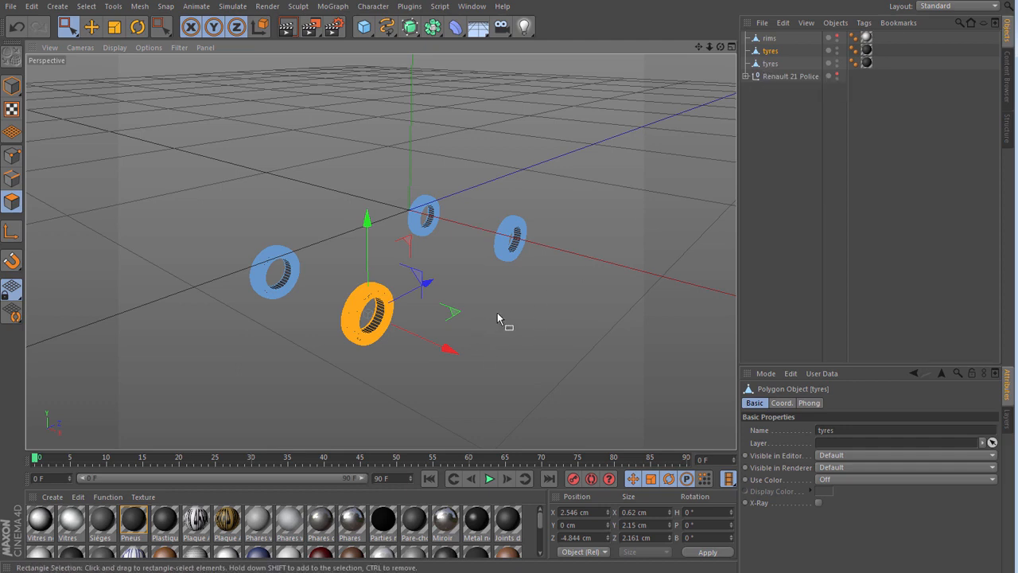
left_click(572, 341)
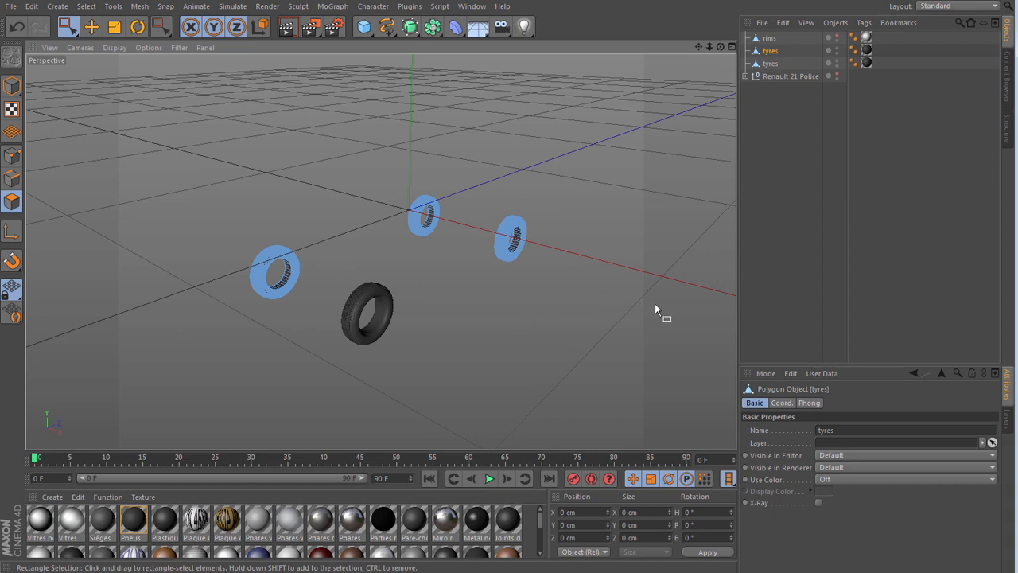
- Check the split-off tyre by toggling its visibility, and rename it as FL tyre
left_click(837, 62)
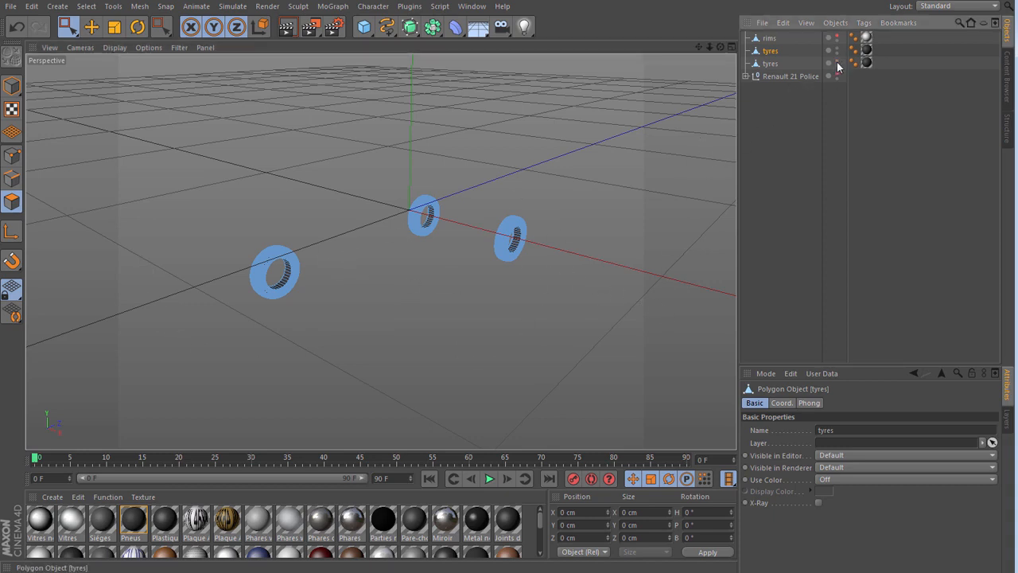
left_click(837, 63)
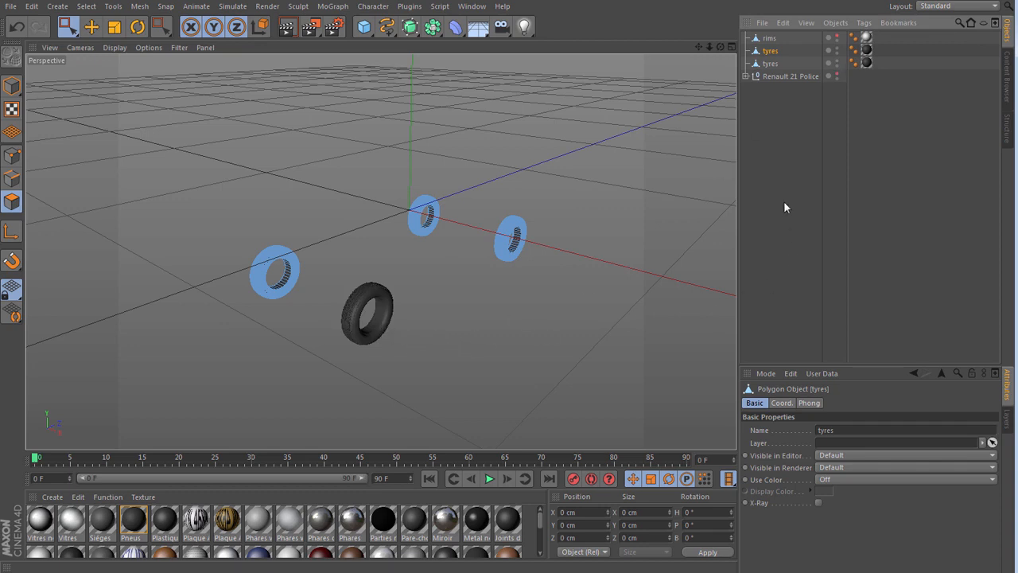
double_click(769, 65)
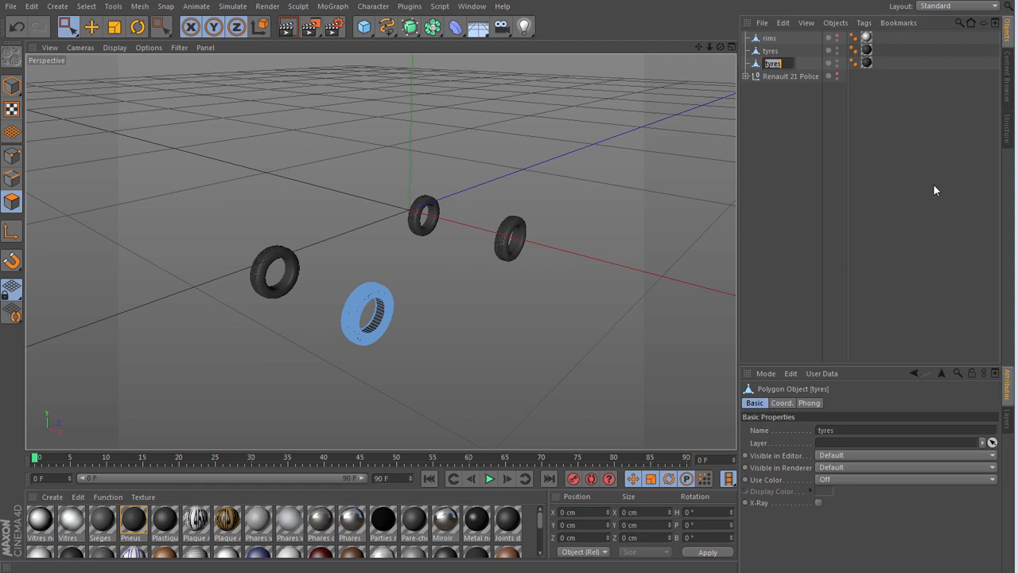
type("f")
key("Return")
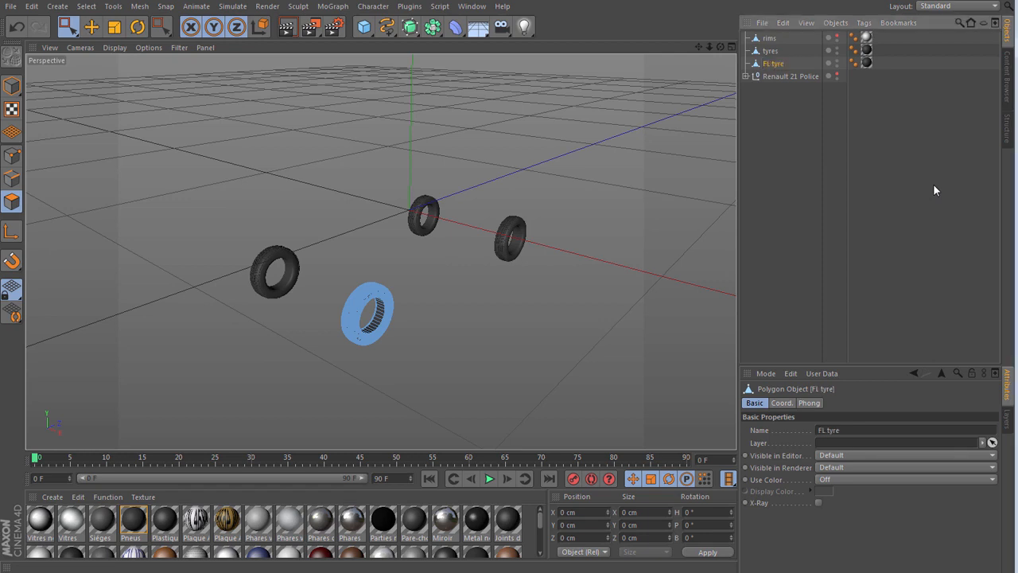
left_click(801, 153)
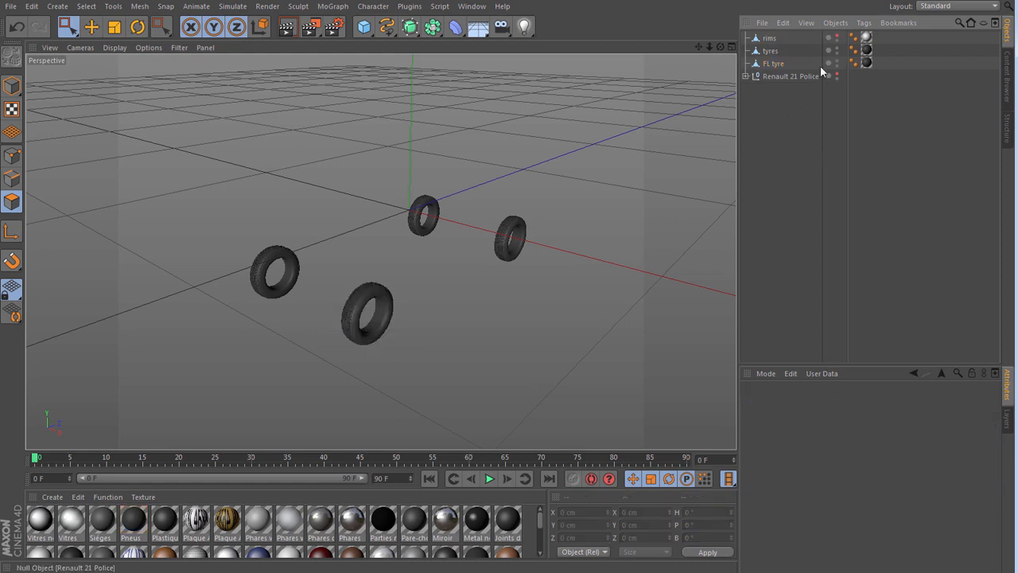
- Hide tyres and FL tyre in the viewport, and make the rims object visible
left_click(837, 50)
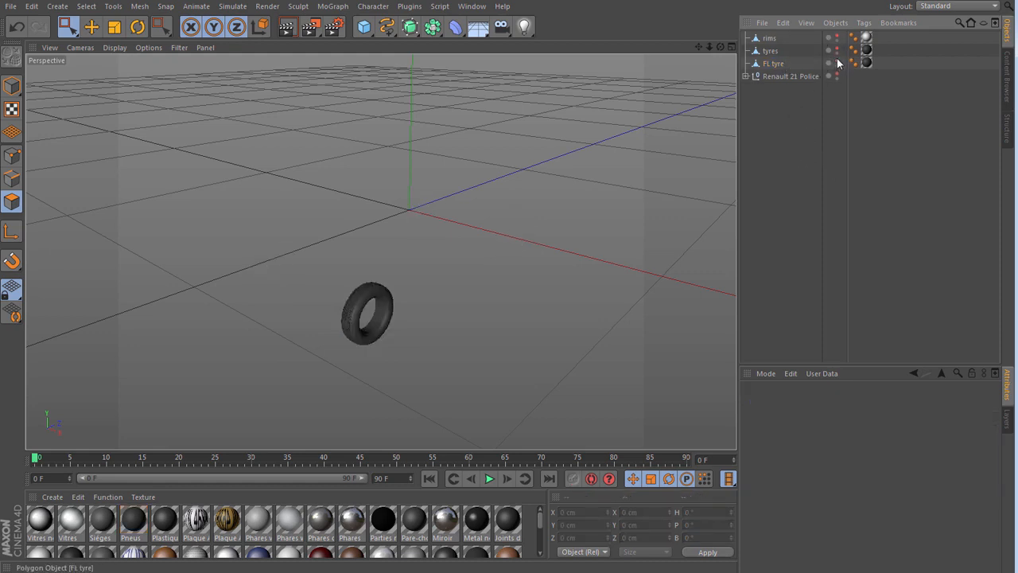
left_click(837, 63)
left_click(771, 38)
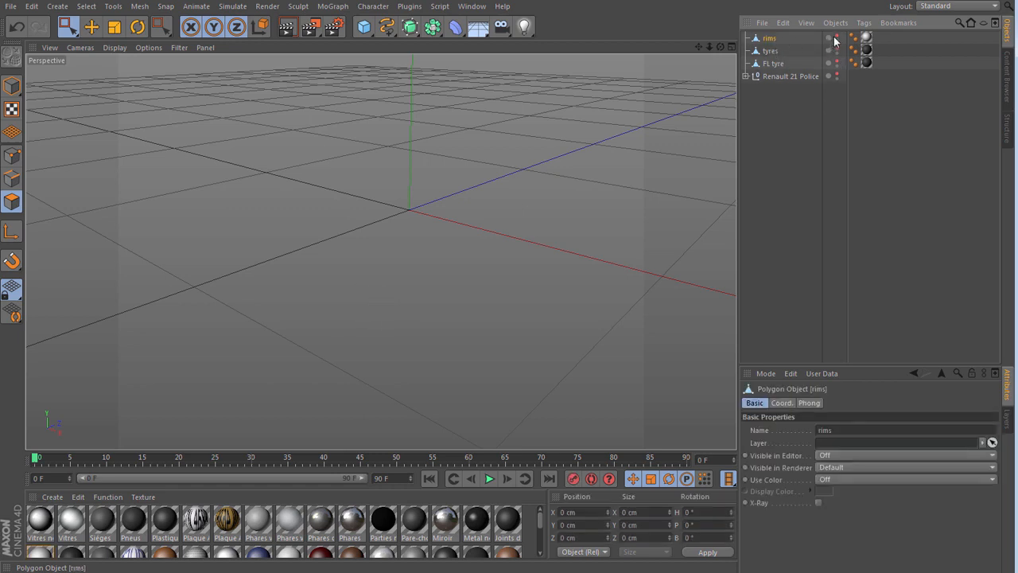
left_click(837, 38)
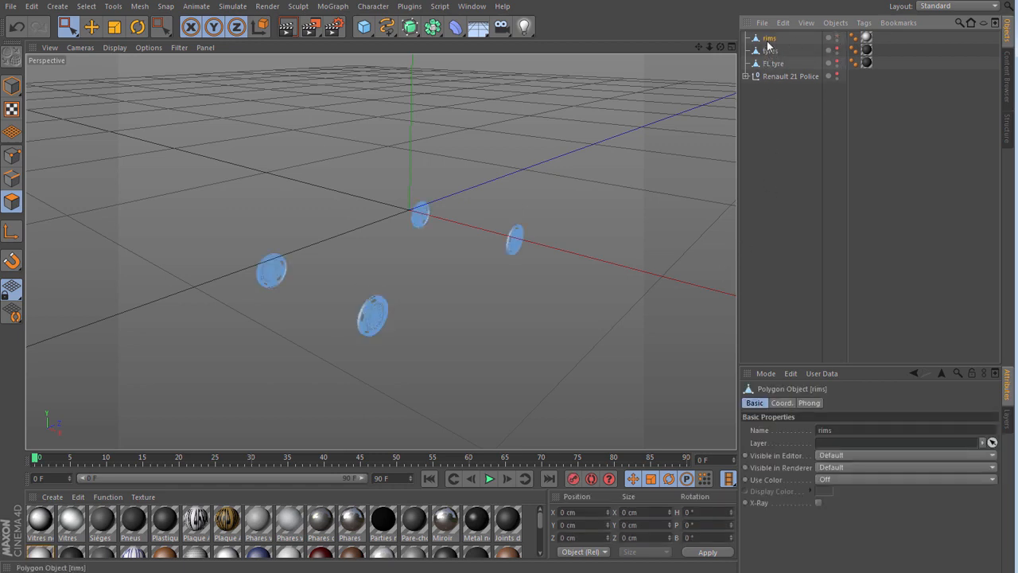
- Select the front-left rim's polygons with Rectangle Selection and split them into a separate object
left_click(68, 26)
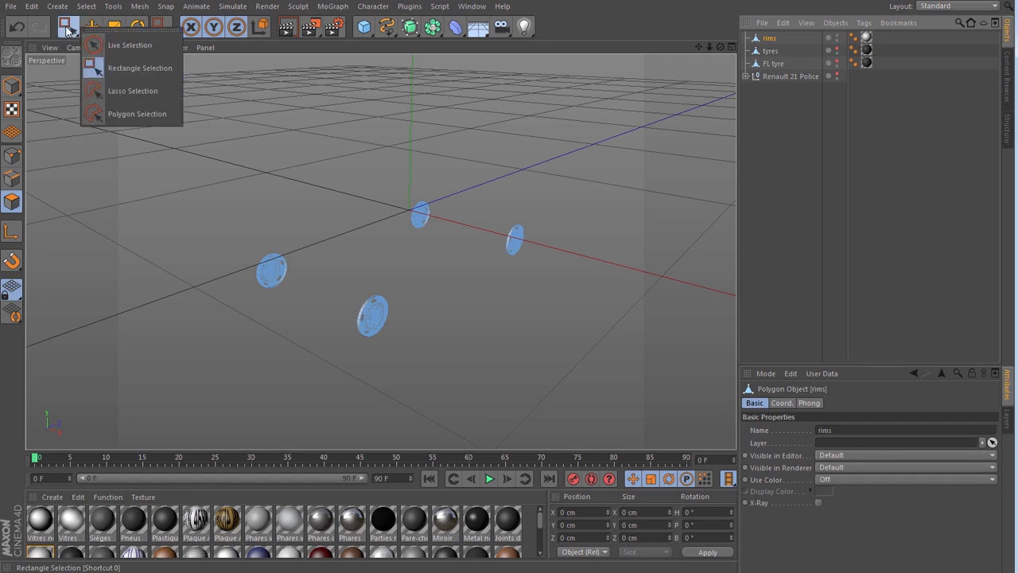
left_click(123, 70)
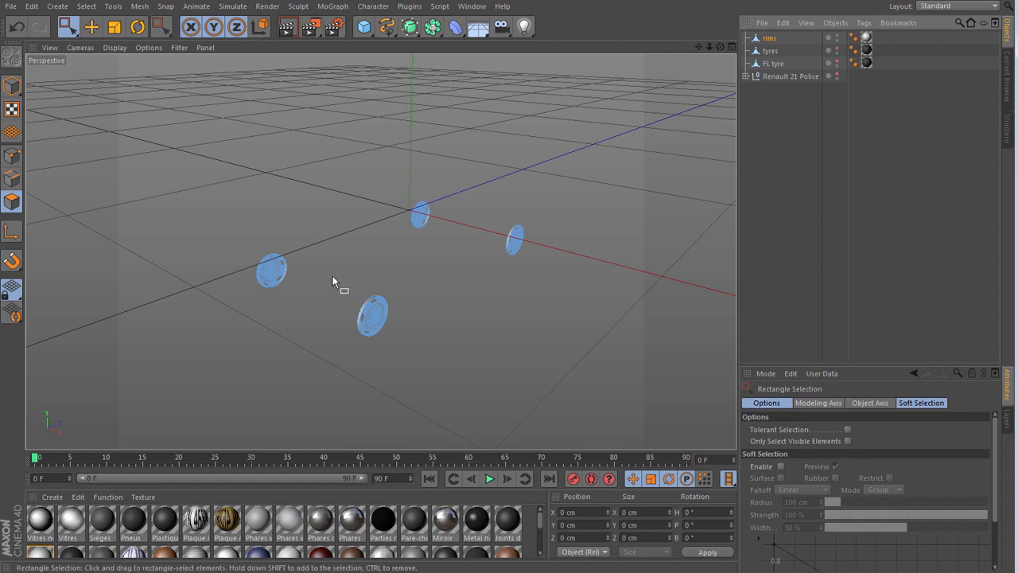
left_click_drag(333, 278, 410, 369)
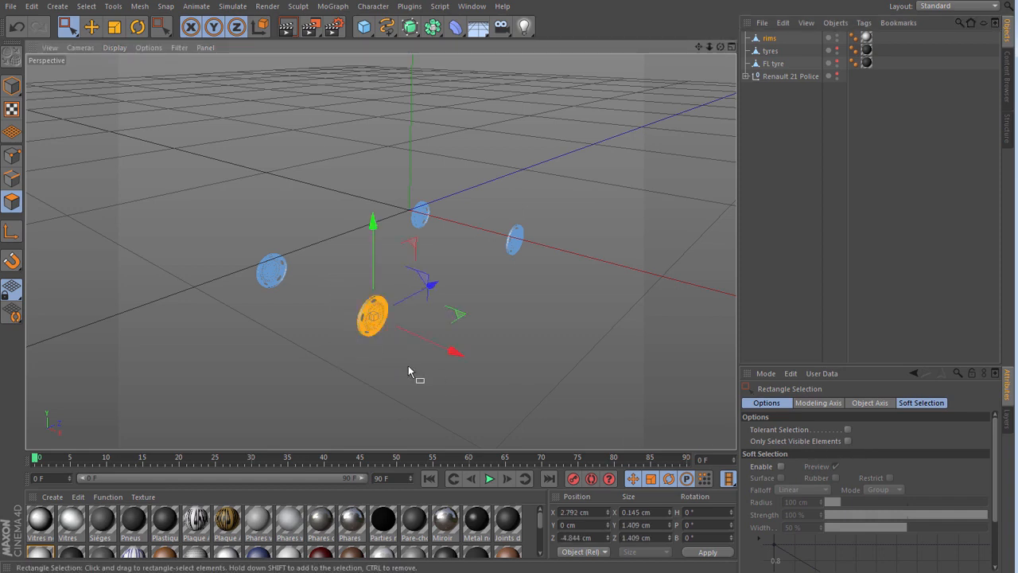
left_click(140, 7)
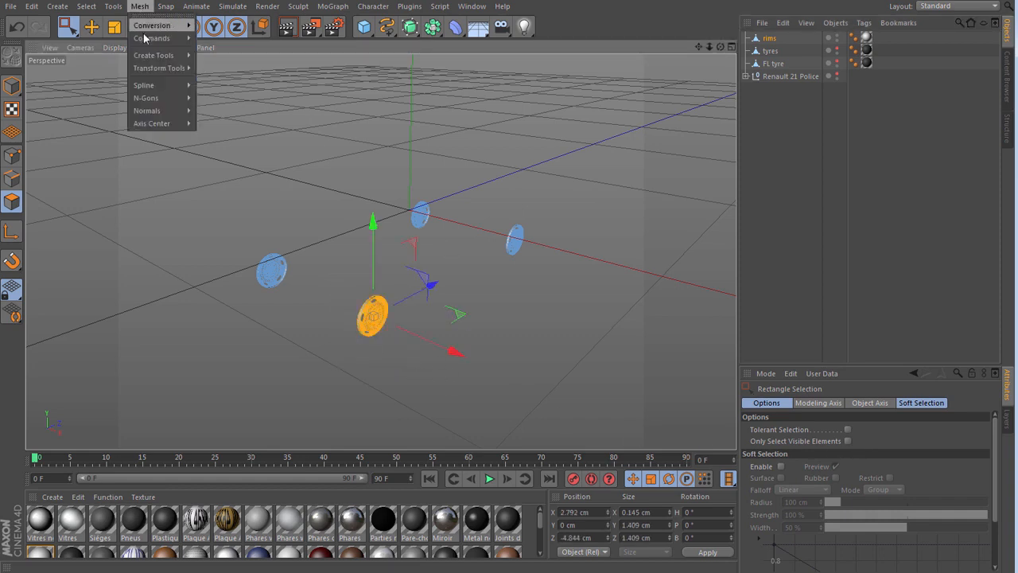
mouse_move(151, 38)
left_click(246, 82)
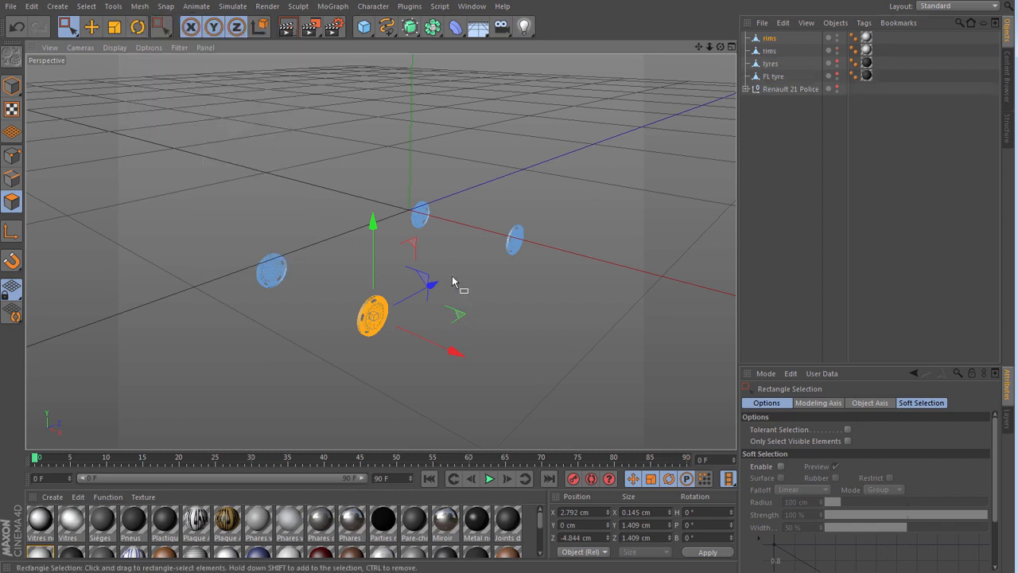
- Delete the front-left rim's polygons from the original rims object, and rename the split-off rim object as FL rim
left_click(489, 299)
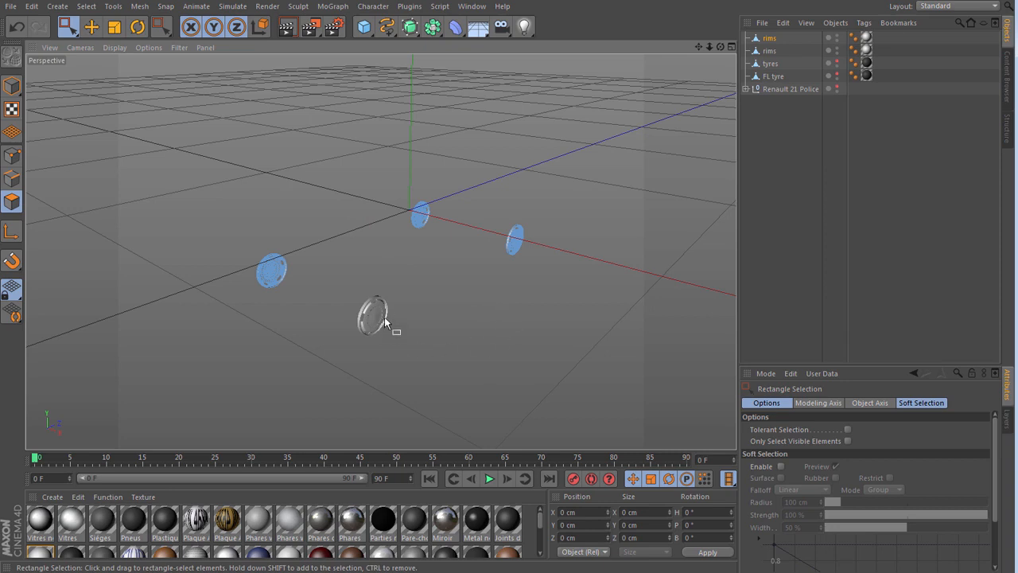
left_click(770, 51)
double_click(771, 51)
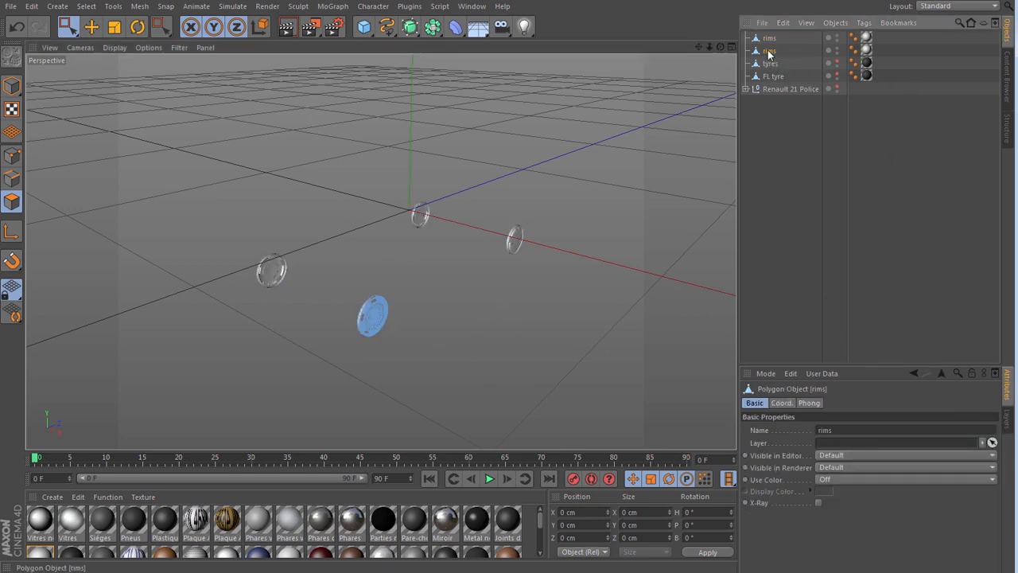
type("F")
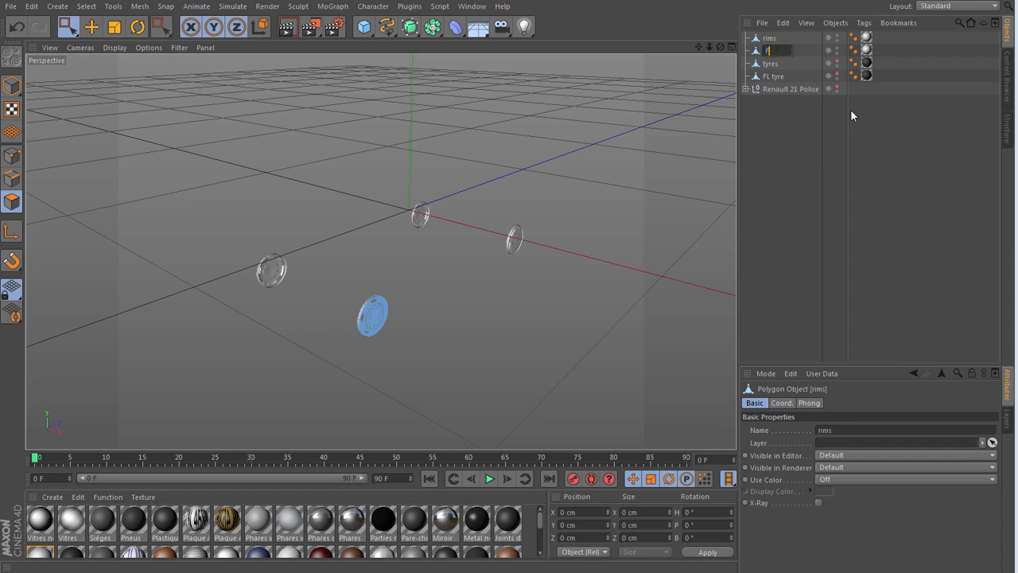
type("L rim")
key("Return")
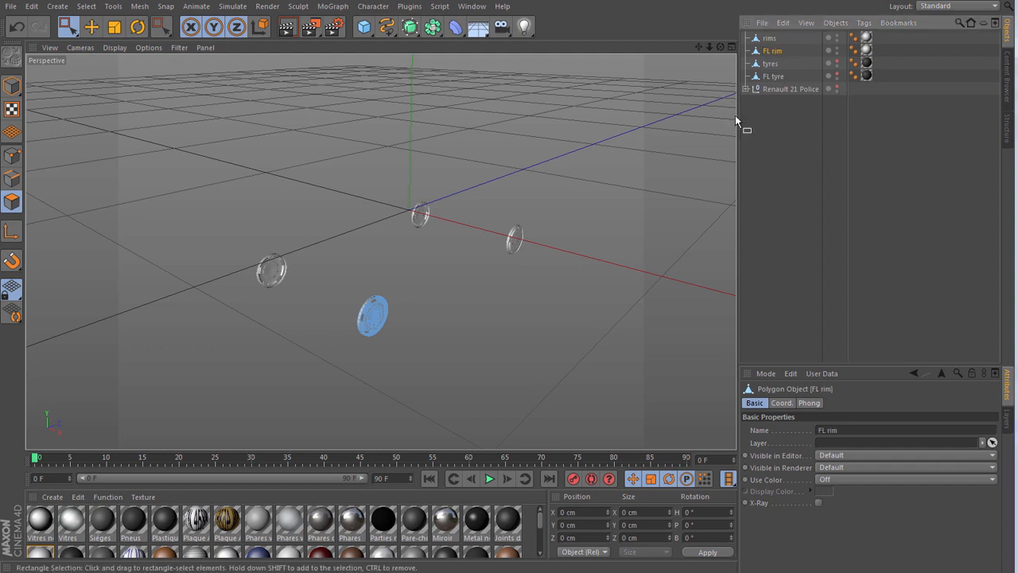
left_click(779, 162)
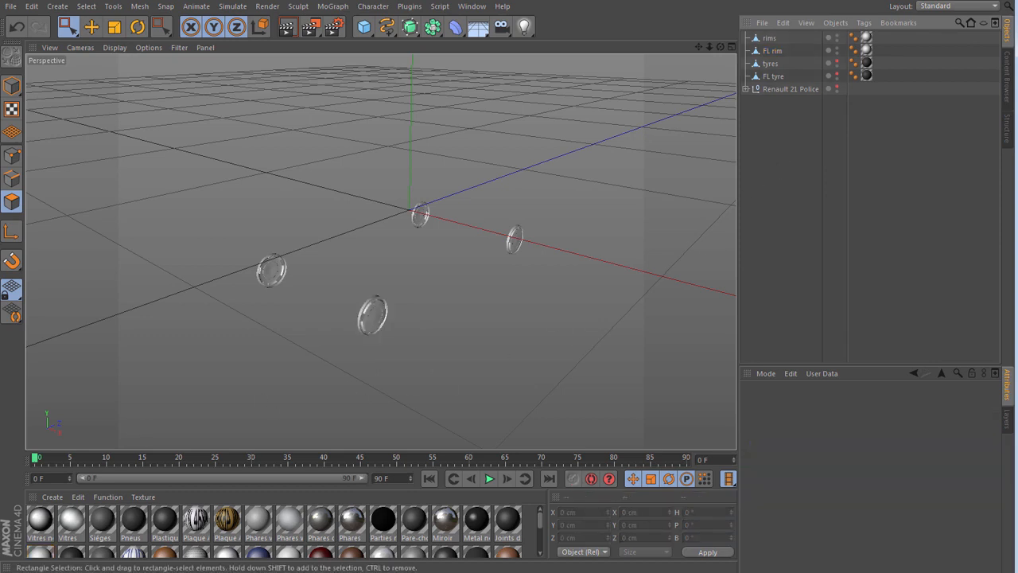
- Hide the original rims object and make FL tyre visible in the viewport
left_click_drag(721, 47, 721, 45)
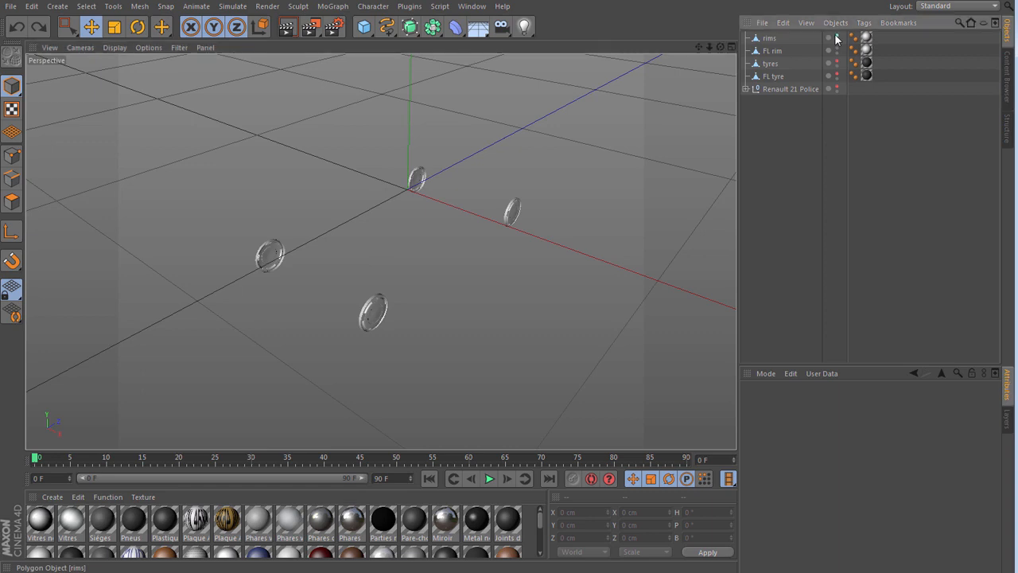
left_click(837, 36)
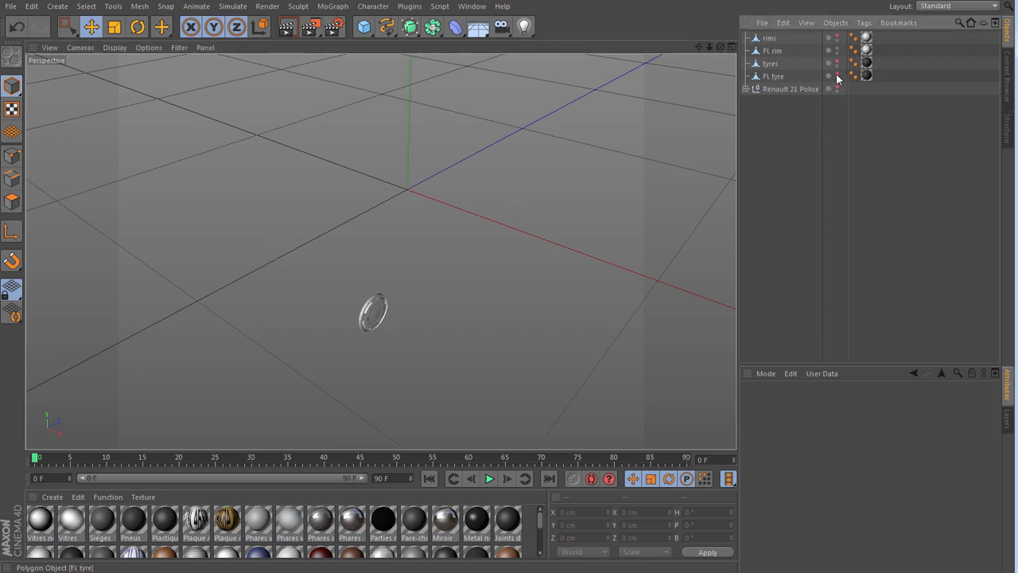
left_click(837, 74)
- Move FL rim and FL tyre together to the end of the object list, below Renault 21 Police
left_click(767, 76)
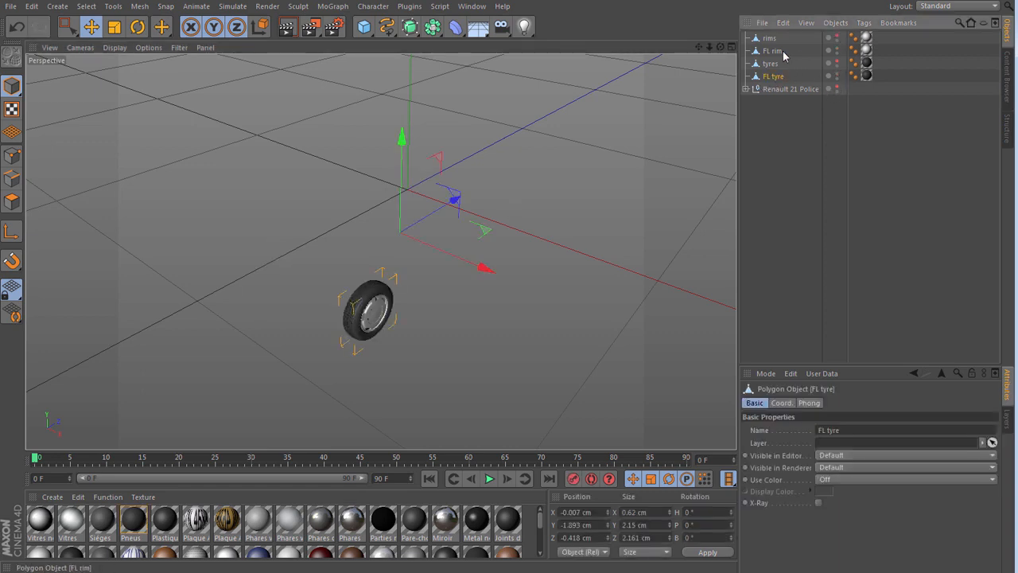
left_click(779, 52, "ctrl")
left_click_drag(787, 116, 783, 155)
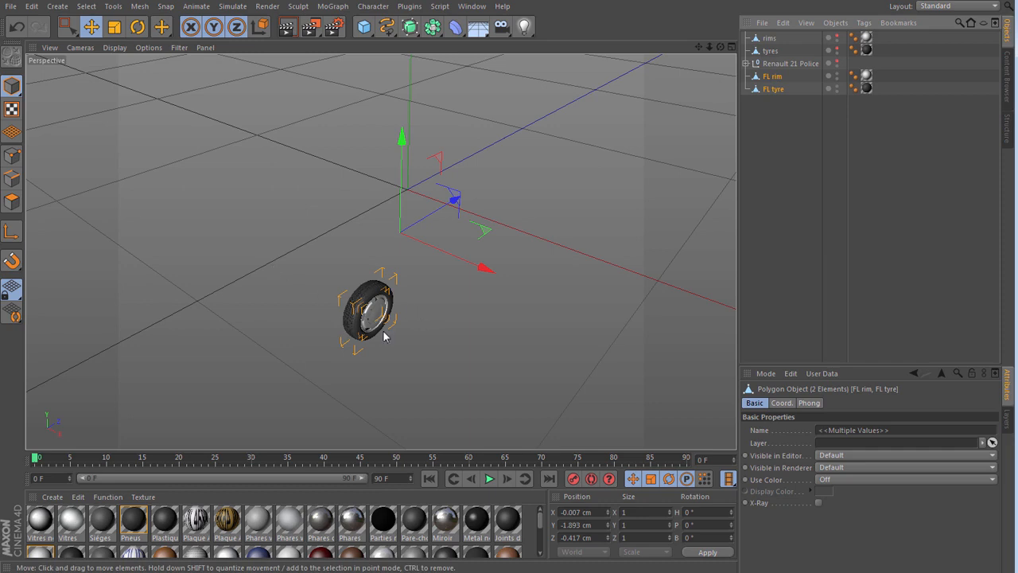
left_click(803, 155)
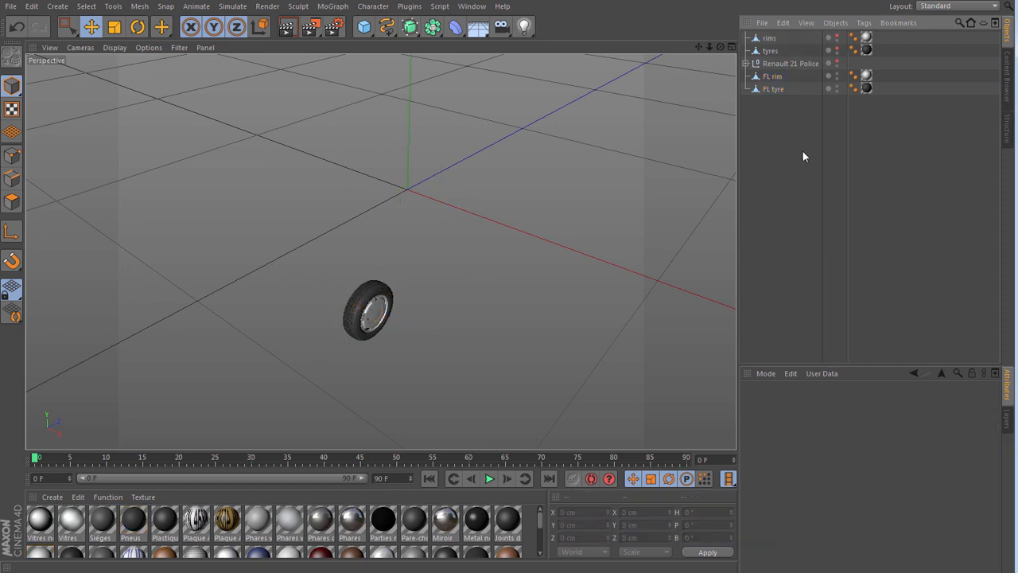
- Center the axis of FL tyre on all its points with Axis Center, using the Axis to action
left_click(773, 90)
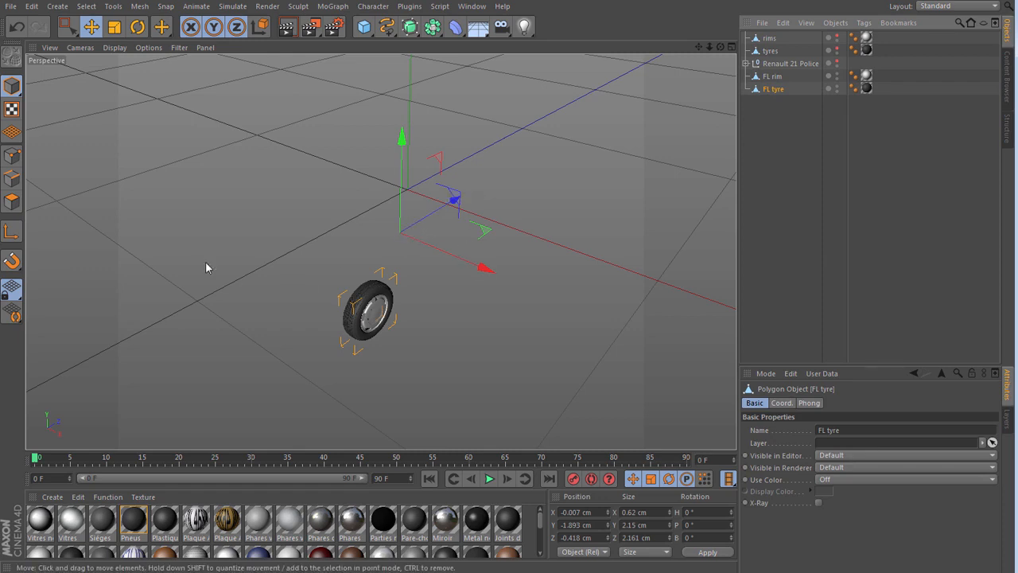
left_click(140, 7)
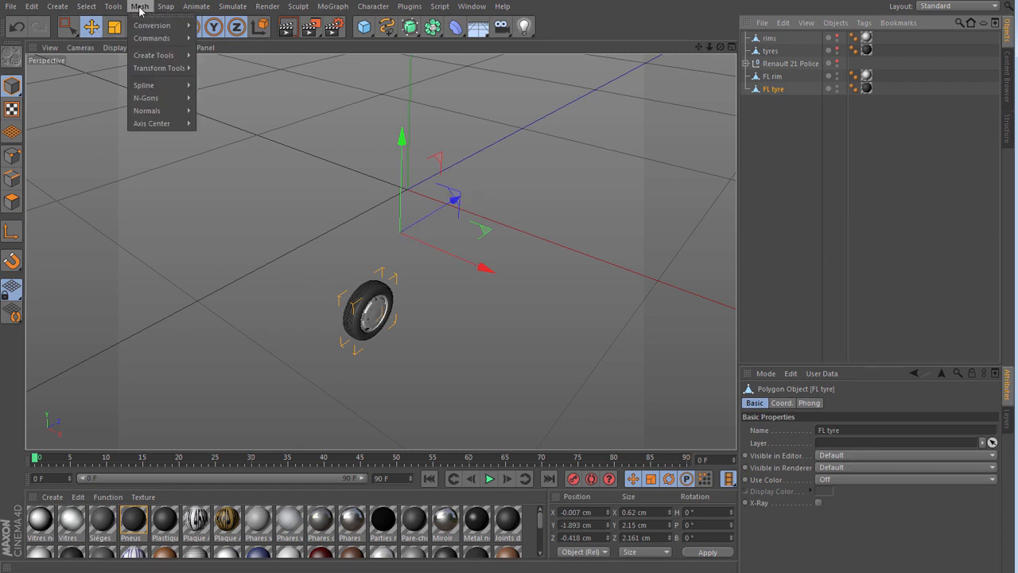
mouse_move(151, 123)
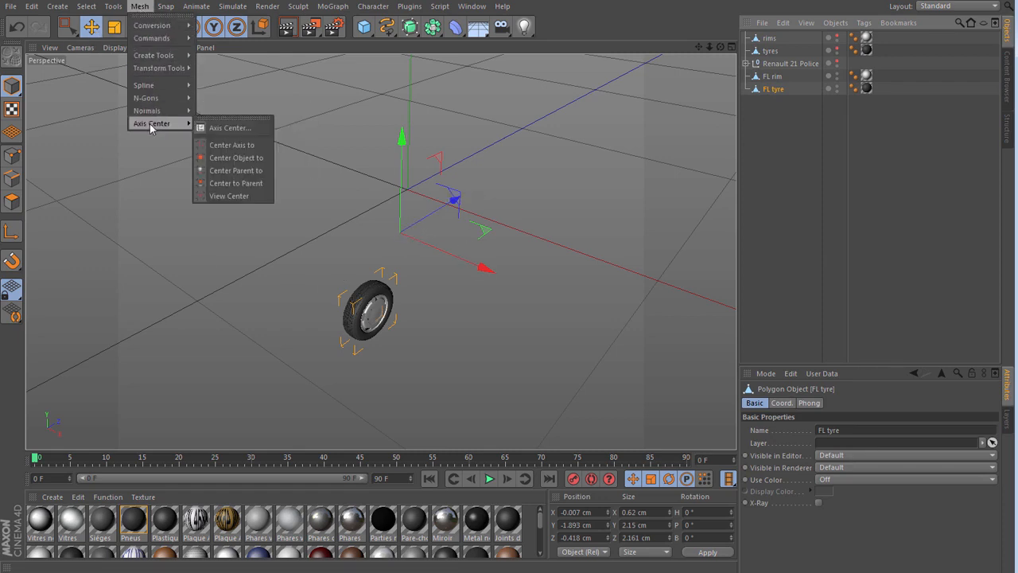
left_click(222, 130)
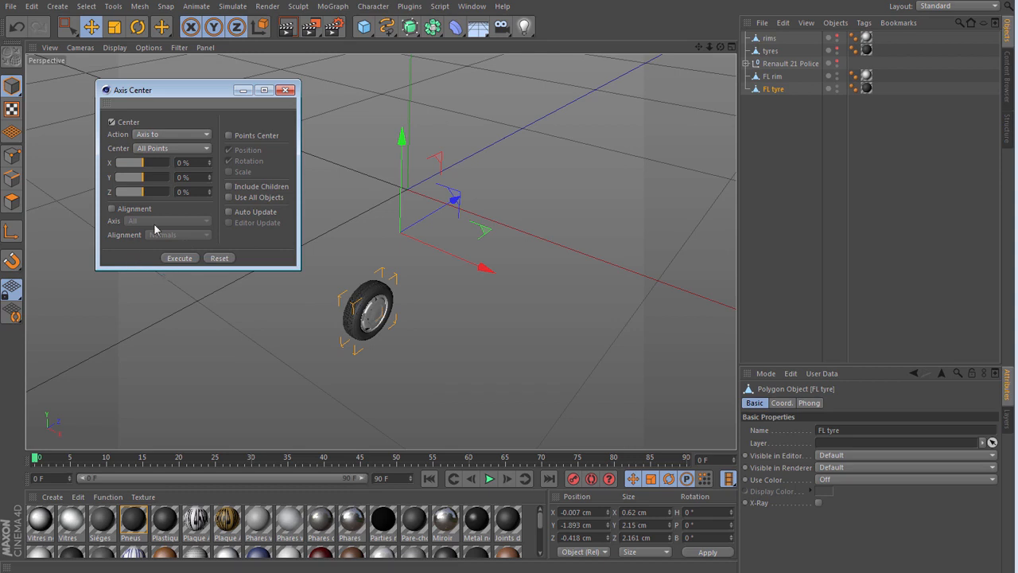
left_click(178, 259)
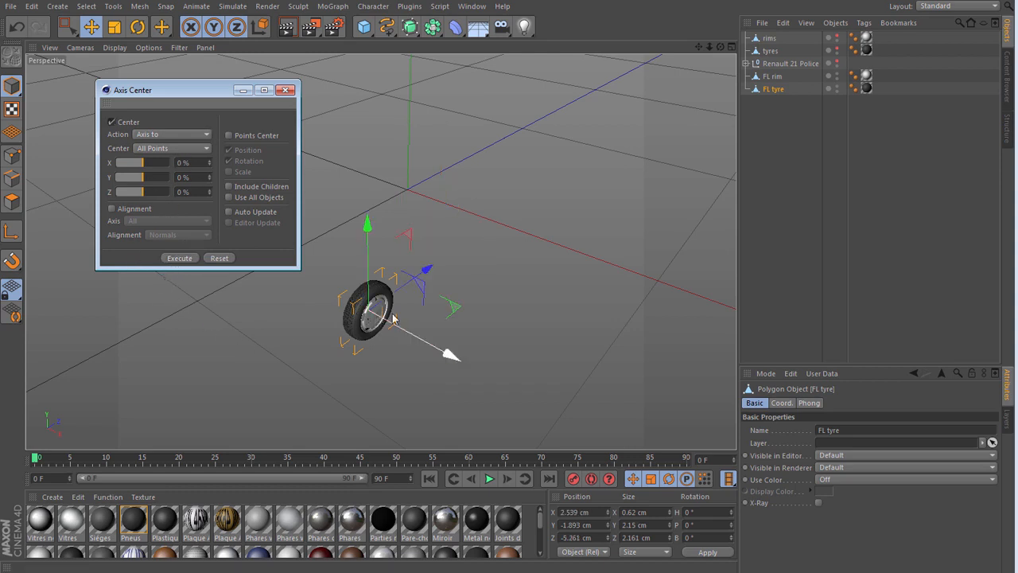
- Center the axis of FL rim on all its points with the same Axis Center settings, and close the dialog
left_click(770, 78)
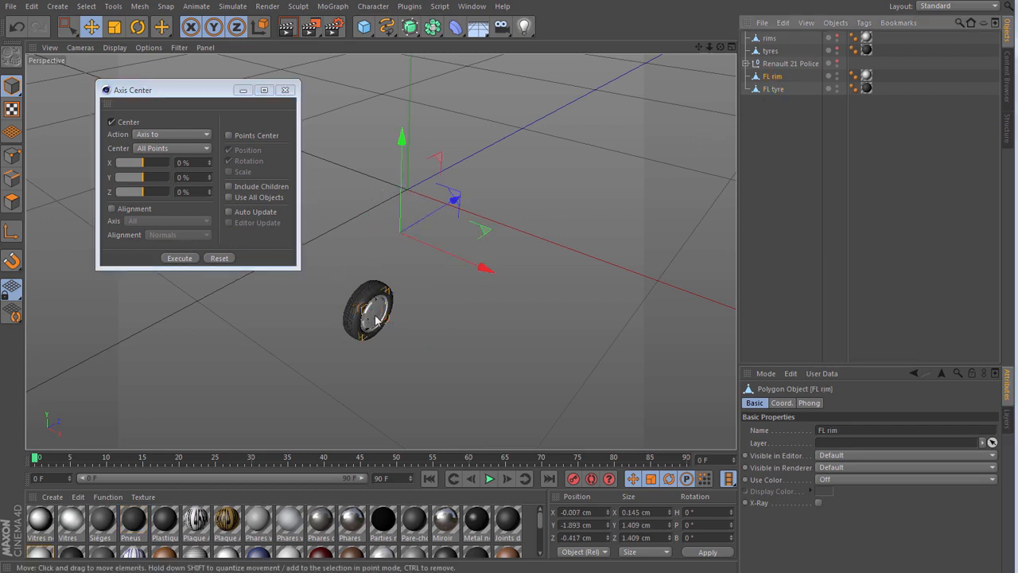
left_click(179, 258)
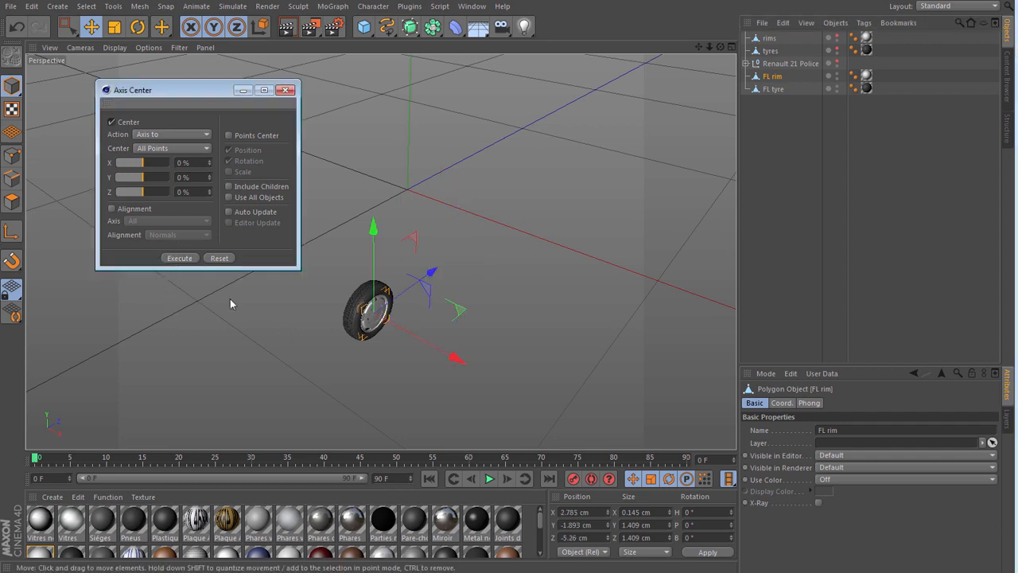
left_click(286, 89)
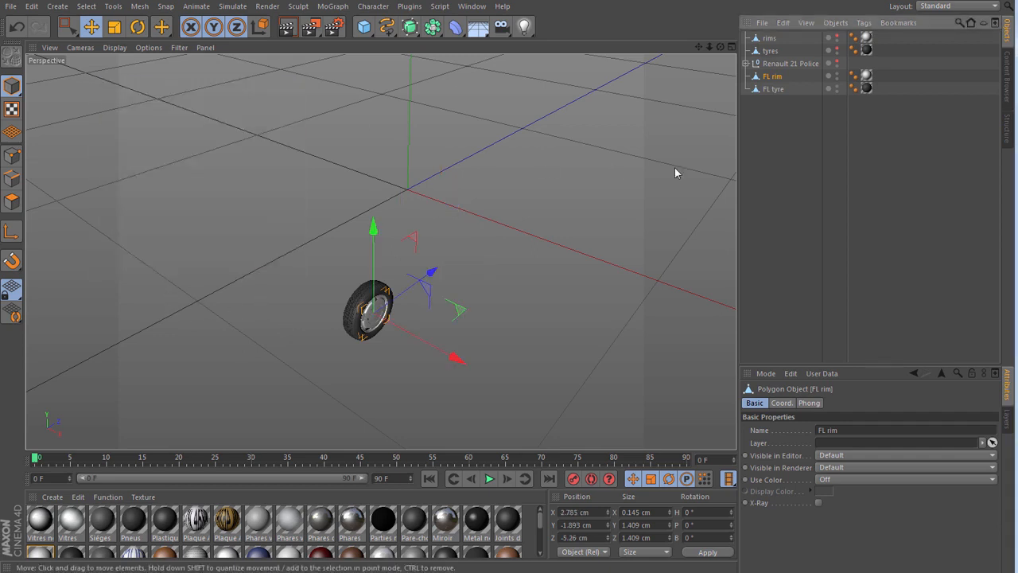
left_click(770, 135)
- Add a null as the parent of FL tyre at the tyre's position, and place FL rim inside it
left_click(772, 89)
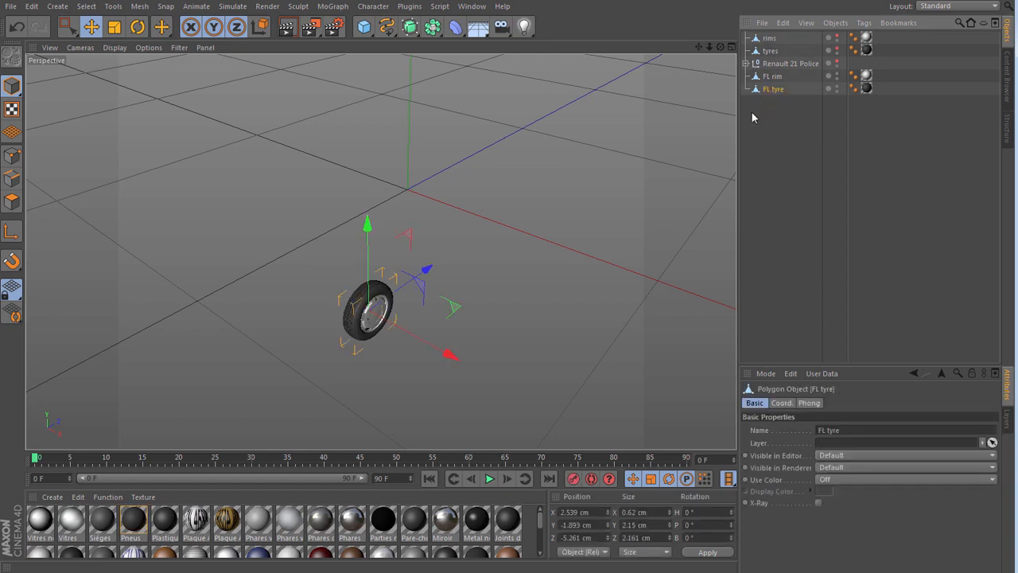
left_click(363, 27)
left_click(408, 45, "alt")
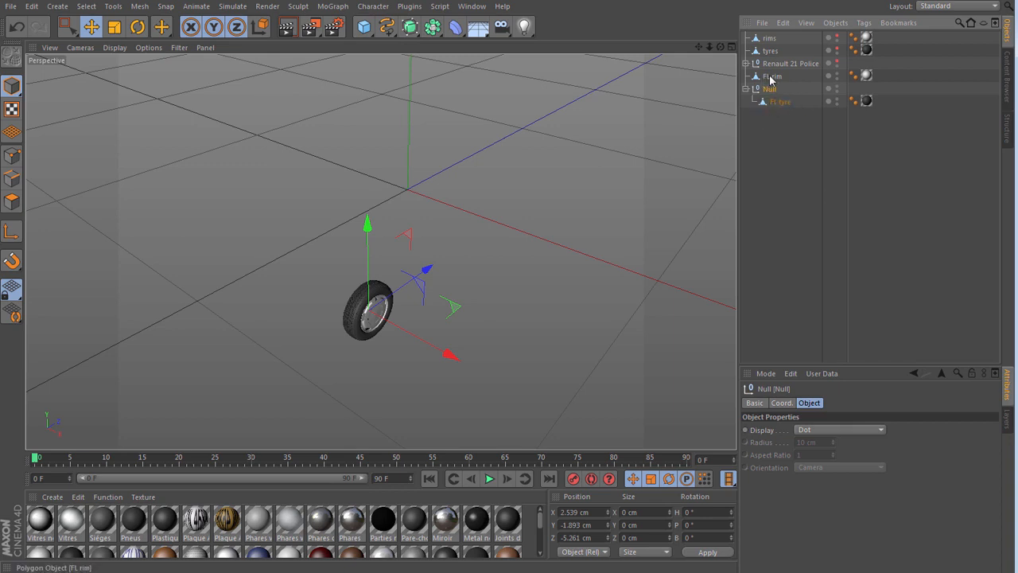
left_click_drag(770, 76, 771, 89)
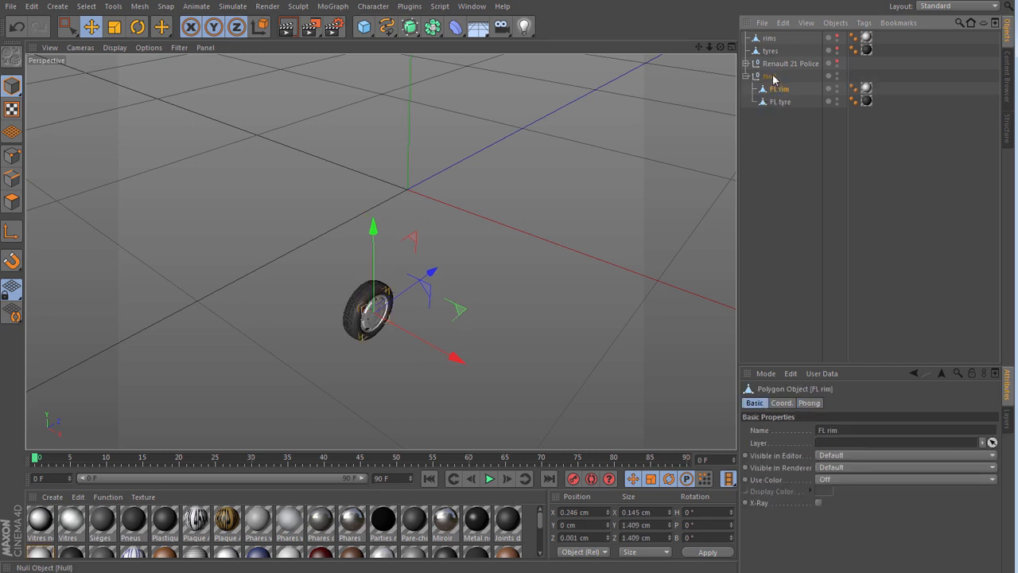
- Rename the null containing the front-left rim and tyre as FL wheel
left_click(770, 76)
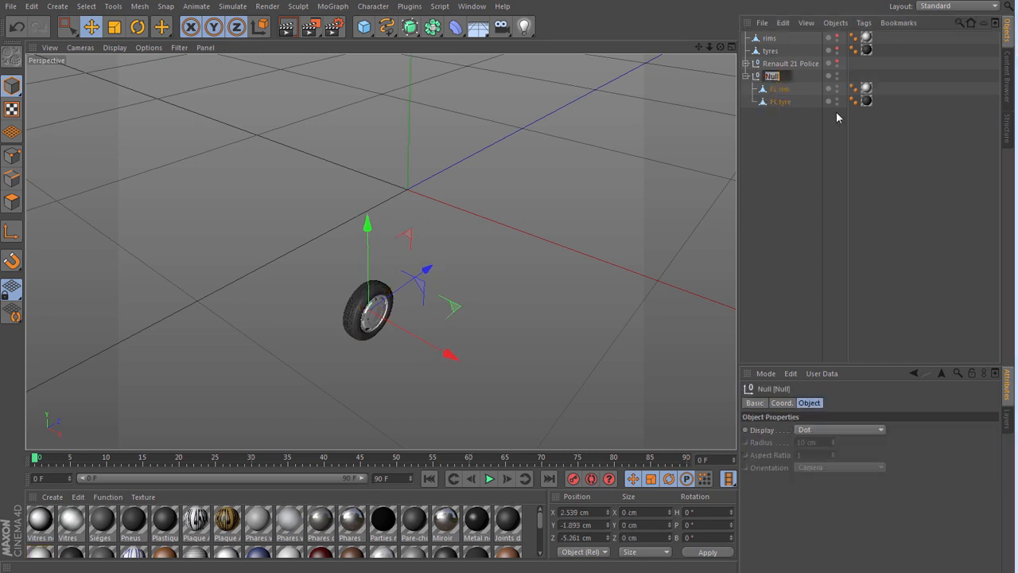
type("FL")
type(" wheel")
key("Return")
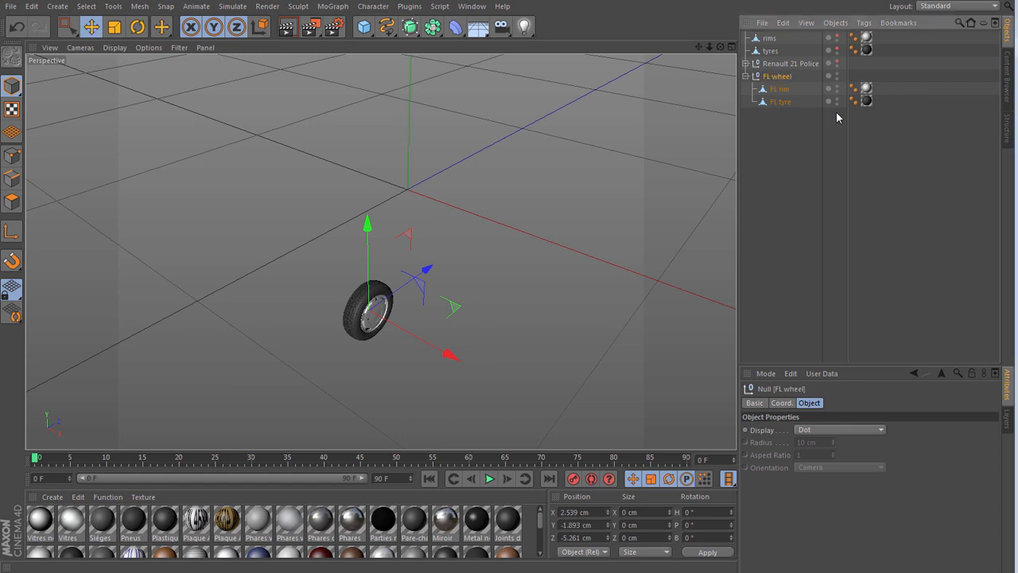
- Examine in the top and right views whether the FL wheel null's axis is centred on the tyre and rim
left_click_drag(721, 47, 724, 121)
key("F2")
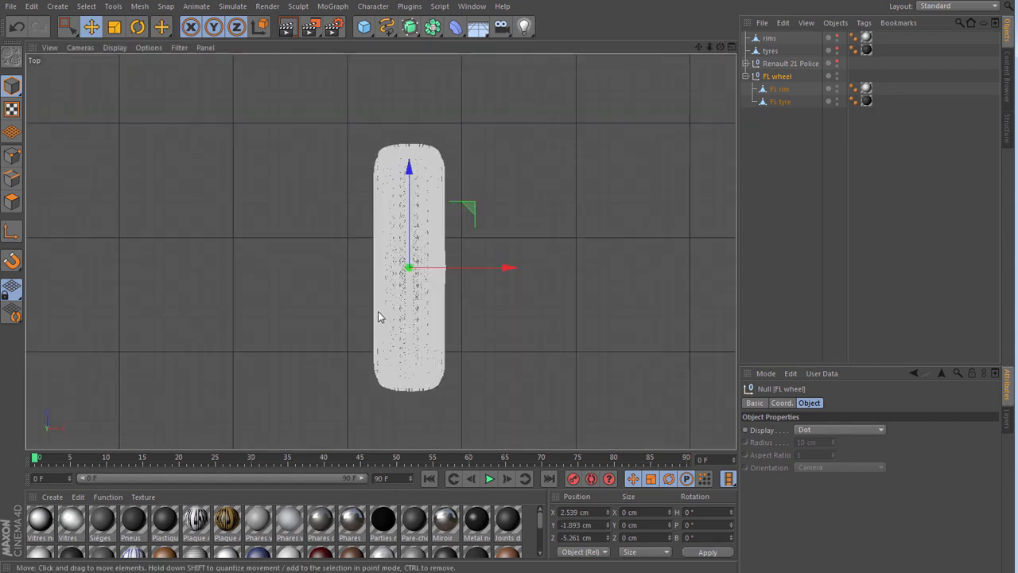
scroll(404, 280, "up", 8)
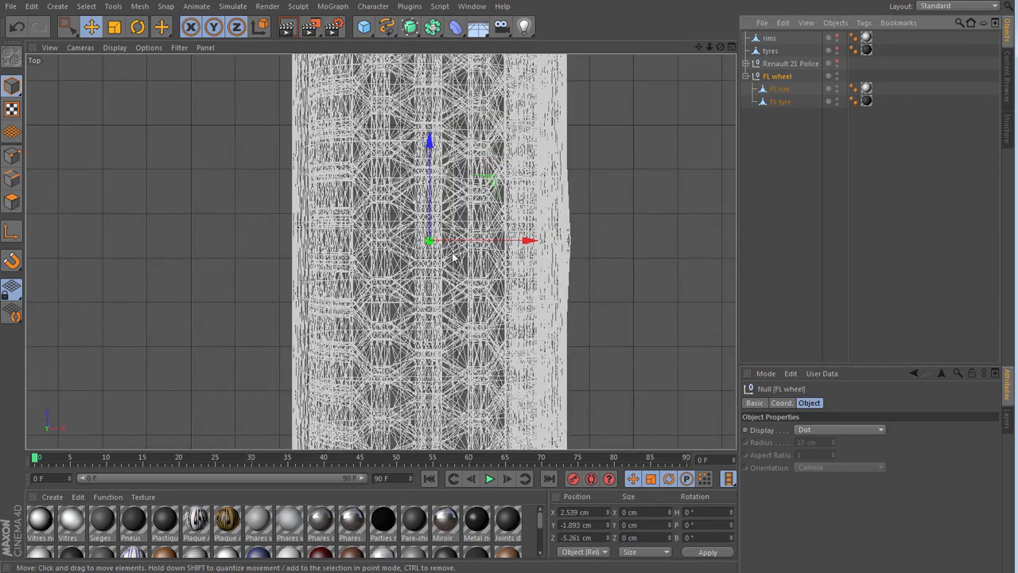
scroll(422, 239, "up", 6)
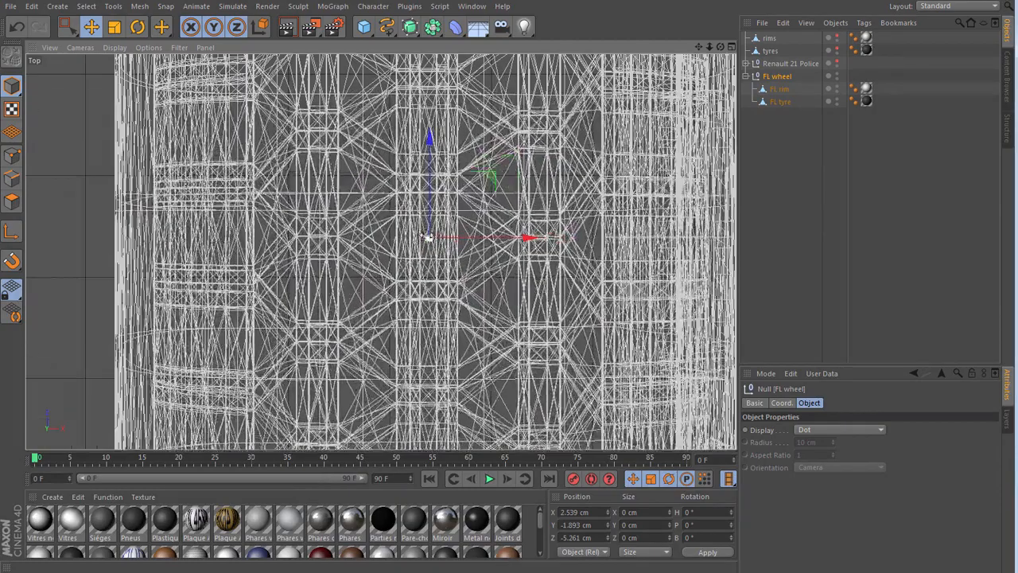
scroll(432, 234, "up", 2)
scroll(414, 255, "down", 8)
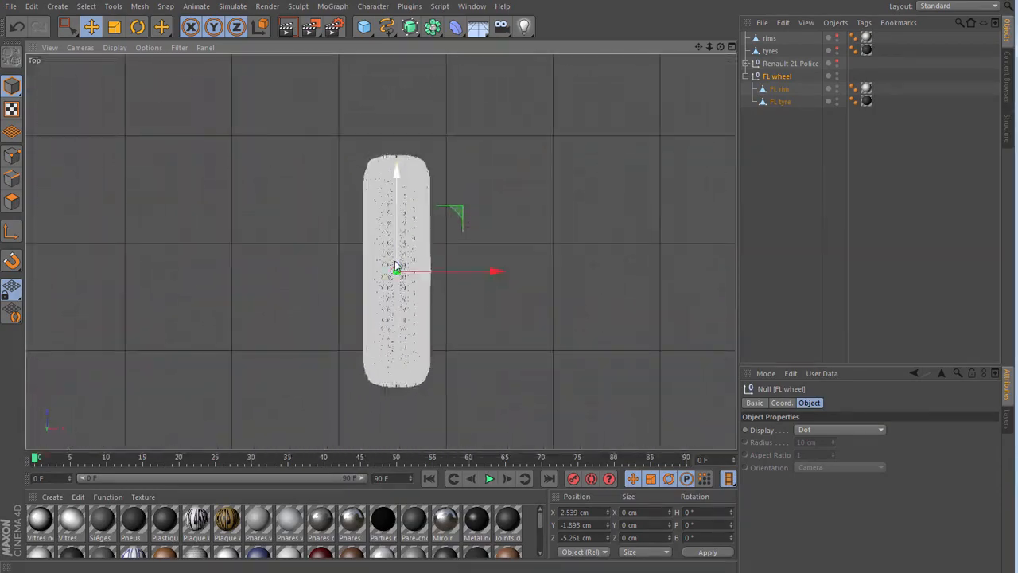
key("F3")
scroll(306, 331, "up", 8)
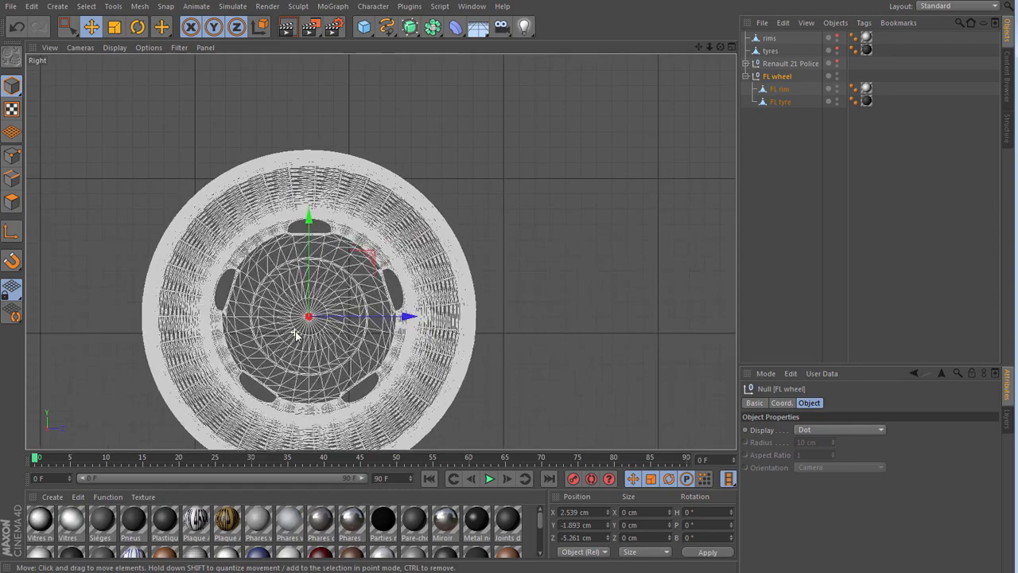
scroll(296, 331, "up", 3)
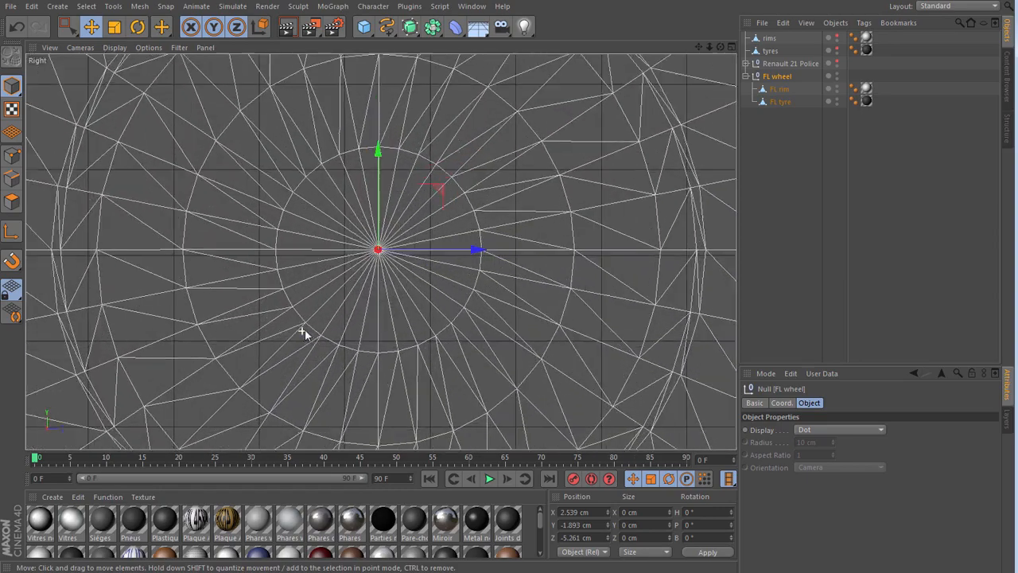
scroll(389, 275, "up", 3)
scroll(366, 263, "down", 5)
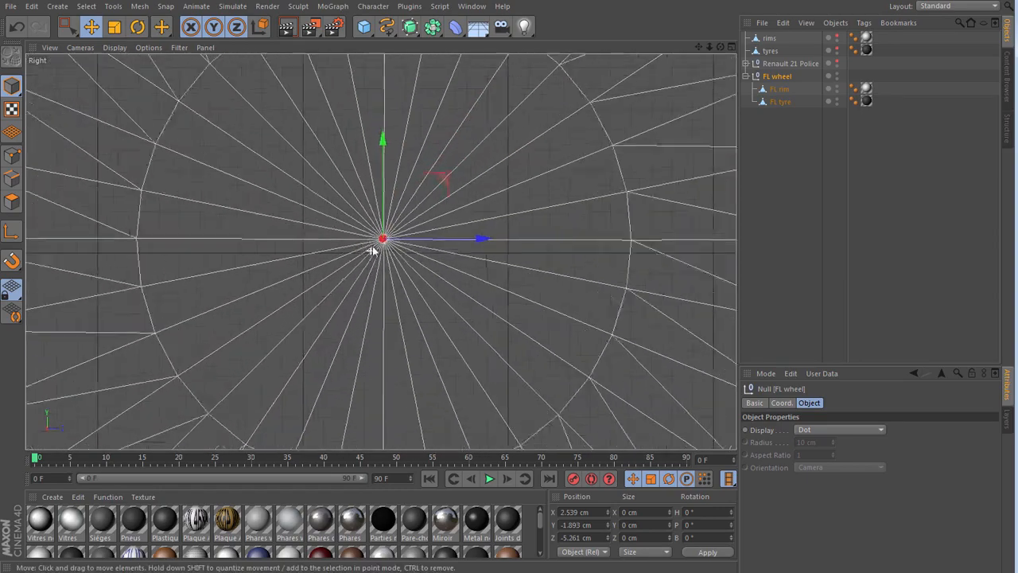
scroll(374, 273, "down", 8)
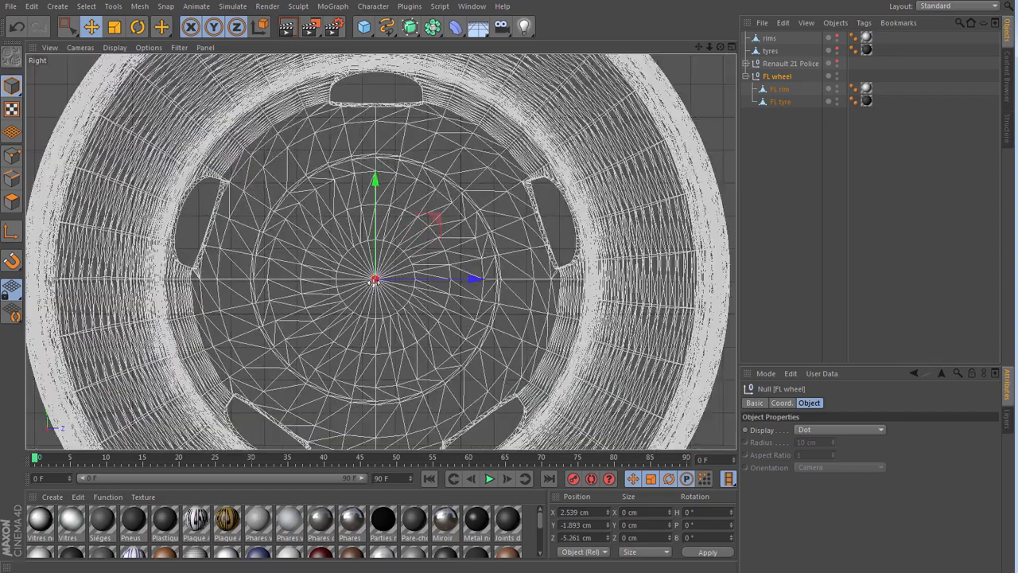
key("F1")
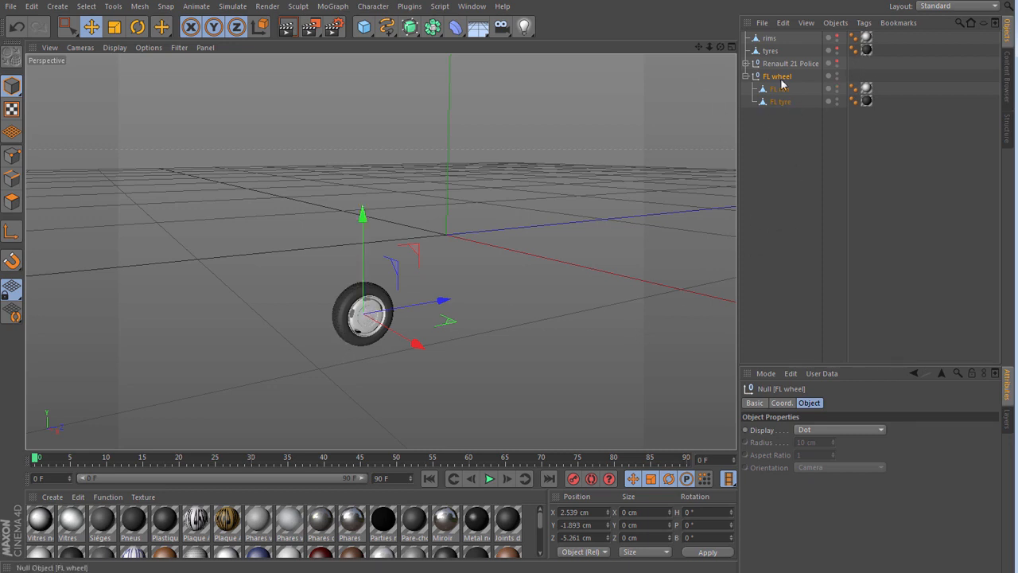
- Show the Renault 21 Police body temporarily to check how FL wheel sits in the wheel arch, and hide the body again
left_click(837, 62)
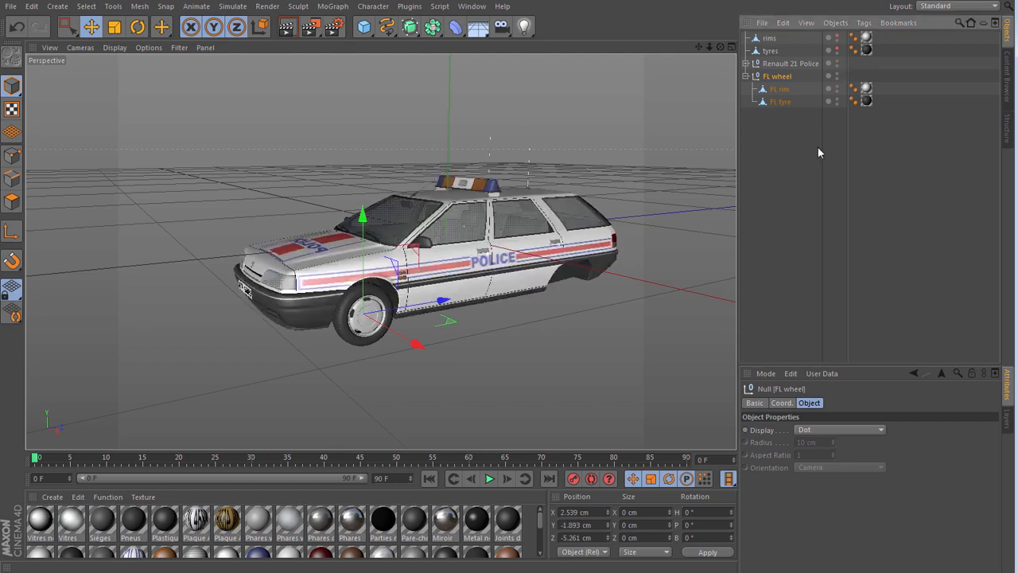
left_click_drag(721, 47, 744, 61)
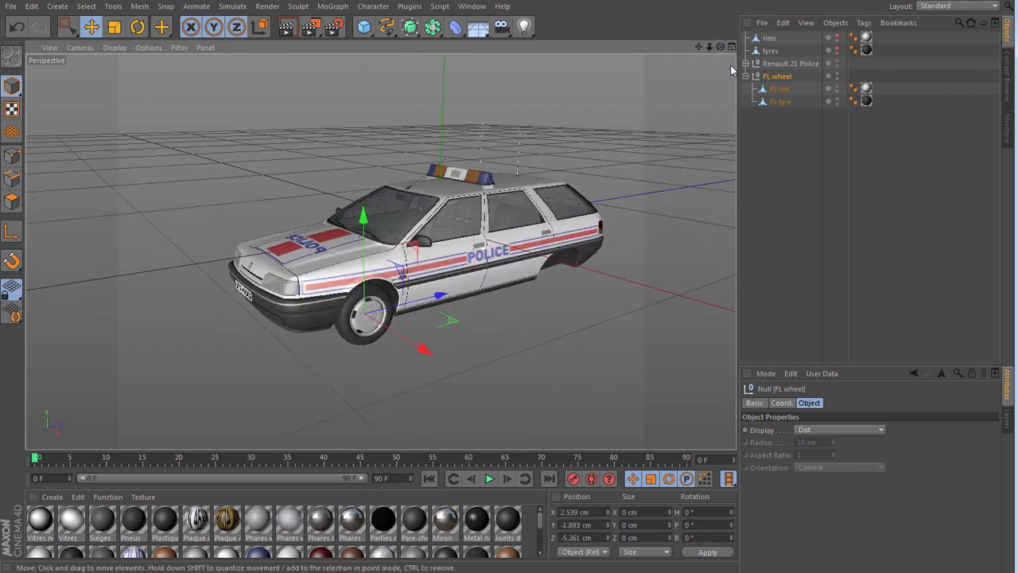
left_click(838, 62)
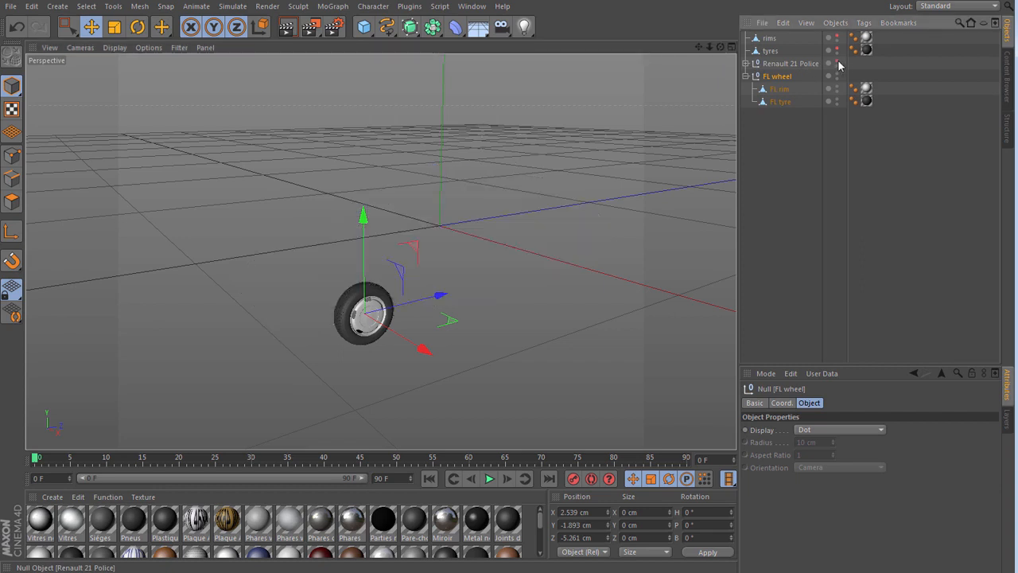
- Show the Renault 21 Police body again and collapse the FL wheel hierarchy
left_click(838, 63)
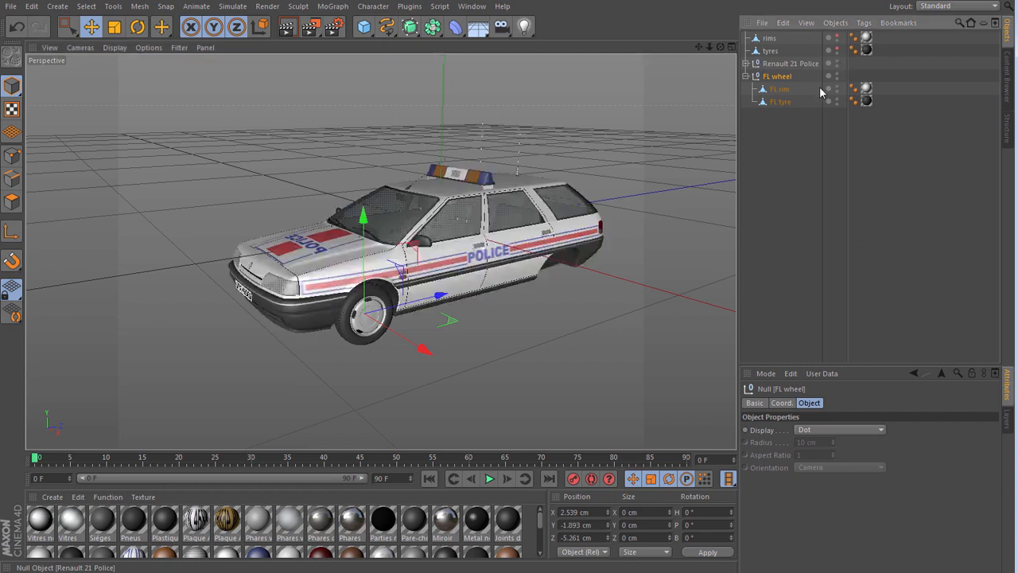
left_click(746, 76)
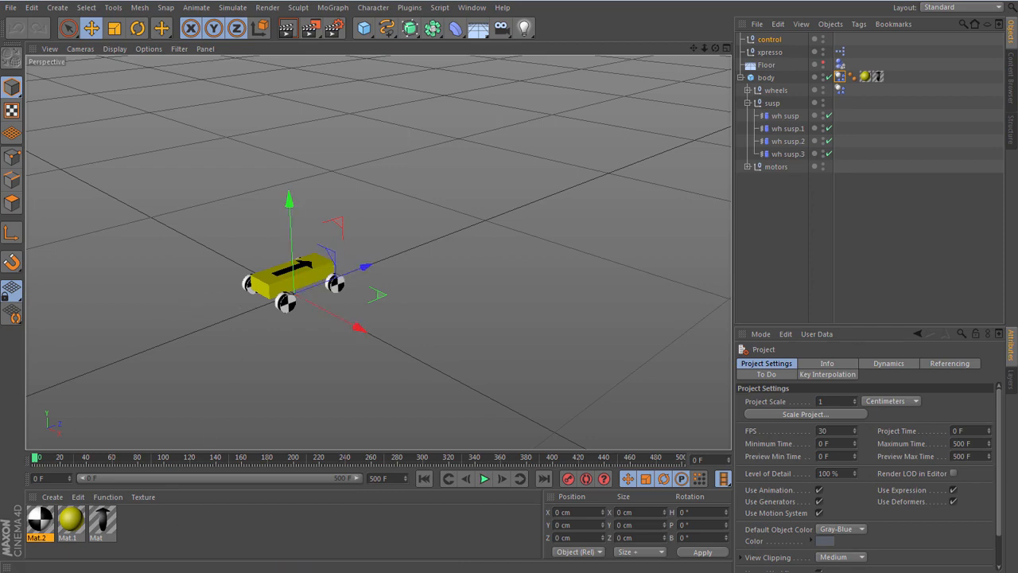
key("alt+Tab")
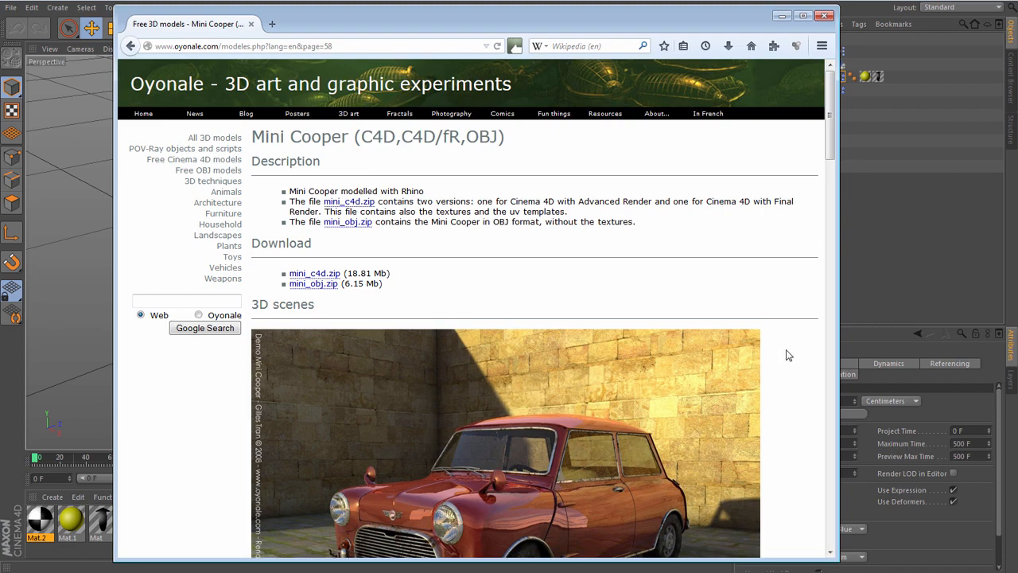
scroll(776, 351, "down", 5)
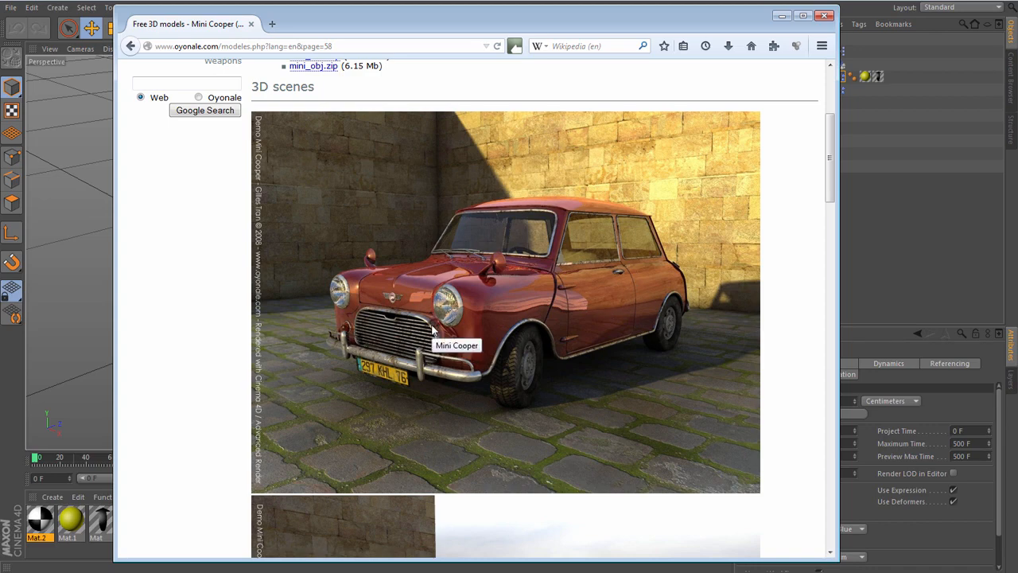
left_click(825, 15)
left_click_drag(0, 73, 537, 62)
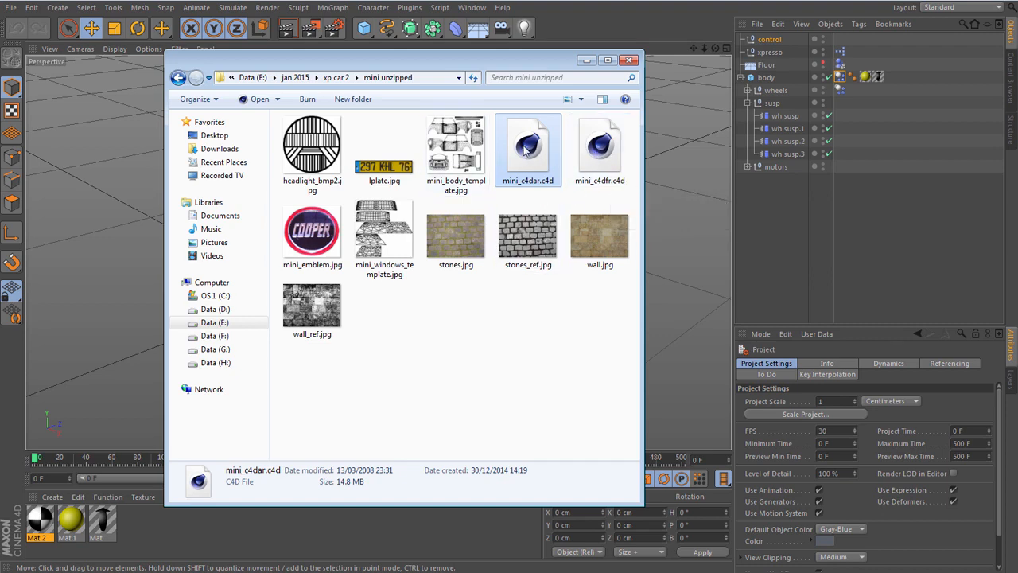
double_click(525, 151)
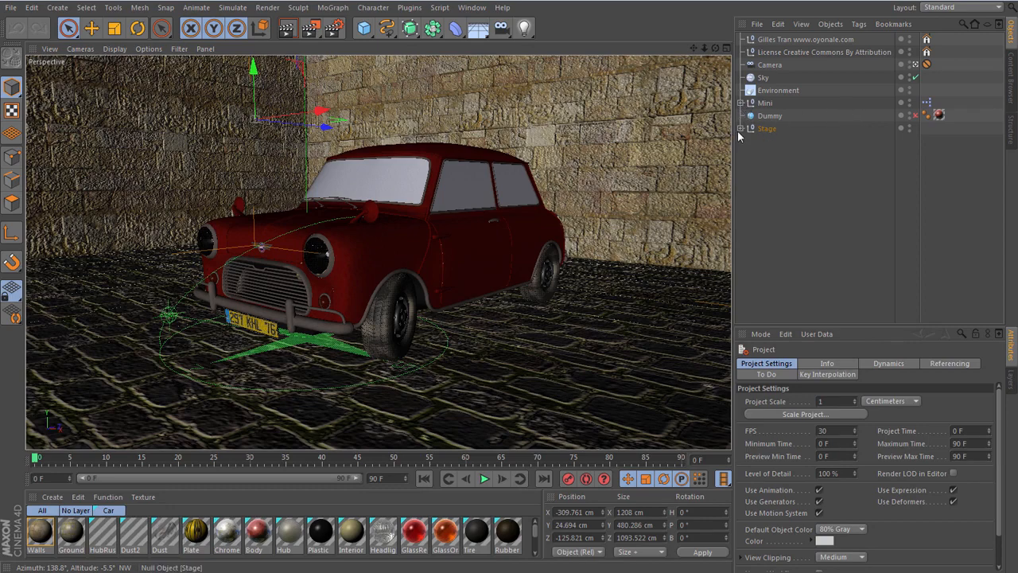
- Delete the author credit null, the Creative Commons license null and the Camera from the Mini scene
left_click(774, 40)
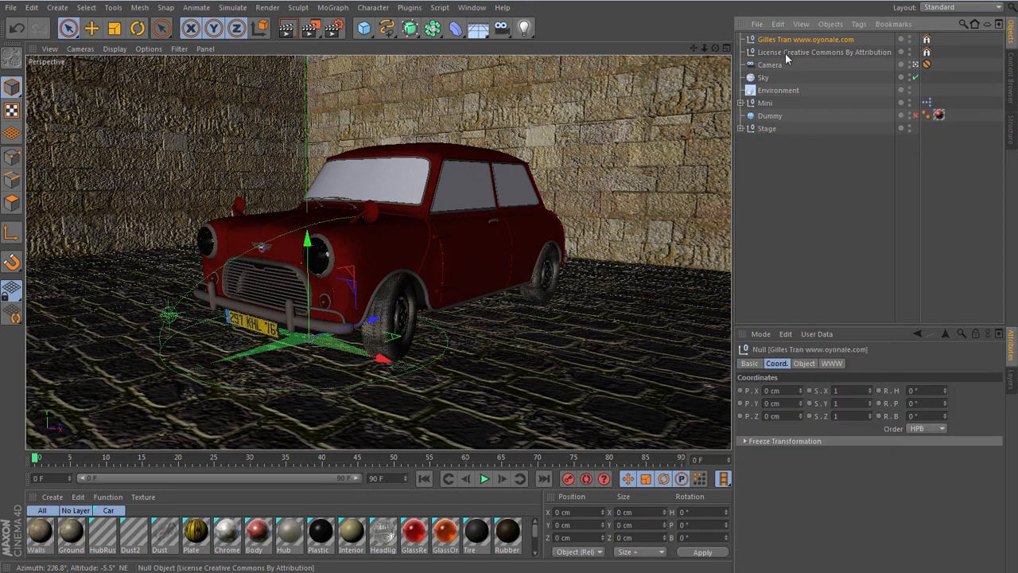
key("Delete")
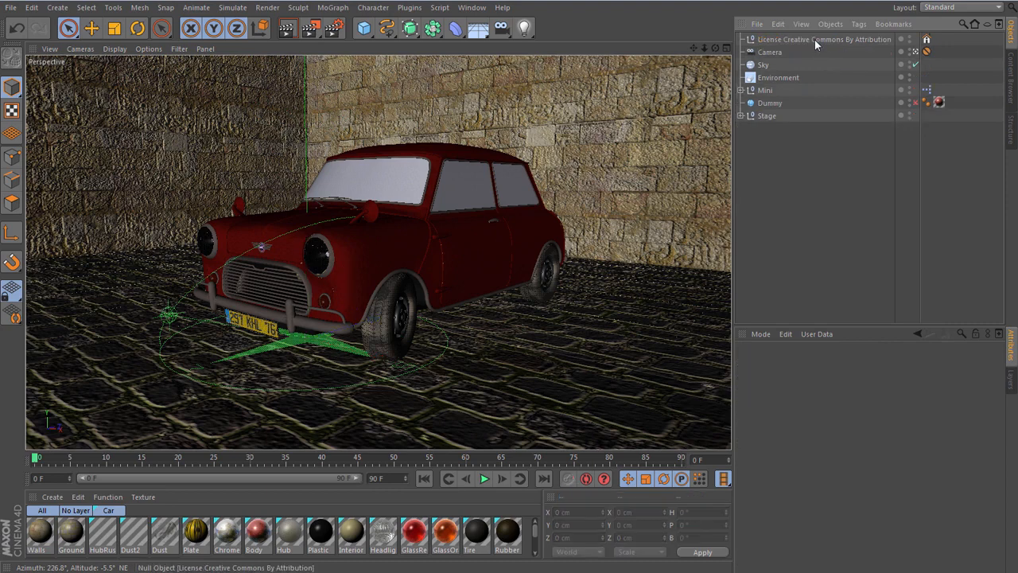
left_click(815, 40)
key("Delete")
left_click(761, 39)
key("Delete")
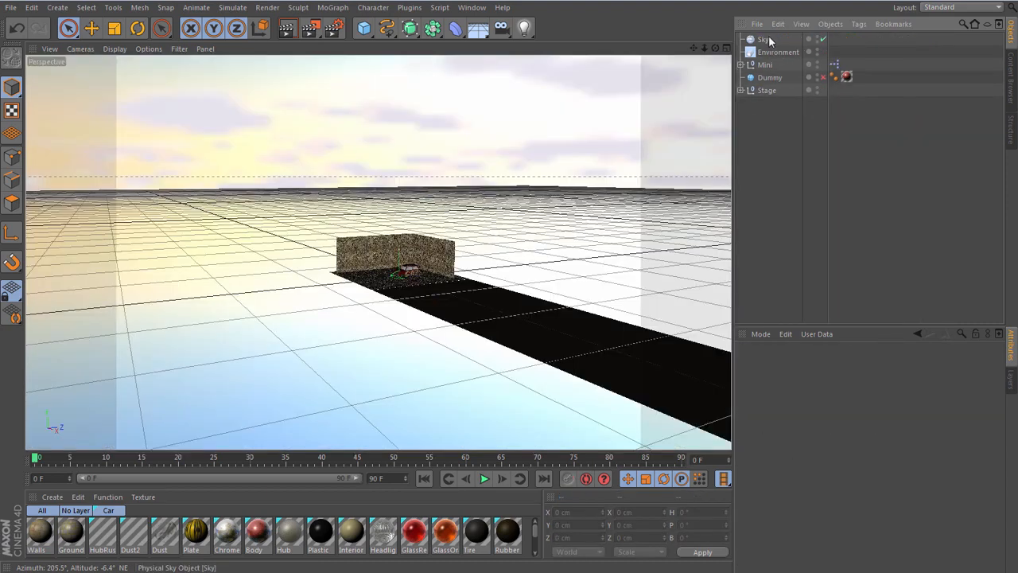
- Delete the Sky, Environment, Dummy and Stage objects from the scene, and expand the remaining Mini hierarchy
left_click(763, 41)
key("Delete")
left_click(775, 41)
key("Delete")
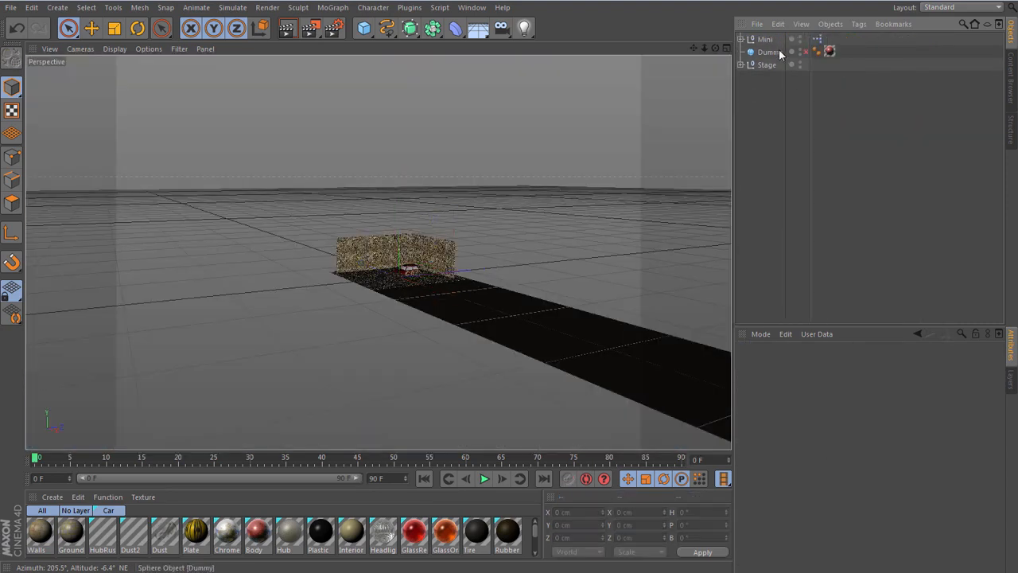
left_click(769, 52)
key("Delete")
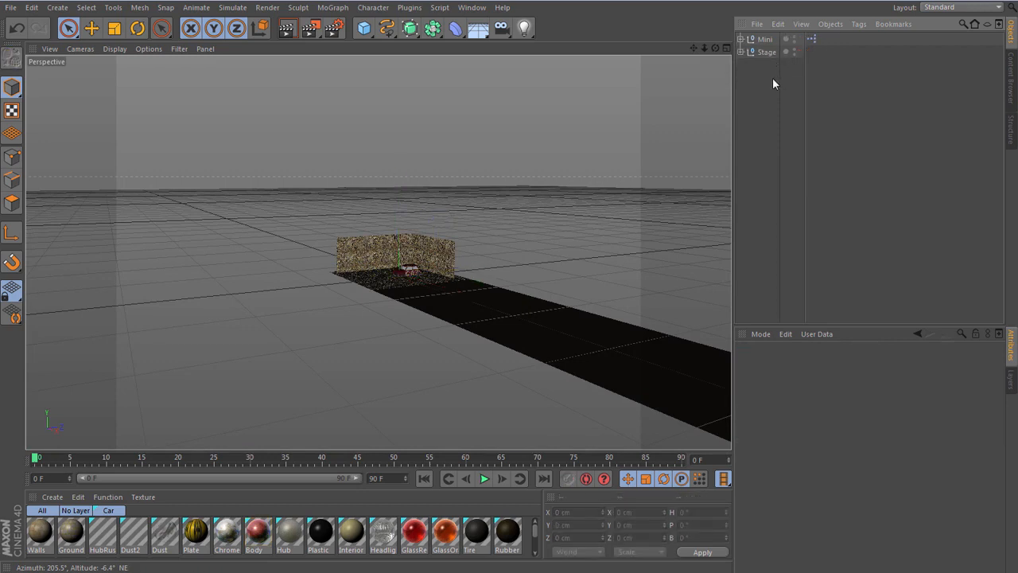
left_click(759, 53)
key("Delete")
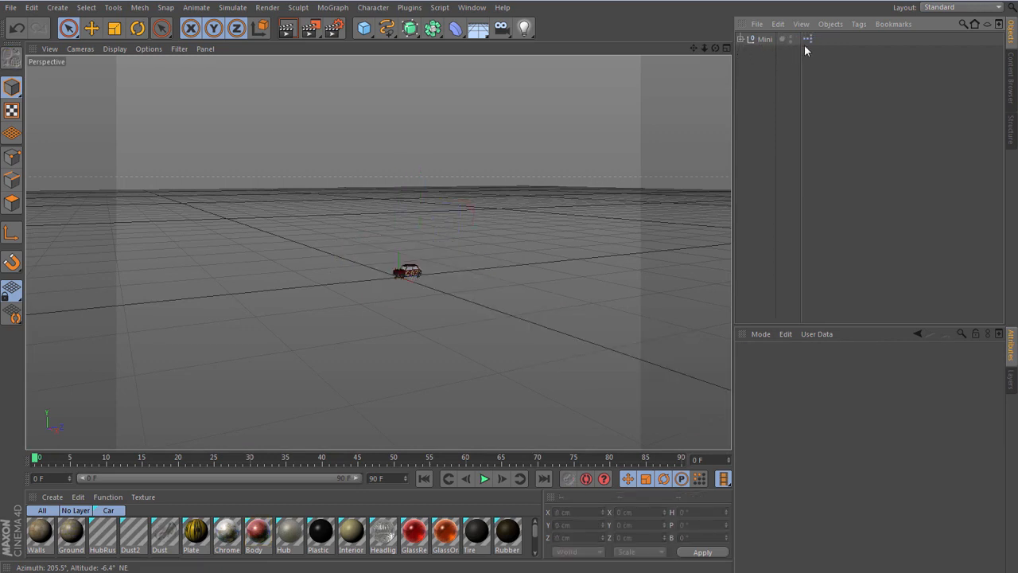
left_click(740, 38)
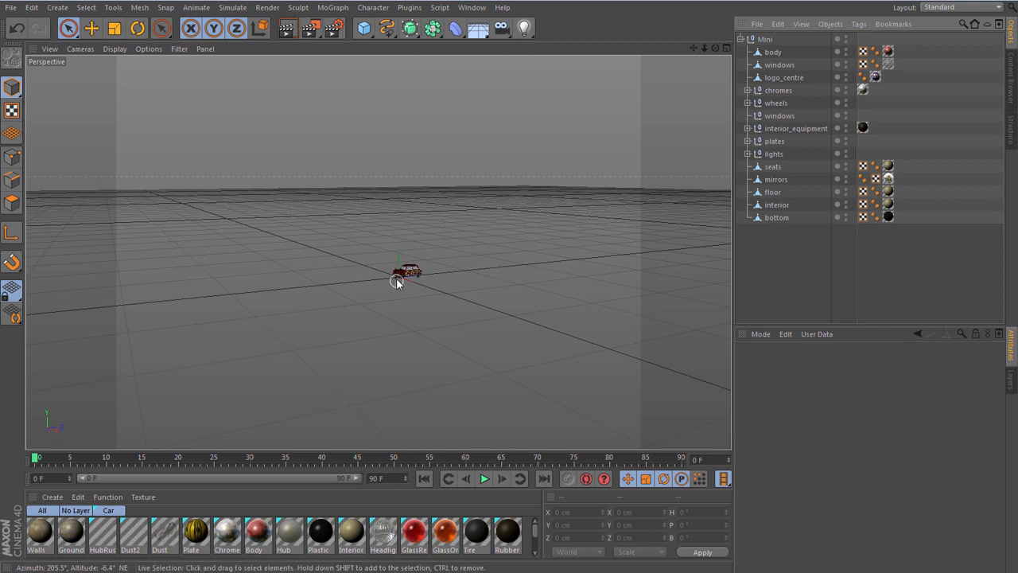
- Set the render output's film aspect to HDTV (16:9)
scroll(402, 272, "up", 10)
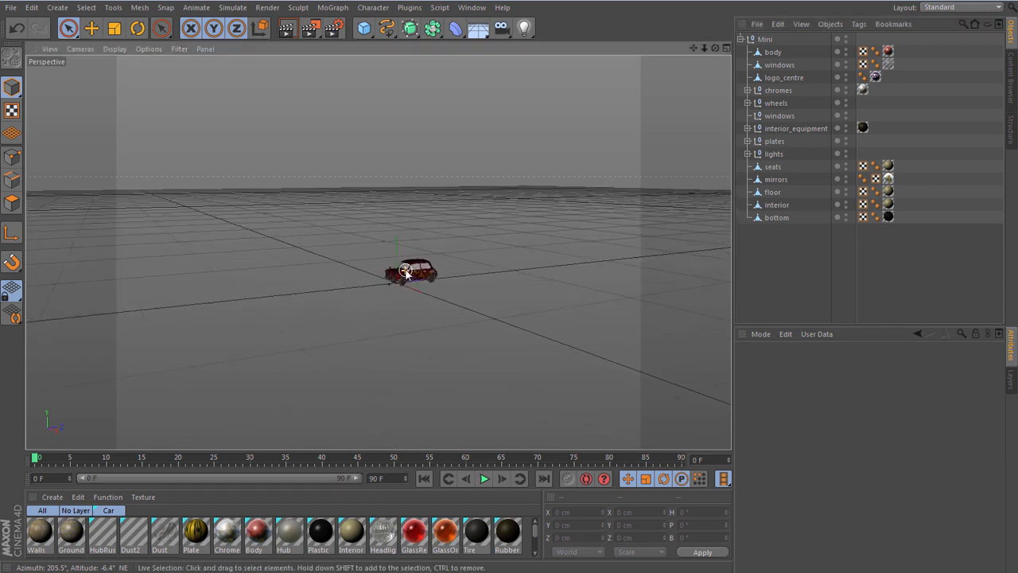
scroll(408, 269, "up", 10)
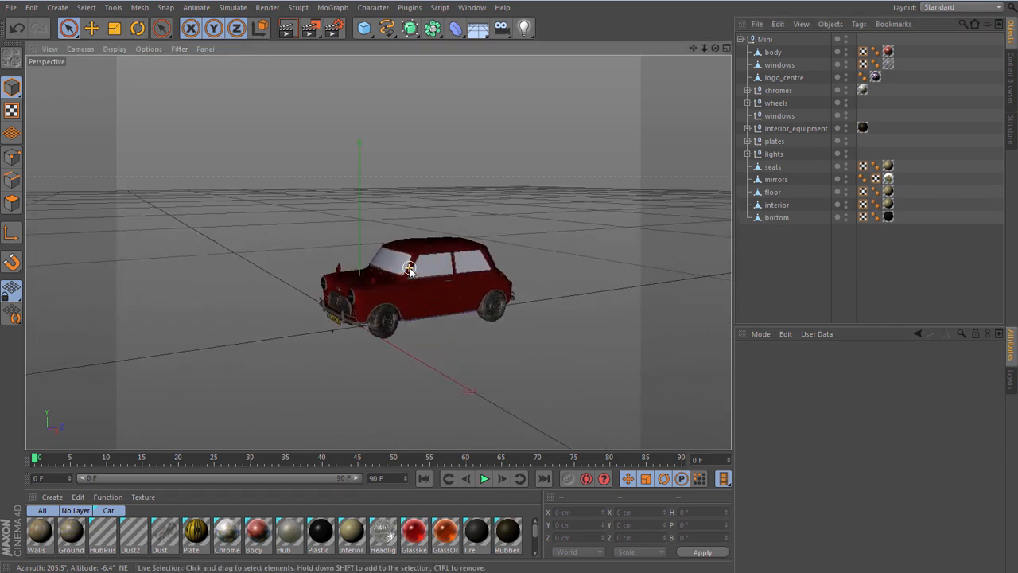
left_click(333, 31)
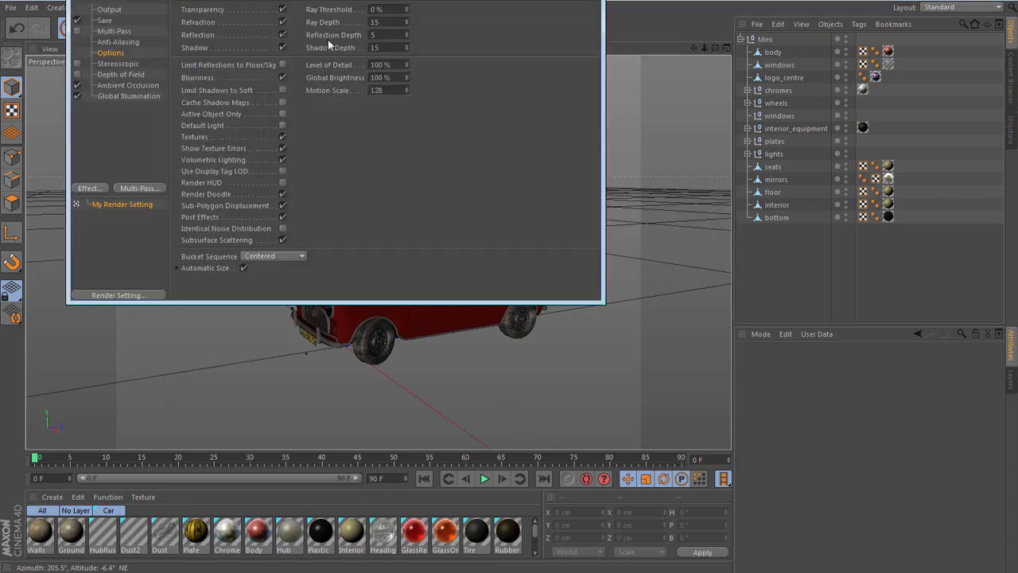
left_click(109, 11)
left_click(317, 96)
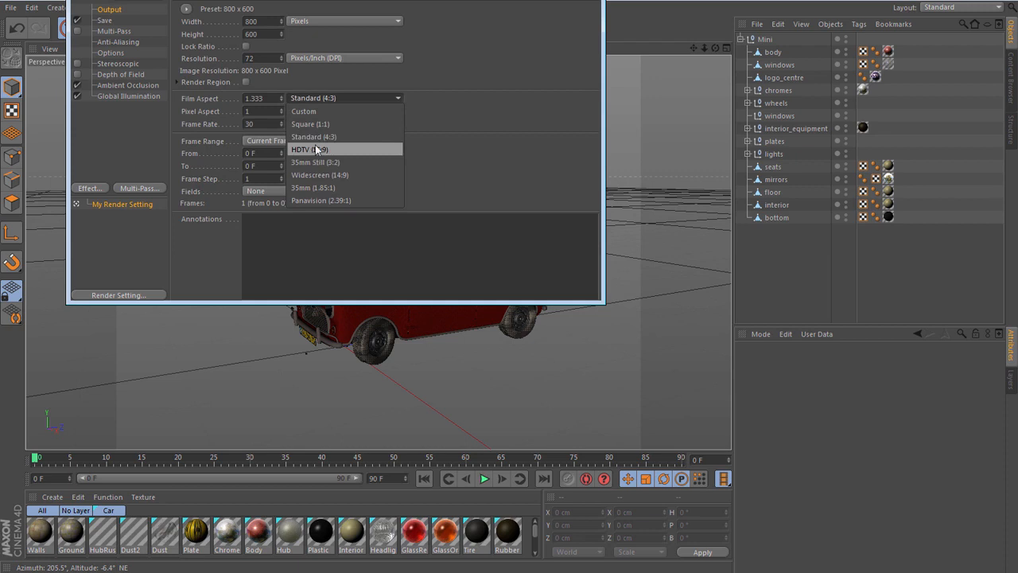
left_click(336, 149)
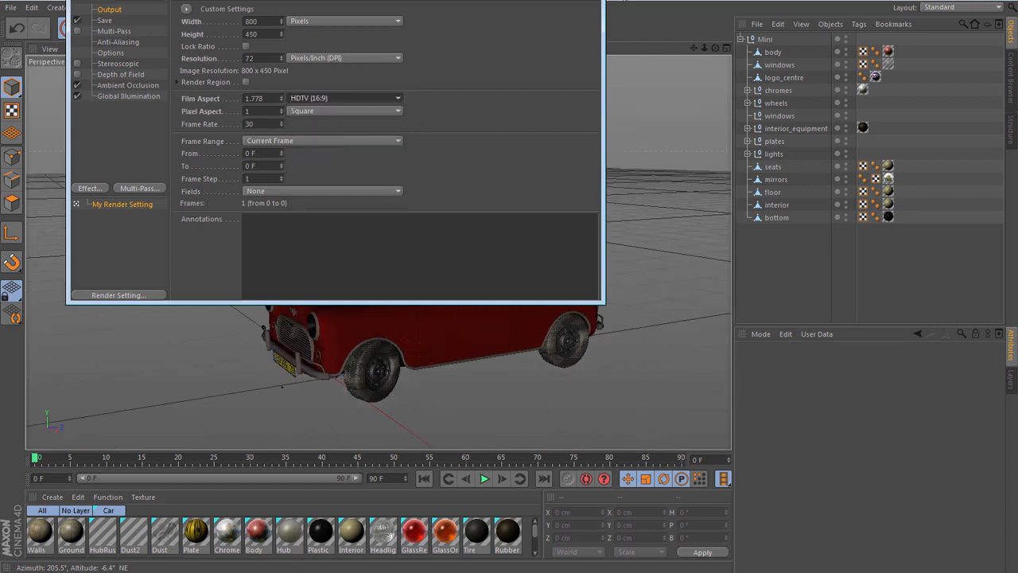
left_click(587, 1)
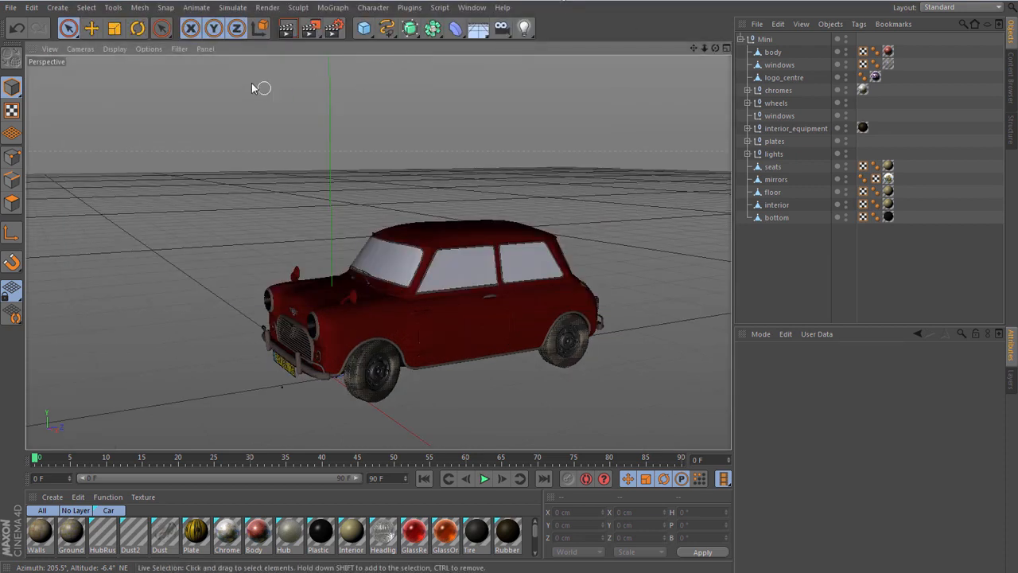
- Try a render of the current view, and remove Global Illumination and Ambient Occlusion from the render settings
left_click(287, 28)
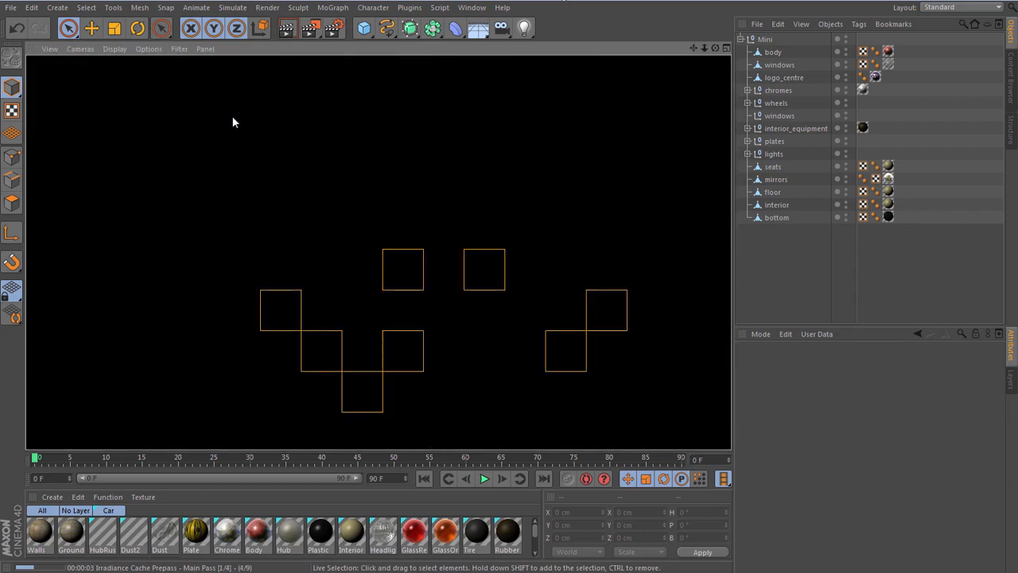
left_click(780, 257)
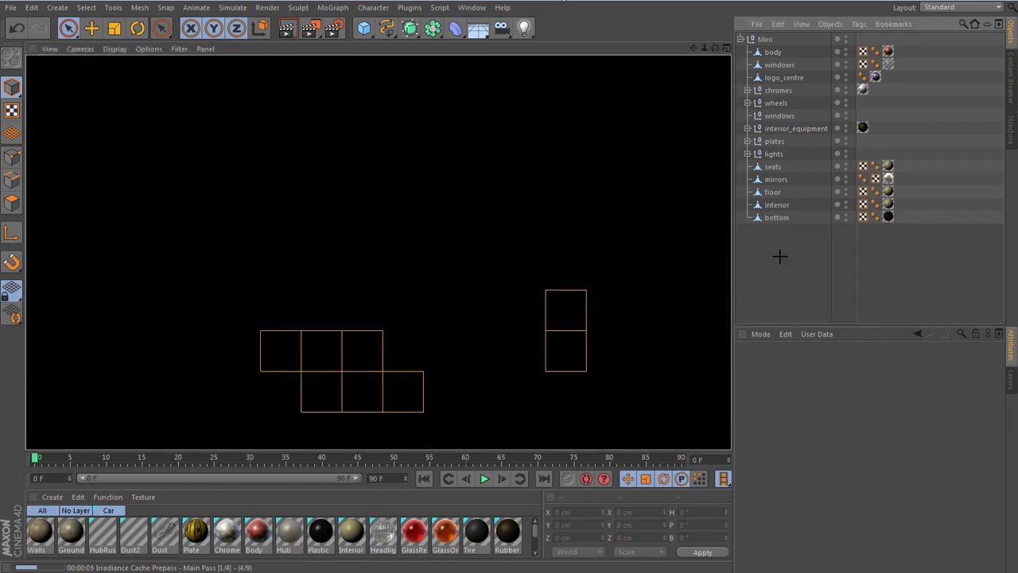
left_click(333, 30)
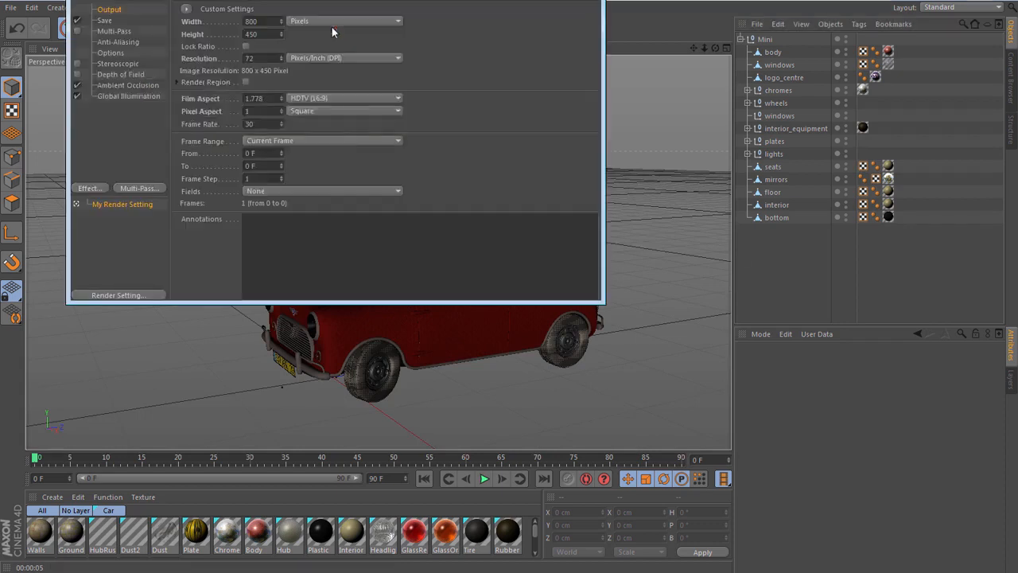
left_click(128, 94)
key("Delete")
left_click(133, 84)
key("Delete")
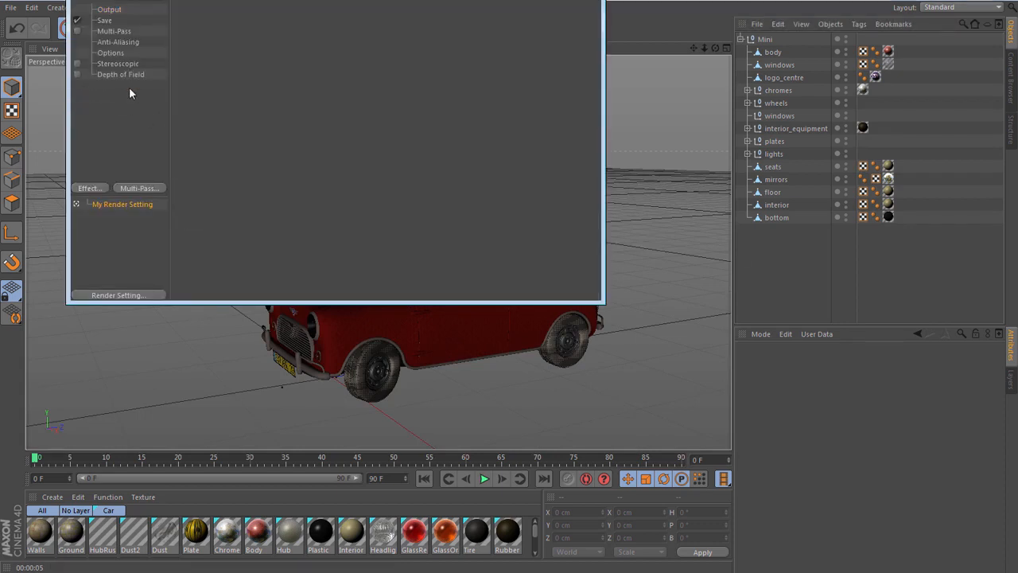
- Enable Default Light in the render options and render the current view of the Mini
left_click(112, 51)
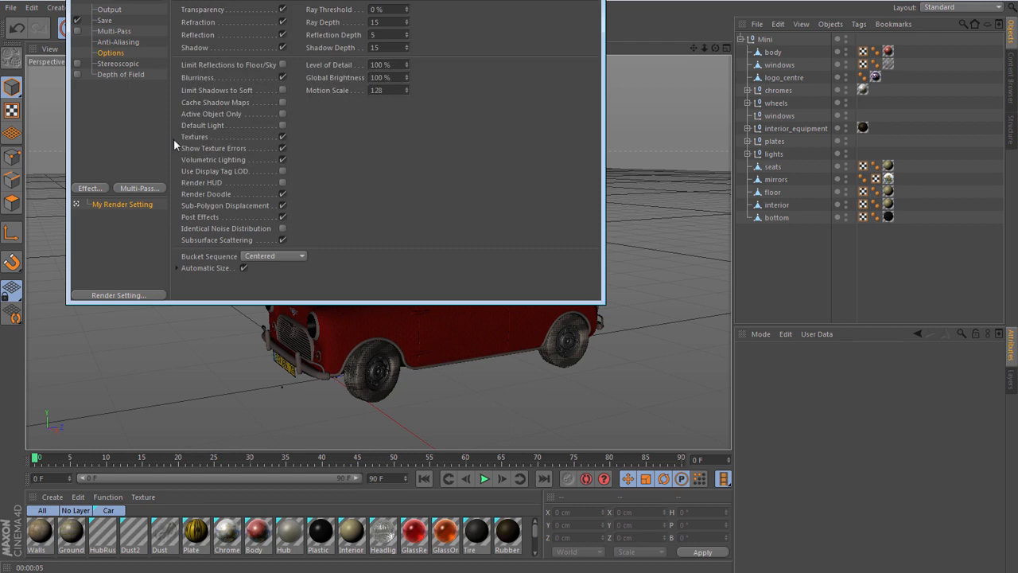
left_click(283, 126)
left_click(591, 1)
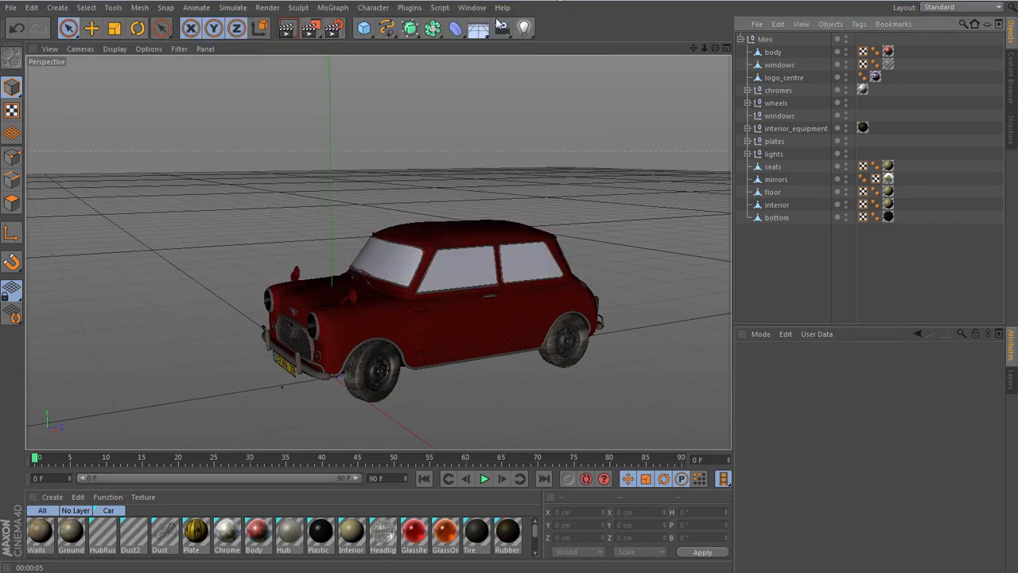
left_click(288, 31)
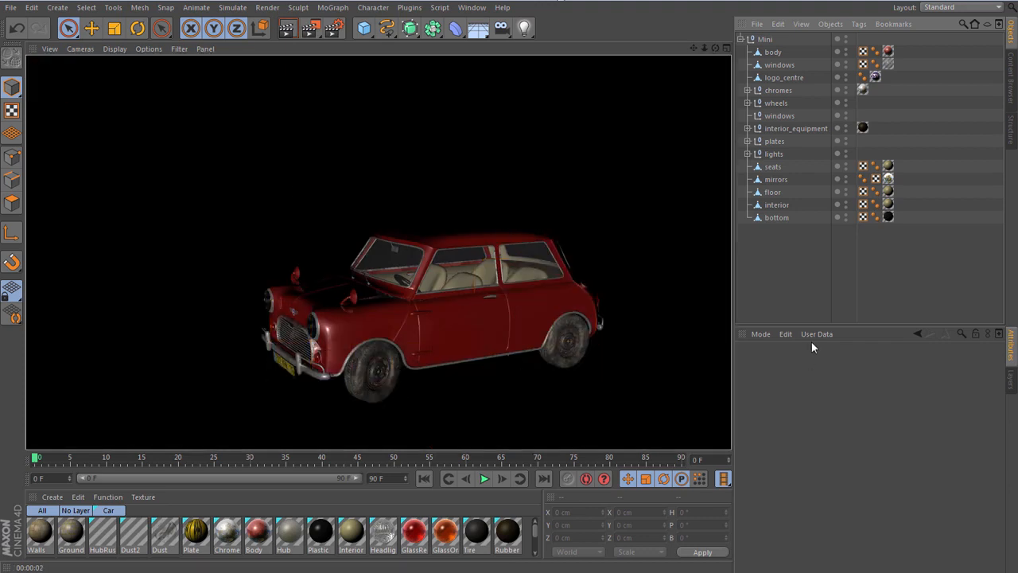
left_click(784, 256)
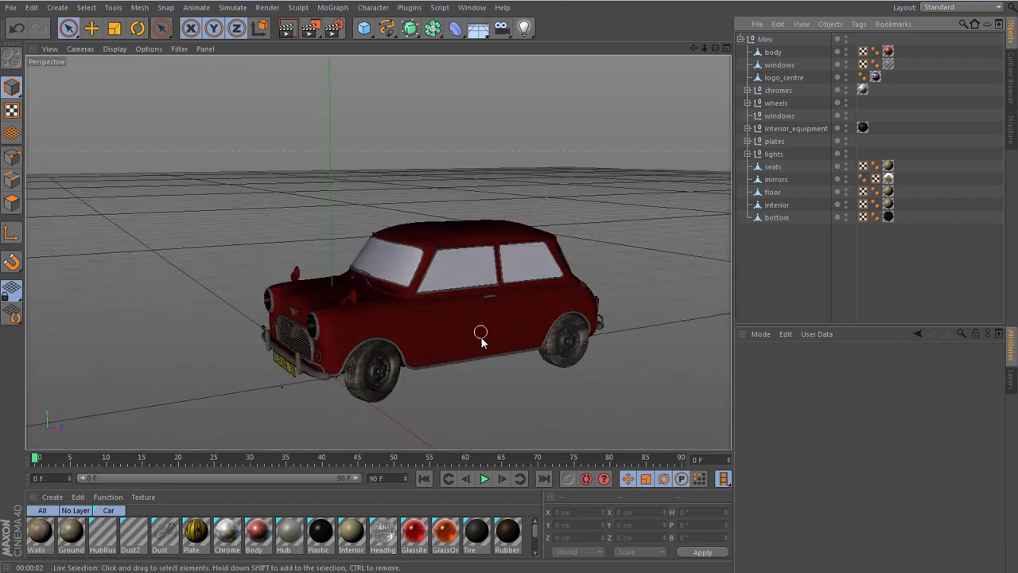
- Move the wheels null out of the Mini hierarchy to the top level, and hide the Mini null in the viewport
left_click_drag(694, 48, 694, 11)
mouse_move(715, 49)
left_mouse_down()
mouse_move(713, 22)
mouse_move(606, 1)
mouse_move(641, 19)
mouse_move(701, 24)
mouse_move(654, 29)
mouse_move(710, 63)
left_mouse_up()
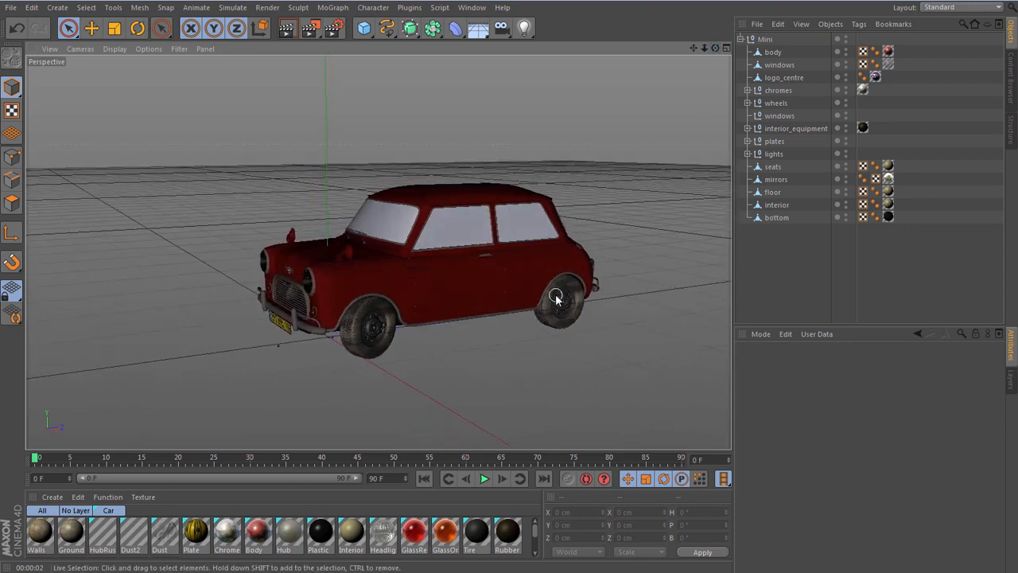
scroll(566, 301, "up", 2)
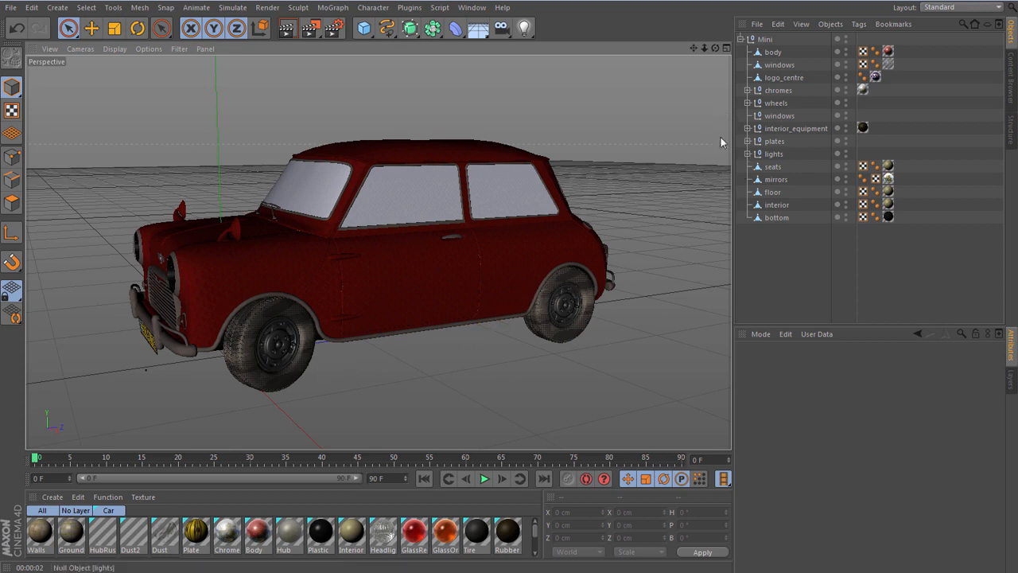
left_click_drag(762, 104, 756, 272)
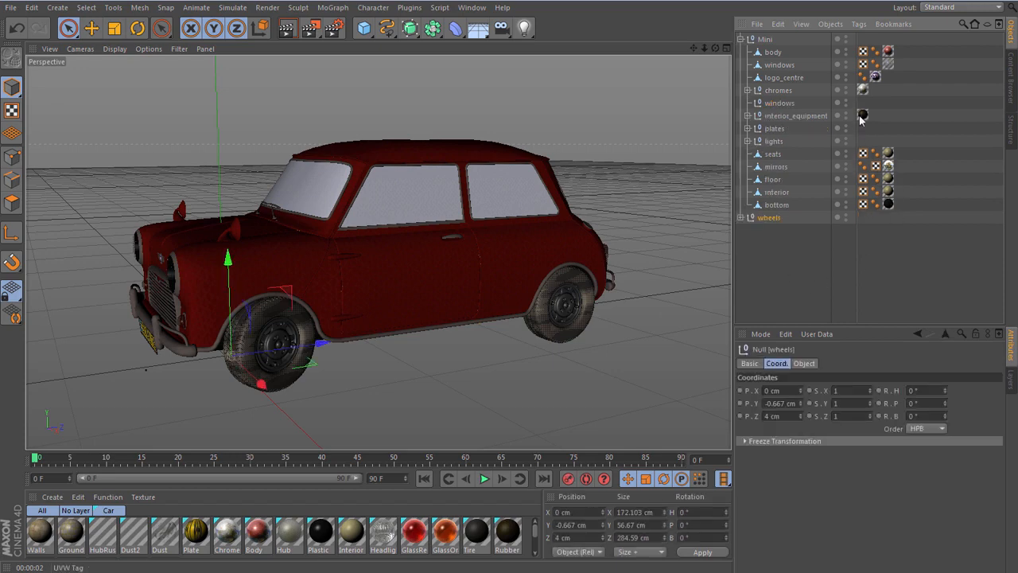
left_click(847, 38)
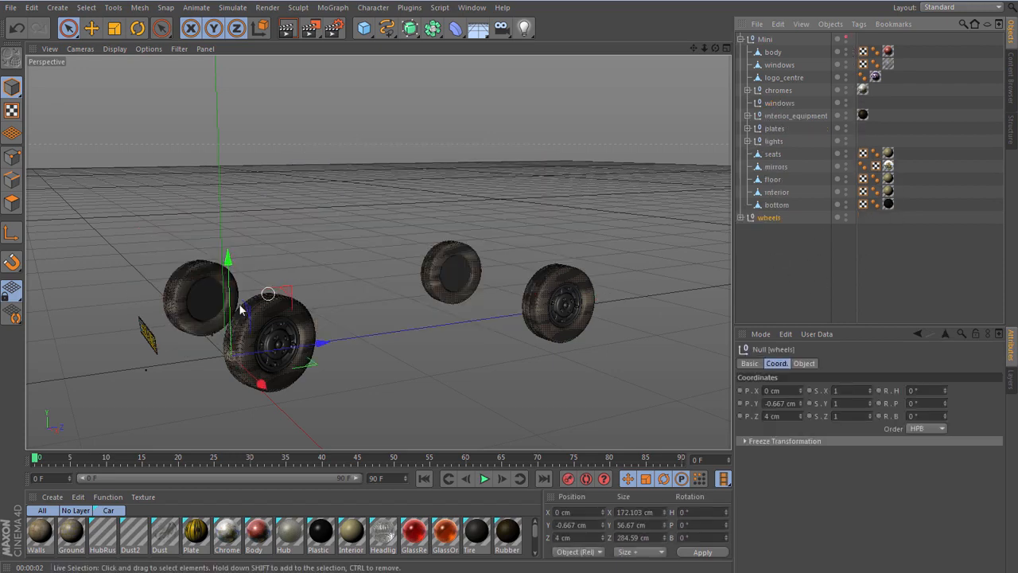
- Hide the plate_front null inside the Mini's plates group and collapse the Mini hierarchy
left_click(749, 128)
left_click(846, 153)
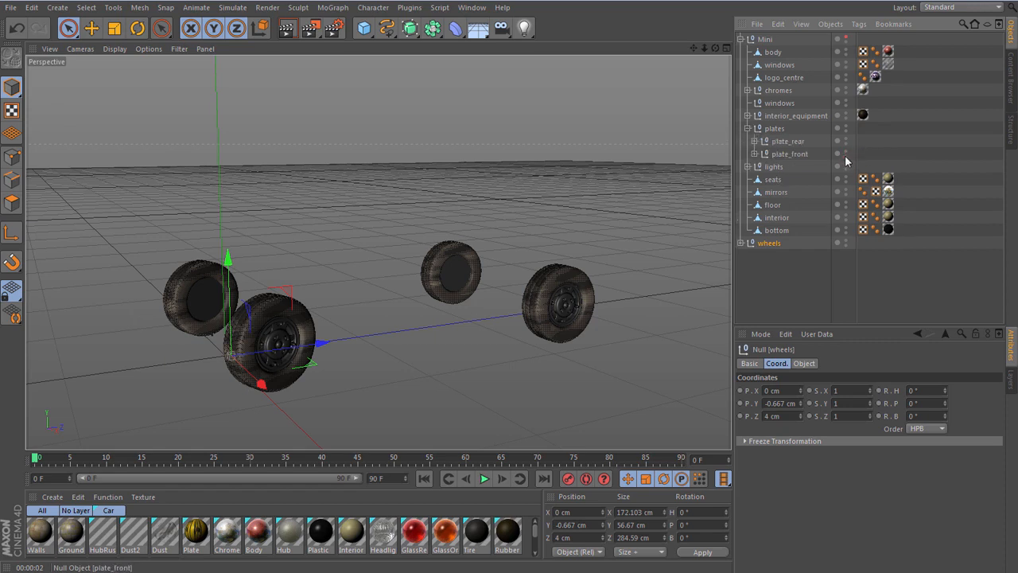
left_click(740, 39)
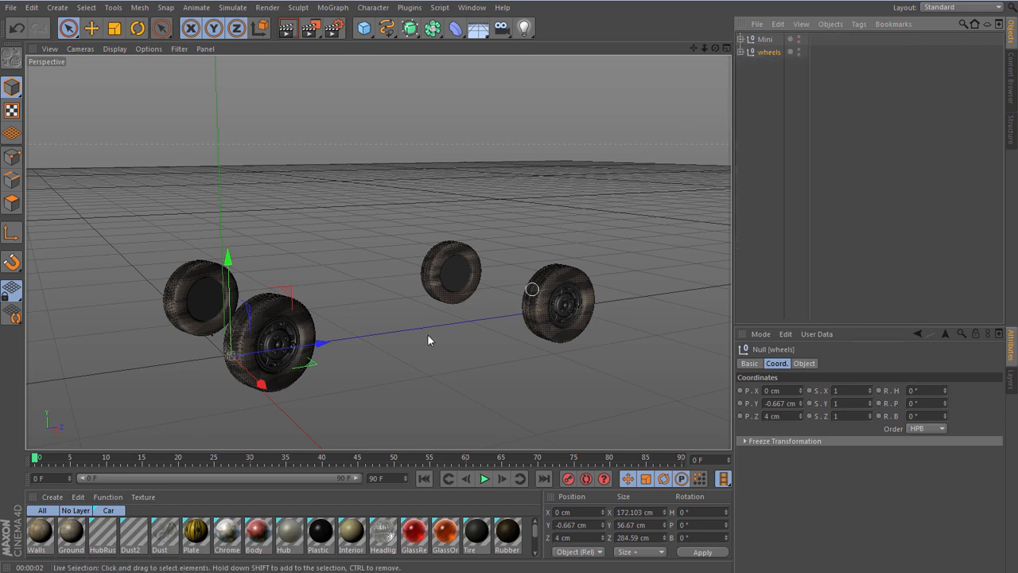
- Expand the wheels, Symmetry and wheel levels to examine how the Mini's wheels are built
left_click(740, 52)
left_click(747, 64)
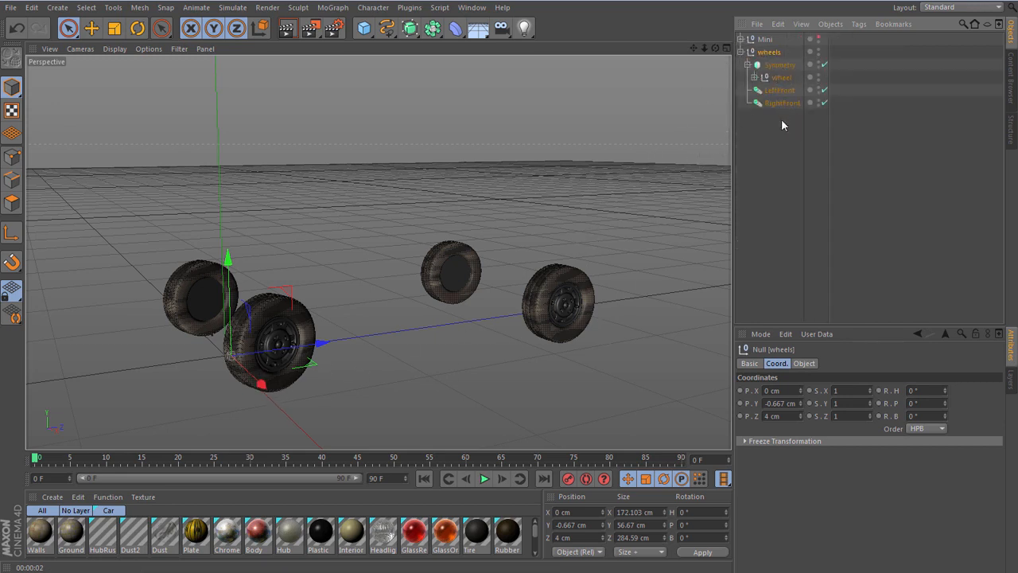
left_click(755, 77)
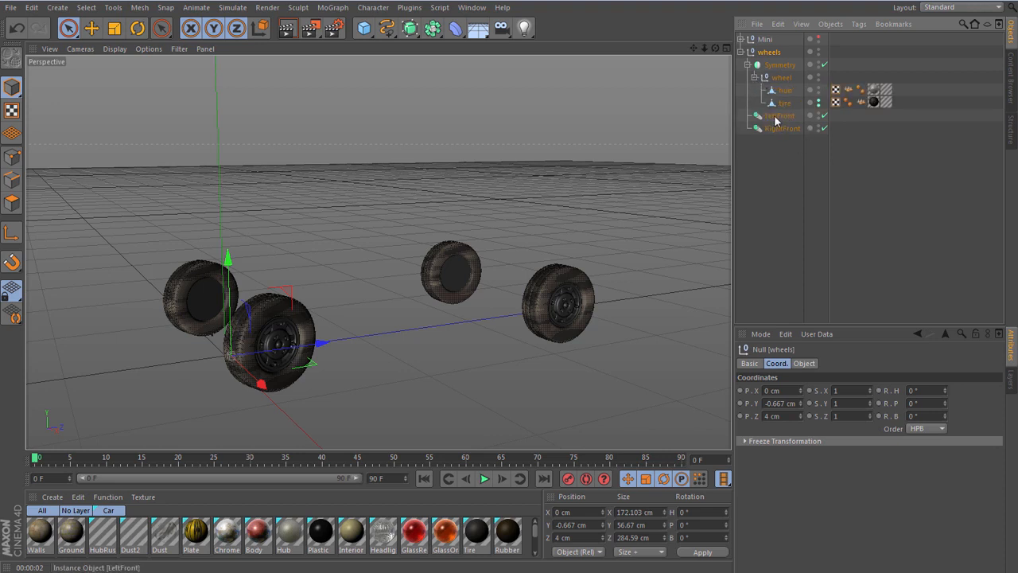
- Delete the LeftFront and RightFront instance objects from the wheels null
left_click(779, 116)
key("Delete")
left_click(790, 117)
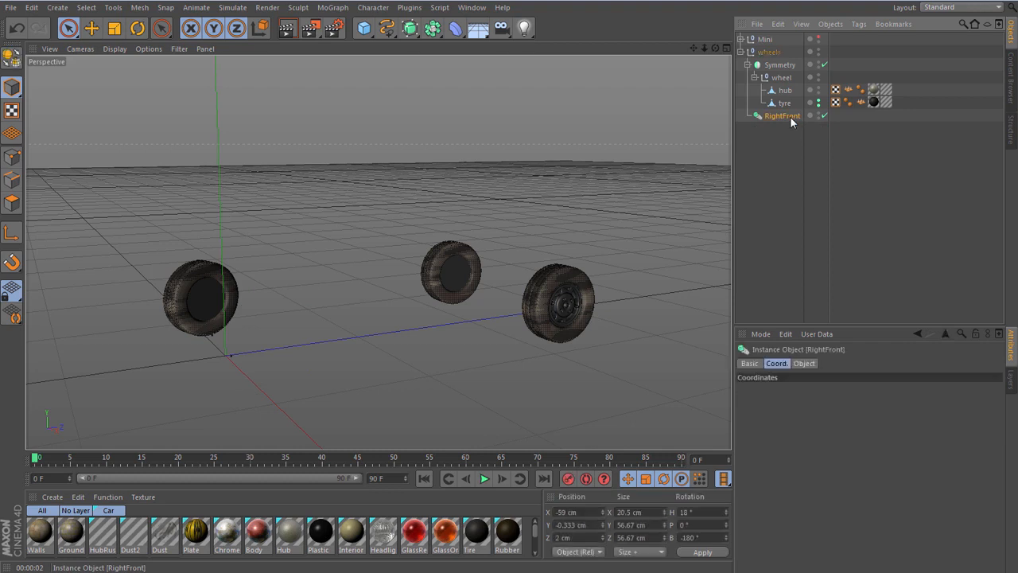
key("Delete")
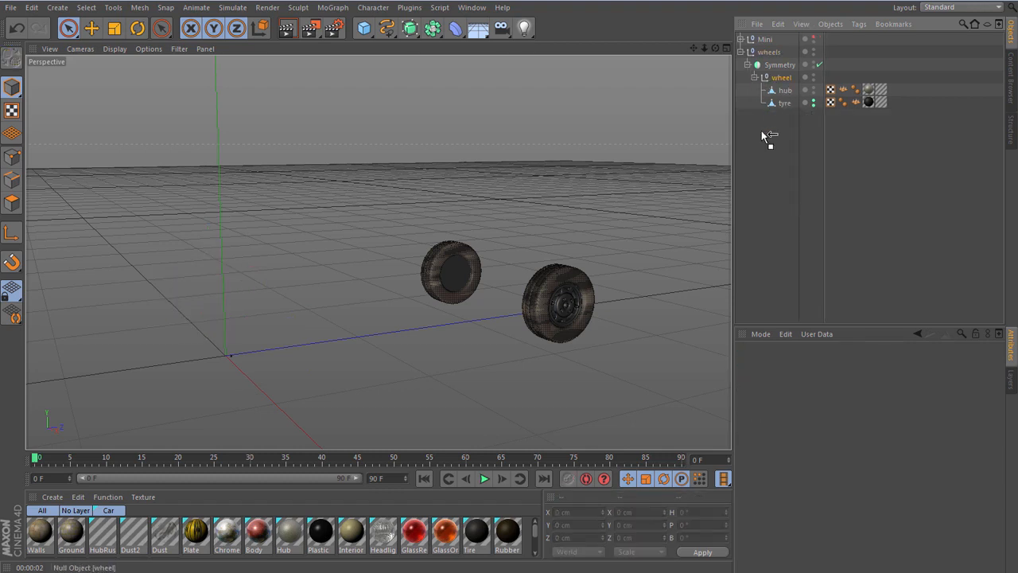
- Move the wheel null out to the top level, and delete the Symmetry object and the wheels null
left_click_drag(762, 131, 753, 161)
left_click(780, 65)
key("Delete")
left_click(772, 53)
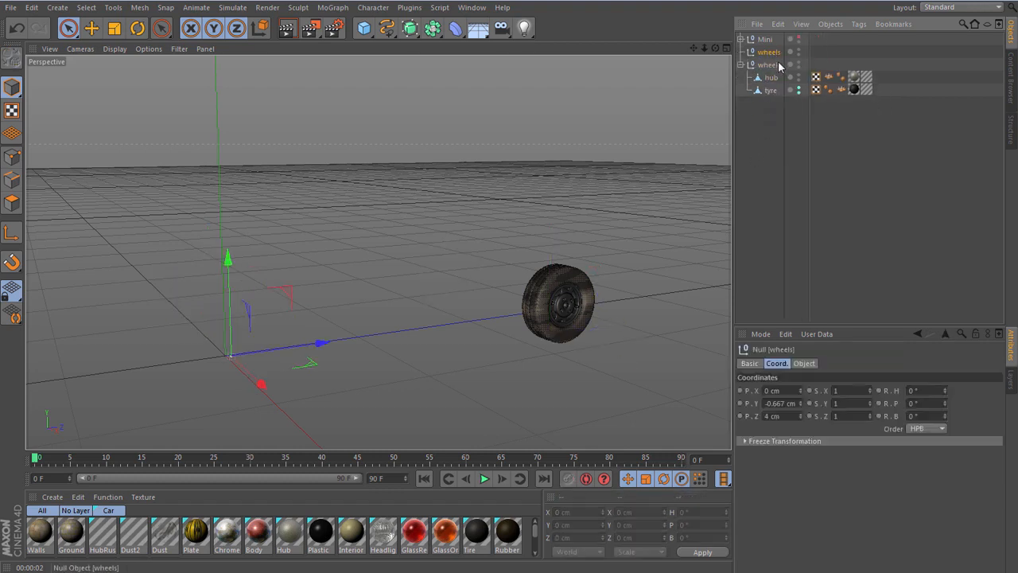
key("Delete")
- Move the hub and tyre objects out to the top level and delete their emptied wheel null
left_click(770, 64)
left_click(761, 78, "ctrl")
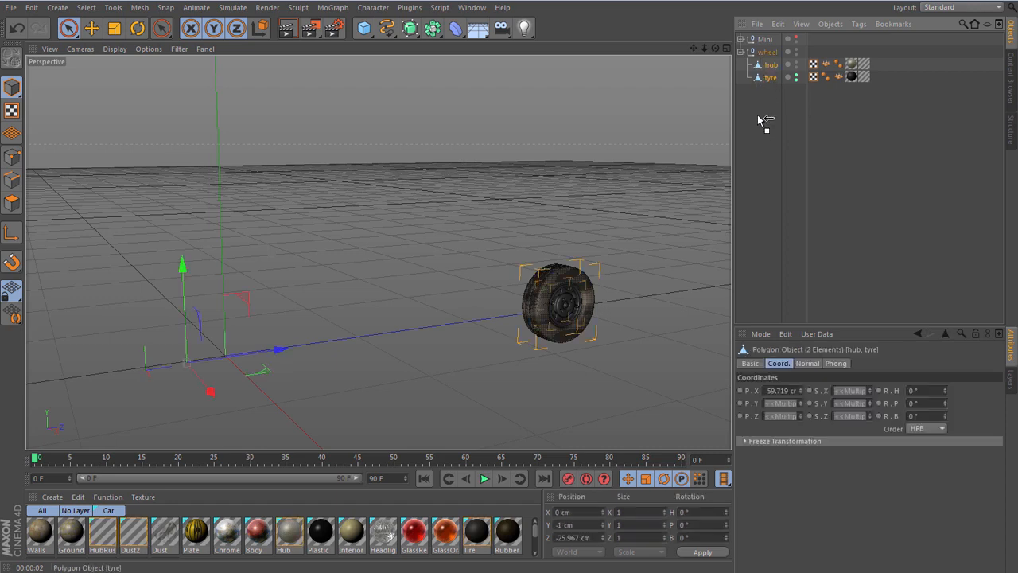
left_click_drag(758, 117, 759, 117)
left_click(772, 52)
key("Delete")
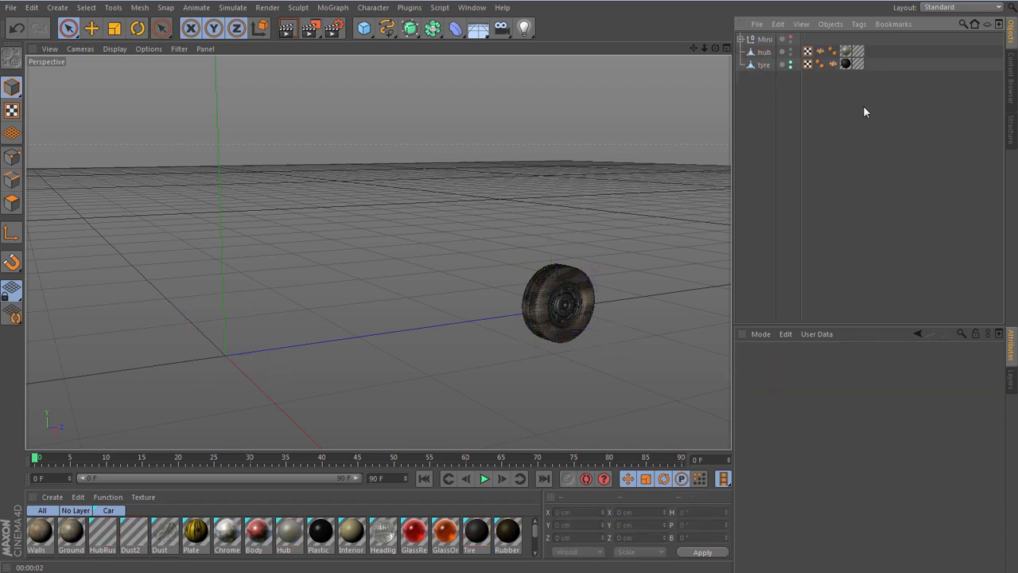
- Delete the Dust2 texture tag from the tyre and the HubRust texture tag from the hub
left_click(860, 65)
key("Delete")
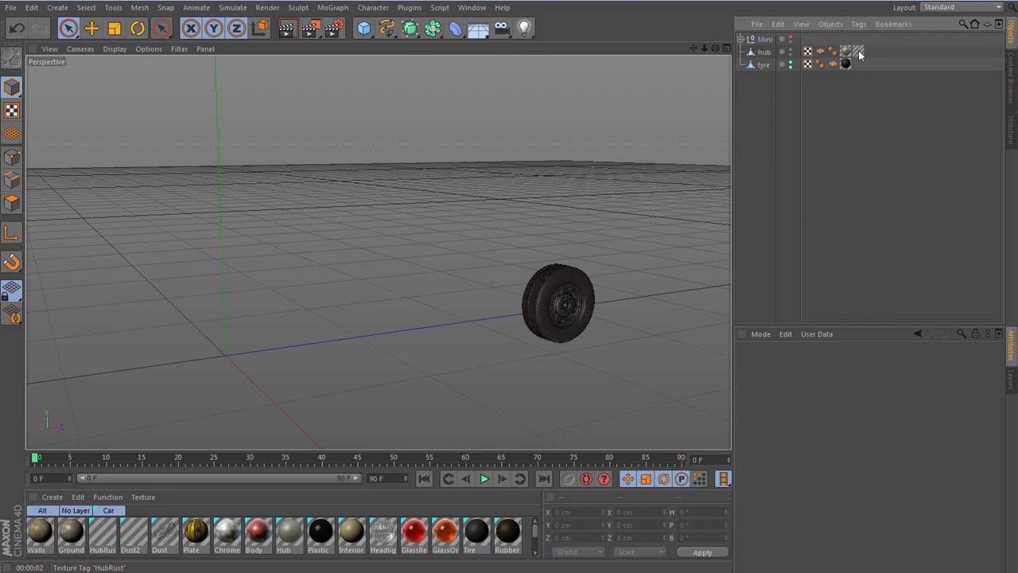
left_click(858, 53)
key("Delete")
- Delete the Normal tags from both the tyre and the hub
left_click(834, 64)
key("Delete")
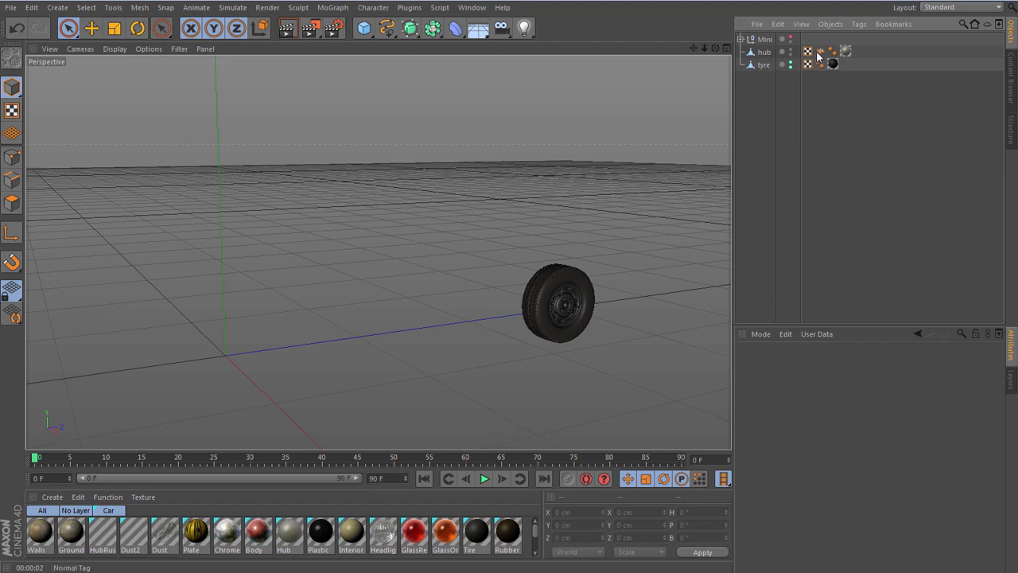
left_click(820, 53)
key("Delete")
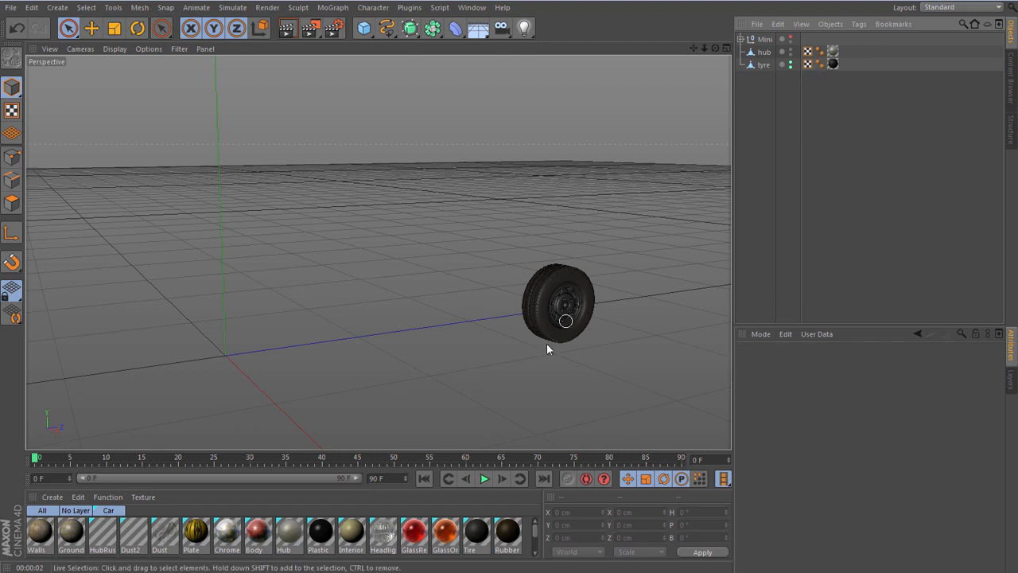
scroll(567, 313, "up", 4)
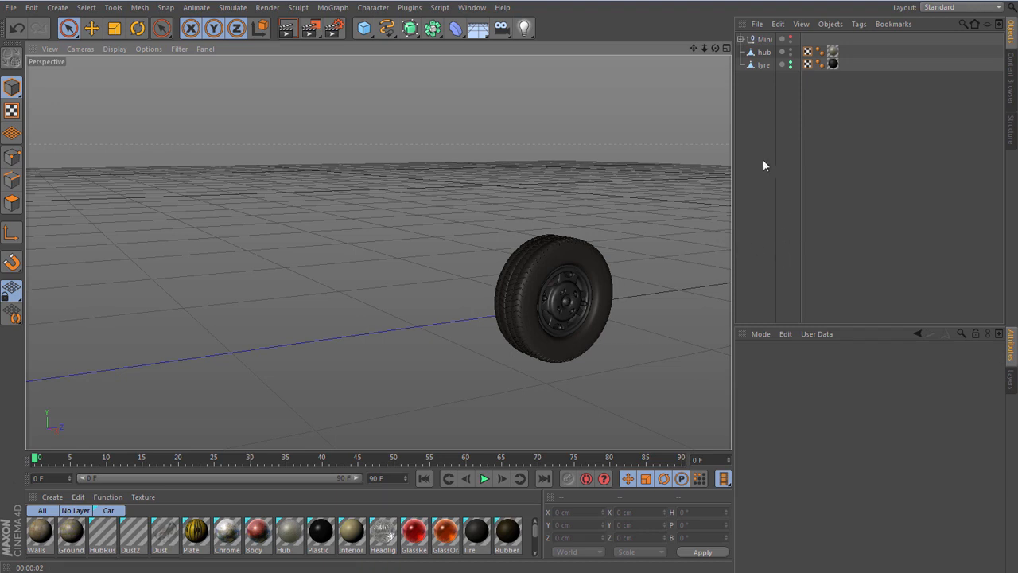
- Center the axes of the tyre and the hub on all their points with Axis Center
left_click(760, 65)
scroll(613, 147, "down", 4)
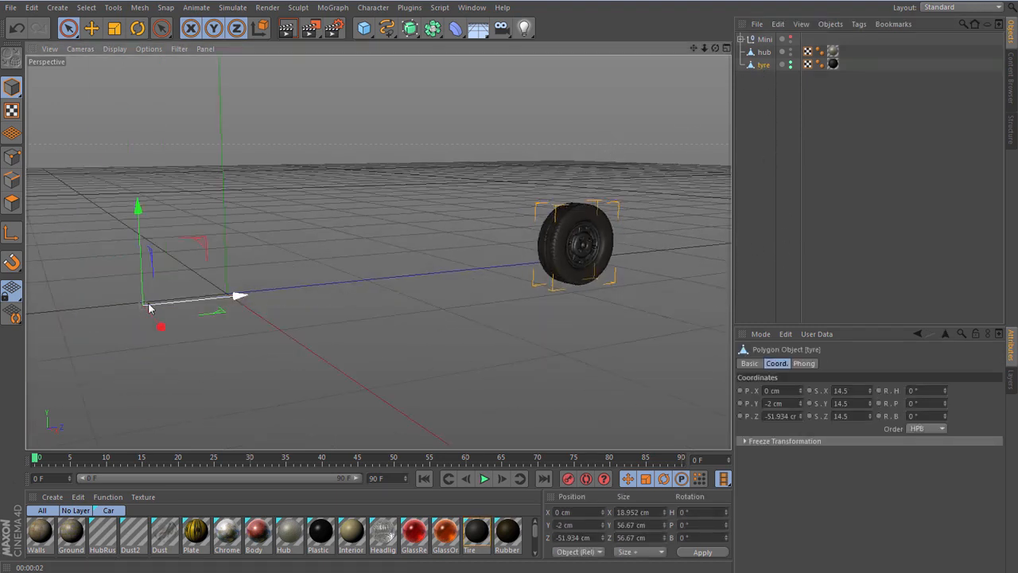
left_click(139, 8)
mouse_move(152, 125)
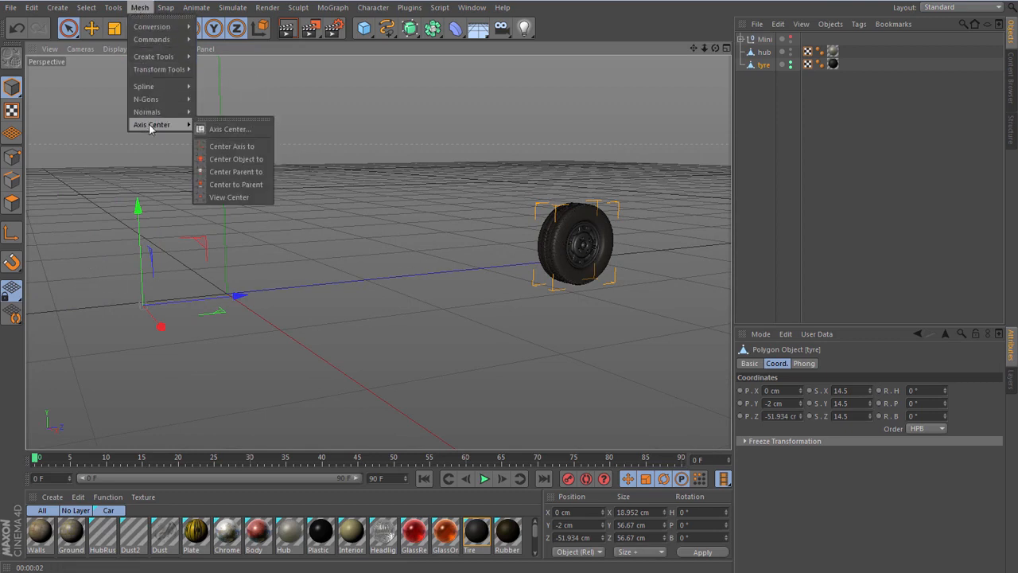
left_click(229, 130)
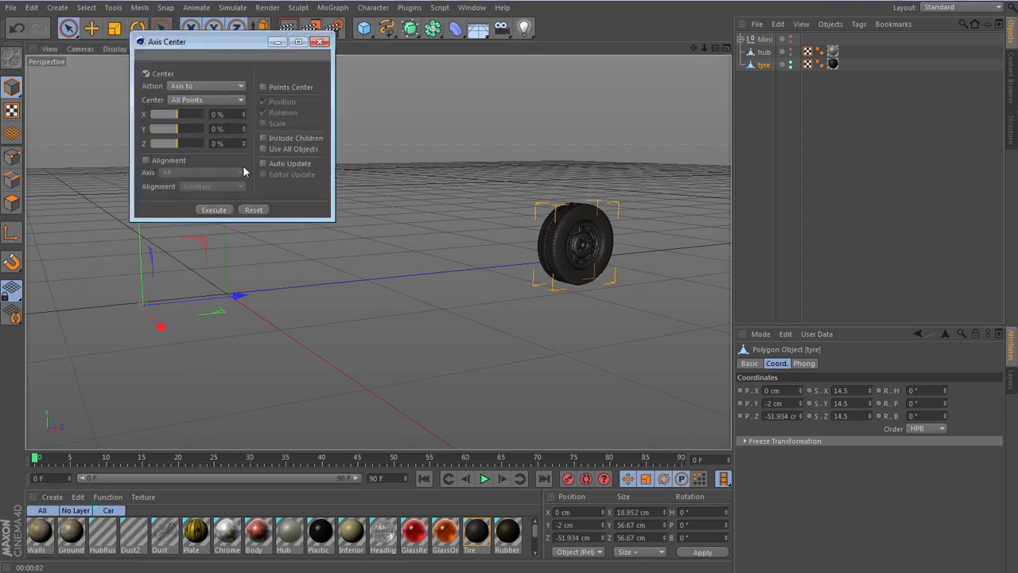
left_click(212, 211)
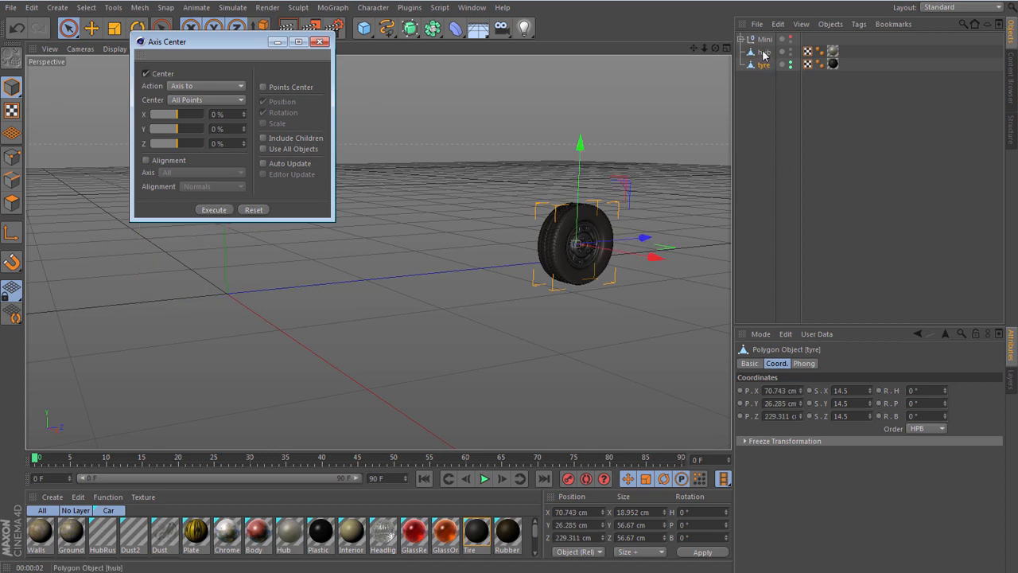
left_click(763, 53)
left_click(214, 210)
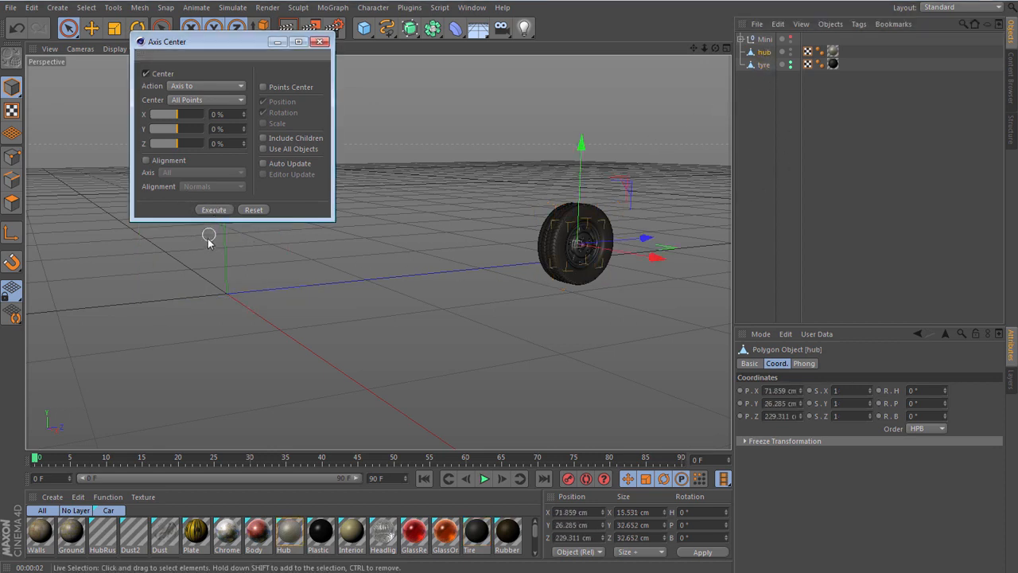
left_click(319, 42)
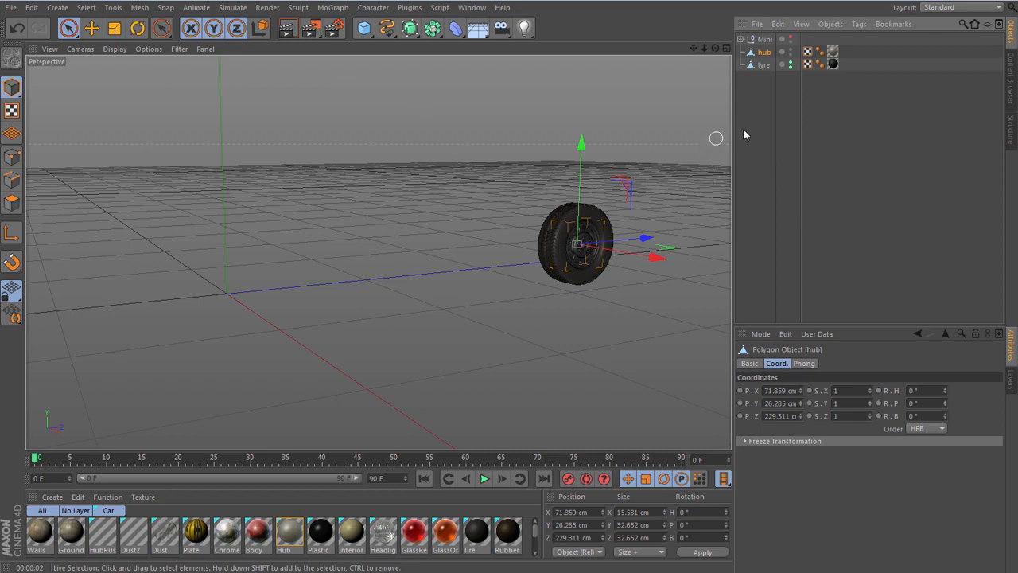
- Group the tyre under a new null at its position, add the hub to it, and name the null FL wheel
left_click(764, 64)
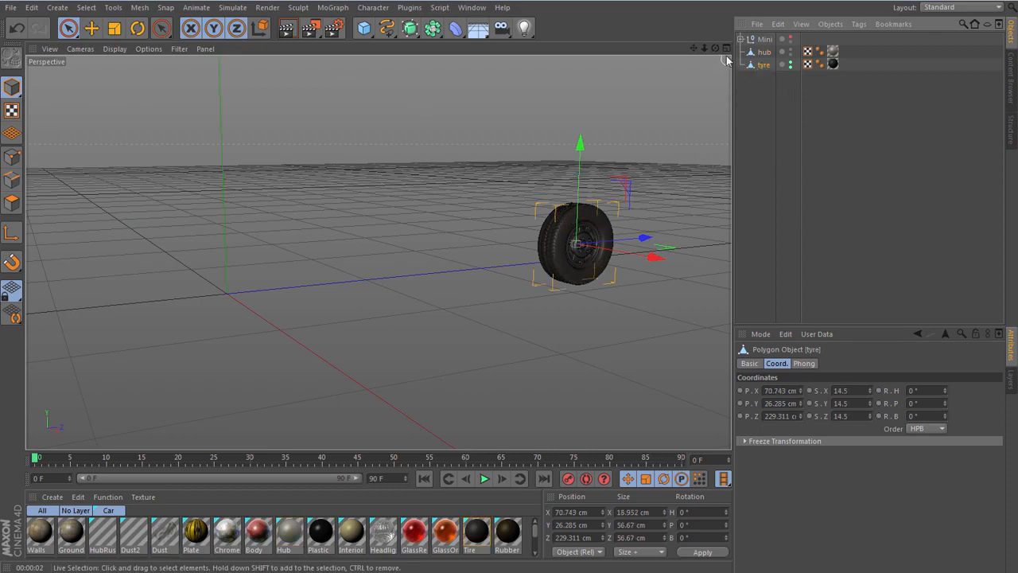
left_click_drag(716, 49, 765, 75)
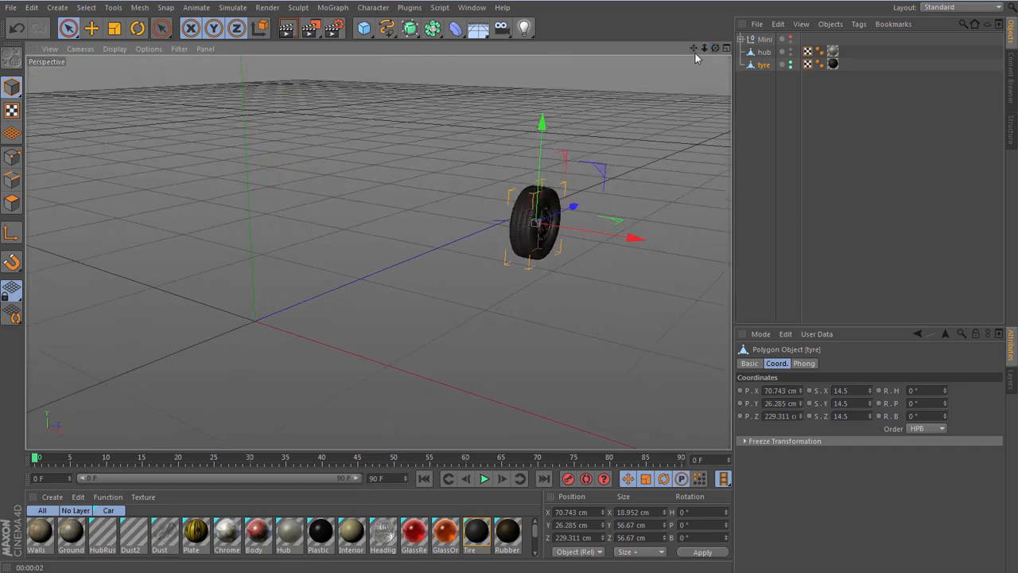
left_click_drag(695, 49, 764, 67)
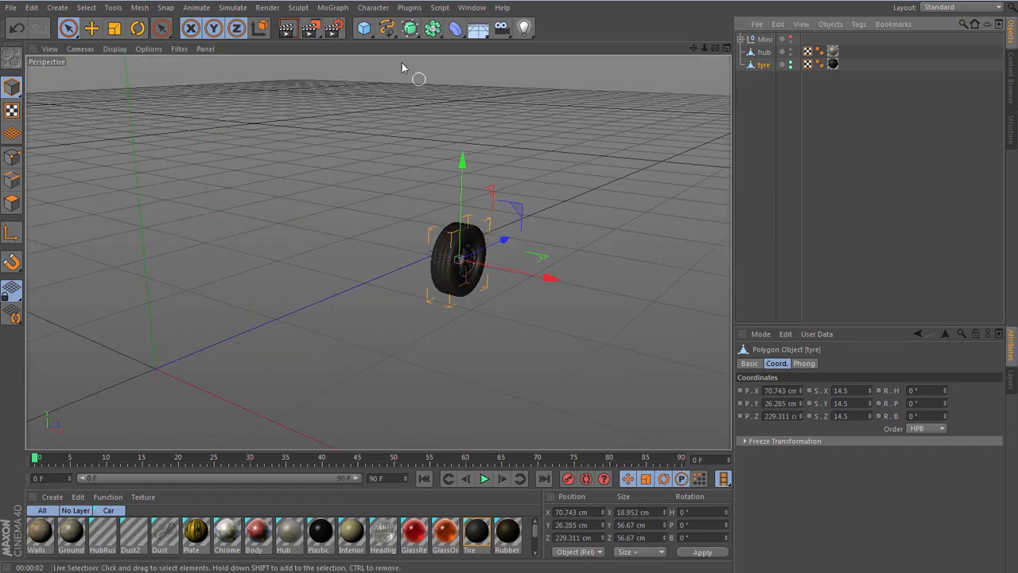
left_click(364, 28)
left_click(412, 44, "alt")
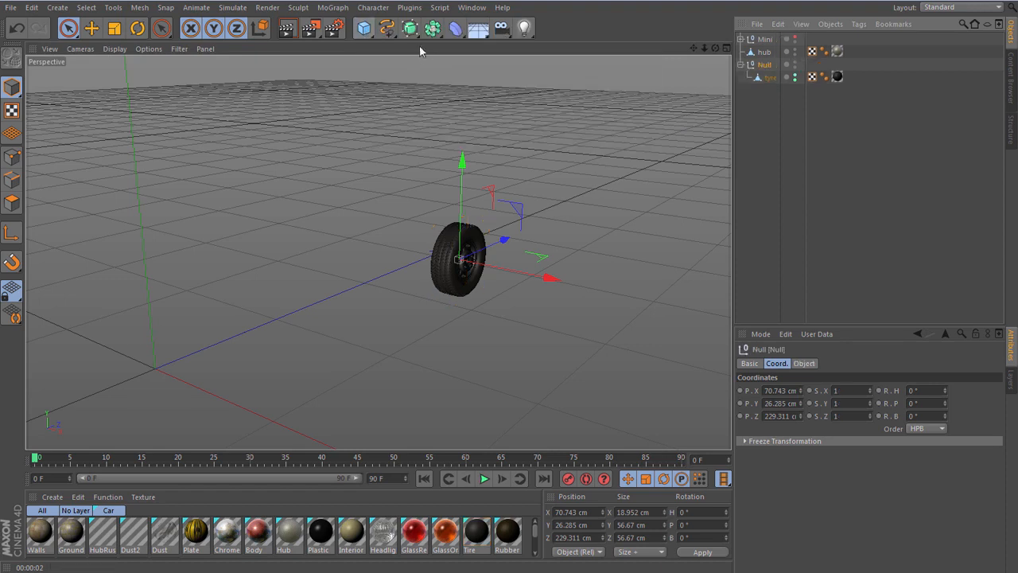
left_click_drag(763, 52, 765, 66)
double_click(766, 51)
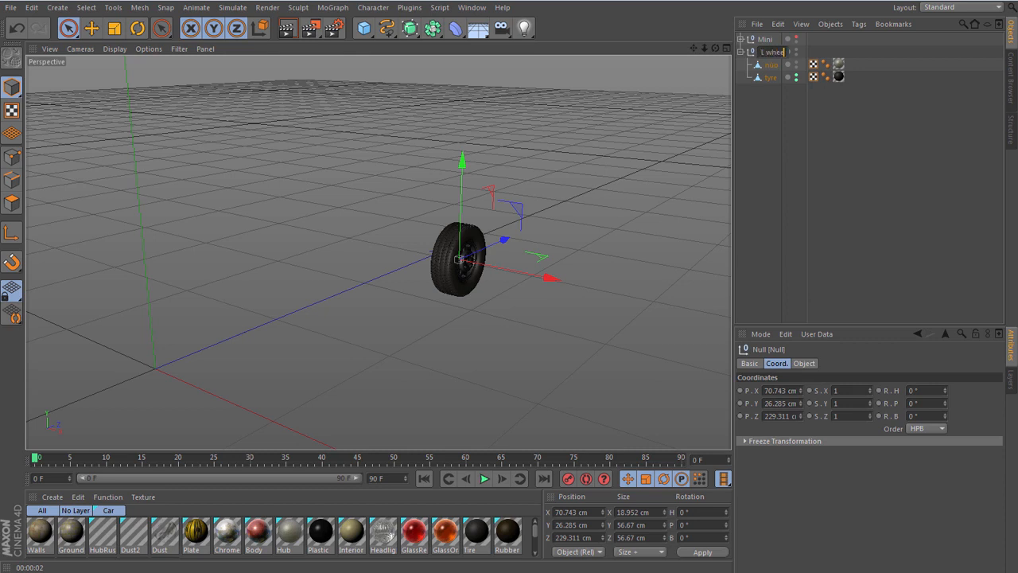
key("Return")
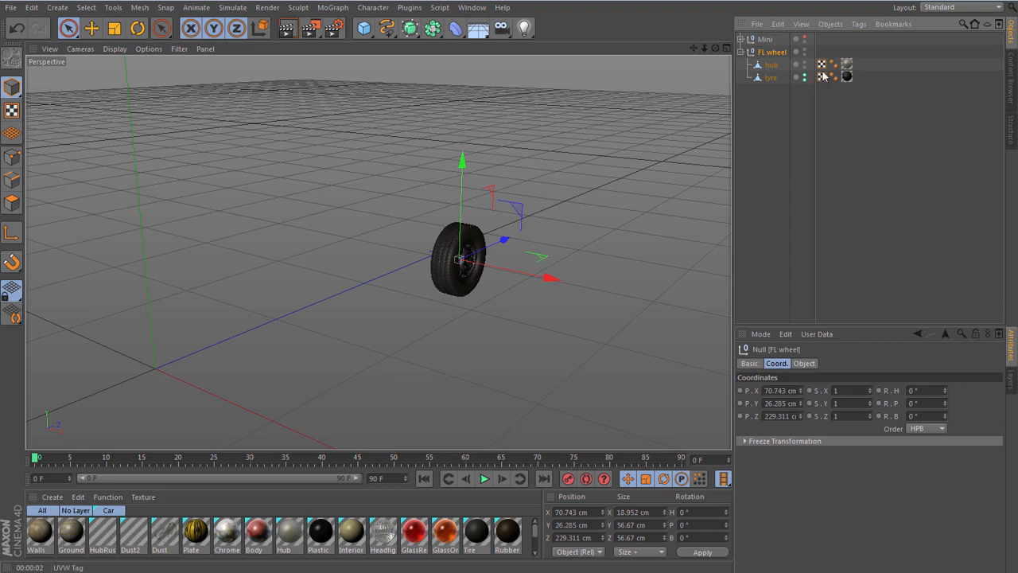
- Unhide the Mini null and, in the Right view, move FL wheel along Z into the front wheel arch, at about 5.7 cm
left_click(805, 39)
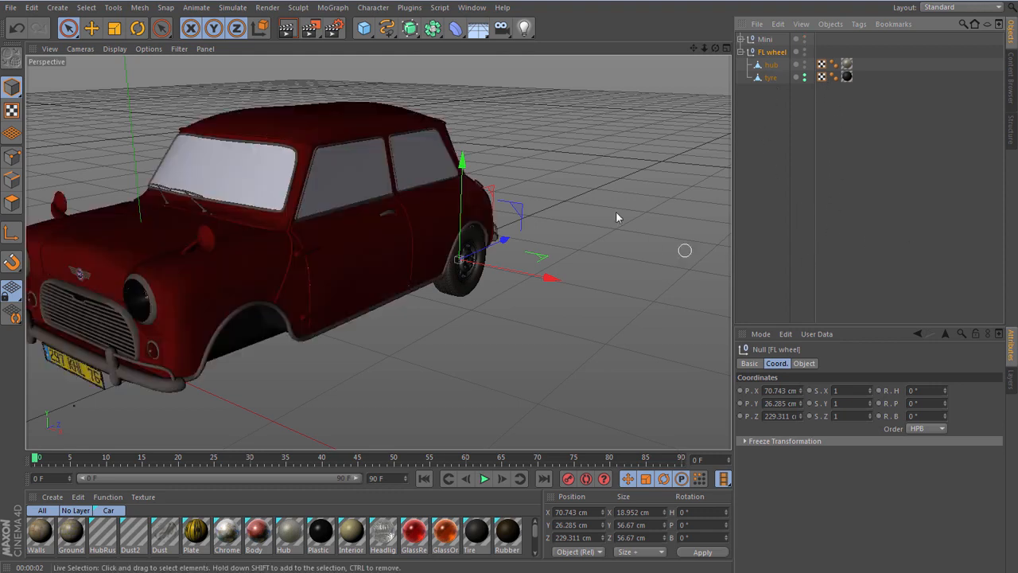
left_click_drag(715, 49, 604, 27)
key("F3")
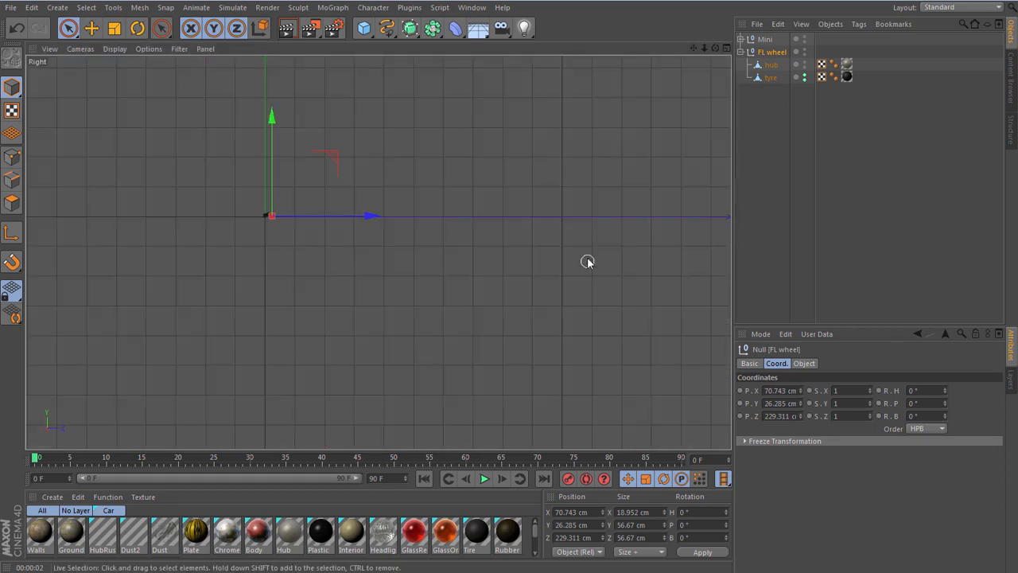
scroll(246, 216, "up", 3)
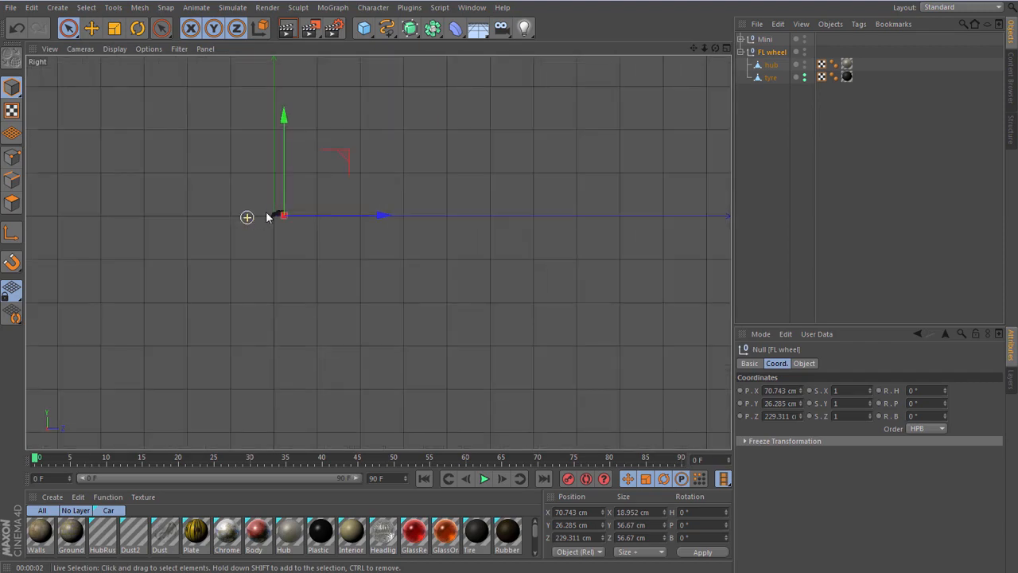
scroll(273, 209, "up", 3)
scroll(275, 243, "up", 8)
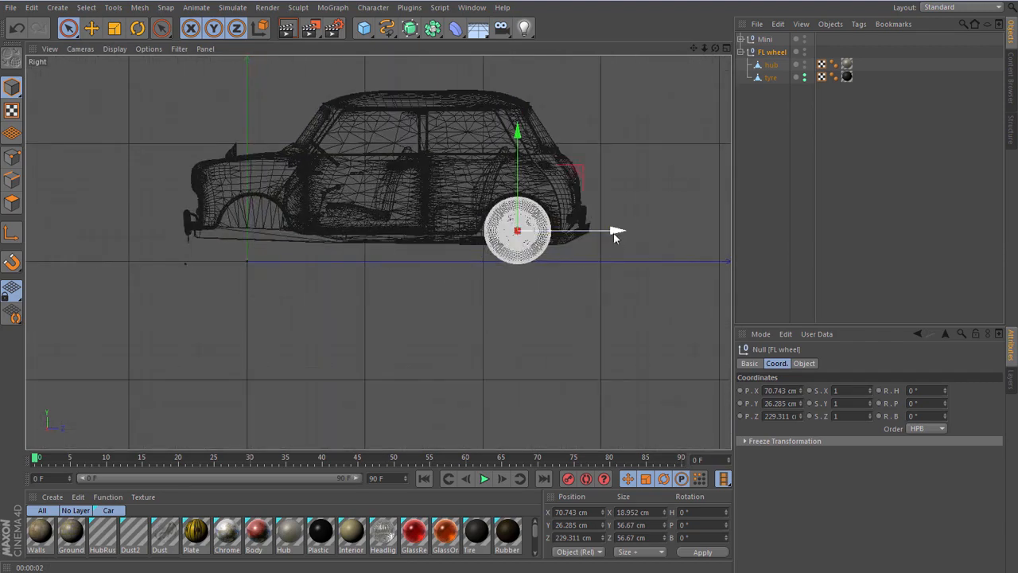
left_click_drag(615, 232, 347, 230)
scroll(236, 226, "up", 5)
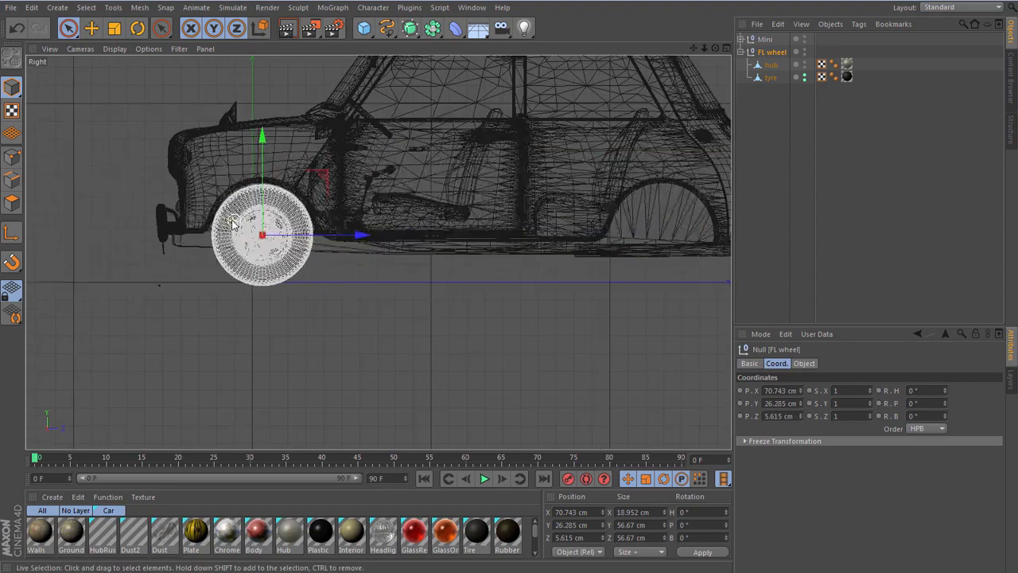
scroll(237, 227, "up", 3)
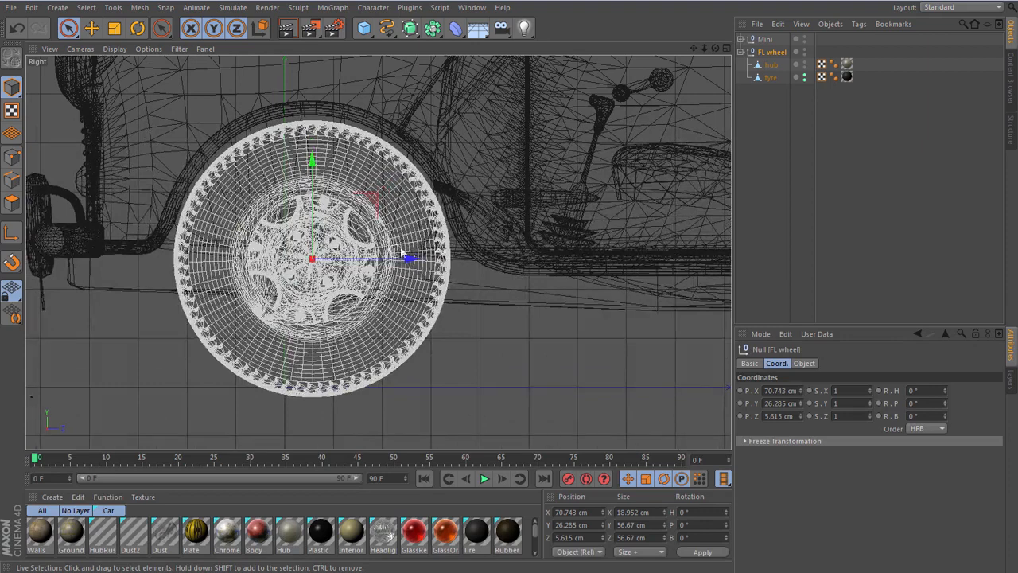
left_click_drag(408, 260, 409, 259)
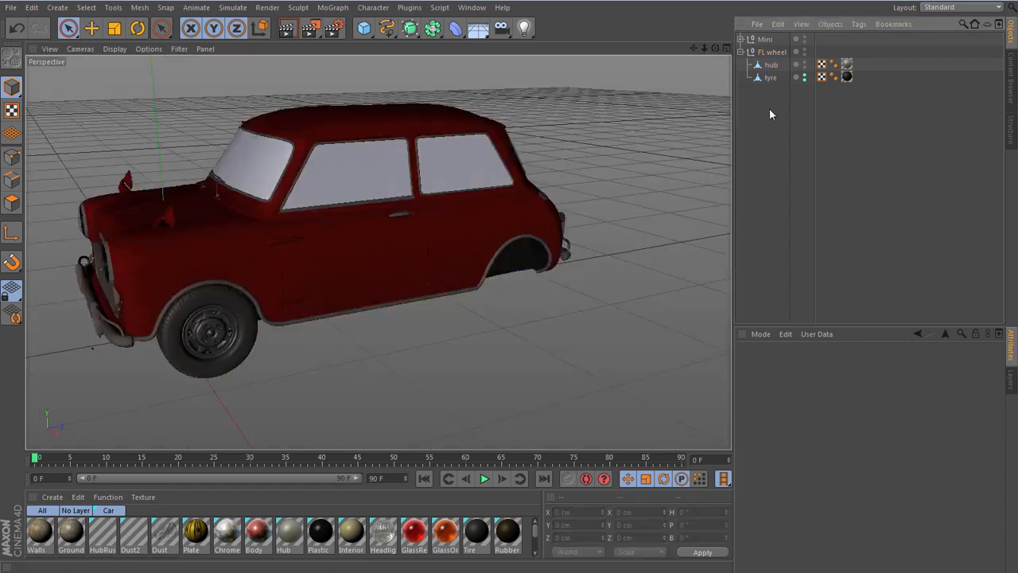
- Set the FL wheel null's size including children (Size +) to 48 cm in Y and Z, and check its fit in the Right view
left_click(770, 52)
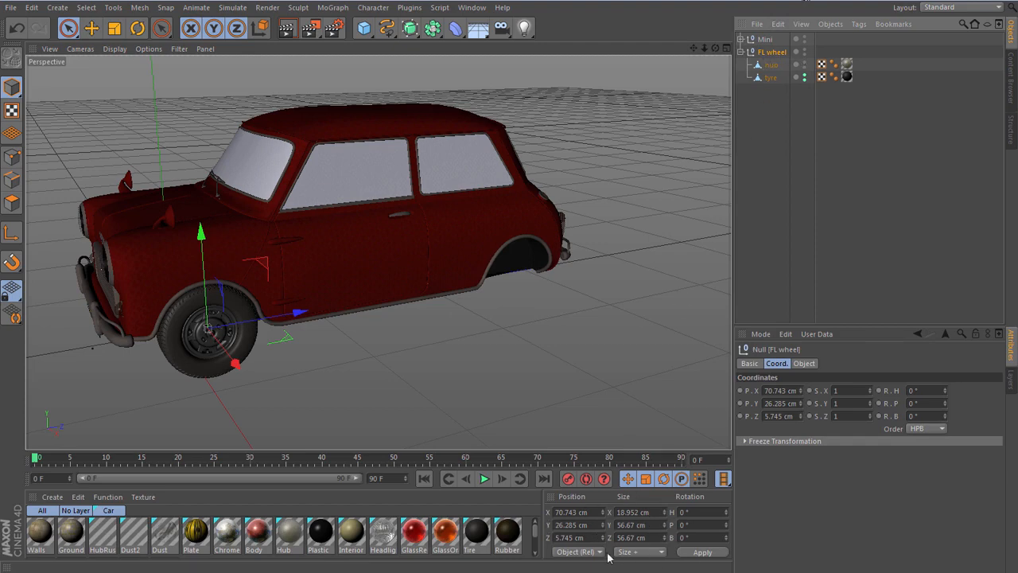
left_click(647, 552)
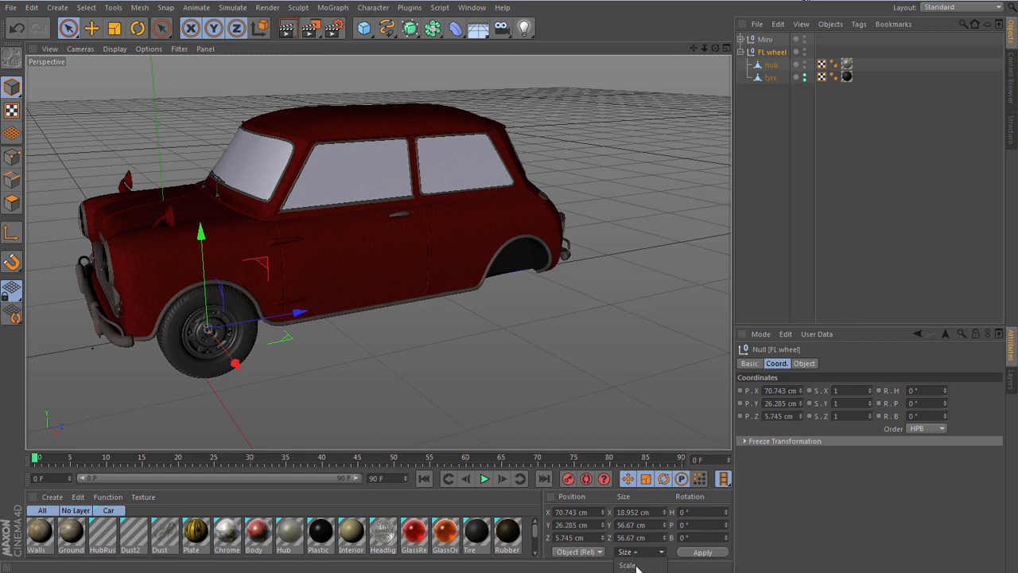
left_click(635, 567)
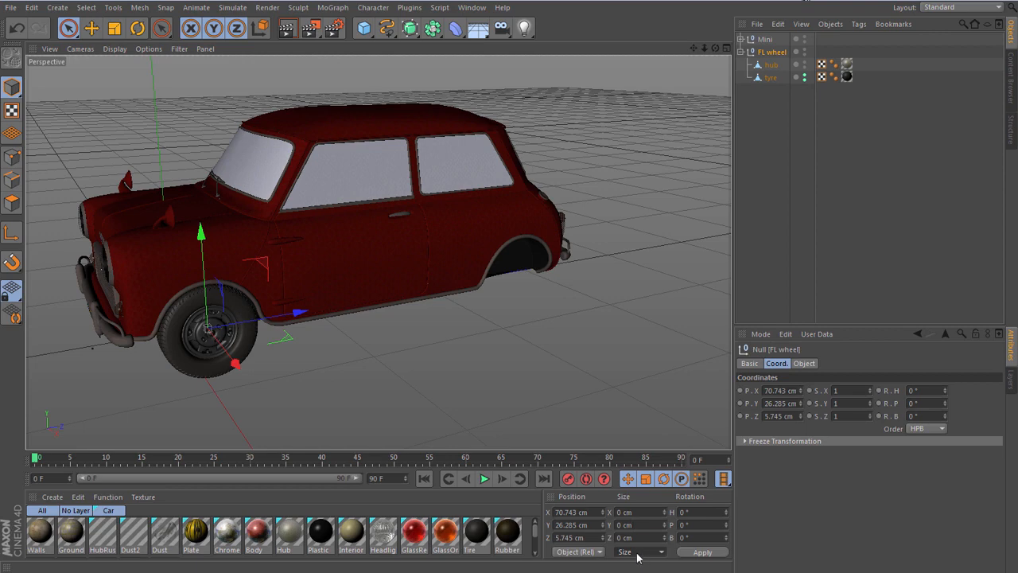
left_click(639, 553)
left_click(631, 571)
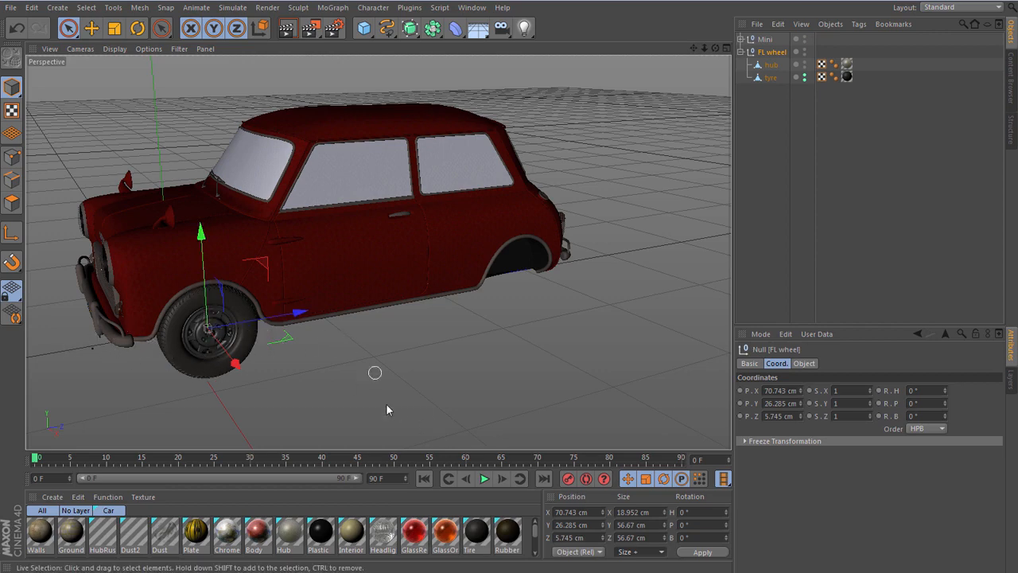
double_click(633, 524)
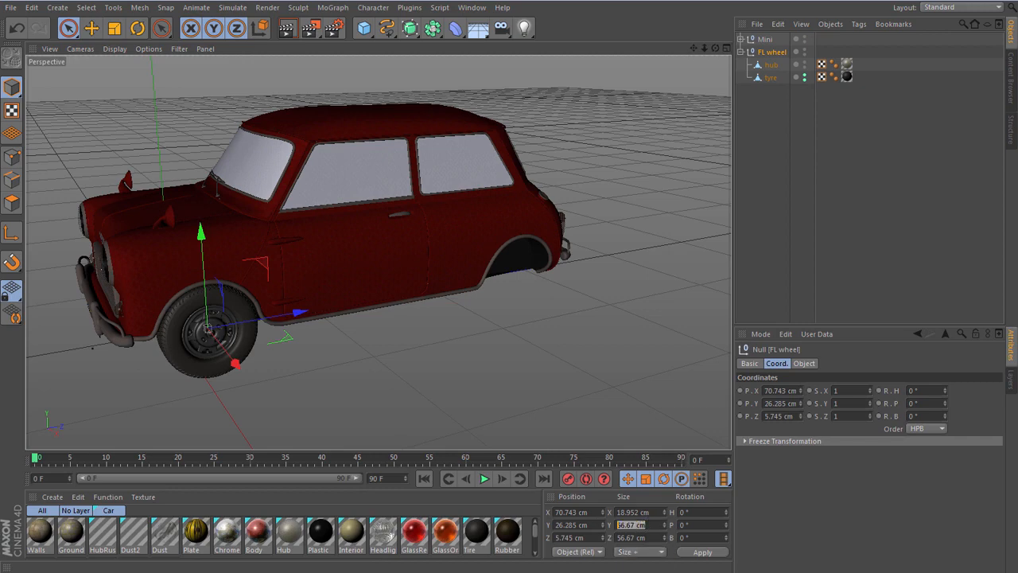
type("48")
key("Tab")
type("48")
key("Return")
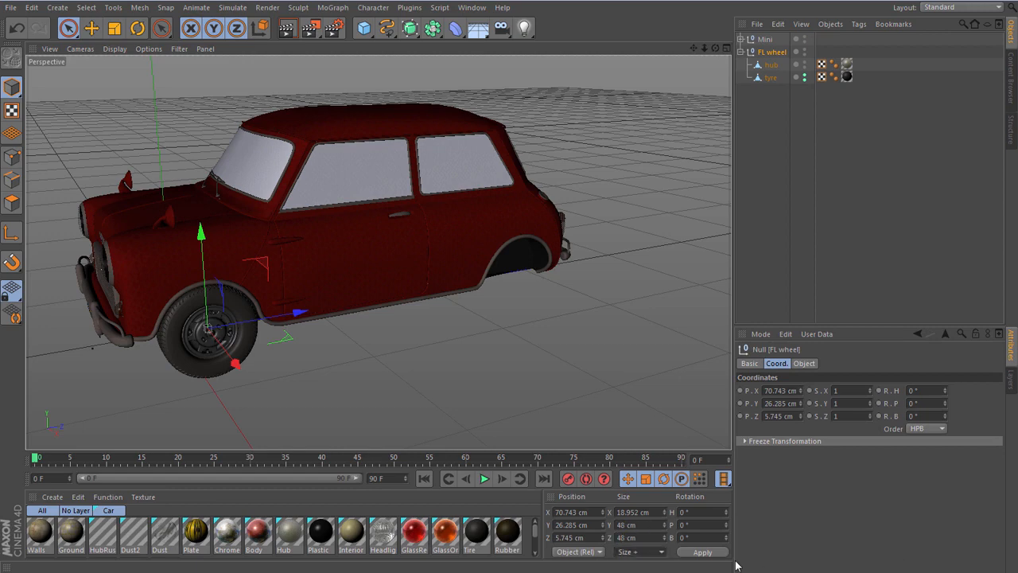
left_click(710, 556)
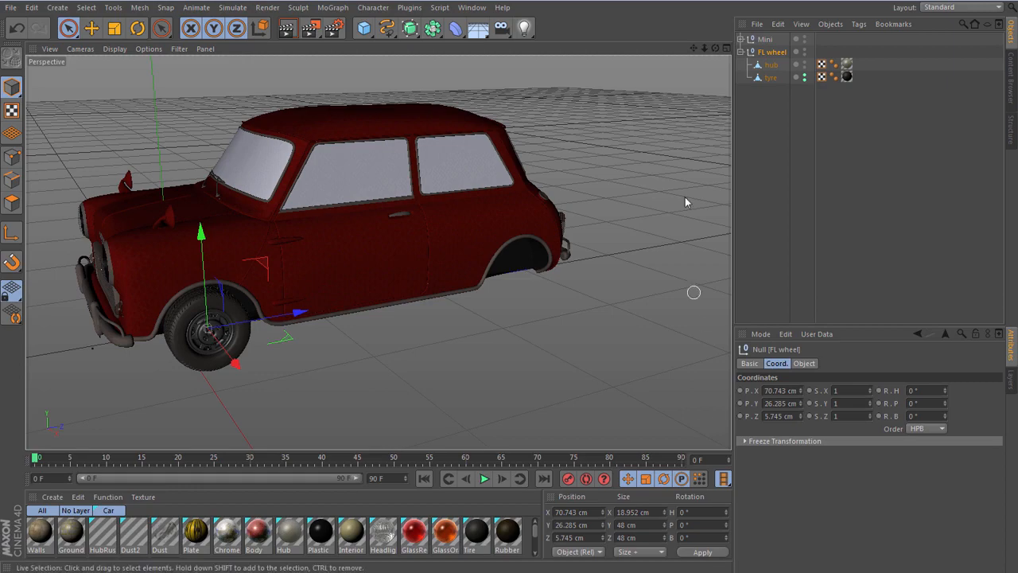
key("F3")
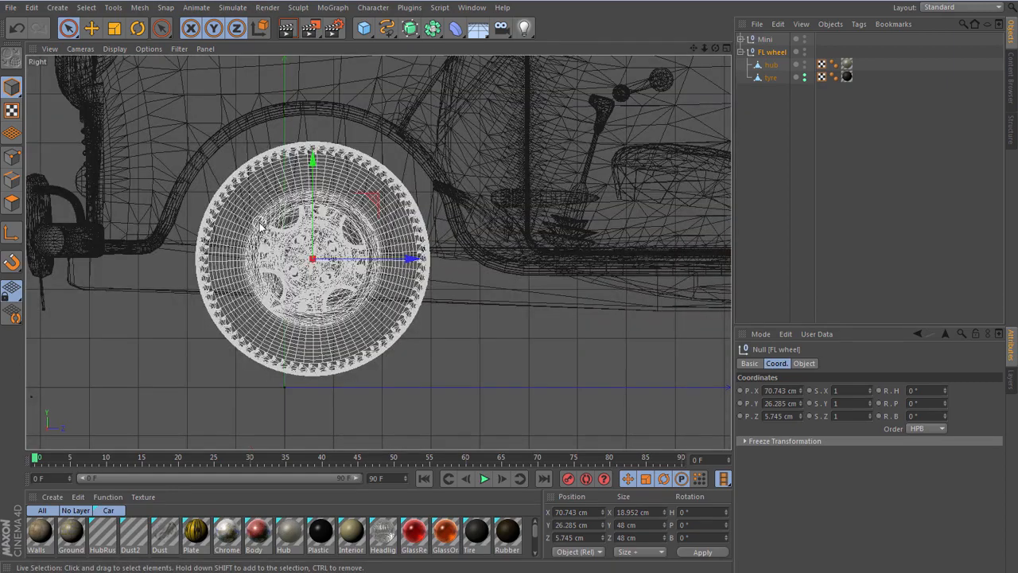
- In the Front view, set the FL wheel null's X size including children (Size +) to 22 cm
scroll(256, 224, "down", 3)
scroll(257, 224, "up", 2)
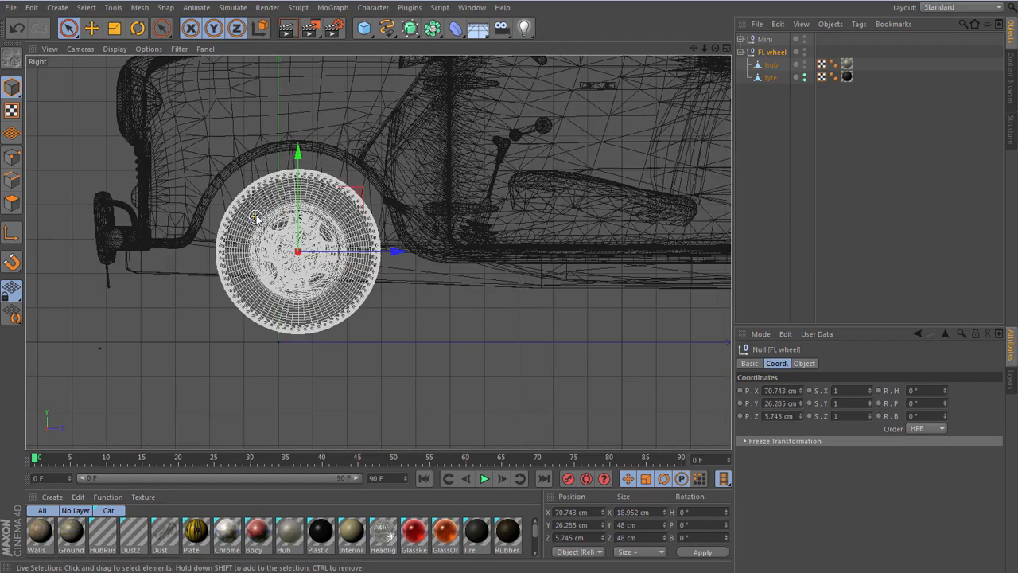
key("F1")
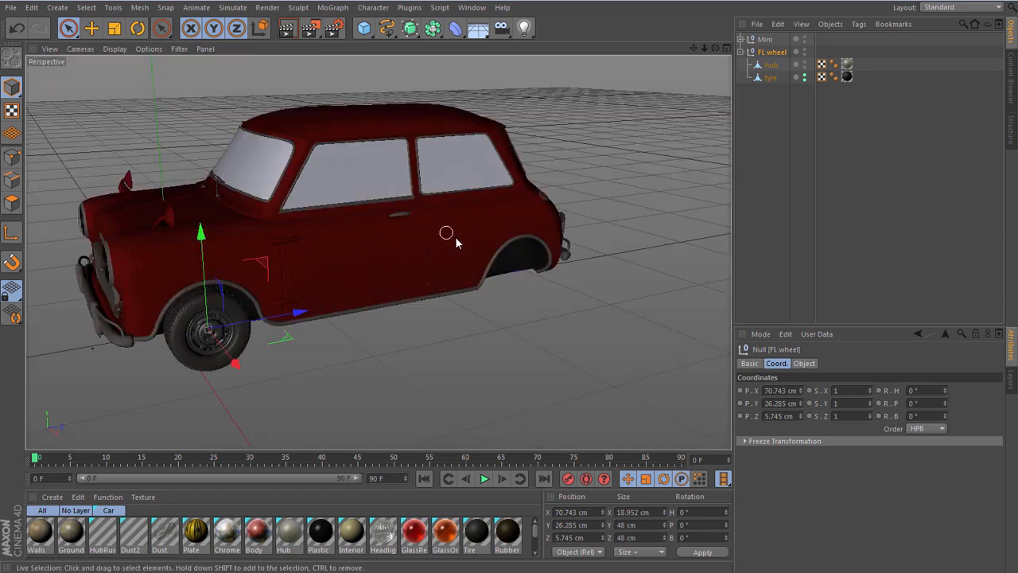
key("F4")
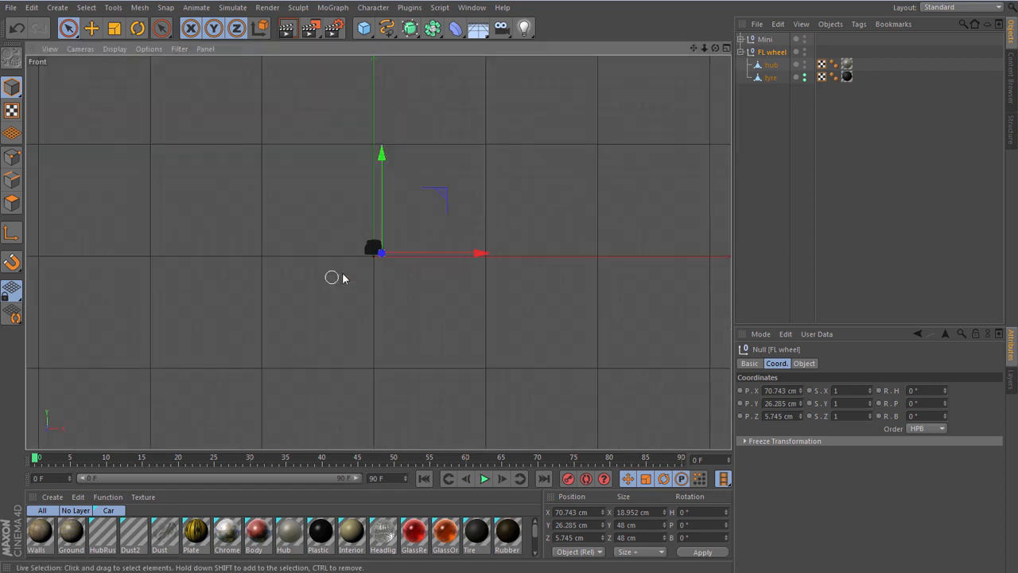
scroll(372, 249, "up", 4)
scroll(380, 245, "up", 6)
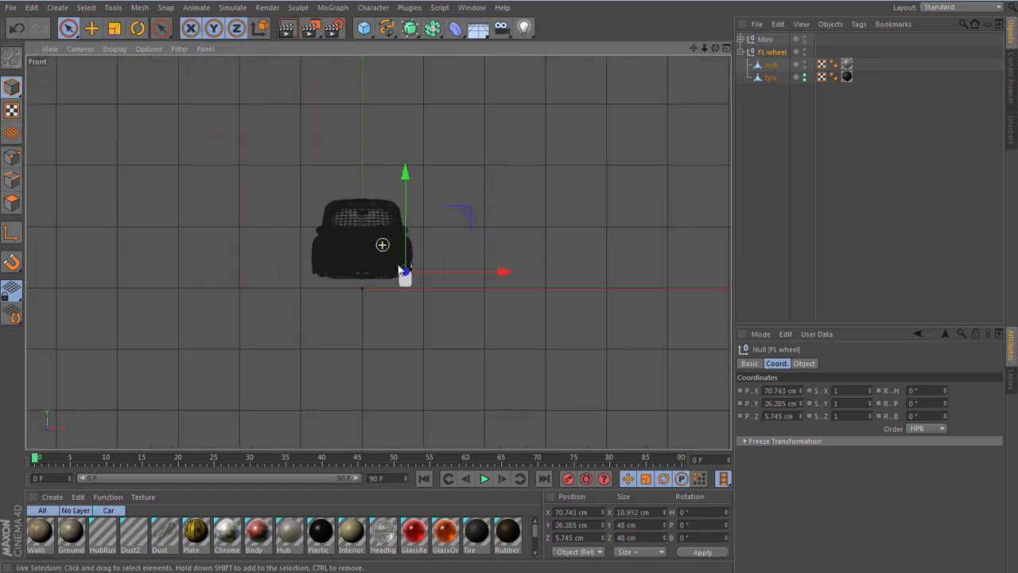
scroll(398, 275, "up", 1)
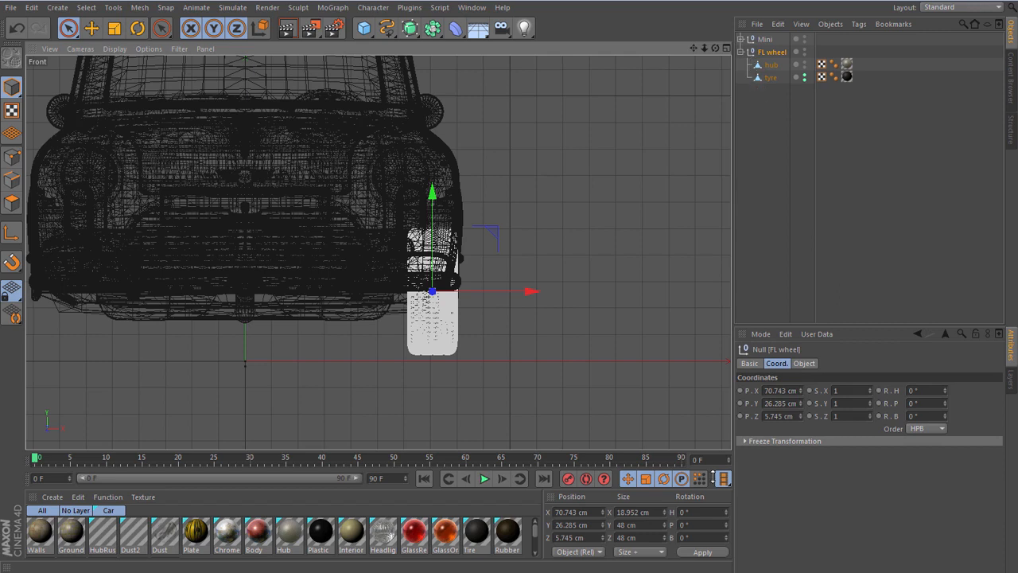
left_click(652, 513)
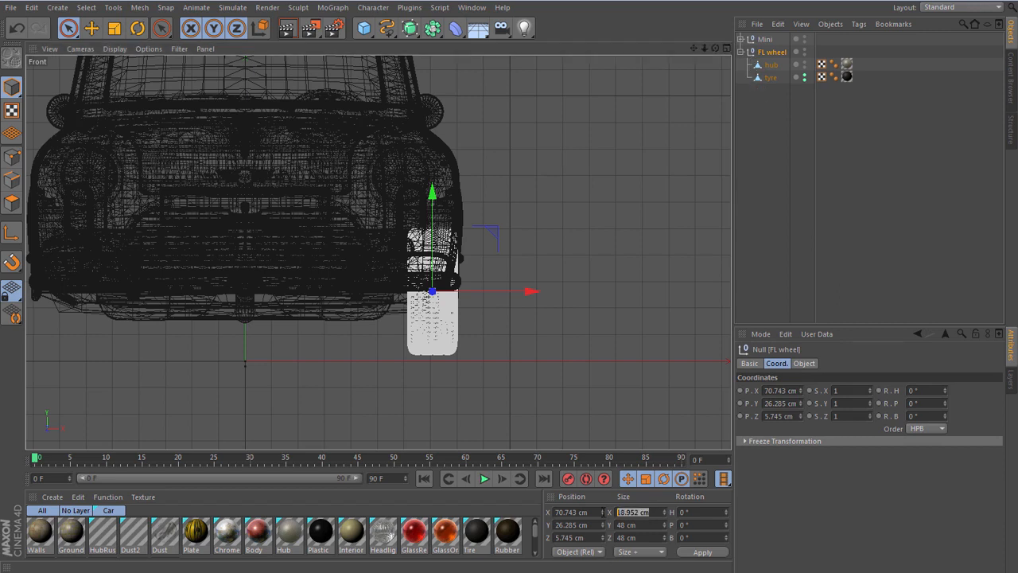
type("2")
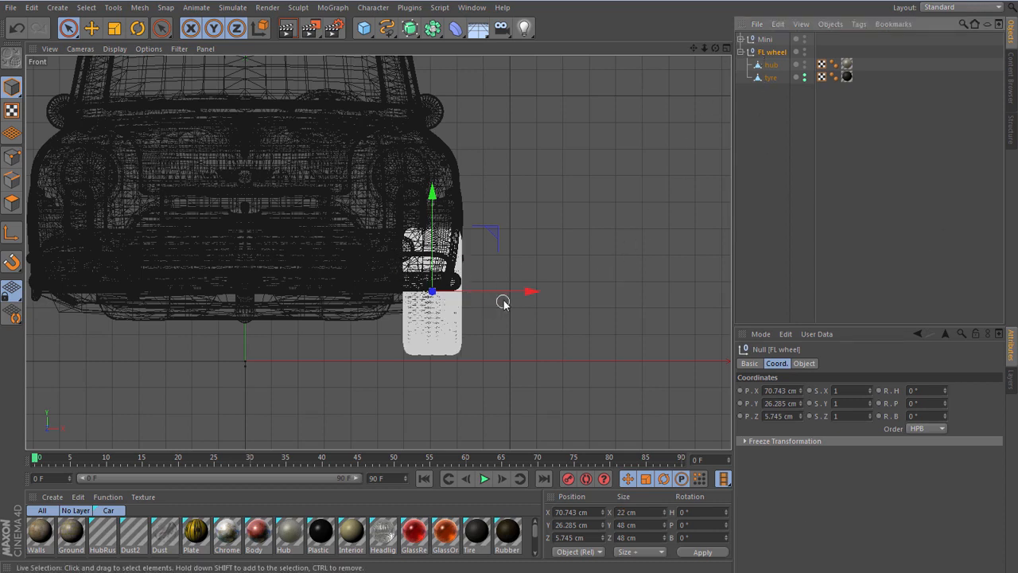
- Move the FL wheel null outward along X, set its X position to exactly 75 cm, and check the fit in perspective
left_click_drag(528, 292, 537, 292)
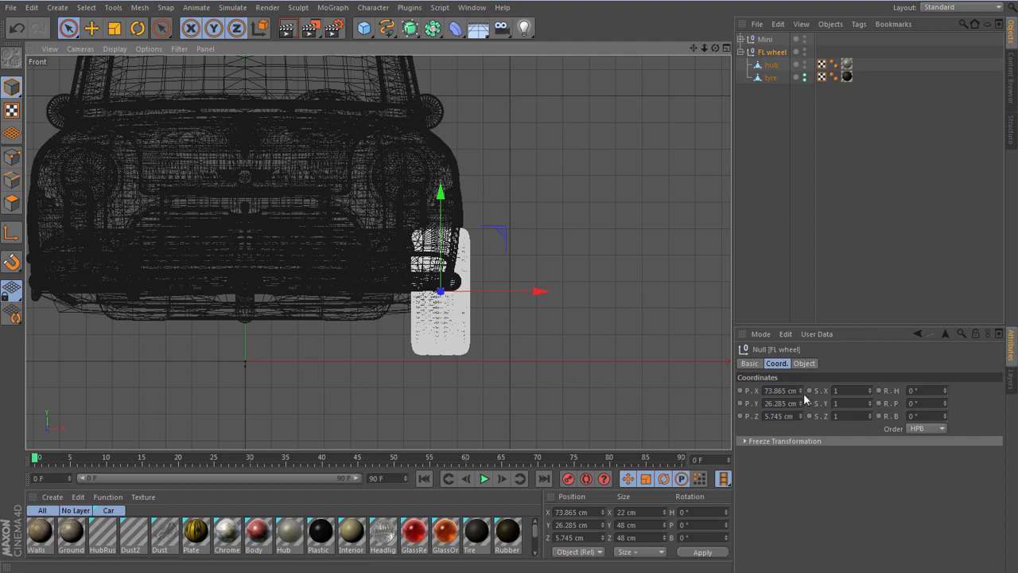
left_click(779, 391)
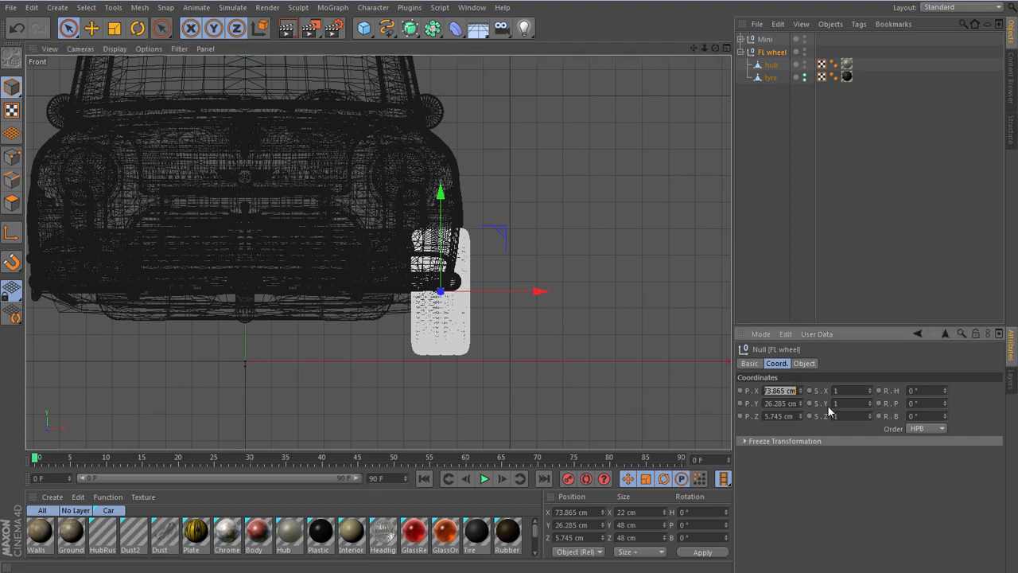
type("75")
key("Return")
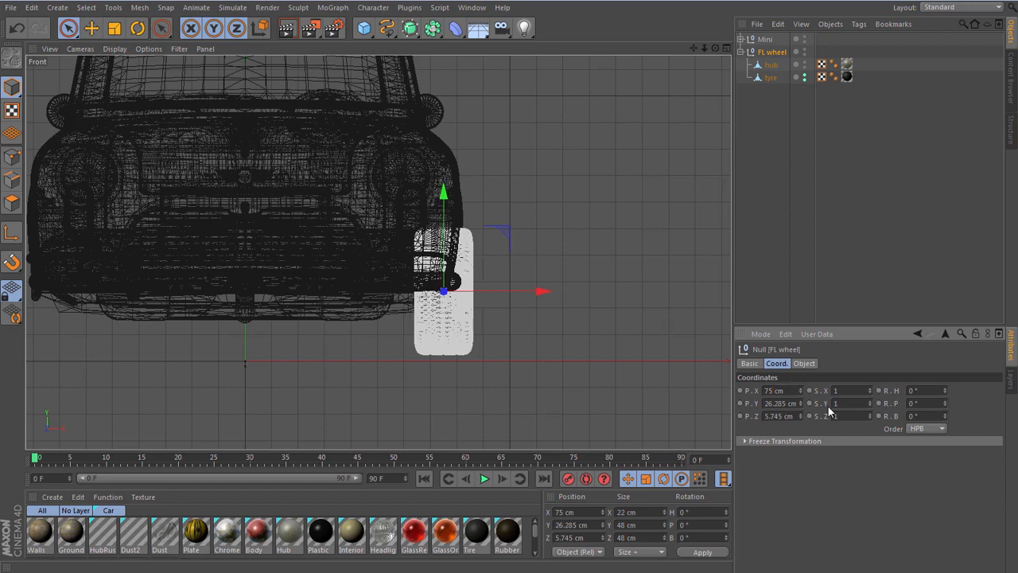
key("F1")
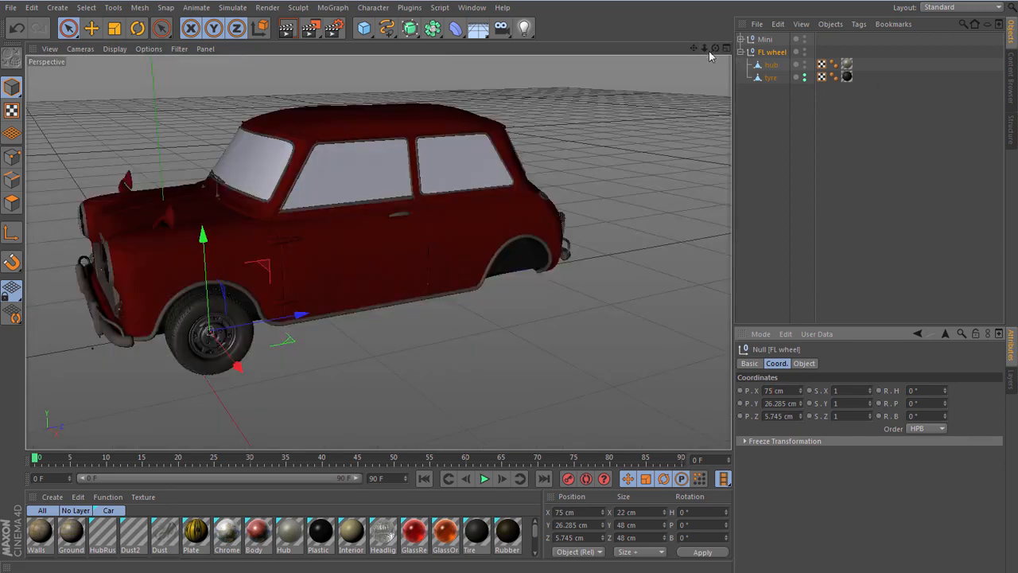
left_click_drag(715, 49, 727, 27)
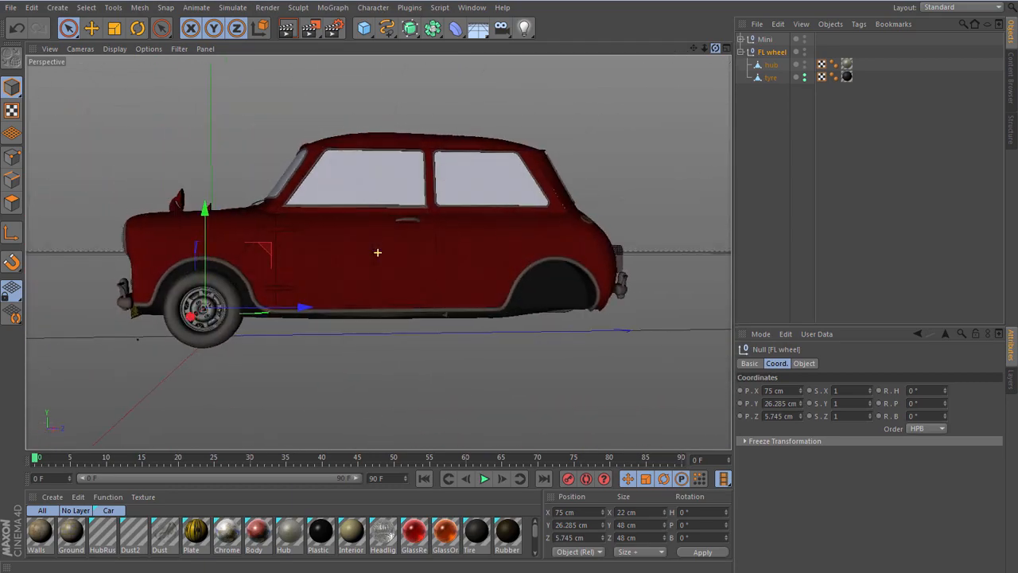
- In the Right view, copy the FL wheel null along Z into the rear wheel arch, centring it at about 228.9 cm
key("F3")
scroll(171, 318, "down", 6)
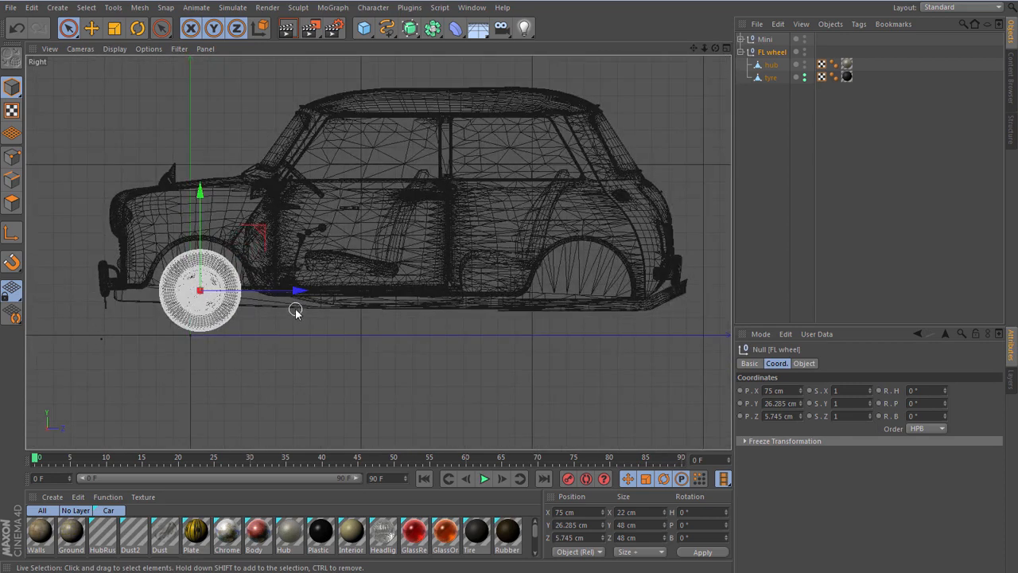
left_click_drag(302, 295, 678, 337, "ctrl")
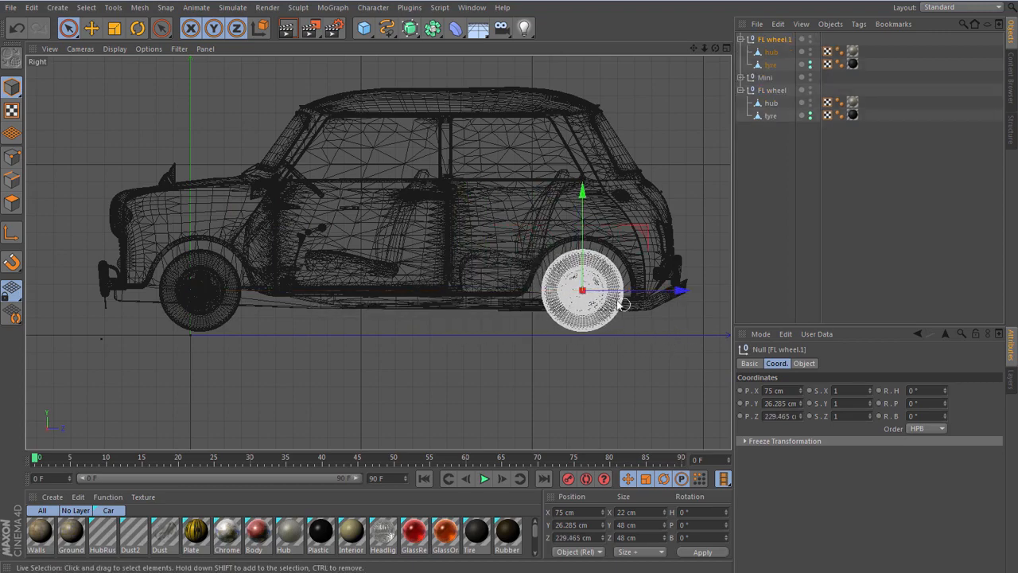
scroll(609, 290, "up", 5)
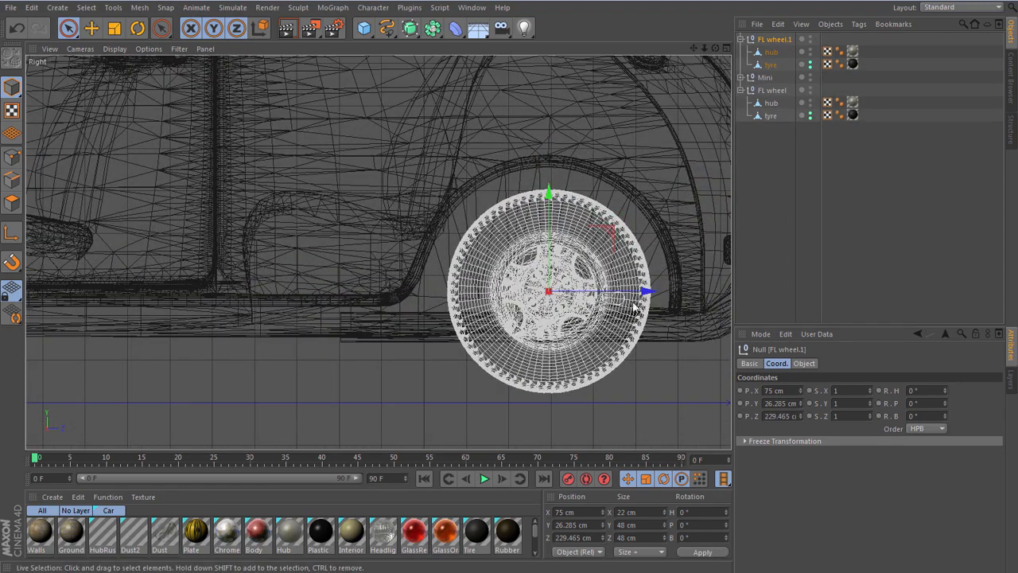
left_click_drag(646, 294, 640, 295)
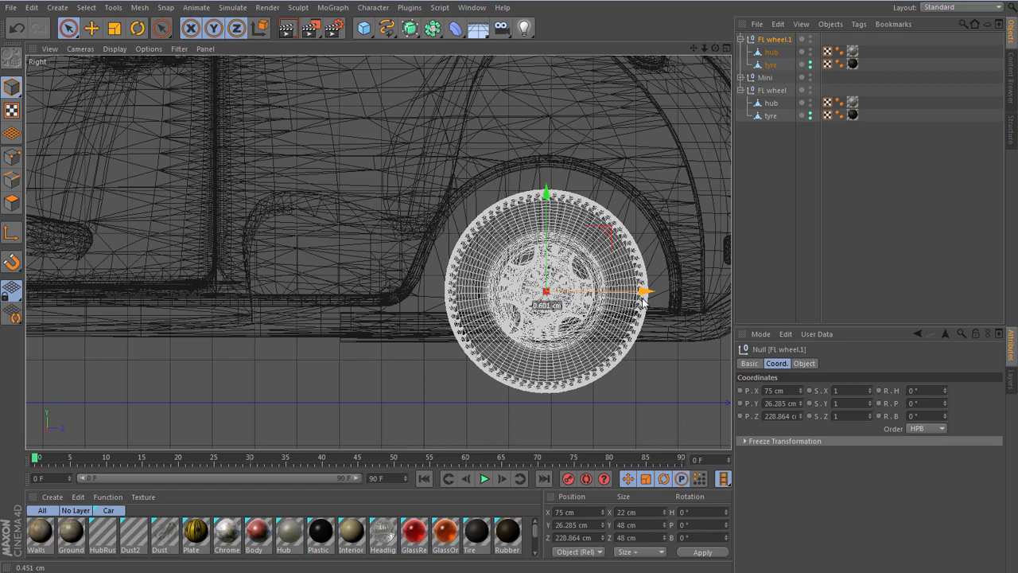
left_click_drag(643, 301, 646, 293)
key("F1")
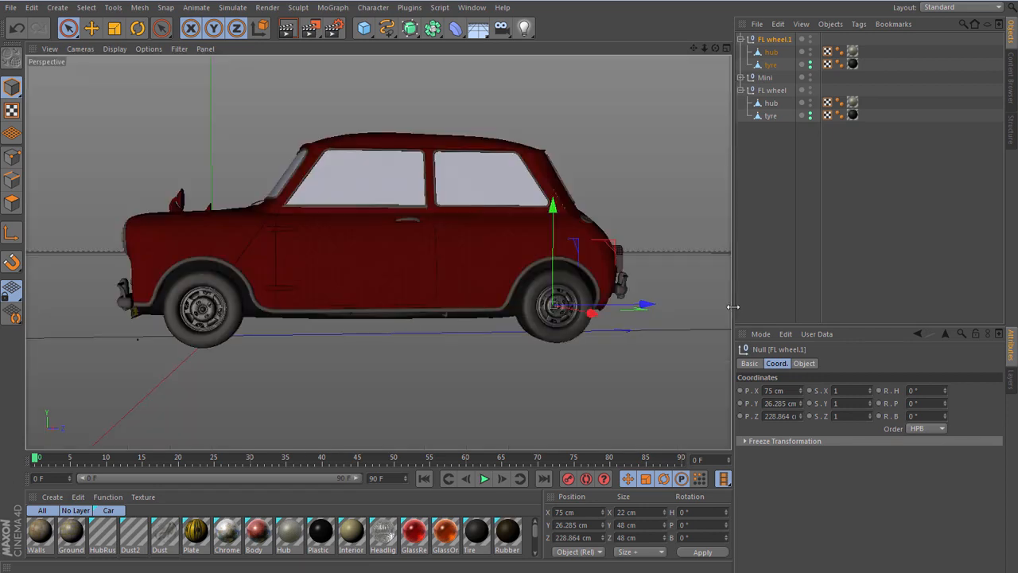
mouse_move(715, 50)
left_mouse_down()
mouse_move(796, 65)
mouse_move(715, 47)
left_mouse_up()
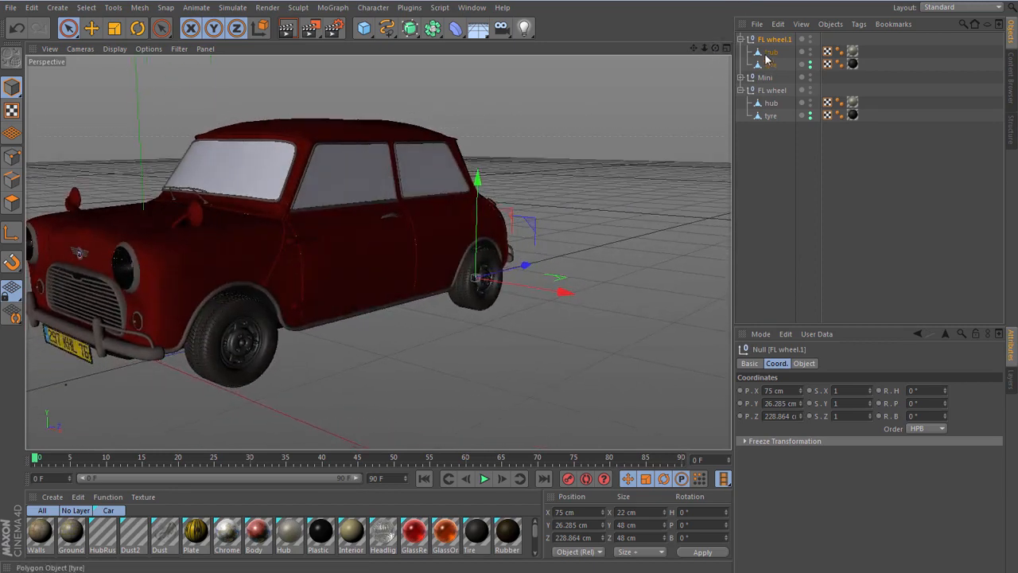
- Collapse the wheel nulls, arrange the front and rear wheels below Mini in the hierarchy, and duplicate both of them
left_click(741, 39)
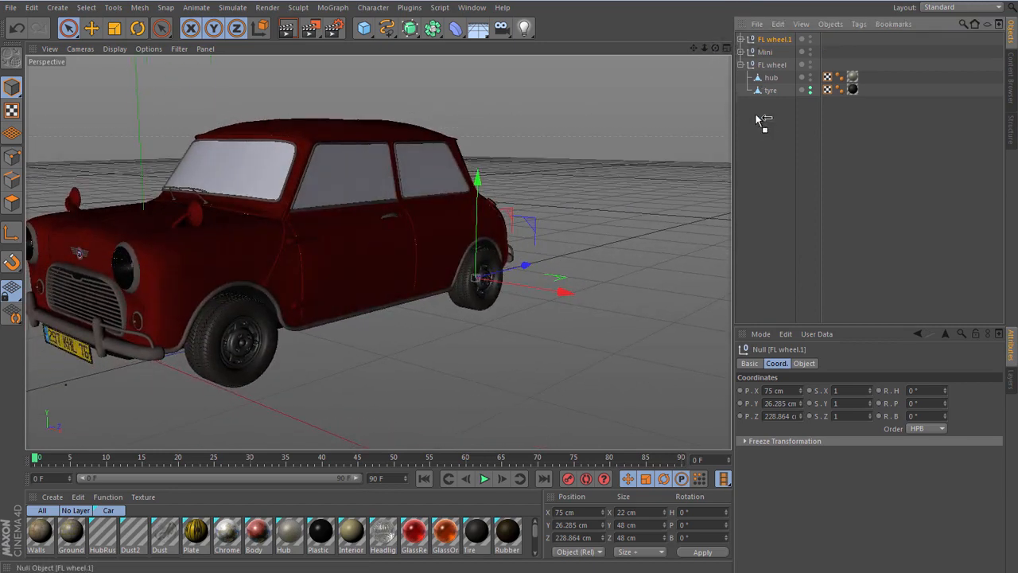
left_click_drag(756, 115, 764, 92)
left_click(740, 52)
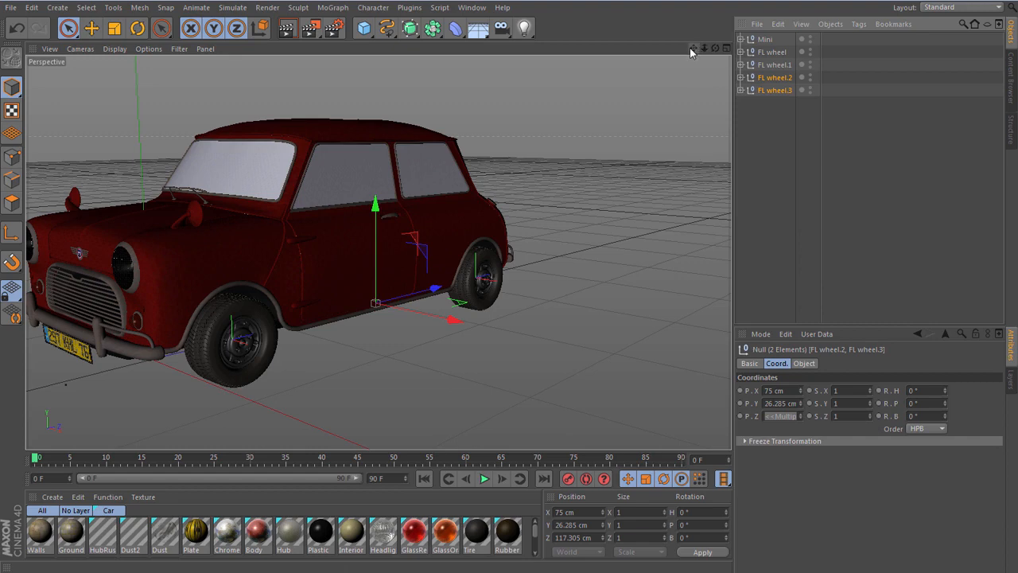
- Set the X position of the two duplicated wheel nulls to -75 cm for the opposite side of the car
left_click_drag(694, 48, 800, 459)
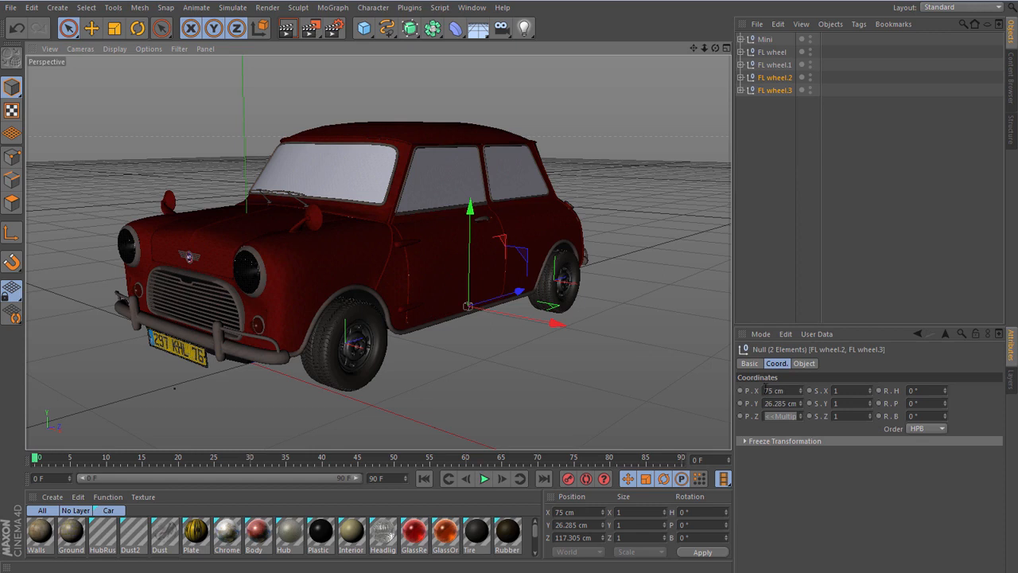
type("-")
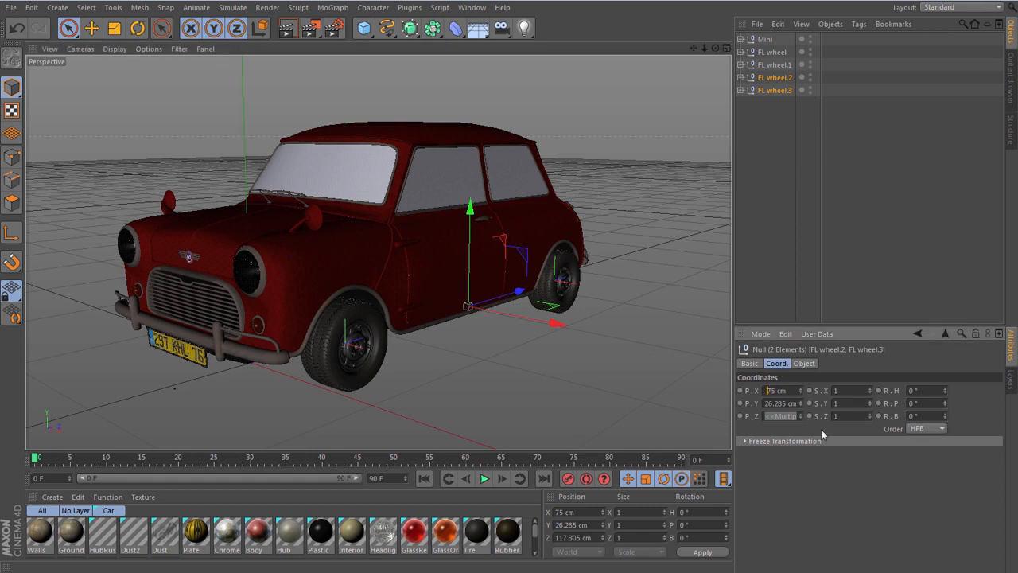
key("Return")
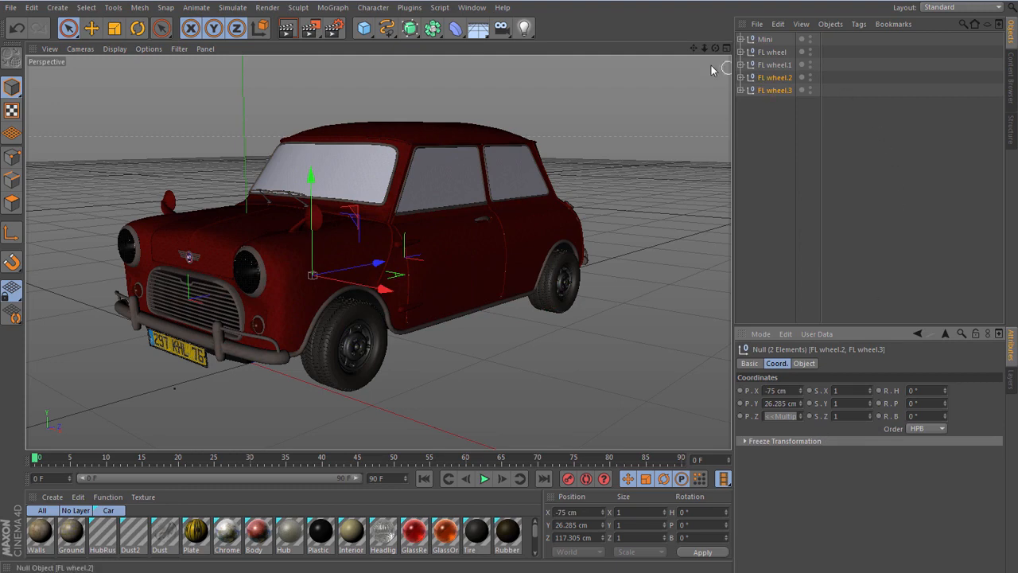
- Rotate the two opposite-side wheel nulls to a heading of 180° so their hubs face outward, and deselect them
left_click_drag(694, 48, 762, 50)
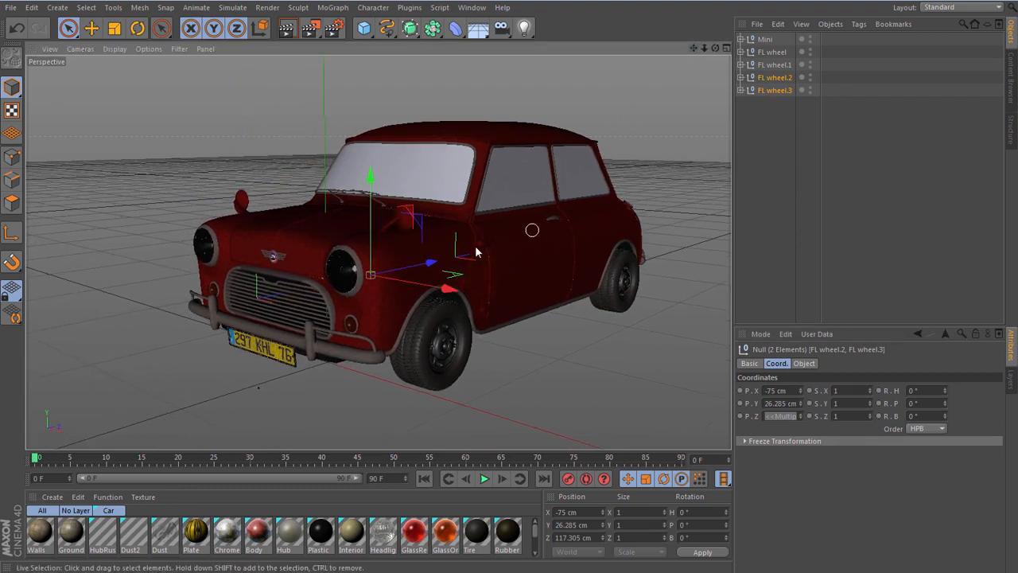
left_click_drag(344, 246, 578, 241, "alt")
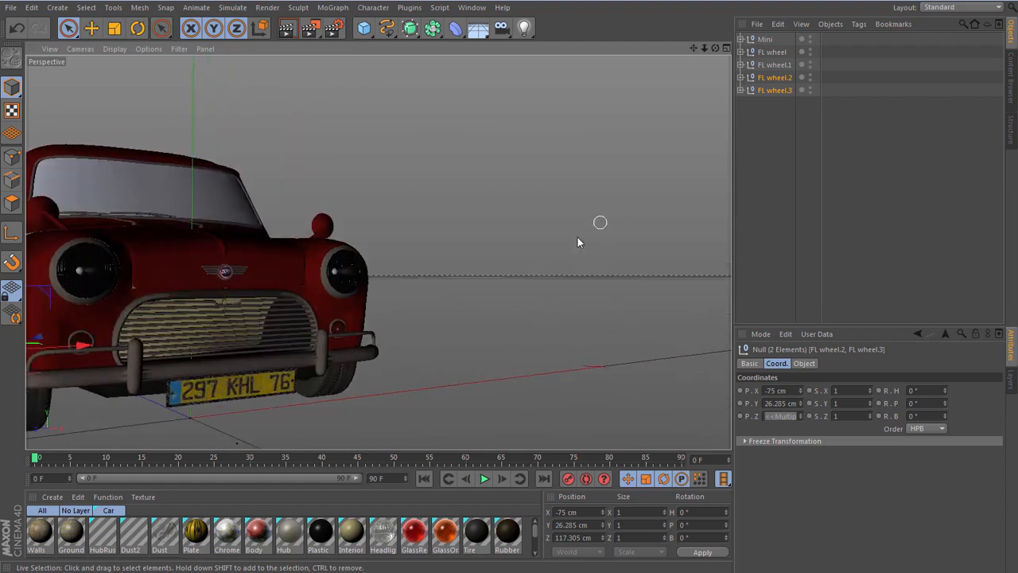
mouse_move(223, 284)
right_mouse_down("alt")
mouse_move(300, 281)
mouse_move(227, 282)
right_mouse_up("alt")
left_click_drag(170, 287, 562, 262, "alt")
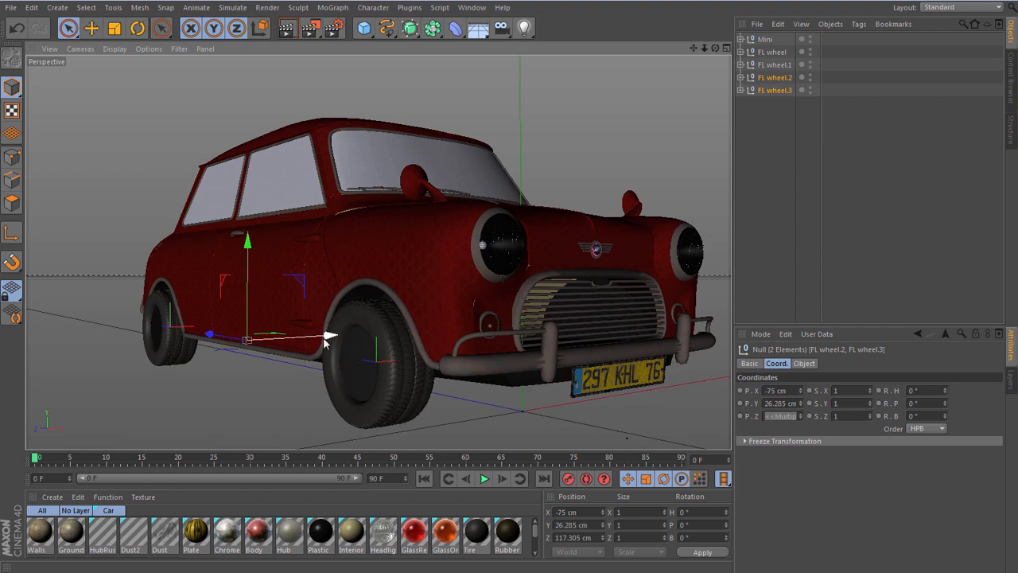
scroll(324, 342, "down", 2)
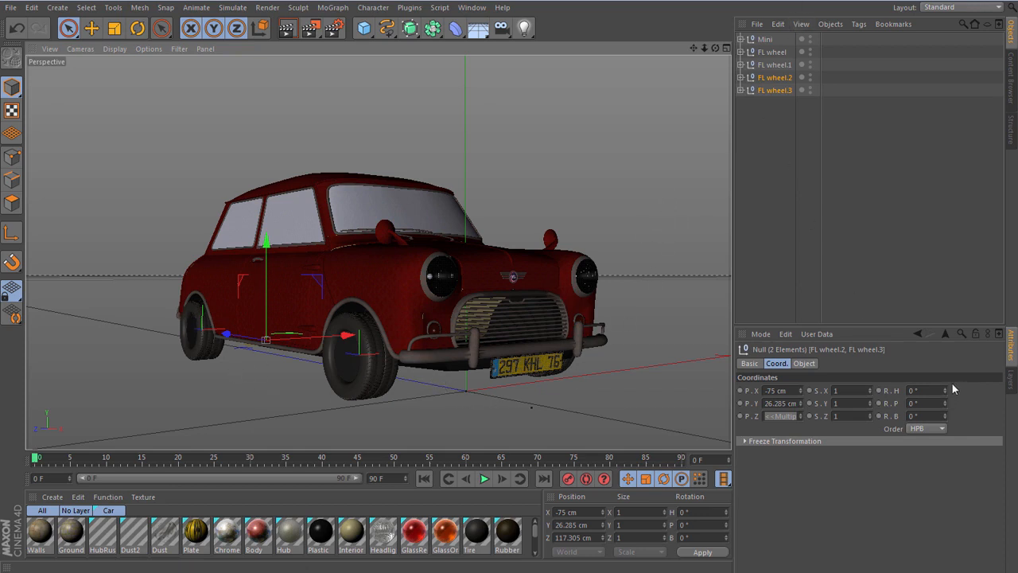
left_click_drag(946, 391, 999, 392)
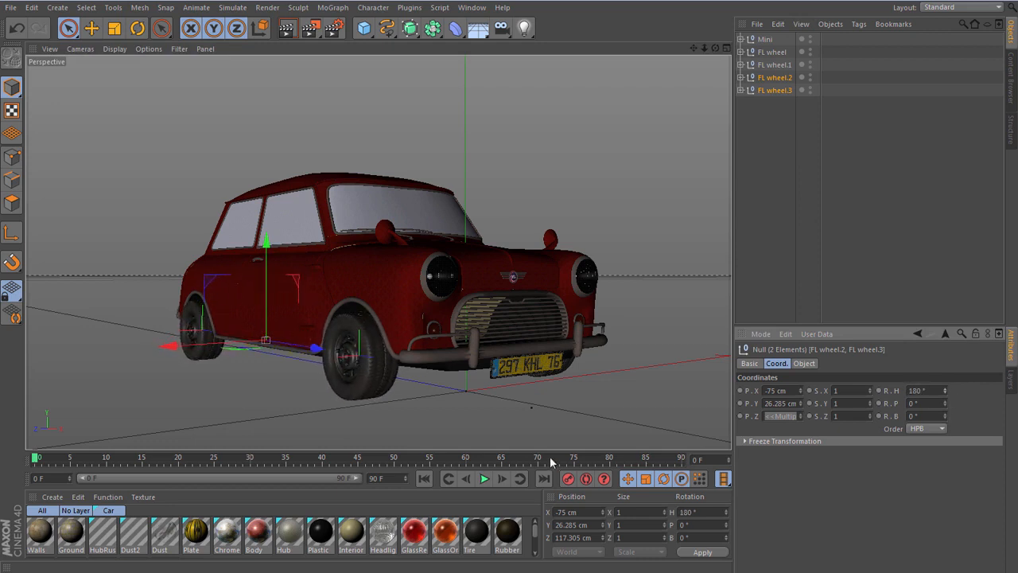
left_click(846, 237)
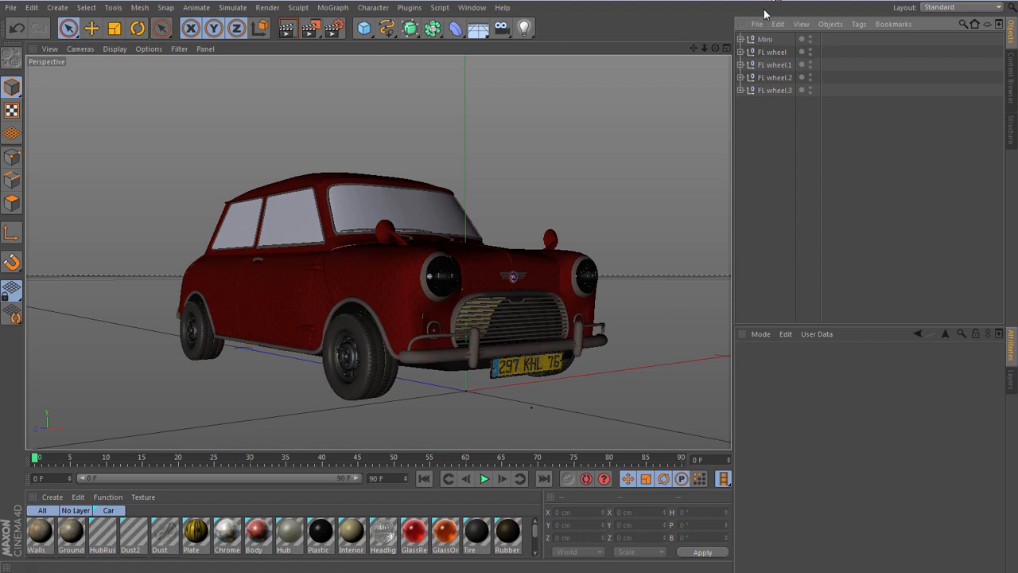
- Examine the assembled Mini from several angles and render the active view of its front end
left_click_drag(716, 48, 686, 54)
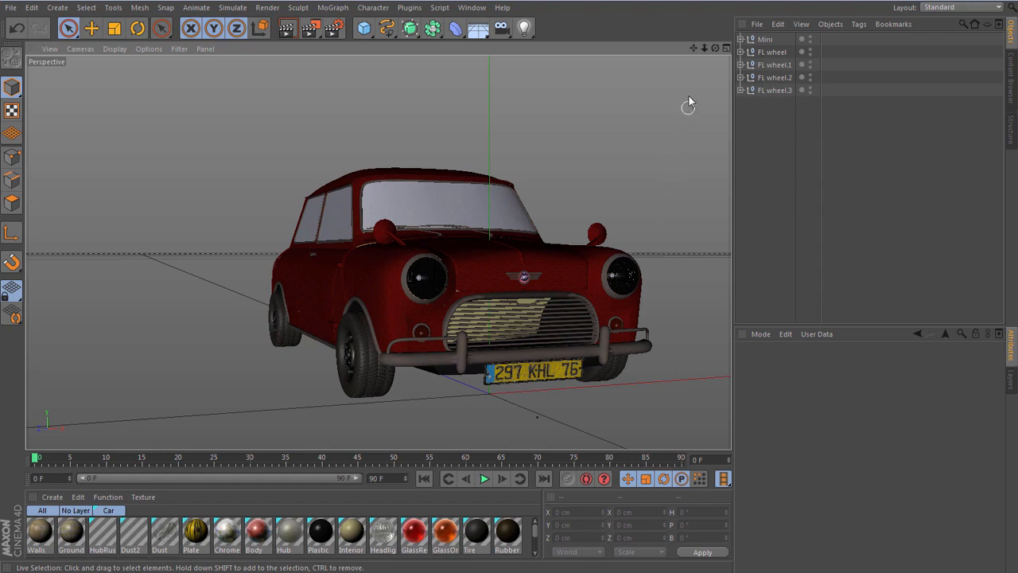
left_click_drag(694, 48, 585, 57)
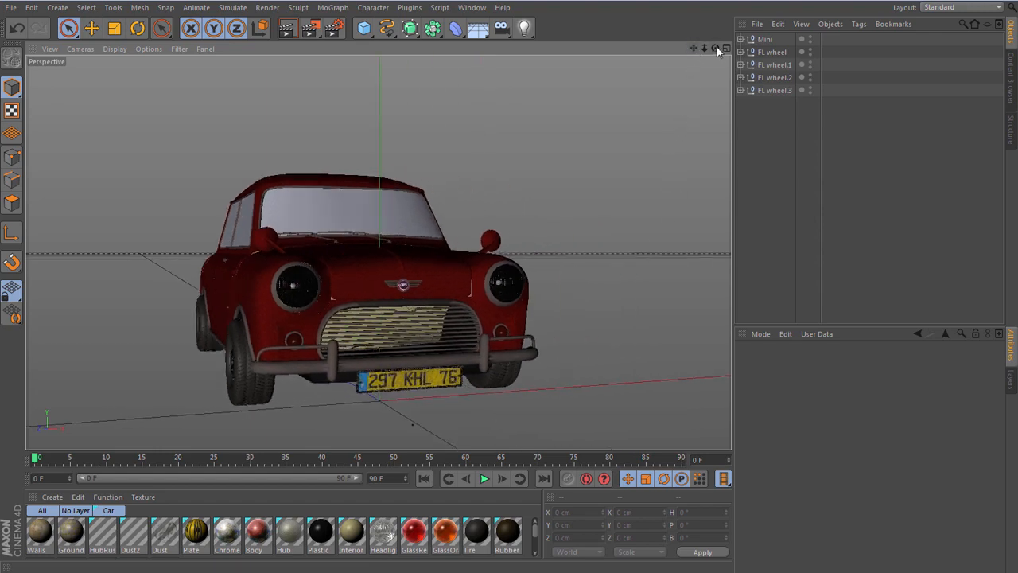
left_click_drag(716, 47, 747, 62)
scroll(352, 245, "up", 2)
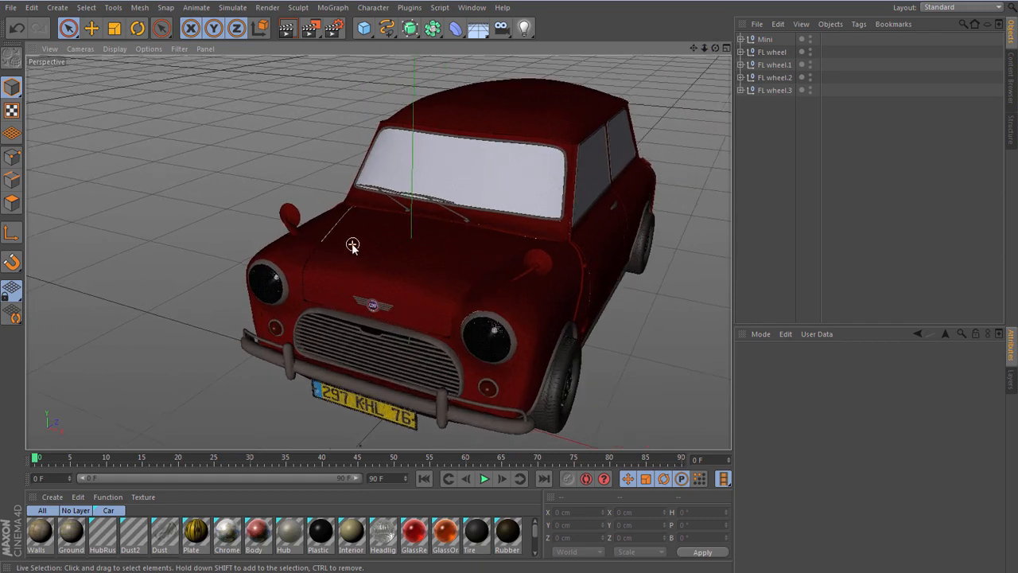
scroll(352, 245, "up", 2)
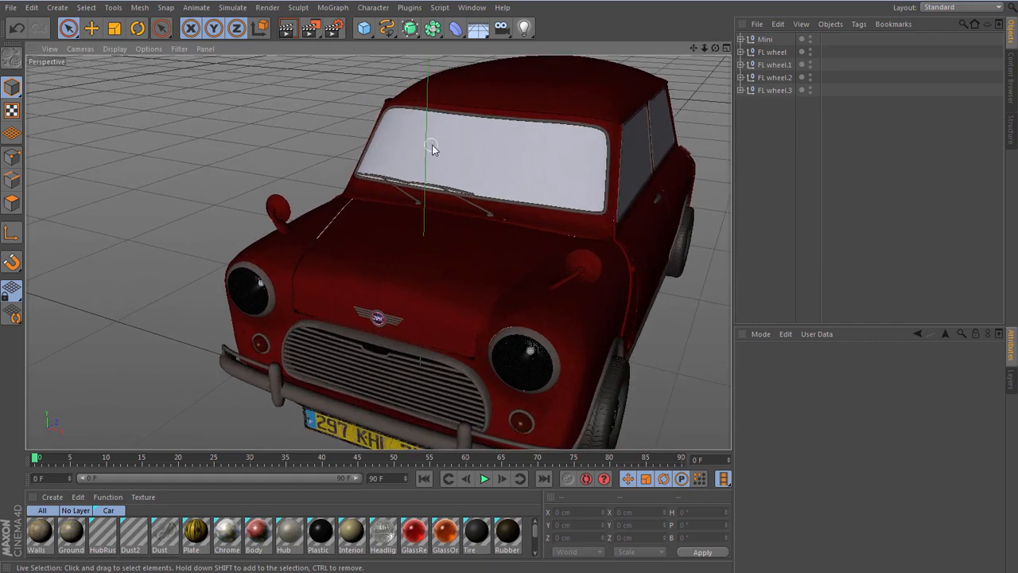
mouse_move(715, 48)
left_mouse_down()
mouse_move(828, 7)
mouse_move(672, 7)
mouse_move(829, 27)
mouse_move(826, 37)
mouse_move(799, 35)
mouse_move(776, 17)
mouse_move(714, 57)
left_mouse_up()
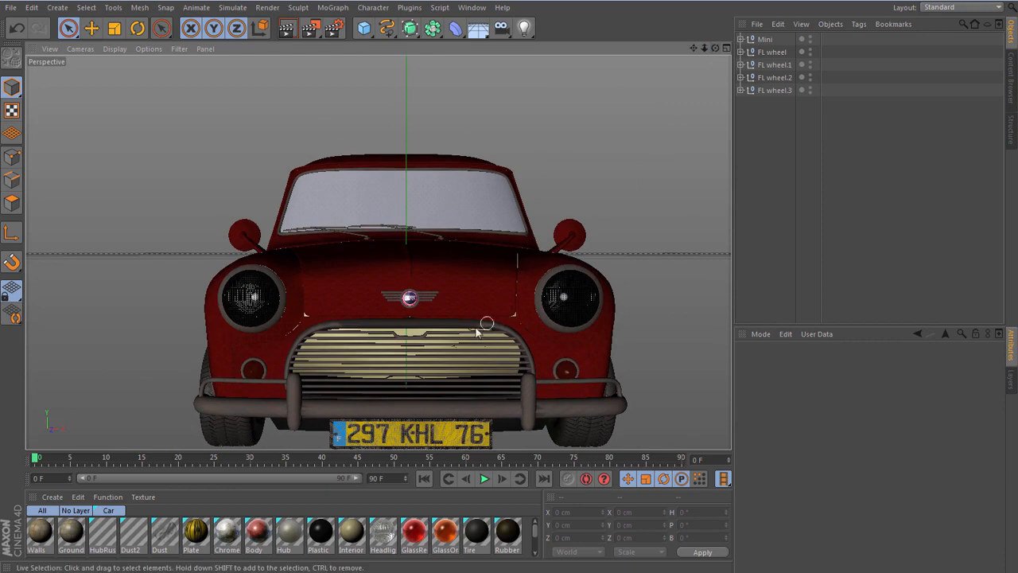
scroll(465, 330, "up", 2)
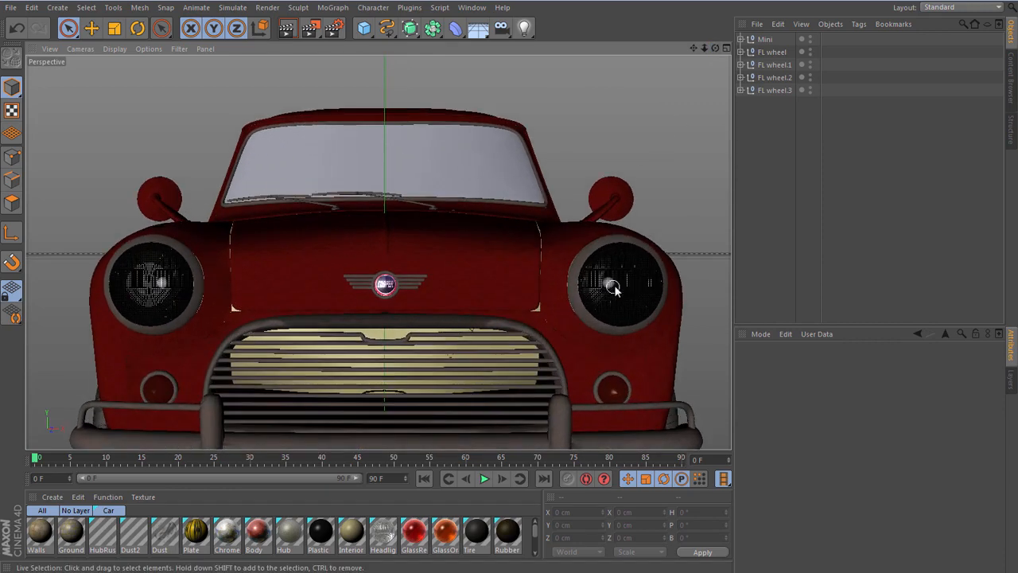
left_click(283, 29)
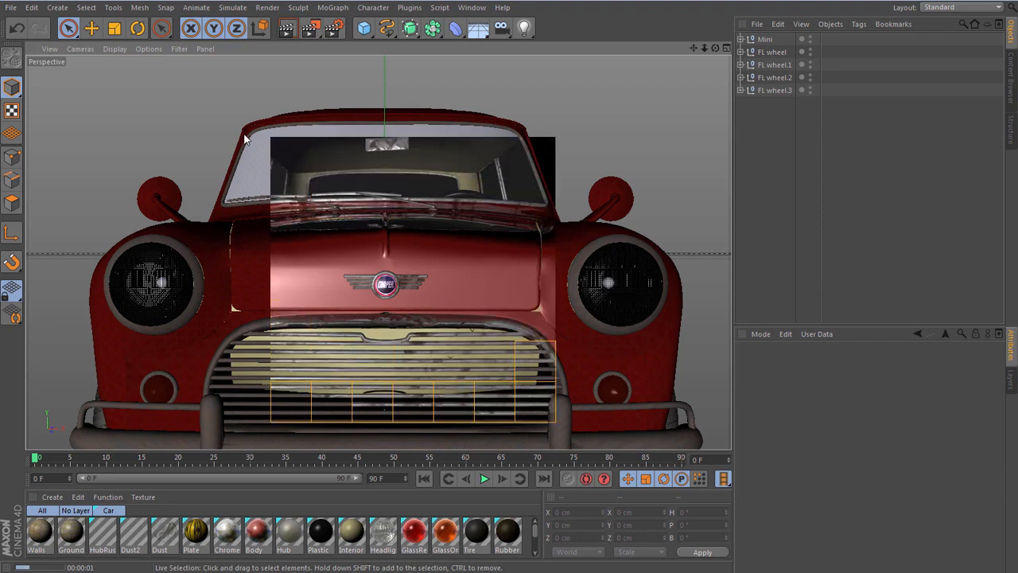
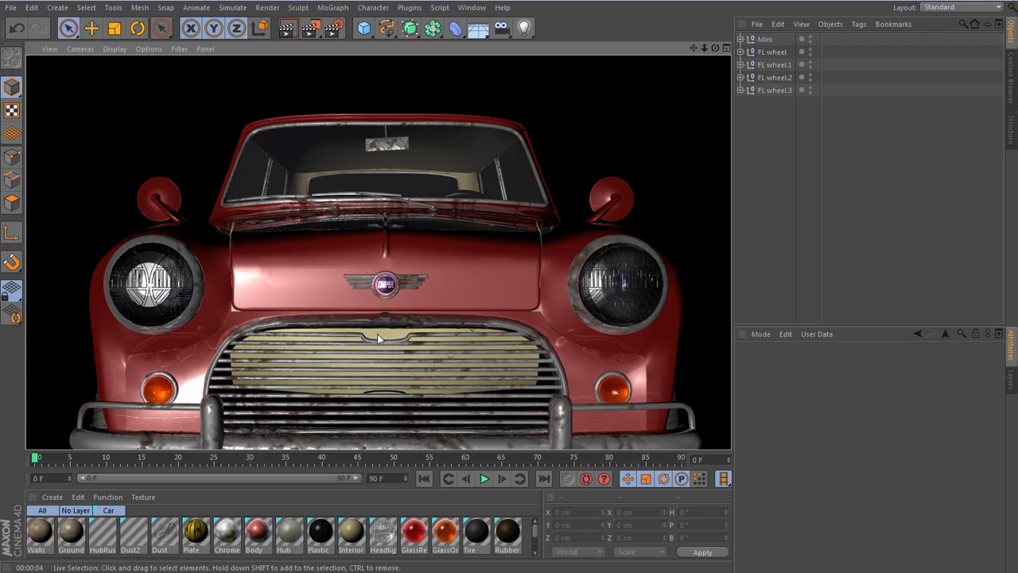
- Examine the Mini's front and underside, and render the active view of the prepared red Mini scene
scroll(440, 343, "down", 8)
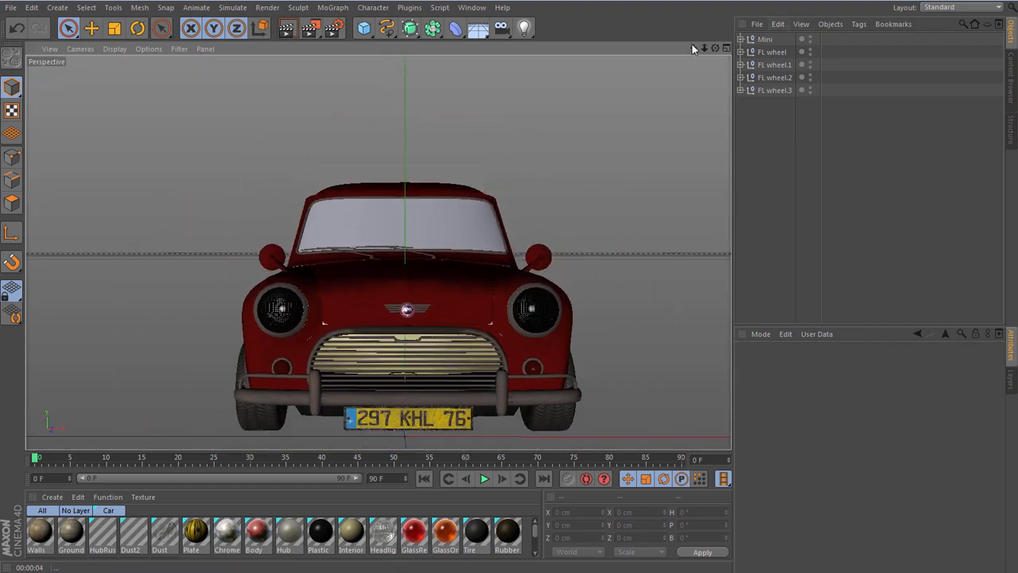
left_click_drag(713, 52, 651, 300)
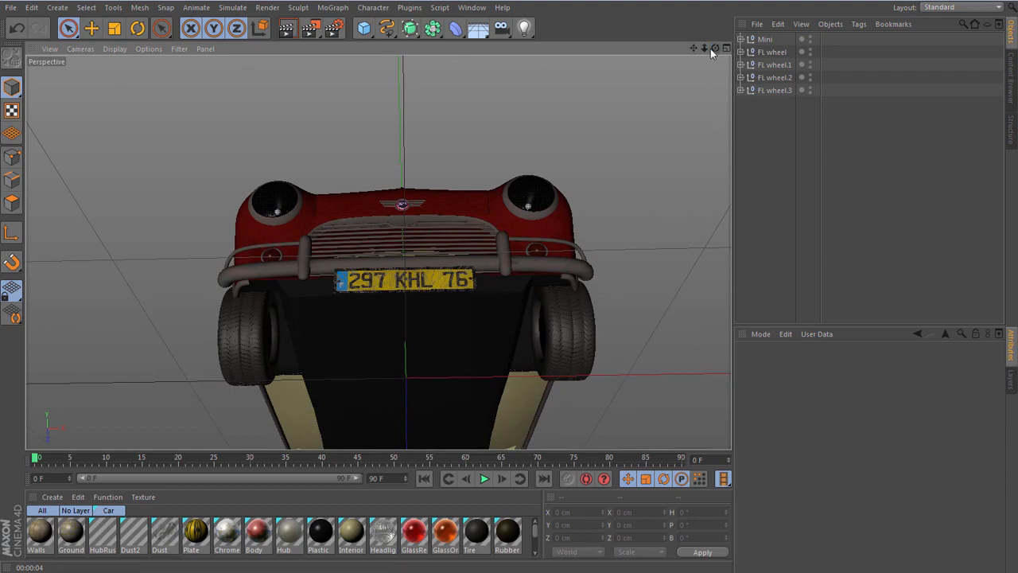
mouse_move(714, 46)
left_mouse_down()
mouse_move(711, 12)
mouse_move(684, 4)
mouse_move(620, 46)
mouse_move(627, 25)
mouse_move(699, 52)
mouse_move(604, 32)
mouse_move(747, 95)
mouse_move(719, 60)
mouse_move(724, 8)
mouse_move(715, 20)
mouse_move(684, 20)
mouse_move(716, 20)
mouse_move(667, 30)
mouse_move(716, 45)
mouse_move(714, 31)
mouse_move(715, 48)
left_mouse_up()
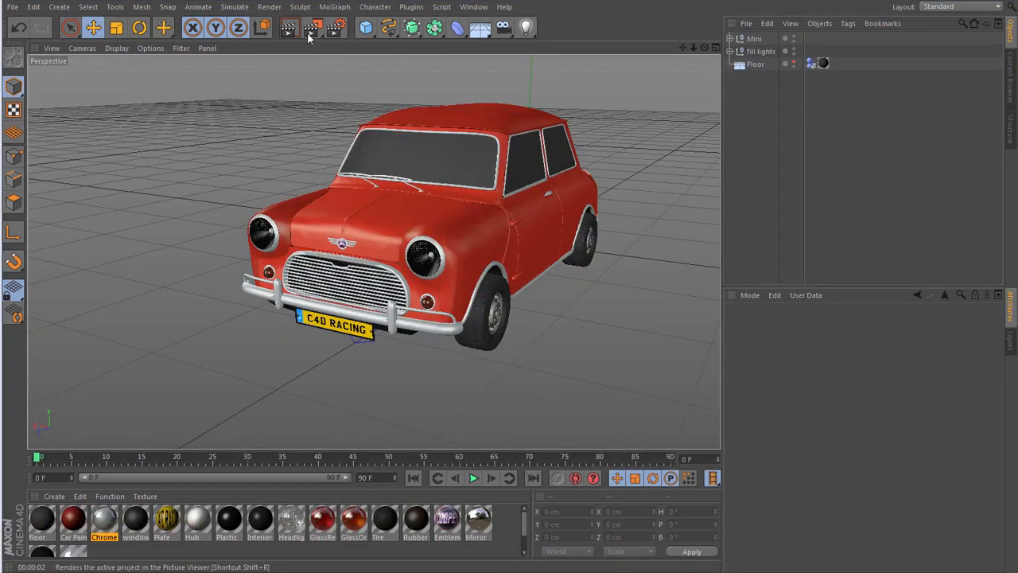
left_click(292, 31)
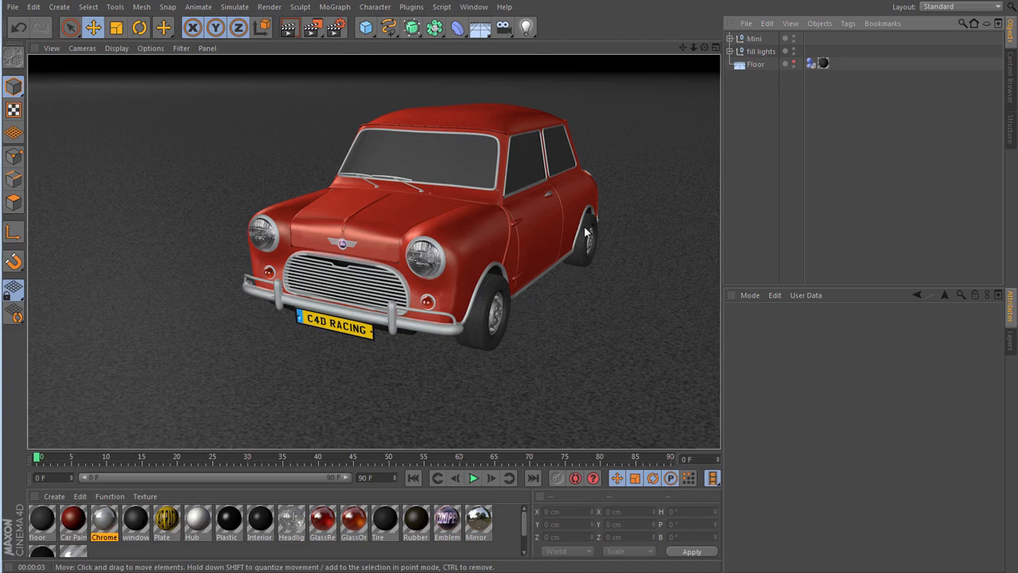
- Switch to the xp1 final.c4d project and locate the Transfer command among the object arrangement tools
left_click(474, 7)
left_click(482, 268)
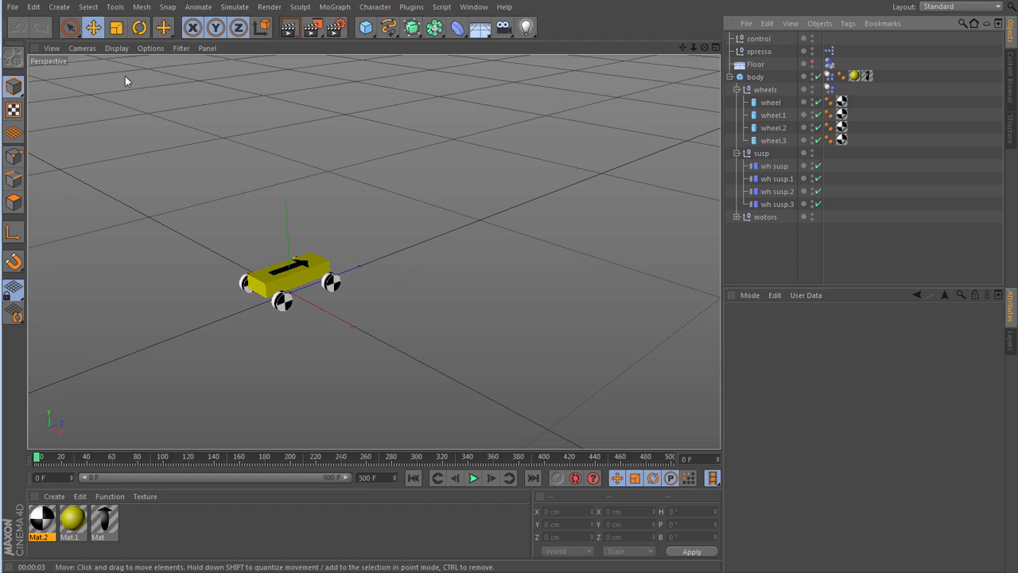
left_click(115, 7)
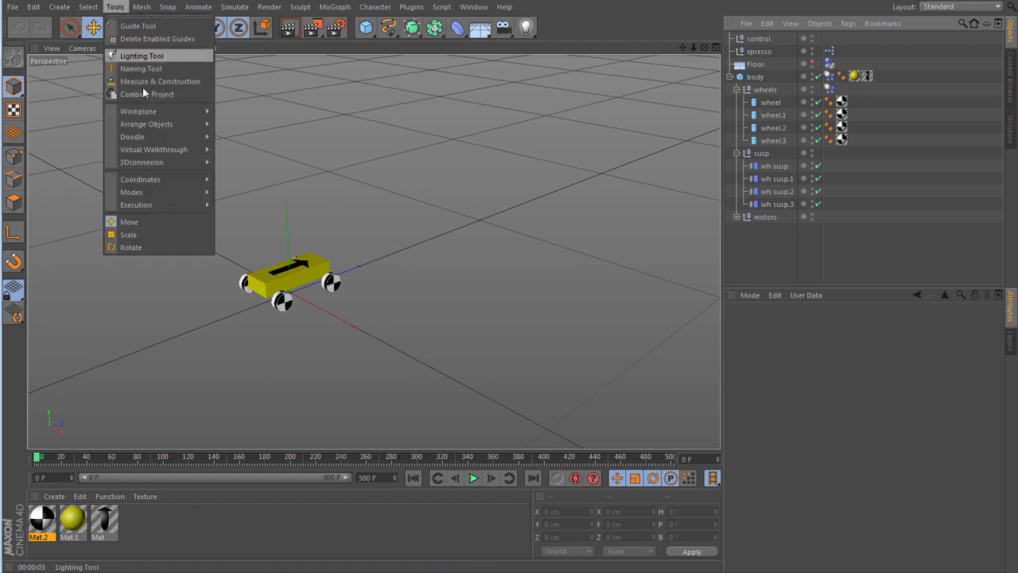
mouse_move(156, 125)
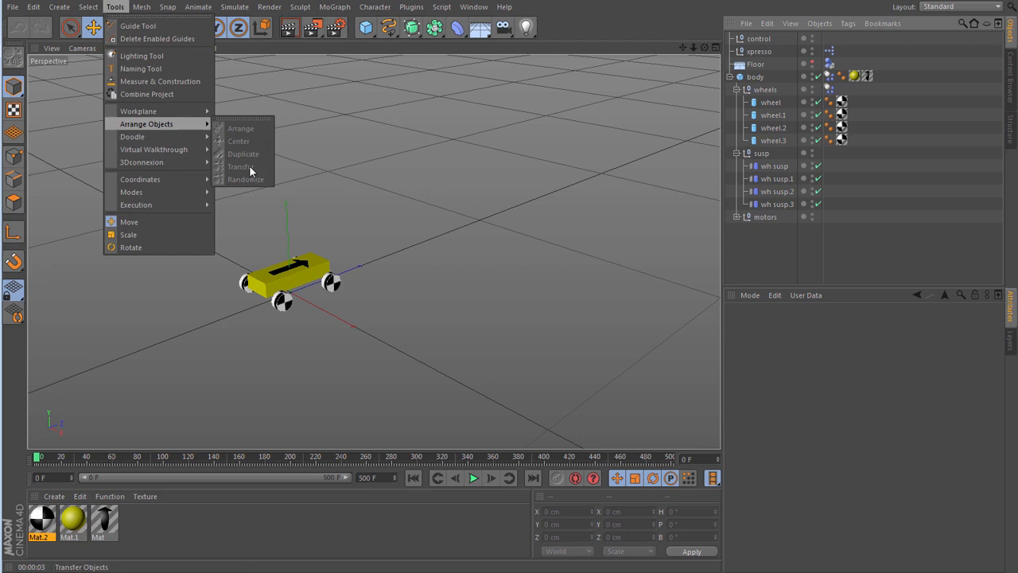
left_click(366, 161)
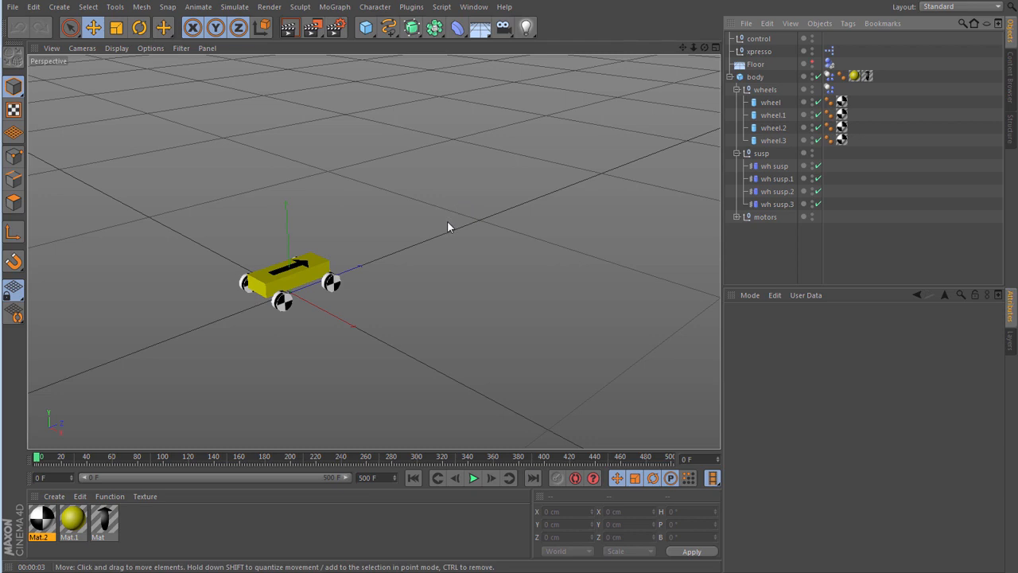
- Filter the customizable commands for "transfer", dock the Transfer command at the end of the main command palette, and close the customization window
key("shift+F12")
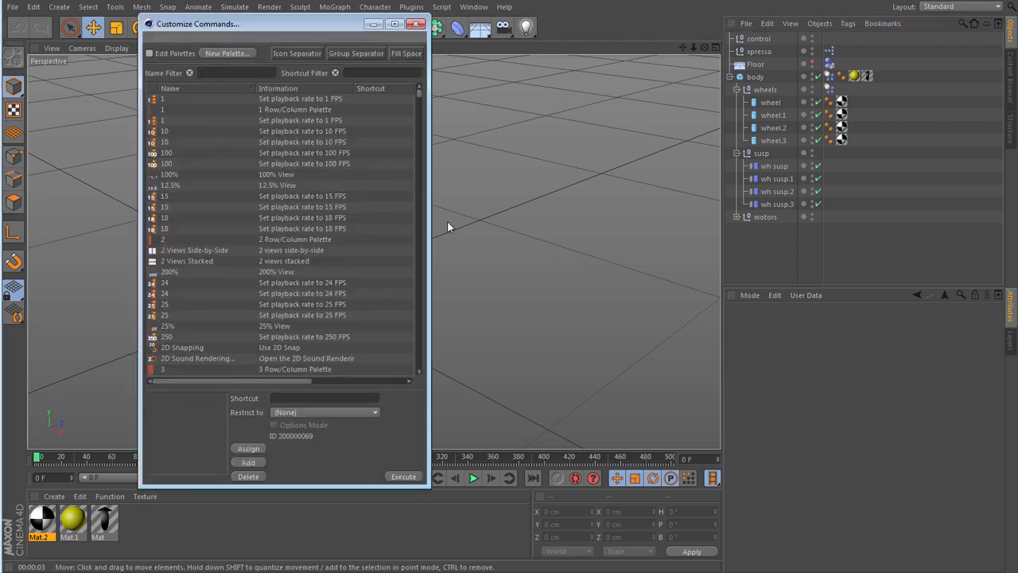
left_click_drag(312, 26, 392, 51)
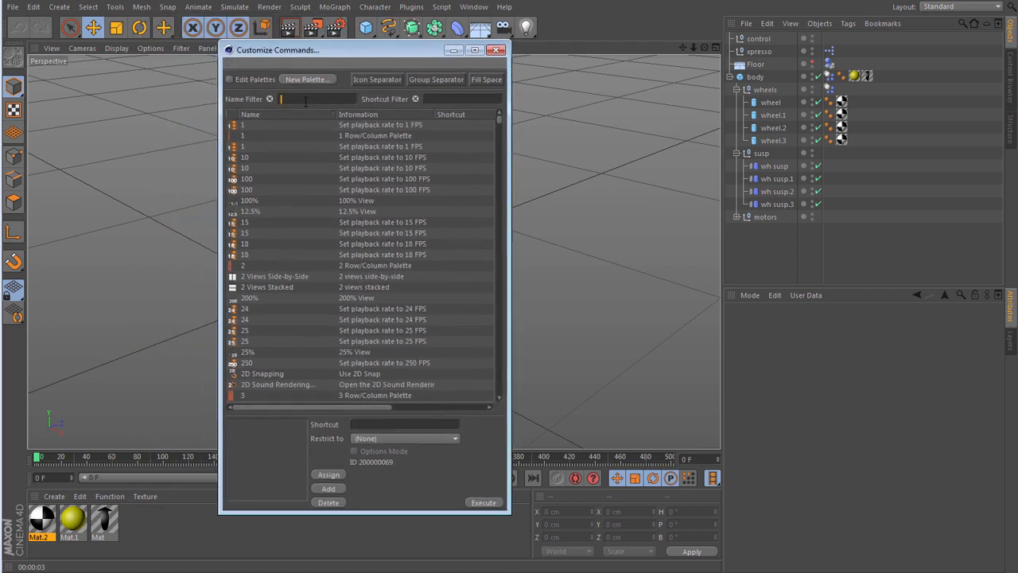
type("trans")
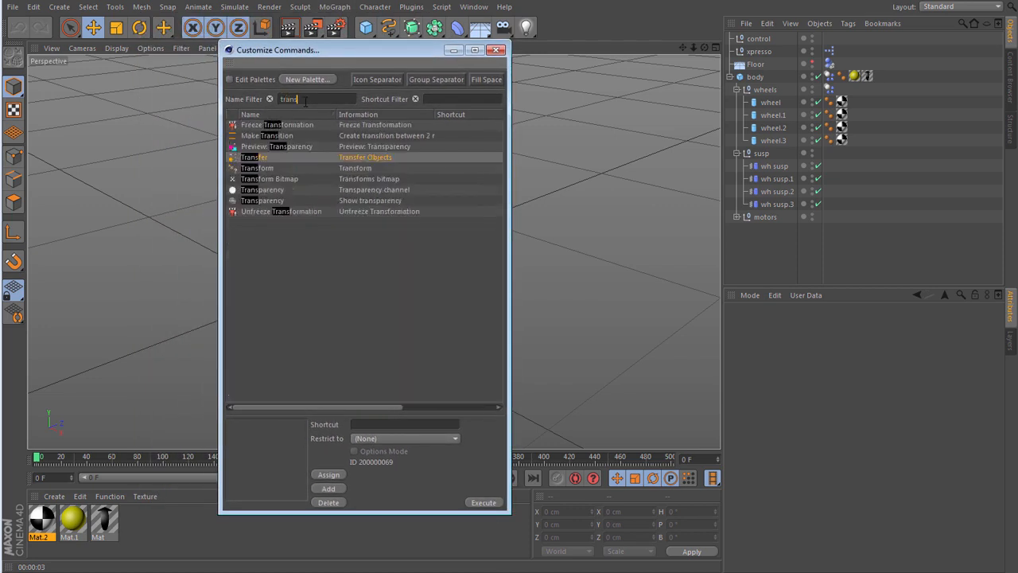
type("fer")
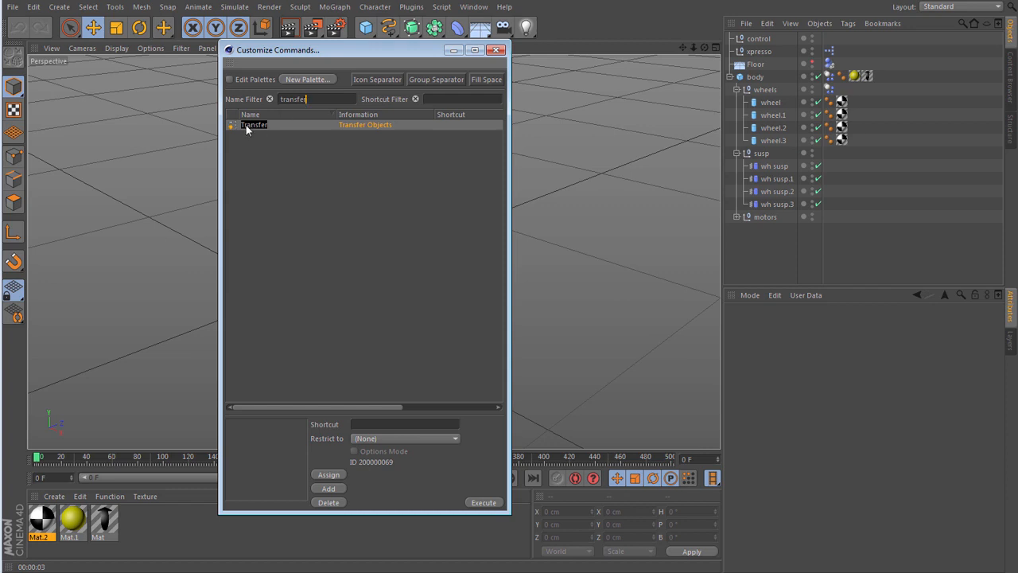
mouse_move(247, 130)
left_mouse_down()
mouse_move(463, 97)
mouse_move(710, 29)
left_mouse_up()
left_click(496, 49)
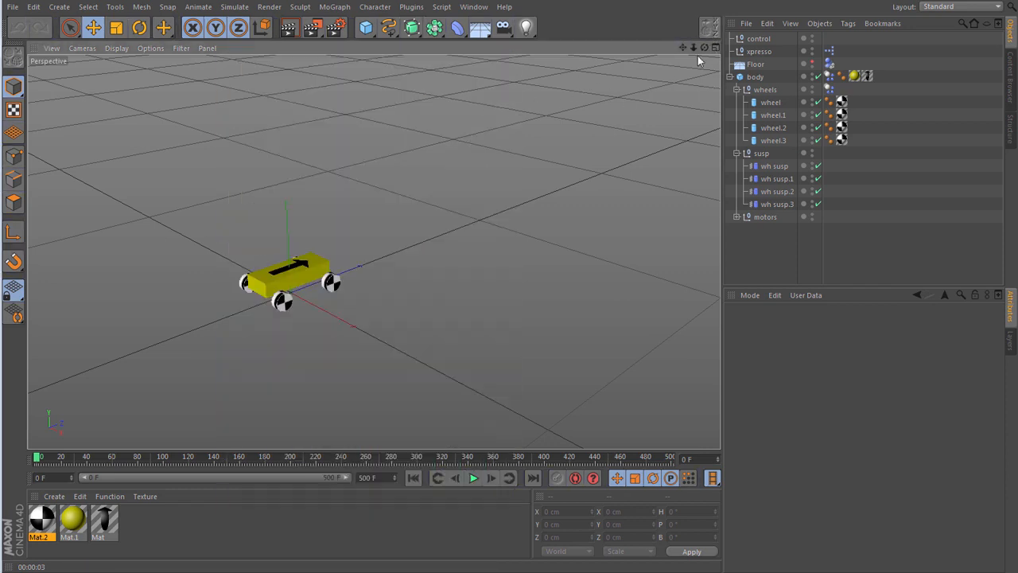
- Copy the Mini null from red mini prepped.c4d and paste it into the xp1 final.c4d project
left_click(474, 7)
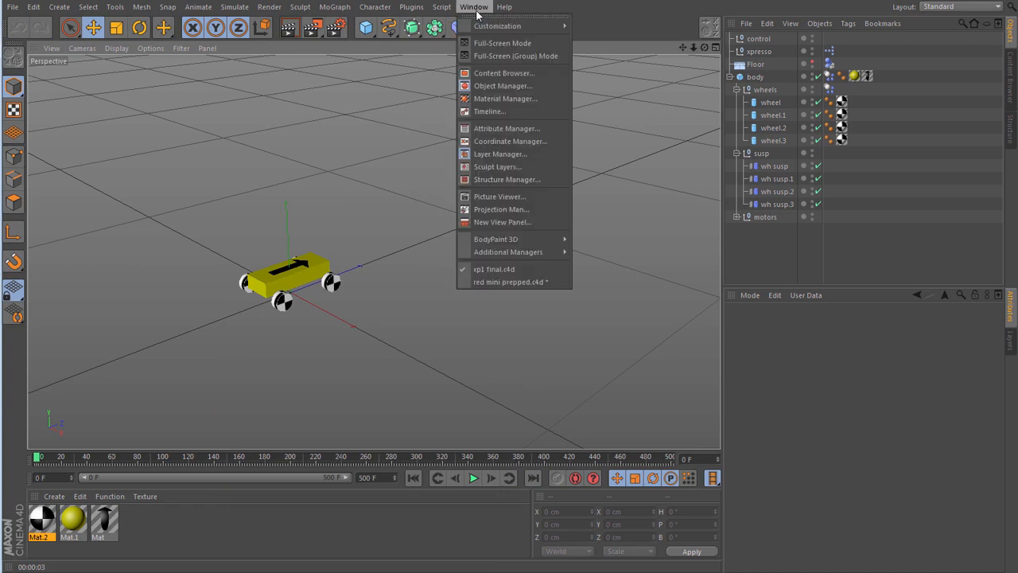
left_click(511, 281)
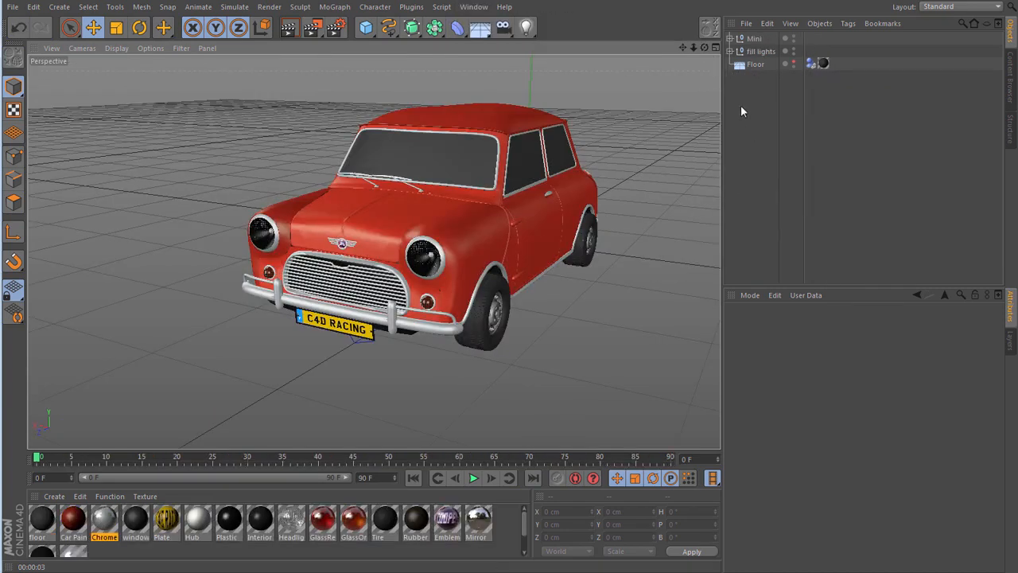
left_click(767, 23)
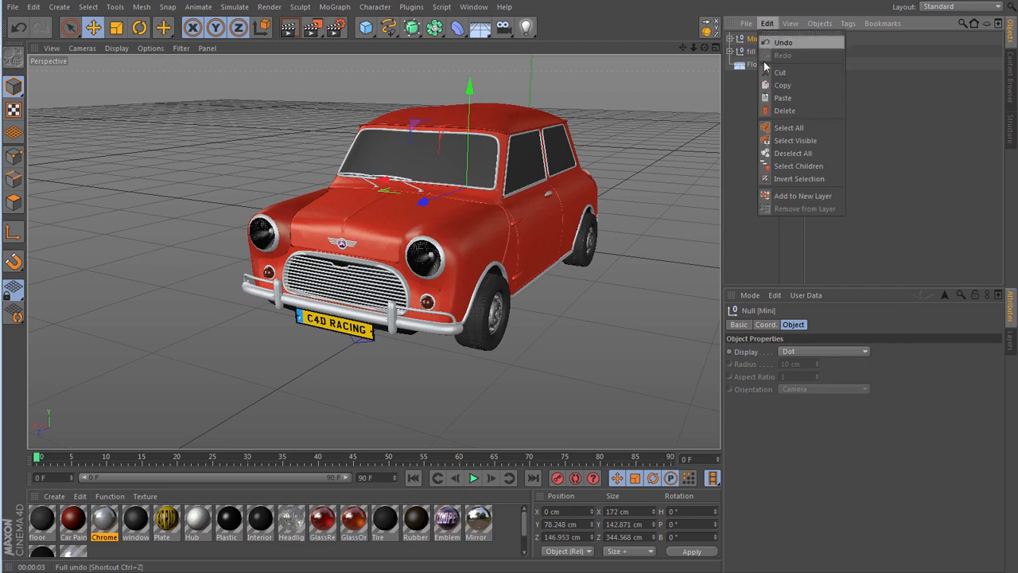
left_click(784, 85)
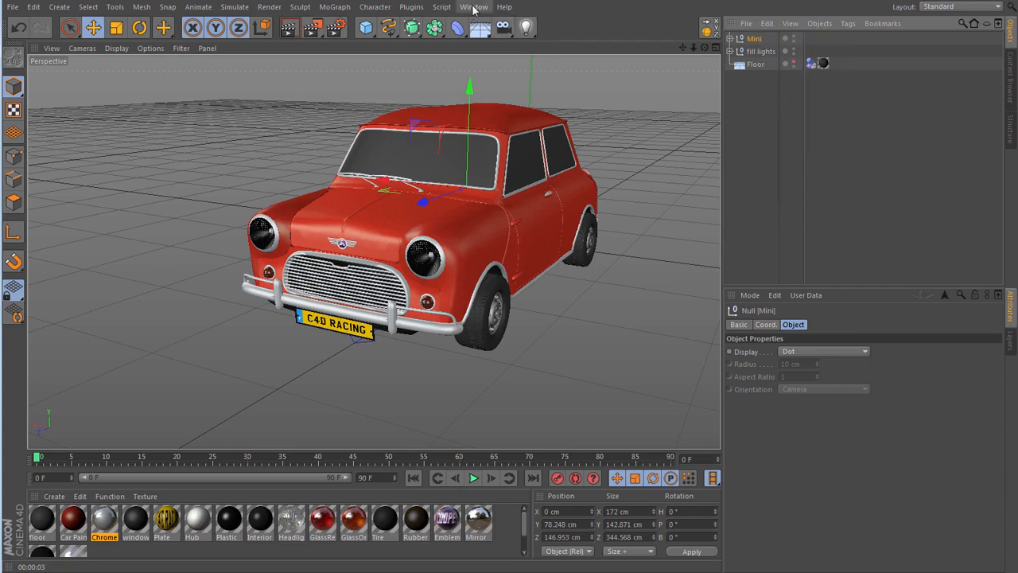
left_click(474, 6)
left_click(494, 269)
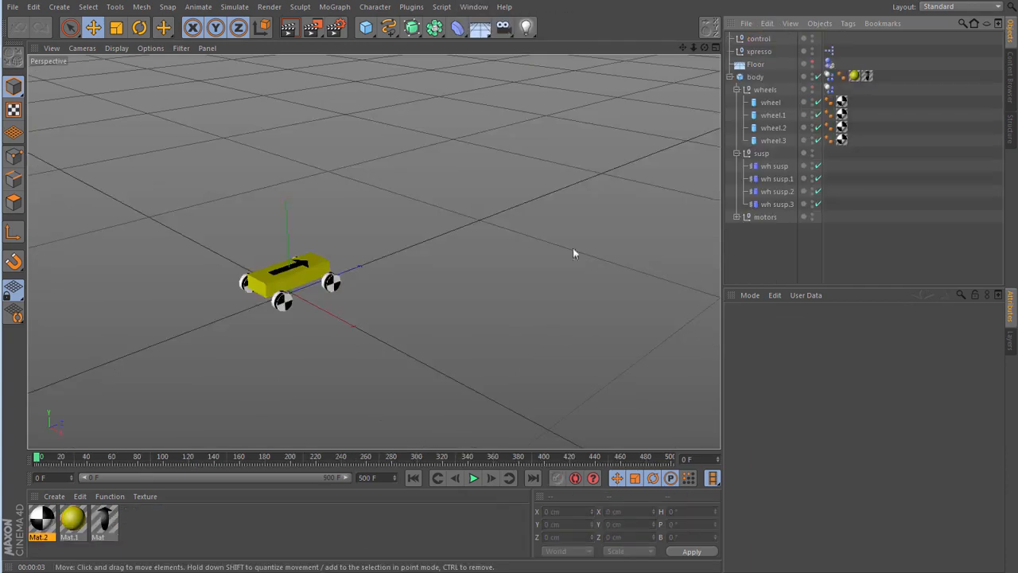
left_click(768, 24)
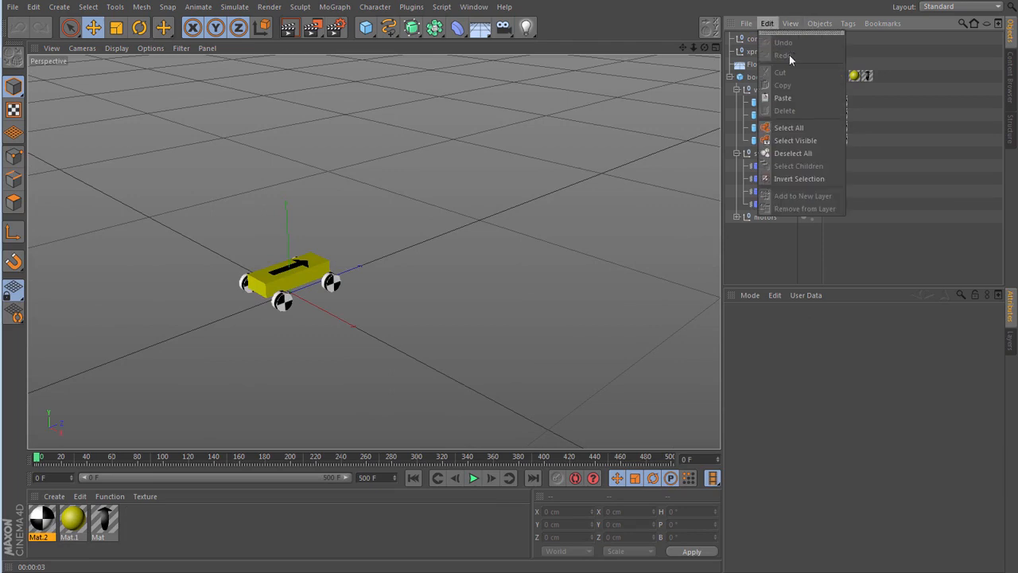
left_click(780, 99)
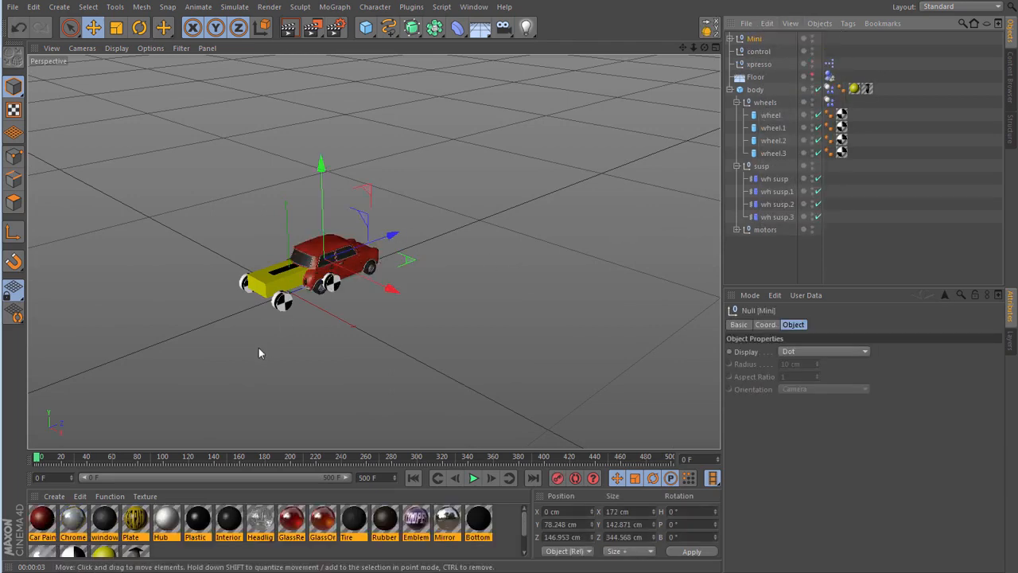
- In the Right view, move the Mini back along Z to about -16.3 cm, aligning its rear wheel with the rig's rear wheel
key("F3")
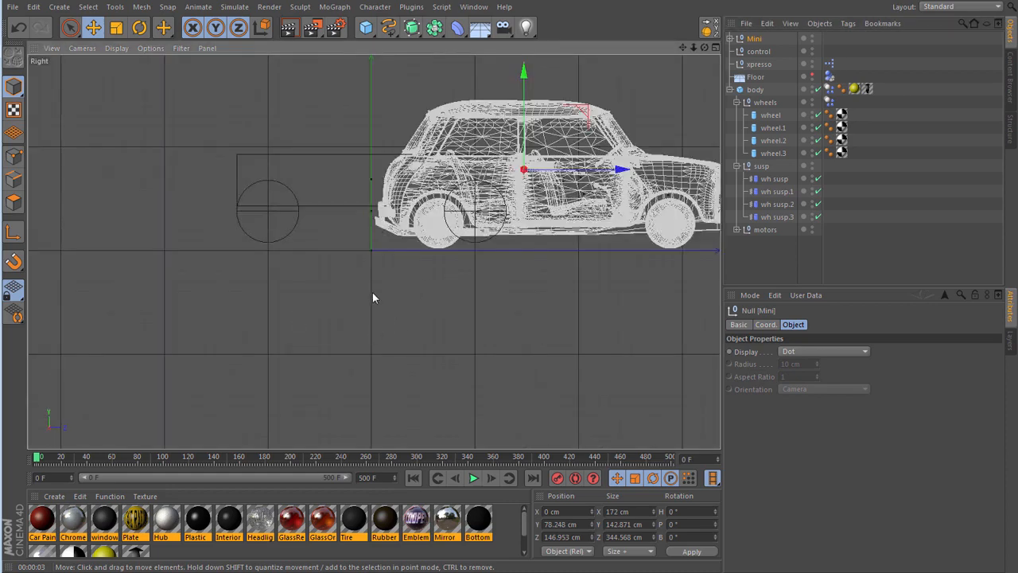
scroll(193, 253, "down", 1)
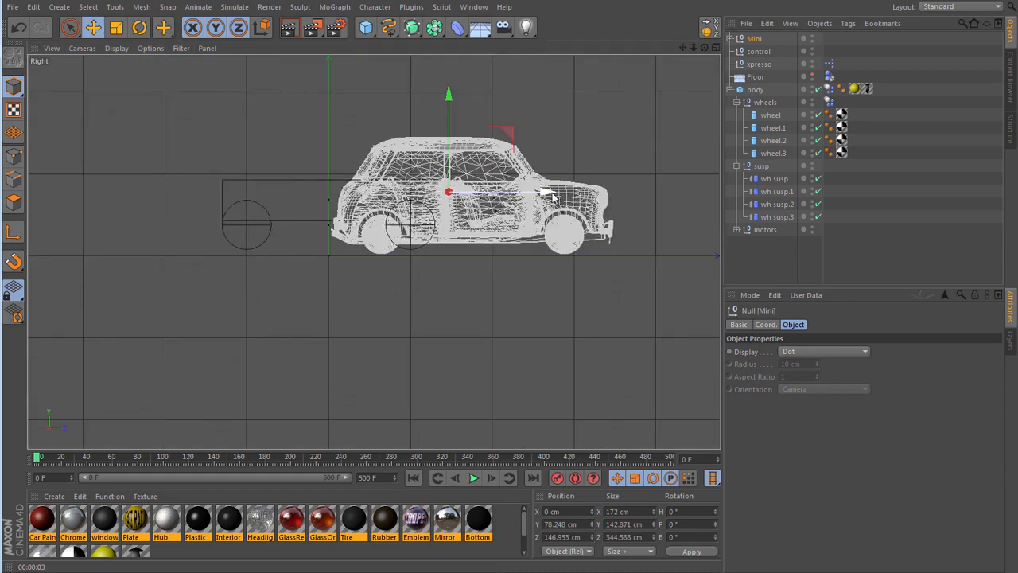
left_click_drag(546, 194, 414, 195)
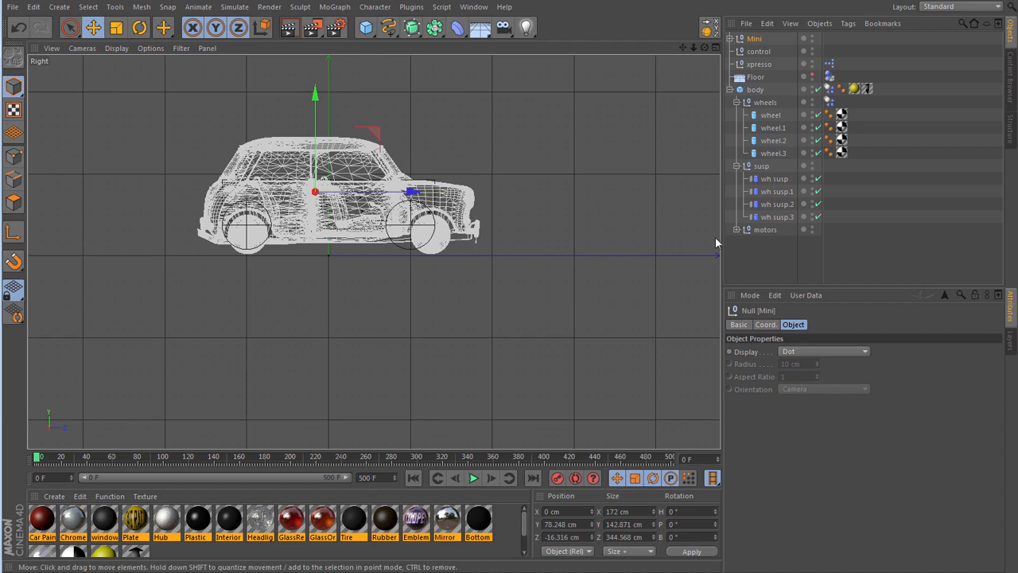
- Collapse the wheels and susp groups, and move wheels, susp and motors out of the body cube to the hierarchy's top level
left_click(737, 102)
left_click(737, 115)
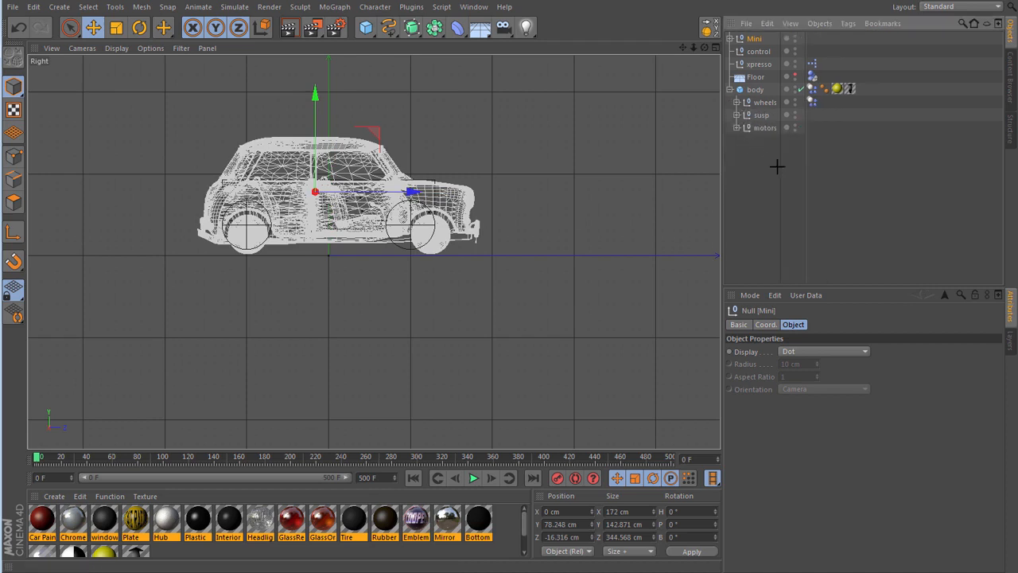
left_click_drag(778, 165, 746, 94)
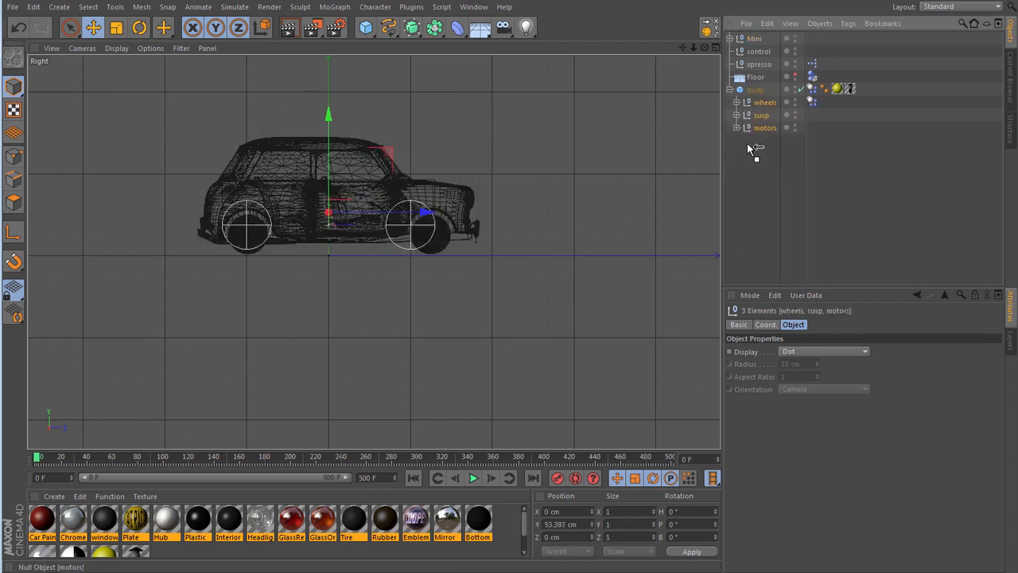
left_click_drag(749, 170, 748, 170)
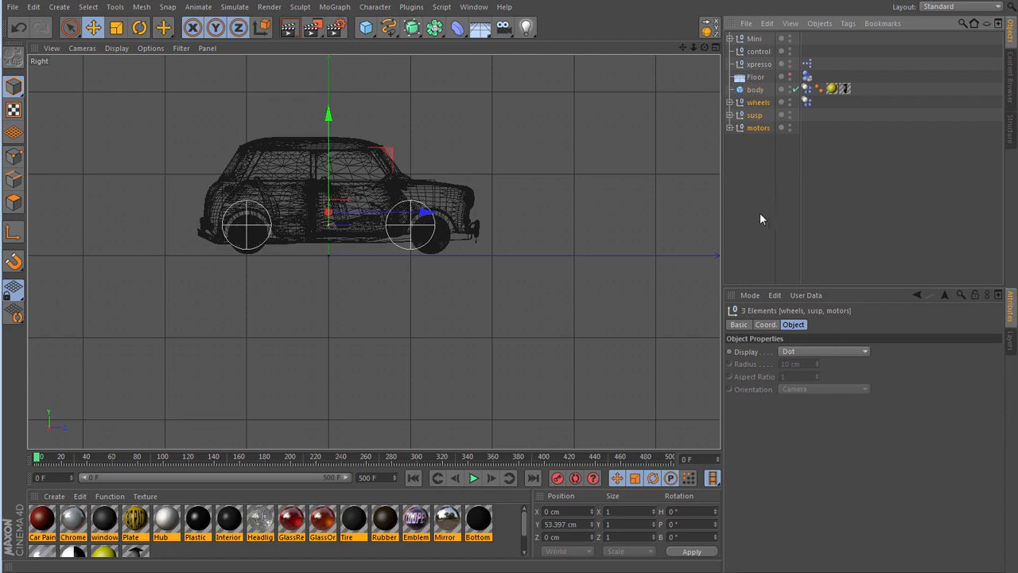
- Lengthen the body cube to about 317 cm and shift it along Z to about 14.7 cm to match the Mini's bodywork
left_click(757, 89)
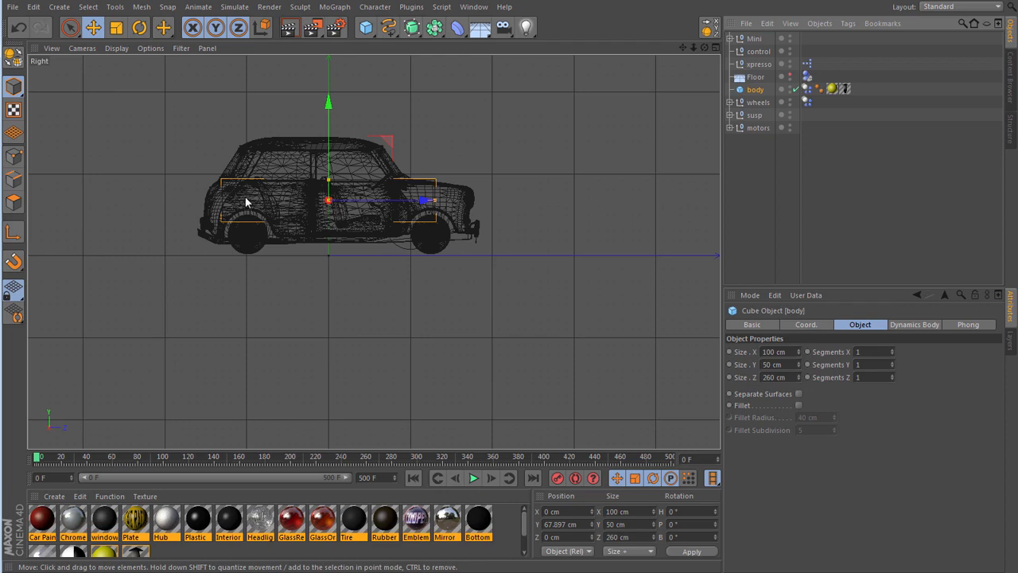
scroll(198, 156, "up", 5)
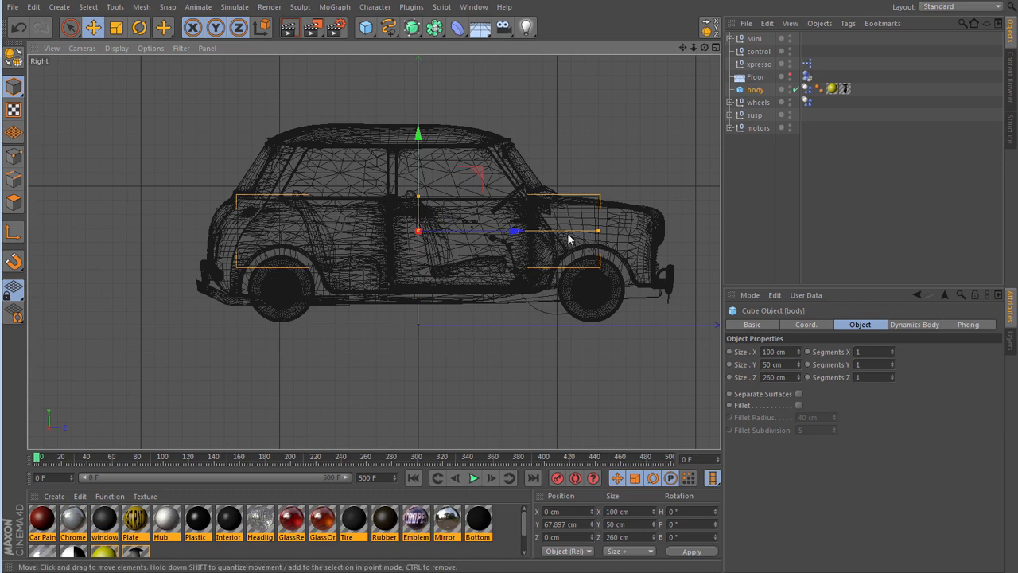
left_click_drag(599, 231, 619, 231)
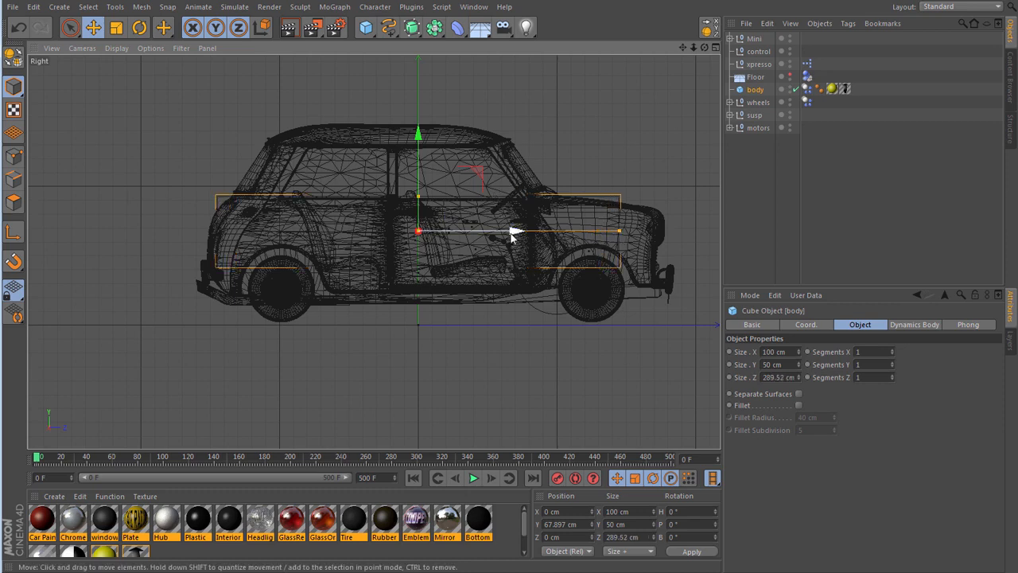
left_click_drag(515, 232, 540, 236)
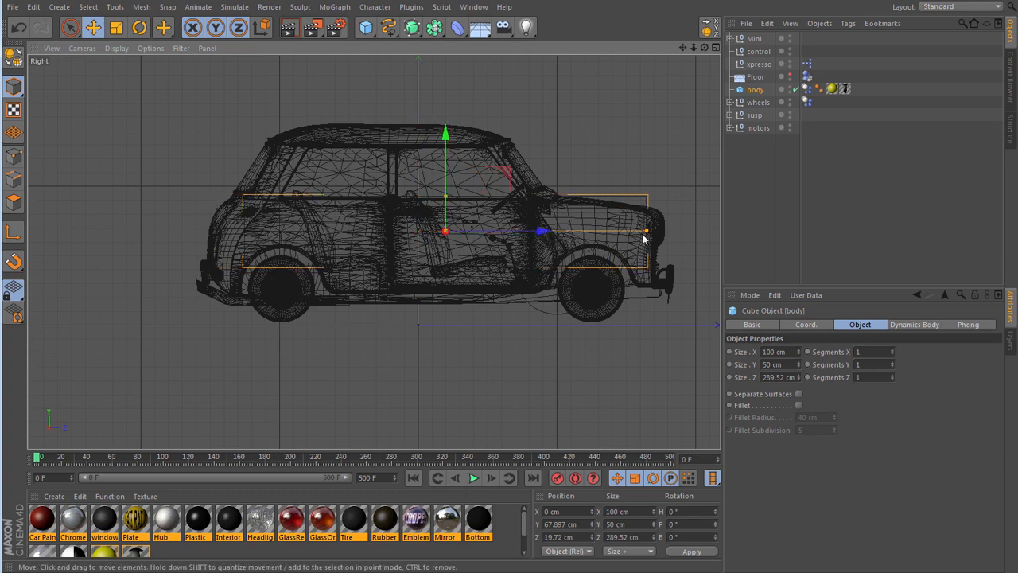
left_click_drag(648, 235, 657, 234)
left_click_drag(541, 232, 527, 232)
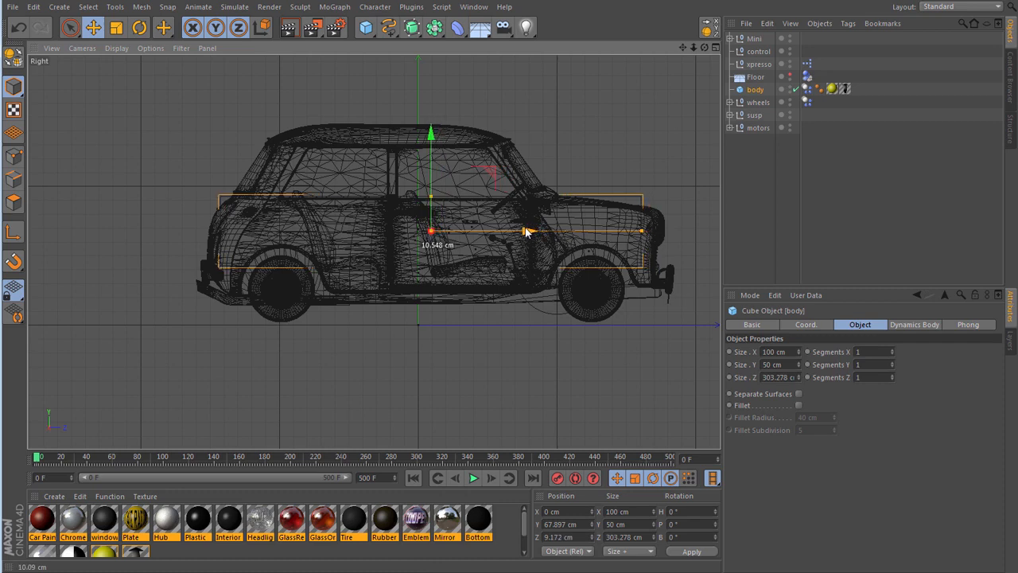
left_click_drag(643, 234, 652, 233)
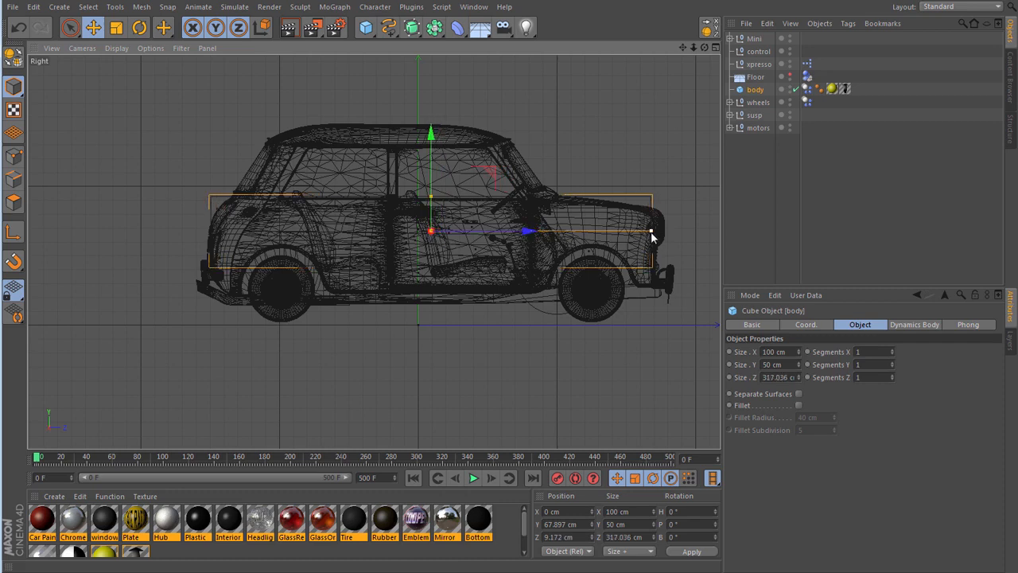
left_click_drag(533, 232, 540, 233)
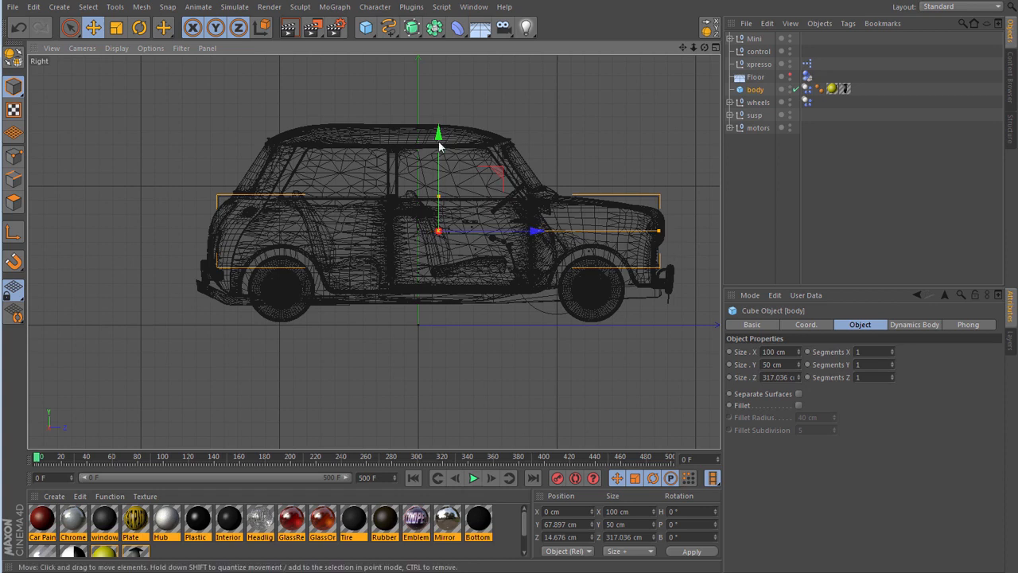
- Adjust the body cube's height to about 65 cm and lower it to a Y position of about 56.9 cm
left_click_drag(439, 199, 438, 184)
left_click_drag(439, 137, 439, 144)
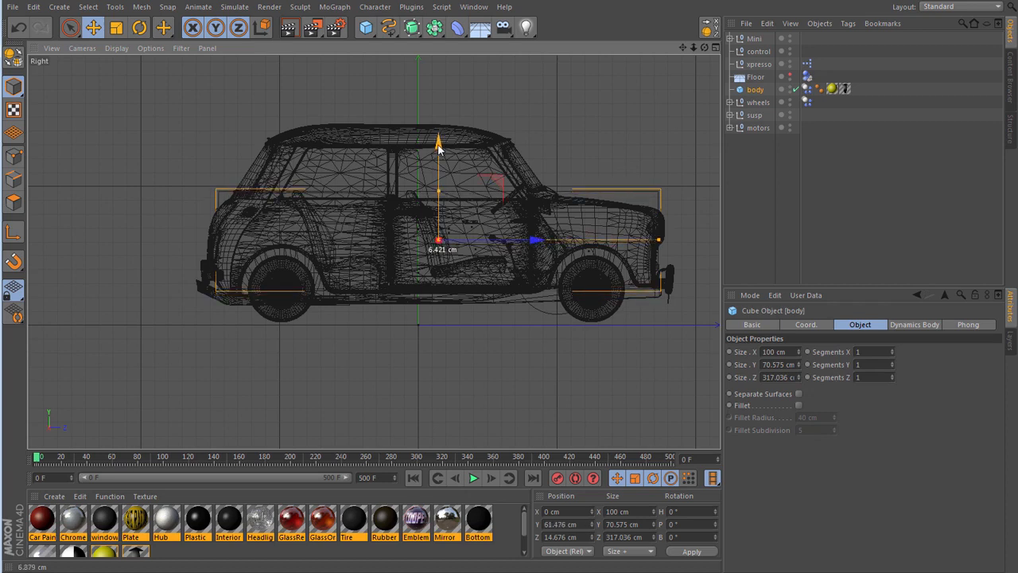
left_click_drag(440, 192, 440, 196)
left_click_drag(440, 145, 442, 156)
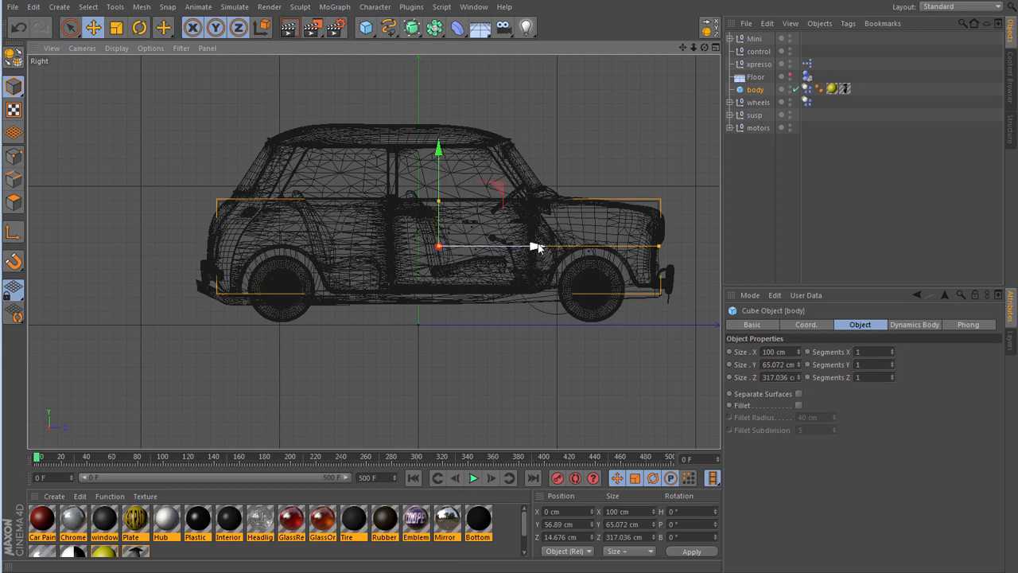
- Shift the body cube back along Z to about 11 cm, return to the Perspective view and clear the selection
left_click_drag(537, 248, 533, 248)
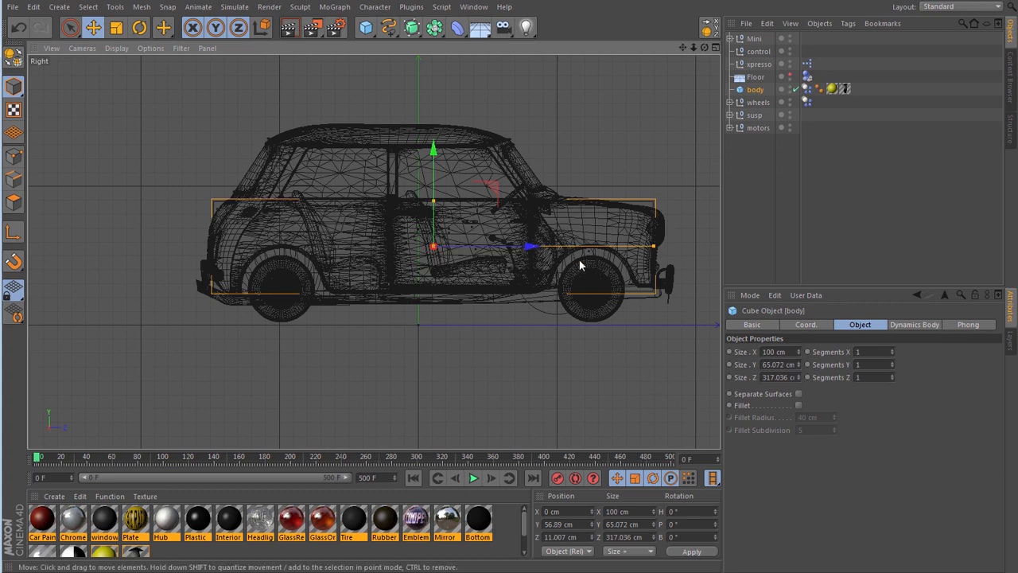
key("F1")
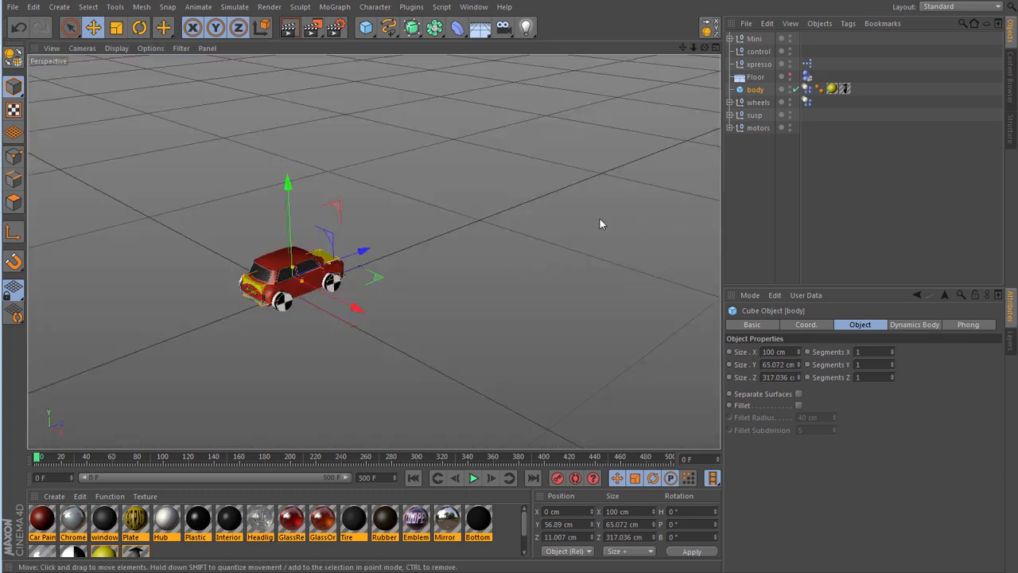
left_click(763, 188)
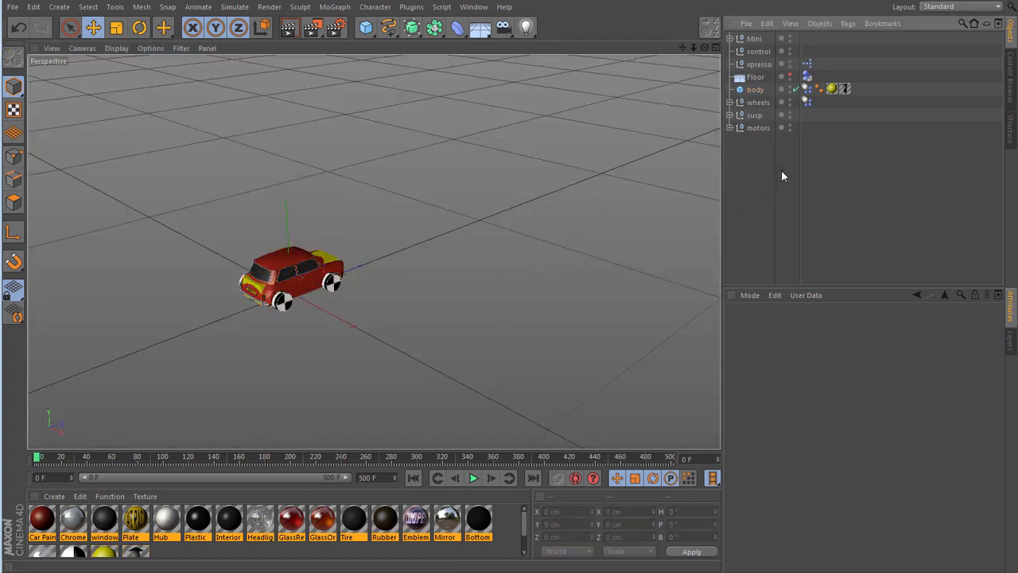
- Expand the rig's wheels group and rename the body cube as "dyn body"
left_click(730, 103)
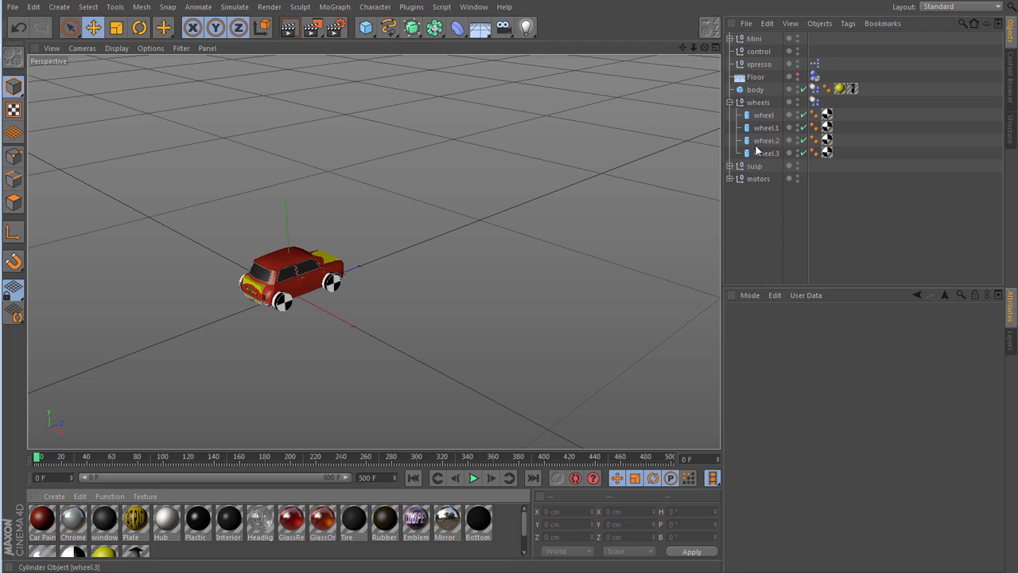
left_click(755, 90)
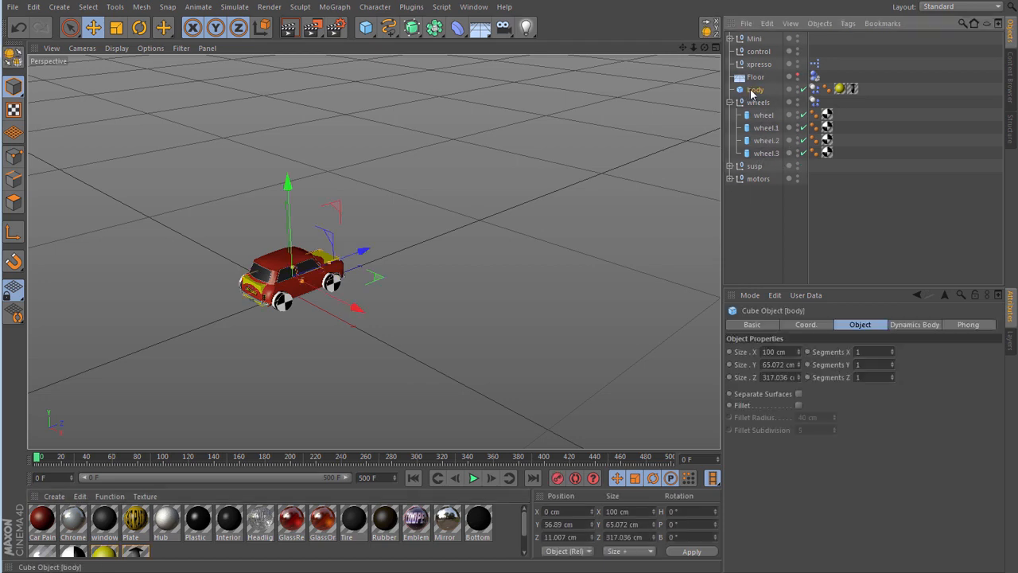
key("Left")
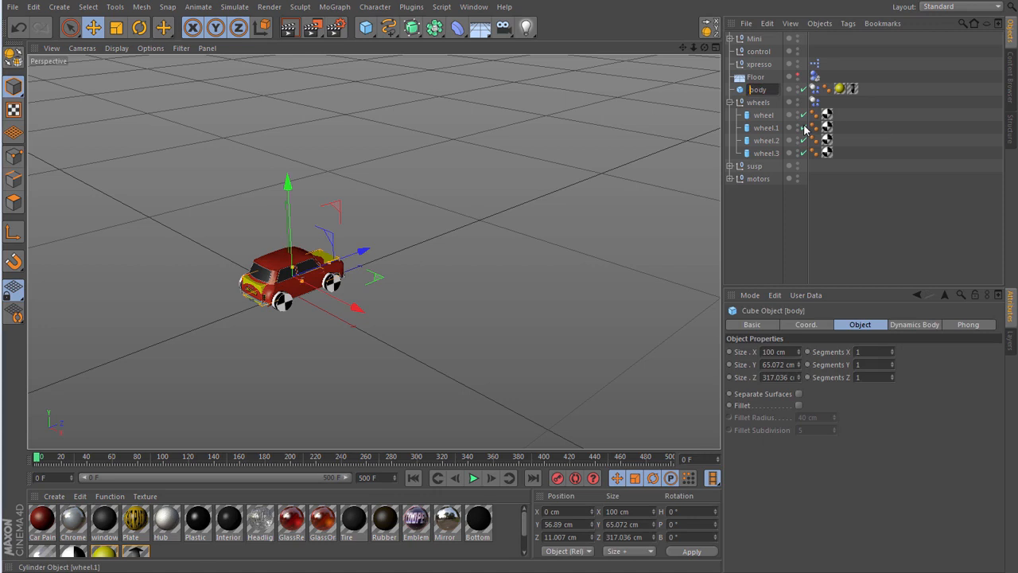
type("dyn")
key("Down")
key("Down")
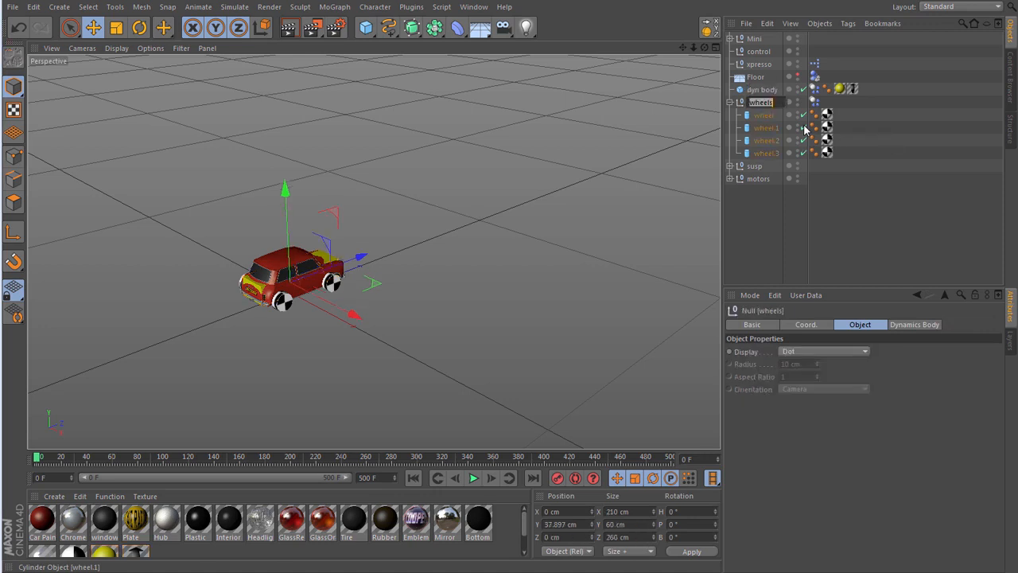
- Add the prefix "dyn" to the four rig wheels, naming them dyn wheel, dyn wheel.1, dyn wheel.2 and dyn wheel.3
key("Left")
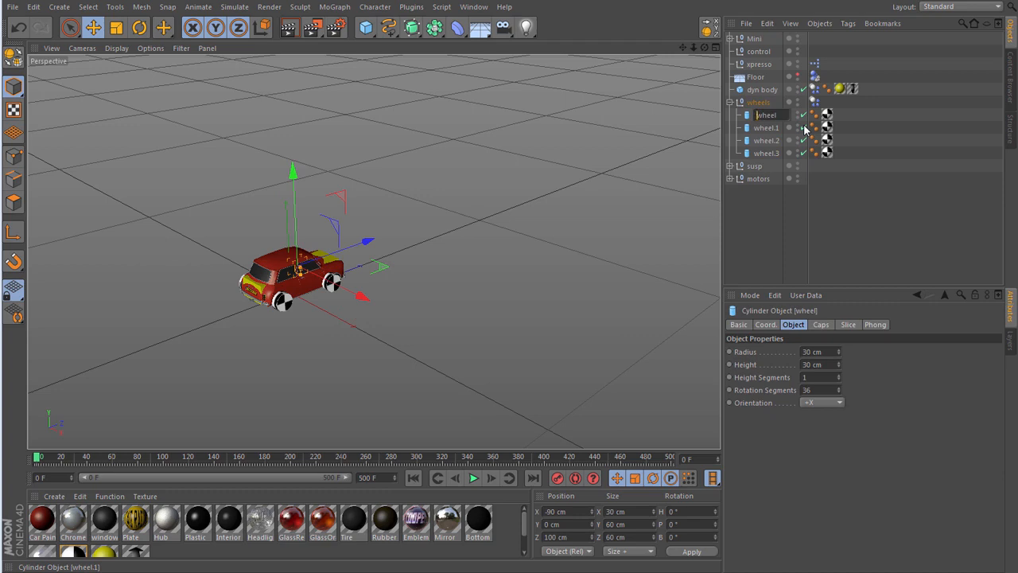
type("dyn")
key("Down")
key("Left")
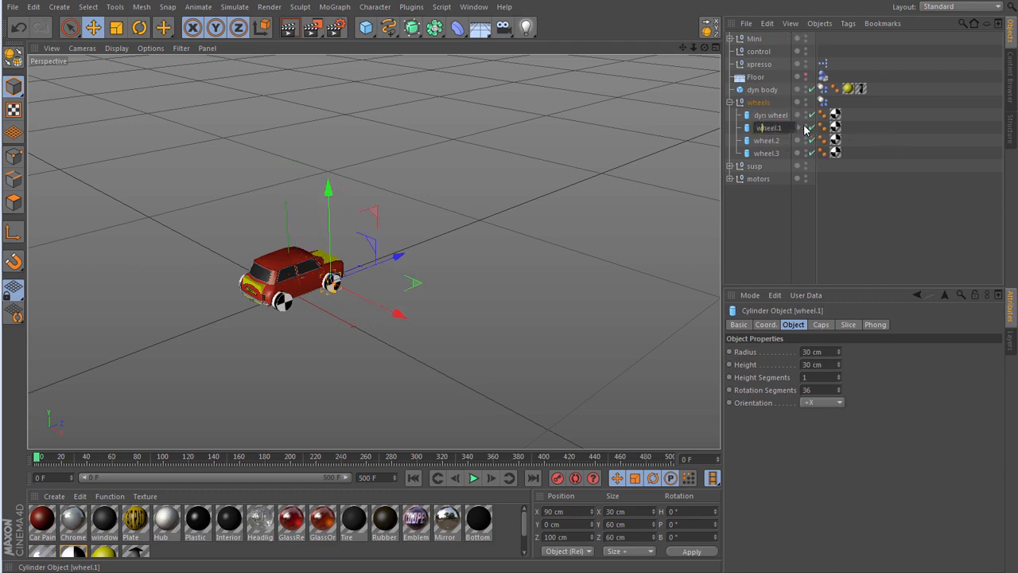
type("dyn")
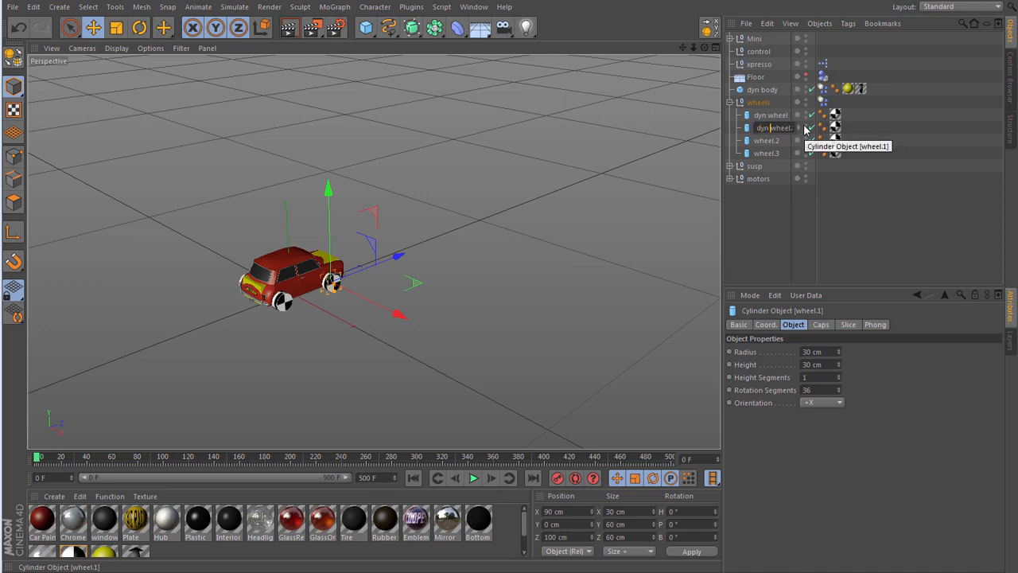
key("Down")
key("Left")
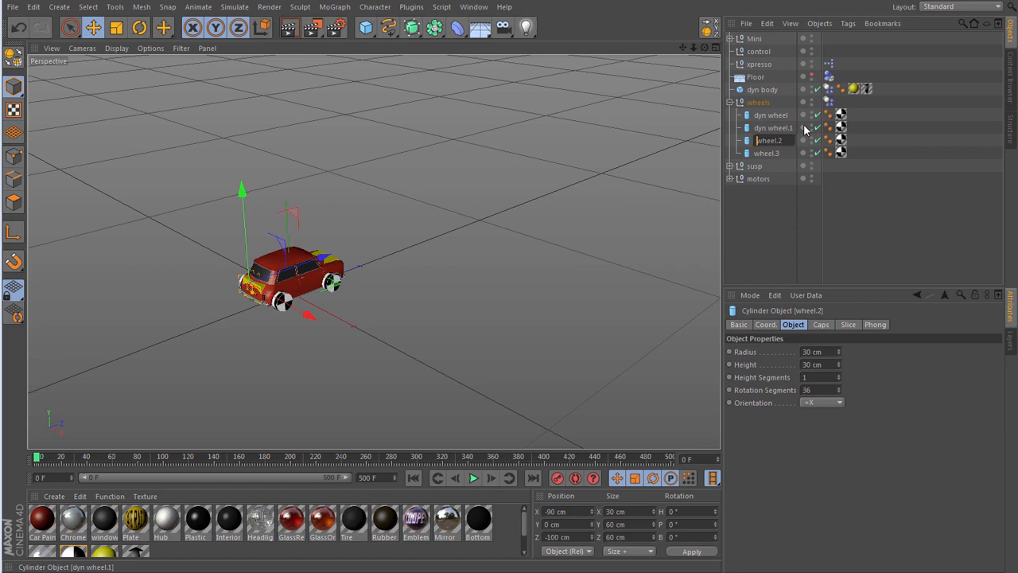
type("dyn")
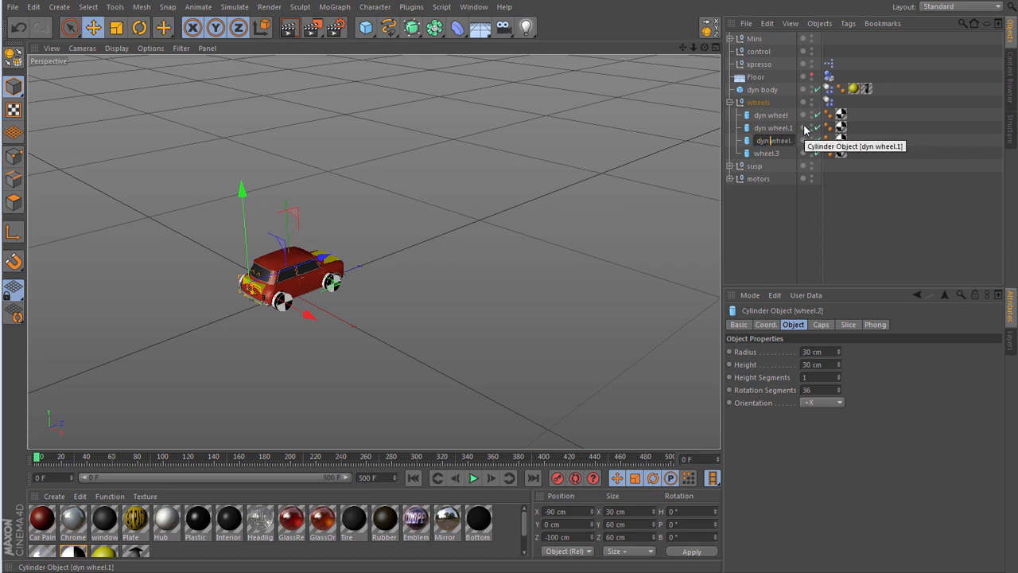
key("Down")
key("Left")
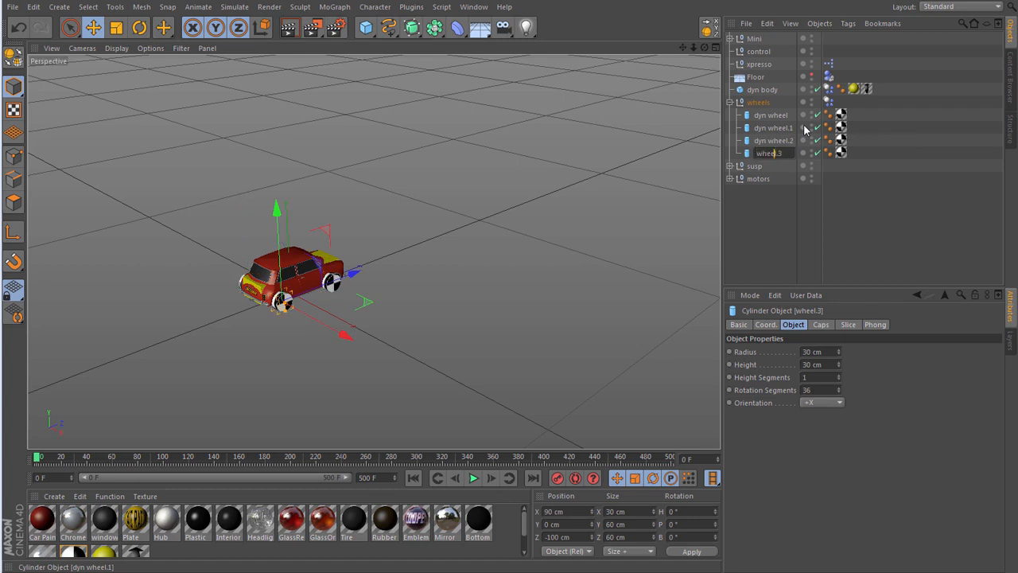
type("dyn")
key("Return")
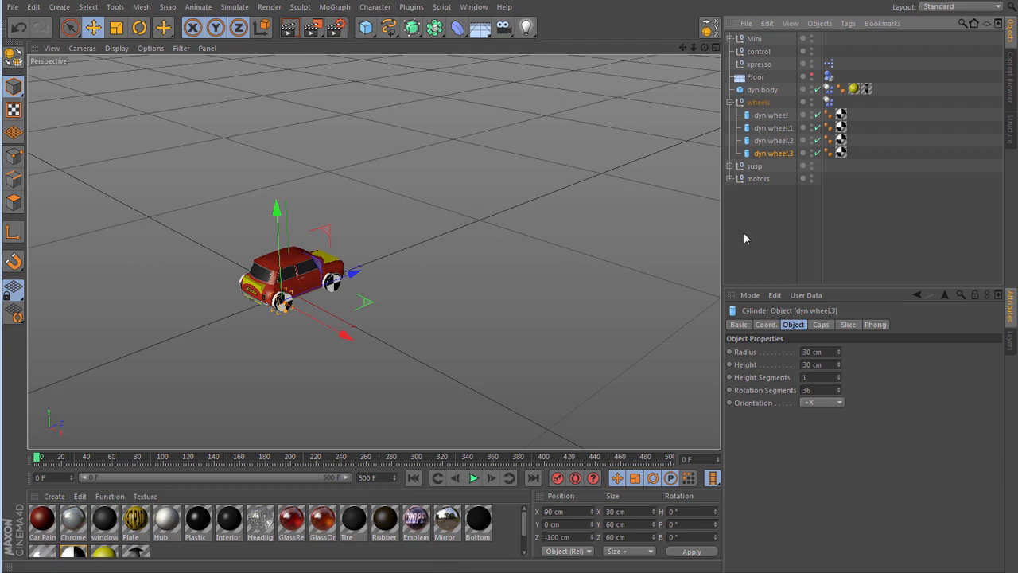
- Check the Mini's FLwheel size and set all four dyn wheel cylinders to a height of 22 cm and a radius of 24 cm
left_click(730, 38)
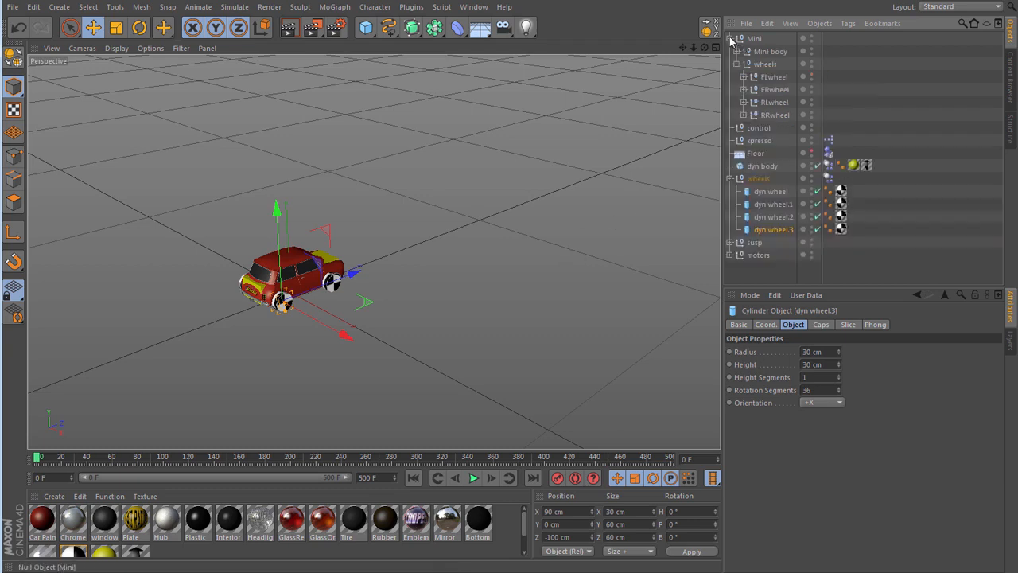
left_click(768, 77)
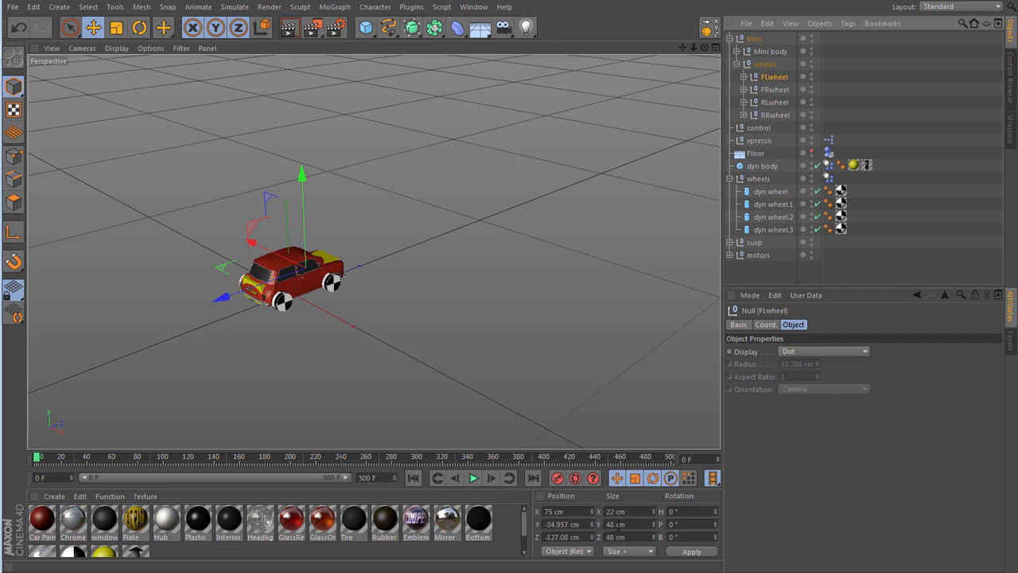
left_click(773, 191)
left_click(781, 230, "shift")
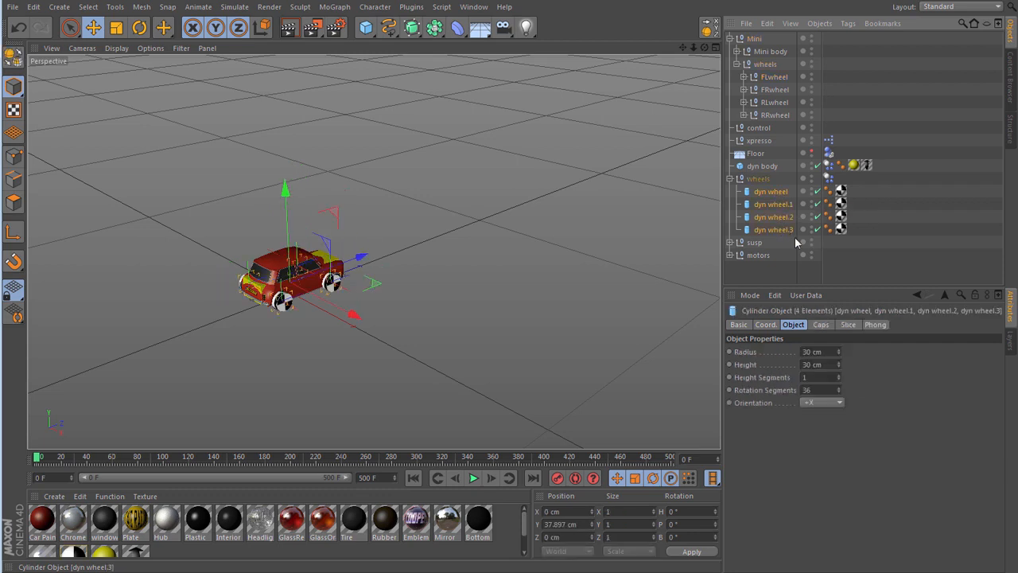
left_click(812, 364)
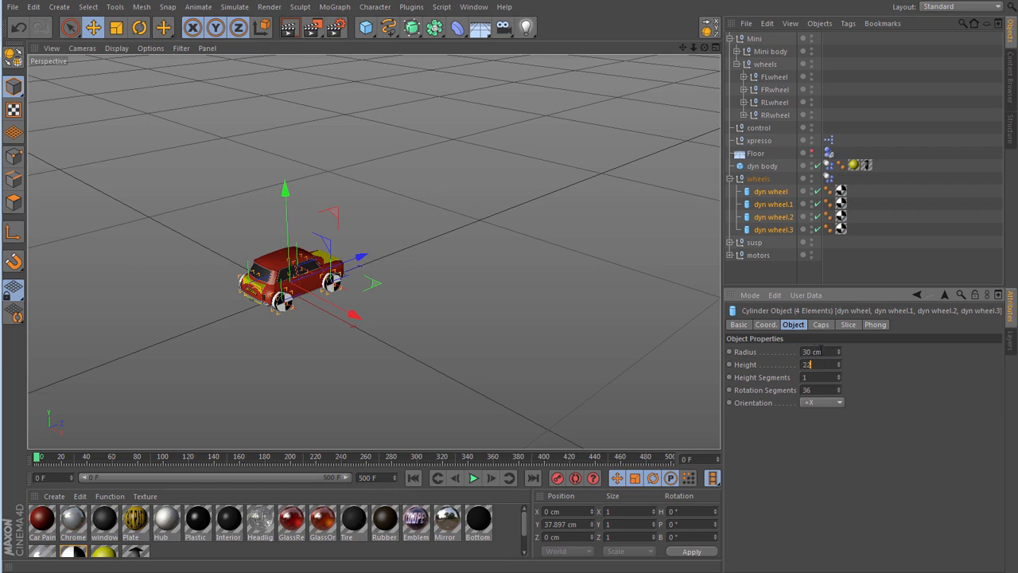
type("22")
left_click(819, 351)
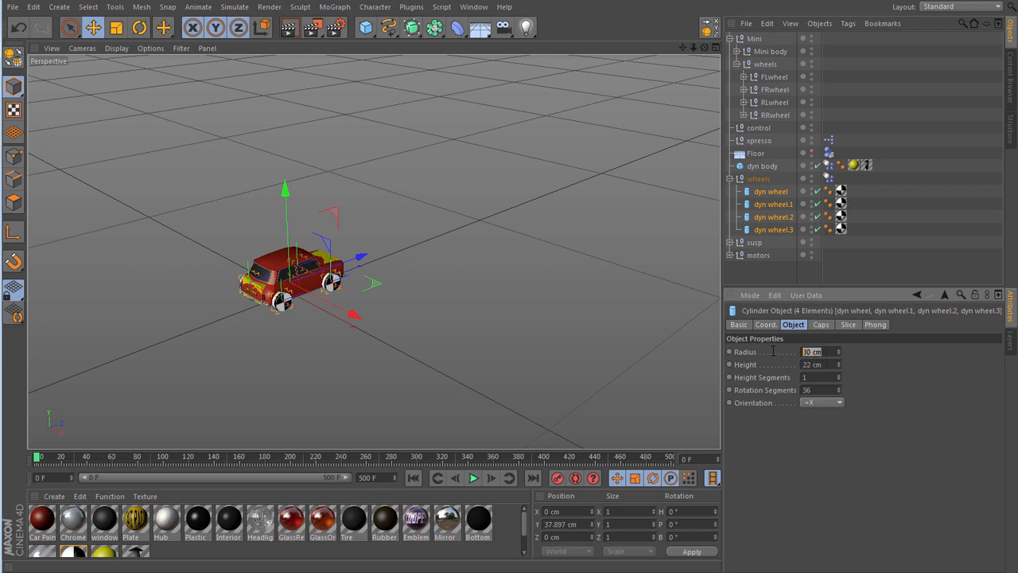
type("24")
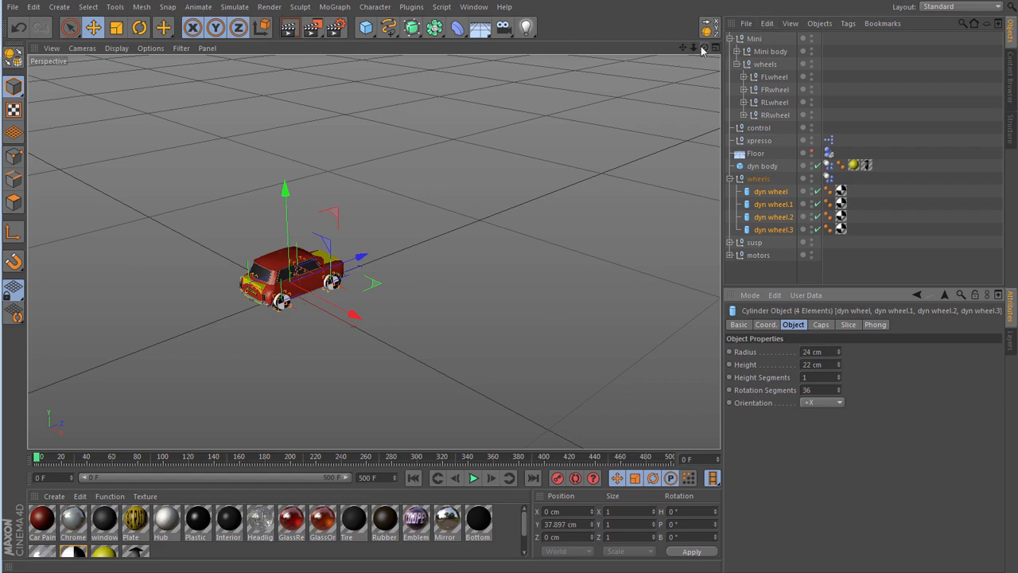
- Transfer dyn wheel to the position of the Mini's FLwheel, with scale and rotation disabled
left_click_drag(705, 47, 684, 43)
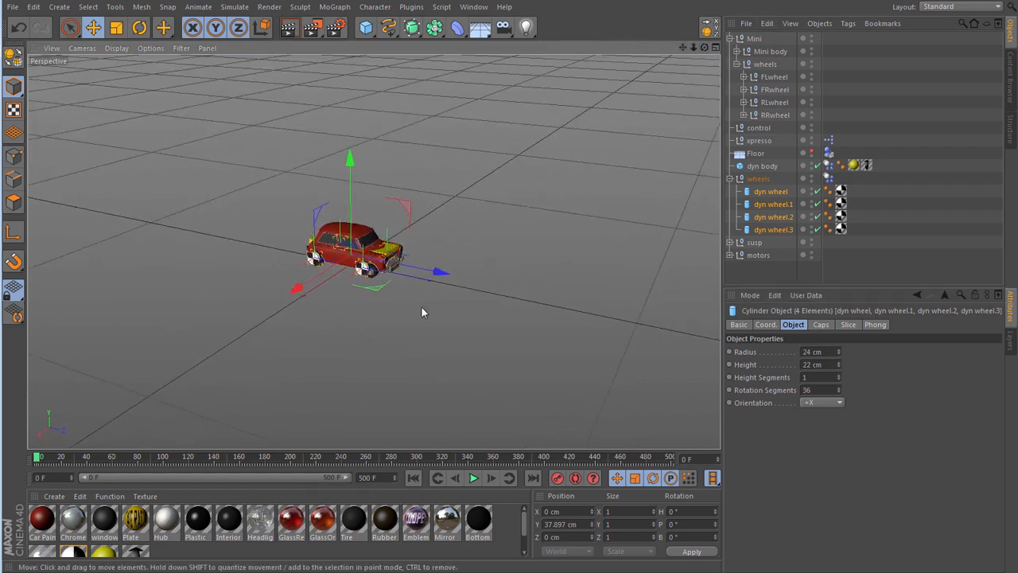
scroll(362, 274, "up", 6)
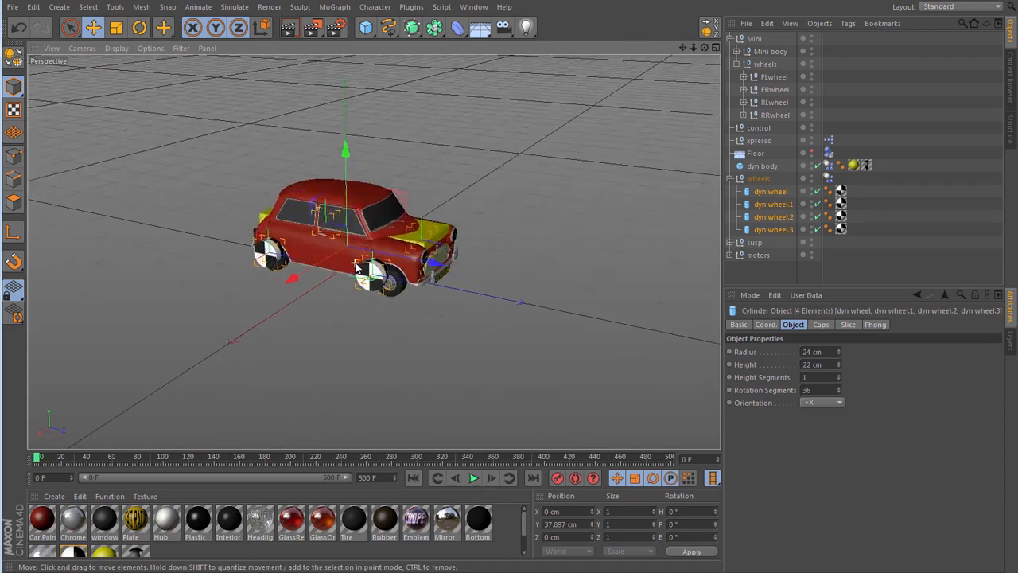
scroll(356, 267, "up", 1)
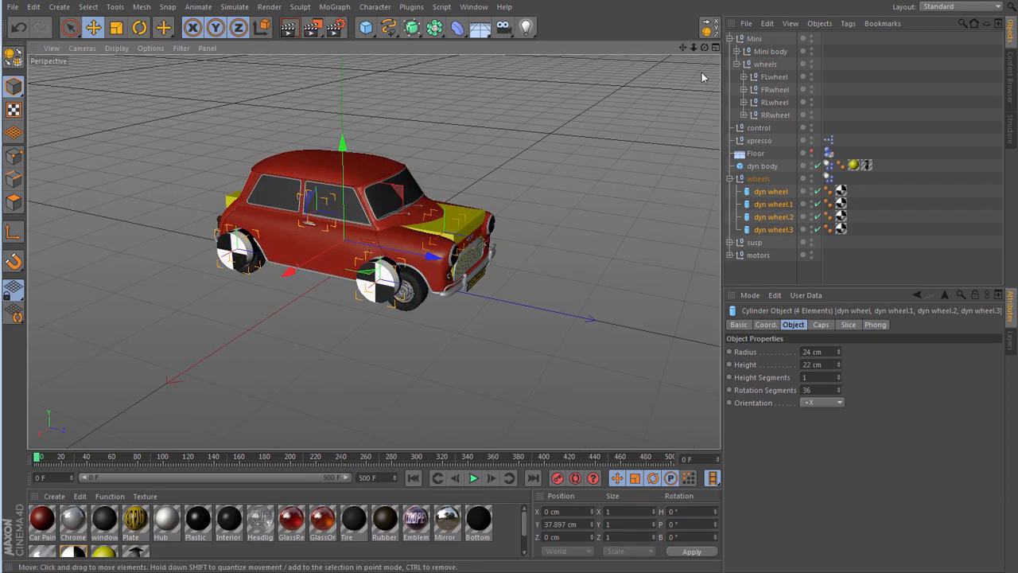
left_click(849, 272)
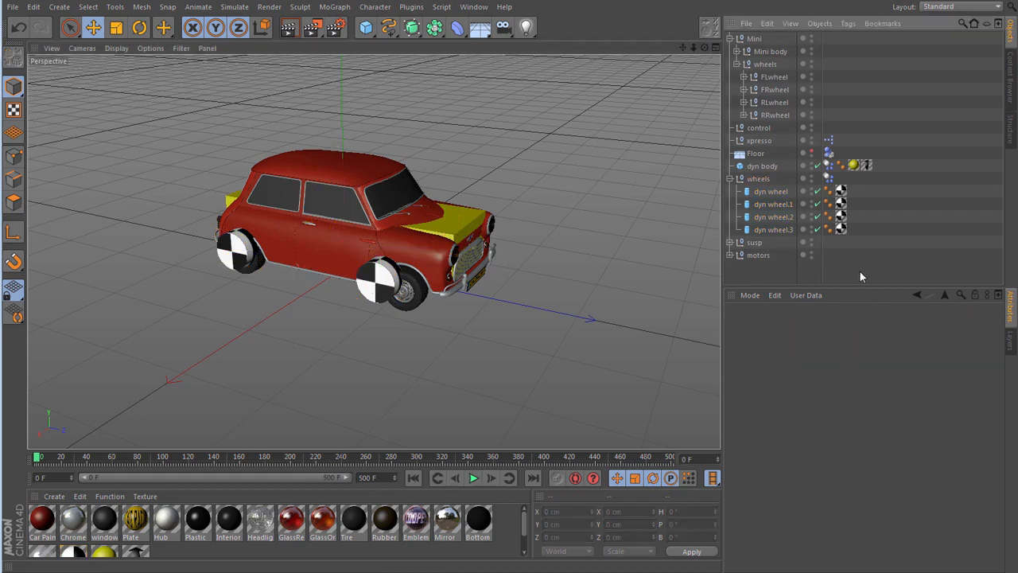
left_click(759, 195)
left_click(710, 35)
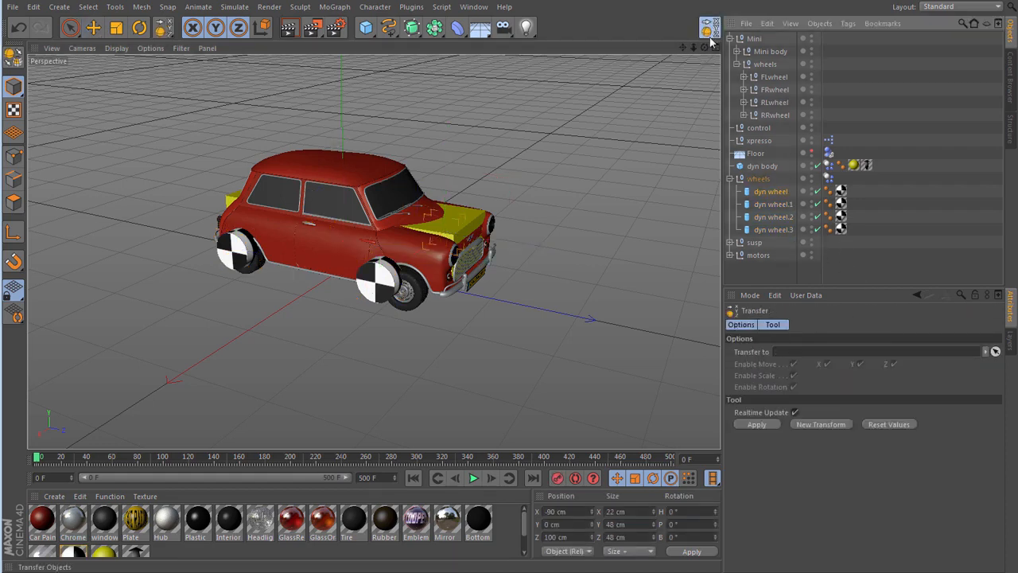
left_click(995, 351)
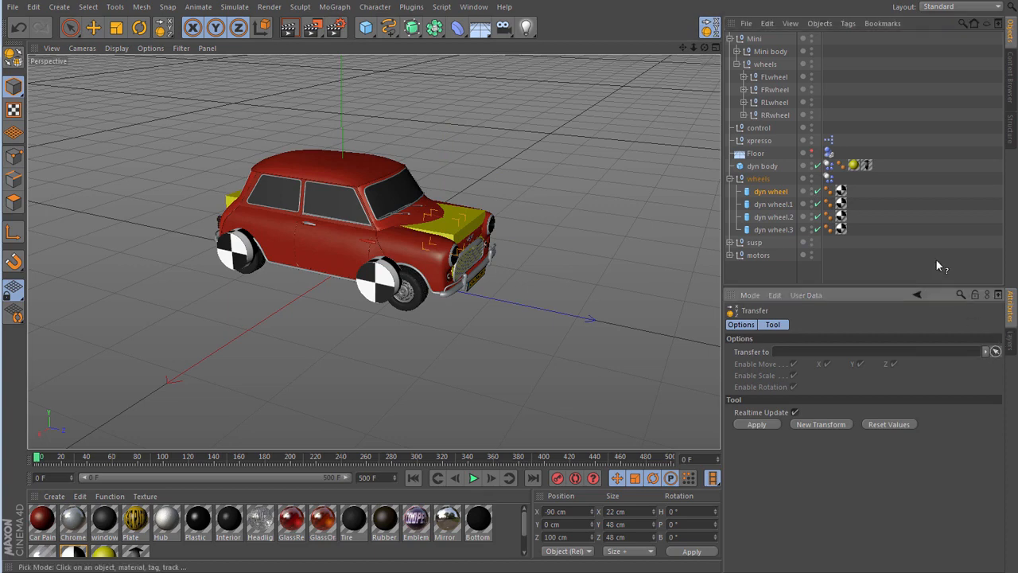
left_click(767, 76)
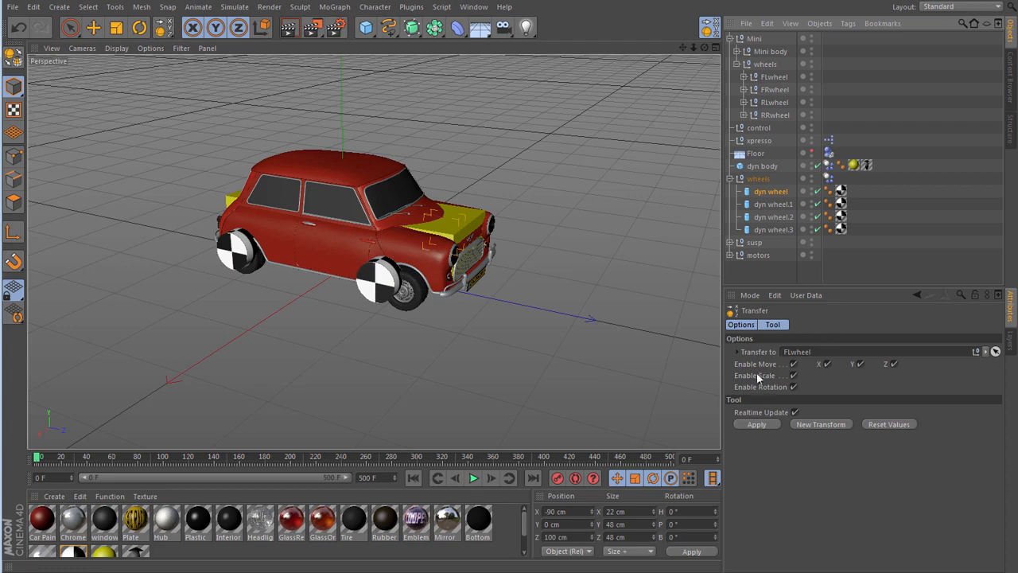
left_click(793, 375)
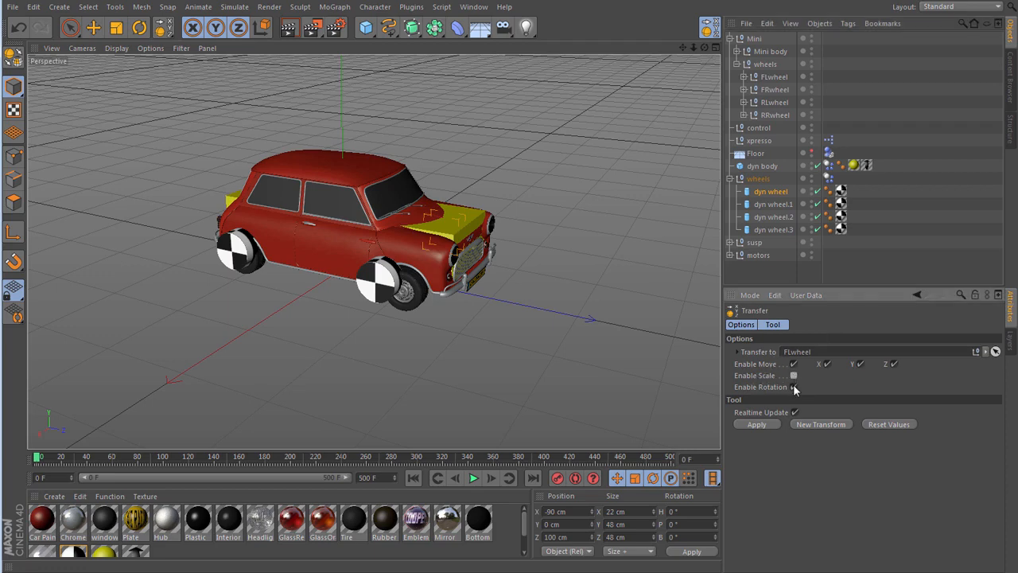
left_click(793, 387)
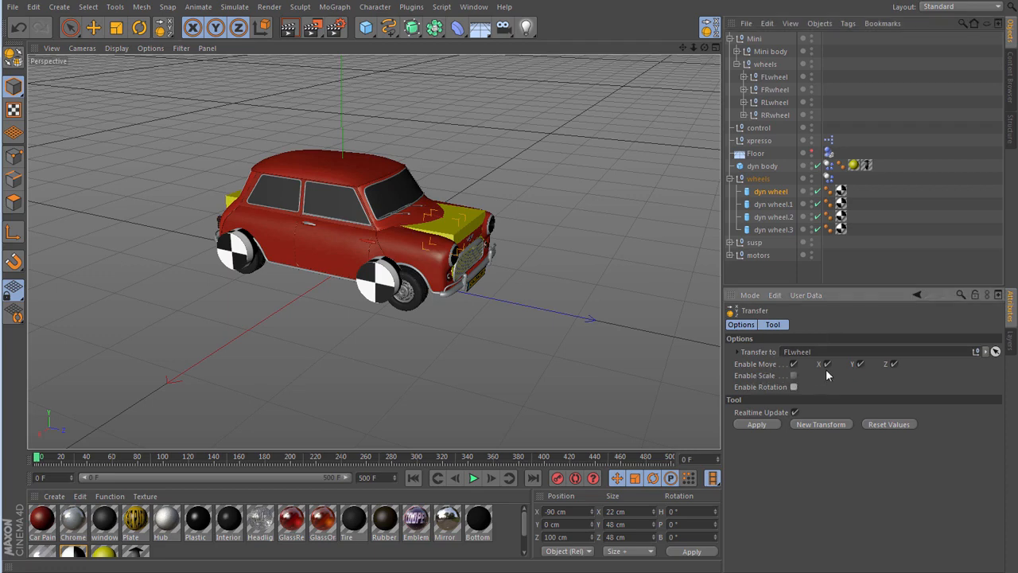
left_click(755, 424)
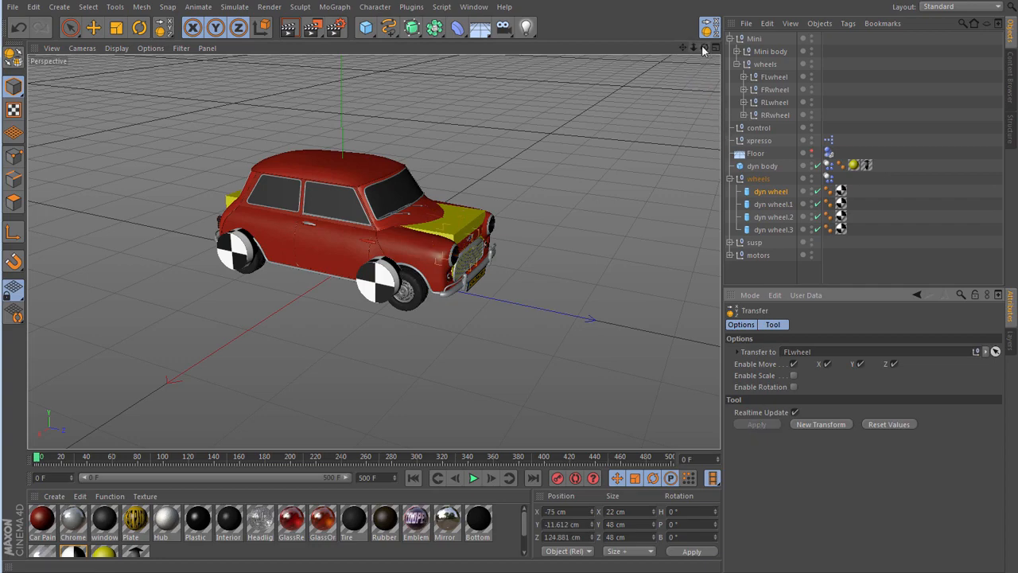
- Transfer dyn wheel.1 to the position of the Mini's FRwheel
left_click_drag(705, 48, 681, 18)
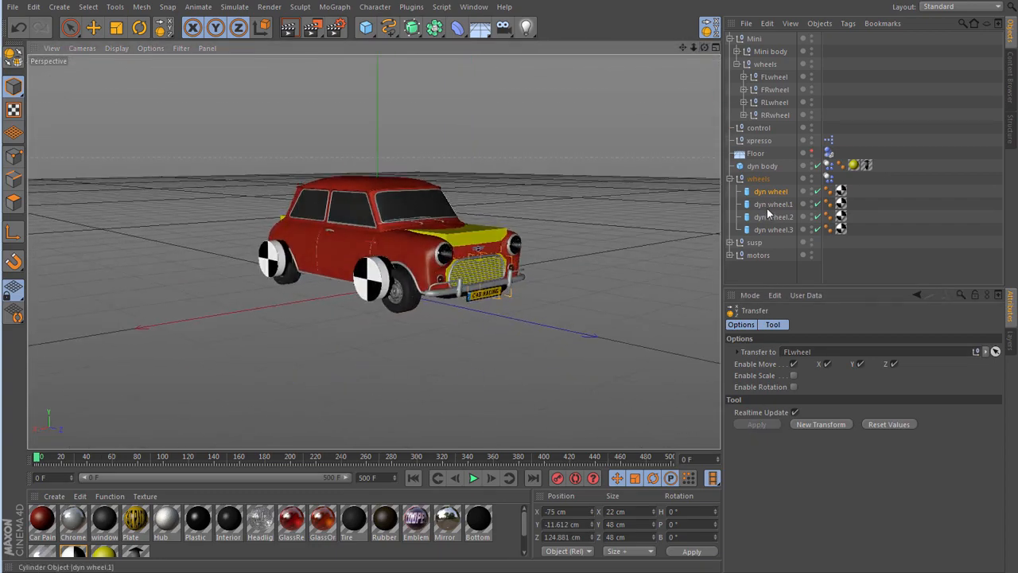
left_click(767, 205)
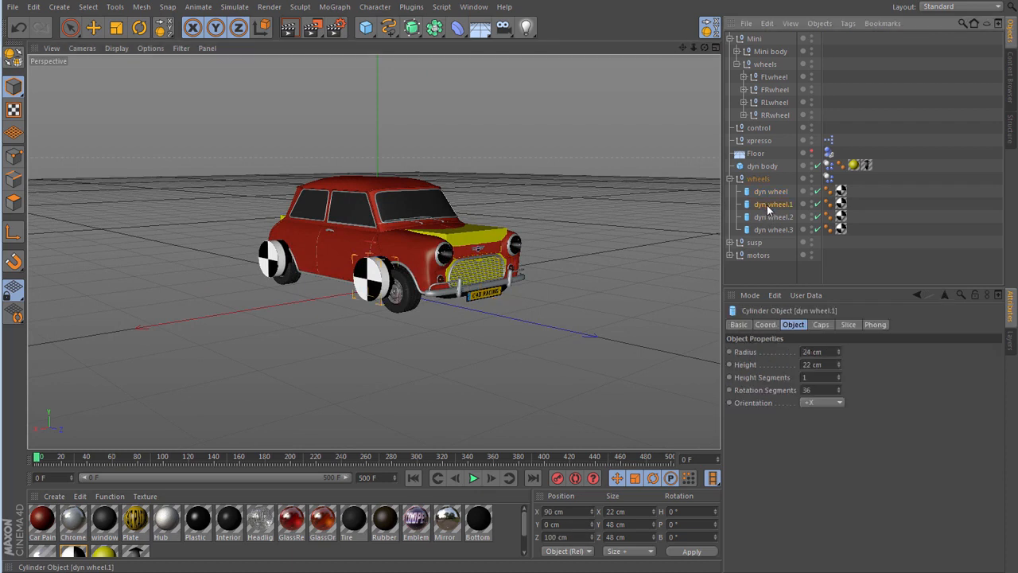
left_click(714, 29)
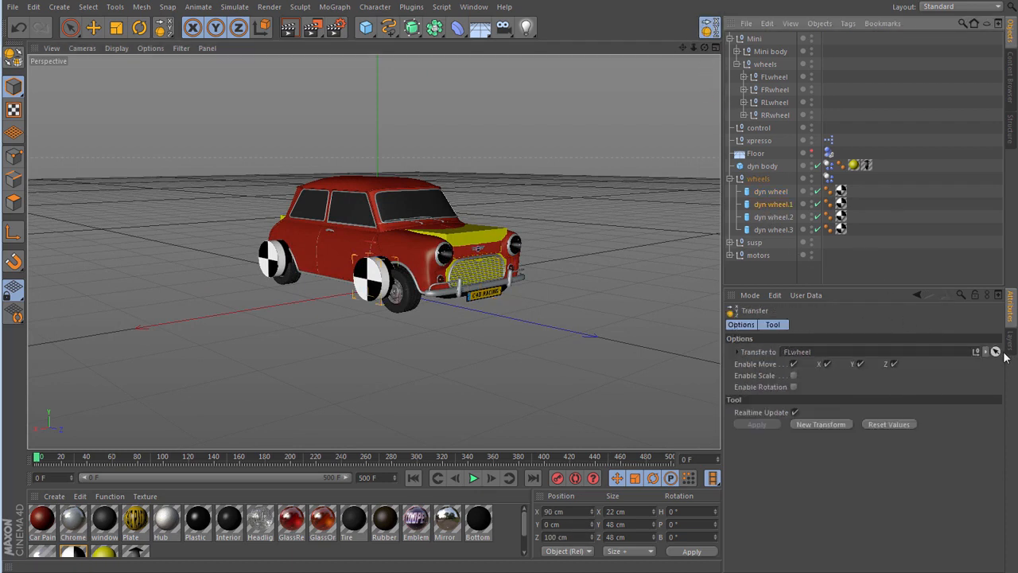
left_click(996, 352)
left_click(775, 89)
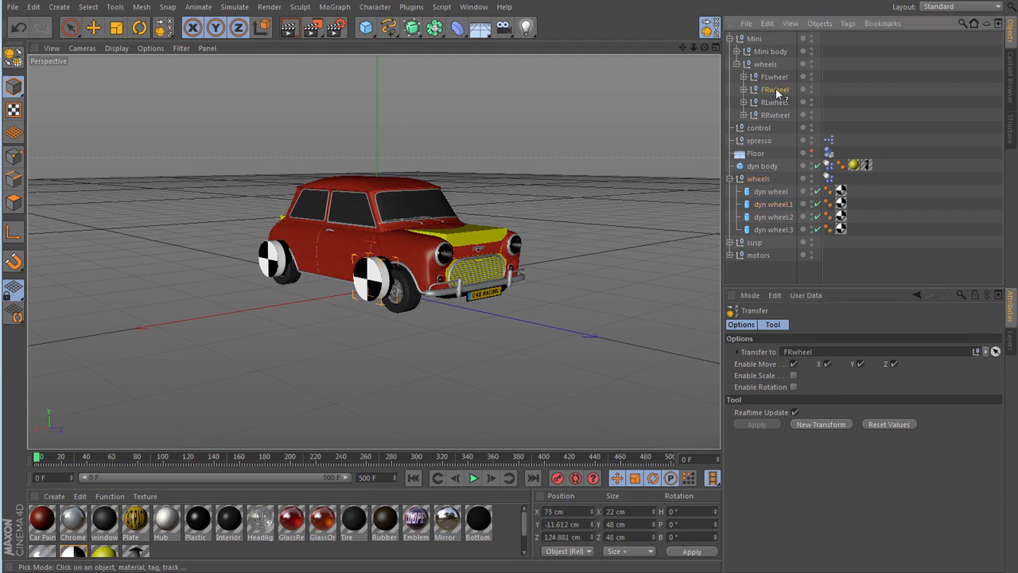
- Transfer dyn wheel.2 to the position of the Mini's RLwheel
left_click(771, 217)
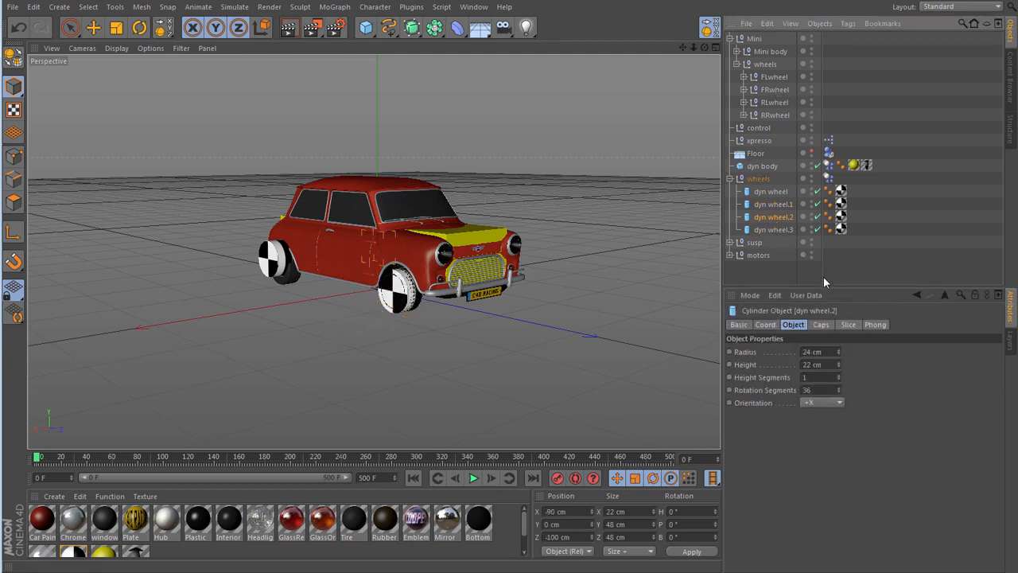
left_click(707, 27)
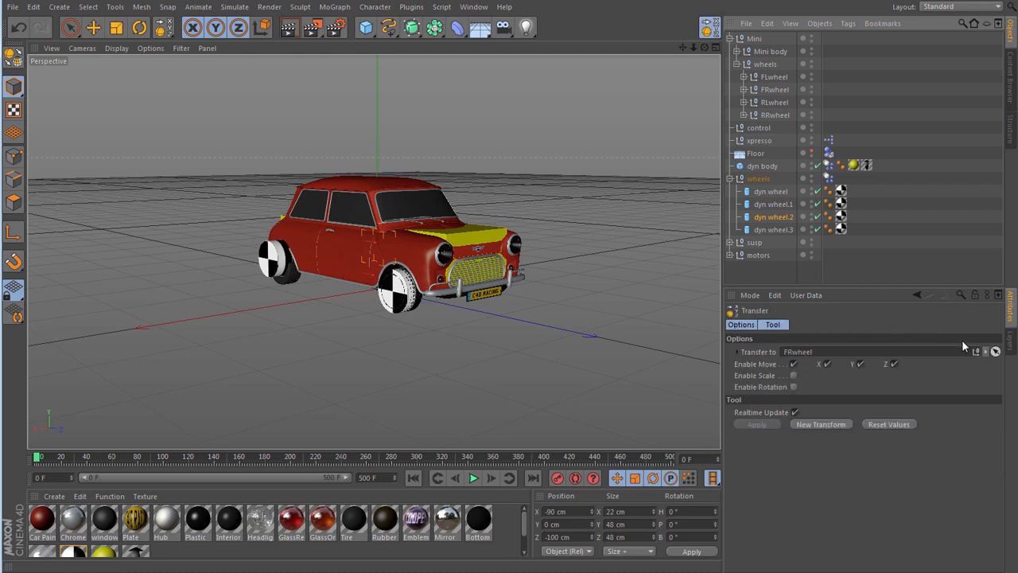
left_click(996, 352)
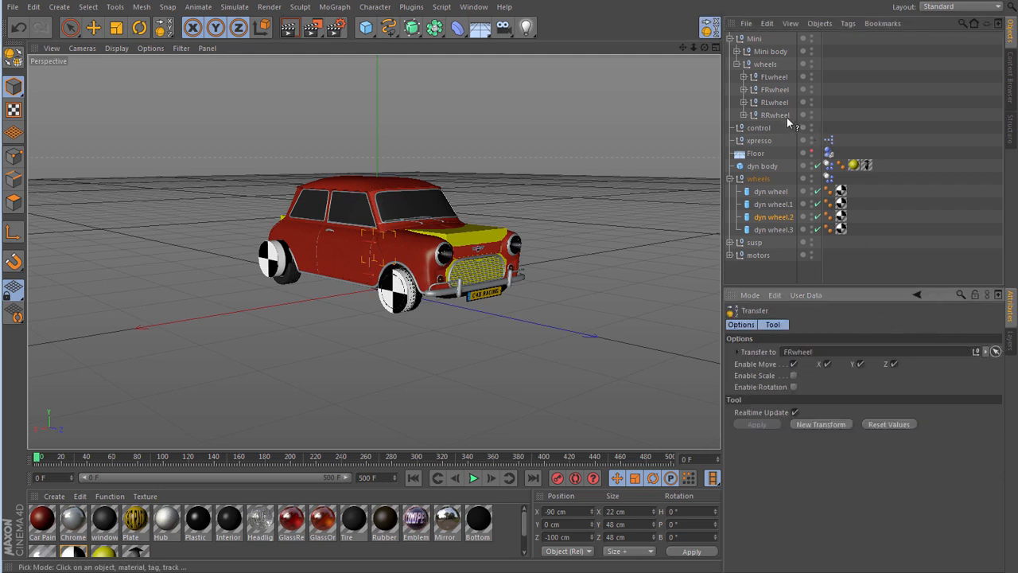
left_click(768, 104)
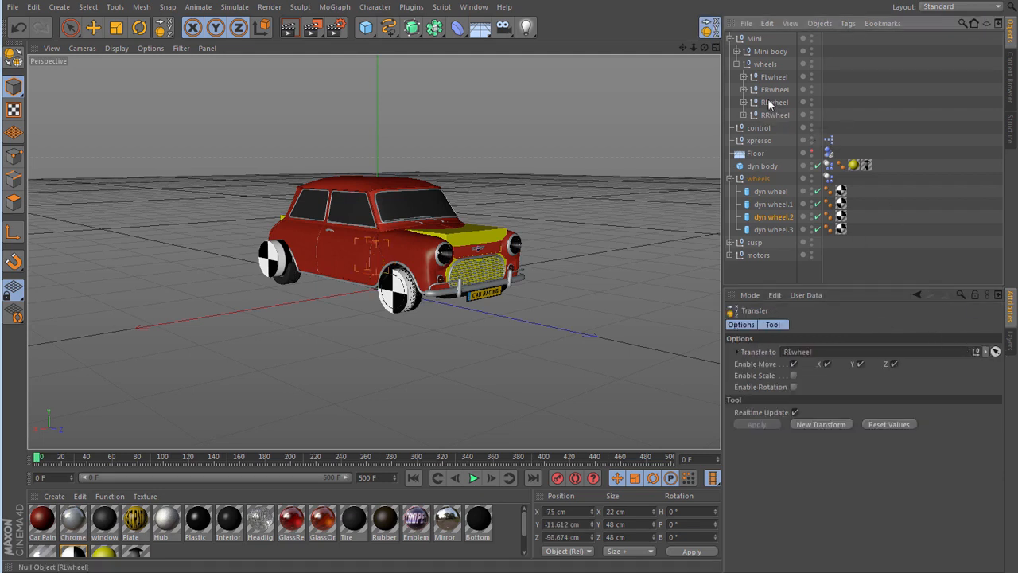
- Transfer dyn wheel.3 to the position of the Mini's RRwheel, then return to the Move tool
left_click_drag(704, 48, 946, 49)
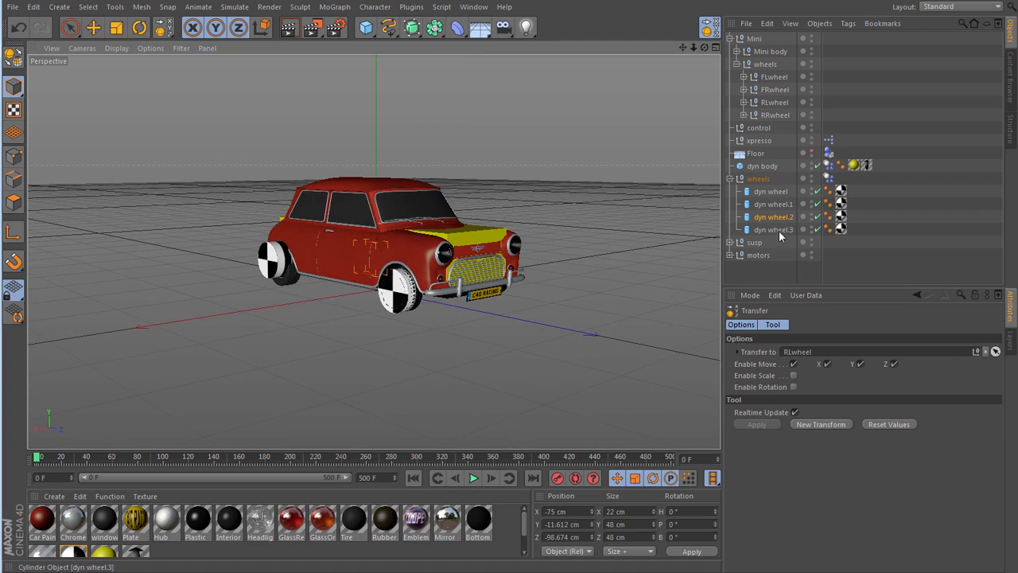
left_click(779, 230)
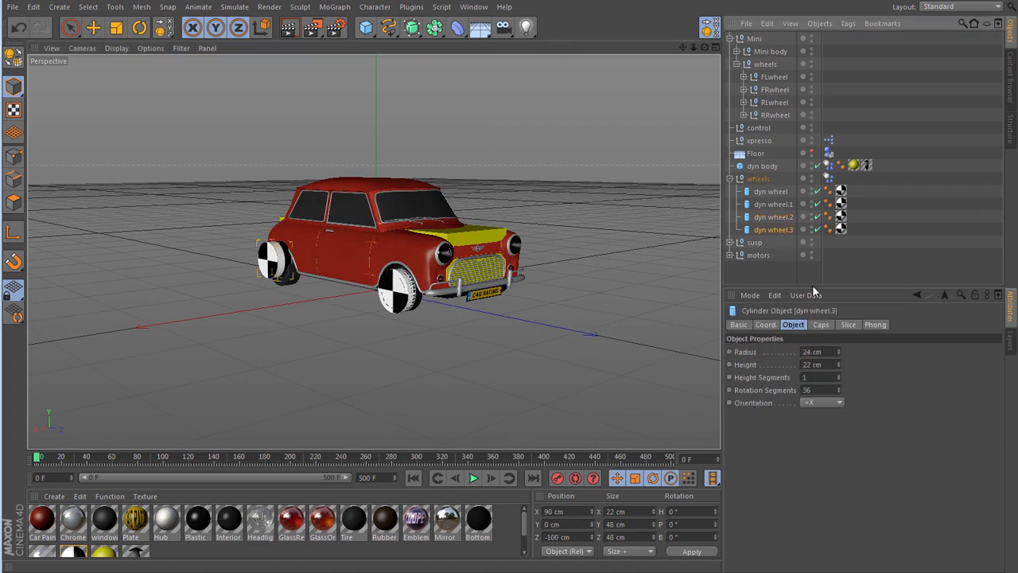
left_click(708, 27)
left_click(985, 353)
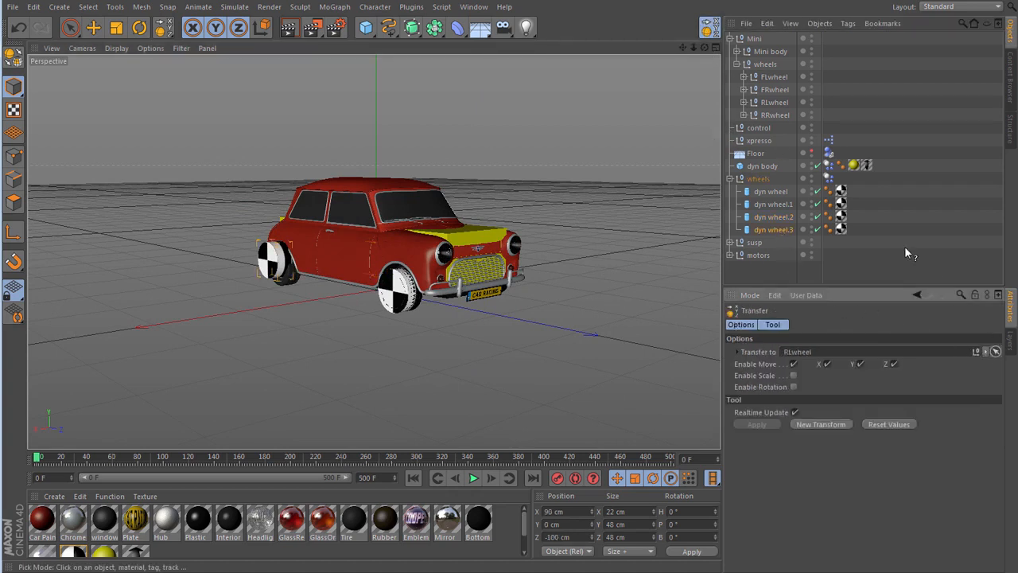
left_click(773, 115)
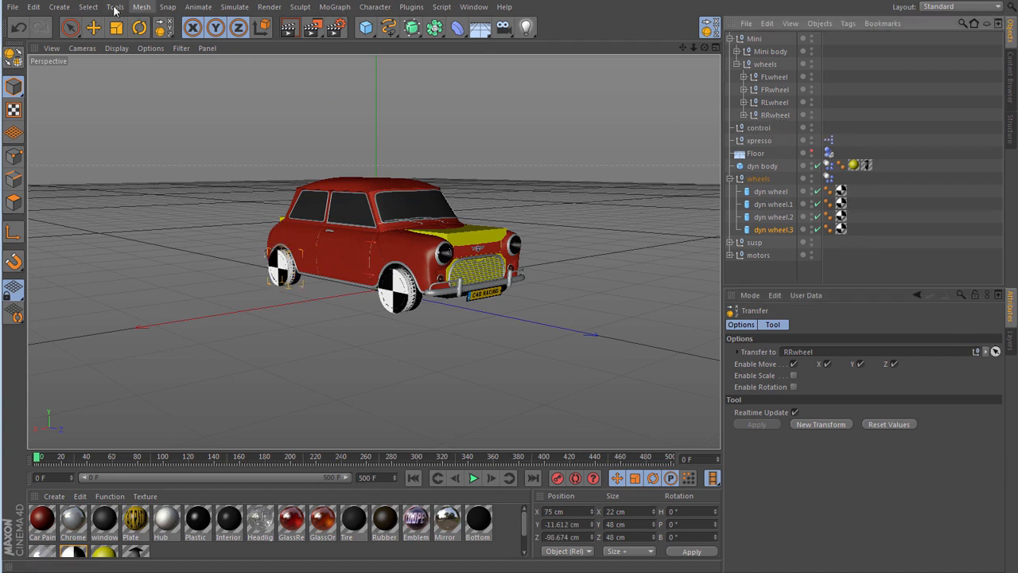
left_click(93, 27)
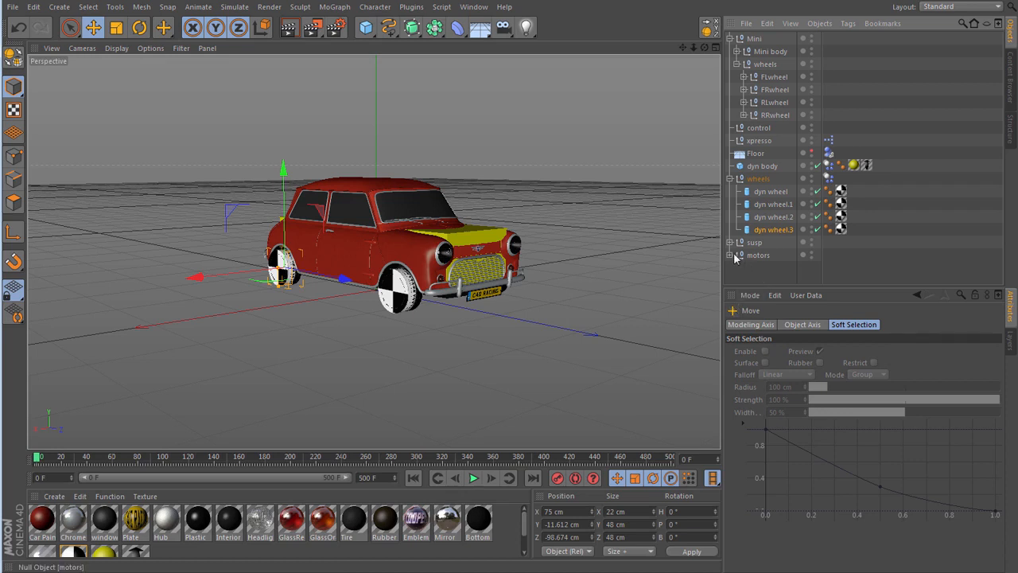
- Transfer the wh susp connector in the susp group to the position of dyn wheel
left_click_drag(780, 286, 778, 337)
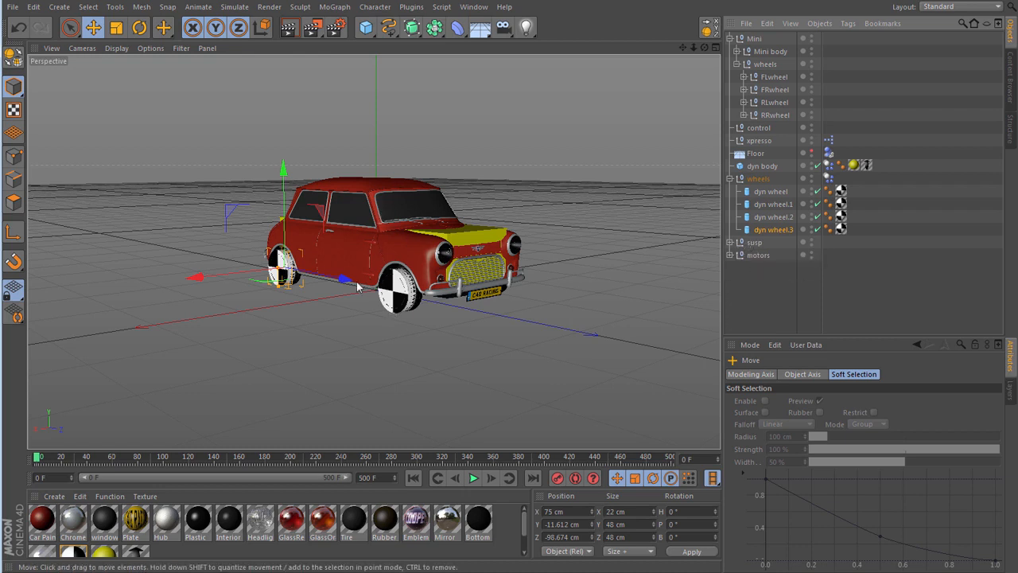
left_click(730, 242)
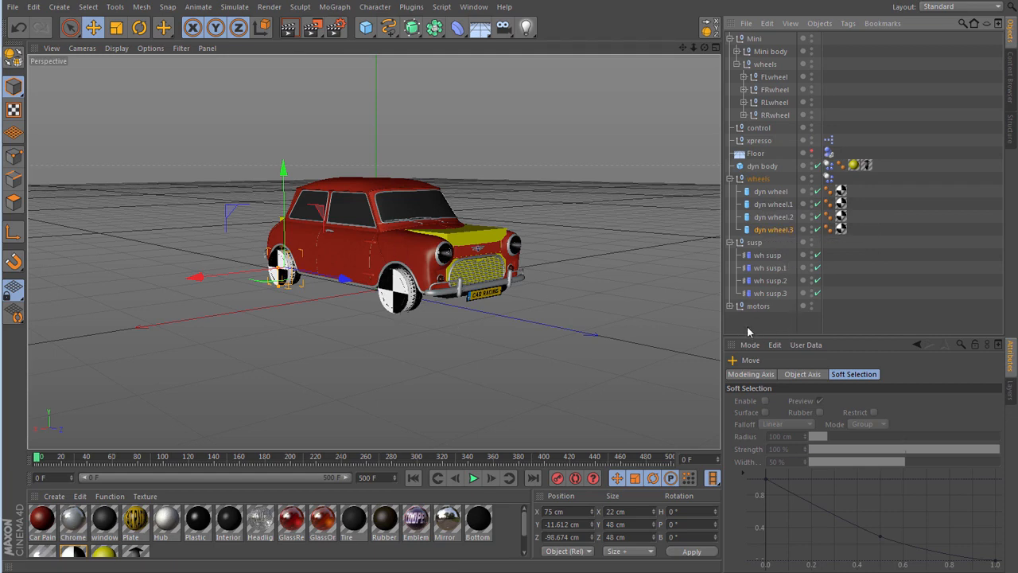
left_click(768, 256)
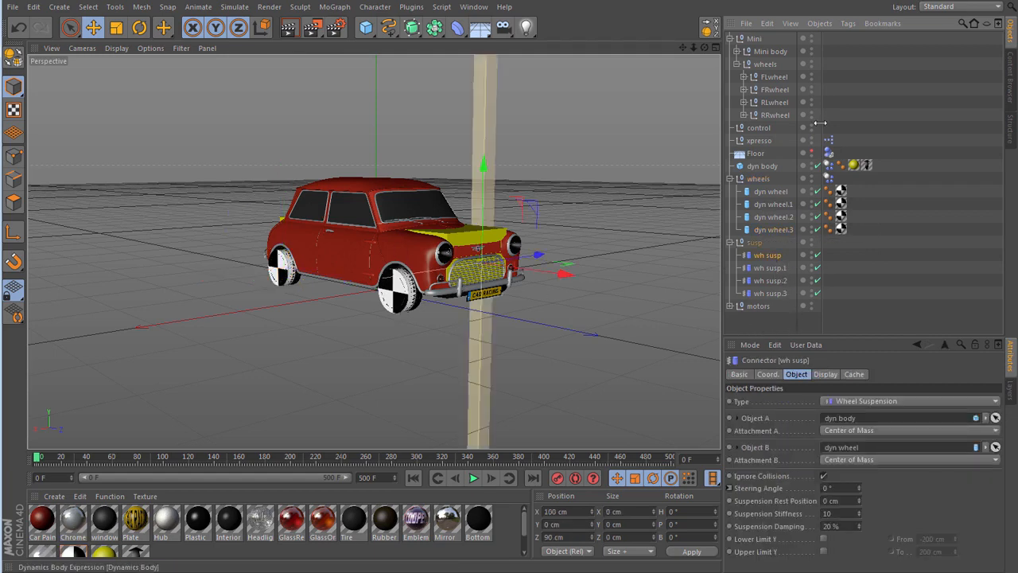
left_click(707, 28)
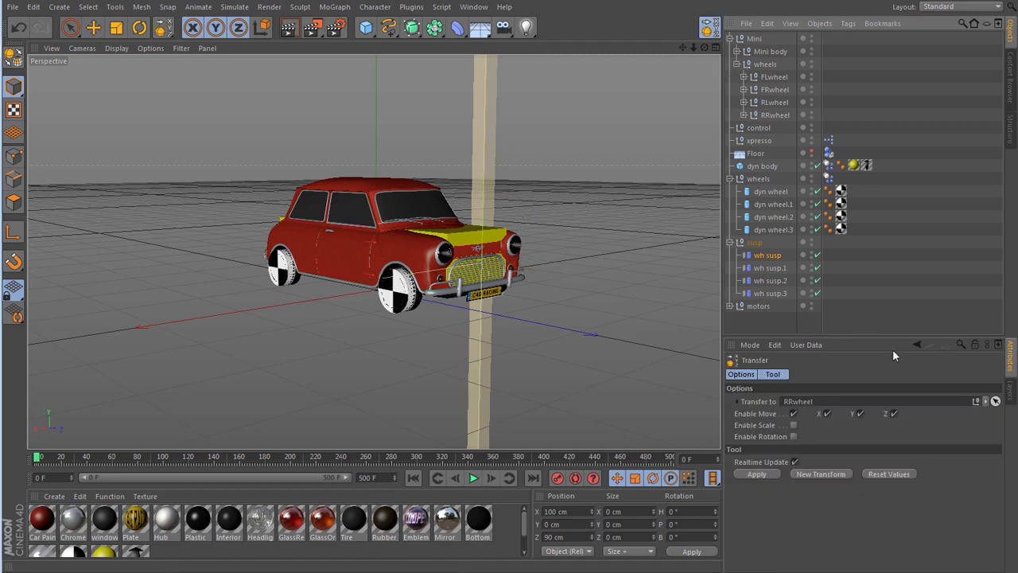
left_click(995, 403)
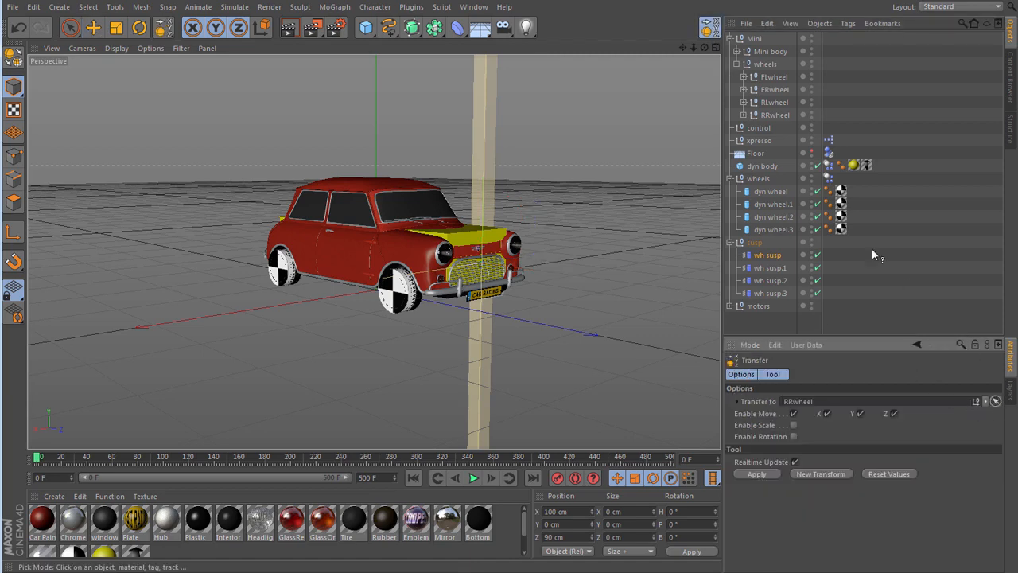
left_click(778, 195)
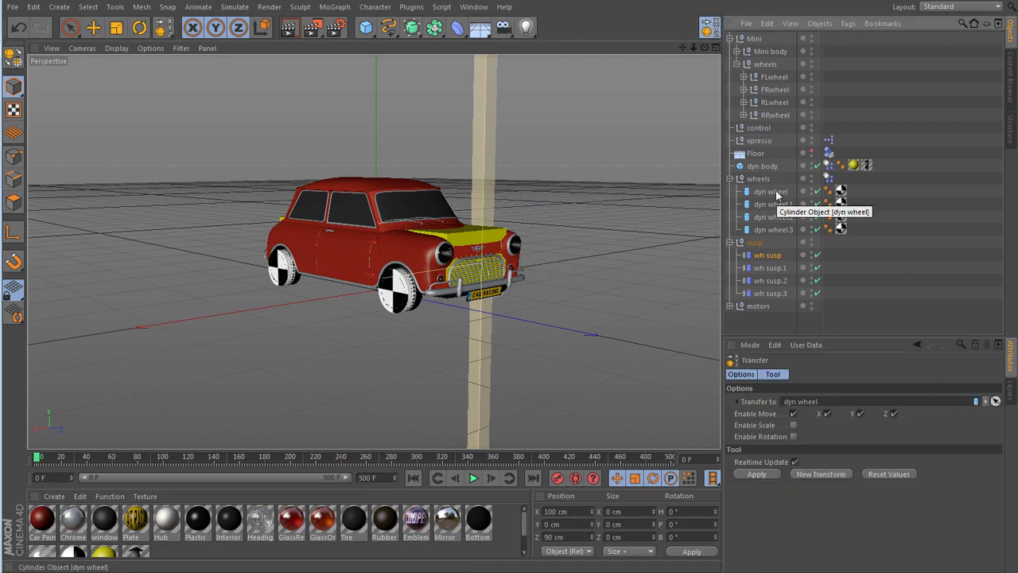
left_click(777, 195)
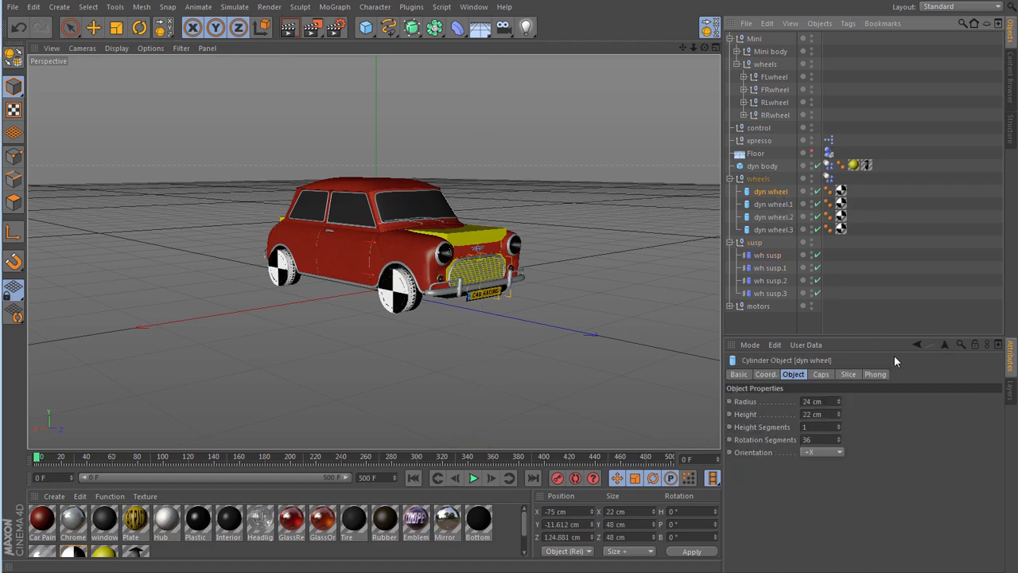
left_click(767, 255)
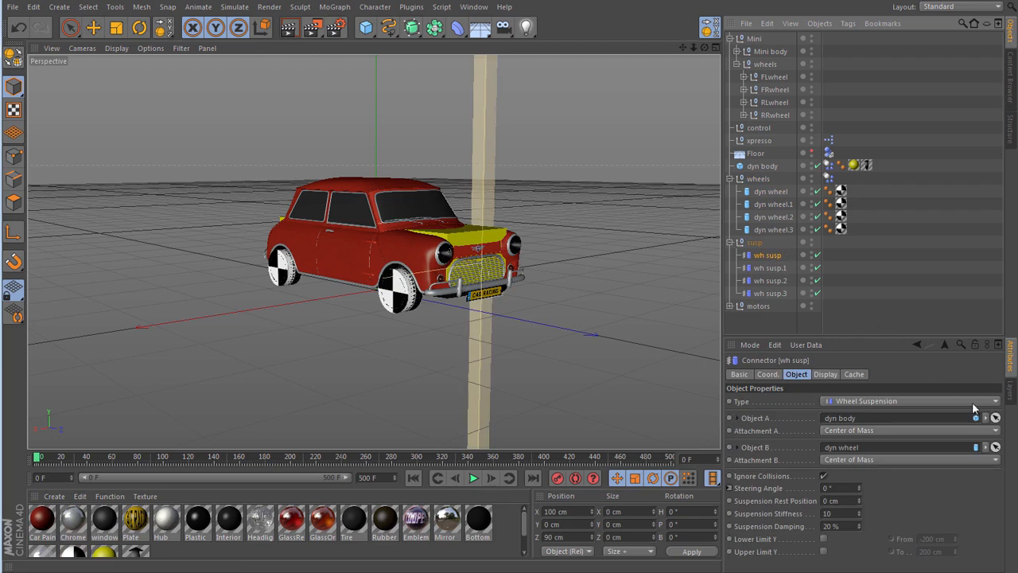
left_click(711, 29)
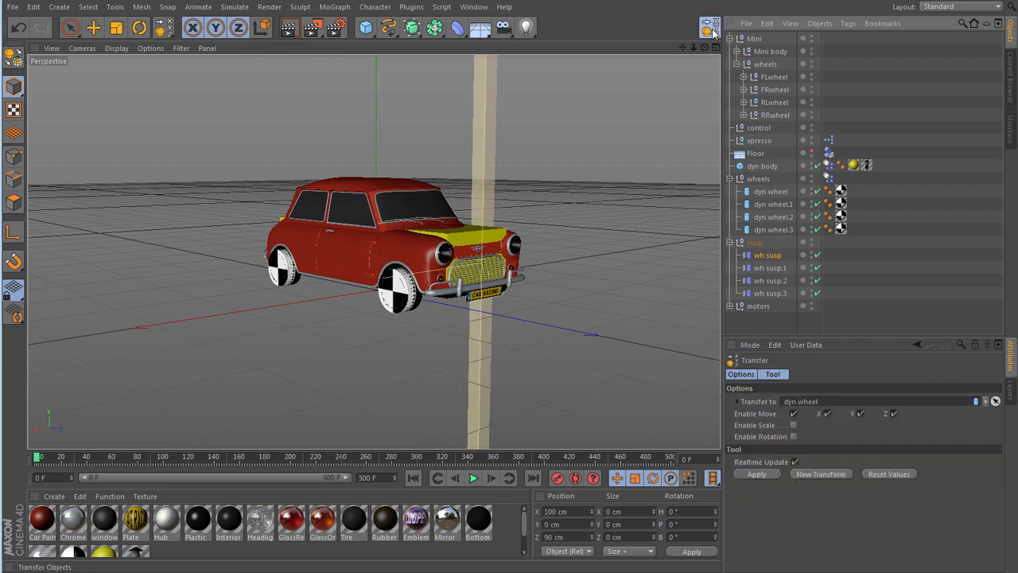
left_click(754, 474)
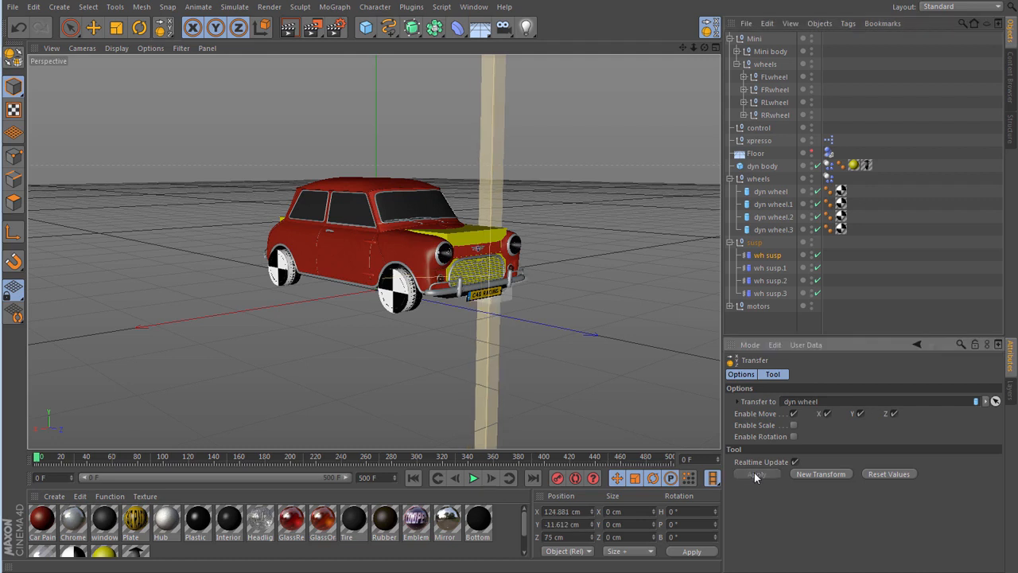
- Transfer the wh susp.1 connector to the position of dyn wheel.1
left_click(770, 269)
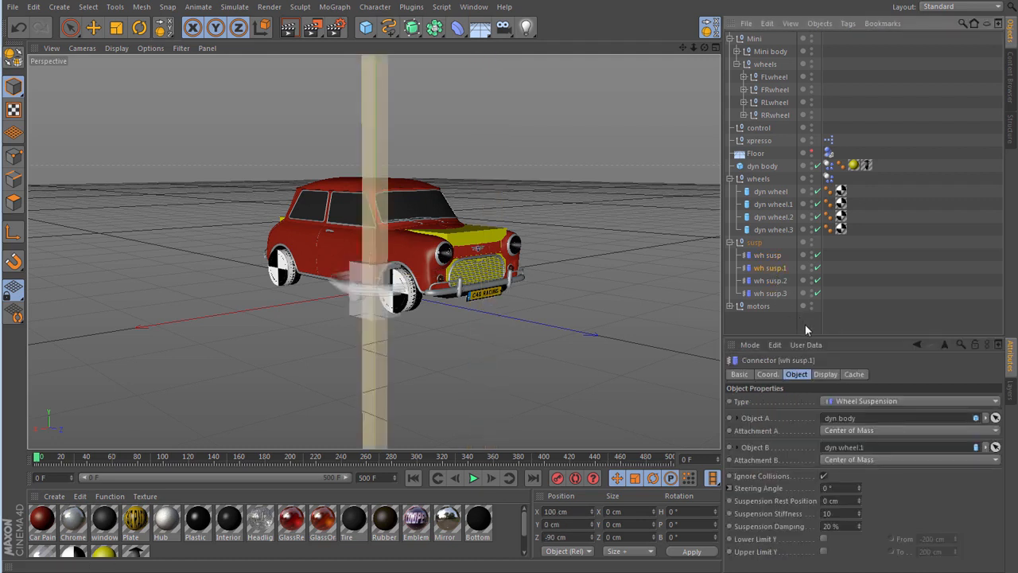
left_click(708, 29)
left_click(995, 401)
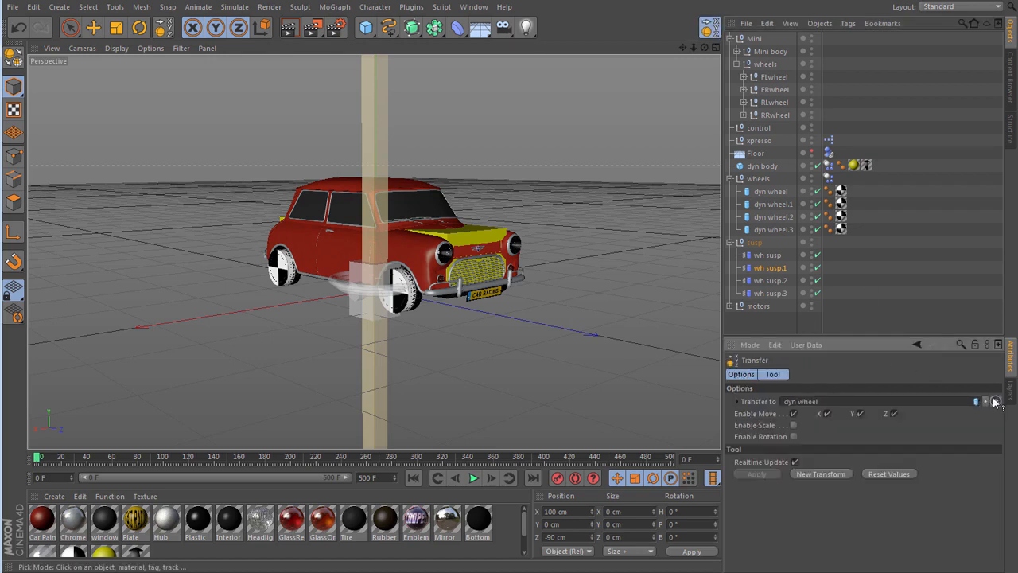
left_click(779, 205)
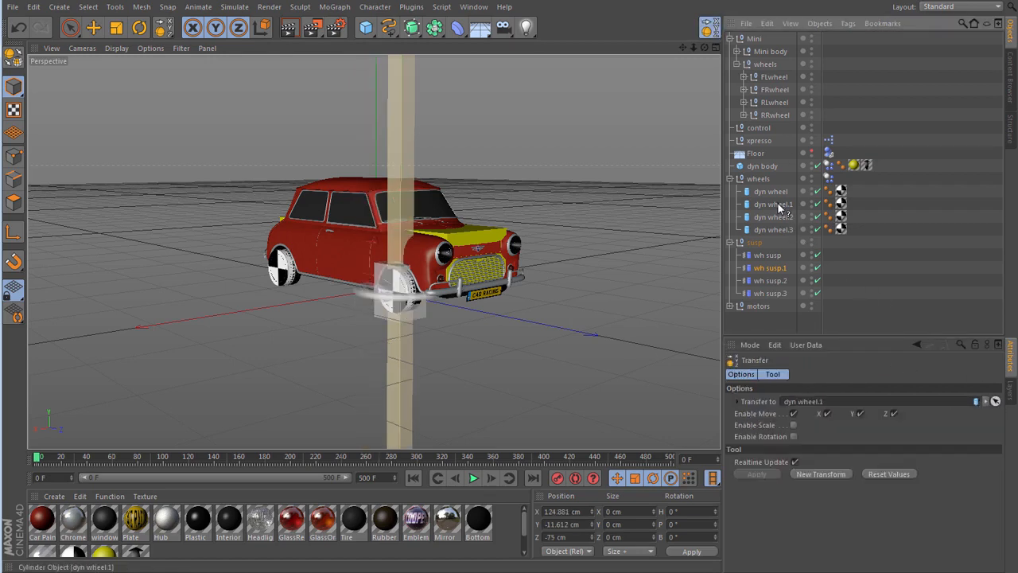
- Transfer the wh susp.2 connector to the position of dyn wheel.2
left_click(770, 283)
left_click(710, 33)
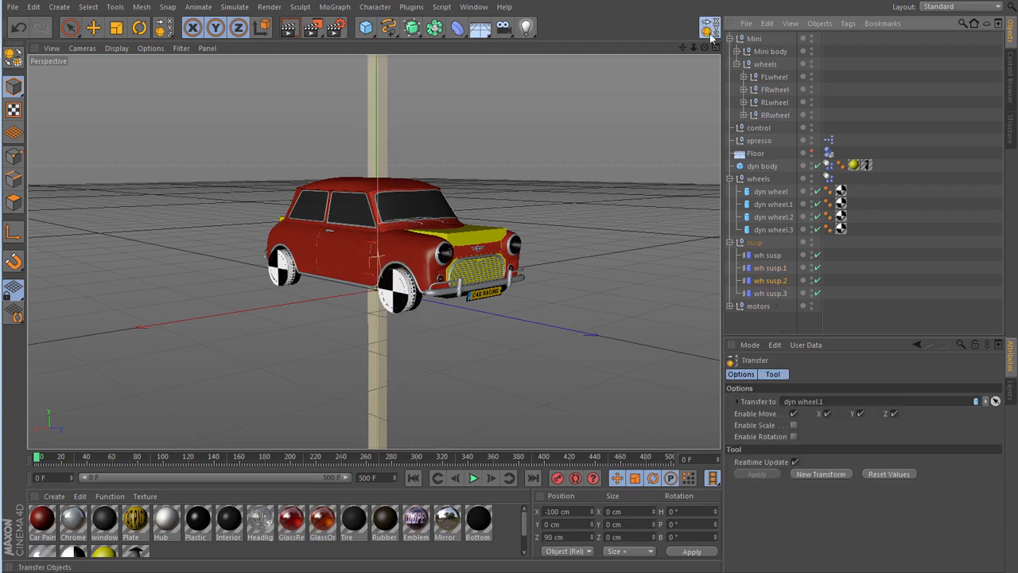
left_click(995, 401)
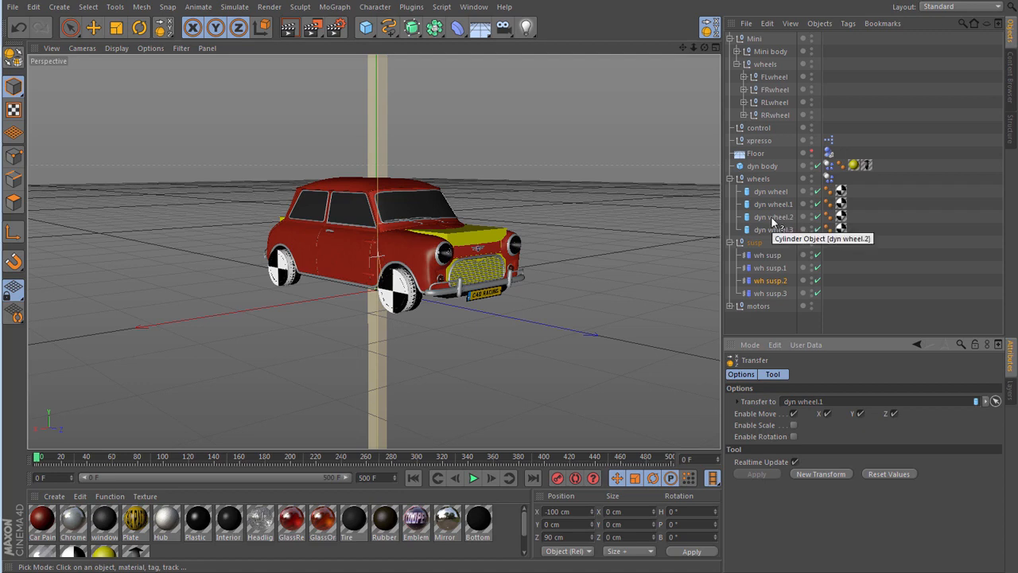
left_click(772, 220)
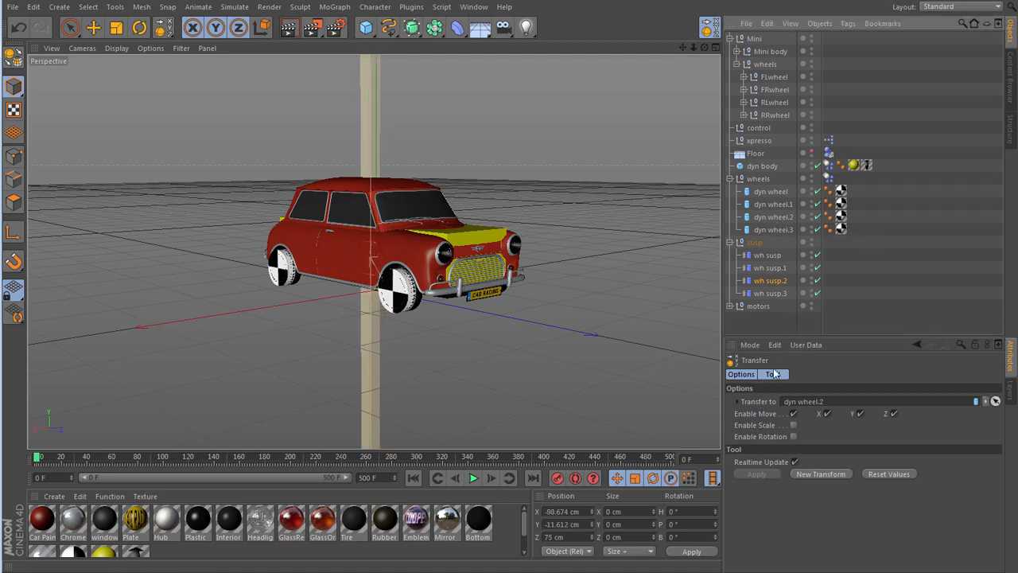
- Transfer the wh susp.3 connector to the position of dyn wheel.3, then return to the Move tool
left_click(775, 293)
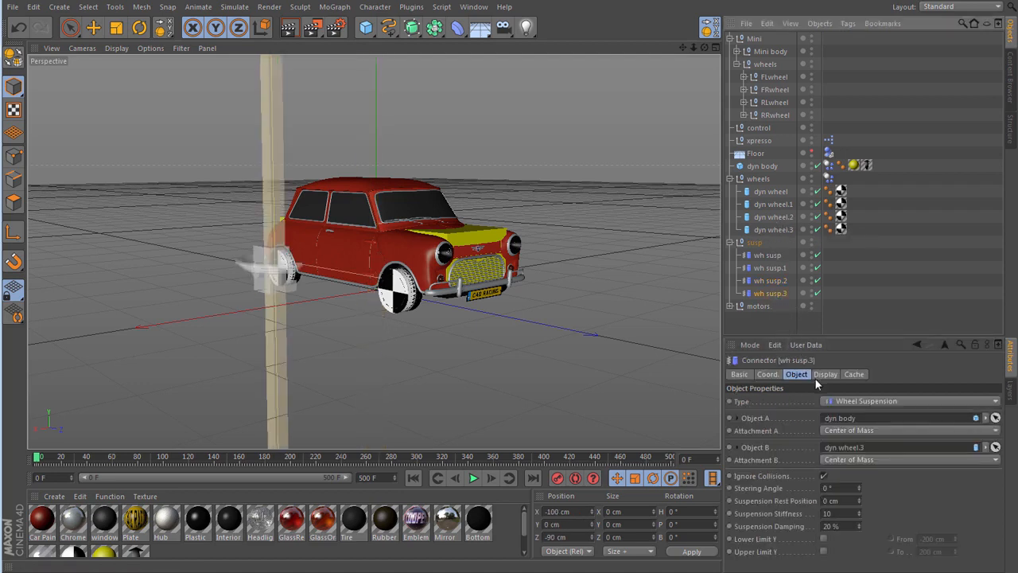
left_click(712, 30)
left_click(996, 401)
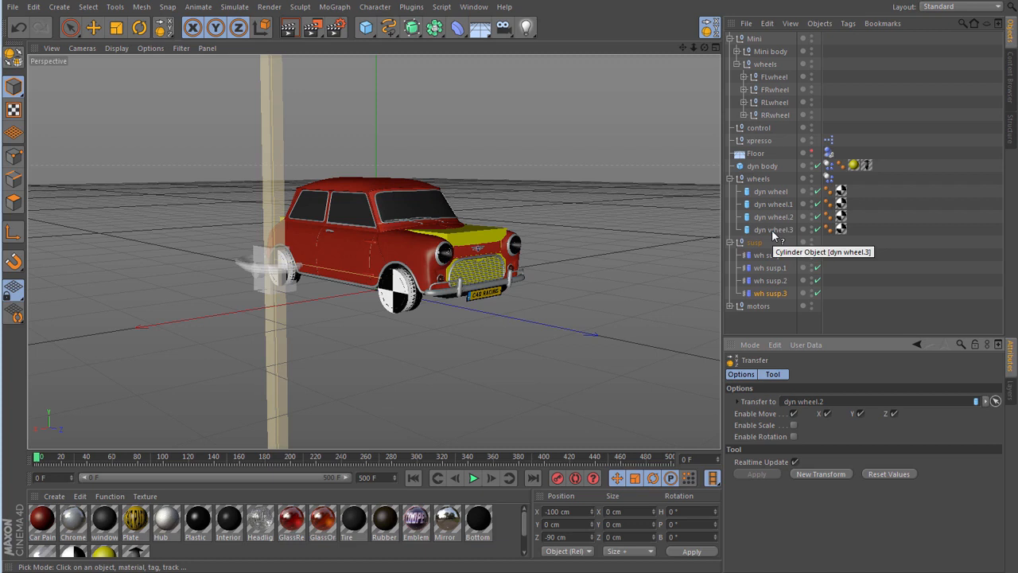
left_click(771, 229)
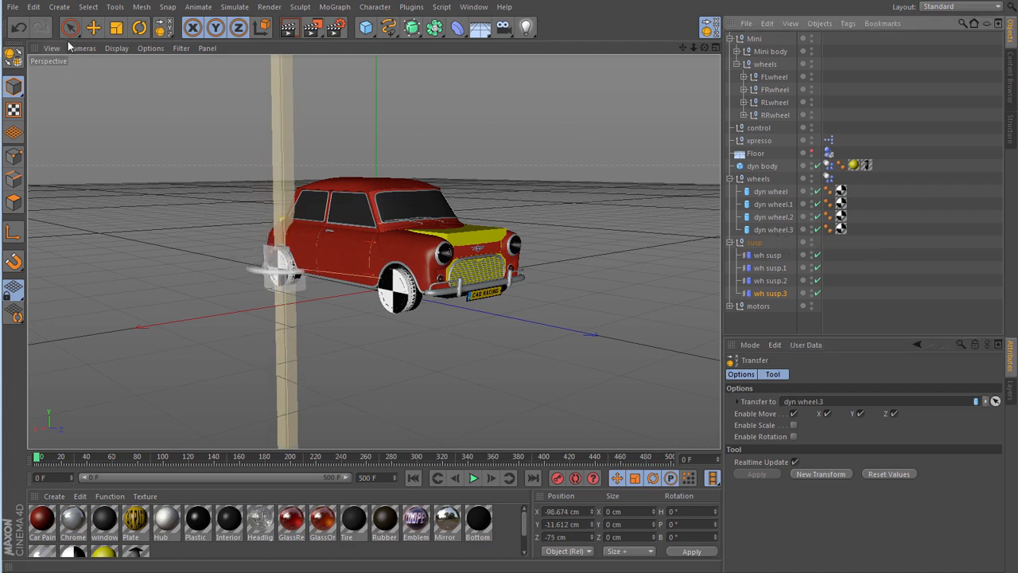
left_click(93, 27)
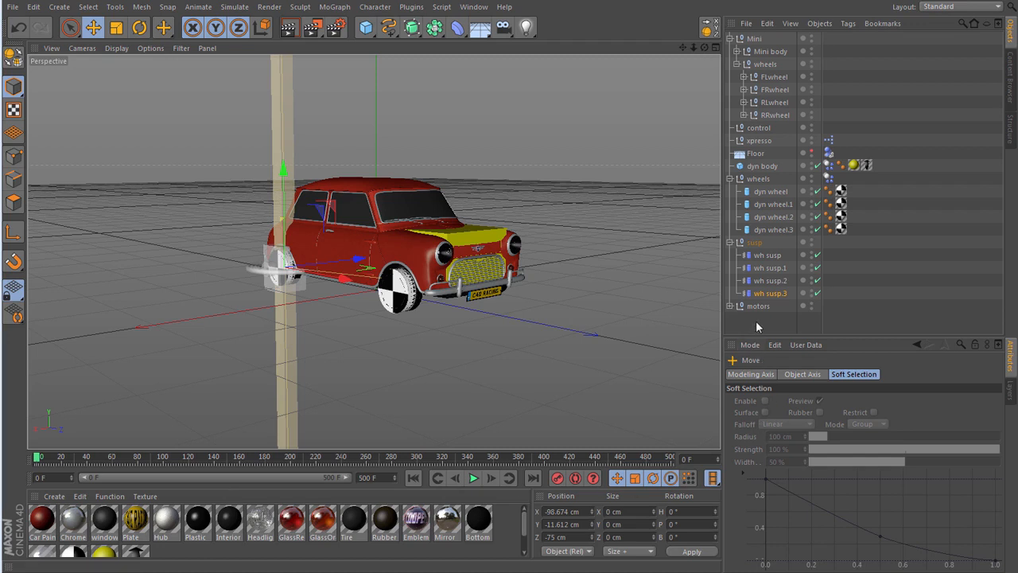
- Collapse the rig's wheels and susp groups and make wheels, susp and motors children of dyn body
left_click(756, 321)
left_click(730, 178)
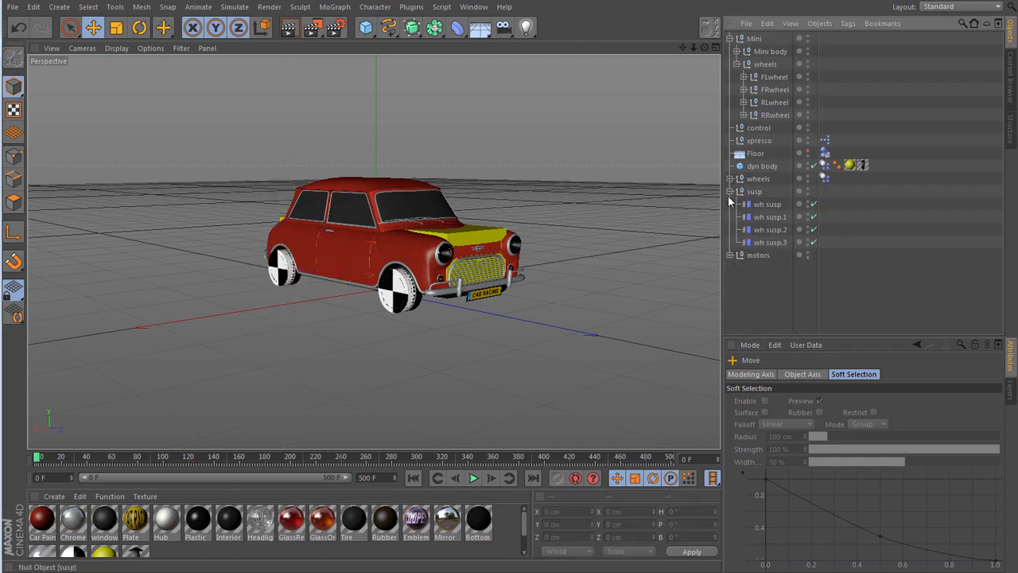
left_click(729, 191)
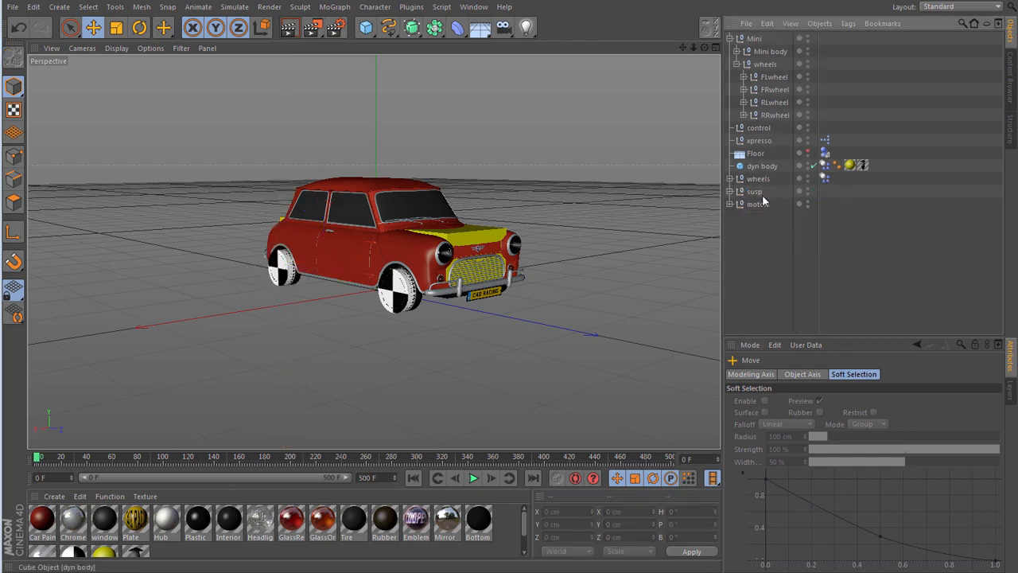
left_click_drag(780, 237, 774, 167)
left_click(770, 249)
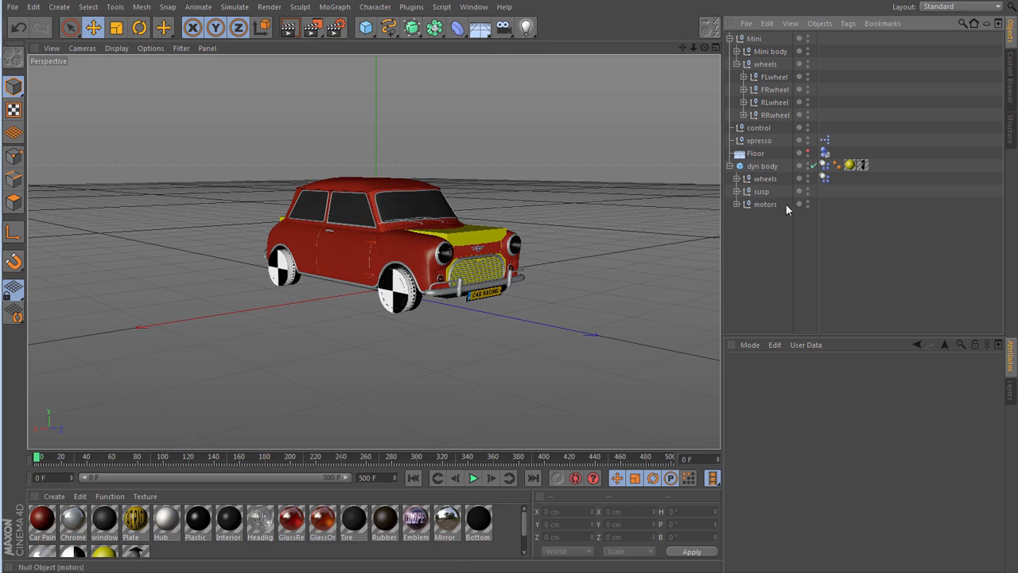
- Expand the rig's wheels group and make the Mini's FLwheel a child of dyn wheel
left_click(737, 178)
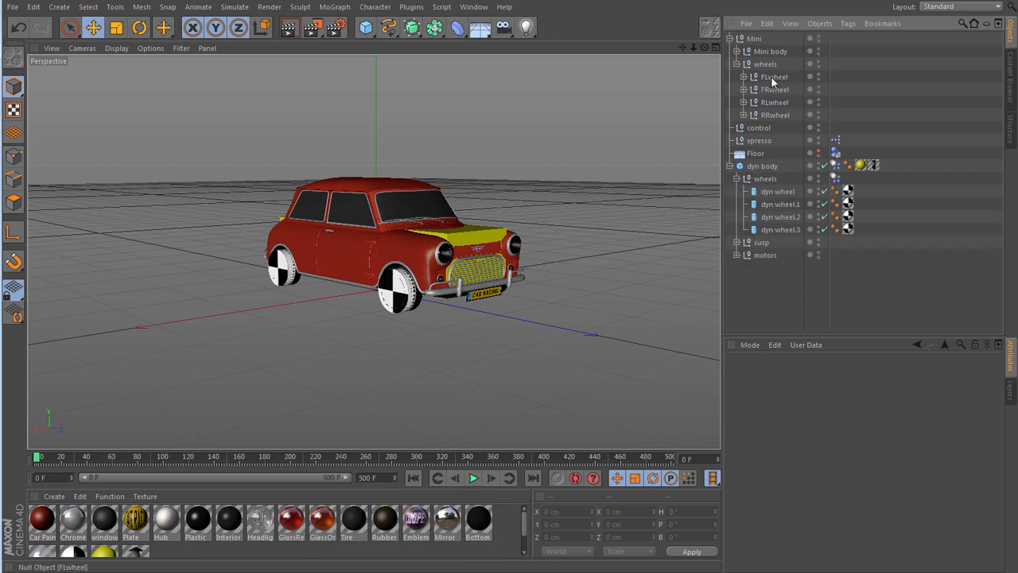
left_click_drag(771, 80, 784, 166)
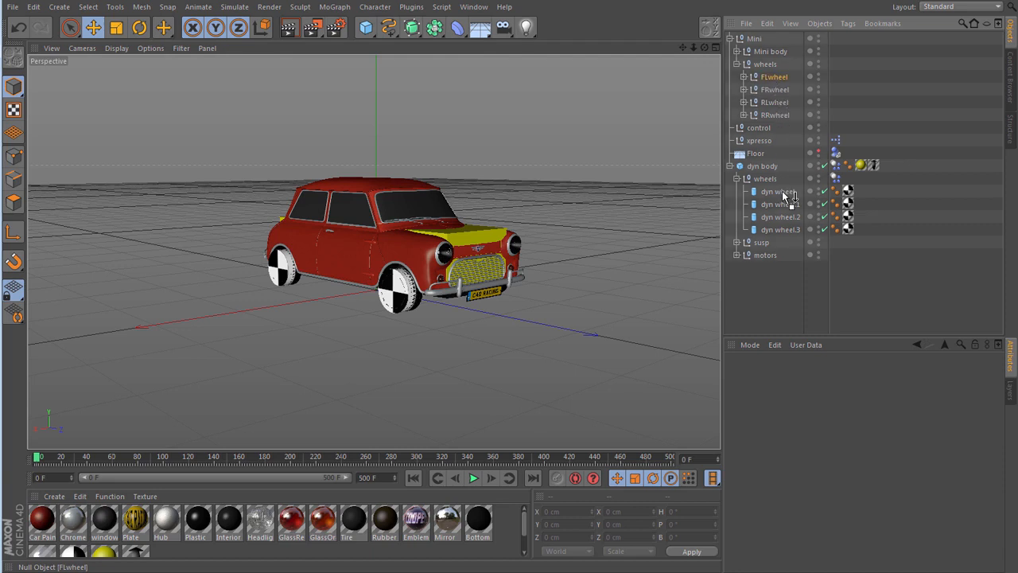
left_click_drag(782, 191, 783, 190)
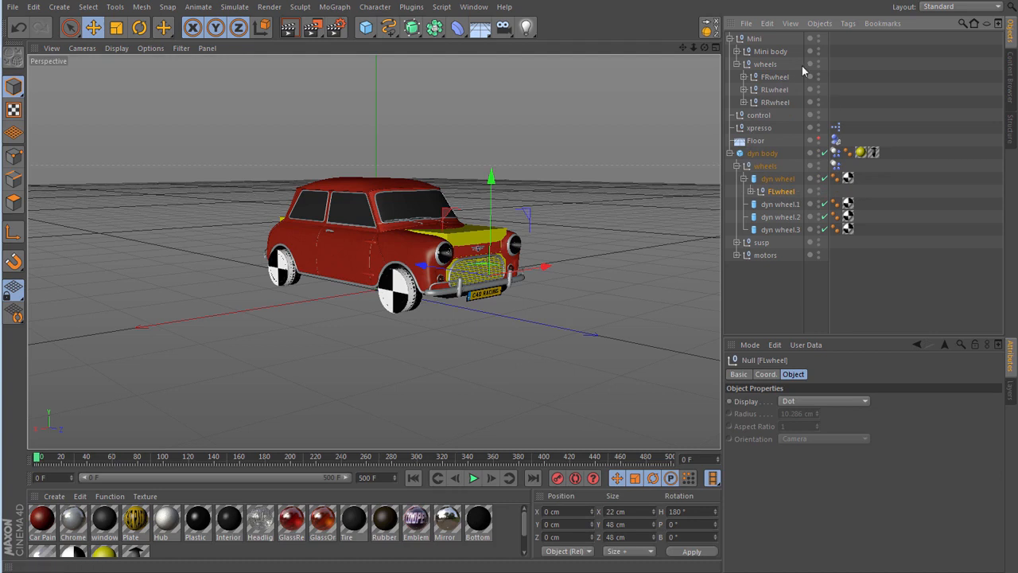
- Make the Mini's FRwheel a child of dyn wheel.1, RLwheel a child of dyn wheel.2 and RRwheel a child of dyn wheel.3
left_click_drag(765, 80, 774, 210)
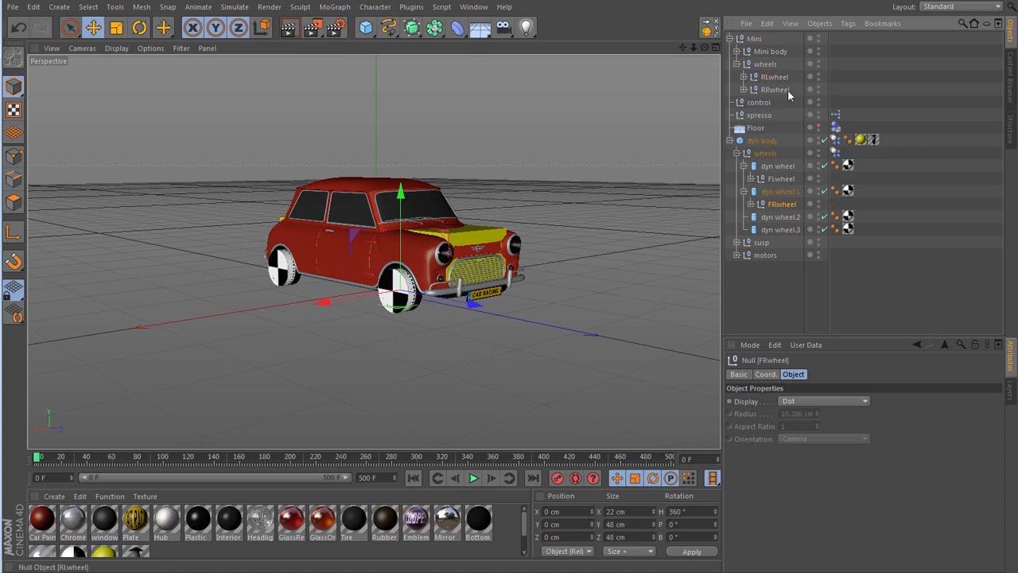
left_click(770, 79)
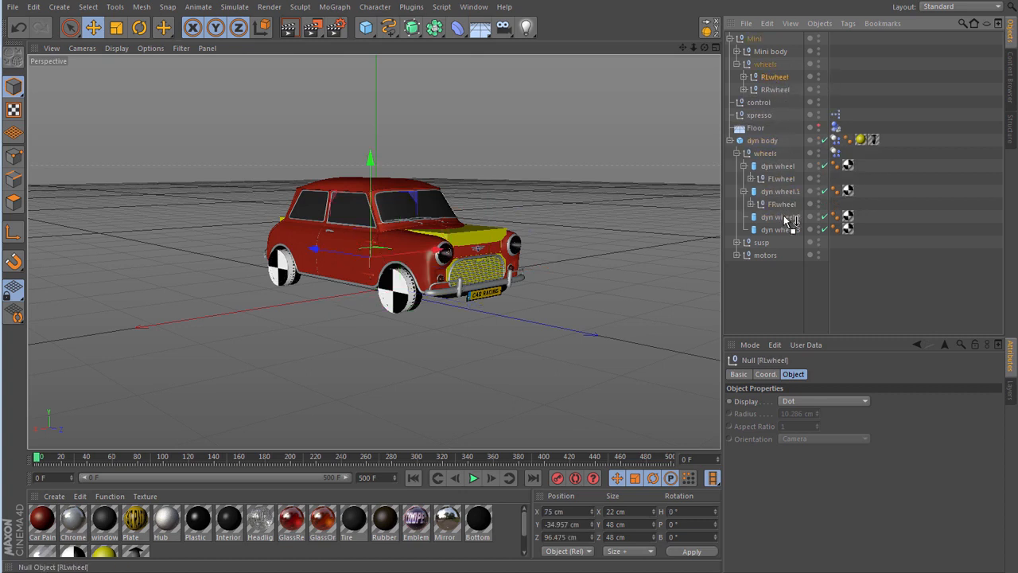
left_click_drag(784, 217, 784, 216)
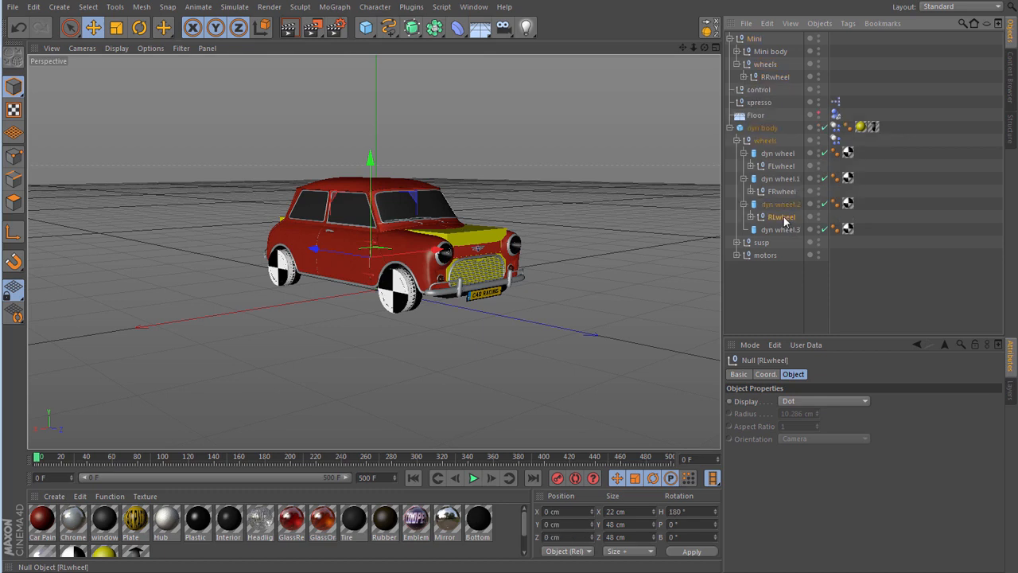
left_click_drag(769, 75, 780, 189)
left_click_drag(786, 231, 786, 231)
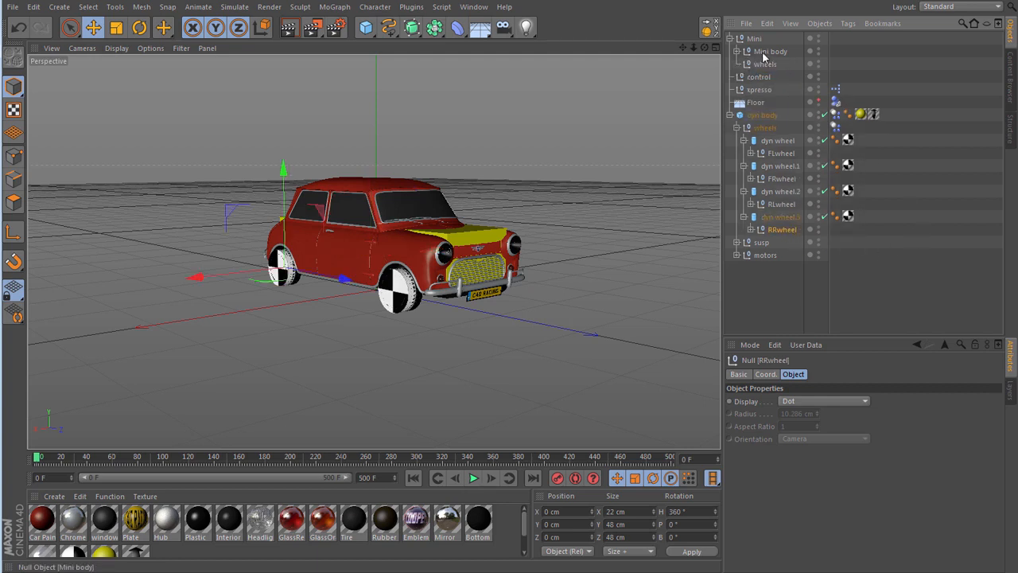
- Make Mini body a child of dyn body, delete the leftover Mini null with its wheels group, and collapse the rig's wheels group
left_click_drag(751, 52, 769, 117)
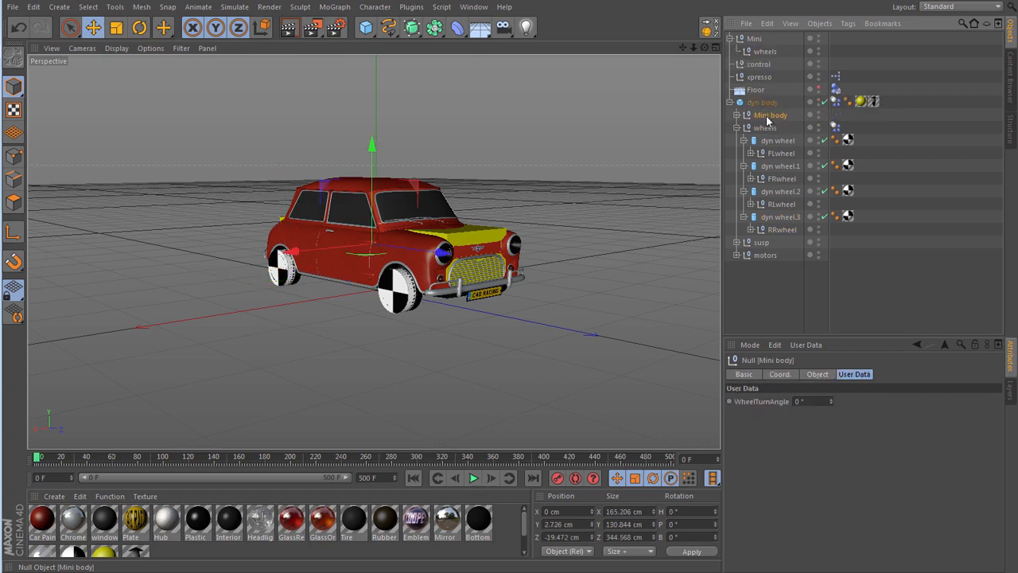
left_click(756, 40)
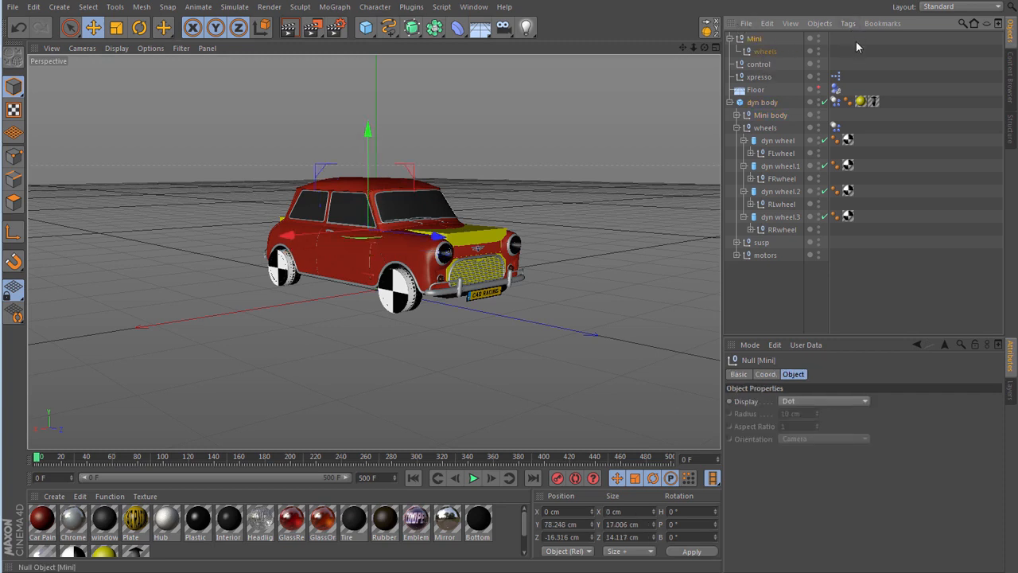
key("Delete")
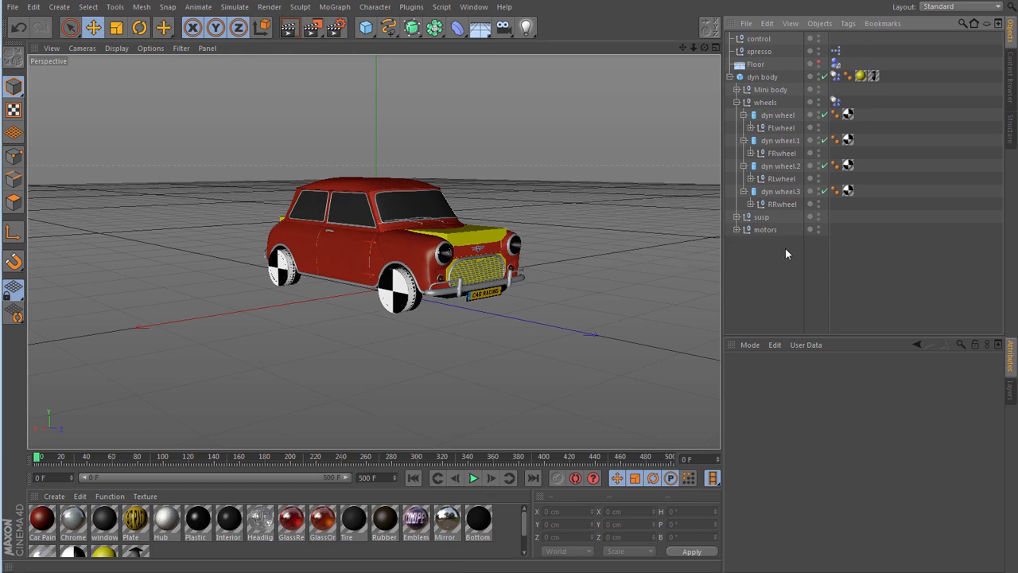
left_click(737, 102)
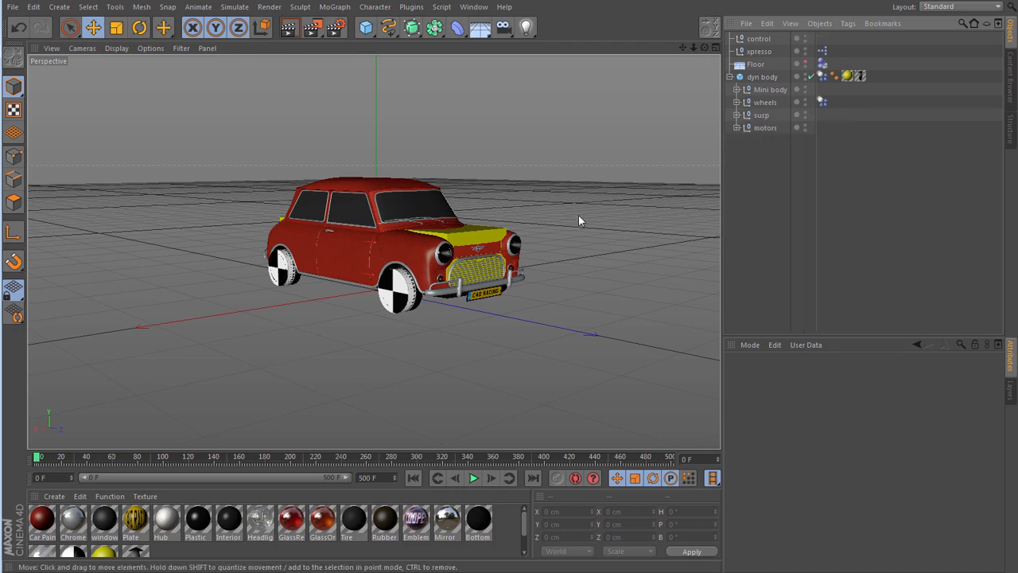
- Set the Y and Z position of the motors null to 0 cm
left_click(756, 128)
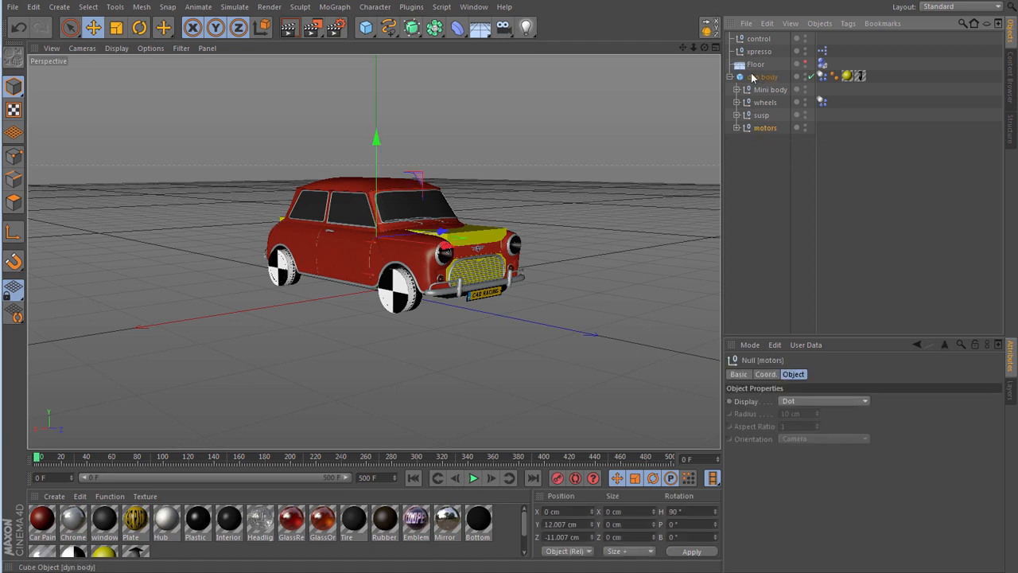
left_click(767, 374)
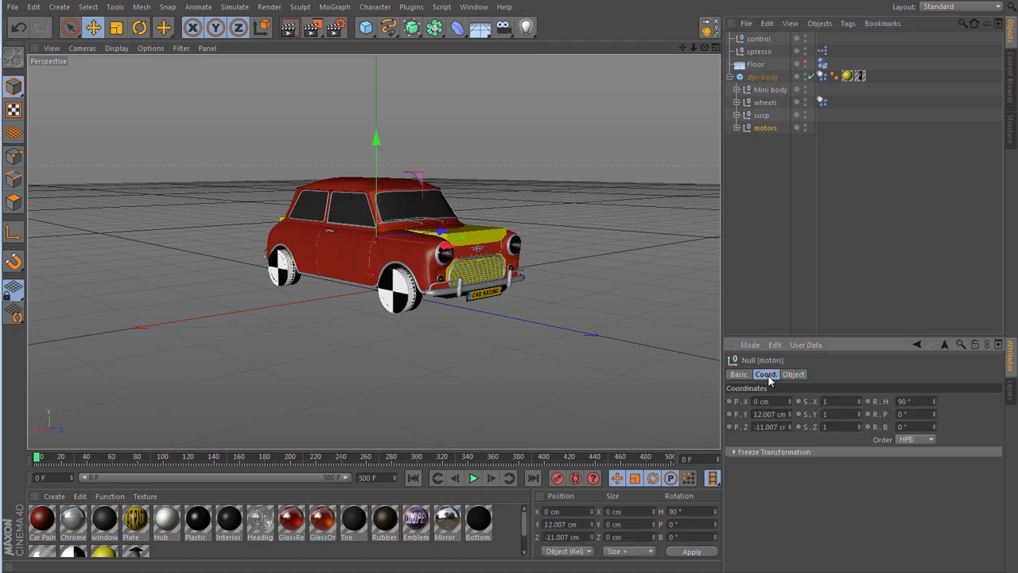
left_click(762, 414)
type("0")
key("Tab")
type("0")
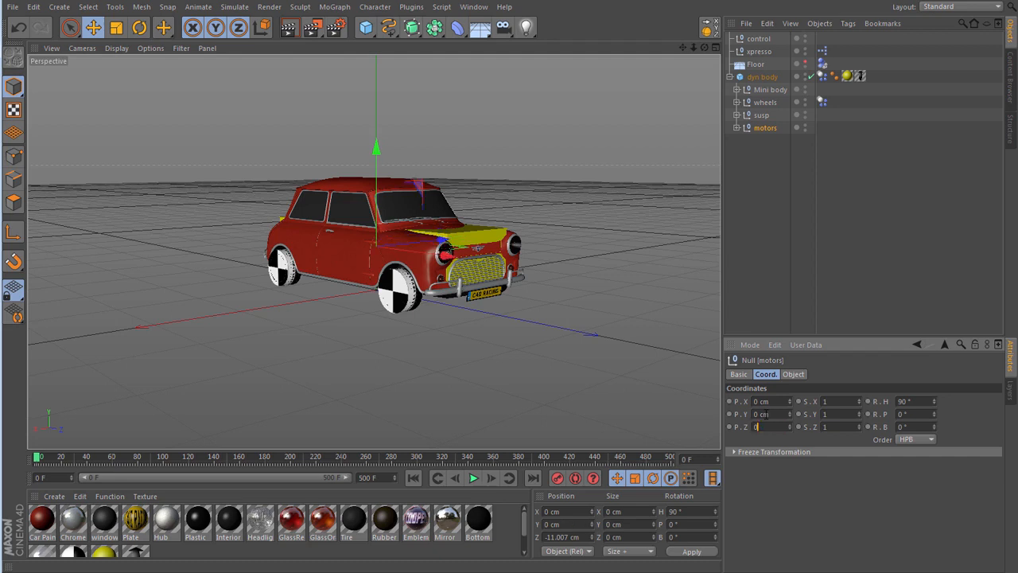
key("Tab")
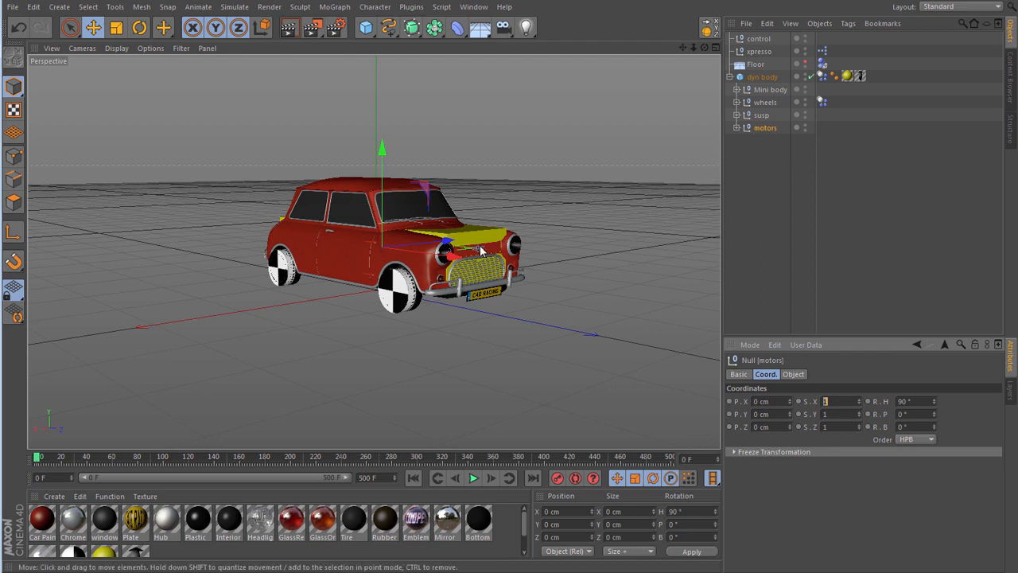
- Hide dyn body in the editor and renderer, but force Mini body, FLwheel, FRwheel, RLwheel and RRwheel to be visible
left_click(805, 76)
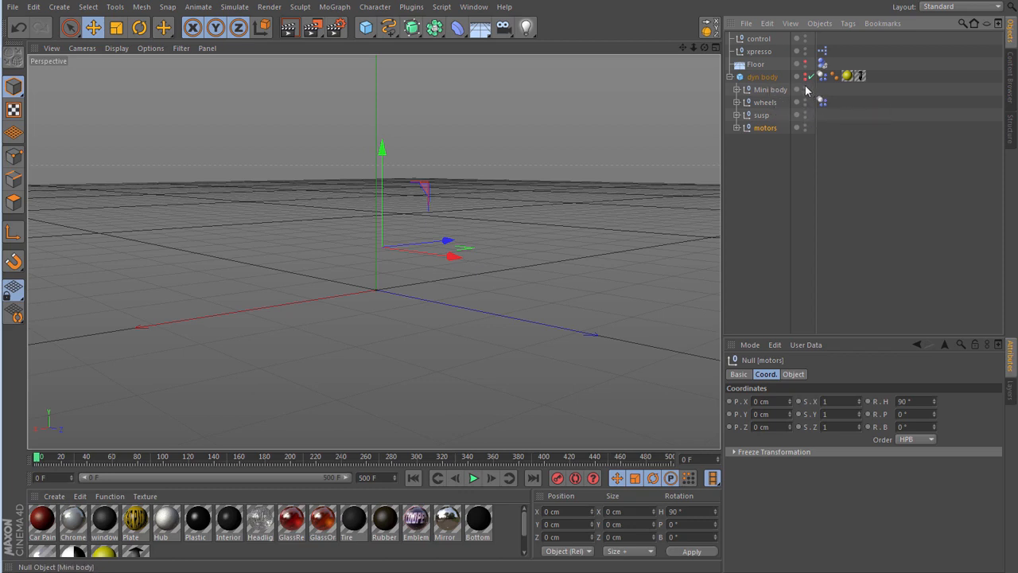
left_click(805, 88)
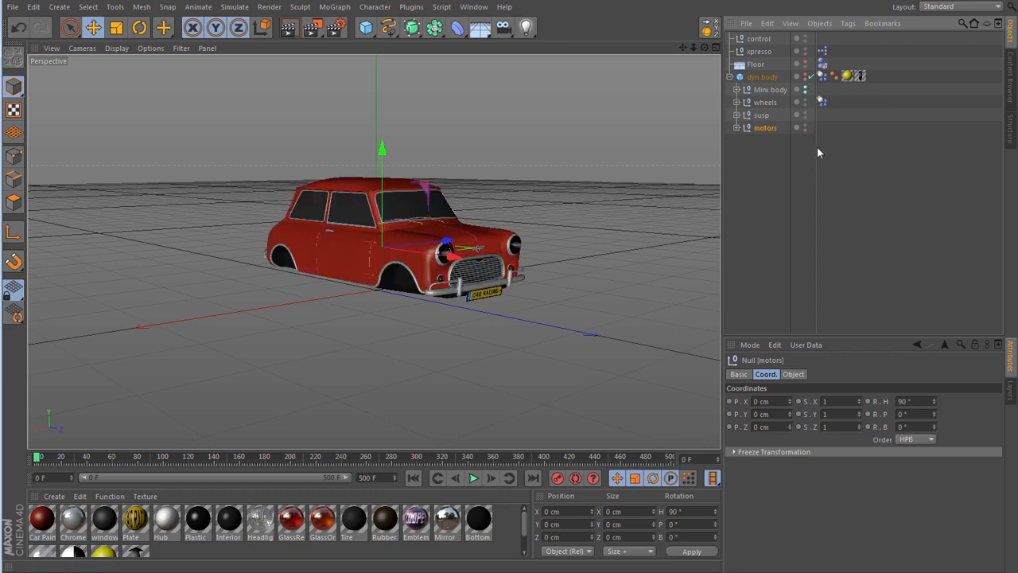
left_click(736, 103)
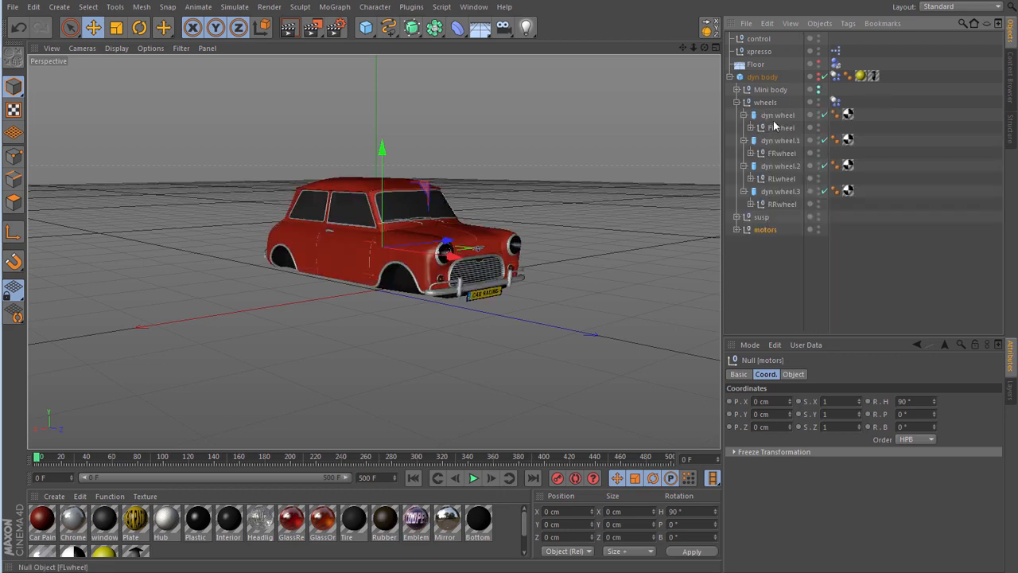
left_click(819, 127, "alt")
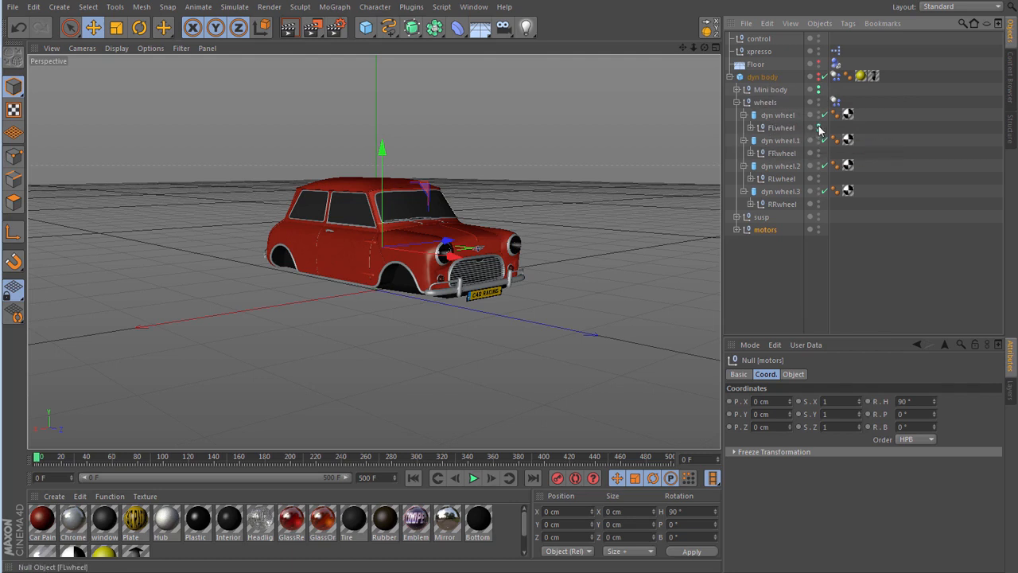
left_click(820, 153, "alt")
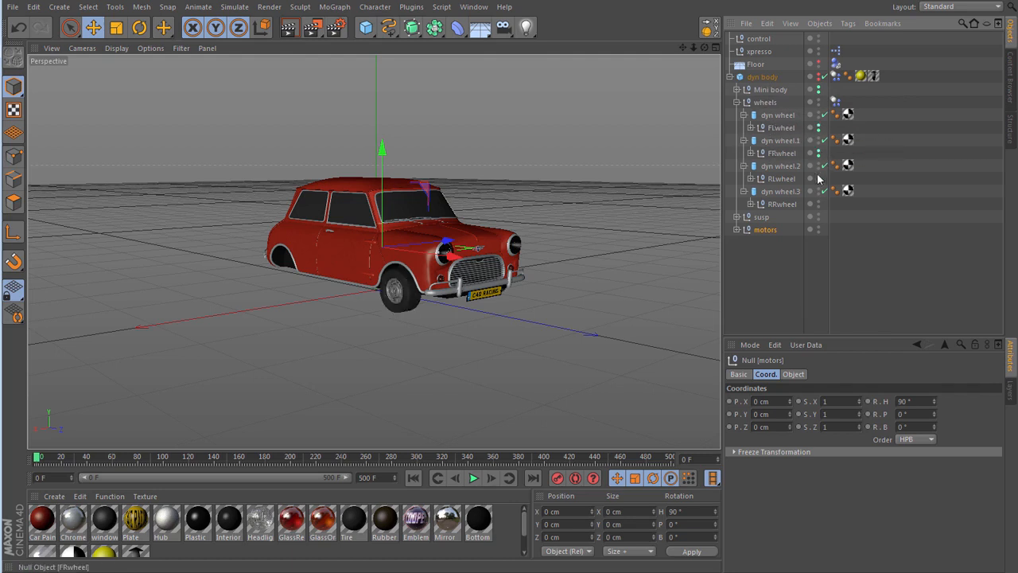
left_click(820, 178, "alt")
left_click(820, 204, "alt")
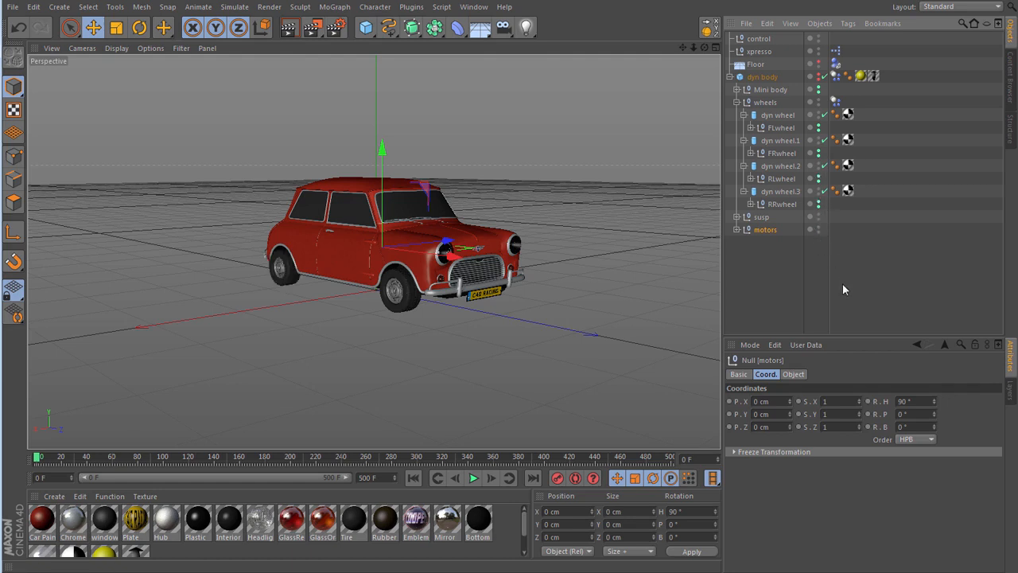
left_click(780, 272)
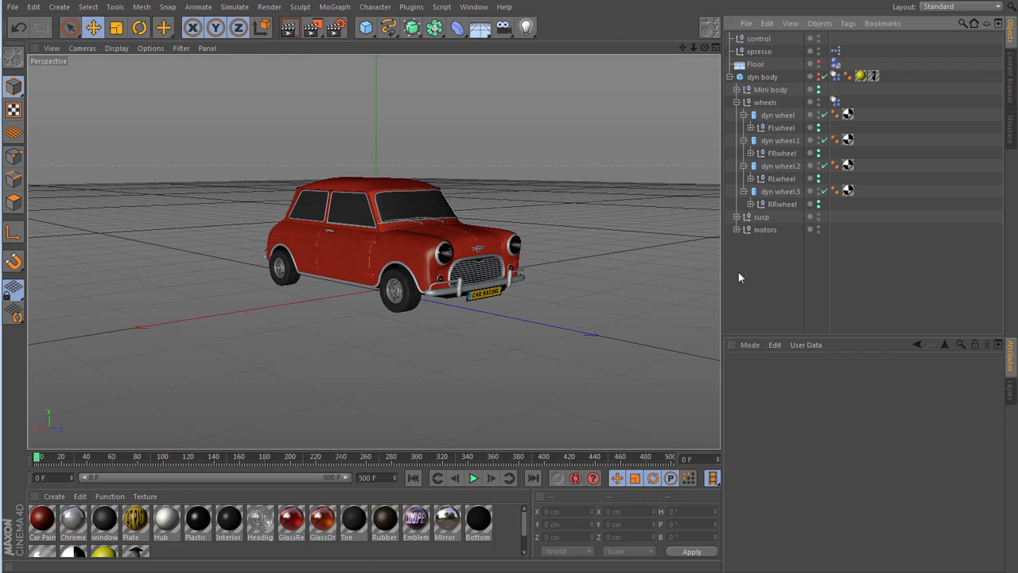
- Set the gears of the control null to stop
left_click_drag(703, 53, 717, 90)
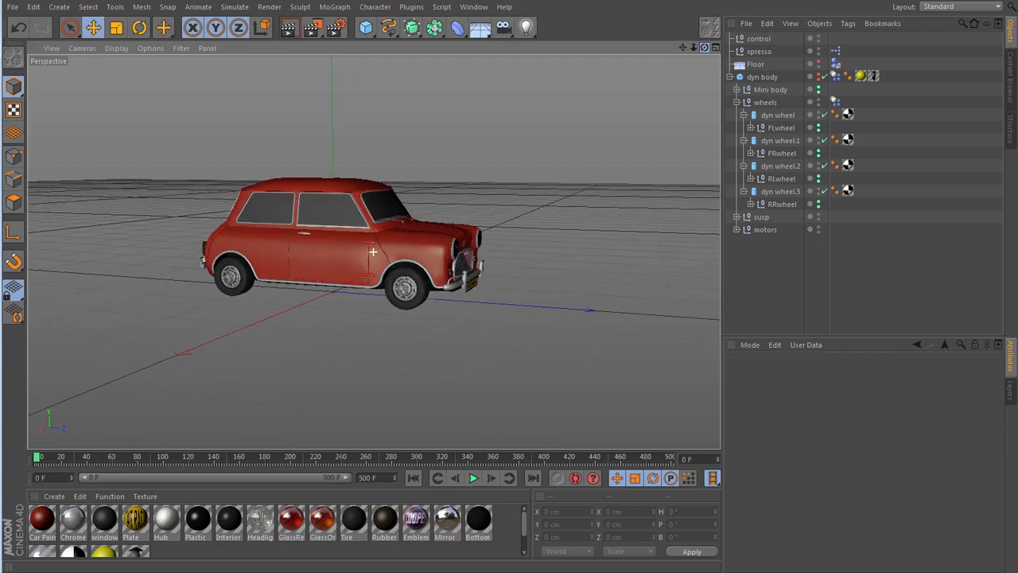
left_click_drag(683, 47, 742, 52)
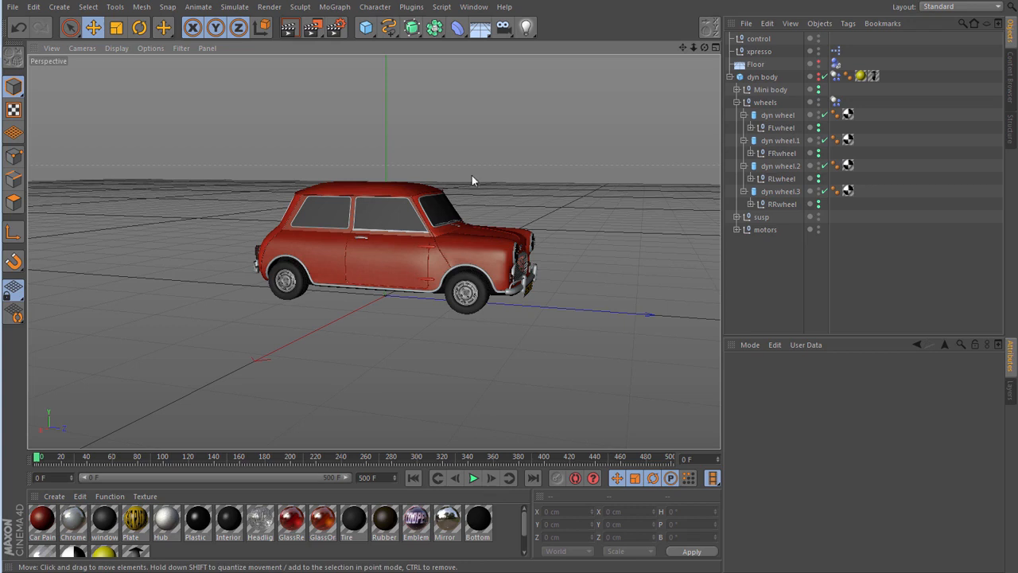
left_click(759, 38)
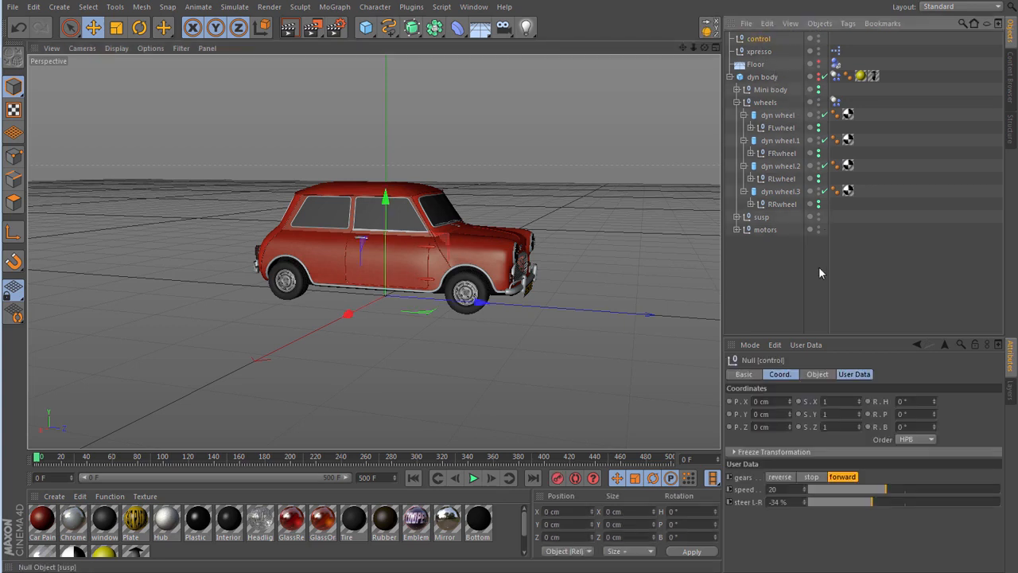
left_click(812, 477)
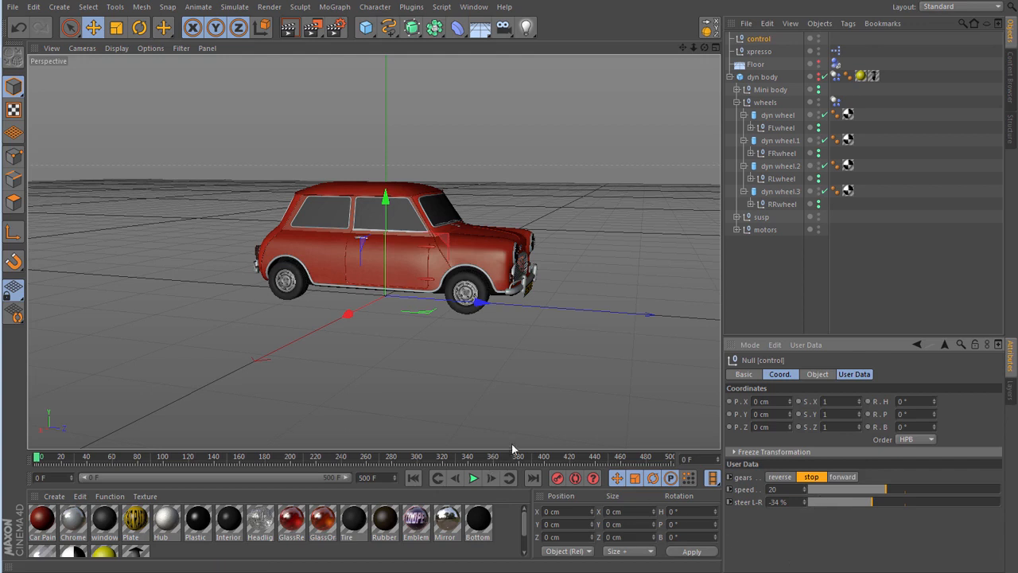
- Play the simulation in the Right view to check the car, then rewind to frame 0 and return to the Perspective view
key("F3")
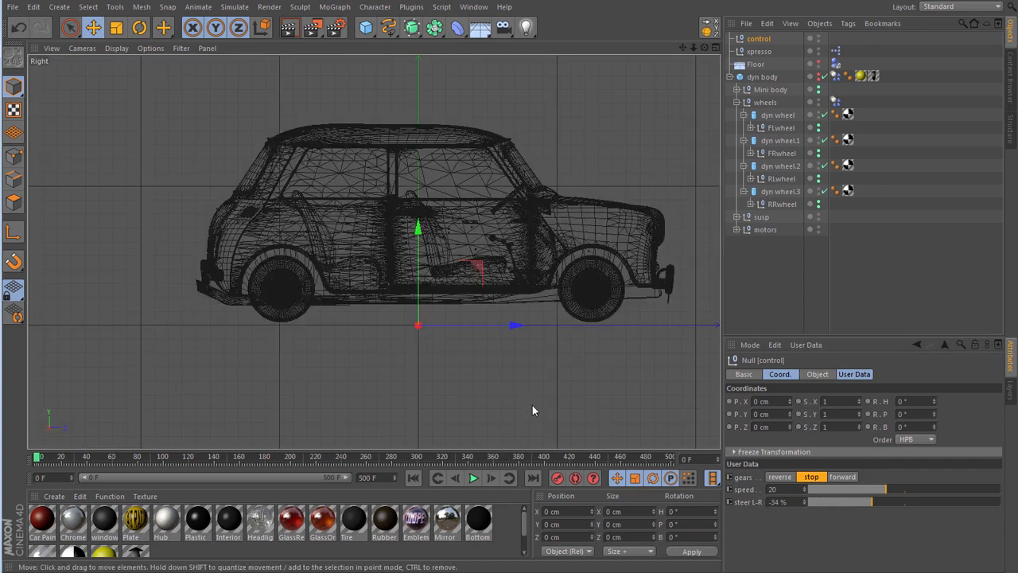
left_click(475, 477)
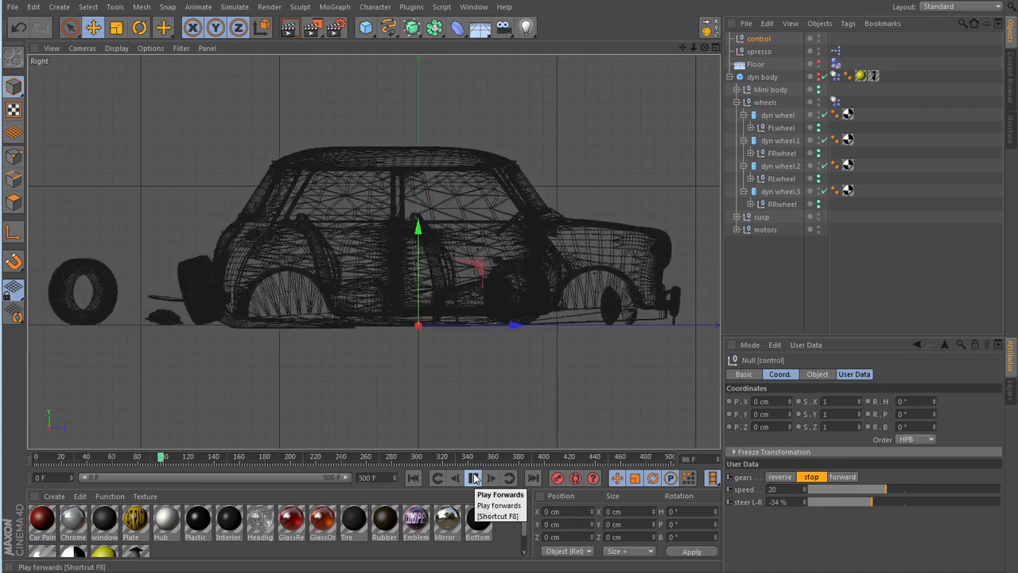
left_click(474, 478)
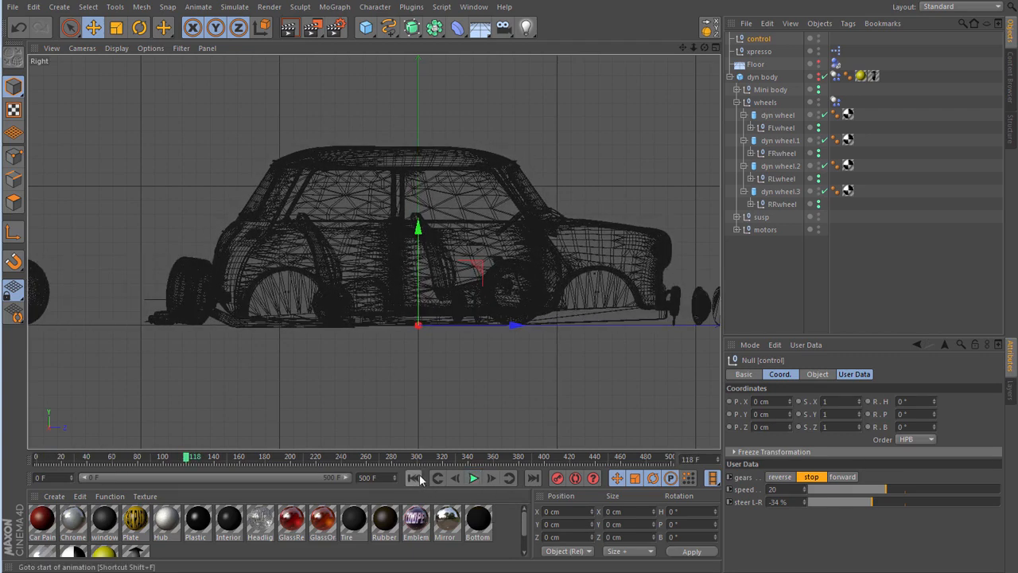
left_click(414, 477)
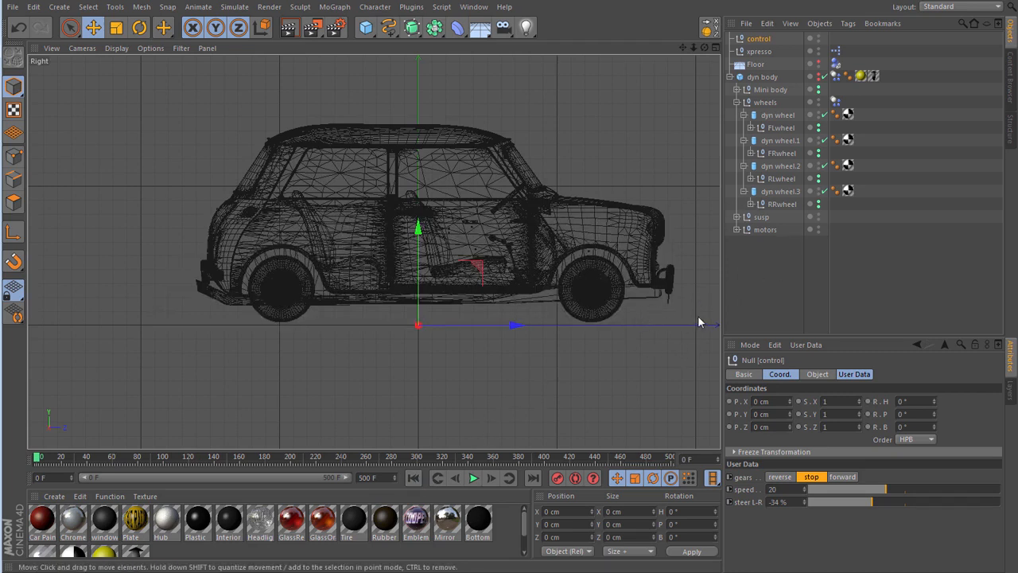
key("F1")
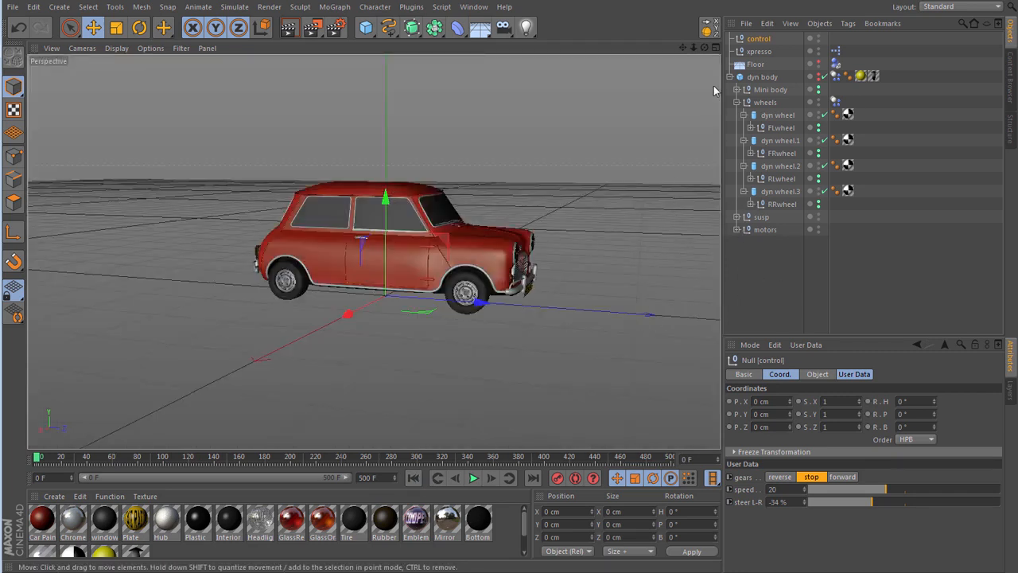
- Set Inherit Tag to None in the wheels group's Dynamics Body tag and transfer the tag onto each of the four dyn wheels
left_click_drag(705, 47, 677, 51)
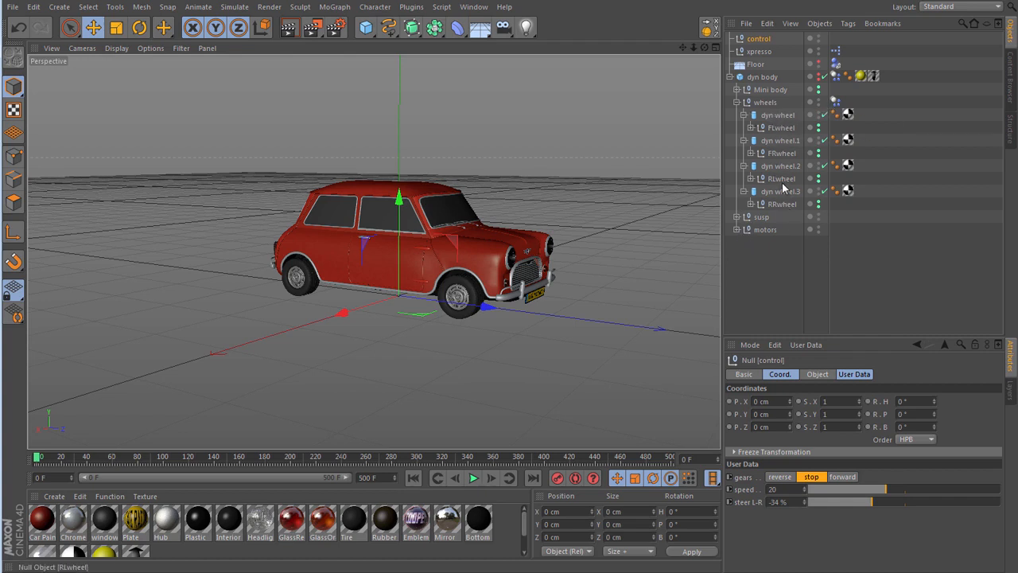
left_click(835, 101)
left_click(854, 374)
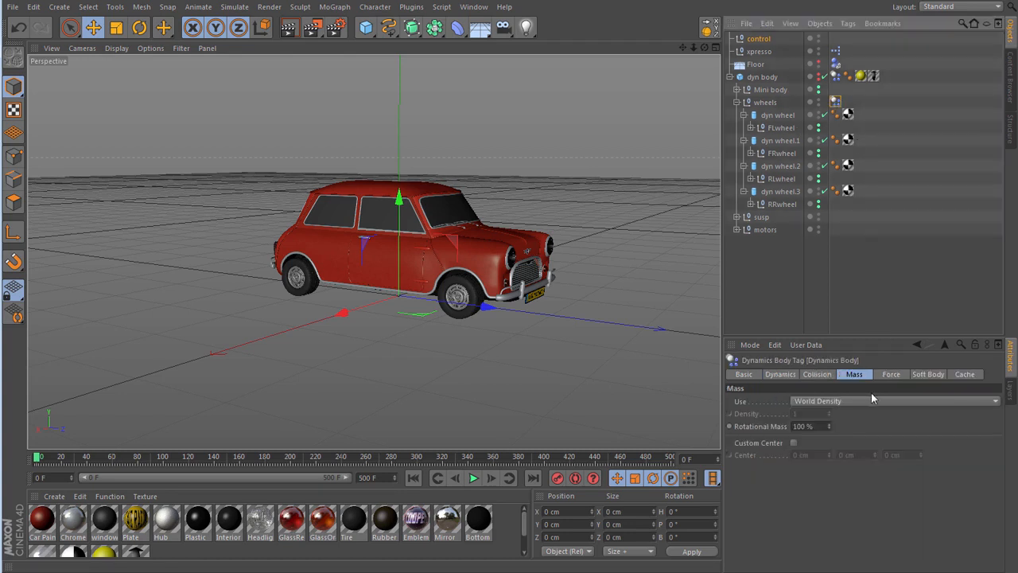
left_click(814, 374)
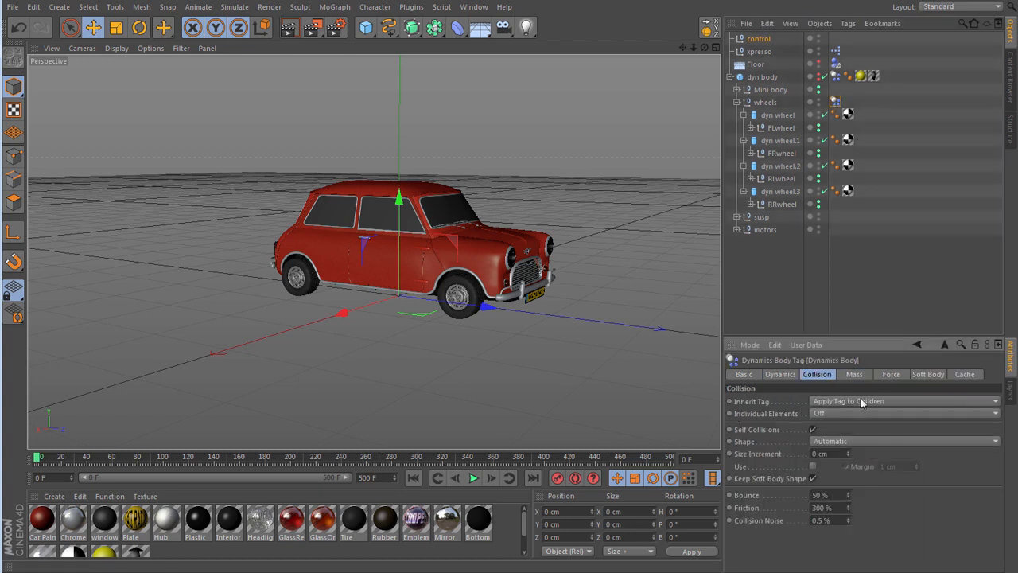
left_click(853, 401)
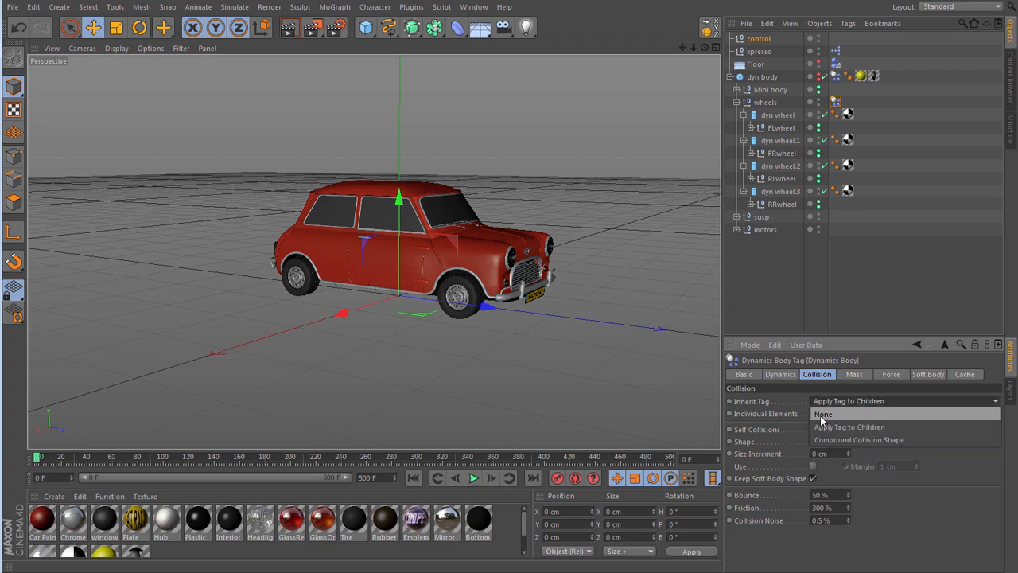
left_click(820, 414)
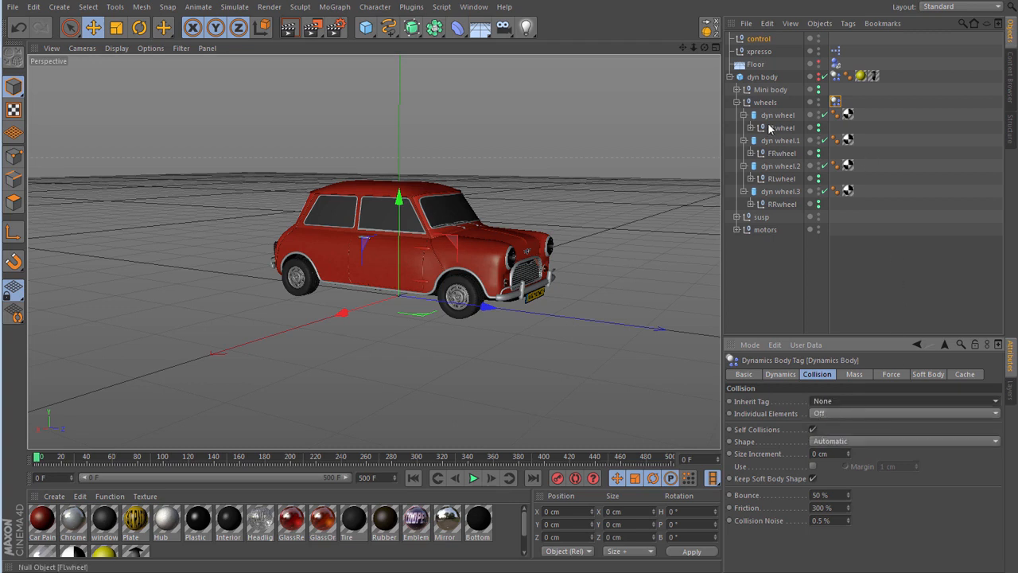
left_click_drag(838, 103, 862, 191)
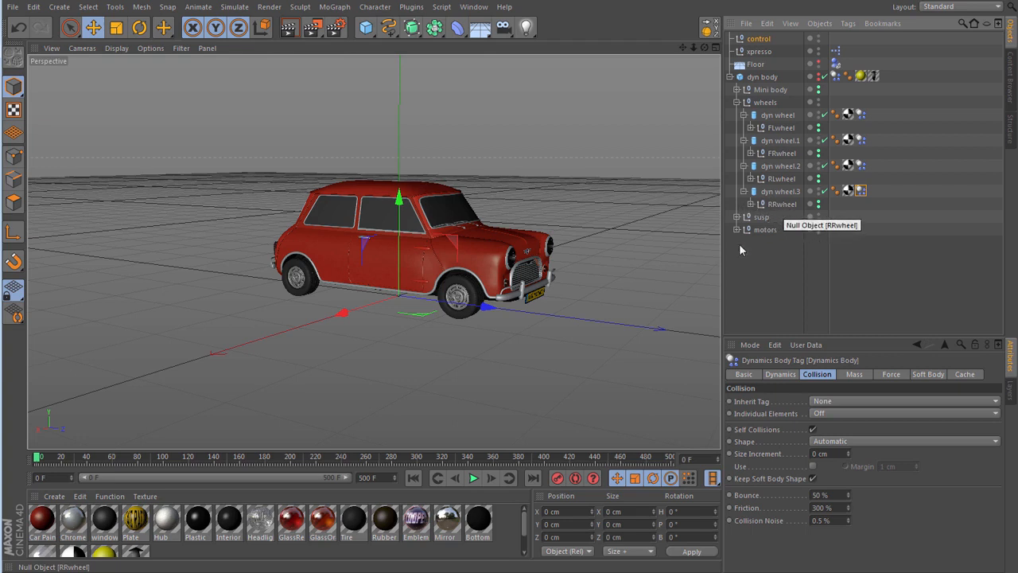
- Play the simulation in the Perspective view to check how the car settles, and rewind to frame 0
left_click(474, 477)
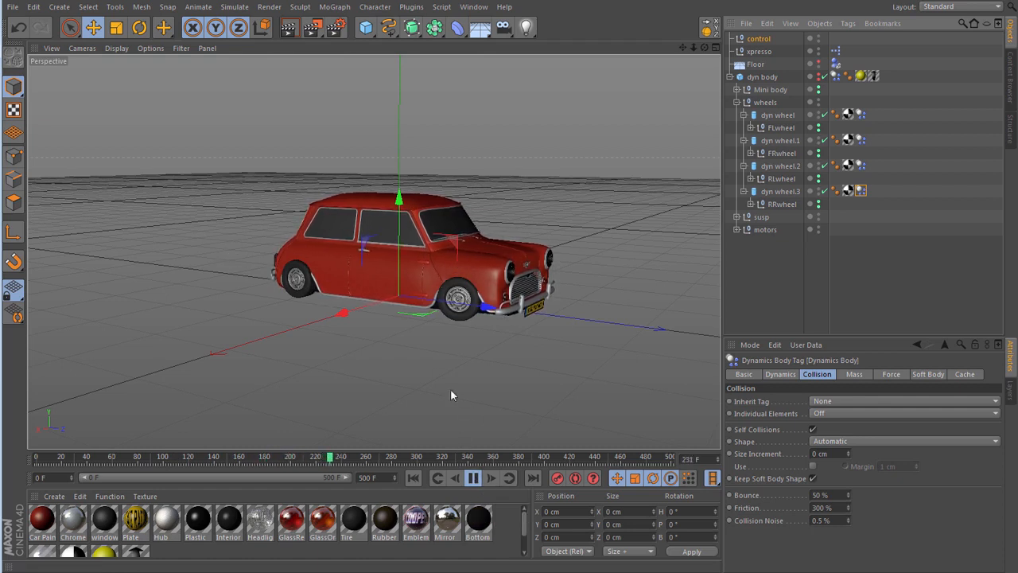
left_click(473, 477)
left_click(414, 477)
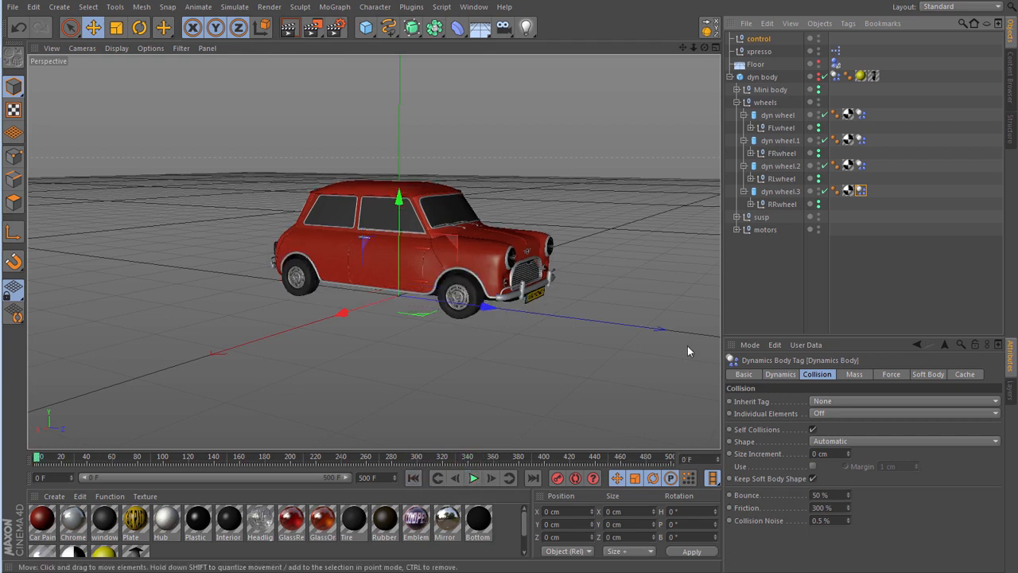
- Set Suspension Stiffness to 30 on all four wh susp connectors, with the car shown in the Right view
left_click(736, 217)
left_click(737, 102)
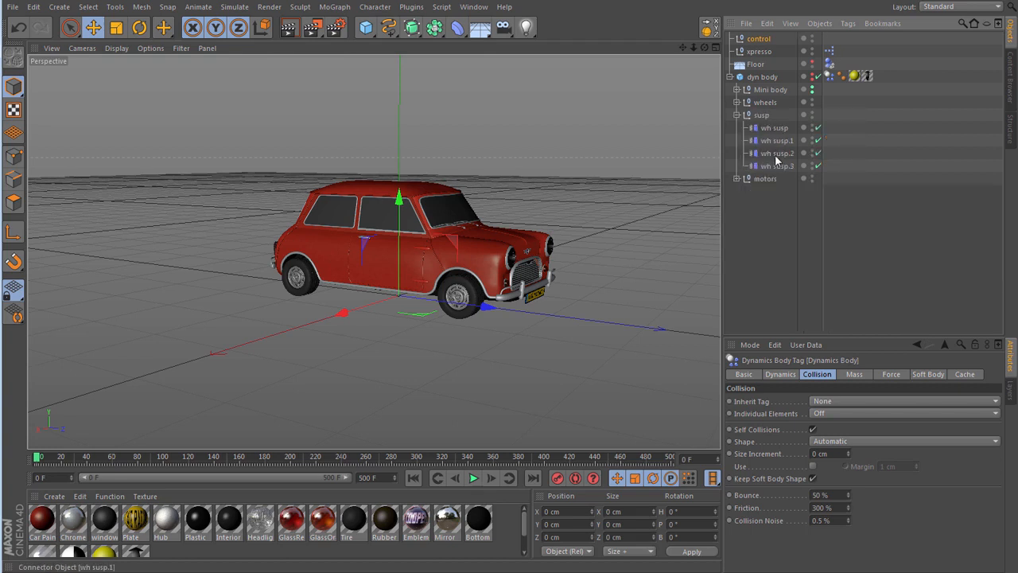
left_click(770, 129)
left_click(780, 166, "shift")
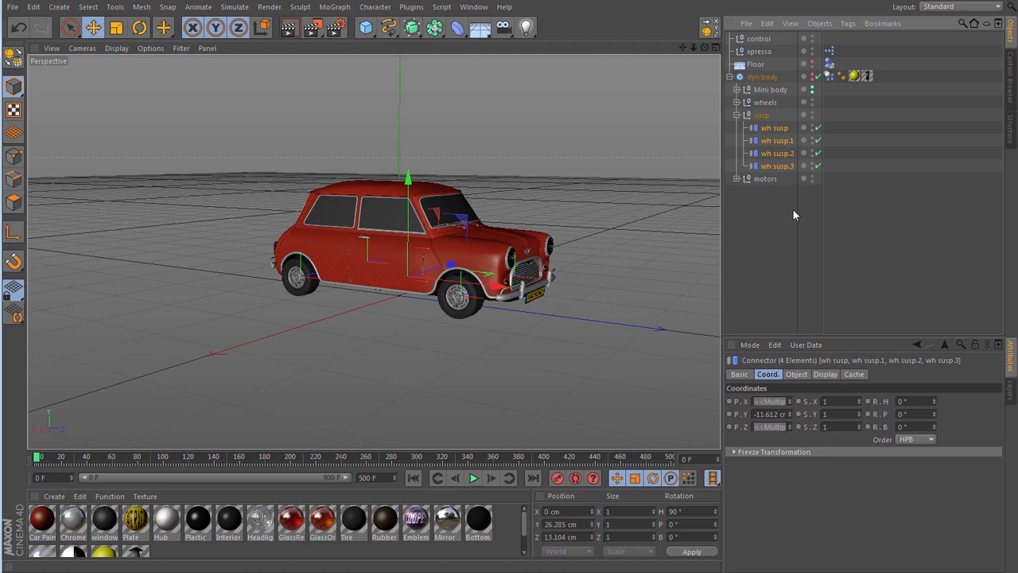
key("F3")
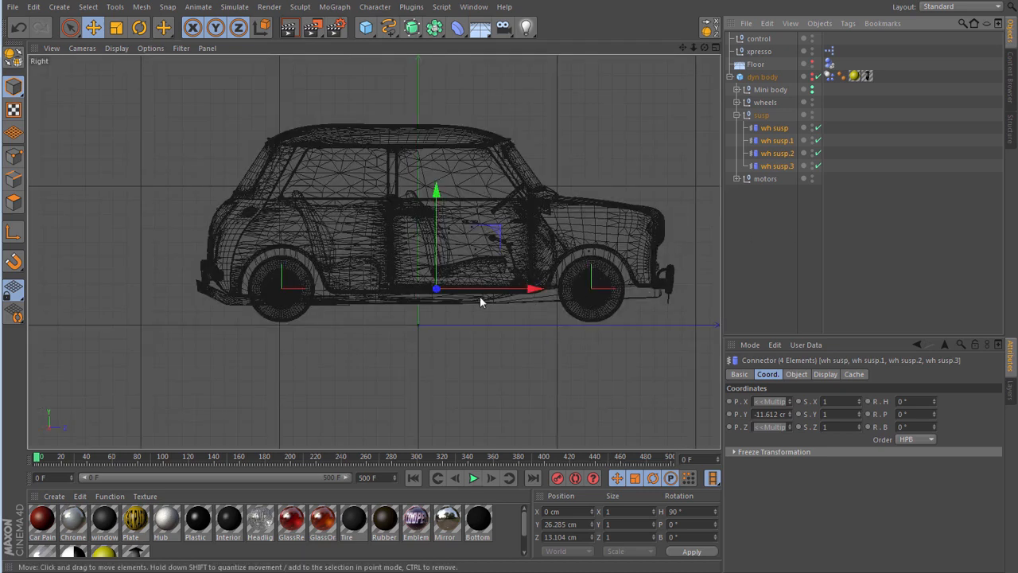
left_click(794, 374)
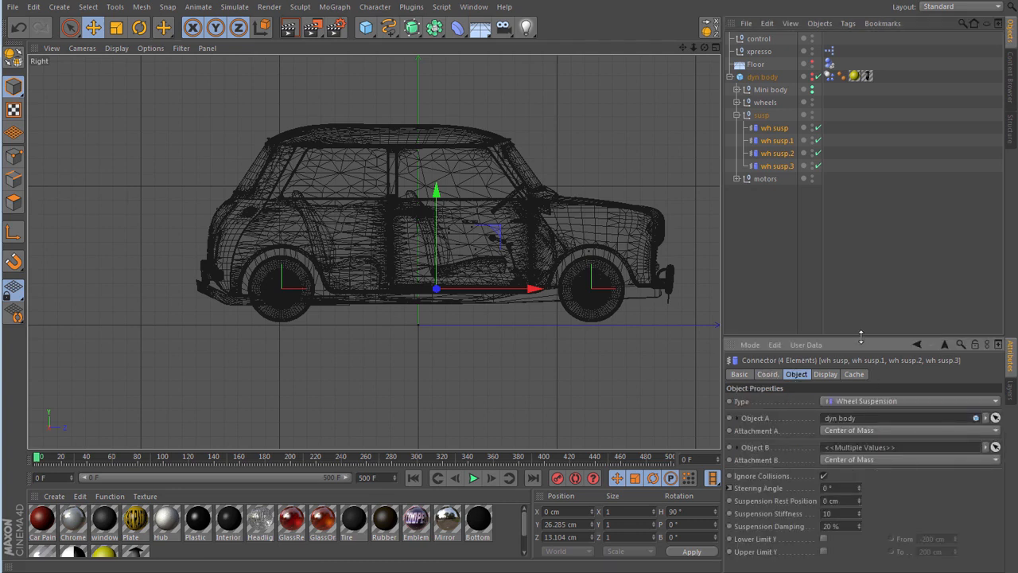
left_click_drag(861, 336, 860, 297)
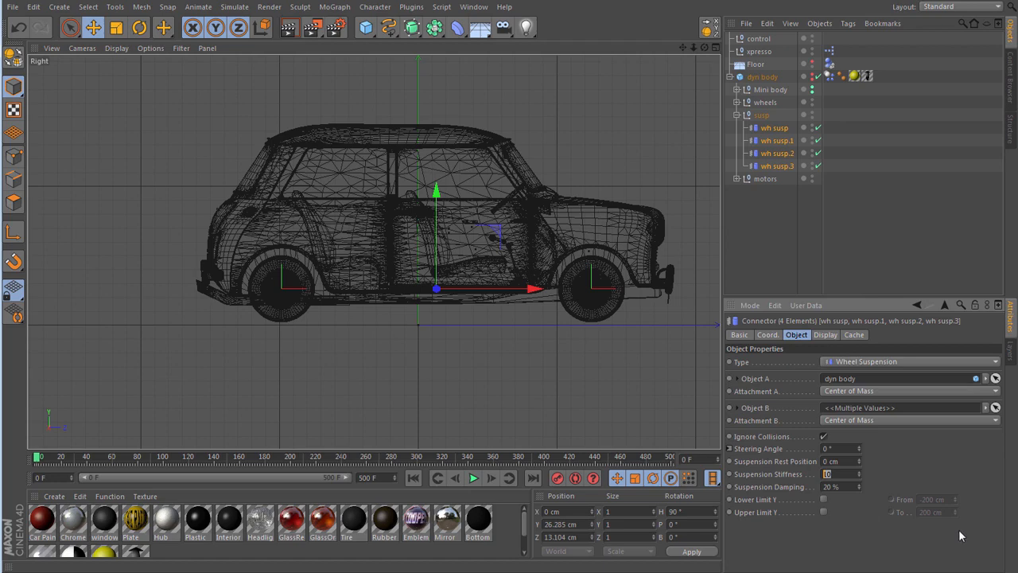
type("30")
- Play the simulation in the Right view to check the stiffer suspension, and rewind to frame 0
key("F8")
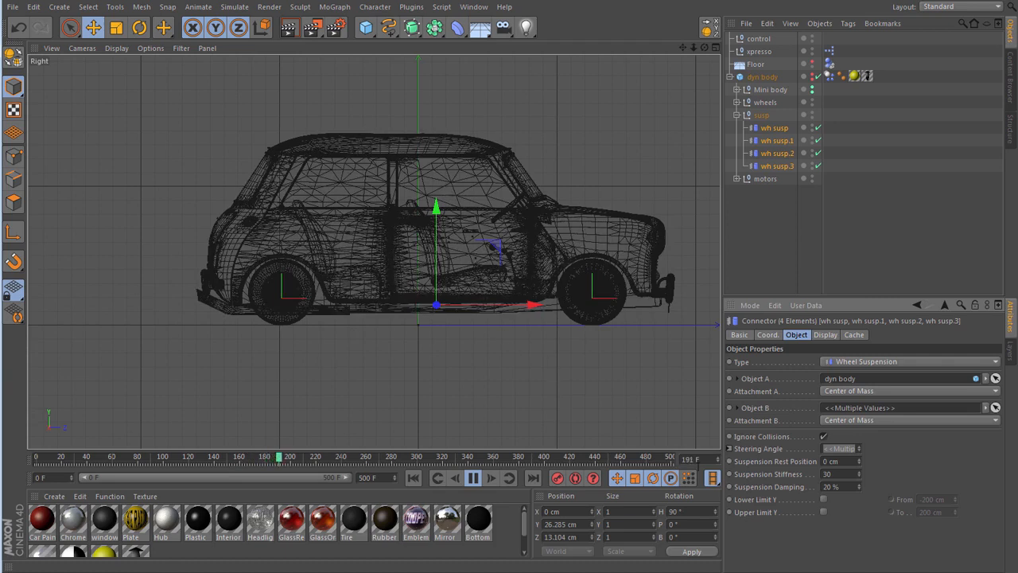
left_click(473, 478)
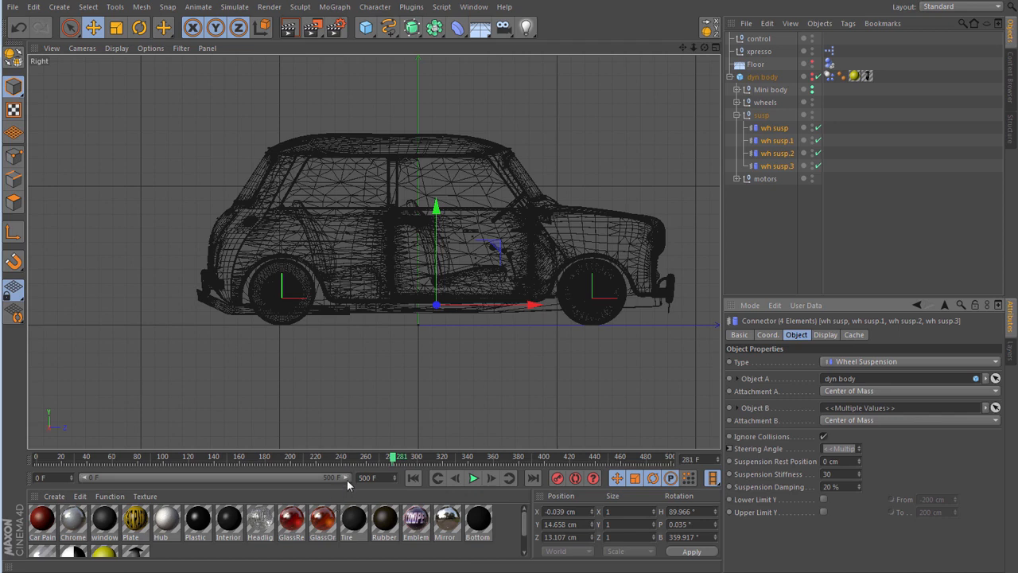
left_click(412, 477)
- Loop playback over about the first 30 frames and lower the four suspensions' Suspension Rest Position to -4 cm
left_click_drag(347, 477, 111, 480)
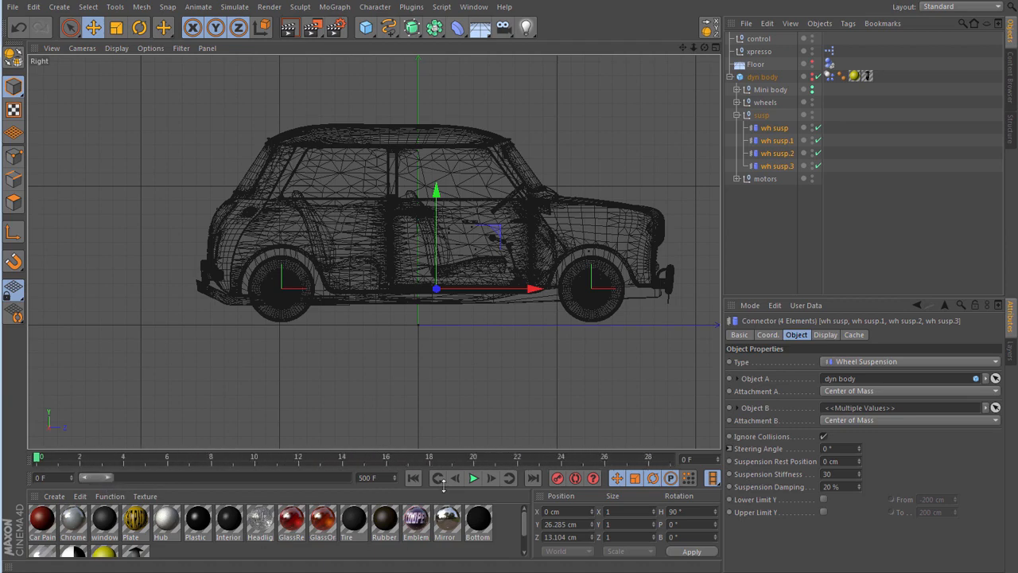
left_click(474, 478)
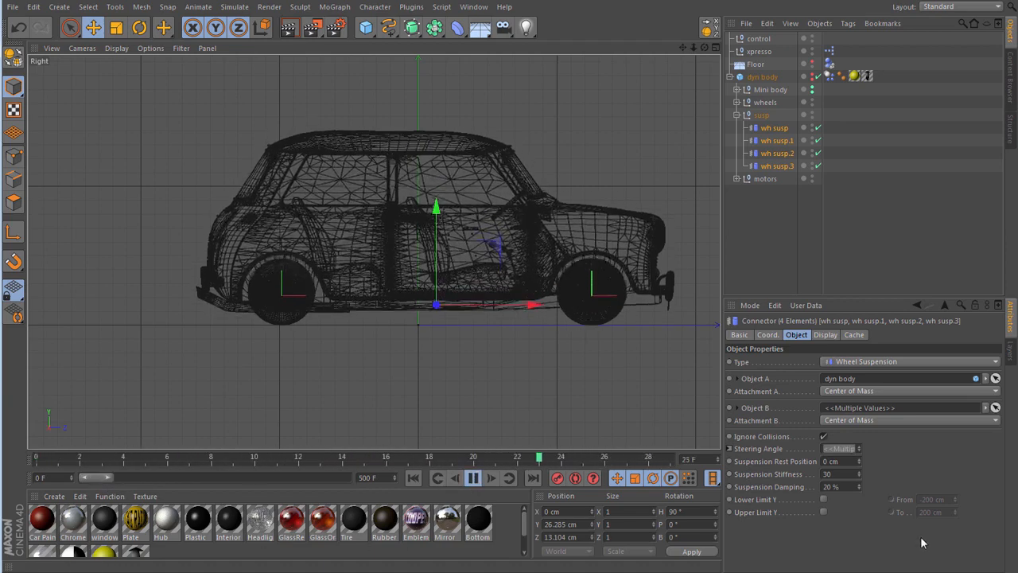
left_click(859, 463)
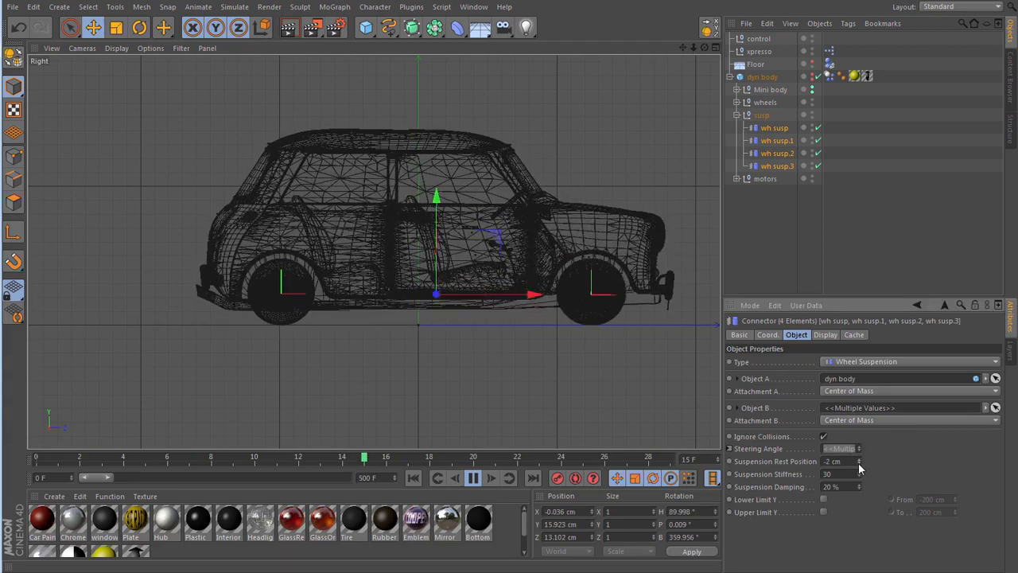
left_click(859, 465)
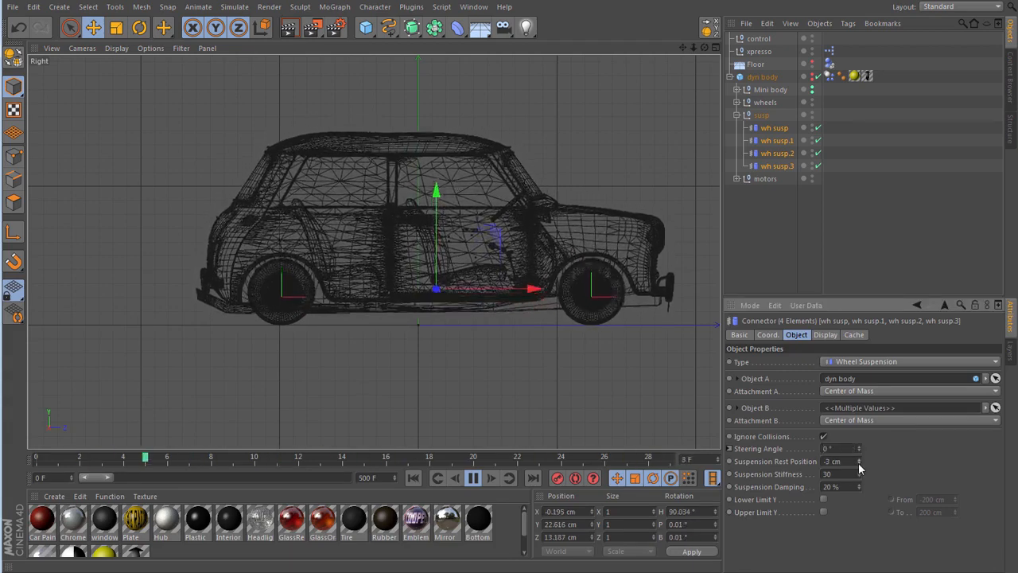
left_click(859, 465)
left_click(859, 465)
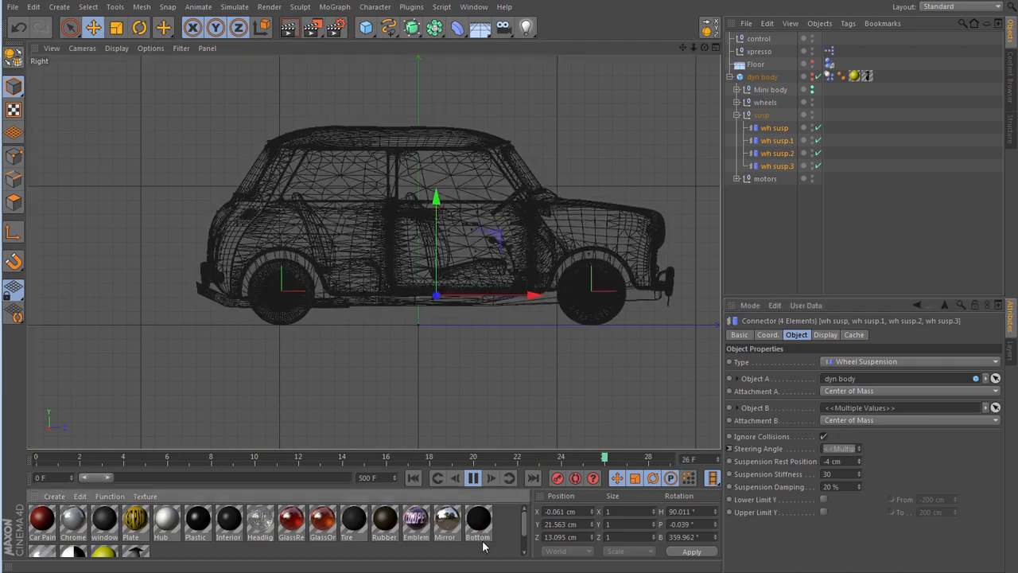
- Check the looping car in the Perspective view, stop at frame 0 and restore the preview range to 500 frames
key("F1")
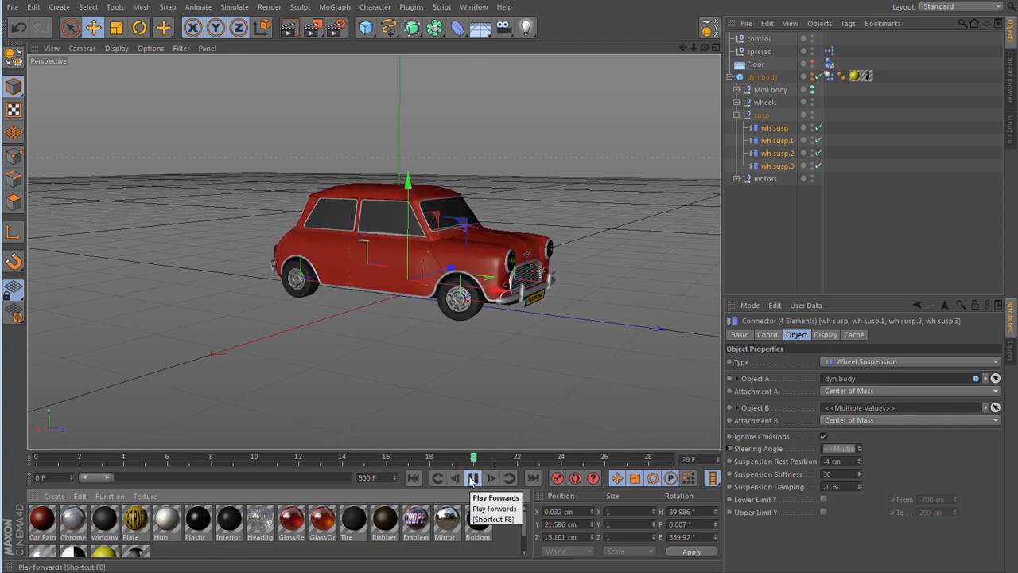
left_click(474, 478)
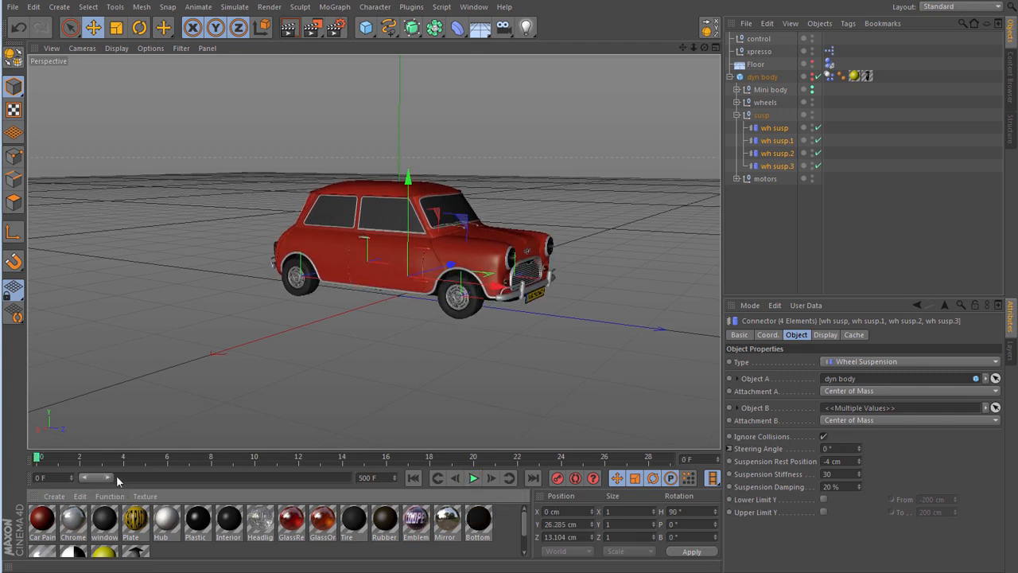
left_click_drag(112, 477, 362, 483)
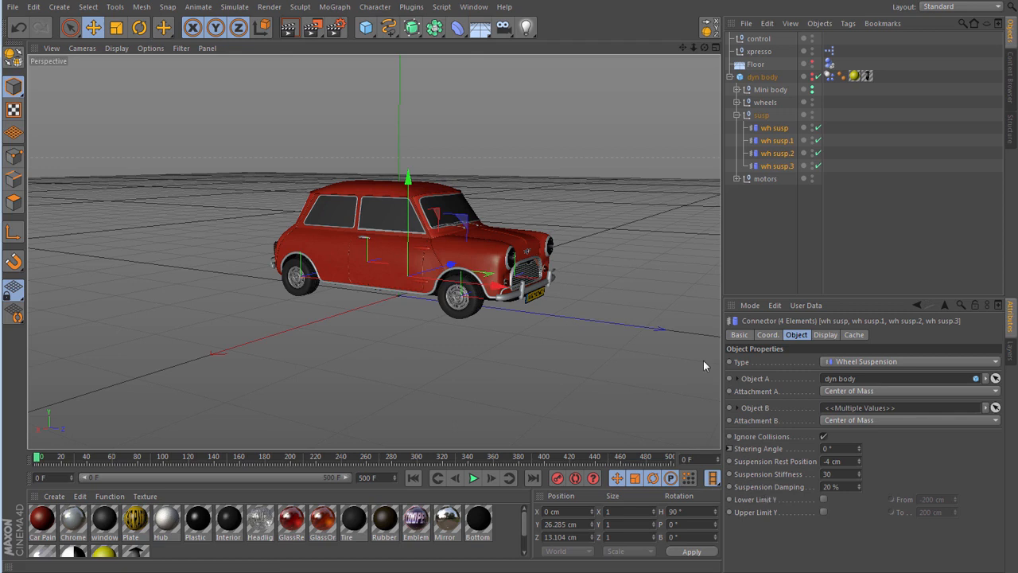
- Set the control null's gears to forward, play the simulation briefly and rewind to frame 0
left_click(762, 38)
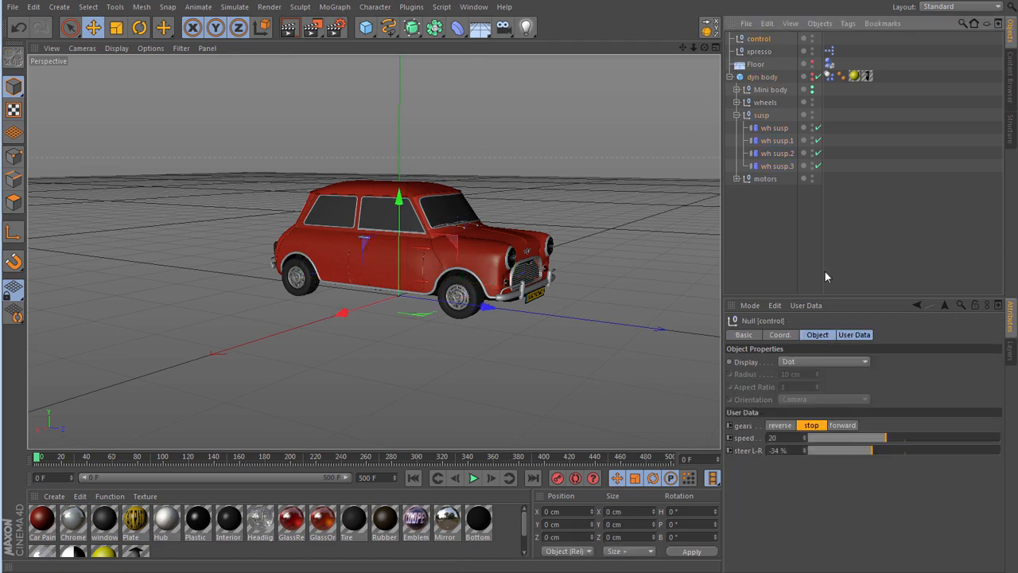
left_click(843, 425)
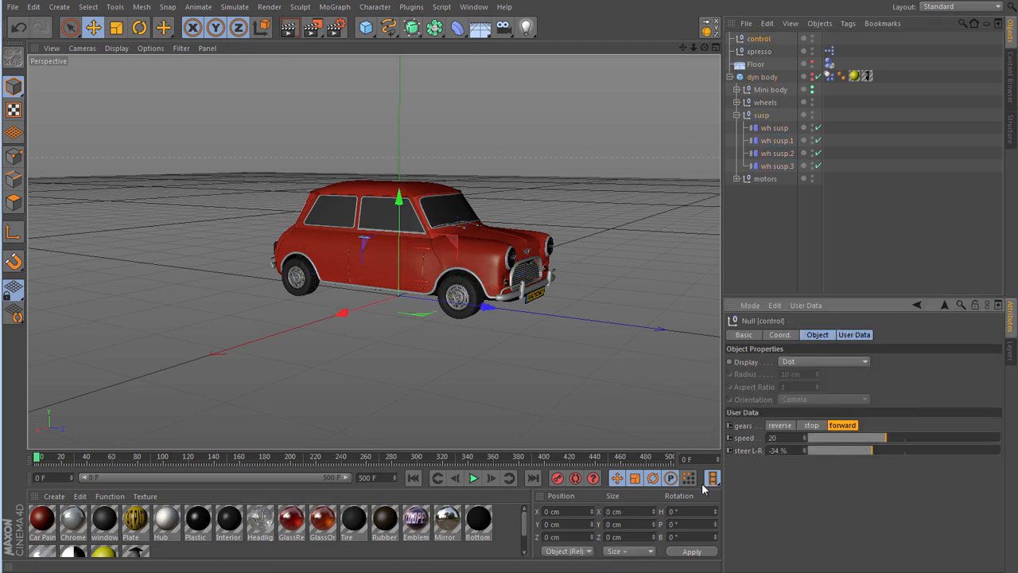
left_click(471, 479)
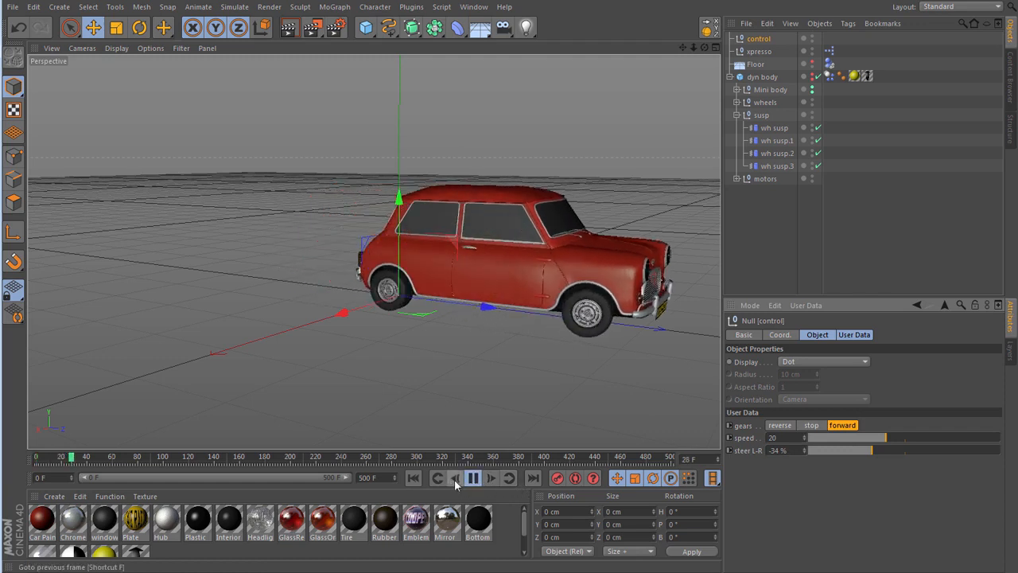
left_click(474, 478)
left_click(412, 477)
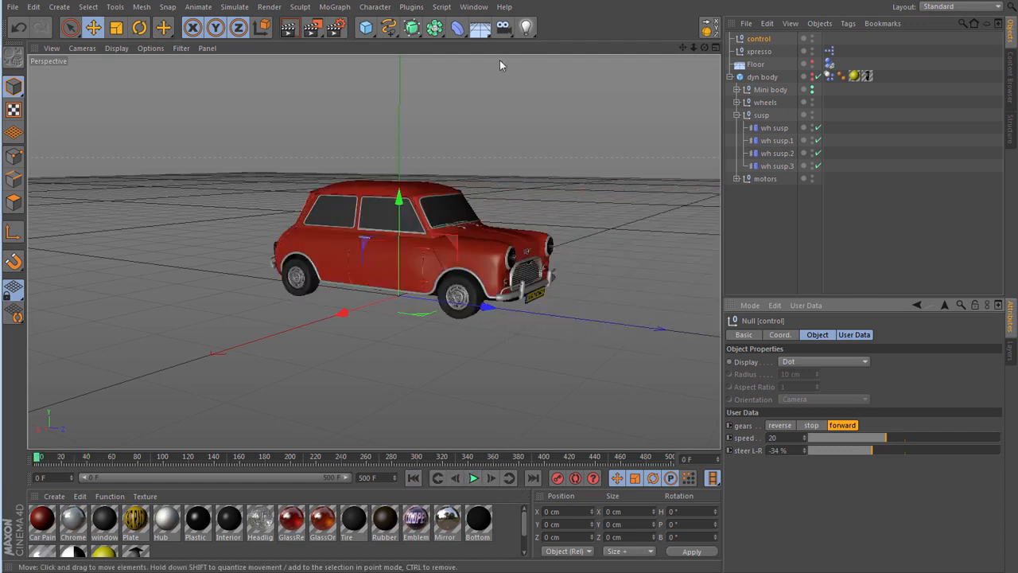
- Add a target camera from a wider view of the car and delete its Camera.Target.1 null
scroll(365, 209, "down", 5)
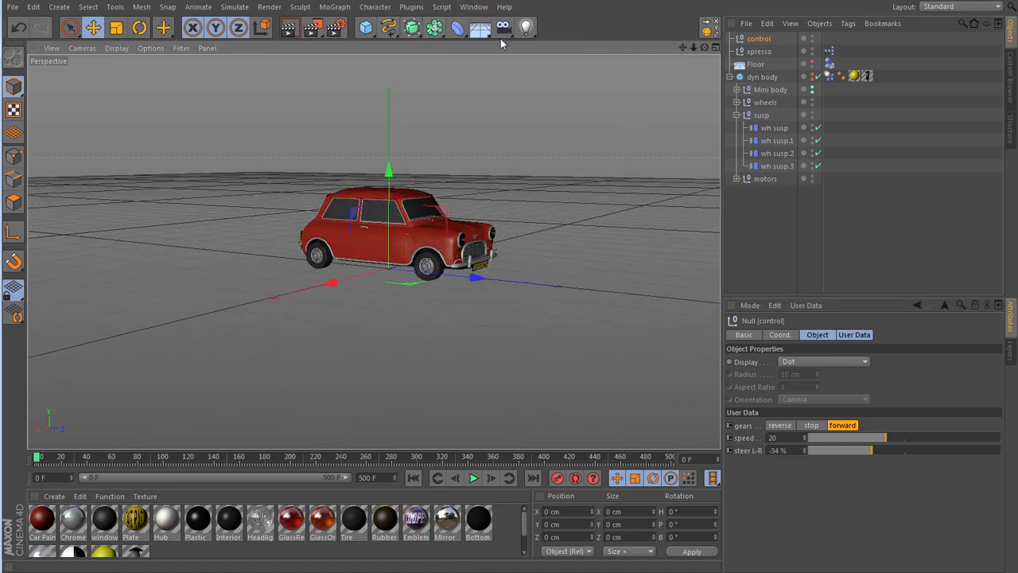
left_click_drag(502, 32, 592, 71)
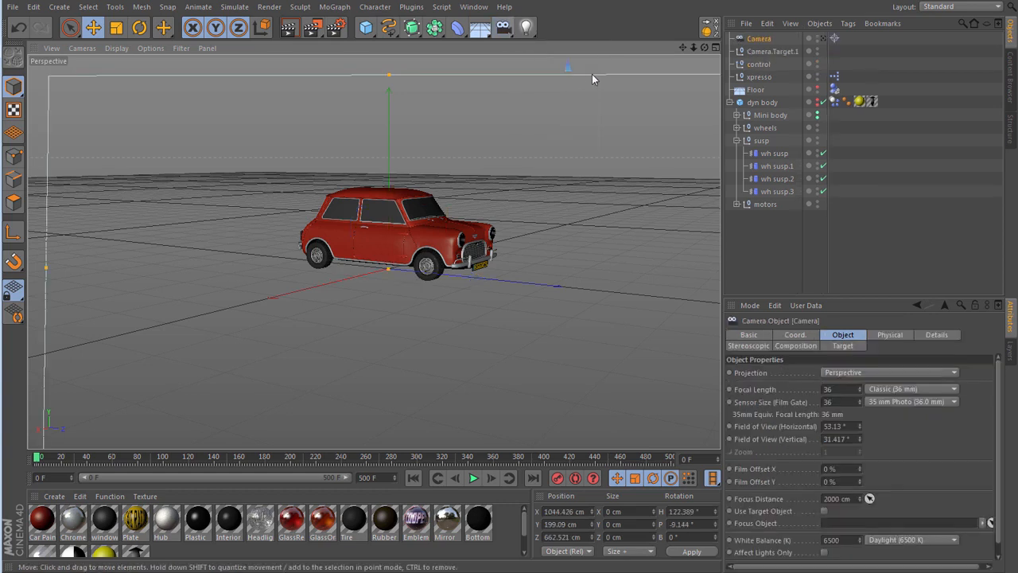
left_click(788, 51)
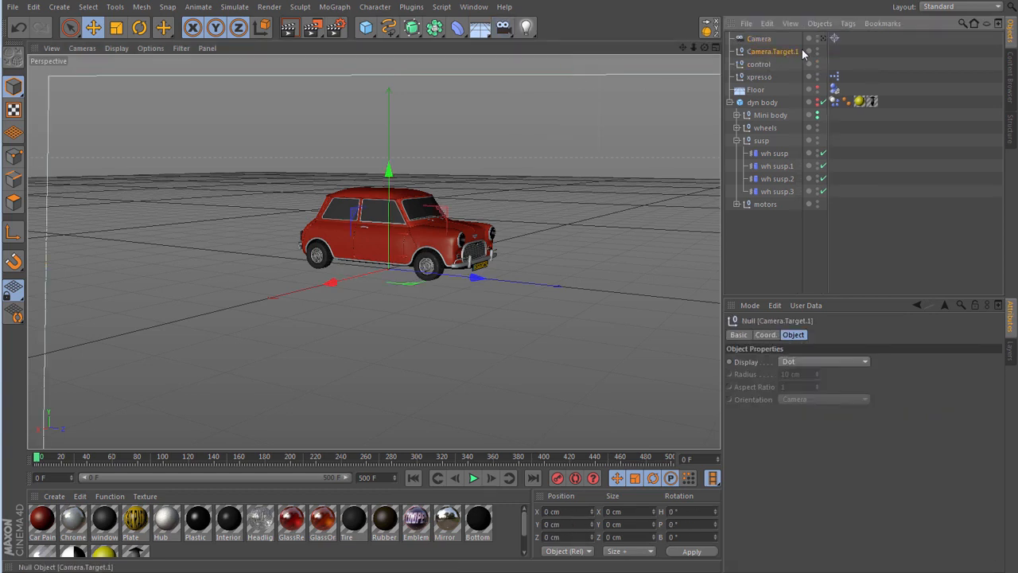
key("Delete")
- Set Mini body as the Target Object of the camera's Target tag and look through the camera
left_click(830, 38)
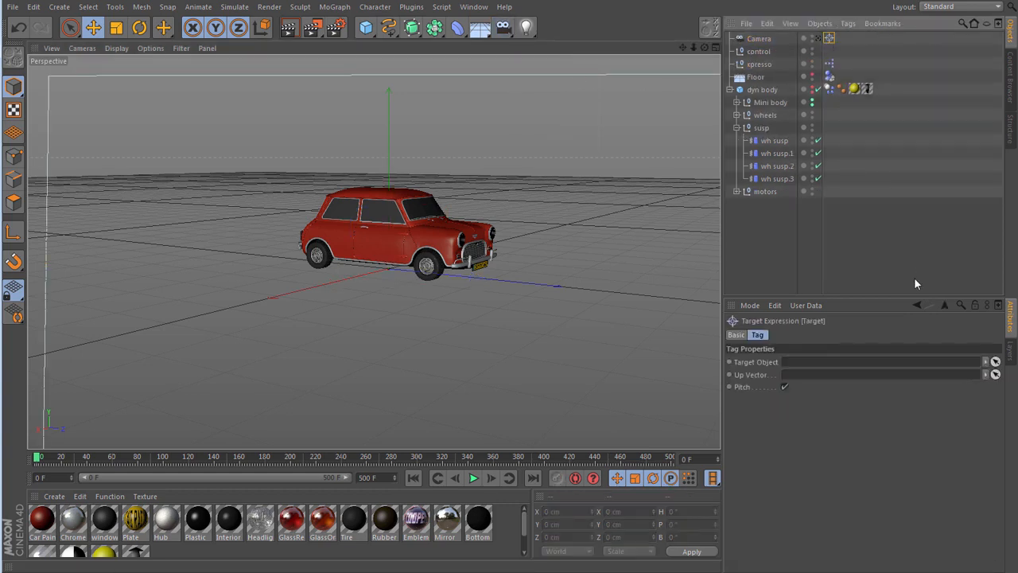
left_click(996, 363)
left_click(781, 102)
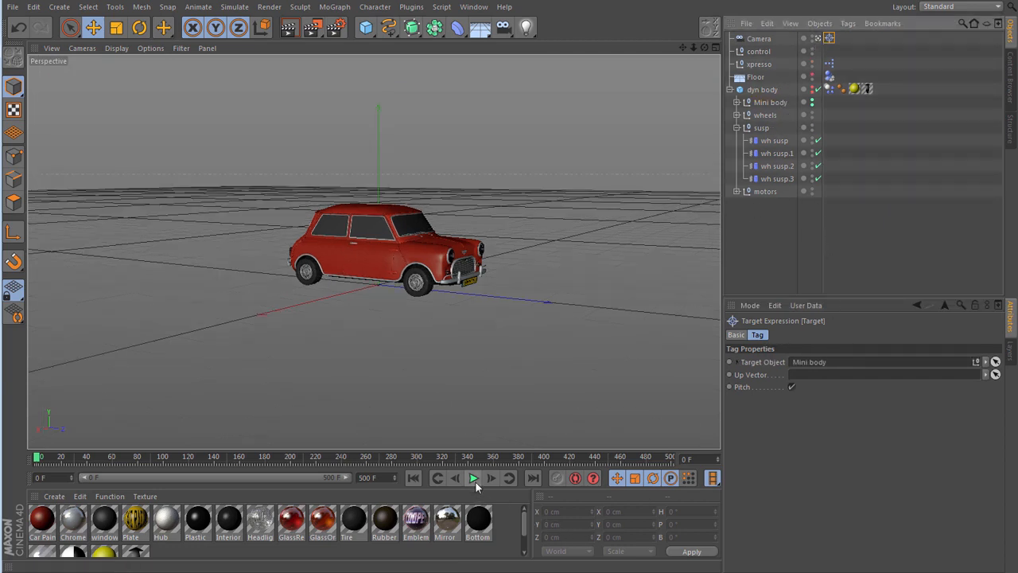
- Play the simulation and drive the car forward with the control null, using speed 39 and steer L-R values of -88 %, 74 % and -71 %
left_click(759, 57)
left_click(862, 335)
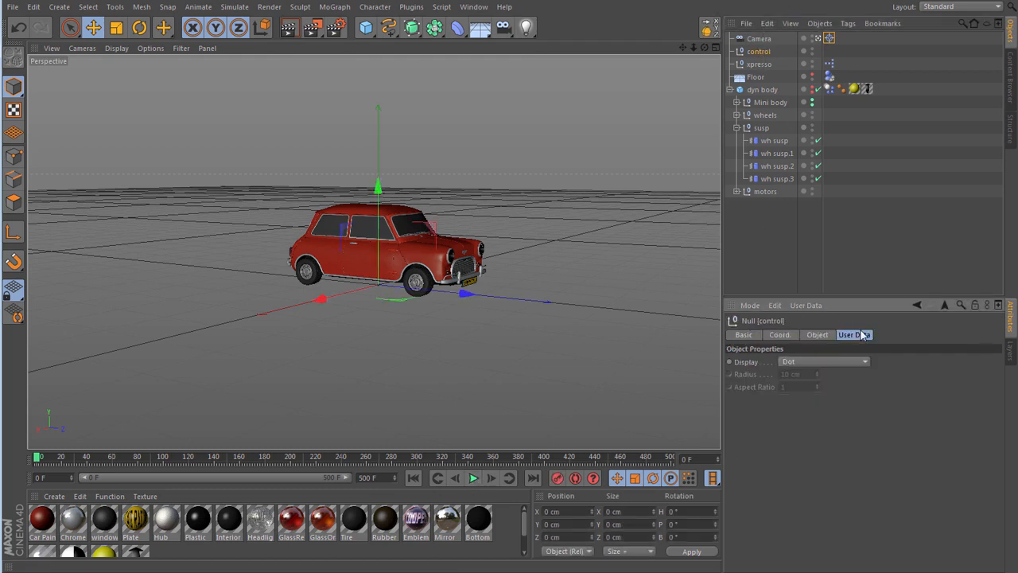
left_click(471, 478)
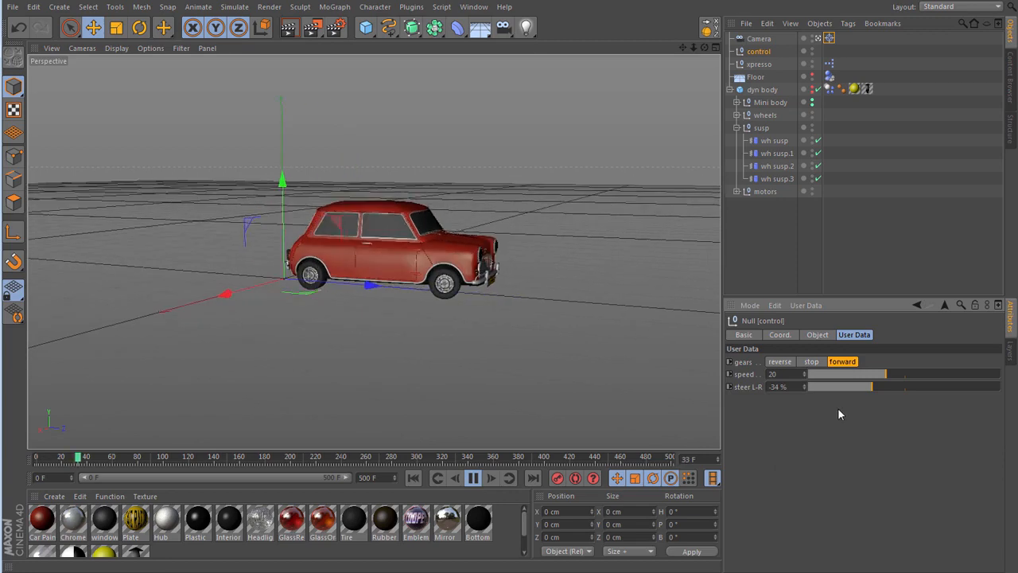
left_click_drag(848, 388, 820, 387)
left_click(960, 374)
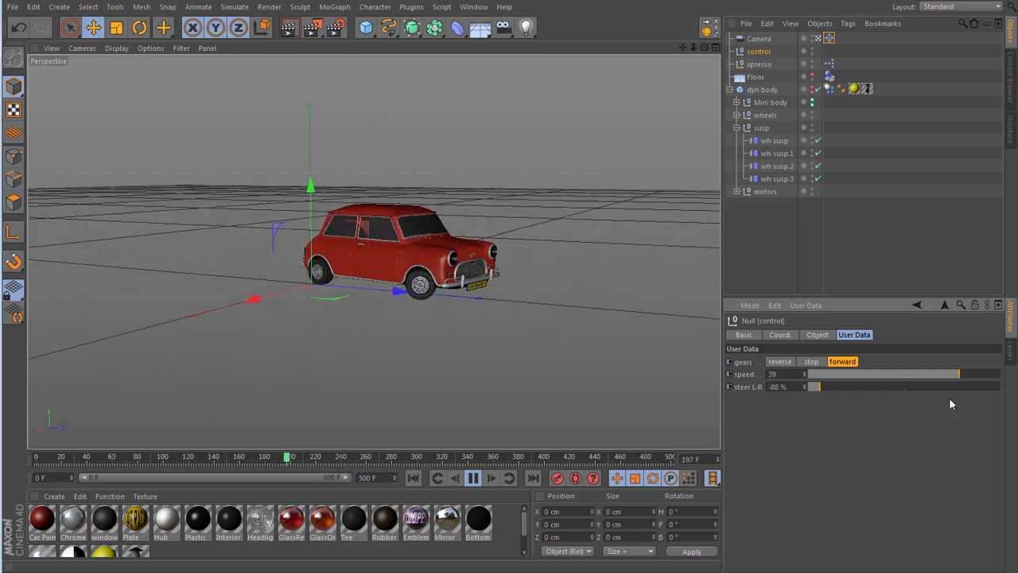
left_click(977, 387)
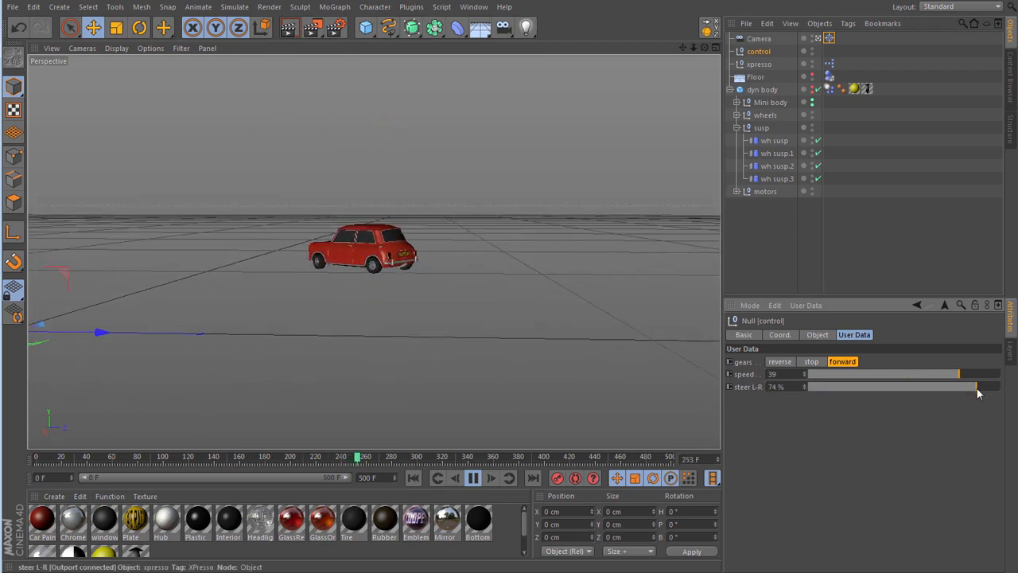
left_click(836, 388)
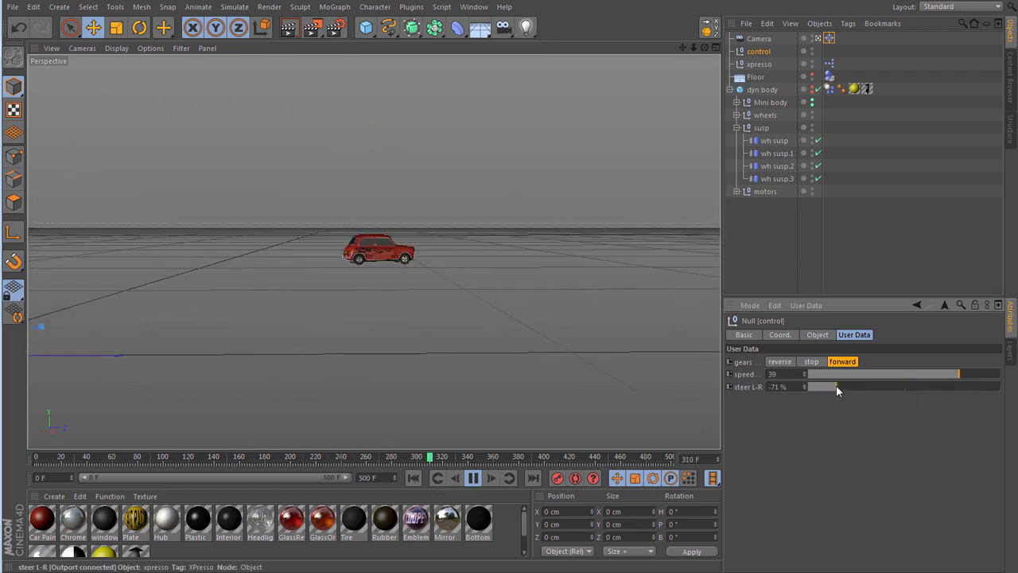
- Drive the car in reverse at speed 47, rewind the simulation to frame 0 and set the gears to stop
left_click(783, 363)
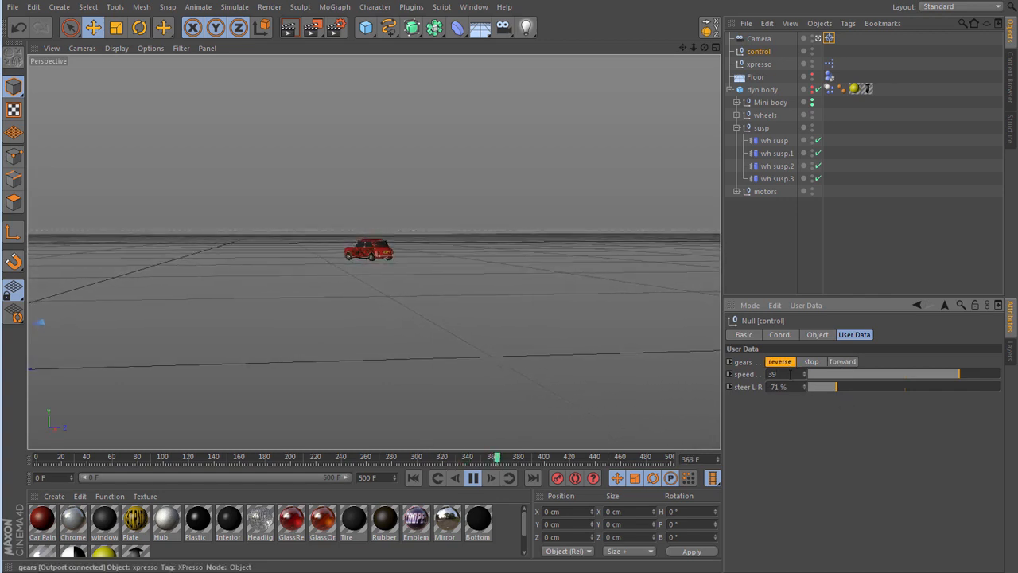
left_click(992, 376)
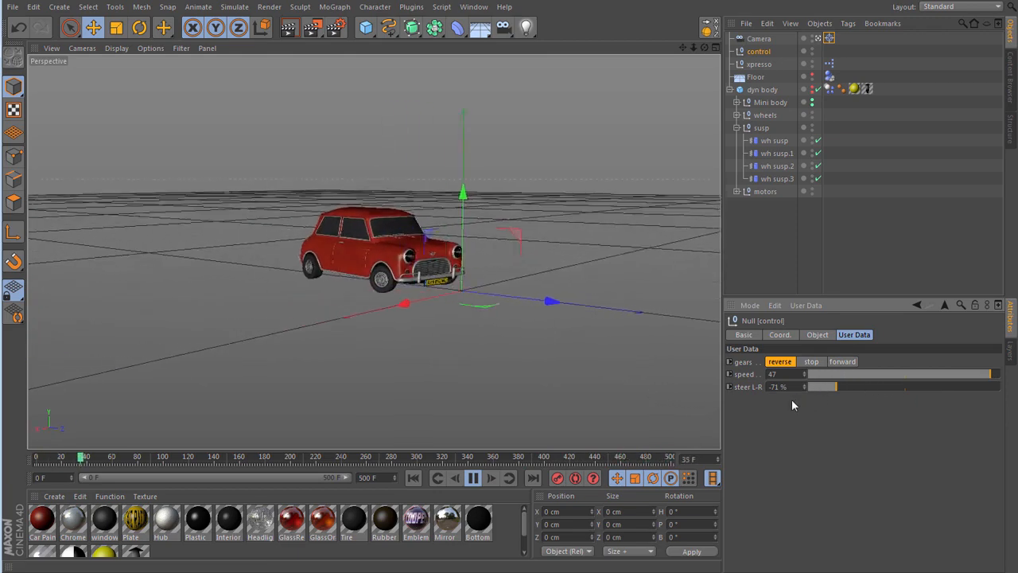
left_click(473, 478)
left_click(413, 478)
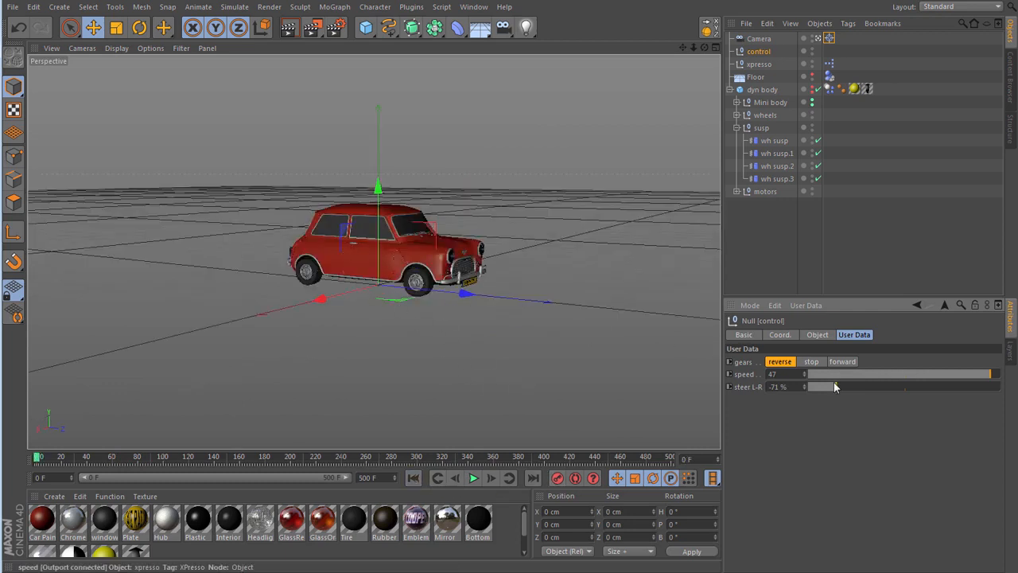
left_click(812, 362)
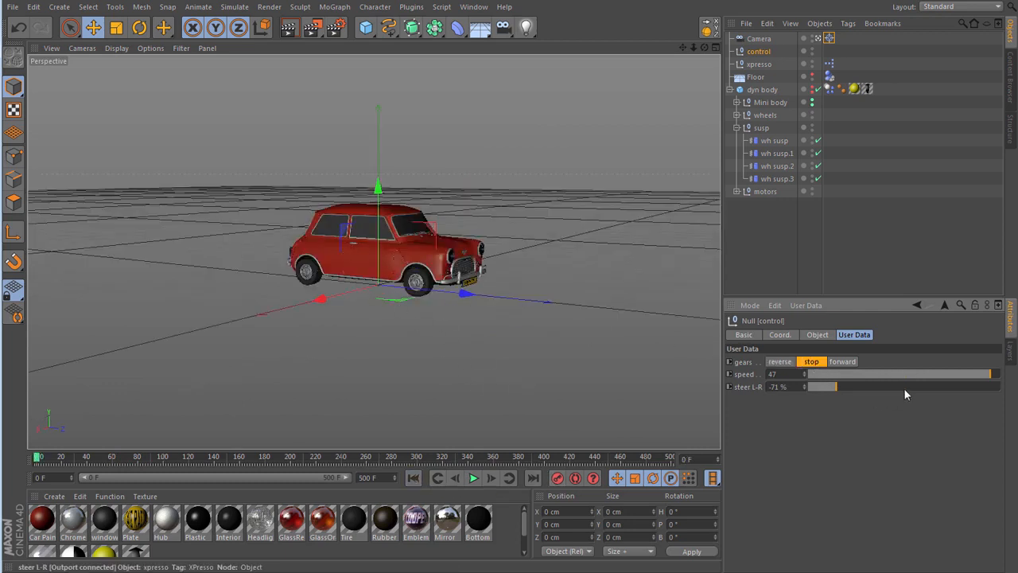
- Centre the control null's steer L-R at -1 % and set the torque of all four motors to 1500
left_click(905, 387)
left_click(737, 192)
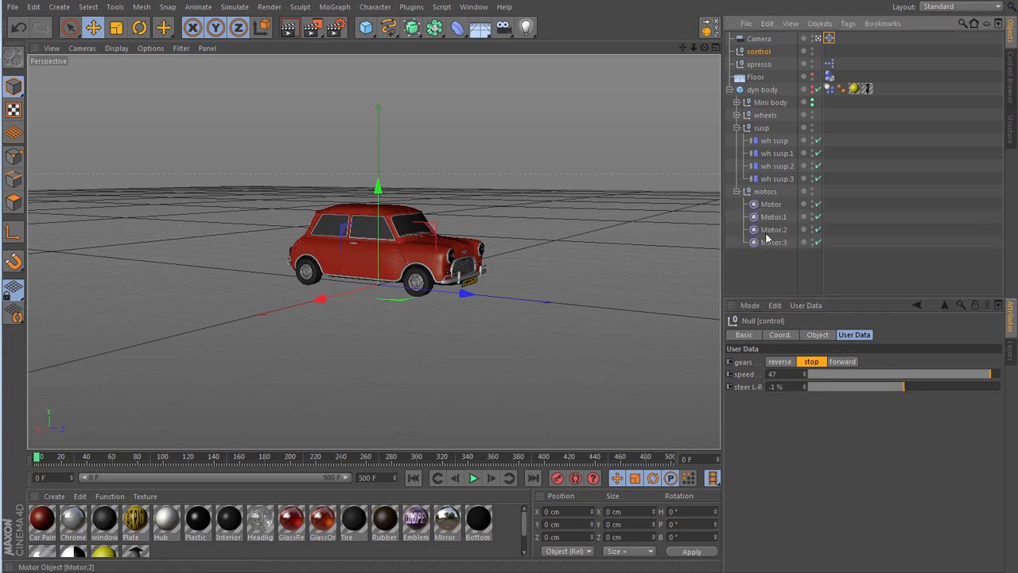
left_click_drag(788, 255, 765, 195)
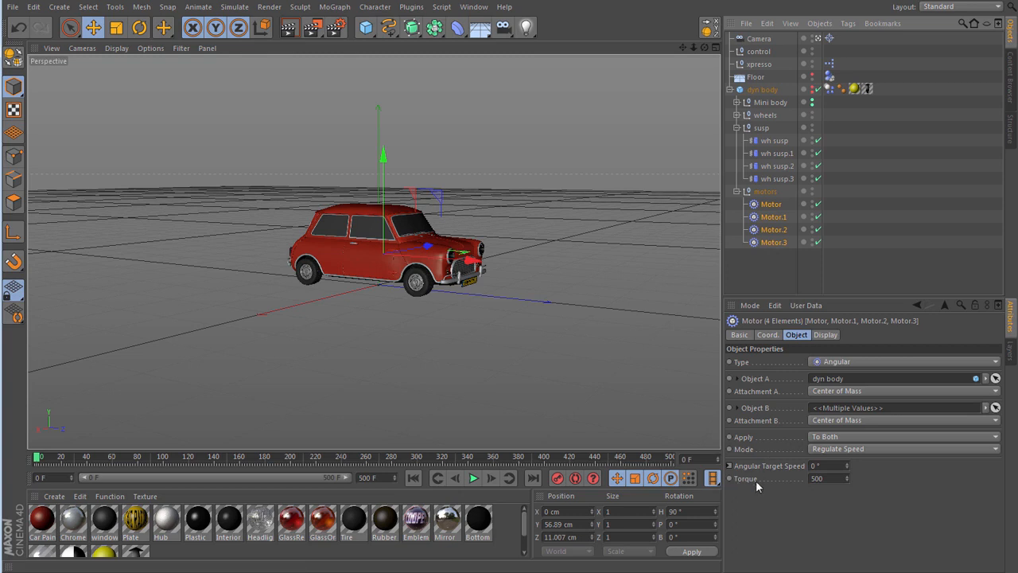
left_click_drag(836, 479, 776, 482)
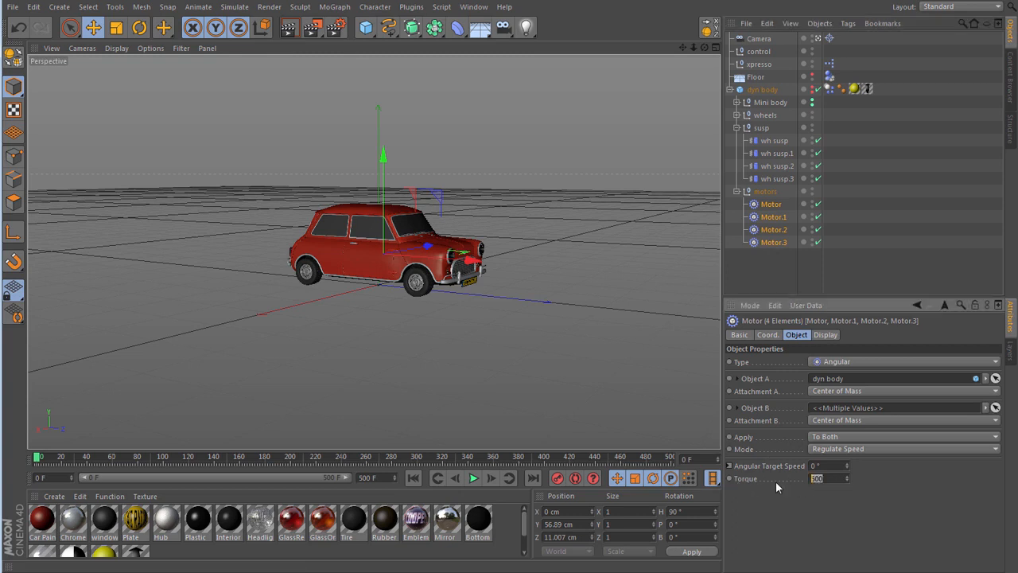
type("1500")
left_click(770, 90)
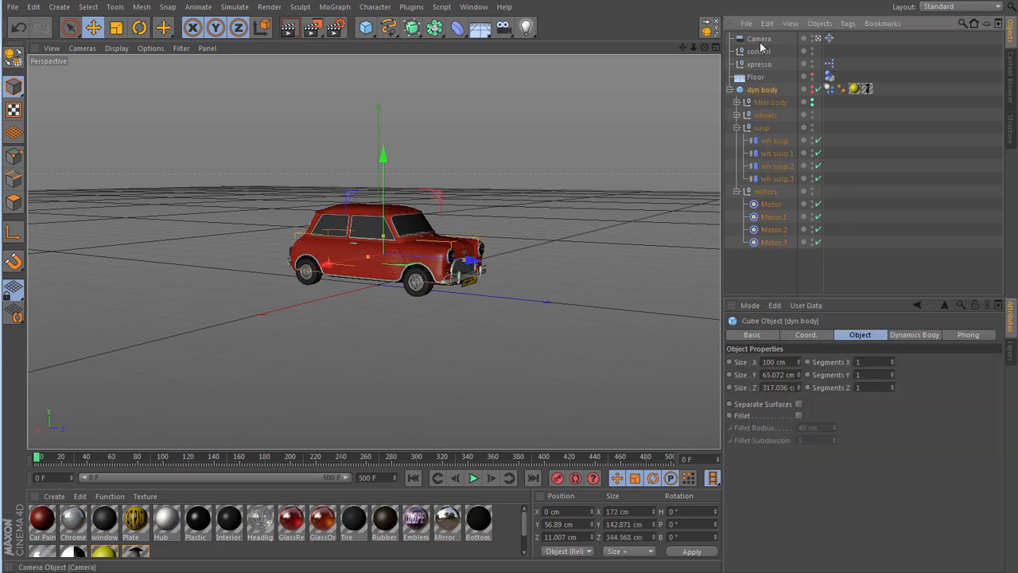
- Play the simulation and drive the car forward with the control null at speed 29, steer L-R to -93 %, and increase the speed to 45
left_click(759, 51)
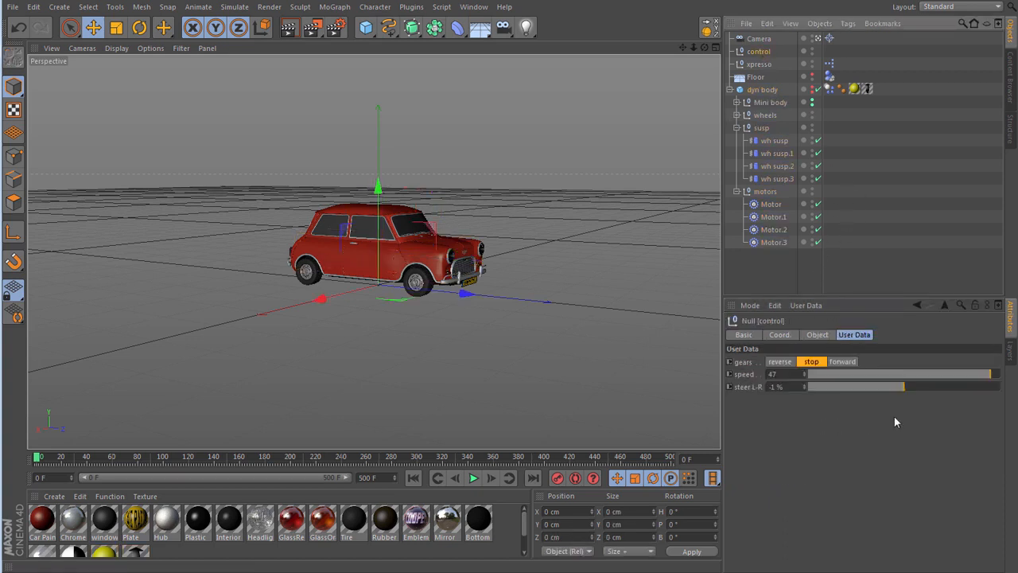
left_click(921, 374)
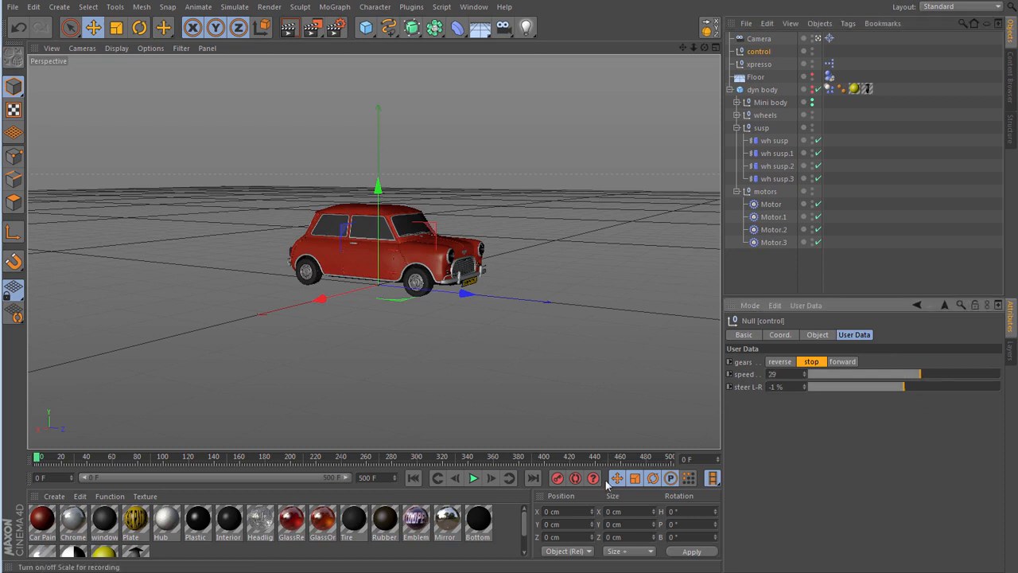
left_click(475, 479)
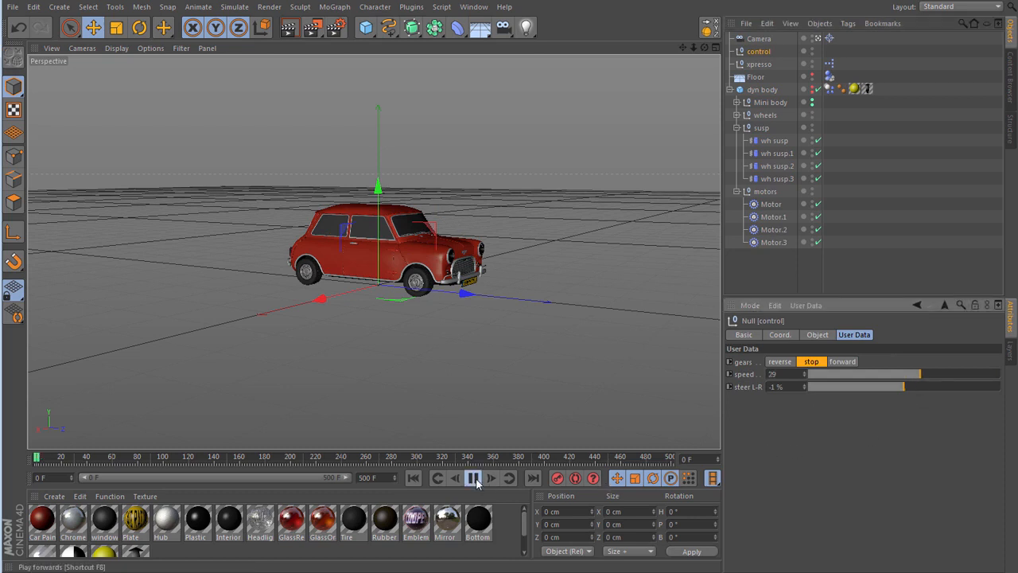
left_click(843, 362)
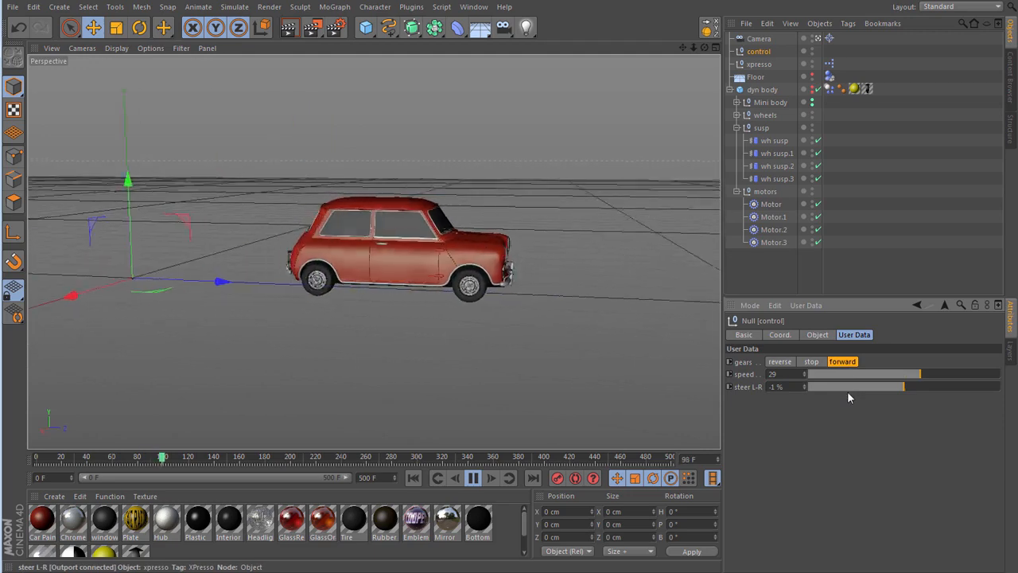
left_click(815, 387)
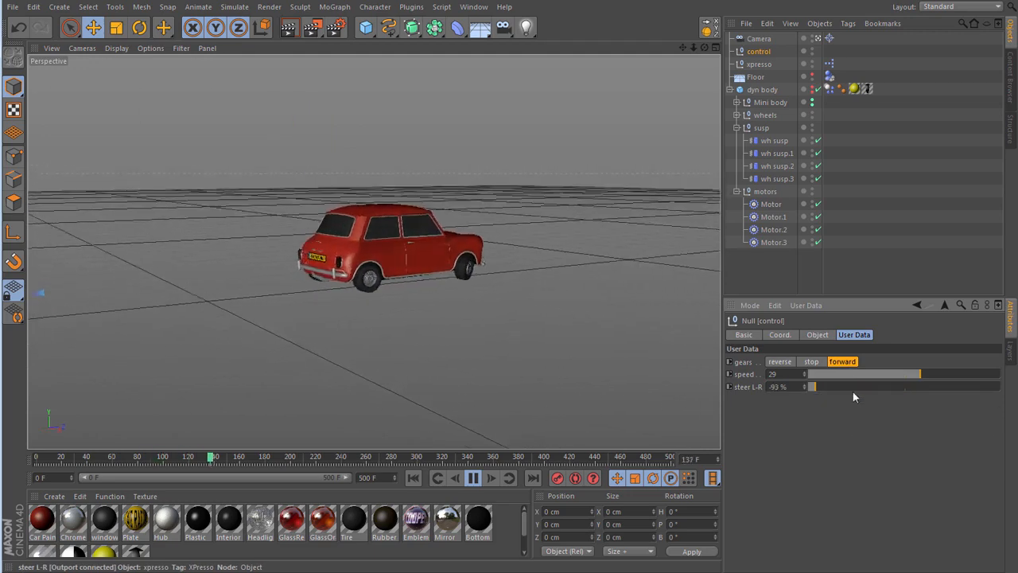
left_click(983, 374)
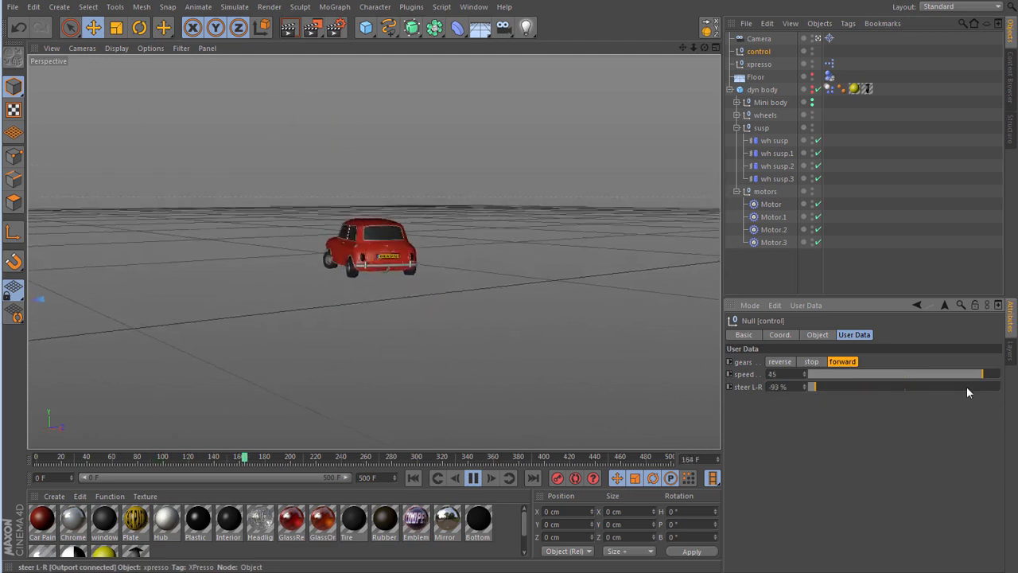
- Drive the car in reverse, stop playback and rewind to frame 0, and set the gears to stop
left_click(780, 362)
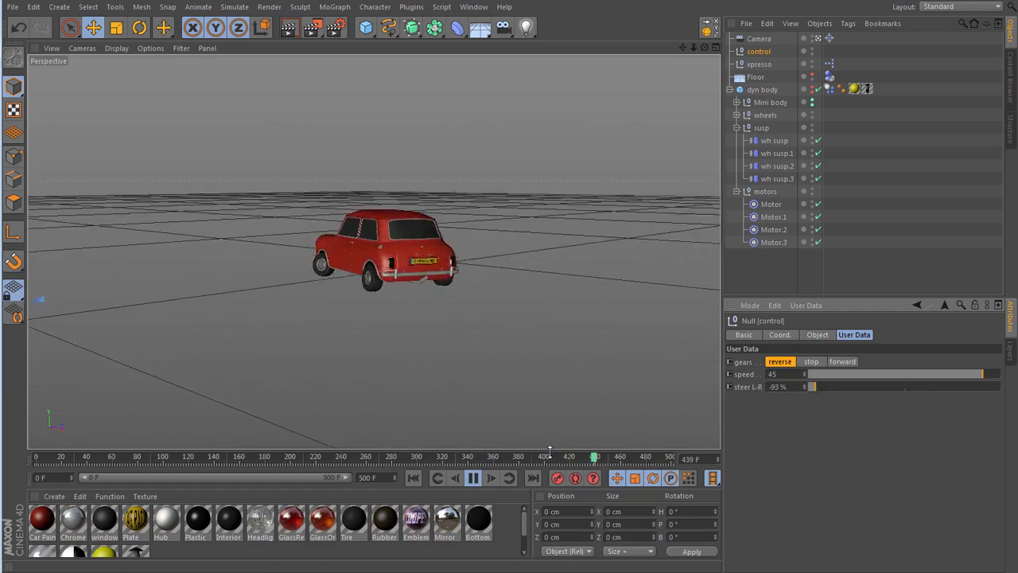
left_click(474, 478)
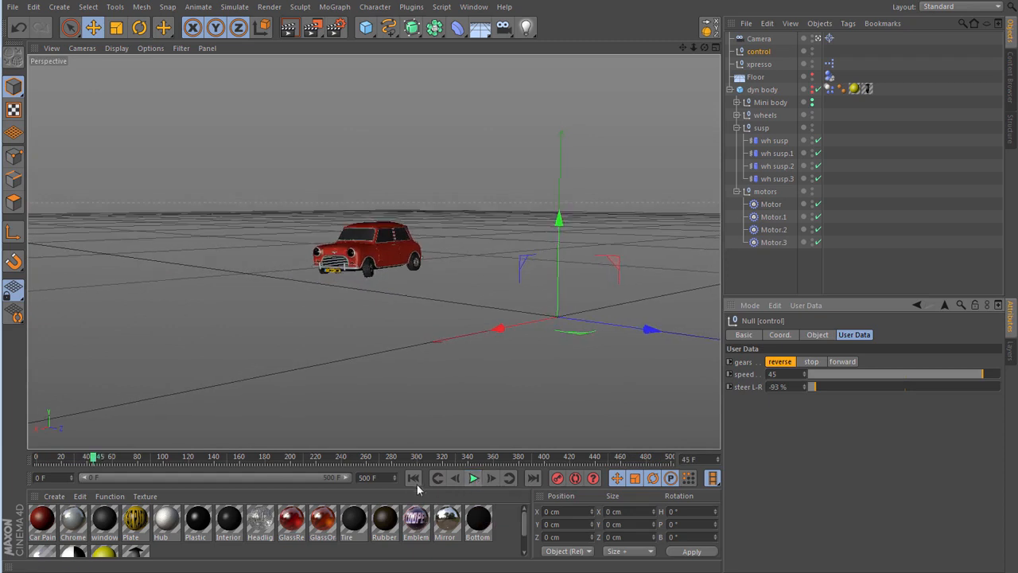
left_click(414, 479)
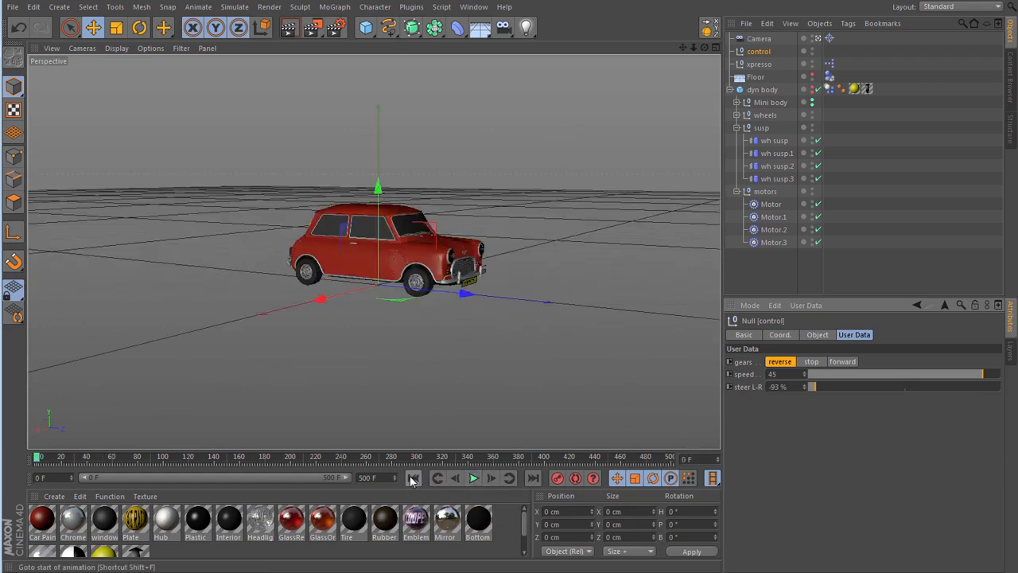
left_click(812, 361)
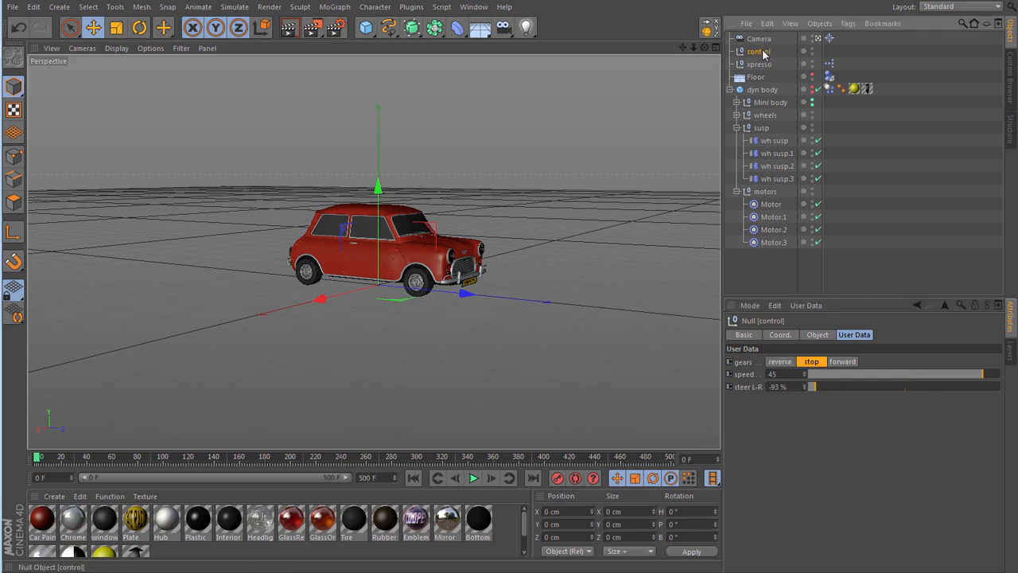
- Raise the Max limit of the speed slider in the control null's user data
left_click(804, 306)
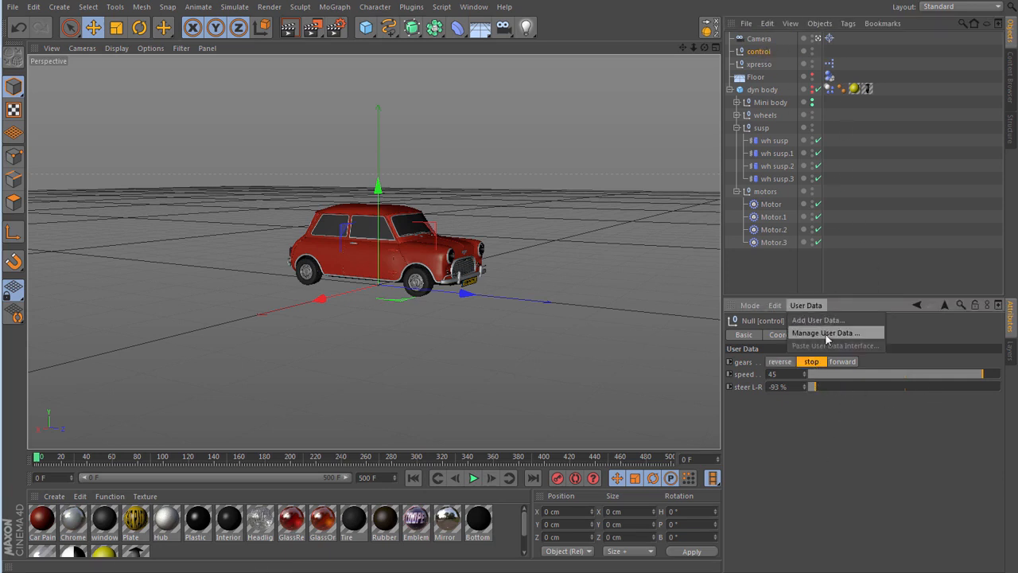
left_click(825, 333)
left_click(613, 207)
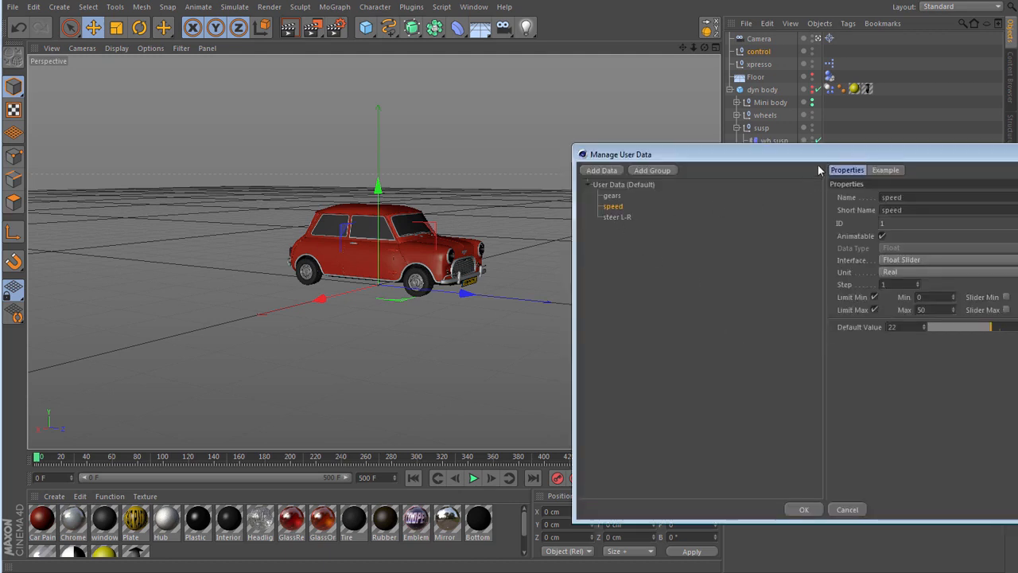
left_click_drag(817, 157, 678, 141)
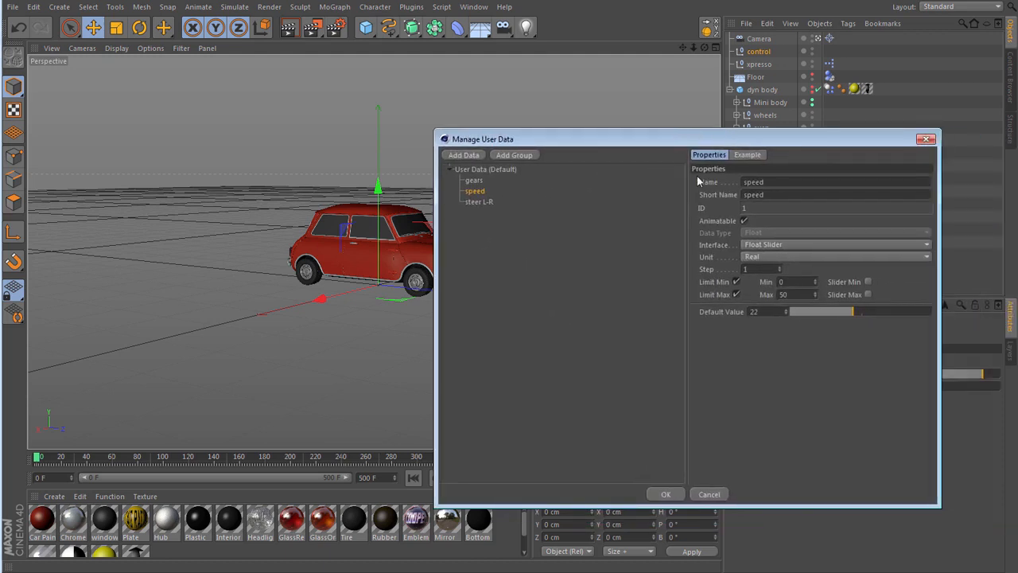
left_click(799, 295)
key("Return")
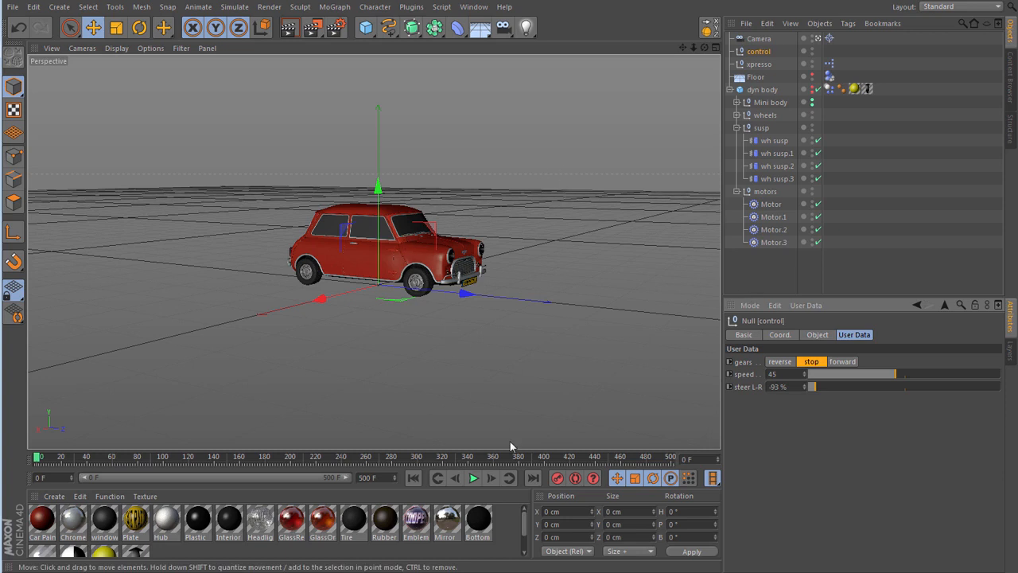
- Drive the car forward in the simulation, raising speed to 68, 86 and 91 and steering L-R at 72 % and -93 %, and rewind
left_click(472, 478)
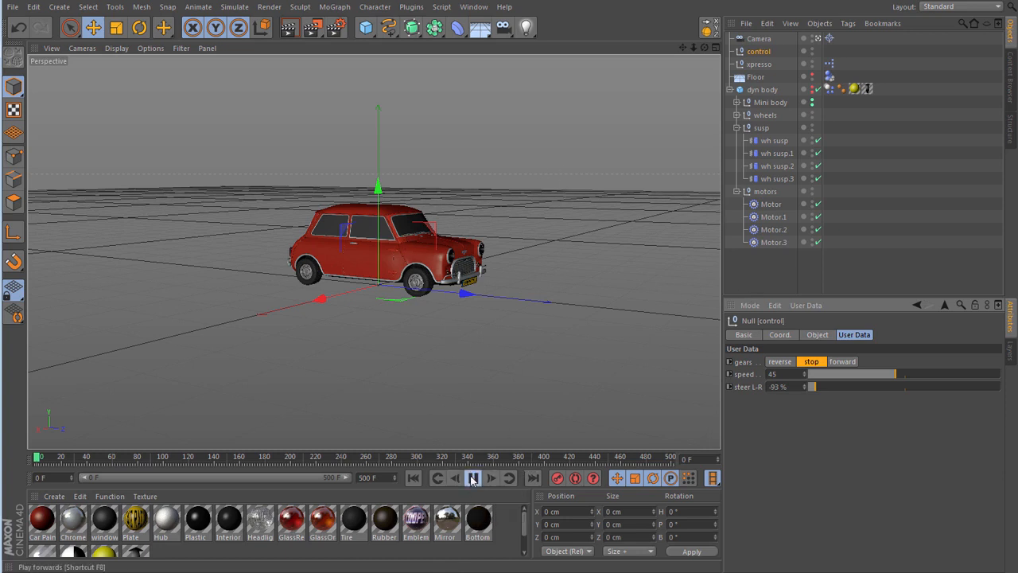
left_click(854, 362)
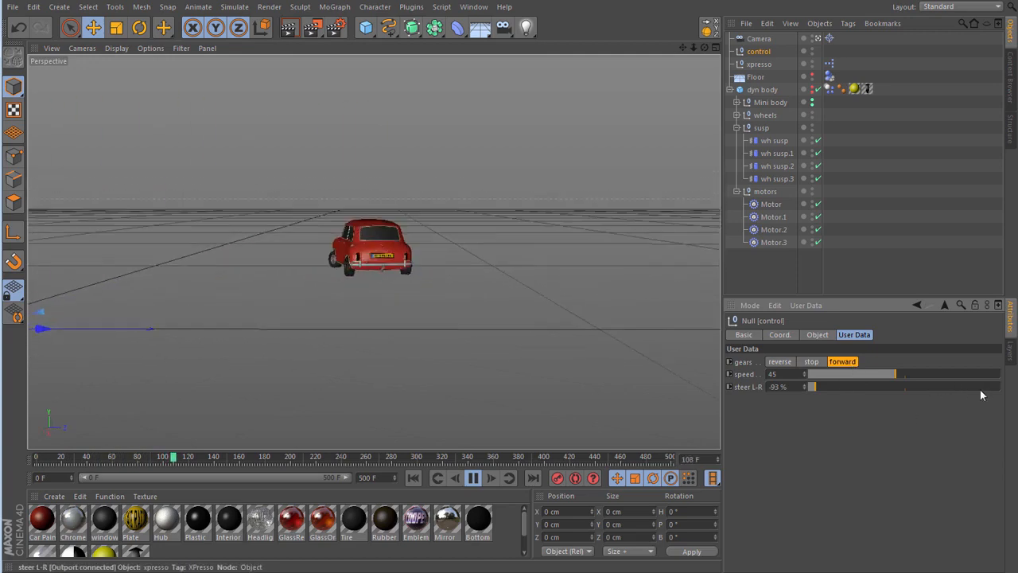
left_click_drag(927, 374, 941, 378)
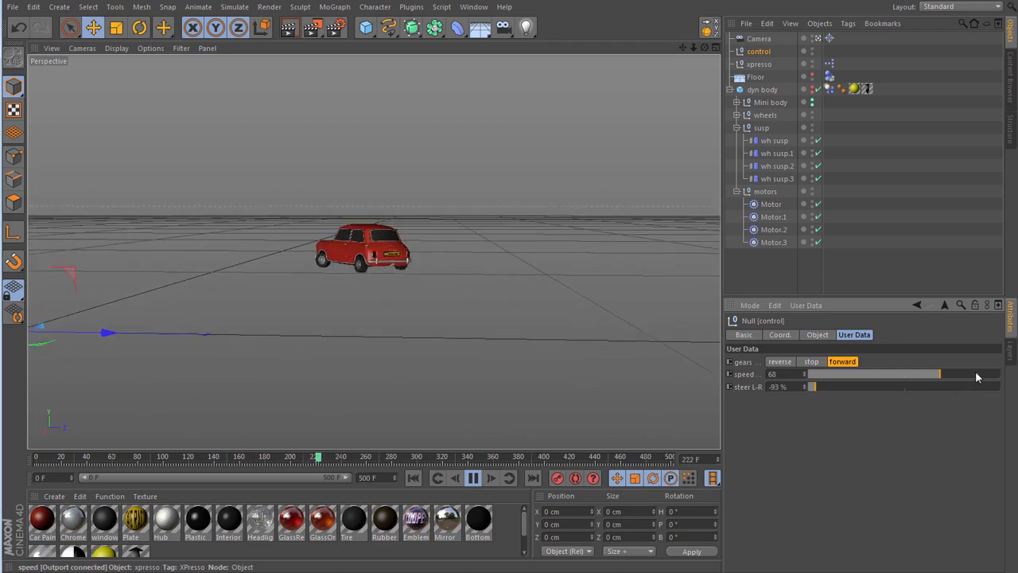
left_click(974, 374)
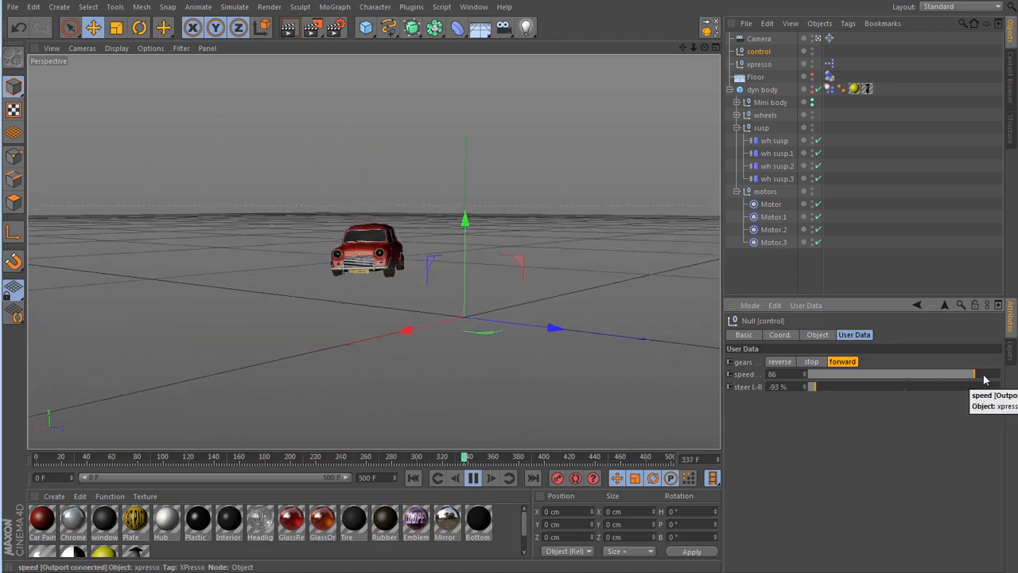
left_click(984, 375)
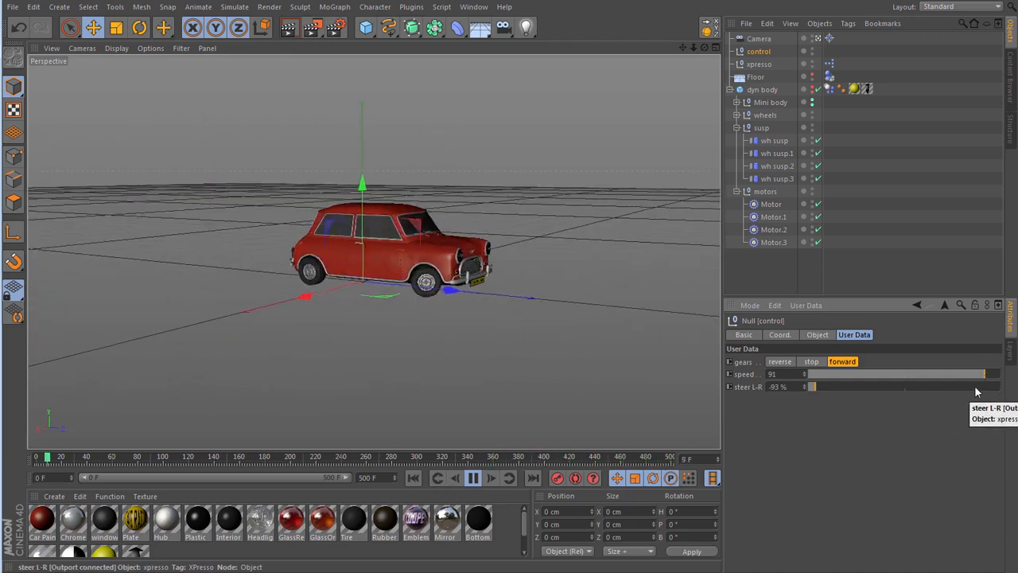
left_click(977, 388)
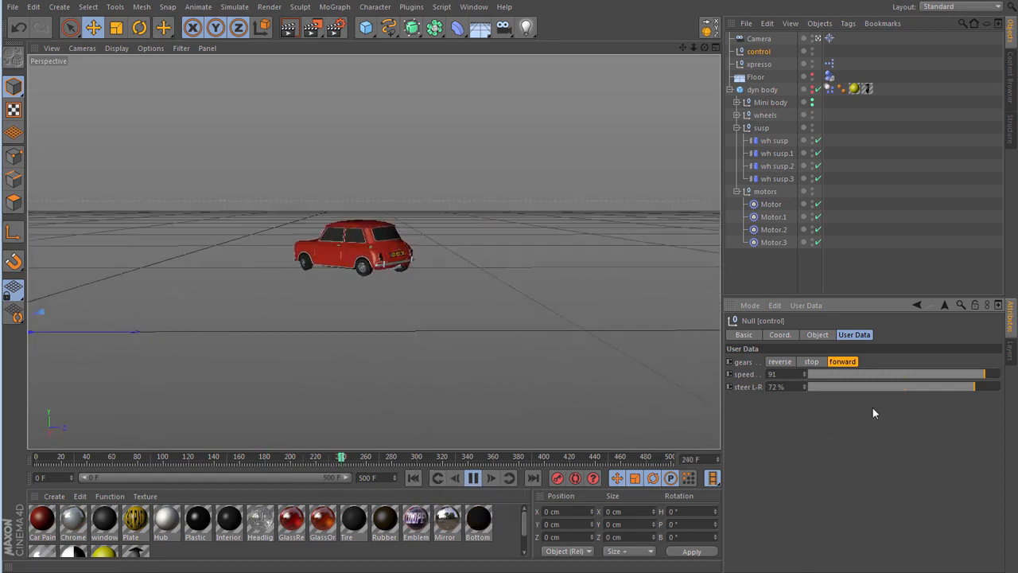
left_click(813, 387)
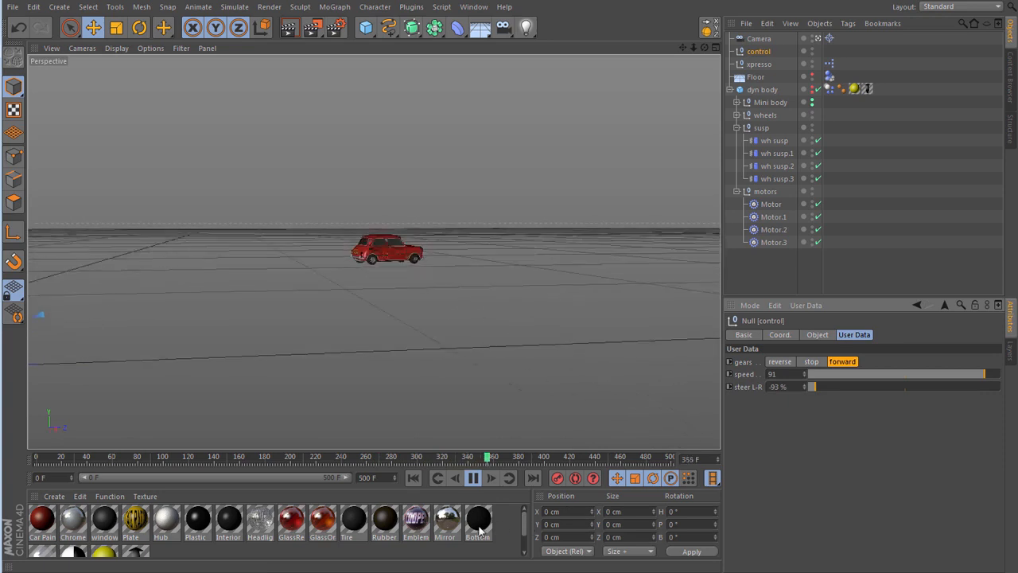
left_click(414, 478)
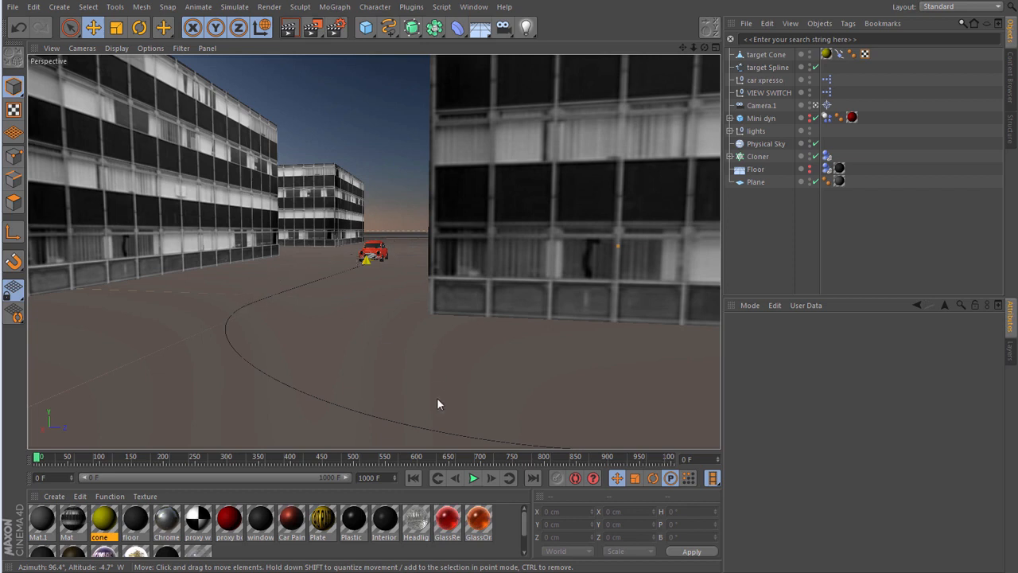
- Play the city scene in which the Mini follows the target cone, and stop playback
left_click(473, 478)
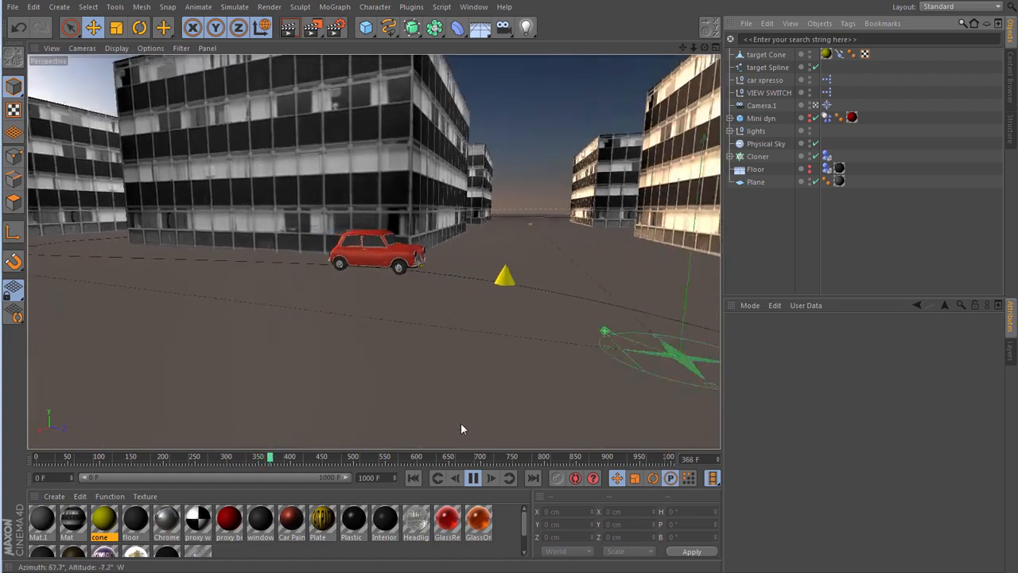
left_click(474, 478)
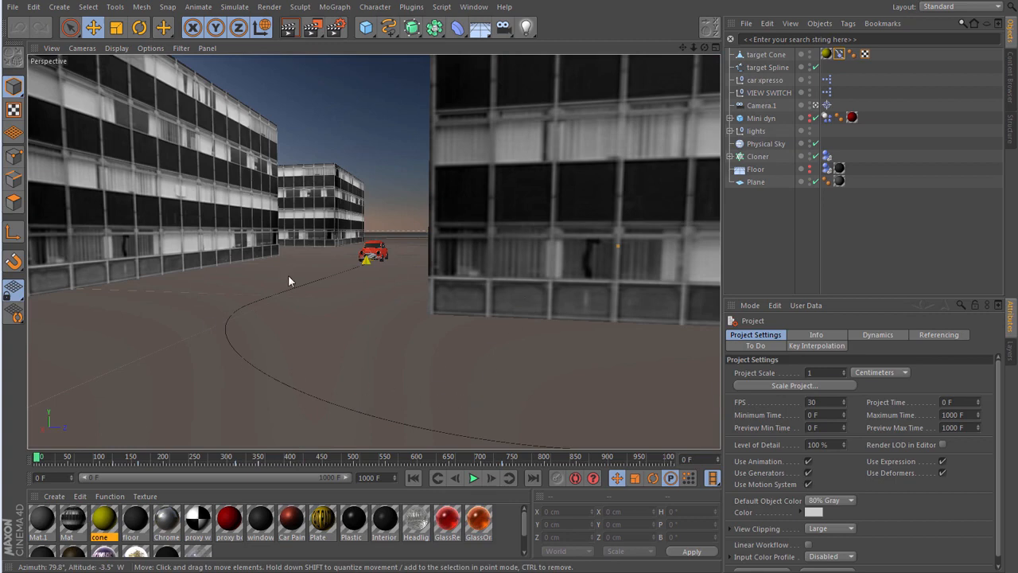
- Delete the car xpresso null, the VIEW SWITCH null and the Mini dyn object from the city scene
left_click(762, 78)
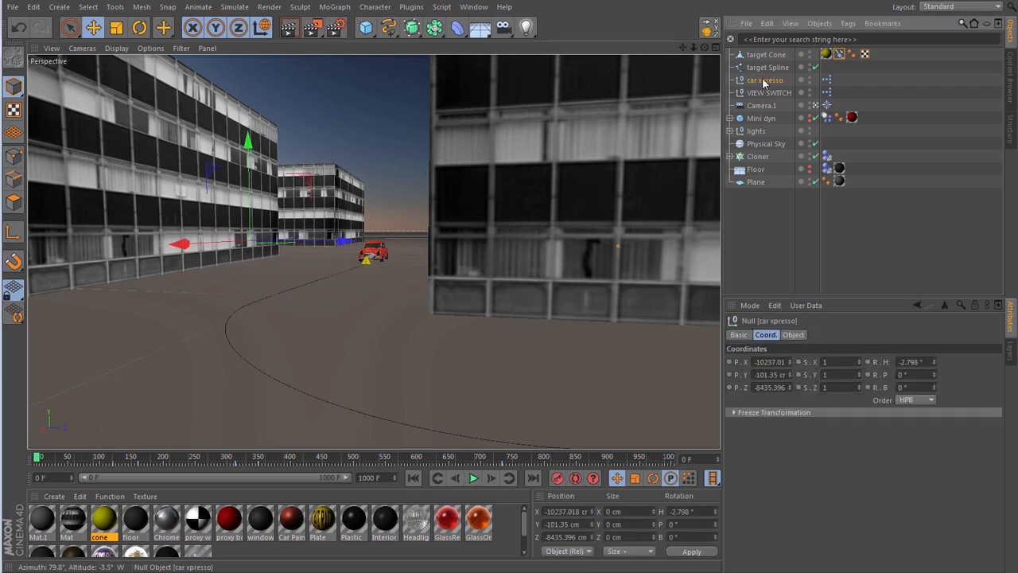
key("Delete")
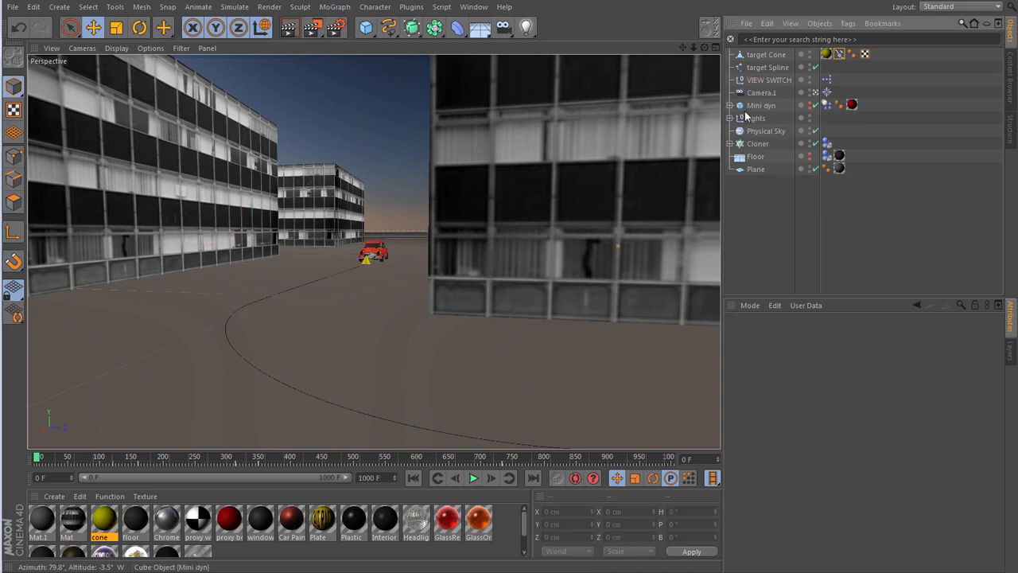
left_click(771, 78)
key("Delete")
left_click(766, 89)
key("Delete")
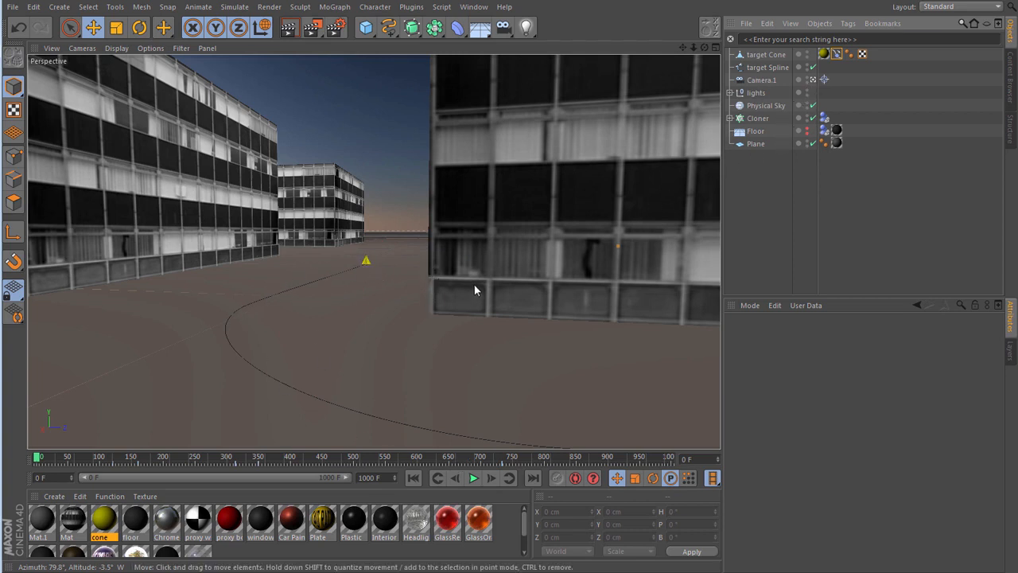
- Examine the target cone and Camera.1 keyframes in the Timeline, and switch to the red mini prepped.c4d project
key("shift+F3")
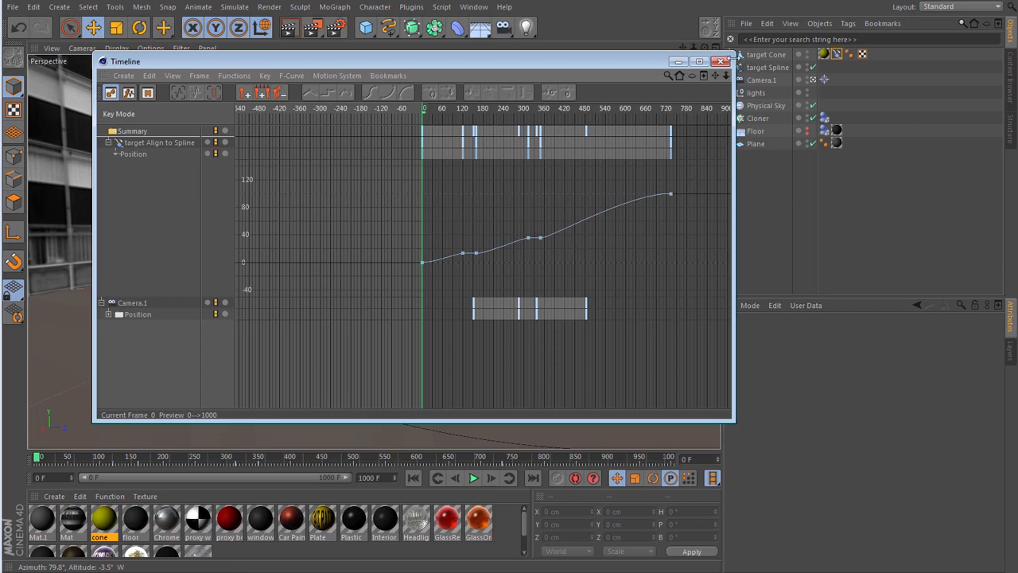
left_click(720, 61)
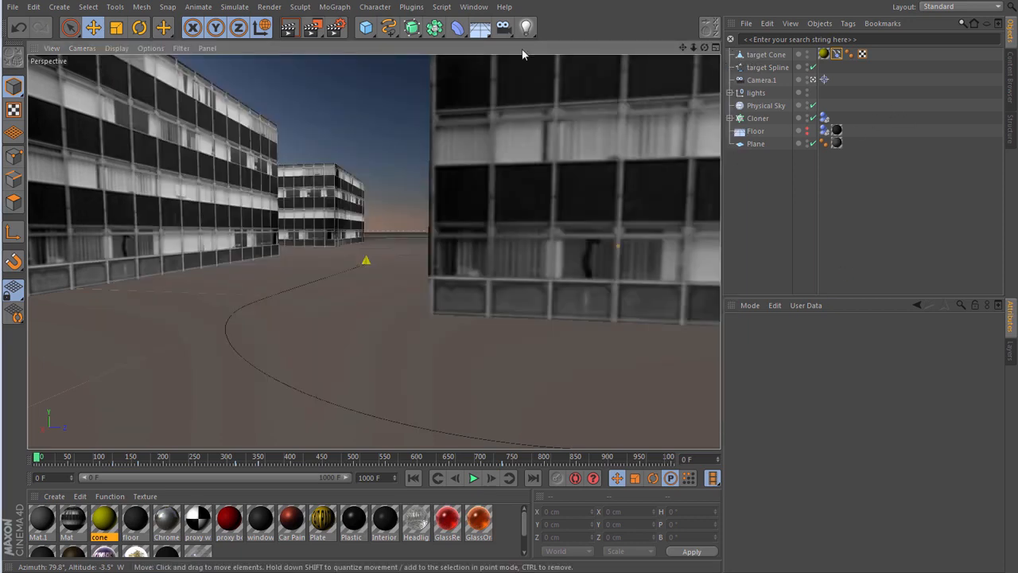
left_click(474, 6)
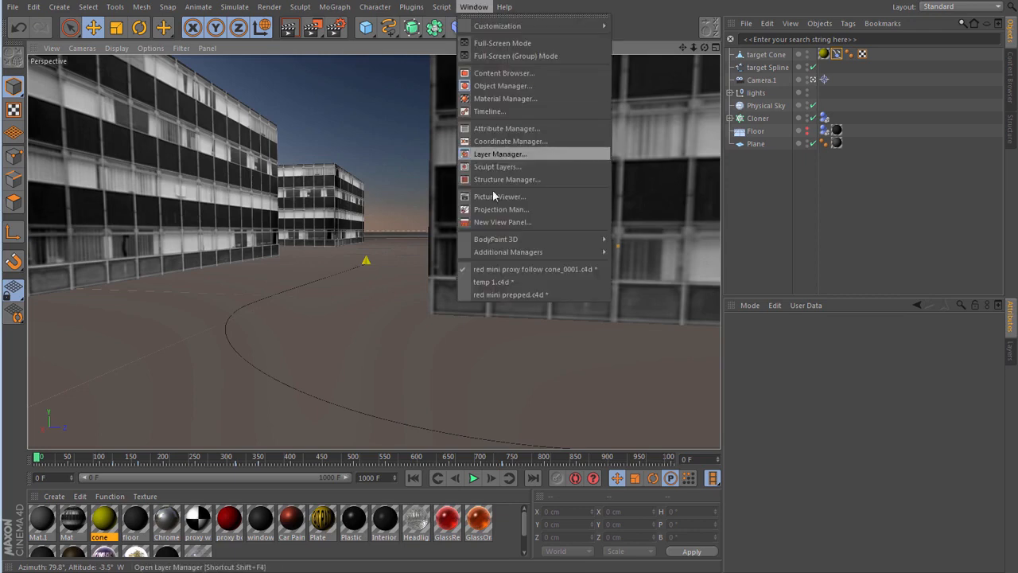
left_click(488, 294)
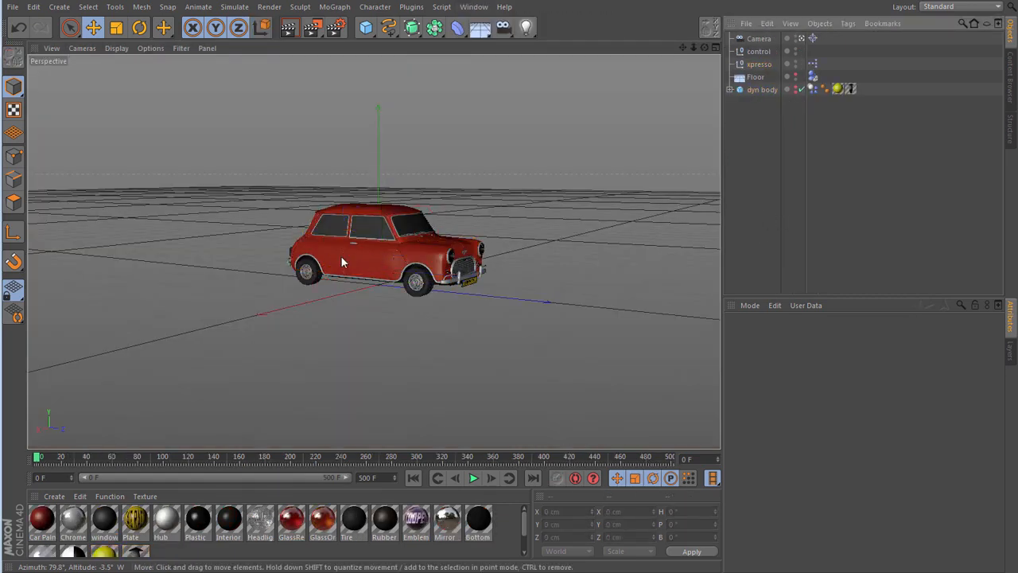
- Copy the xpresso null and the dyn body object from the Mini project into red mini proxy follow cone_0001.c4d
left_click(758, 64)
left_click(755, 91, "ctrl")
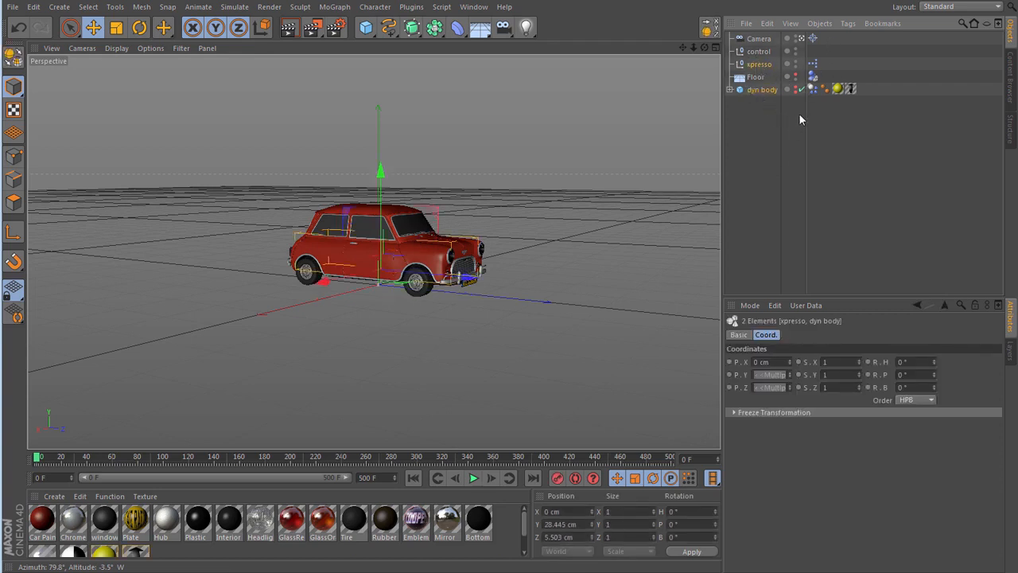
left_click(770, 24)
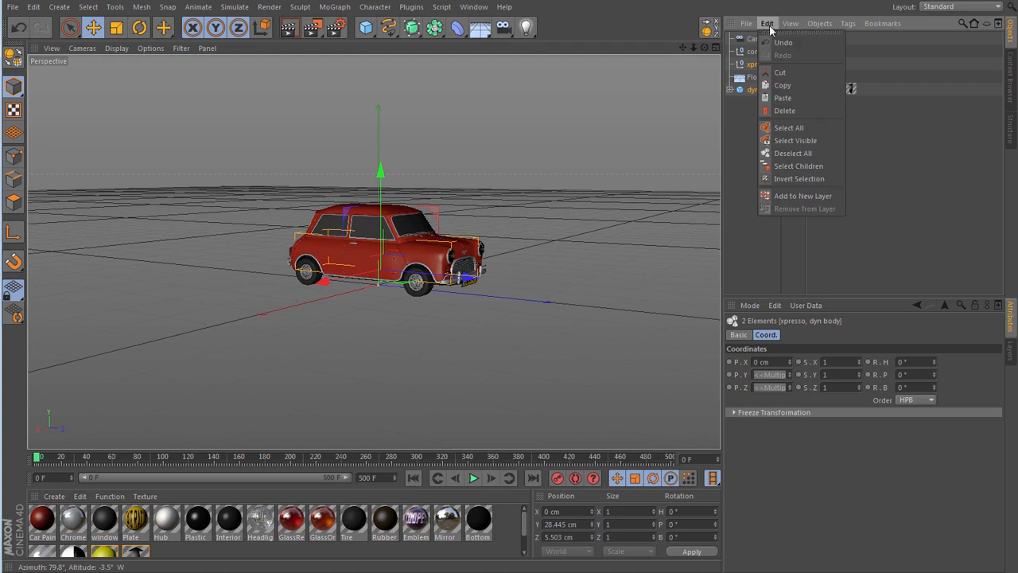
left_click(783, 85)
left_click(473, 7)
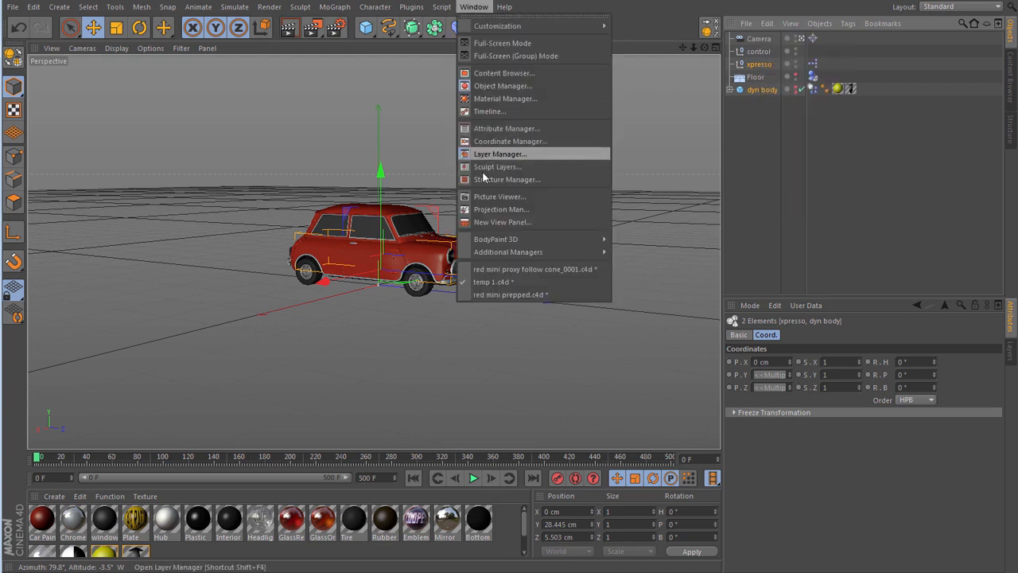
left_click(509, 267)
left_click(766, 23)
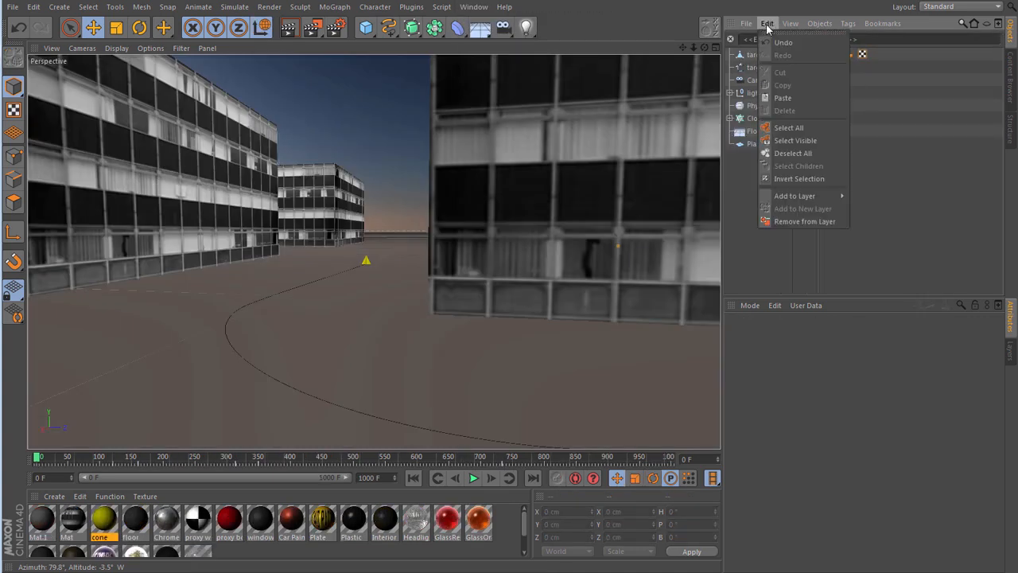
left_click(780, 97)
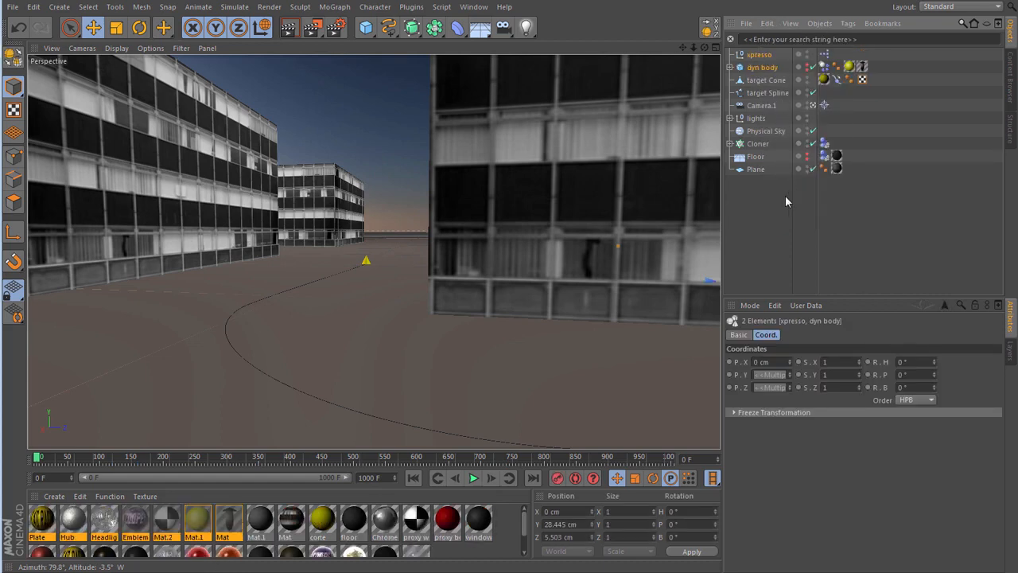
- Move dyn body just behind the start of the target spline, to about X -2557 cm and Z -2978 cm
key("F2")
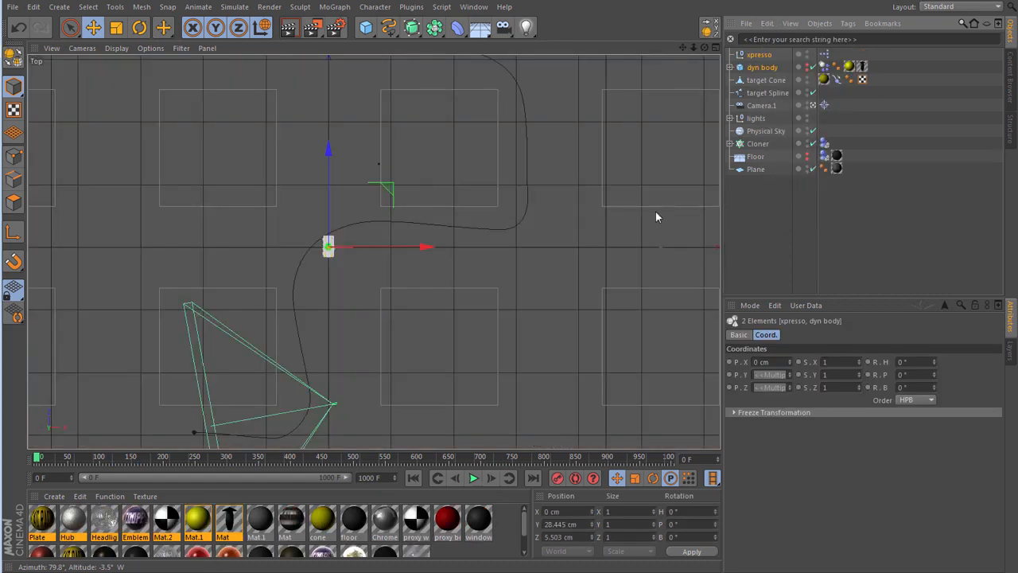
left_click(783, 217)
scroll(517, 162, "down", 3)
scroll(517, 163, "down", 2)
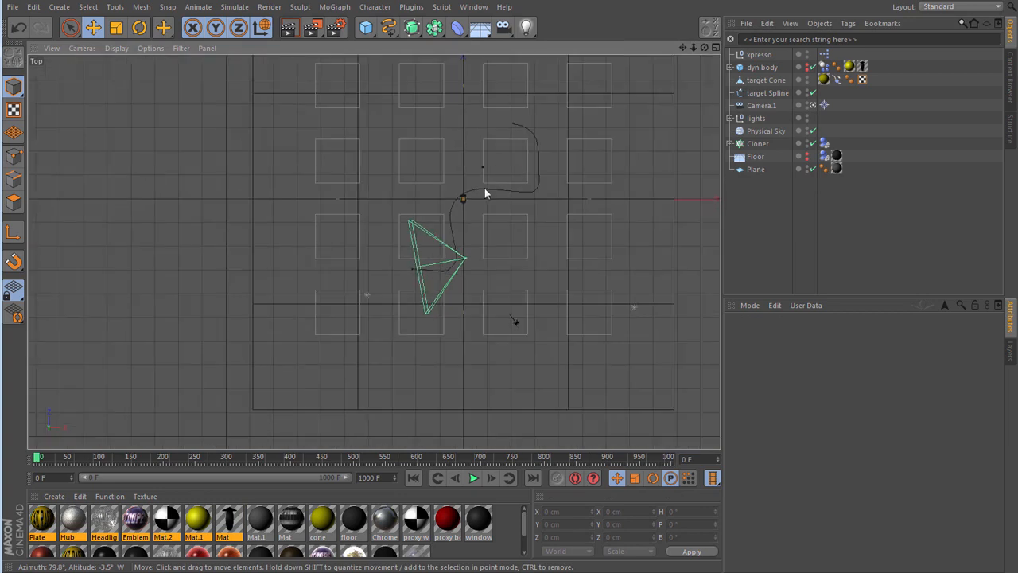
left_click(756, 67)
left_click_drag(530, 143, 462, 220)
scroll(395, 275, "up", 2)
scroll(396, 274, "up", 5)
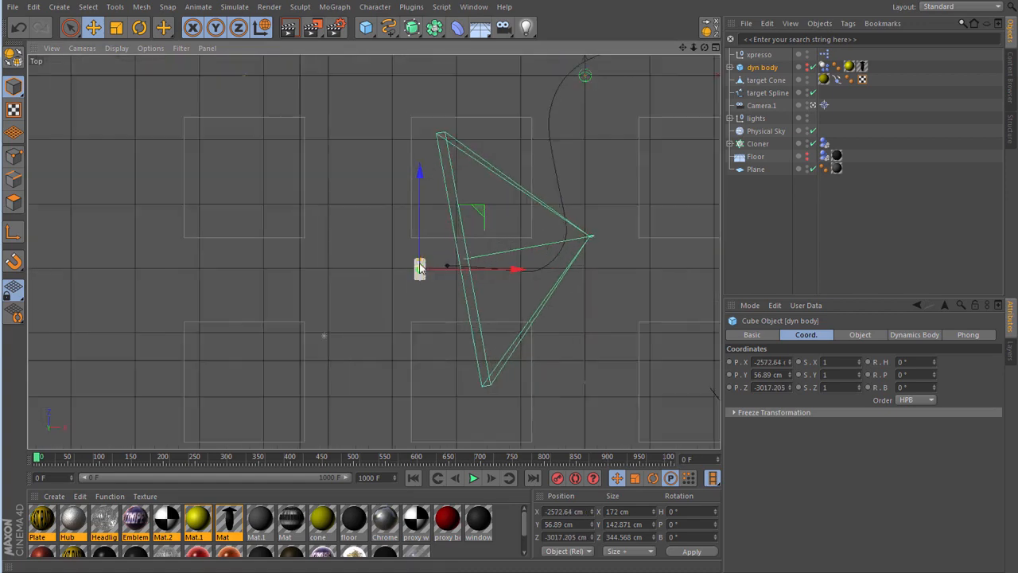
left_click_drag(473, 214, 474, 205)
- Rotate dyn body to a heading of about -89.6° so the car faces along the target spline
key("r")
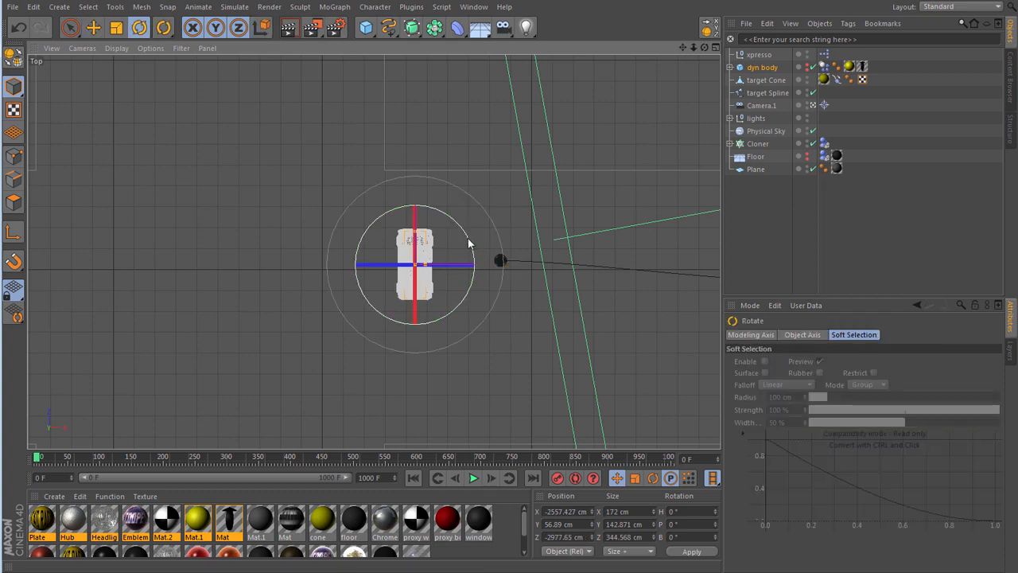
left_click_drag(468, 238, 461, 362)
key("F1")
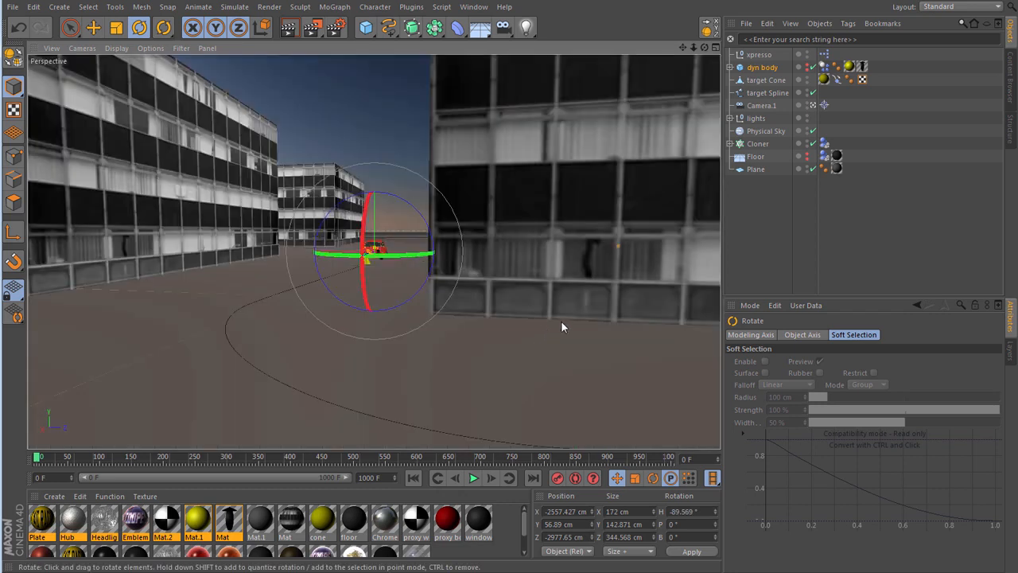
left_click(742, 240)
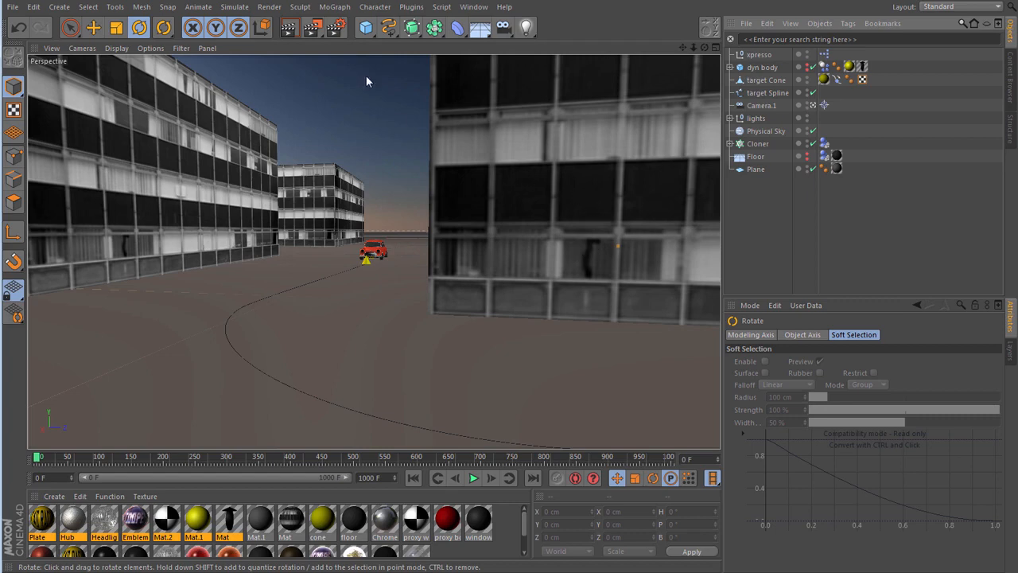
- Add a null object to the city scene and name it pointing null
left_click_drag(366, 27, 397, 42)
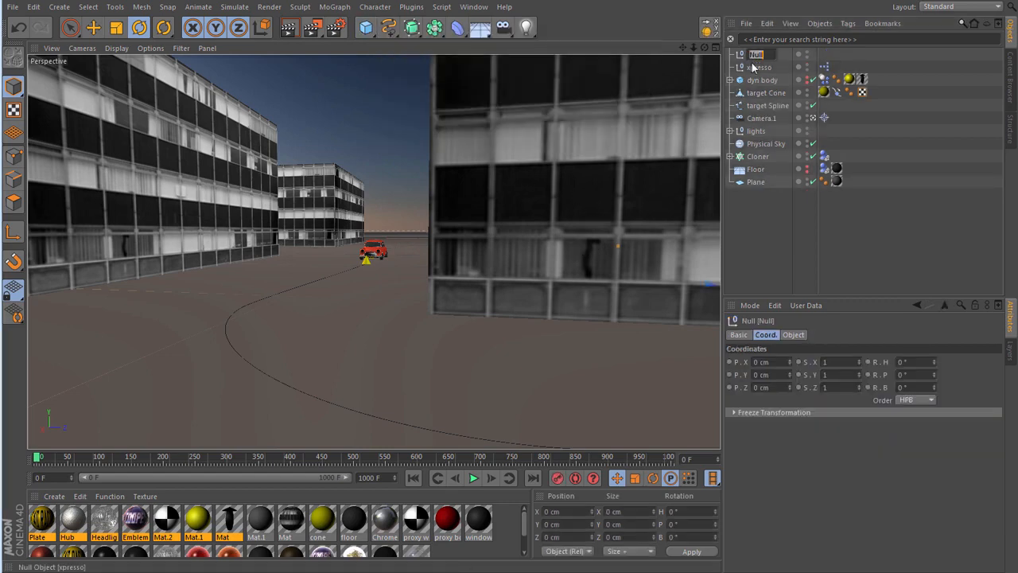
type("p")
type("ointin")
type("g nul")
type("l")
key("Return")
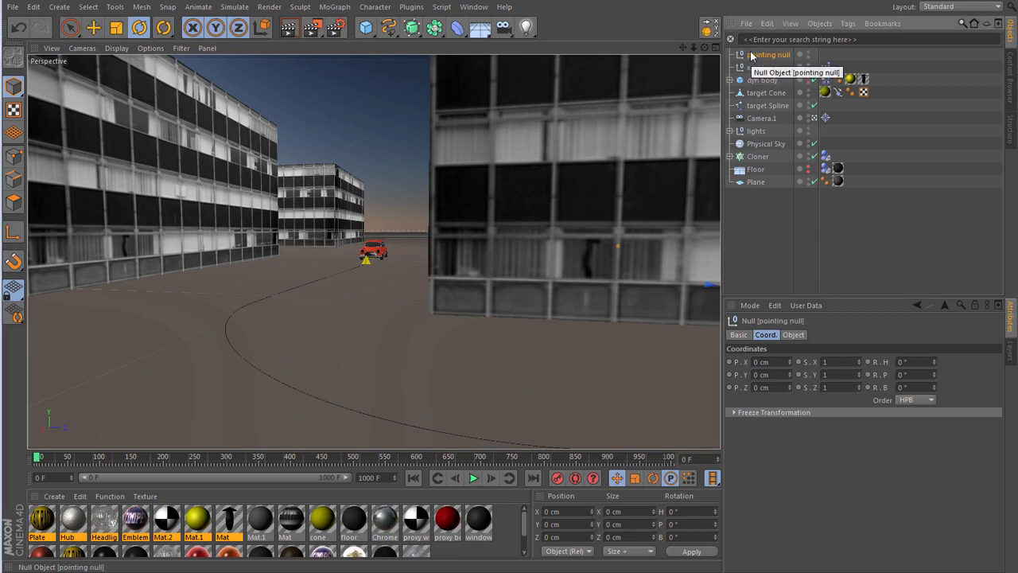
- Make pointing null a child of dyn body and set its X, Y and Z positions to 0 cm
left_click_drag(753, 55, 767, 82)
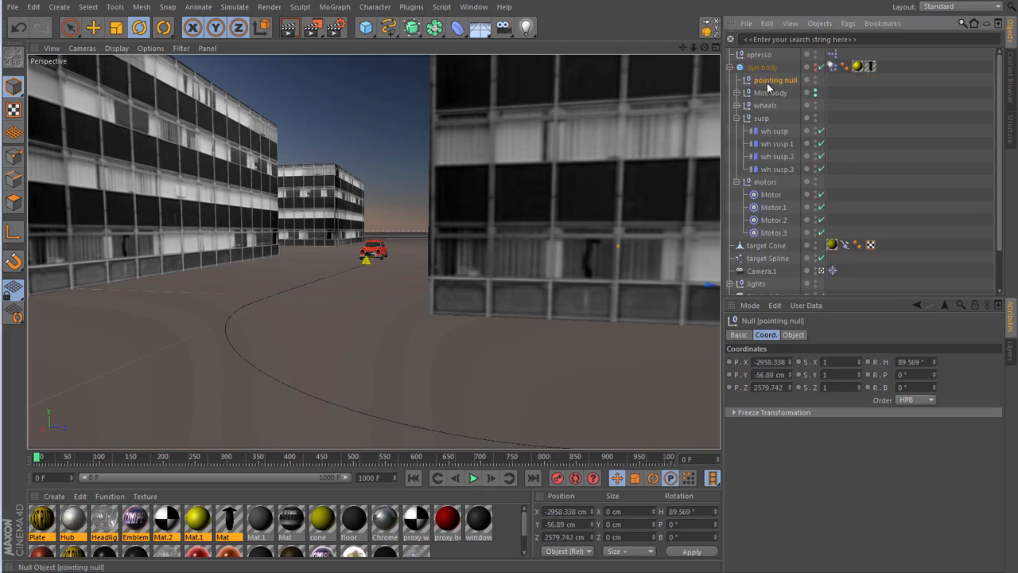
double_click(769, 363)
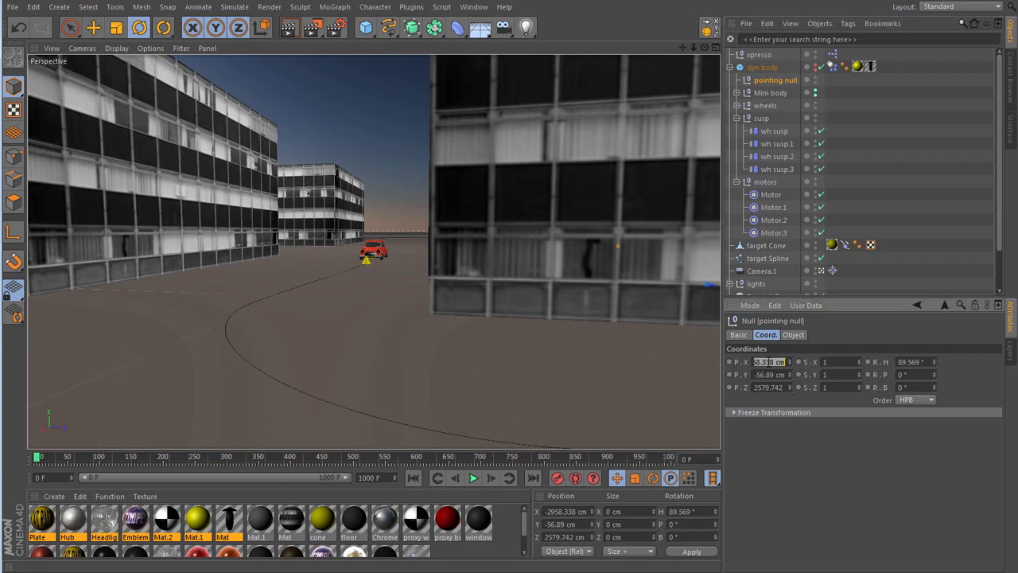
type("0")
key("Tab")
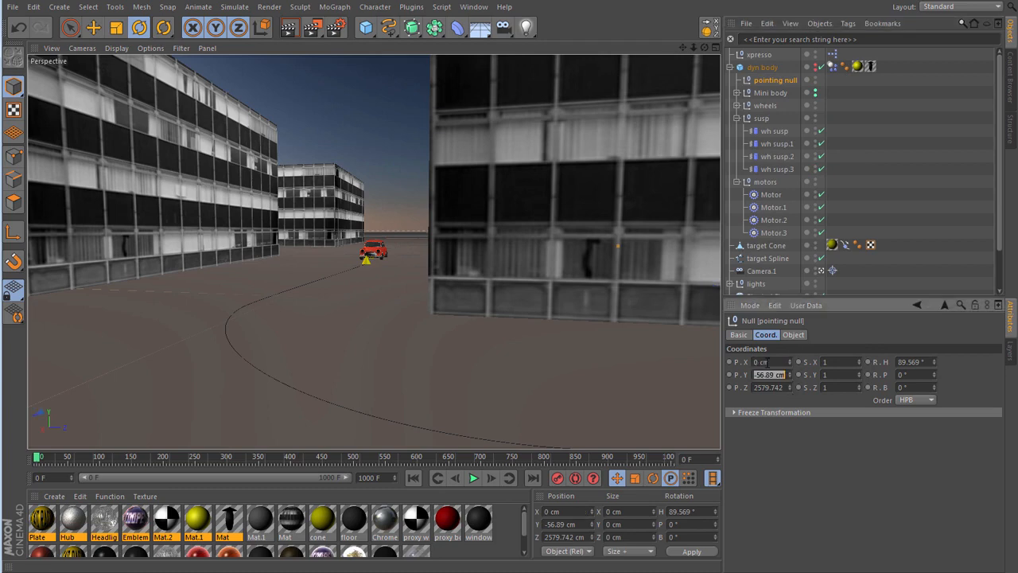
type("0")
key("Tab")
type("0")
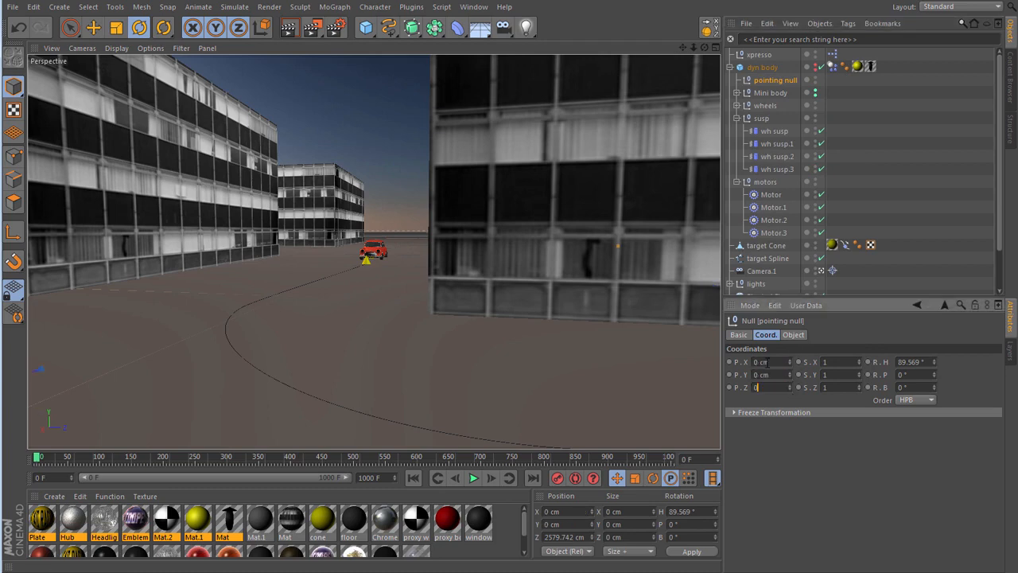
key("Tab")
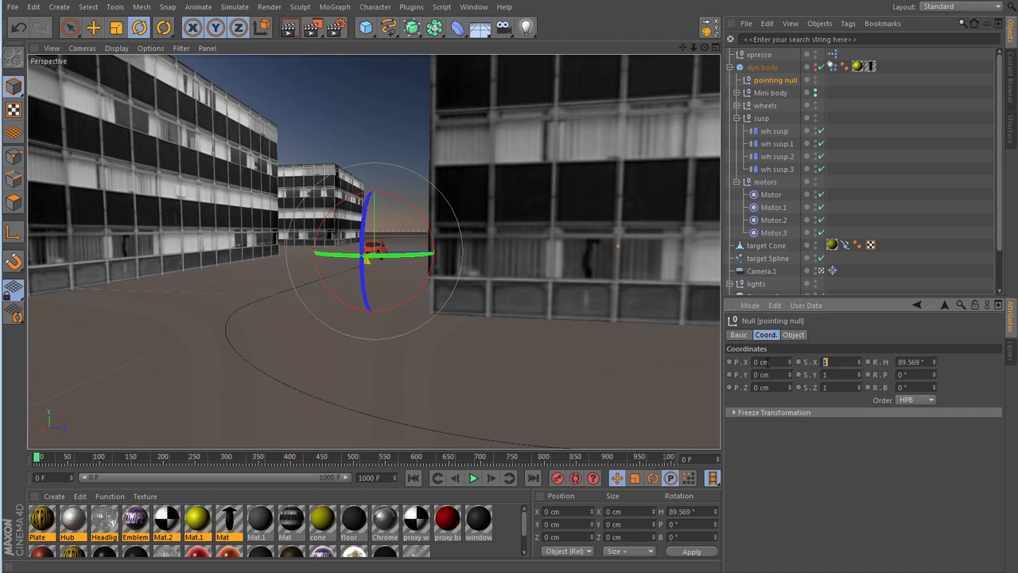
- Move pointing null forward to the front of the car, to about 116 cm on Z
left_click(93, 27)
key("F2")
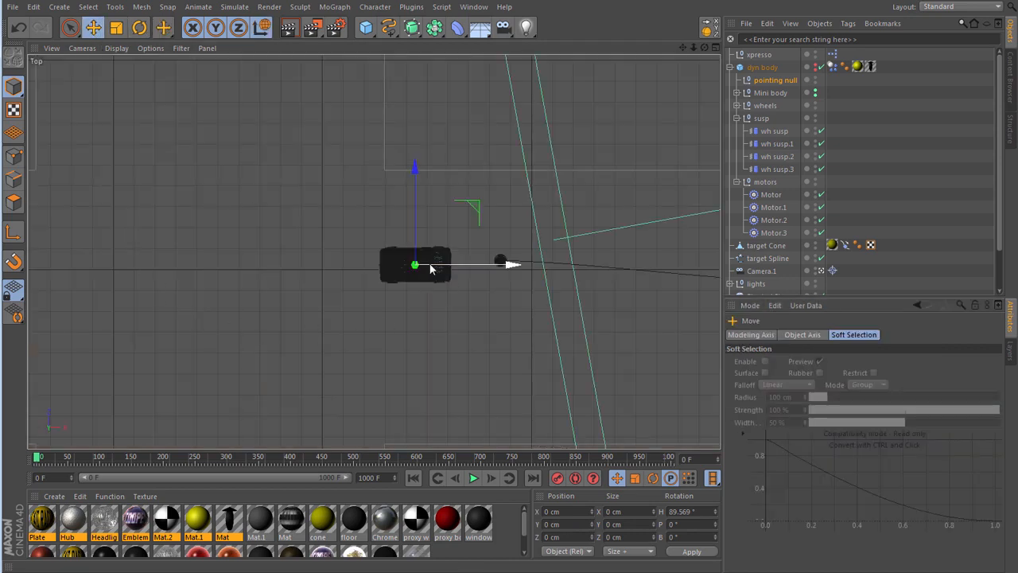
scroll(430, 269, "up", 5)
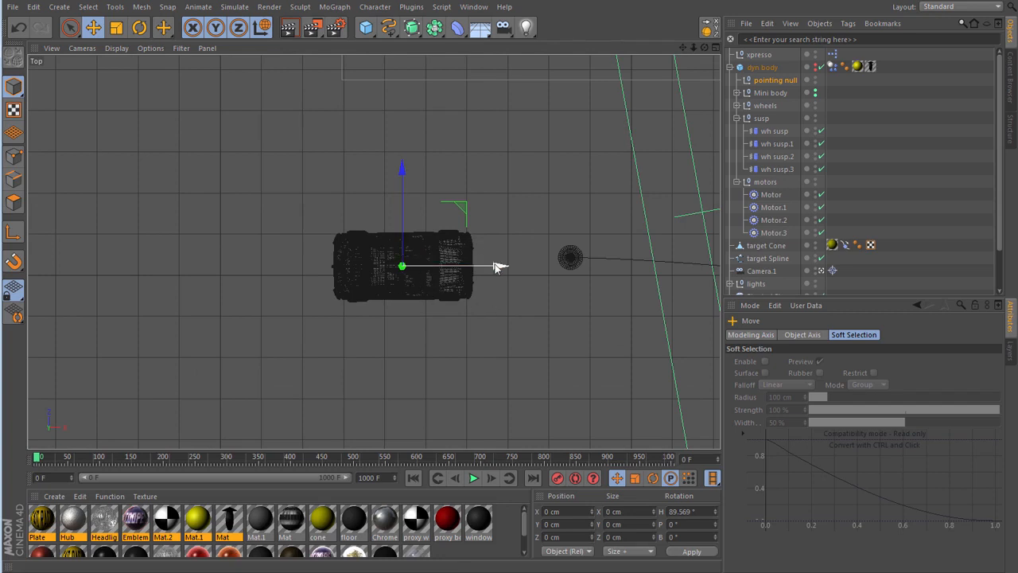
left_click_drag(495, 269, 544, 266)
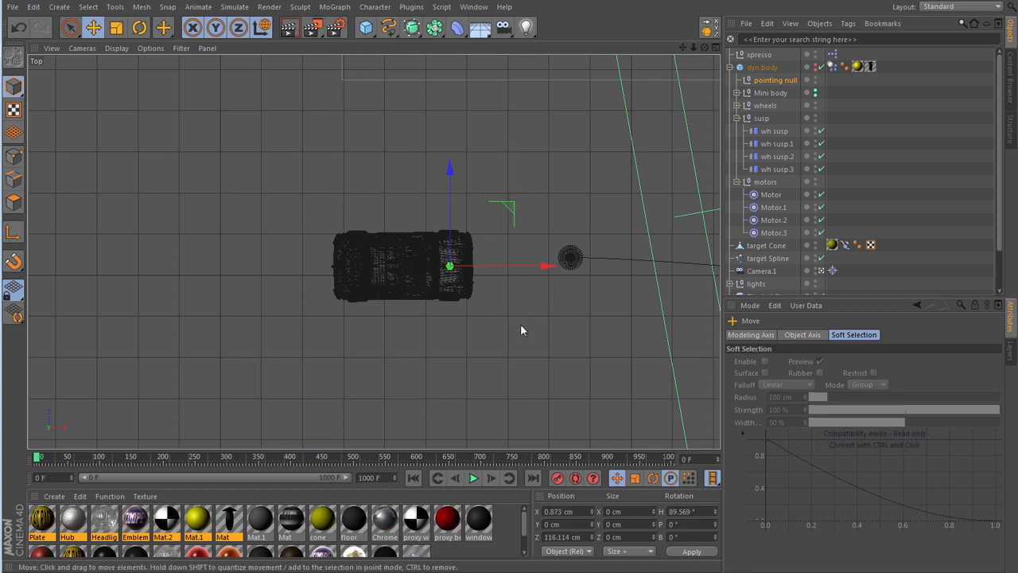
- Give pointing null a Target tag with Pitch disabled and target Cone as target object, and check its aim in object coordinates
right_click(788, 80)
mouse_move(867, 88)
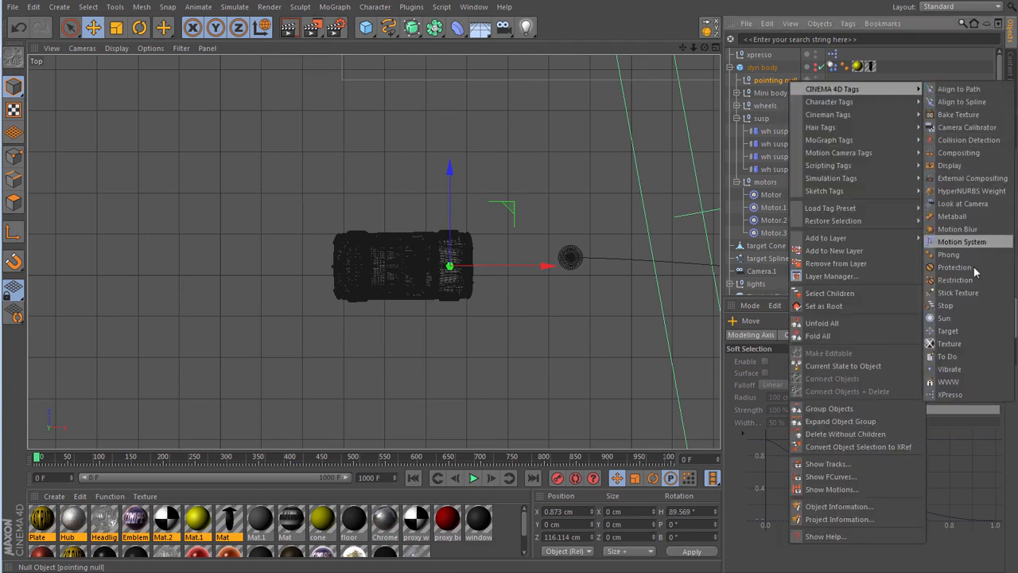
left_click(948, 330)
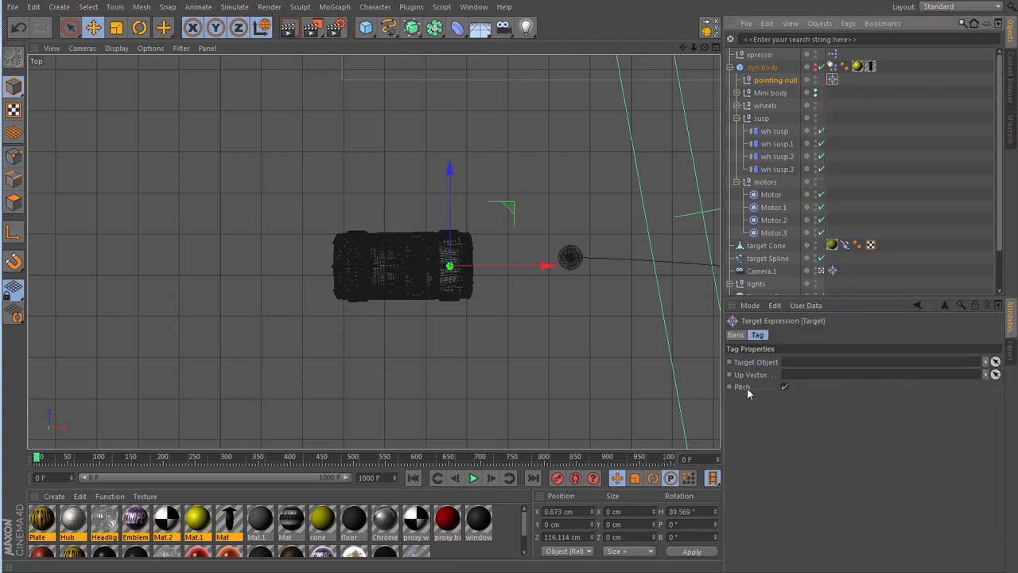
left_click(786, 388)
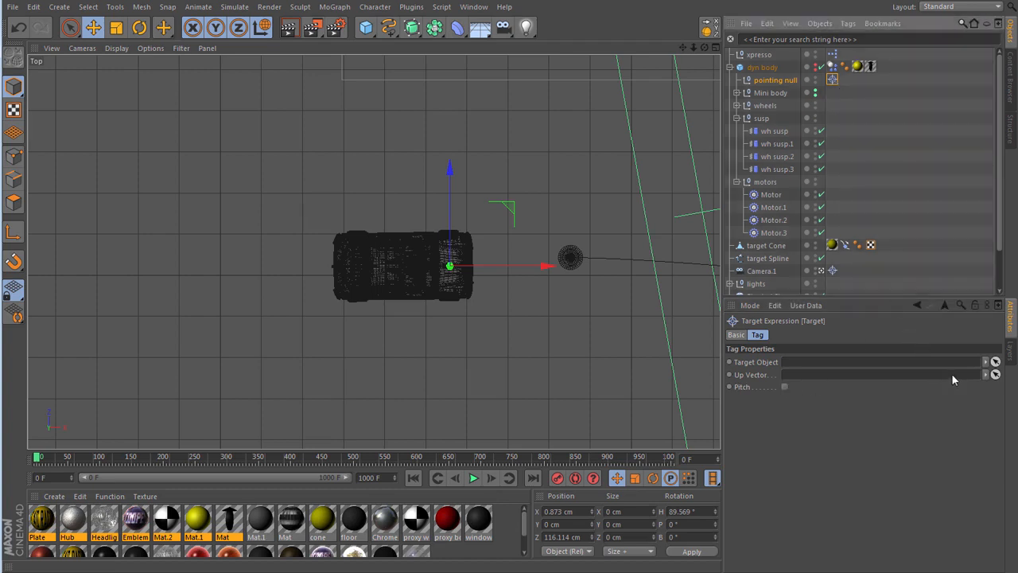
left_click(995, 362)
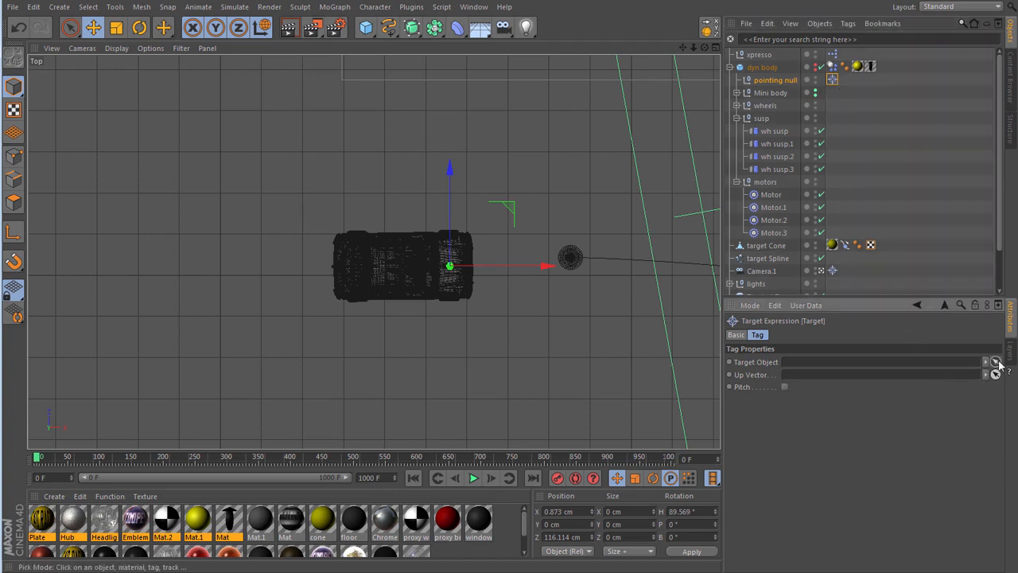
left_click(759, 246)
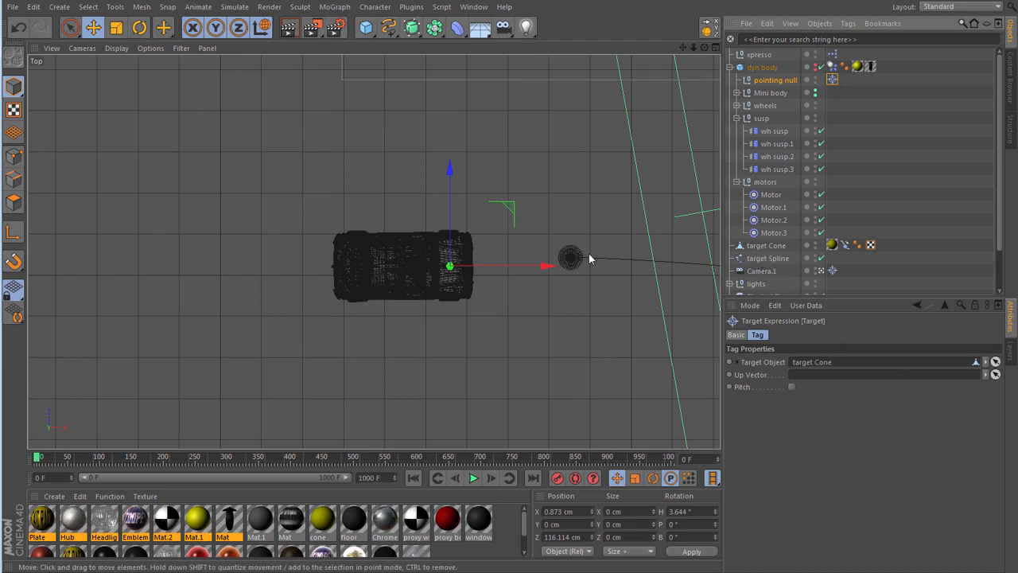
left_click(263, 31)
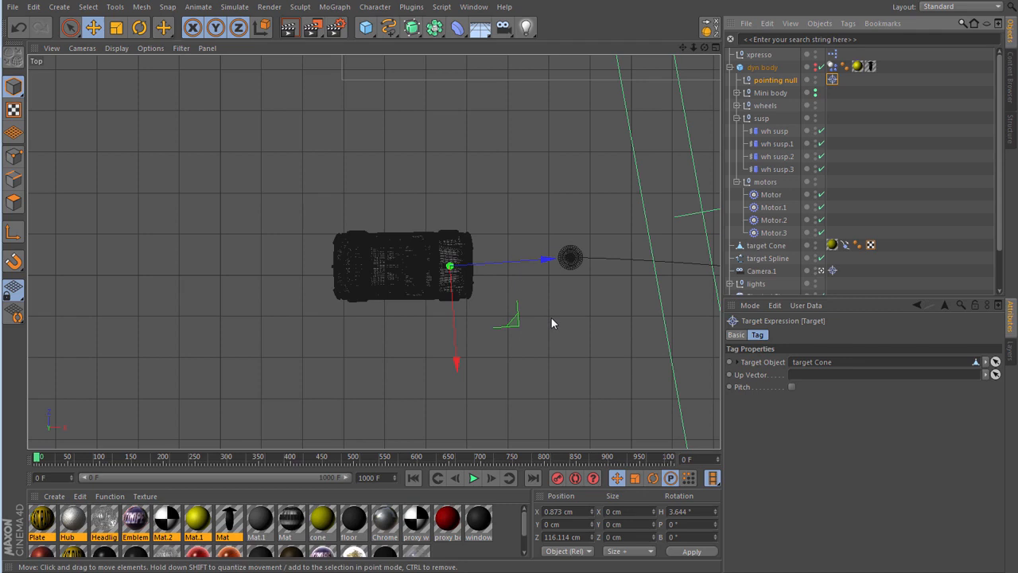
key("F1")
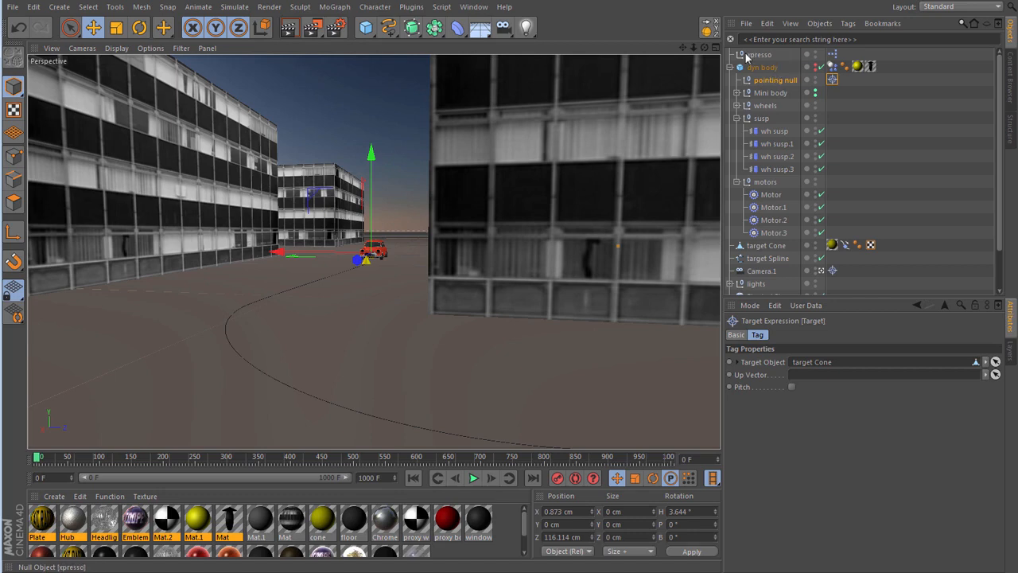
- In the xpresso null's XPresso graph, delete the gears/speed/steer L-R node, the gears Condition node and the Math:Multiply node
left_click(833, 55)
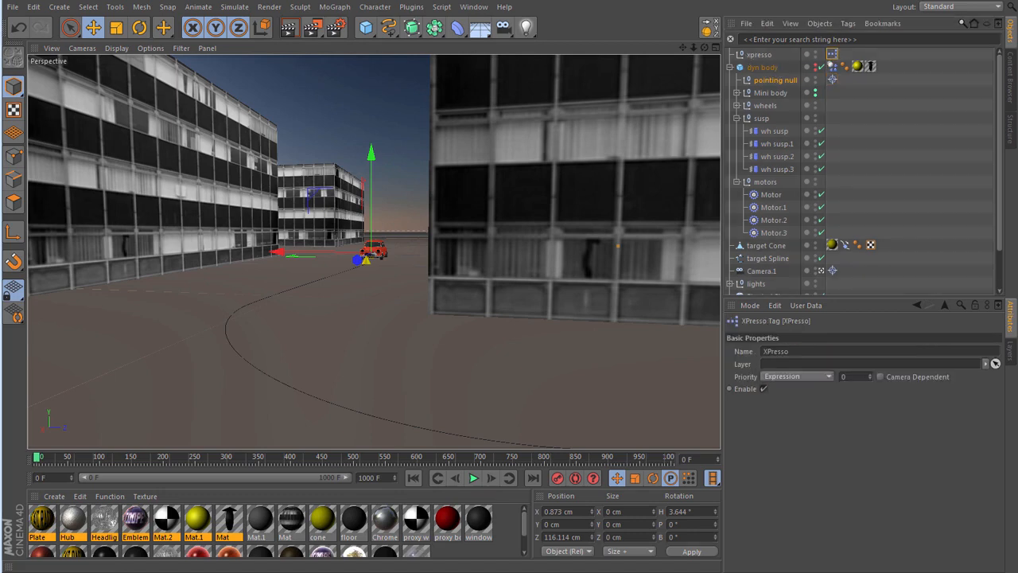
left_click_drag(0, 64, 479, 34)
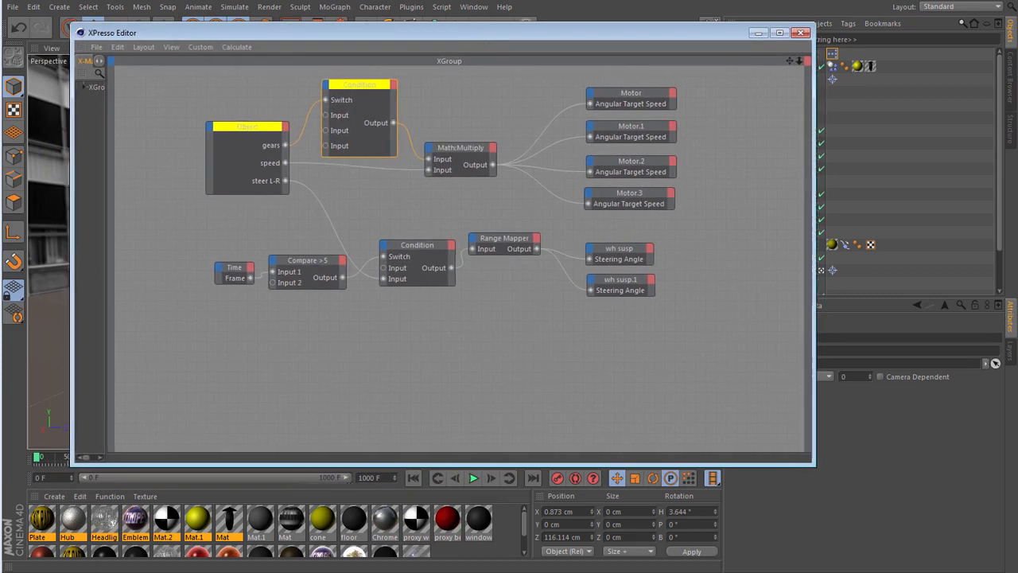
left_click_drag(249, 80, 343, 173)
key("Delete")
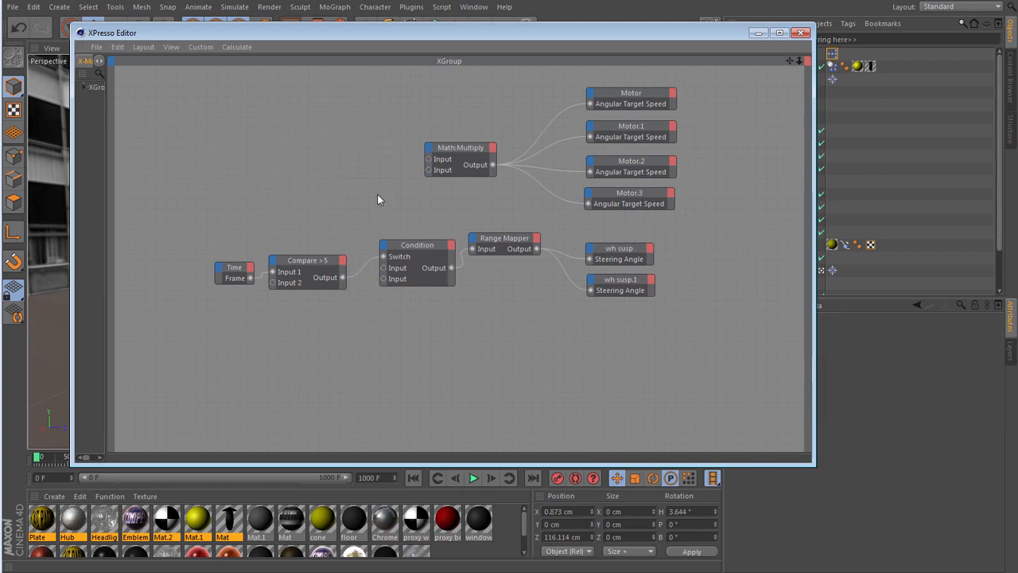
left_click(460, 147)
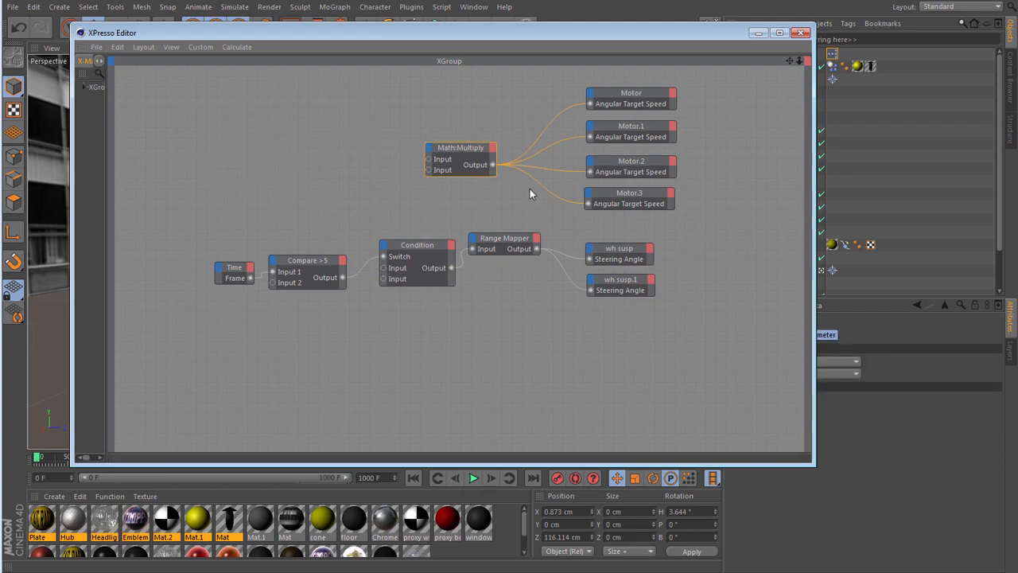
key("Delete")
- Rearrange the XPresso graph with the four Motor nodes at the lower end and the steering node chain at the upper end
left_click_drag(654, 84, 749, 389)
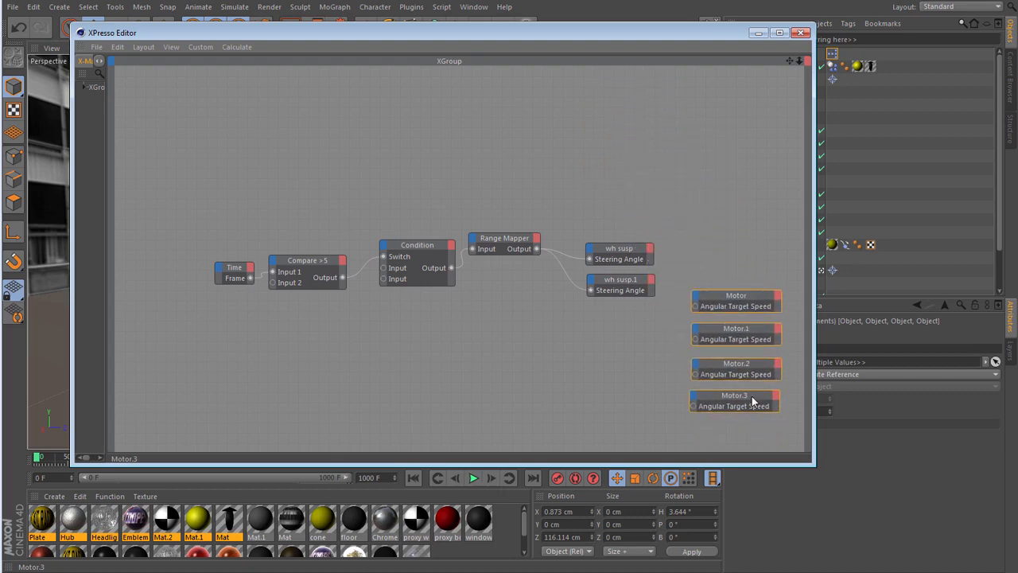
left_click_drag(237, 209, 601, 335)
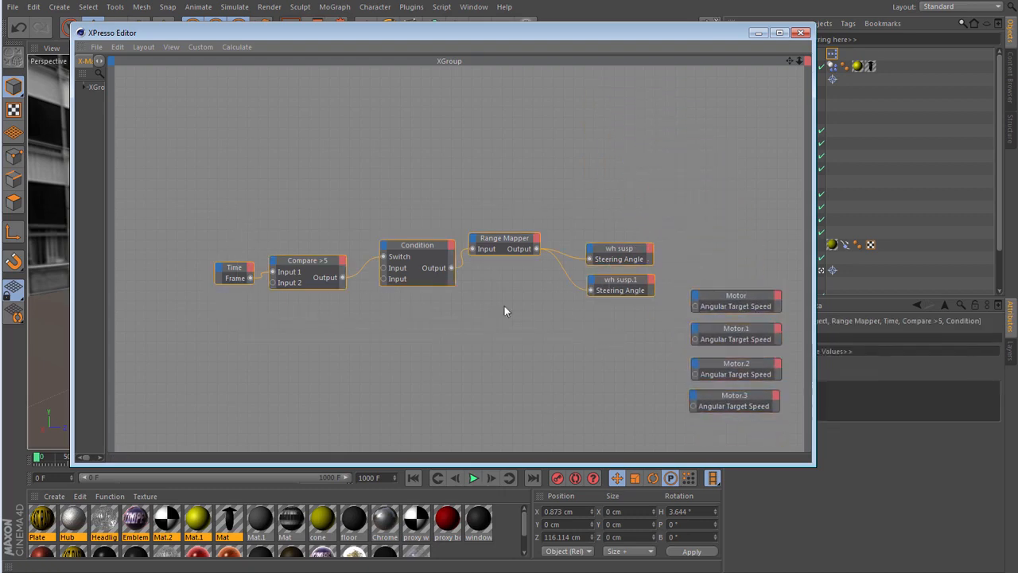
left_click_drag(410, 246, 419, 99)
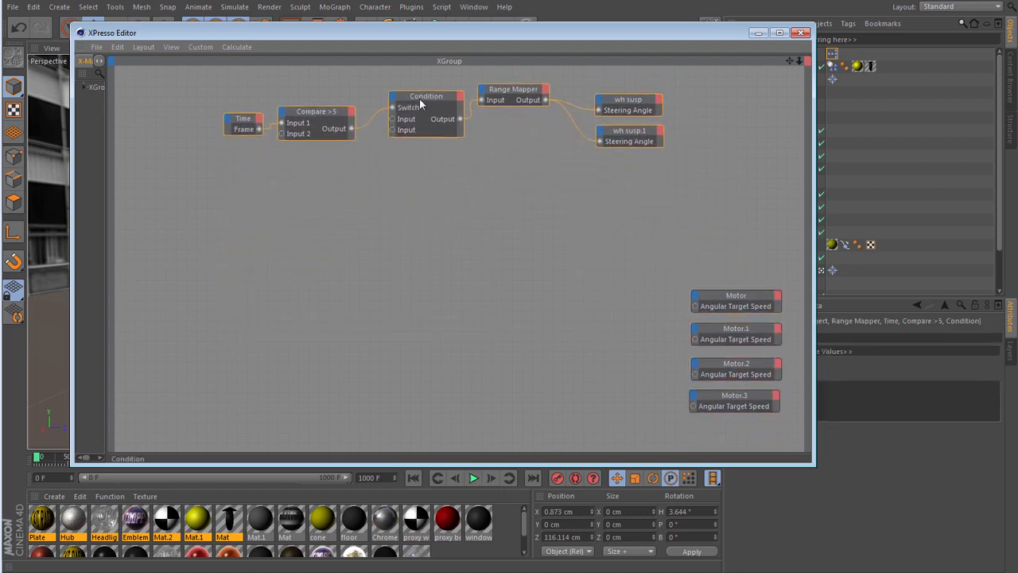
- Delete the Range Mapper node and respace the Time, Compare >5 and Condition nodes in the steering chain
left_click(410, 183)
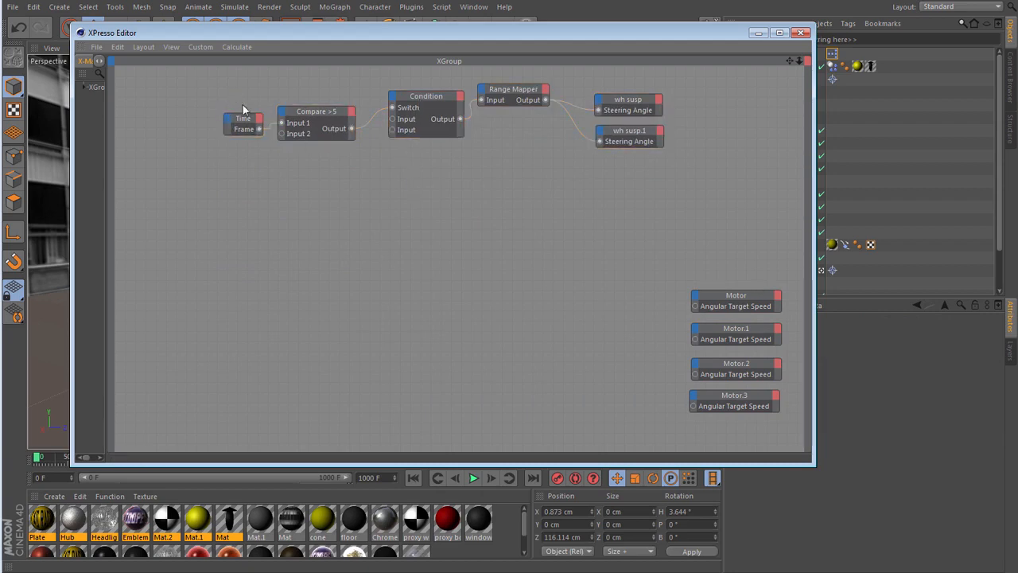
left_click_drag(244, 110, 338, 80)
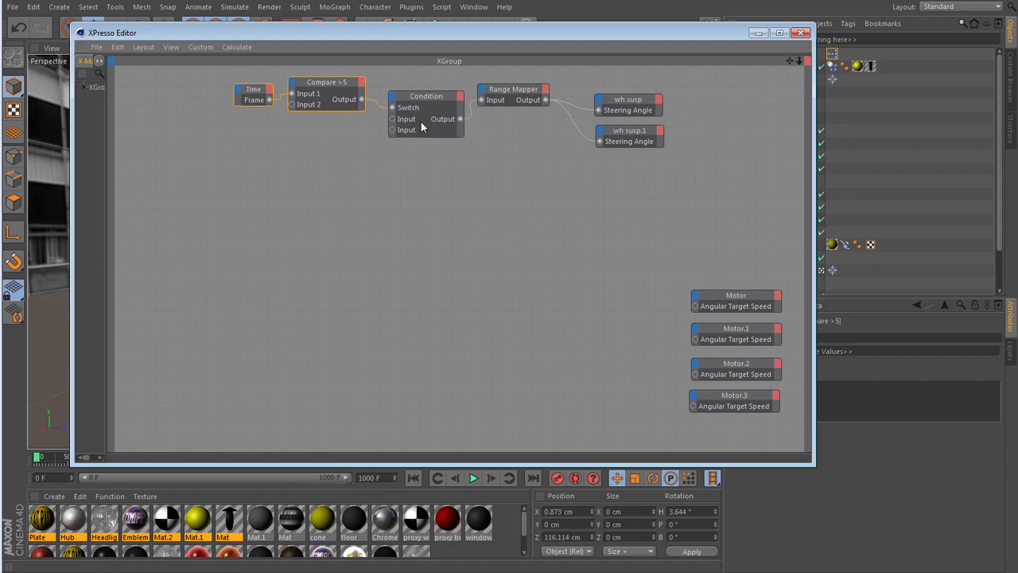
left_click(509, 87)
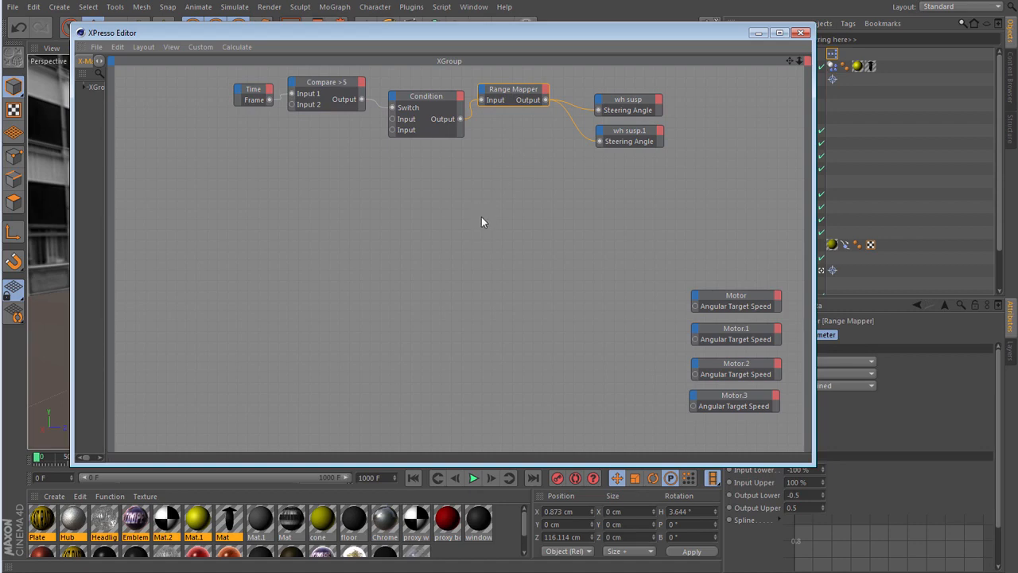
key("Delete")
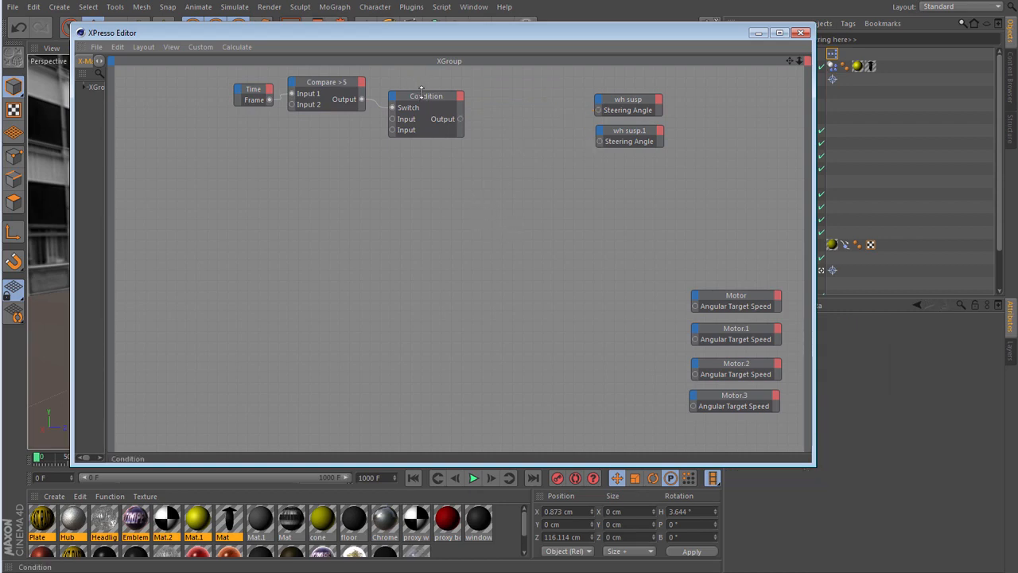
left_click_drag(424, 94, 444, 97)
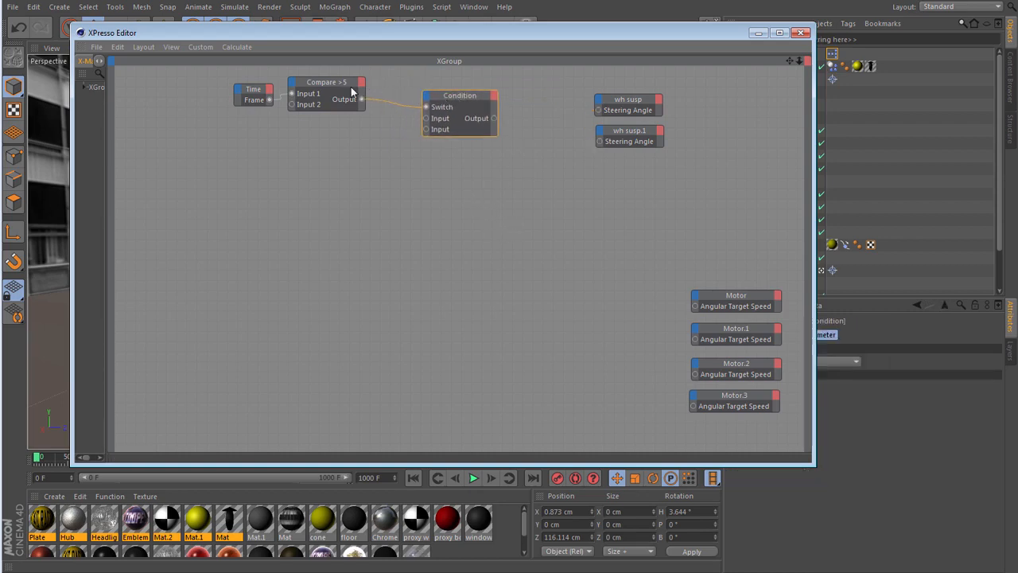
left_click_drag(341, 84, 369, 85)
left_click_drag(263, 93, 287, 86)
- Add pointing null to the XPresso graph as a node with a Rotation . H output, placed below the Time node
left_click_drag(641, 38, 540, 47)
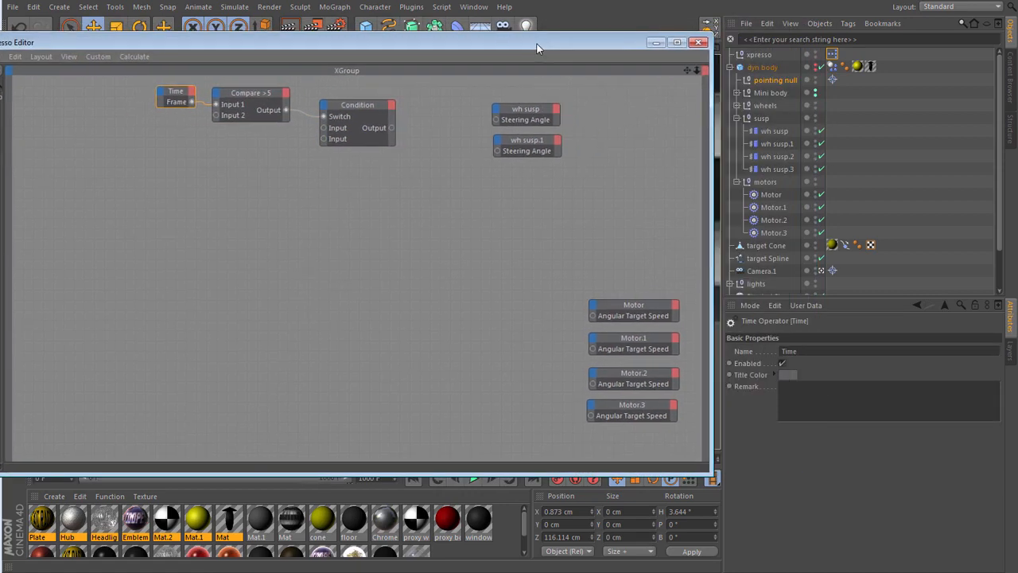
left_click_drag(776, 79, 136, 218)
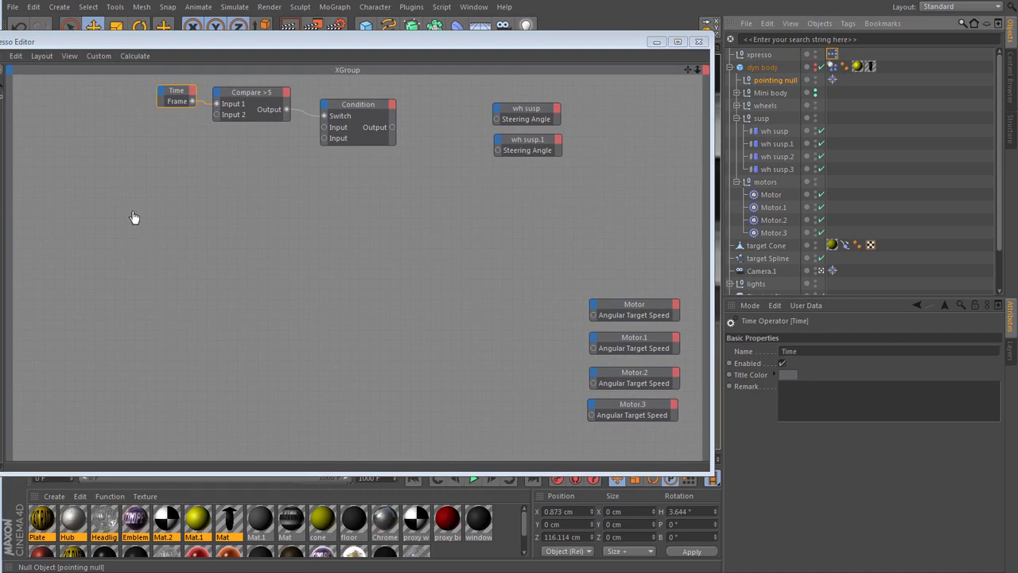
left_click(150, 203)
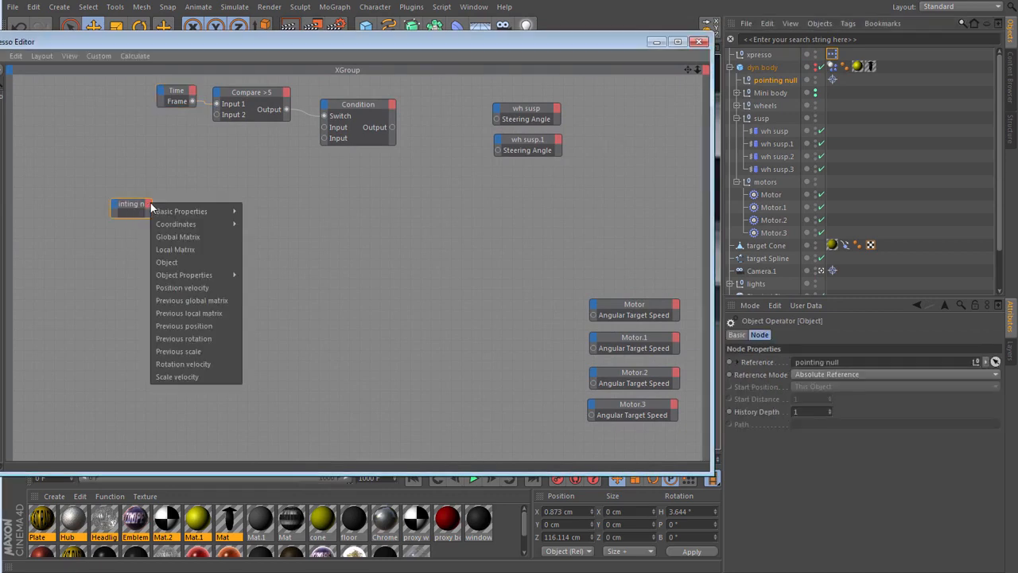
mouse_move(183, 224)
mouse_move(281, 236)
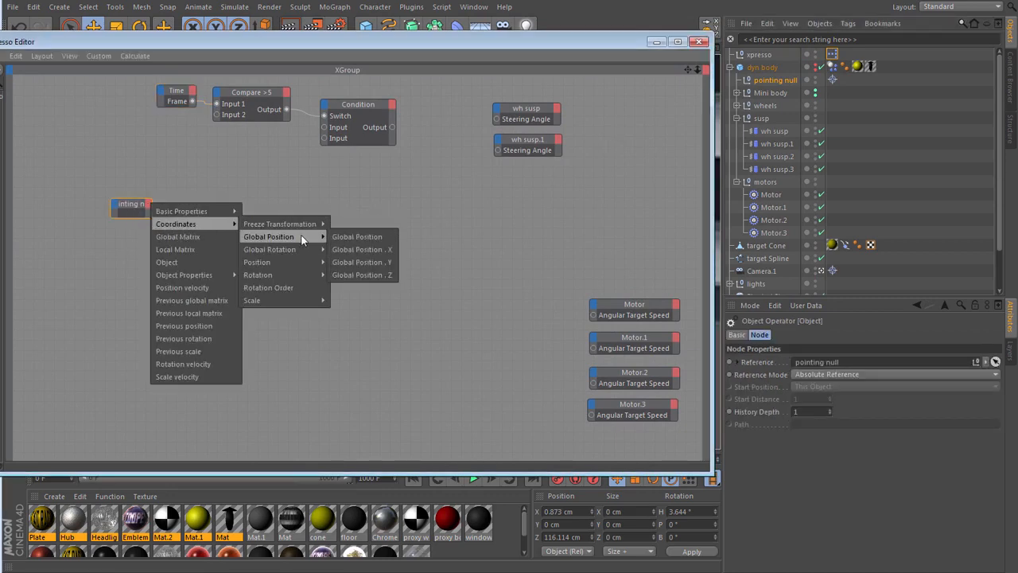
mouse_move(290, 271)
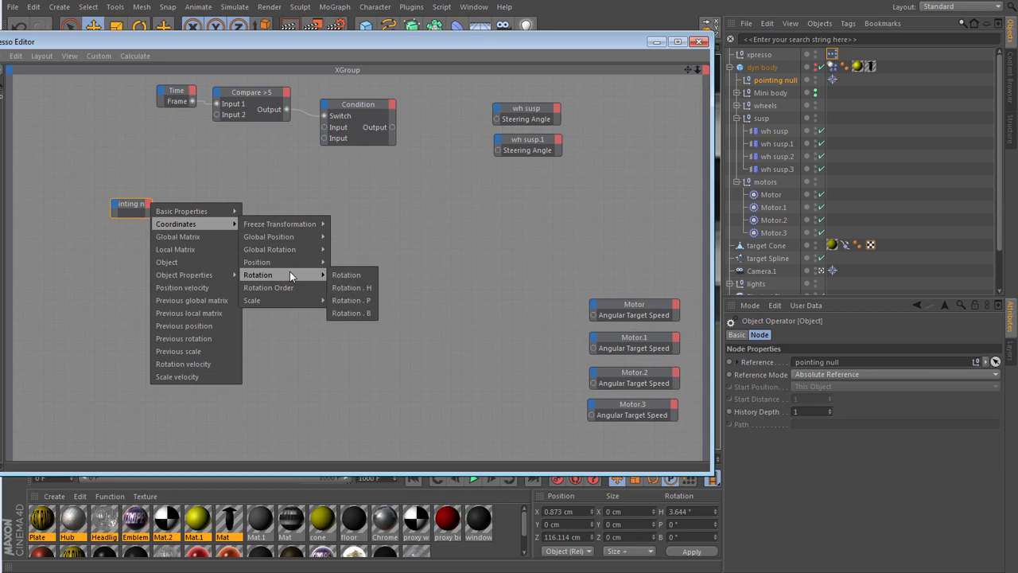
left_click(352, 288)
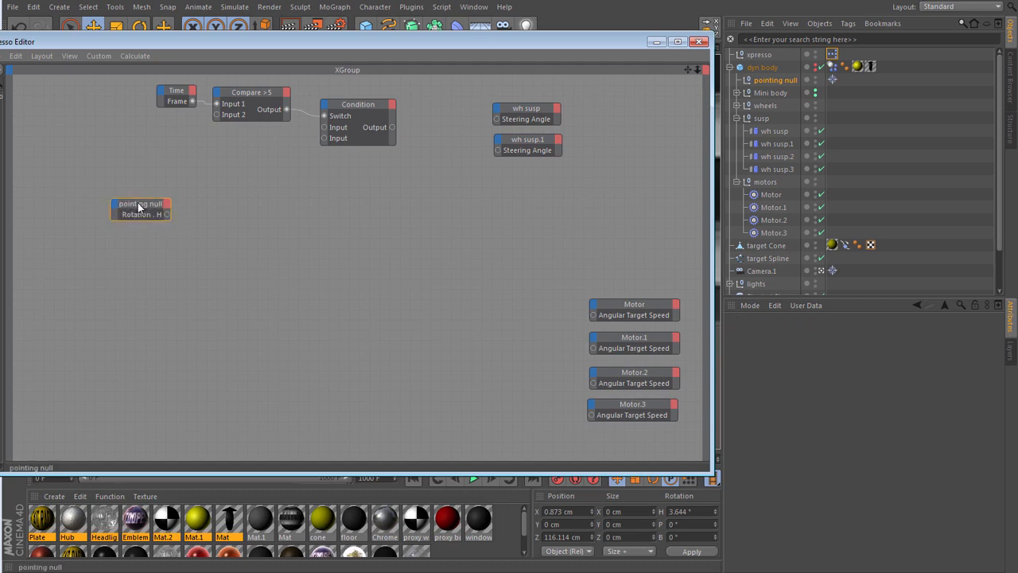
left_click_drag(147, 209, 122, 193)
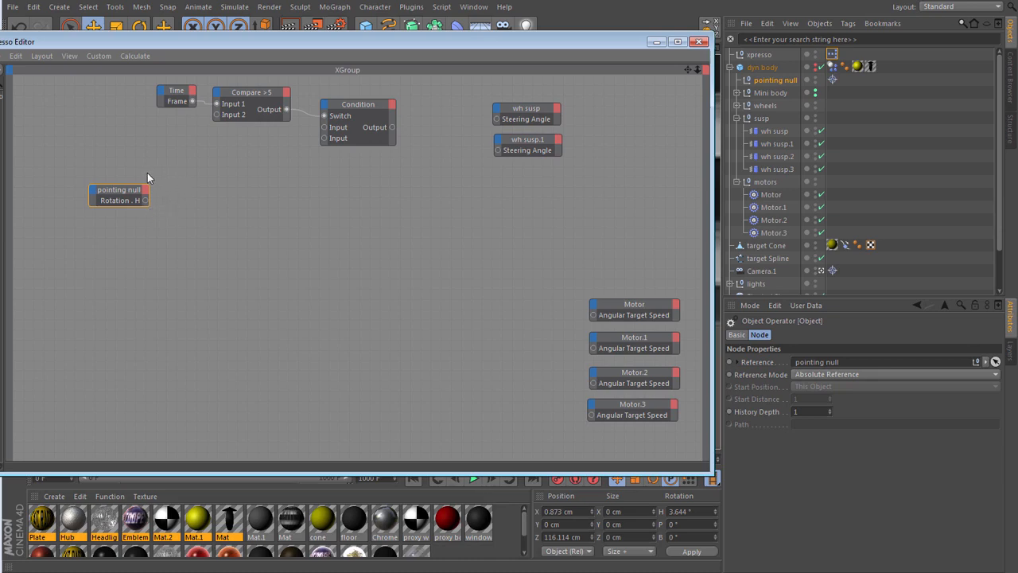
- Create a Clamp calculation node beside the pointing null node
right_click(197, 191)
mouse_move(243, 196)
mouse_move(320, 199)
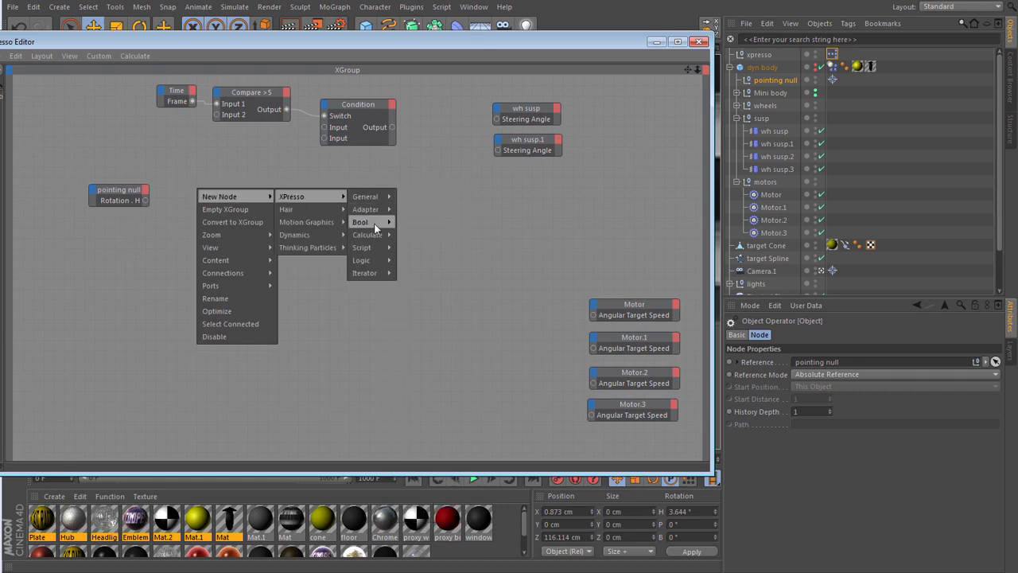
mouse_move(376, 235)
left_click(412, 247)
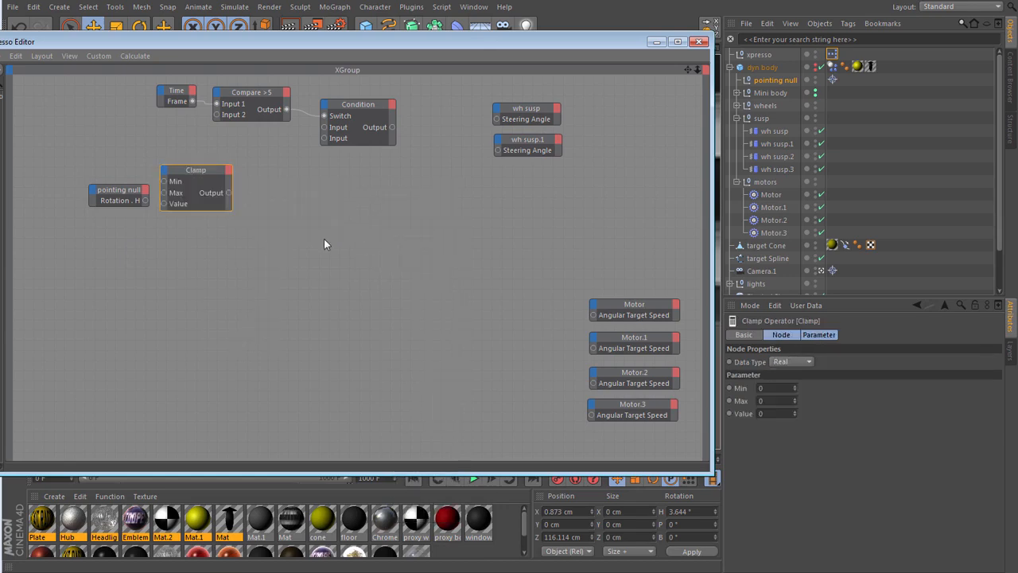
left_click_drag(204, 173, 232, 183)
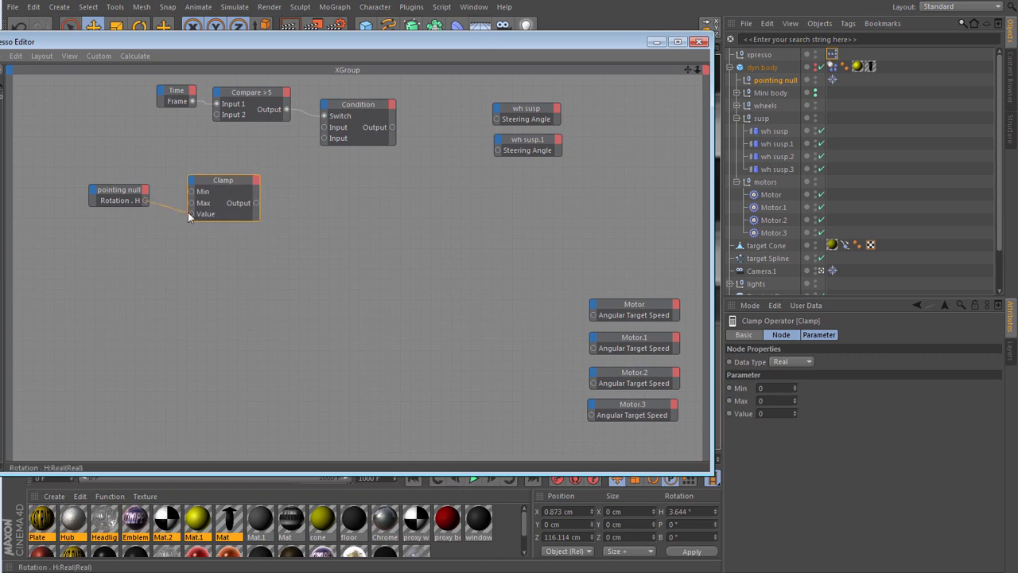
- Connect pointing null's Rotation . H to the Clamp's Value input and set the Clamp's Min to -0.5 and Max to 0.5
left_click_drag(189, 214, 191, 217)
left_click_drag(221, 181, 206, 175)
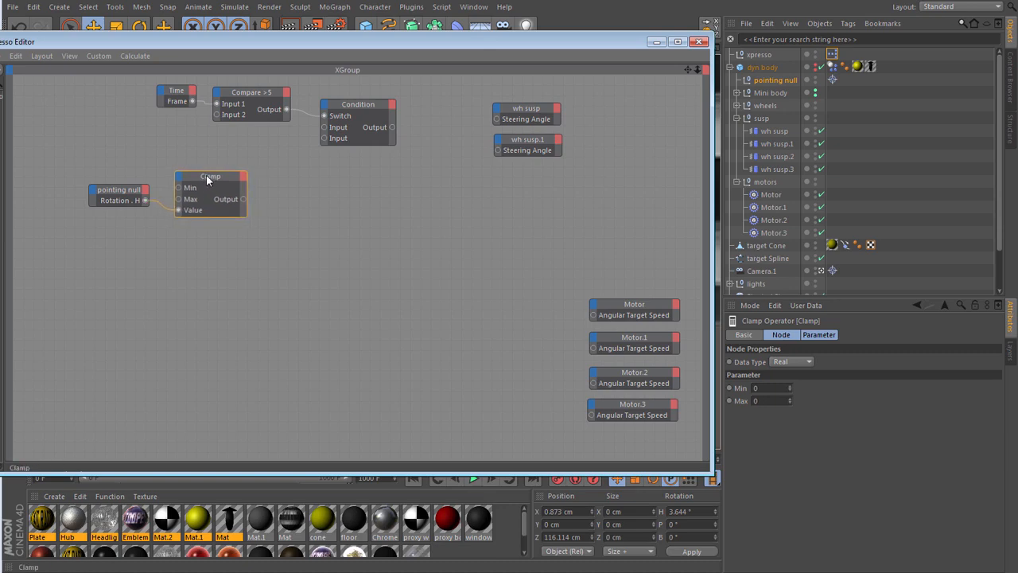
left_click(779, 388)
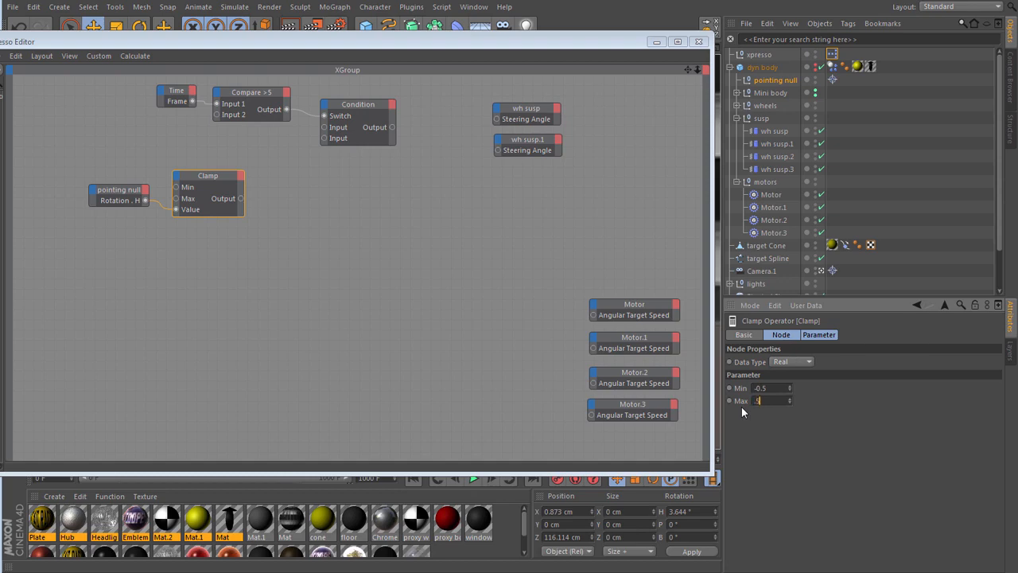
key("Return")
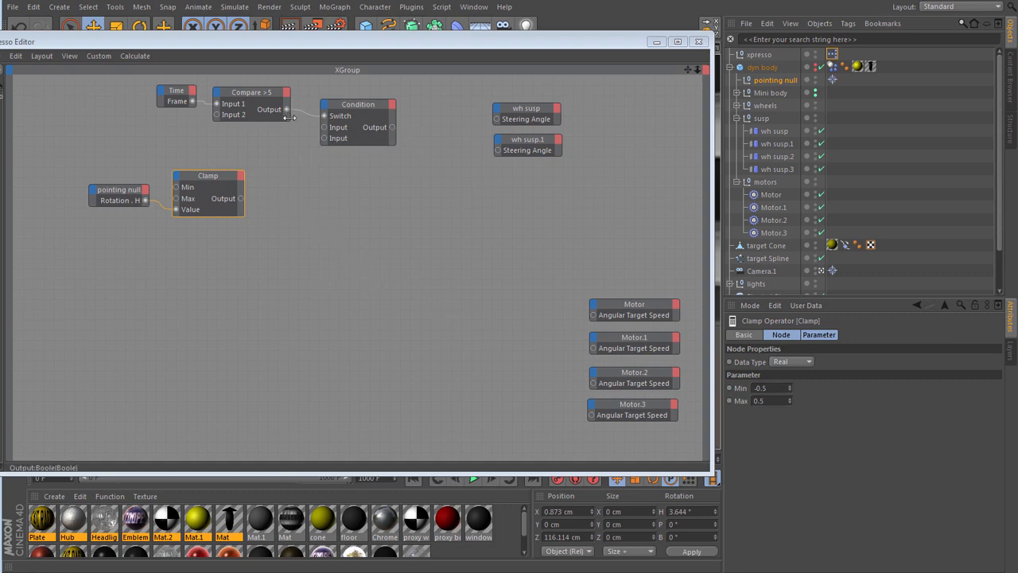
- Connect the Clamp's Output to the Condition's last Input, and the Condition's Output to the Steering Angle of wh susp and wh susp.1
left_click_drag(348, 107, 337, 114)
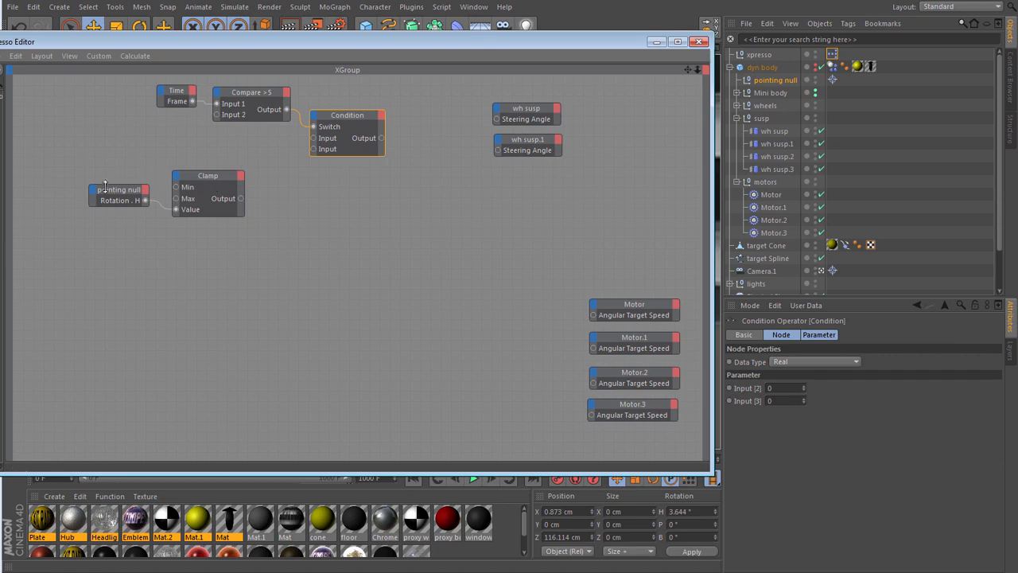
left_click_drag(154, 222, 220, 223)
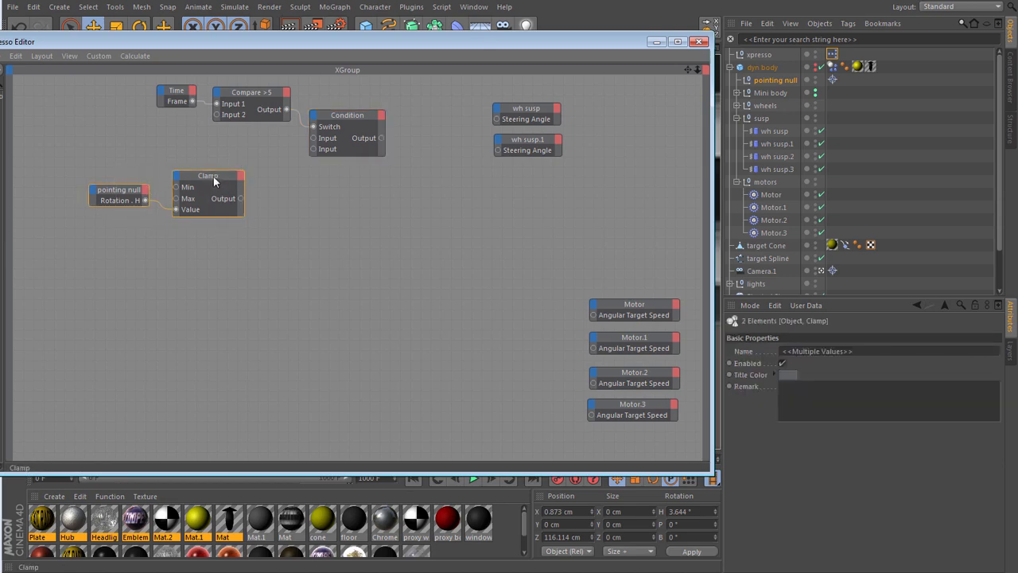
left_click_drag(213, 176, 234, 157)
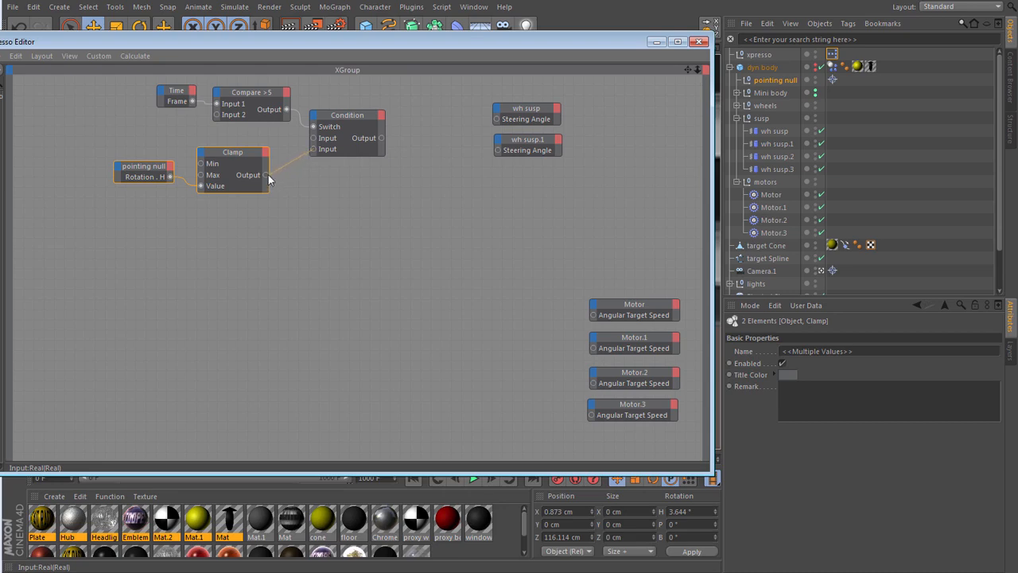
left_click_drag(268, 176, 265, 175)
left_click_drag(568, 92, 454, 146)
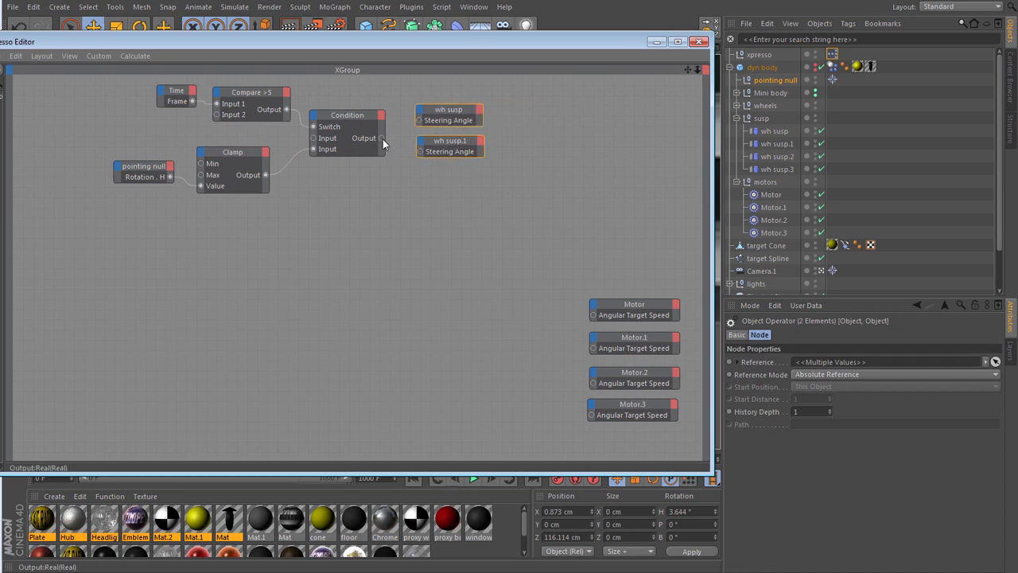
left_click_drag(419, 126, 419, 152)
- Move the XPresso graph out of the way and examine pointing null's aim at target Cone in the Top view
left_click_drag(585, 45, 0, 28)
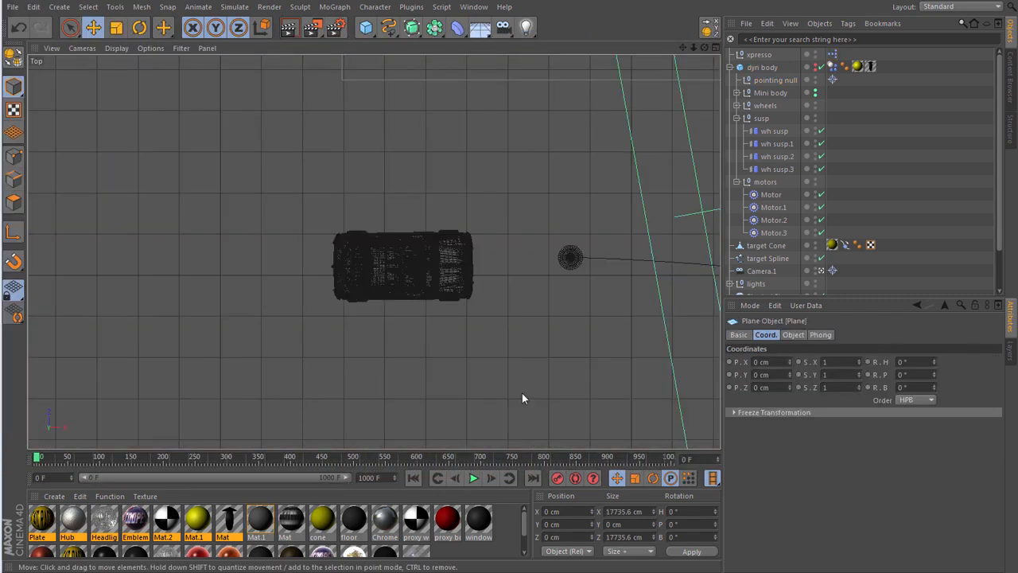
left_click(522, 393)
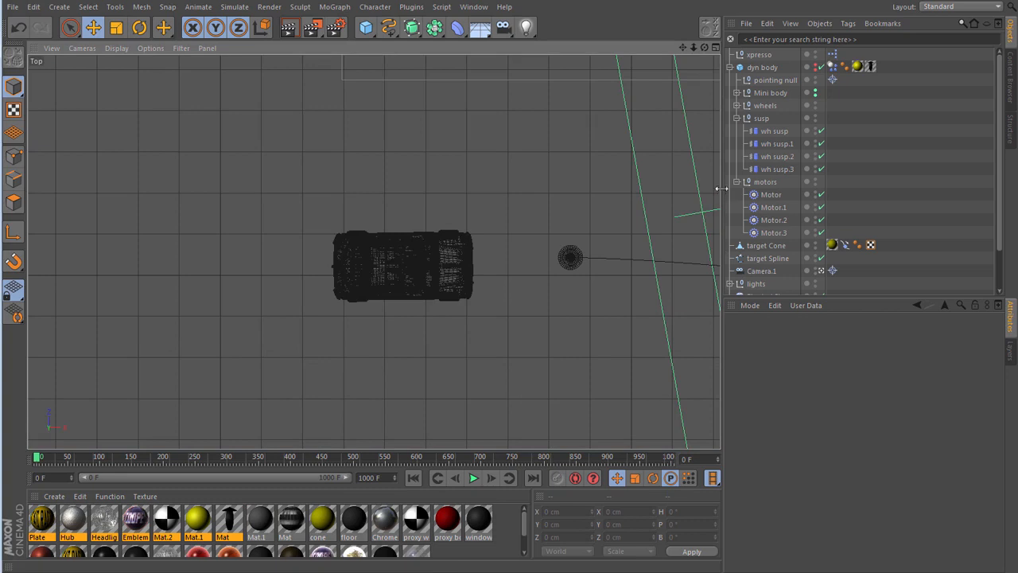
left_click(767, 77)
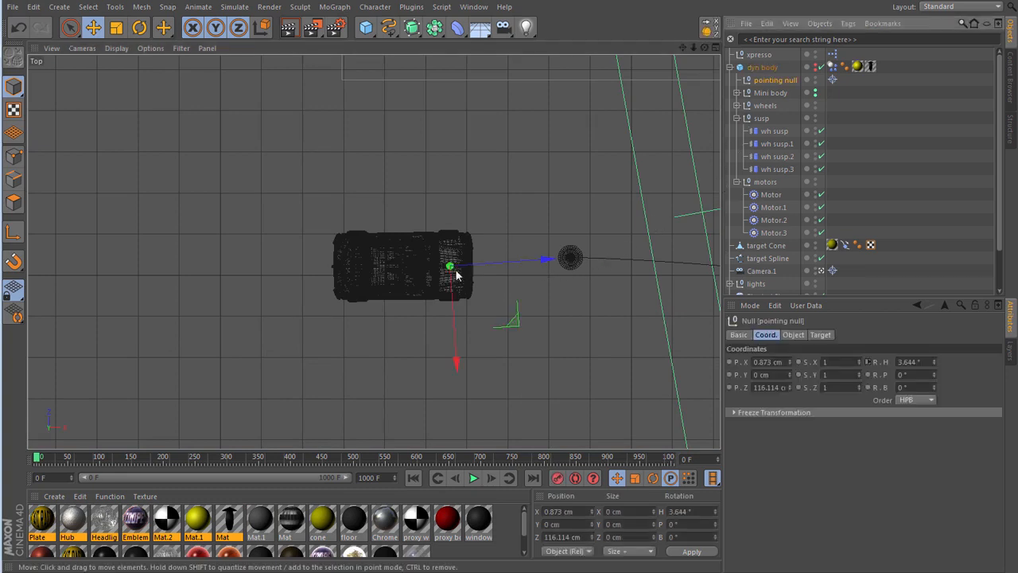
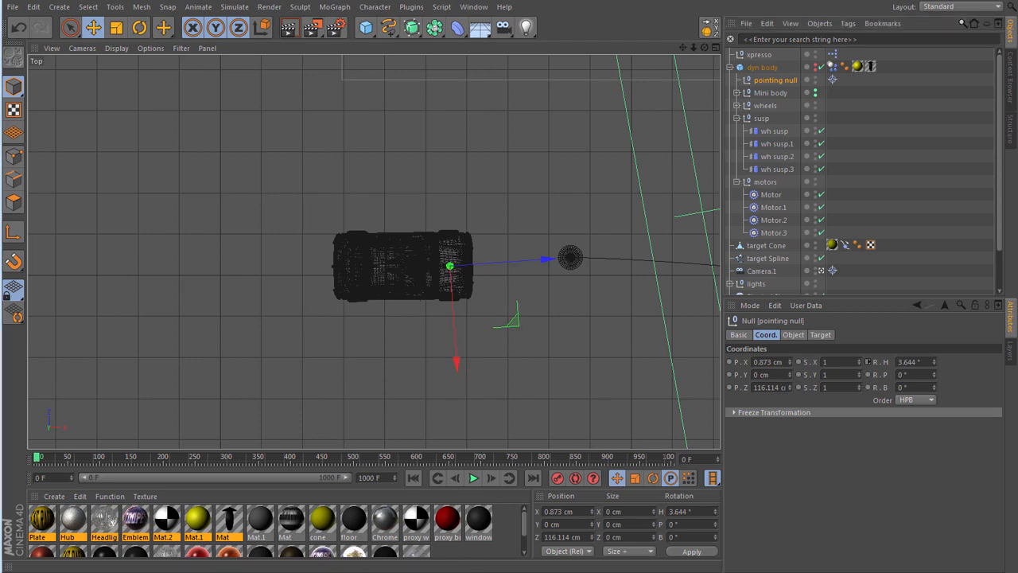
- Bring the XPresso graph back into view, narrow its window and move the four Motor nodes closer to the steering nodes
left_click_drag(0, 56, 488, 26)
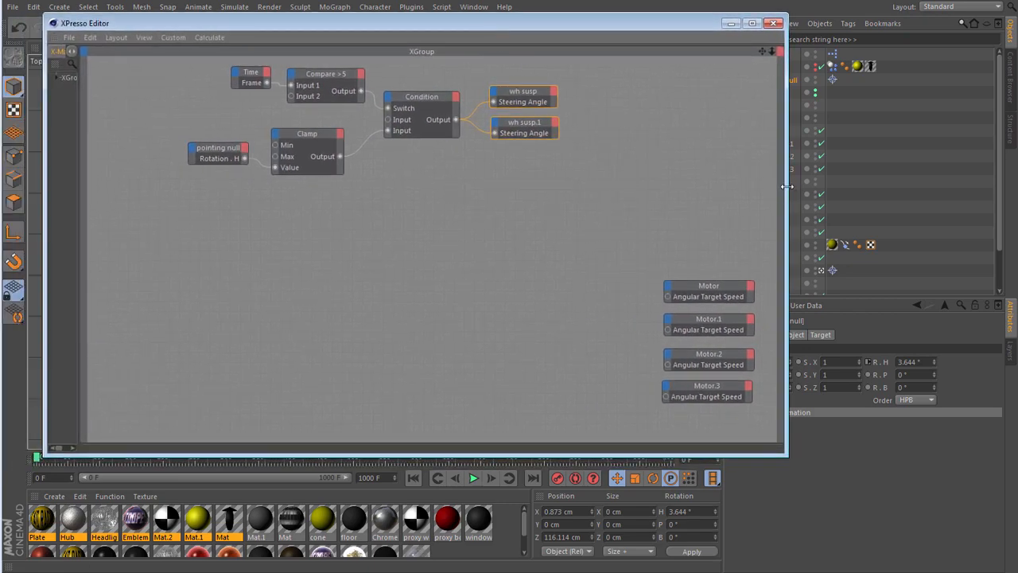
left_click_drag(790, 183, 697, 193)
left_click_drag(597, 261, 581, 358)
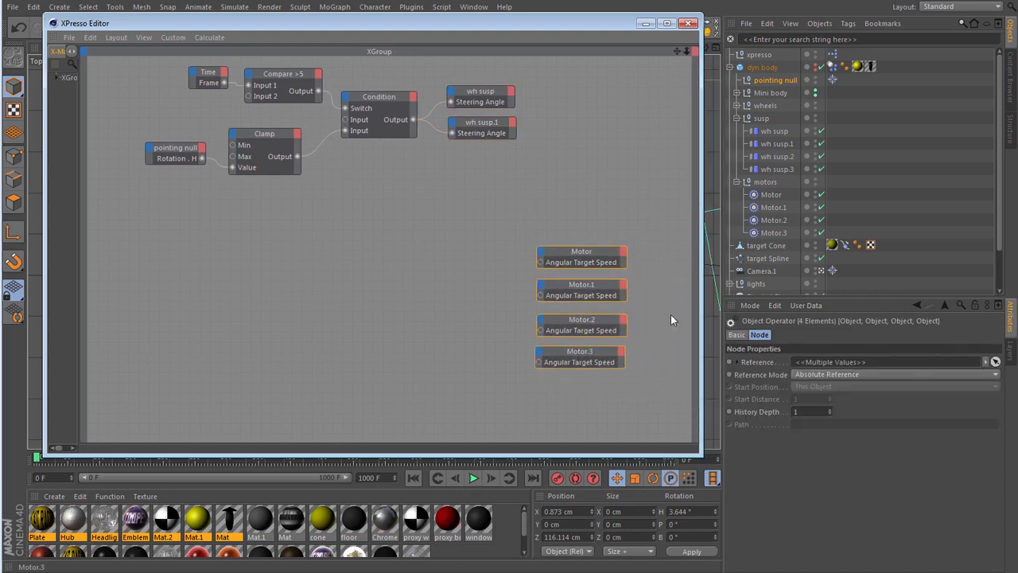
- Add a second pointing null node and a target Cone node to the graph, one above the other below the steering setup
left_click_drag(752, 83, 173, 245)
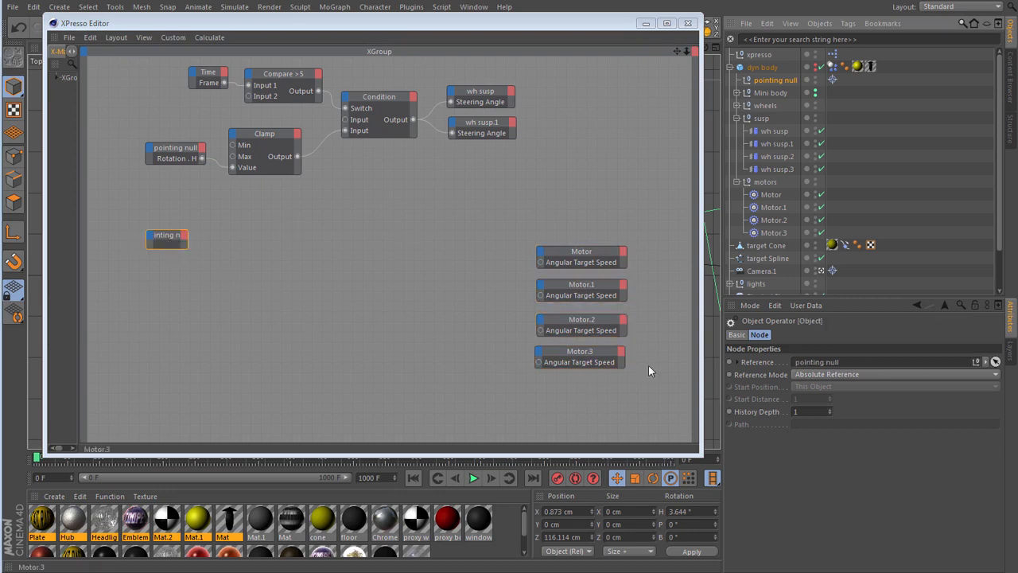
left_click(741, 248)
left_click_drag(618, 280, 164, 294)
left_click_drag(168, 248, 164, 255)
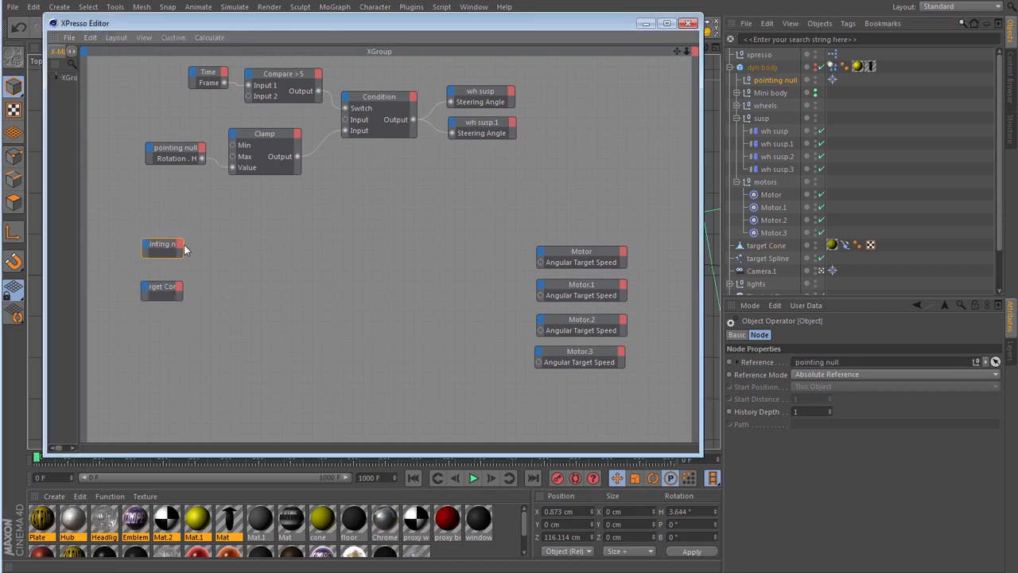
- Give the new pointing null node a Global Position output and expand the node to show its full port name
left_click(184, 246)
mouse_move(214, 264)
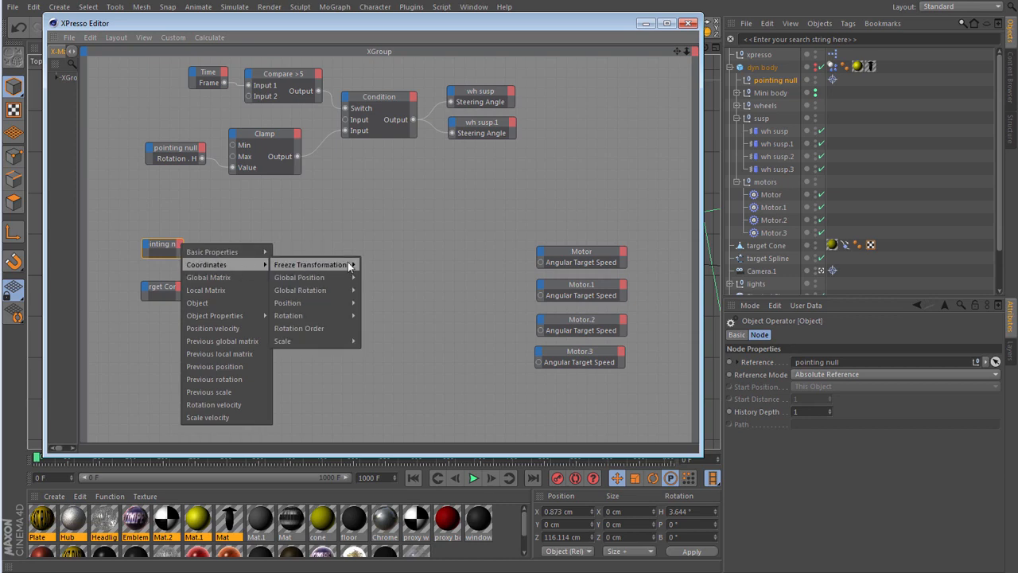
mouse_move(343, 275)
left_click(398, 279)
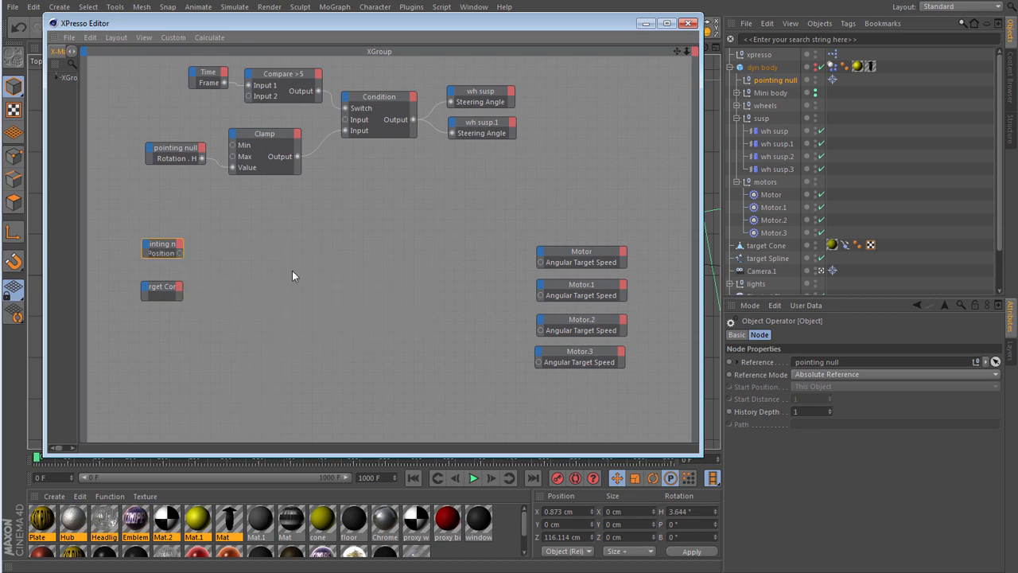
double_click(162, 244)
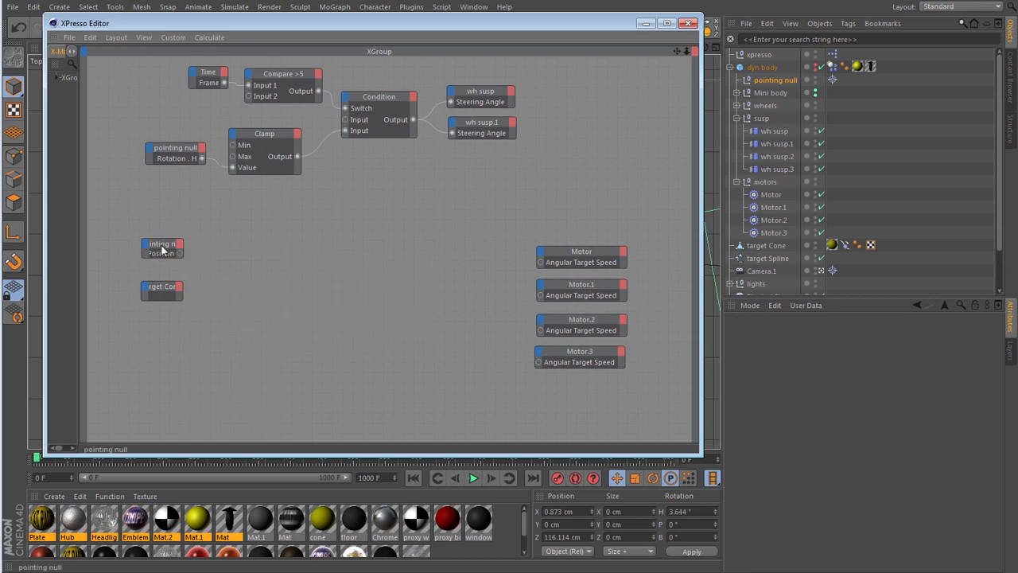
- Give the target Cone node a Global Position output, expand it and place it directly beneath the new pointing null node
left_click(182, 288)
mouse_move(200, 306)
mouse_move(334, 317)
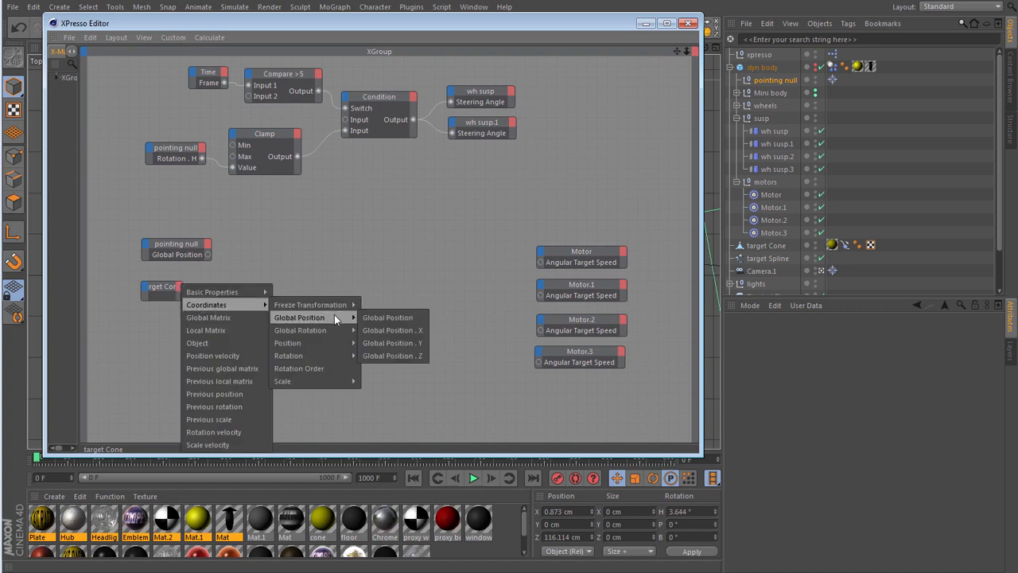
left_click(382, 317)
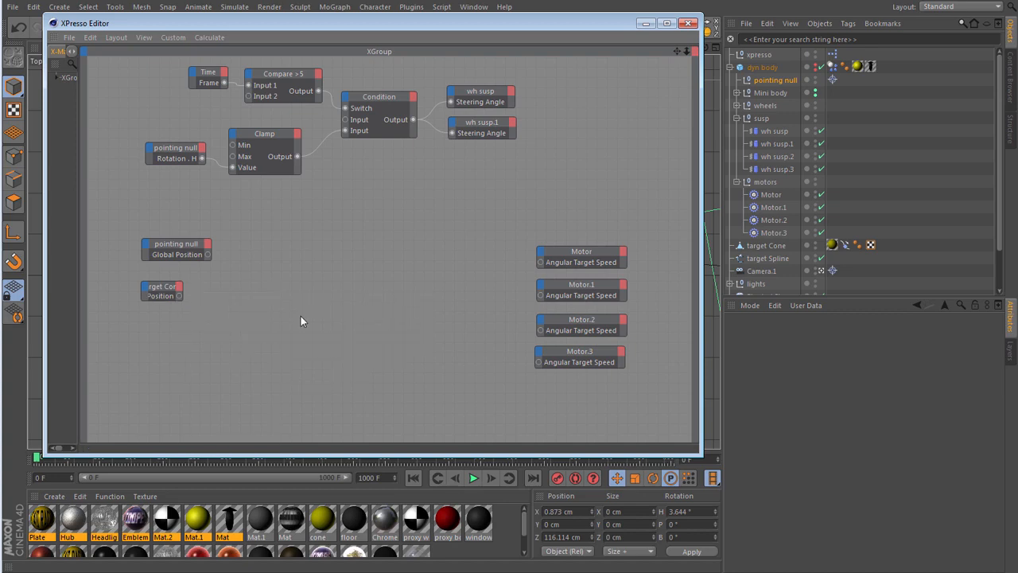
double_click(159, 291)
left_click(176, 285)
left_click_drag(175, 285, 175, 281)
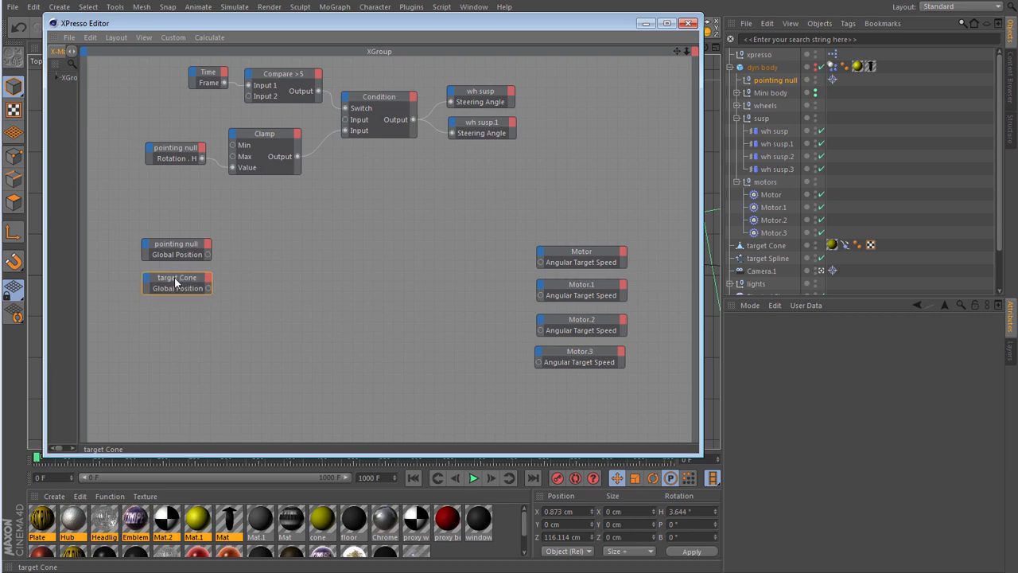
- Add a Distance calculation node and connect pointing null's Global Position to Input 1 and target Cone's Global Position to Input 2
right_click(252, 249)
mouse_move(307, 254)
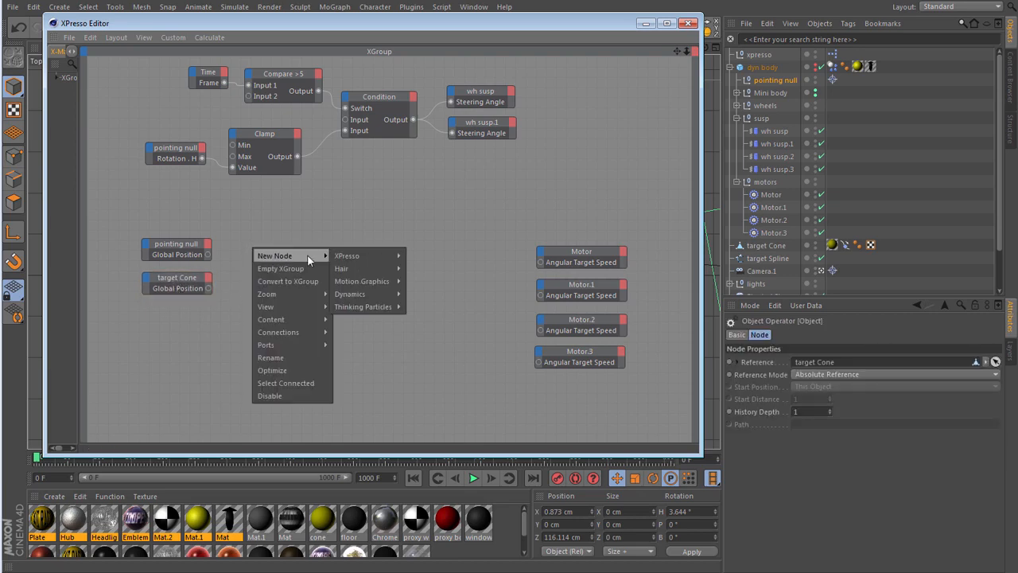
mouse_move(395, 259)
mouse_move(444, 295)
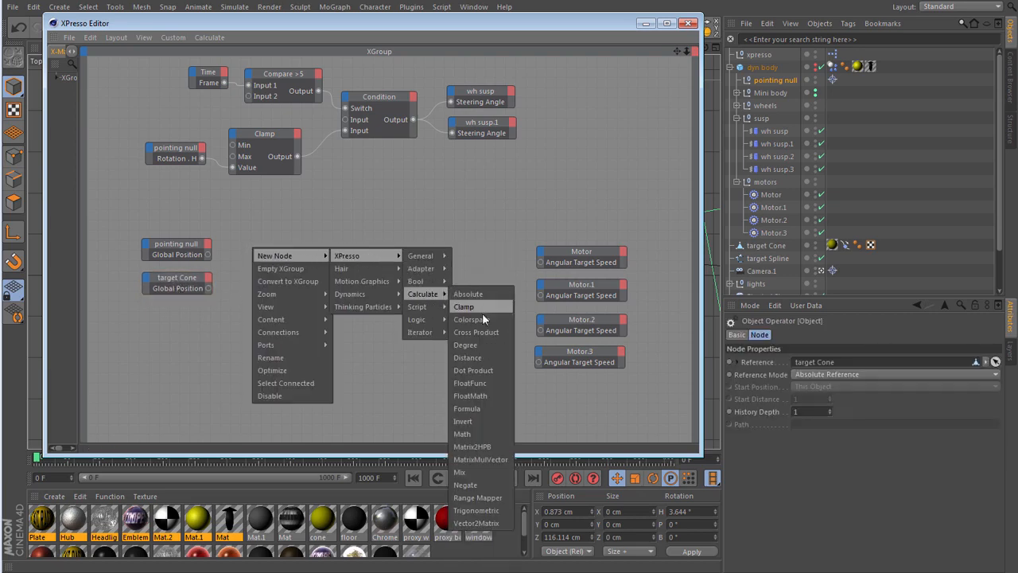
left_click(482, 358)
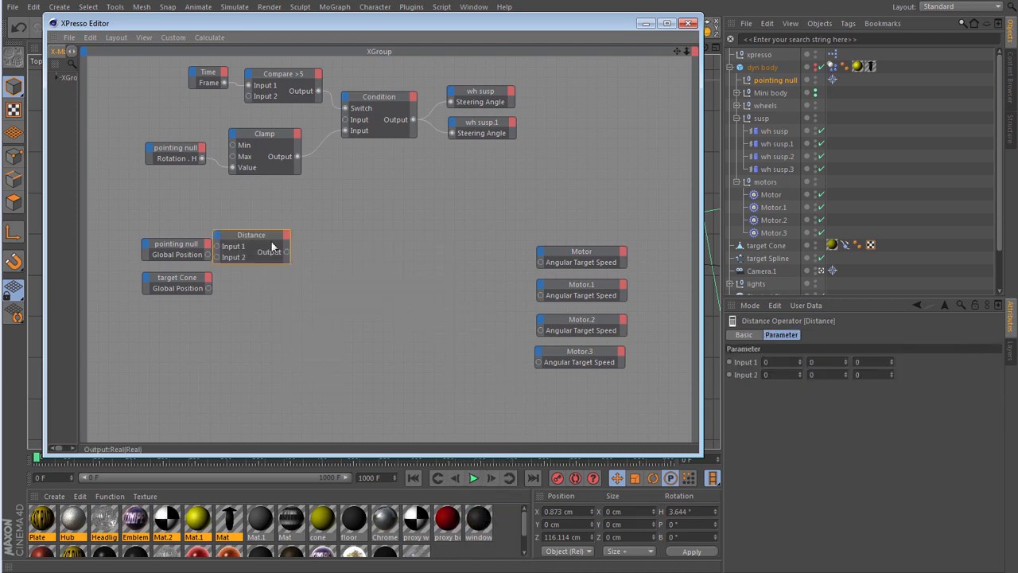
left_click_drag(263, 236, 289, 257)
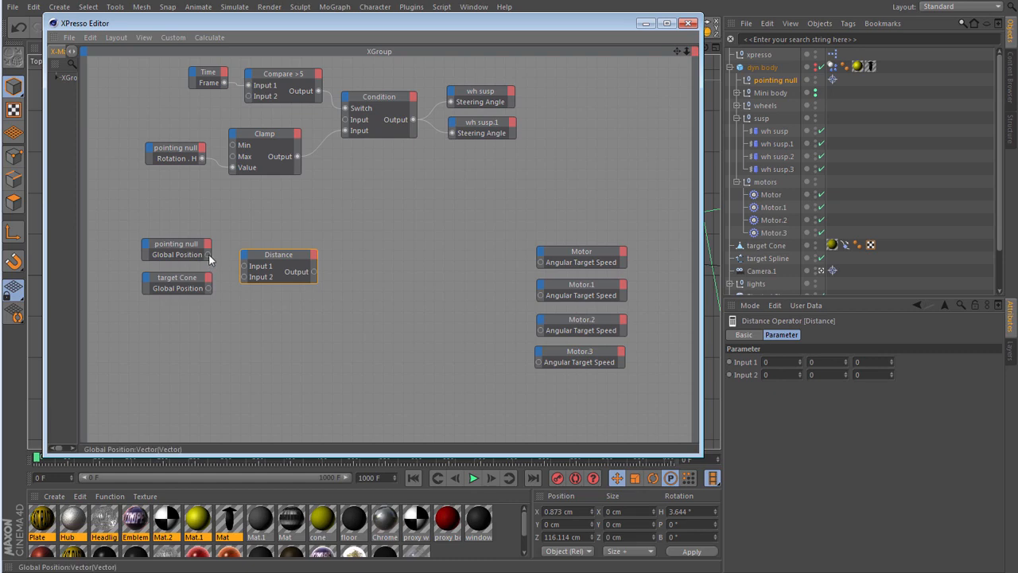
left_click_drag(234, 262, 245, 266)
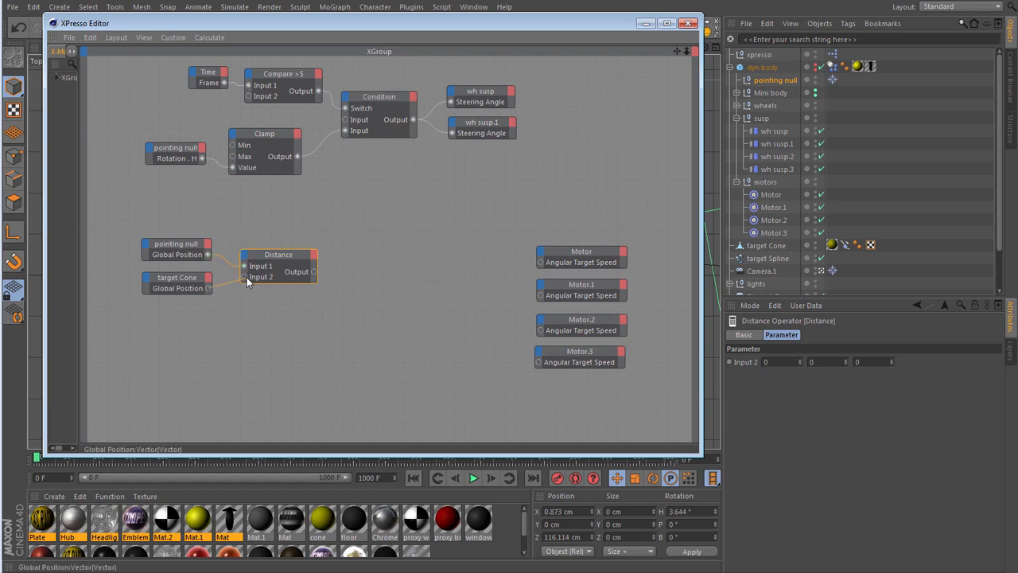
left_click_drag(241, 277, 241, 278)
- Read the Distance node's output through a temporary, enlarged Result node, and delete the Result node
right_click(346, 205)
mouse_move(403, 212)
mouse_move(470, 212)
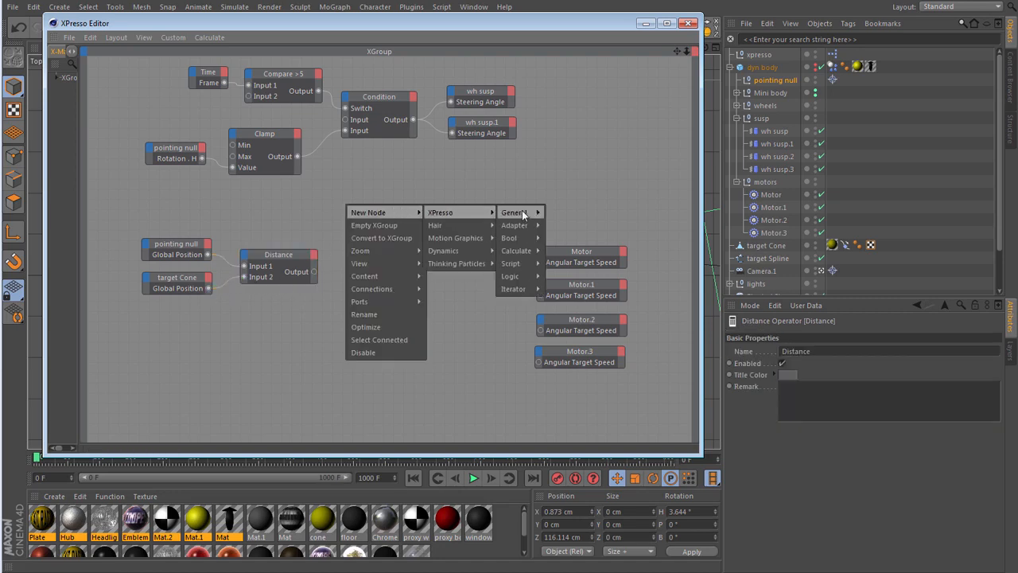
mouse_move(522, 213)
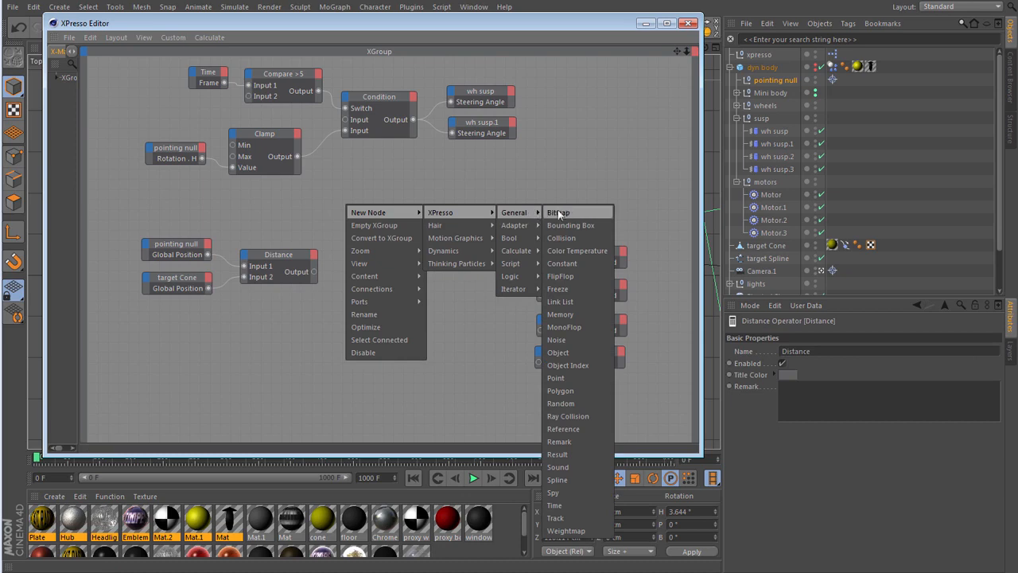
left_click(592, 454)
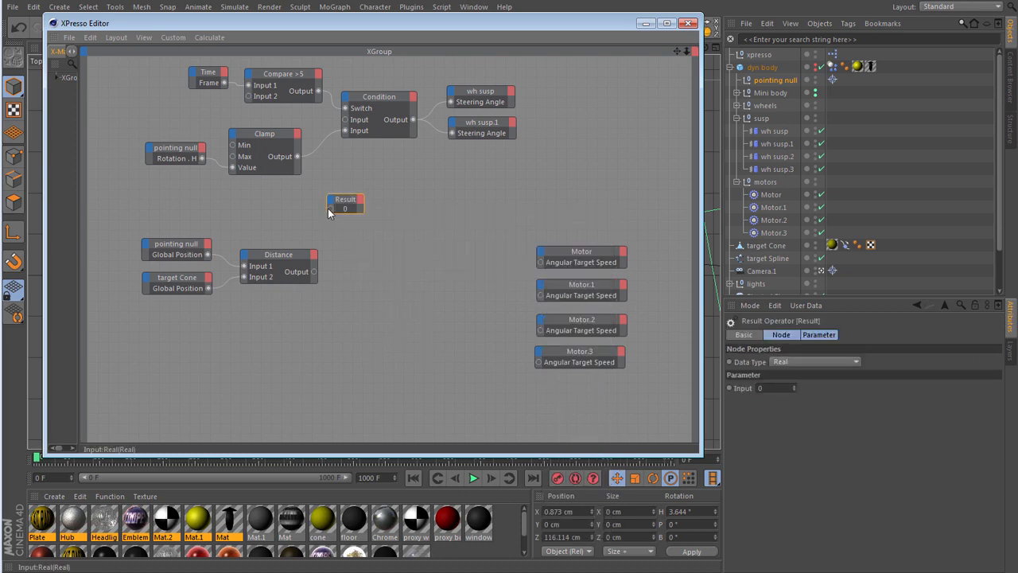
left_click_drag(314, 269, 314, 272)
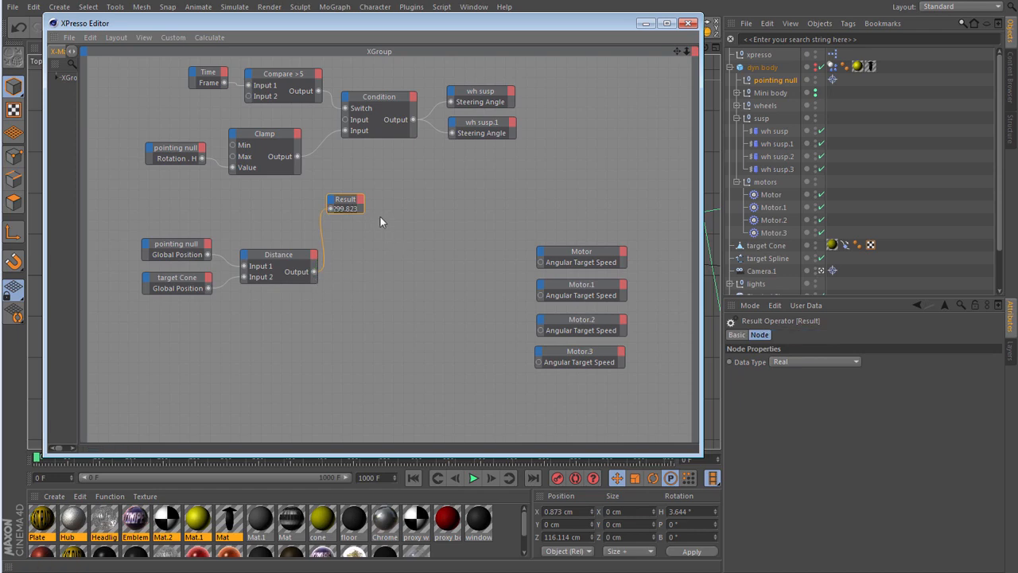
left_click_drag(359, 209, 396, 222)
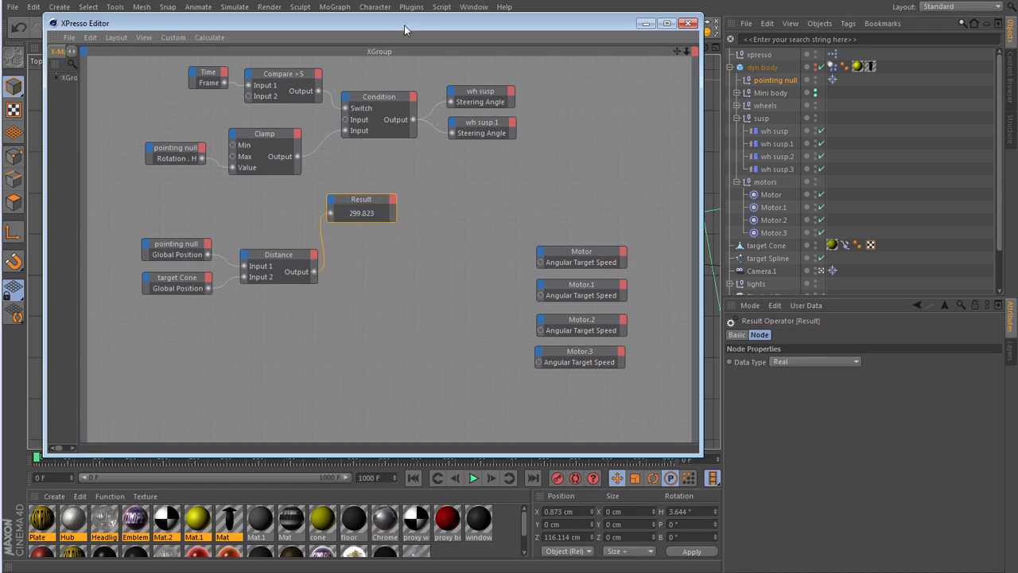
left_click_drag(404, 25, 421, 45)
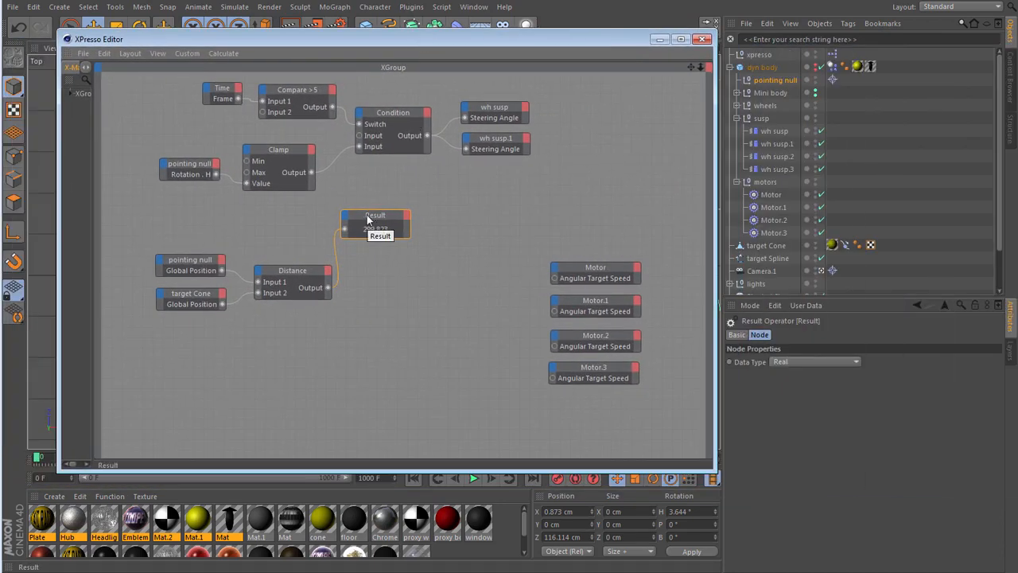
key("Delete")
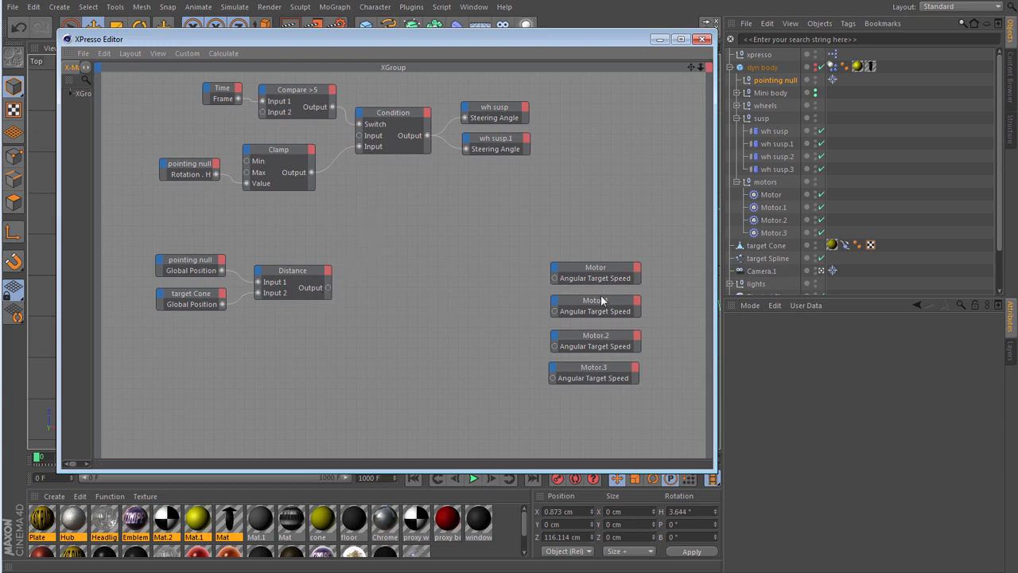
- Move the four Motor nodes nearer to the Distance node and create a Range Mapper calculation node in the gap between them
left_click_drag(621, 248, 569, 356)
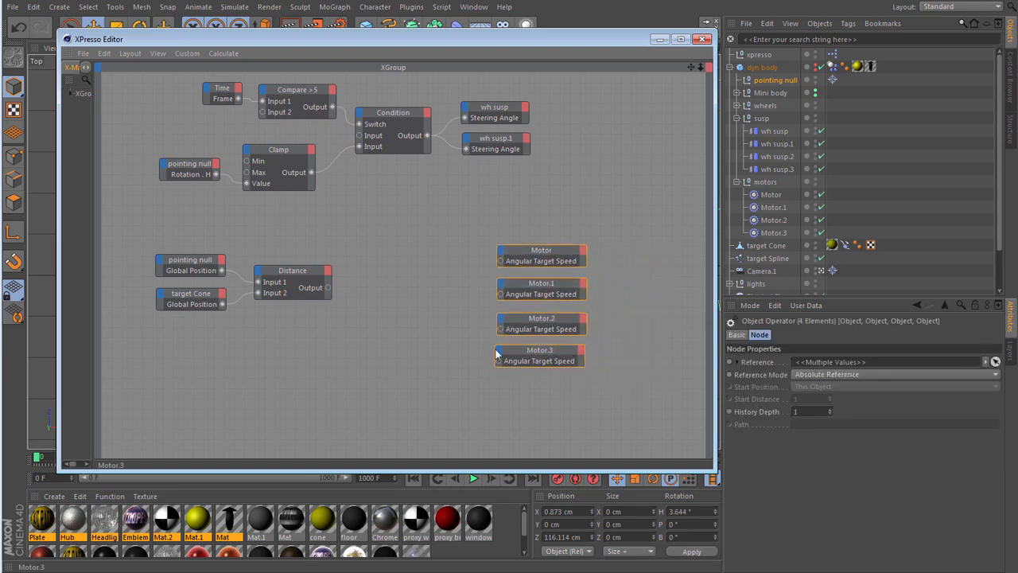
right_click(375, 280)
mouse_move(386, 284)
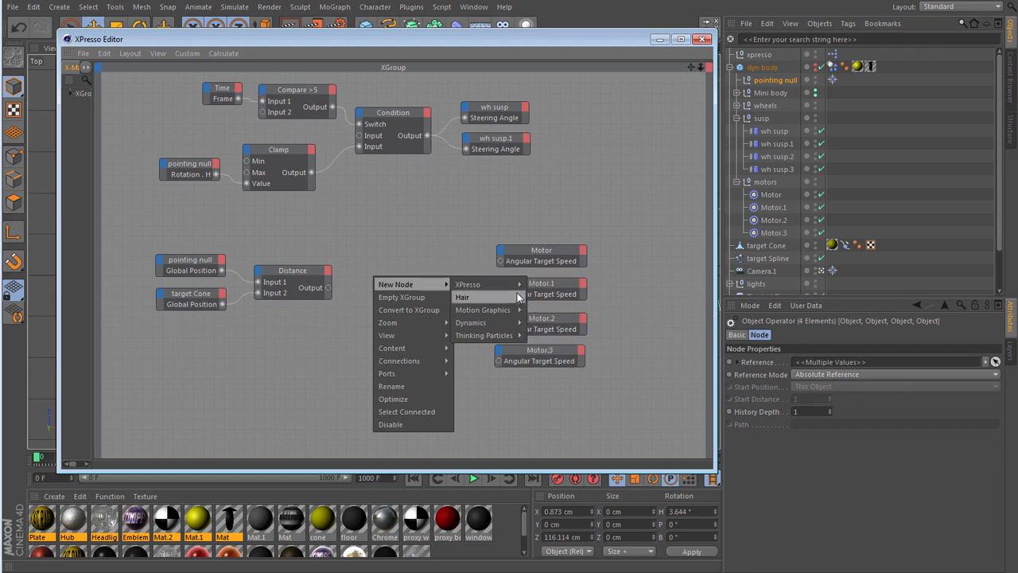
mouse_move(477, 284)
mouse_move(550, 322)
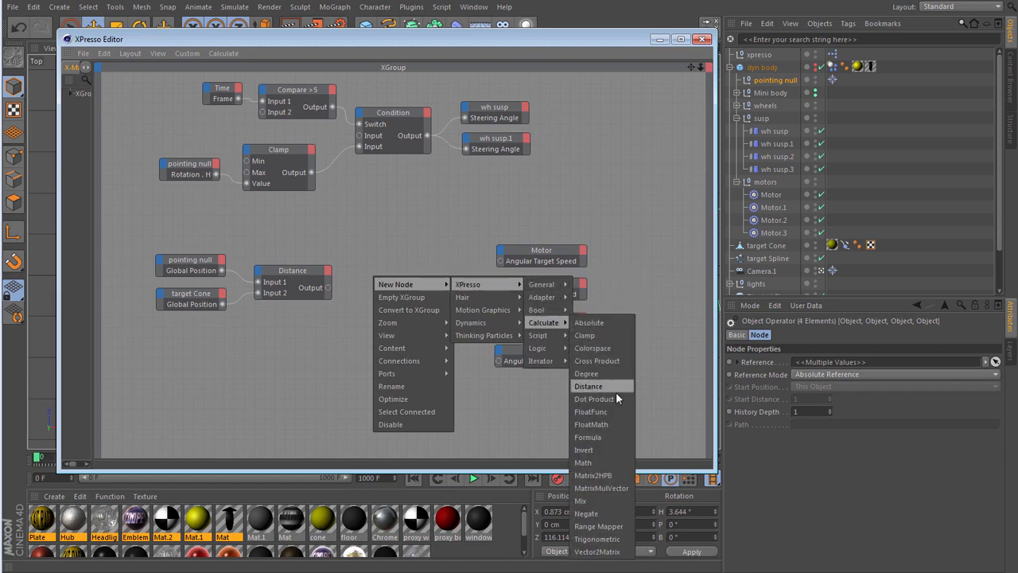
left_click(610, 528)
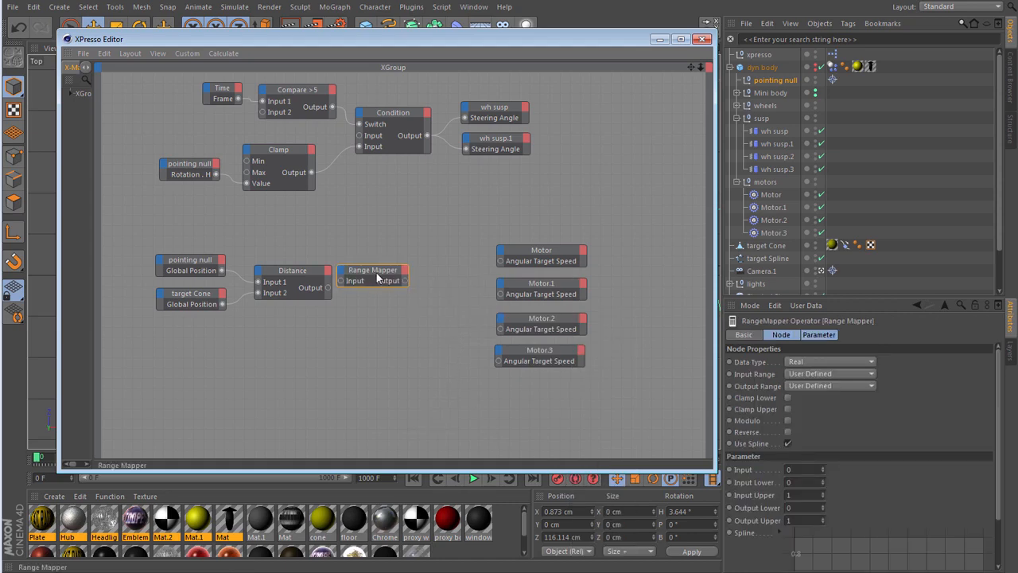
left_click_drag(378, 278, 400, 278)
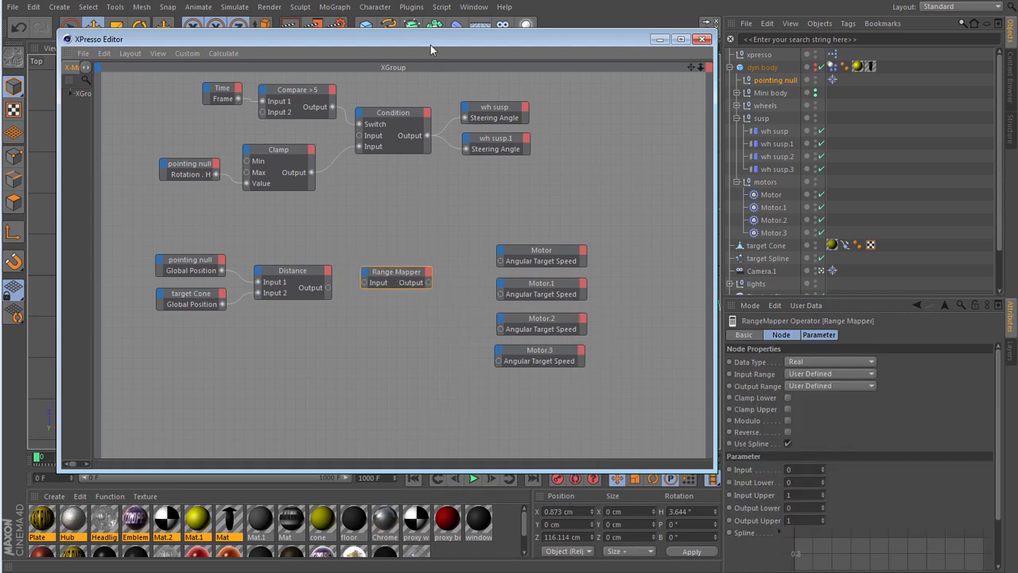
- Connect the Distance node's Output to the Range Mapper's Input
left_click_drag(430, 41, 432, 375)
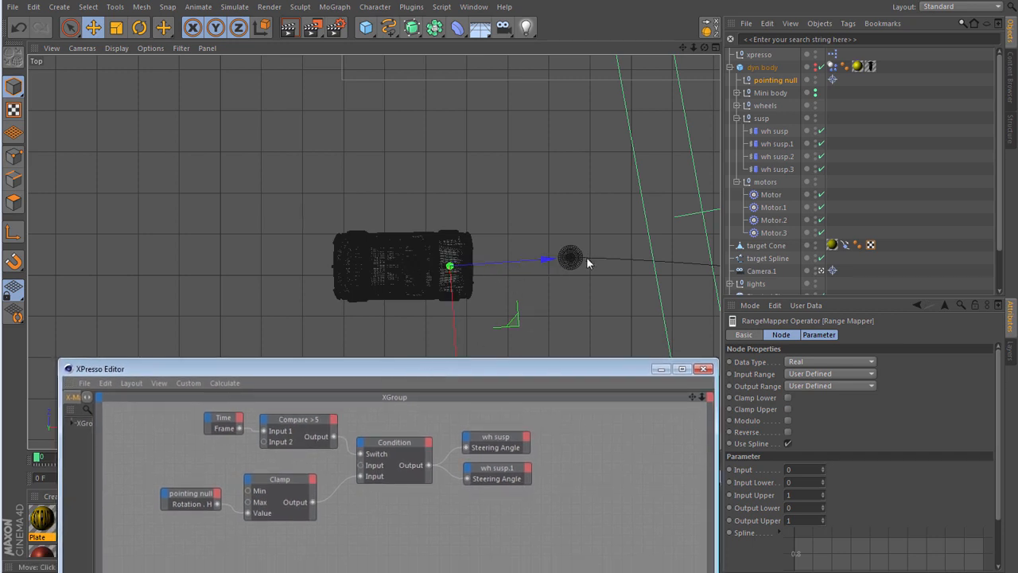
left_click_drag(523, 373, 505, 98)
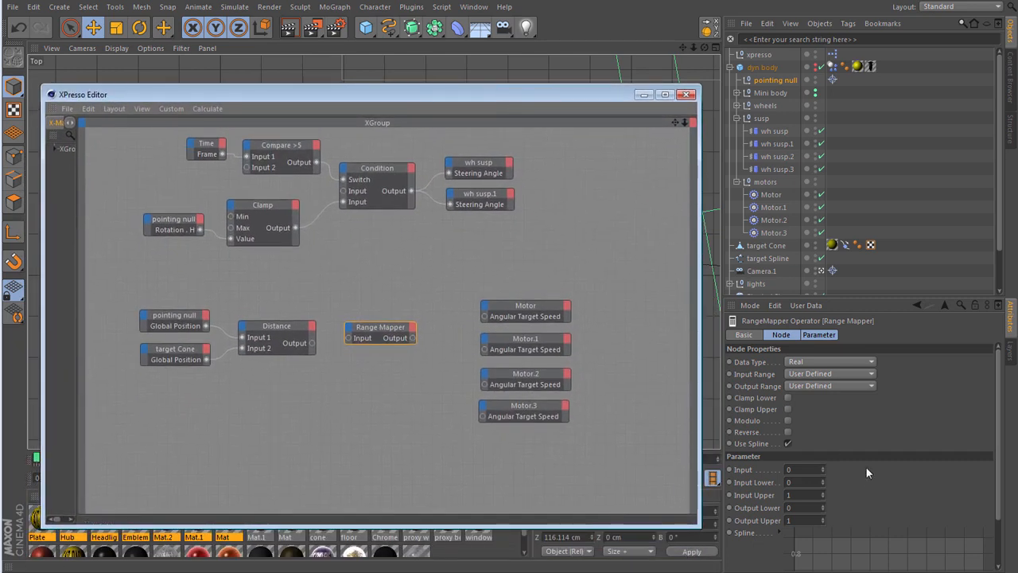
left_click(309, 343)
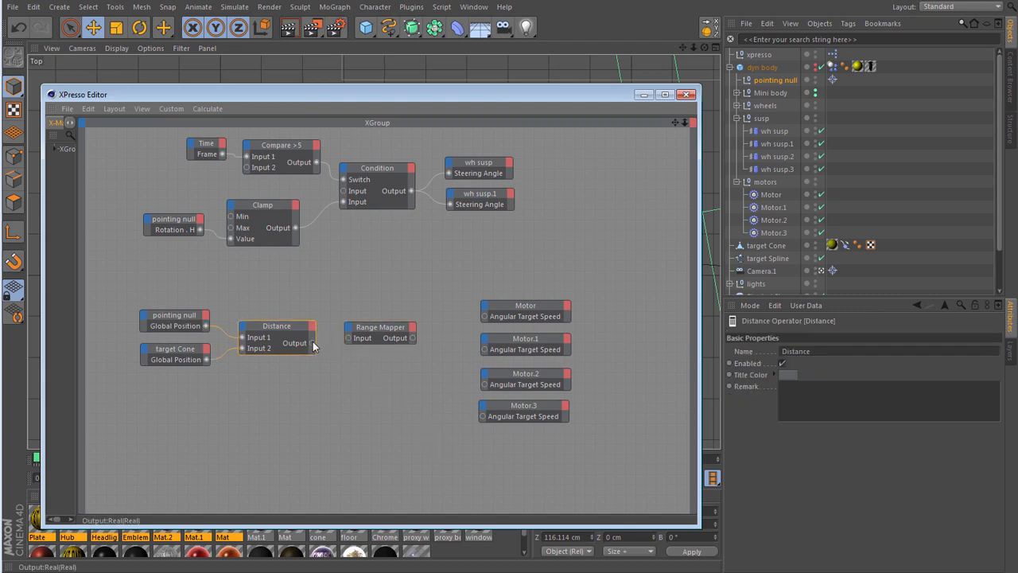
- Set the Range Mapper's Input Lower to 200, Input Upper to 400 and Output Upper to 40
left_click(354, 335)
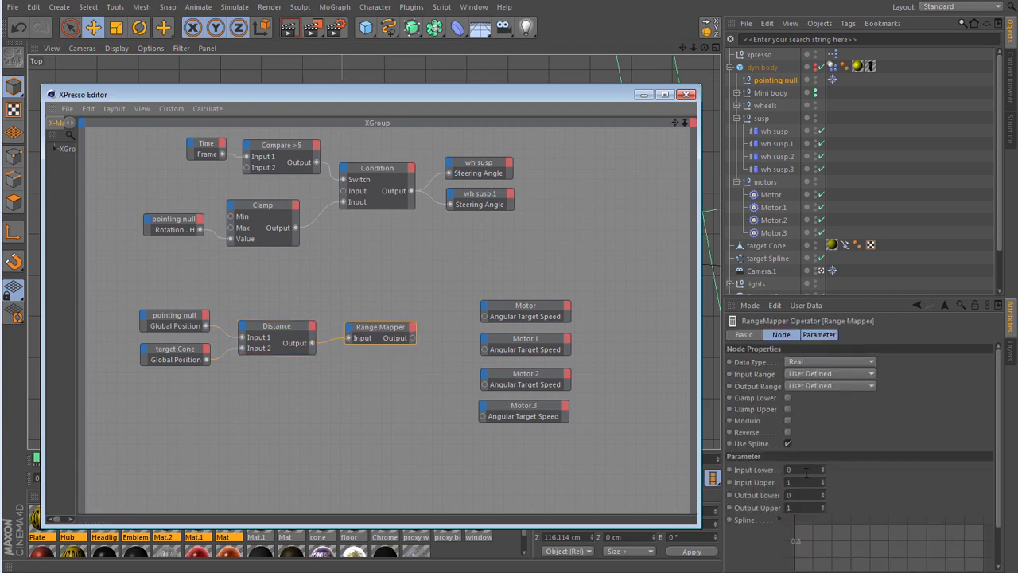
left_click(805, 470)
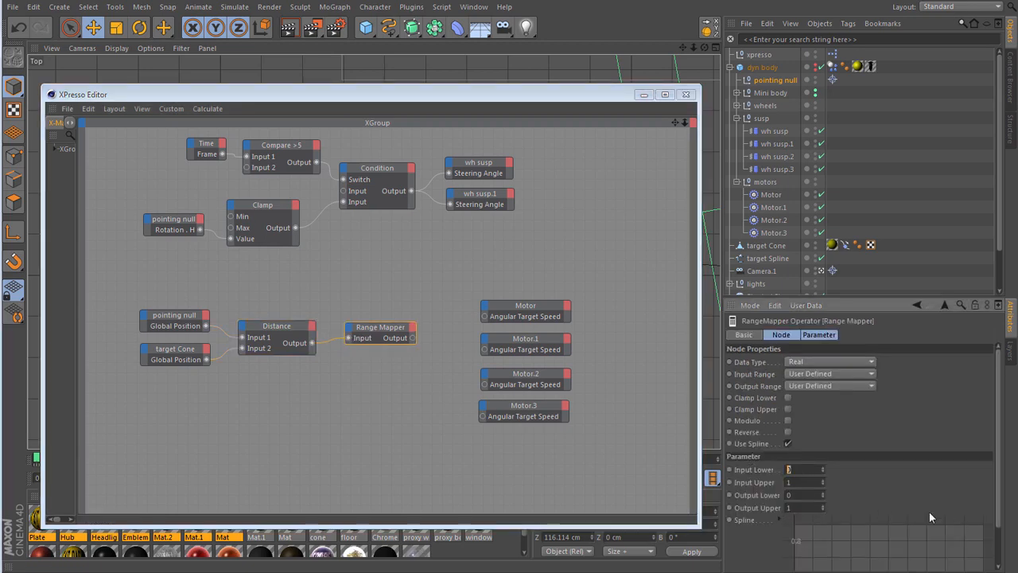
type("200")
key("Tab")
type("400")
key("Tab")
key("Tab")
type("40")
- Connect the Range Mapper's Output to the Angular Target Speed of Motor, Motor.1, Motor.2 and Motor.3
left_click_drag(411, 337, 485, 317)
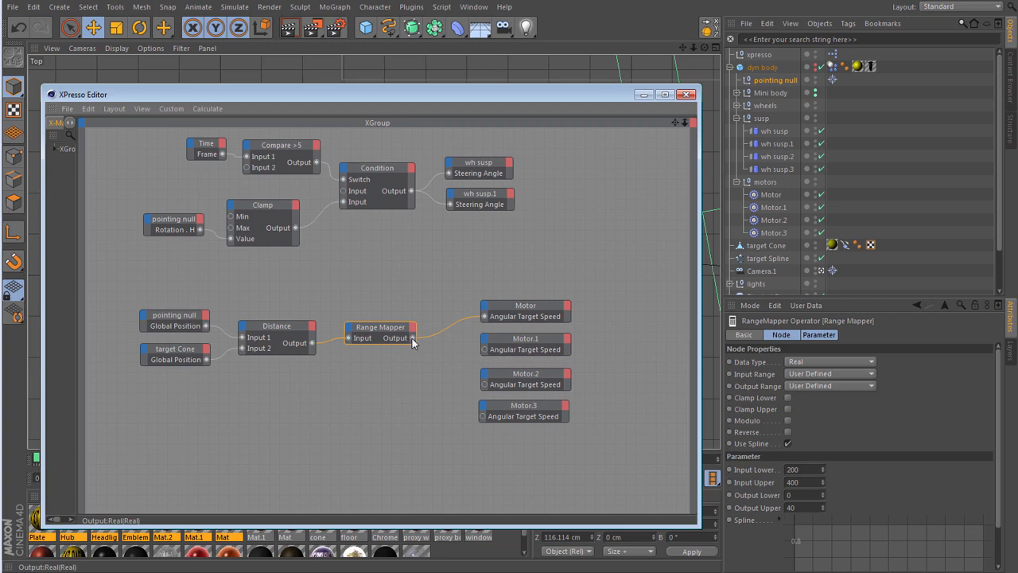
left_click_drag(463, 356, 484, 349)
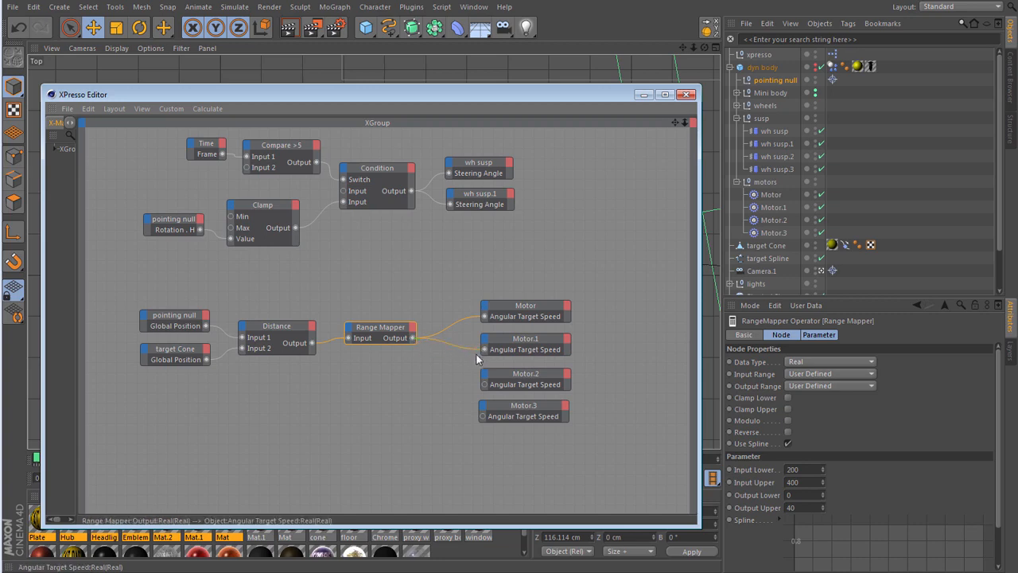
left_click_drag(412, 337, 485, 388)
left_click_drag(412, 337, 484, 416)
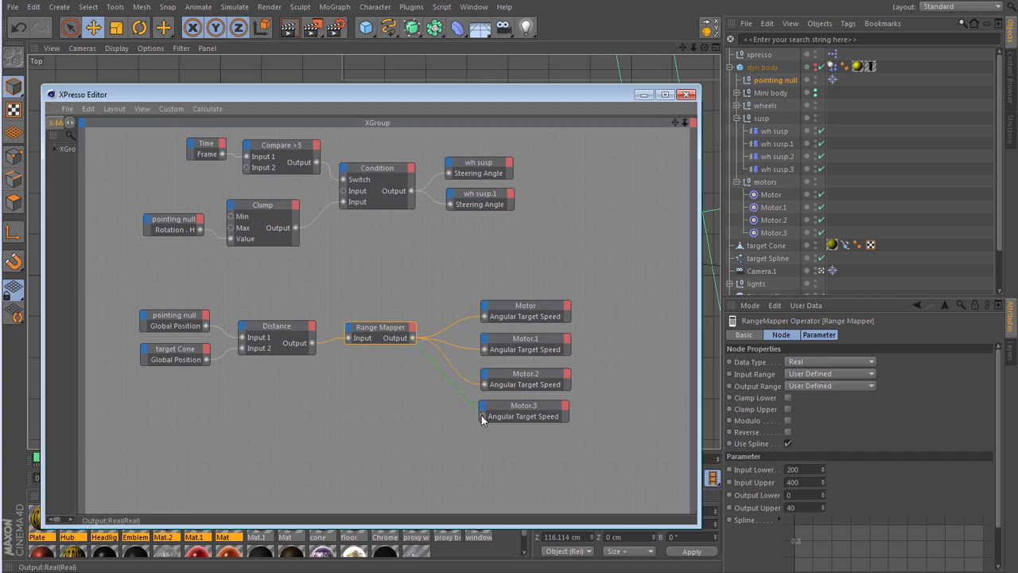
- Close the XPresso editor, hide Camera.1 in the viewport and play the animation in the Top view to check the car's path
left_click(687, 94)
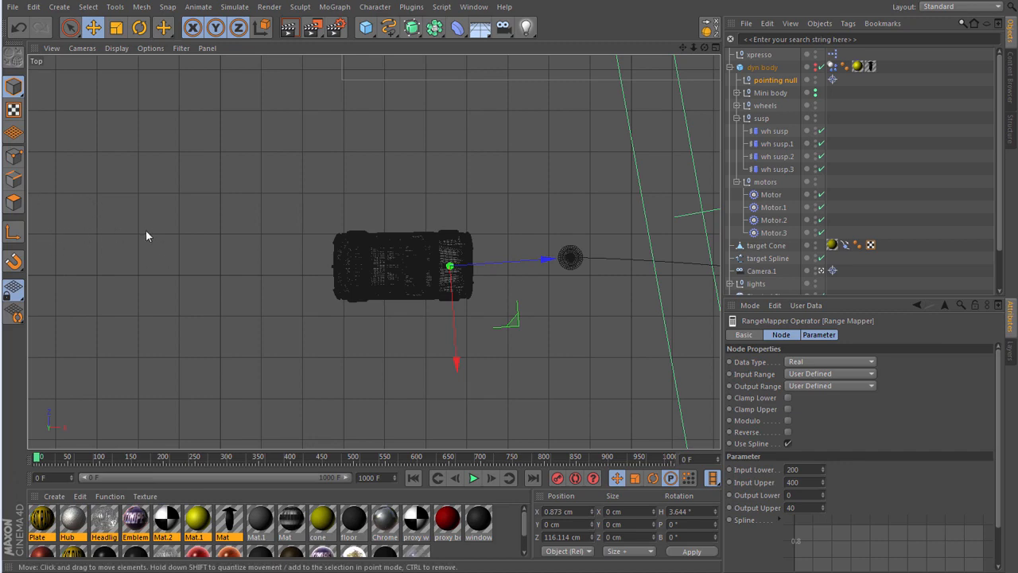
scroll(145, 230, "down", 6)
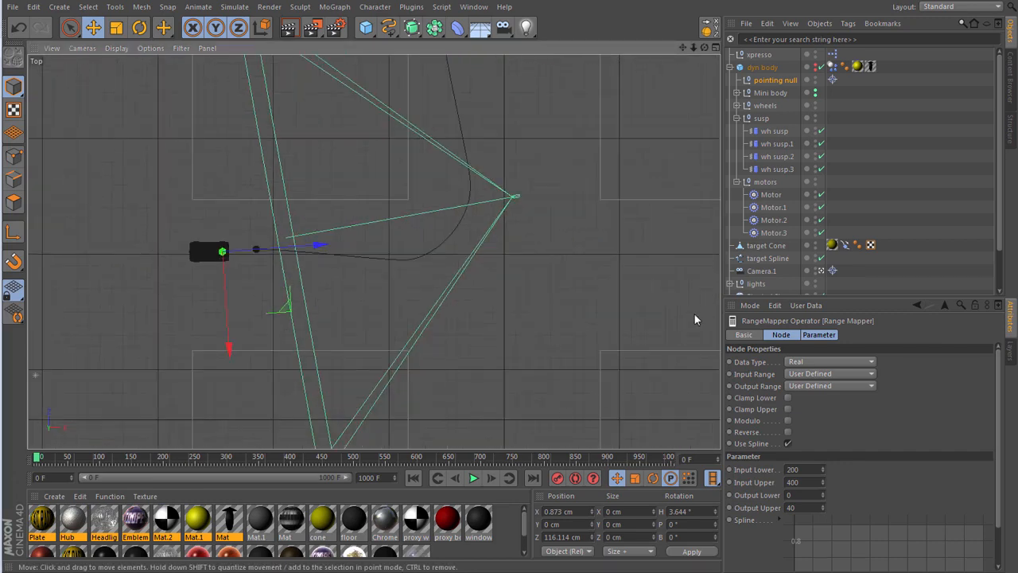
left_click(820, 270)
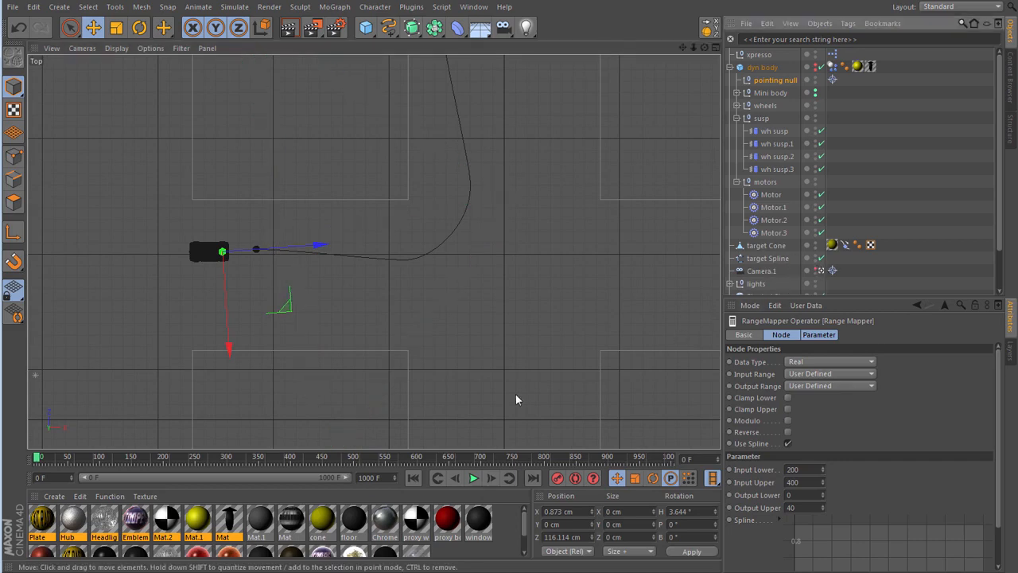
left_click(473, 478)
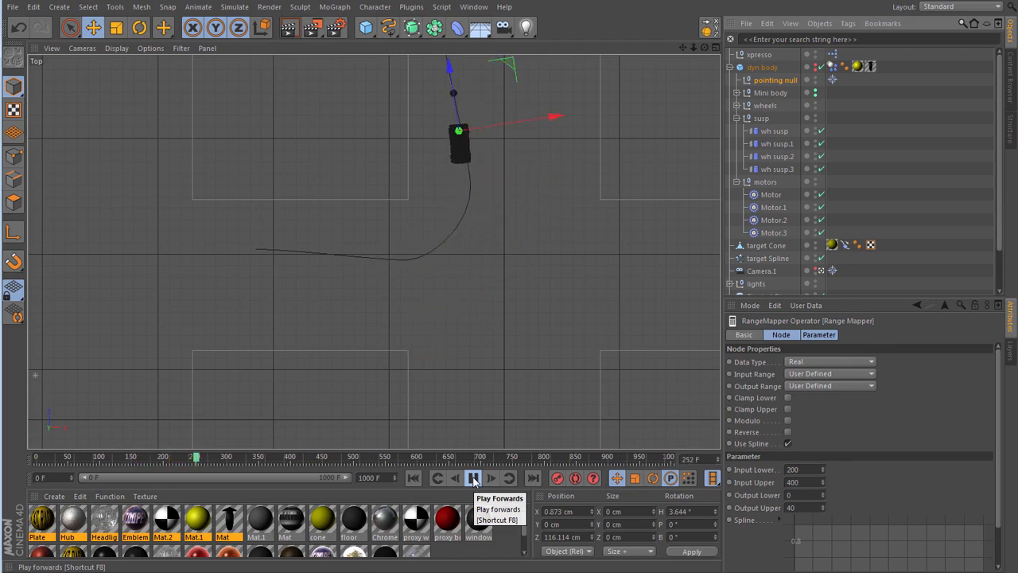
left_click(473, 478)
- Show the Perspective view at the first frame and set the Target Object of Camera.1's Target tag to Mini body
key("F1")
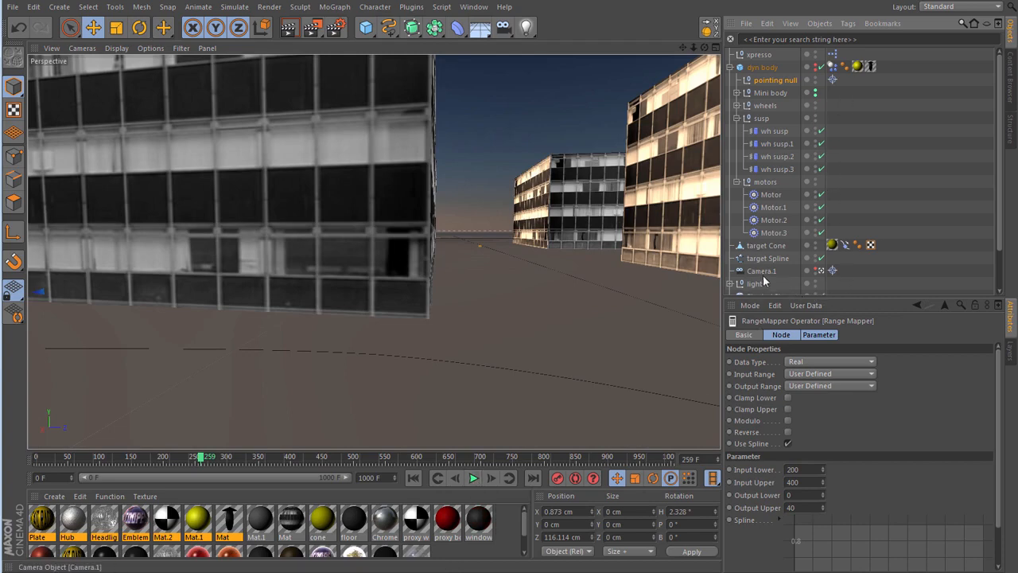
left_click(414, 478)
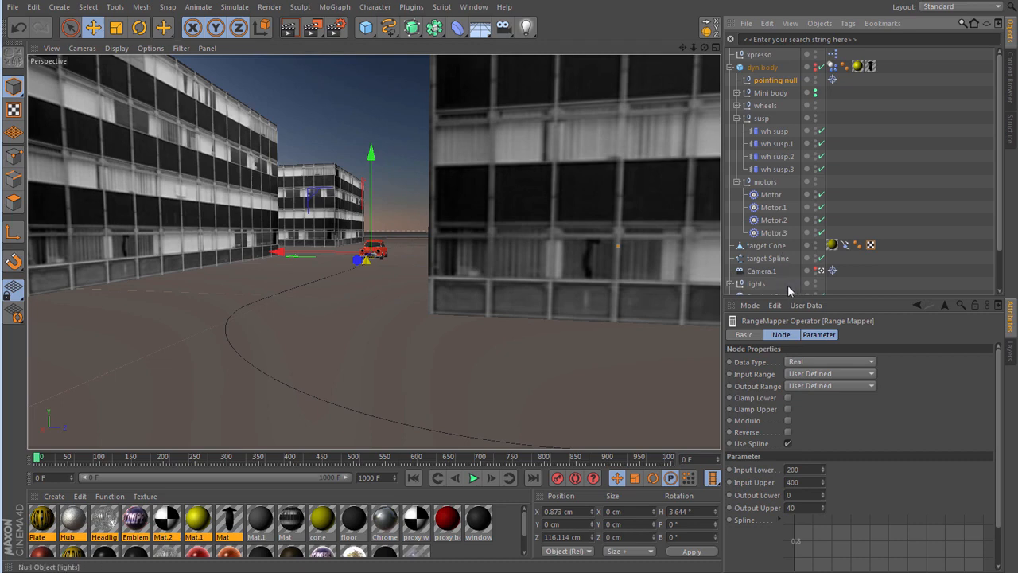
left_click(832, 271)
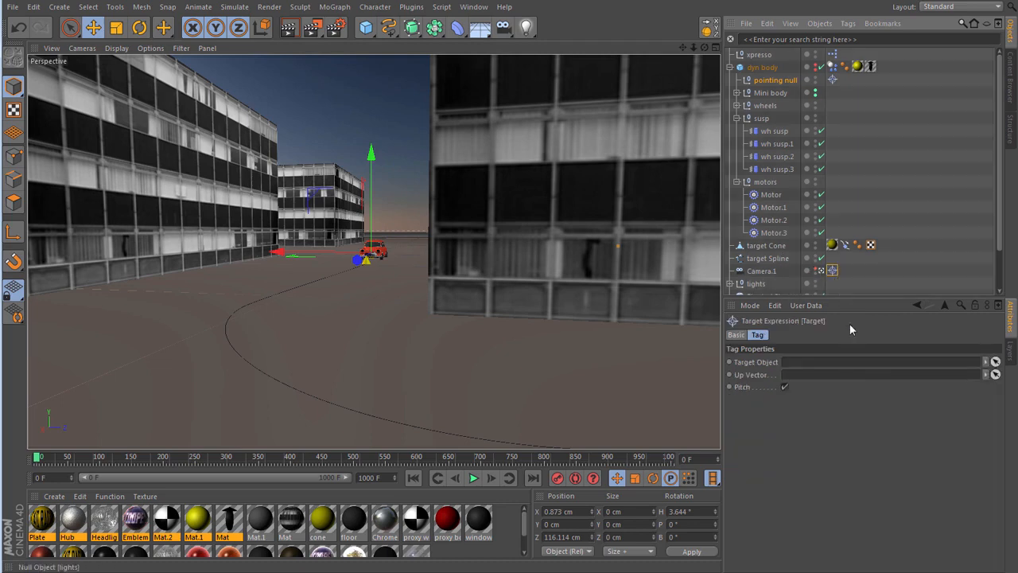
left_click(996, 362)
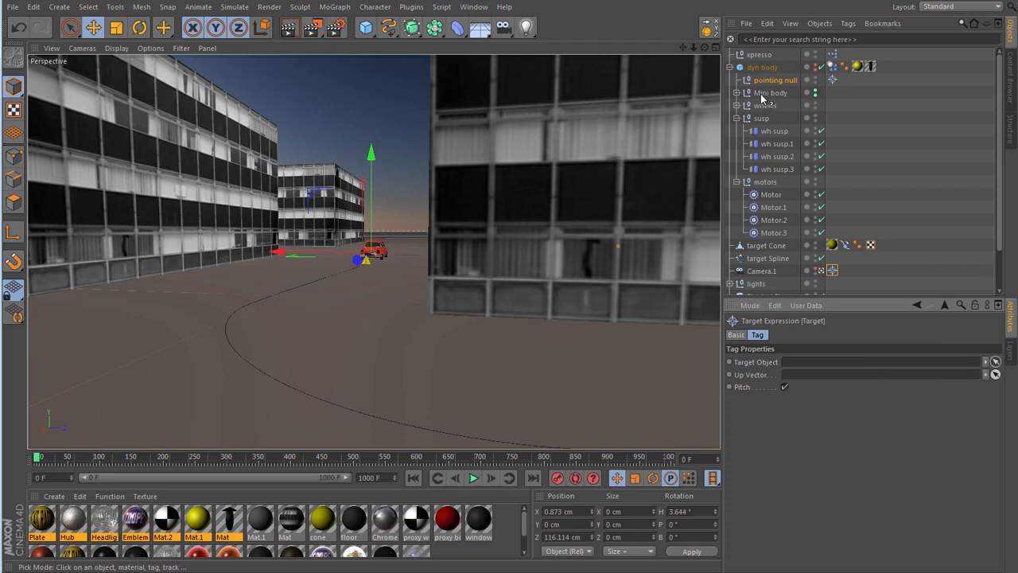
left_click(765, 93)
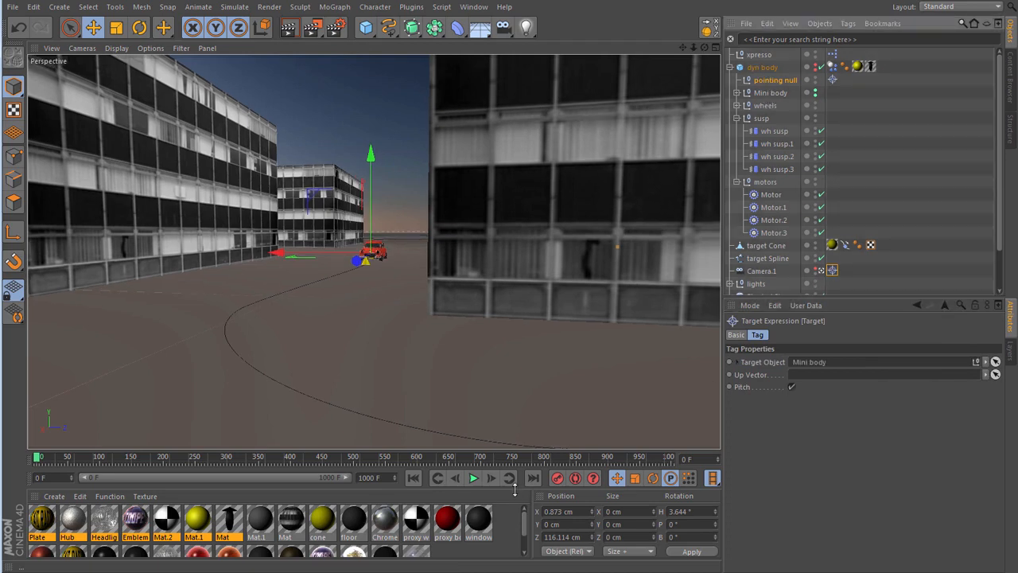
- Play the animation through the camera with nothing selected to check its tracking, and return to the first frame
left_click(473, 478)
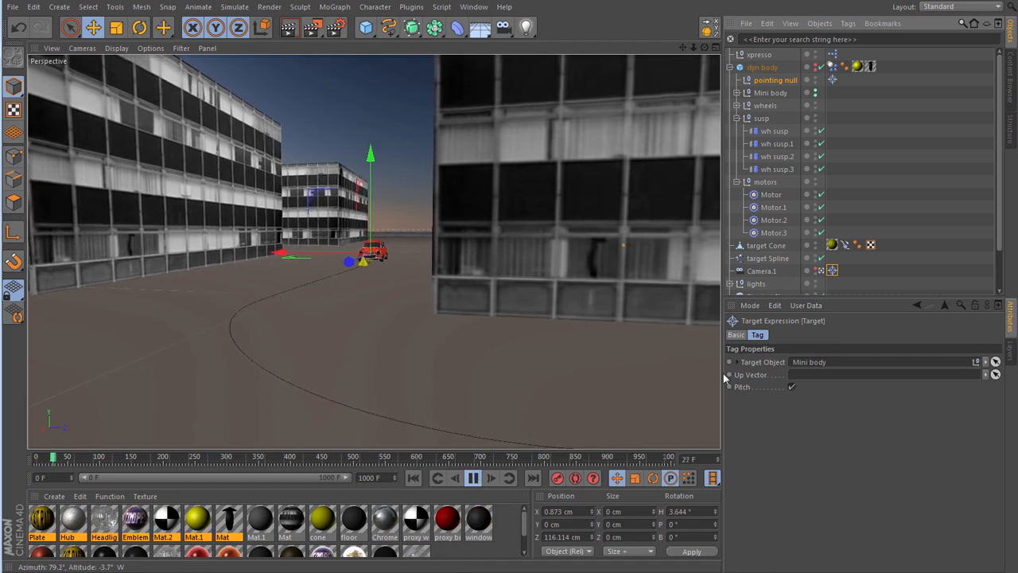
left_click(907, 196)
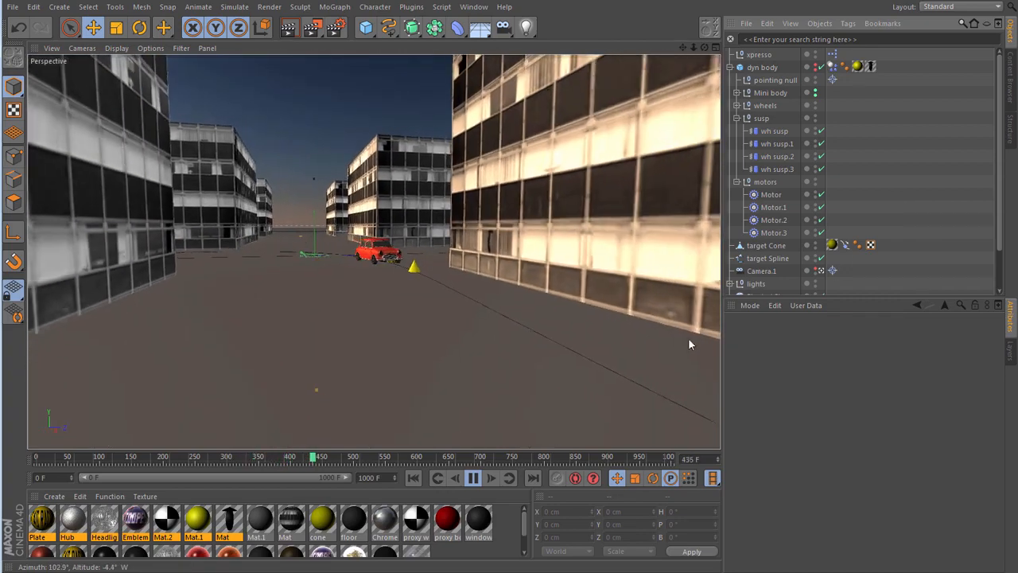
left_click(473, 477)
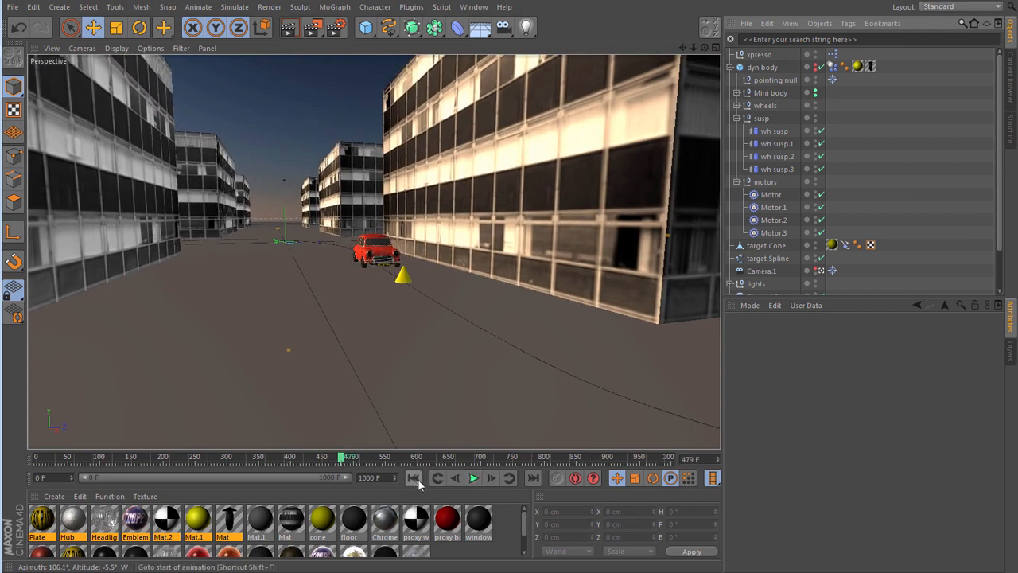
left_click(413, 477)
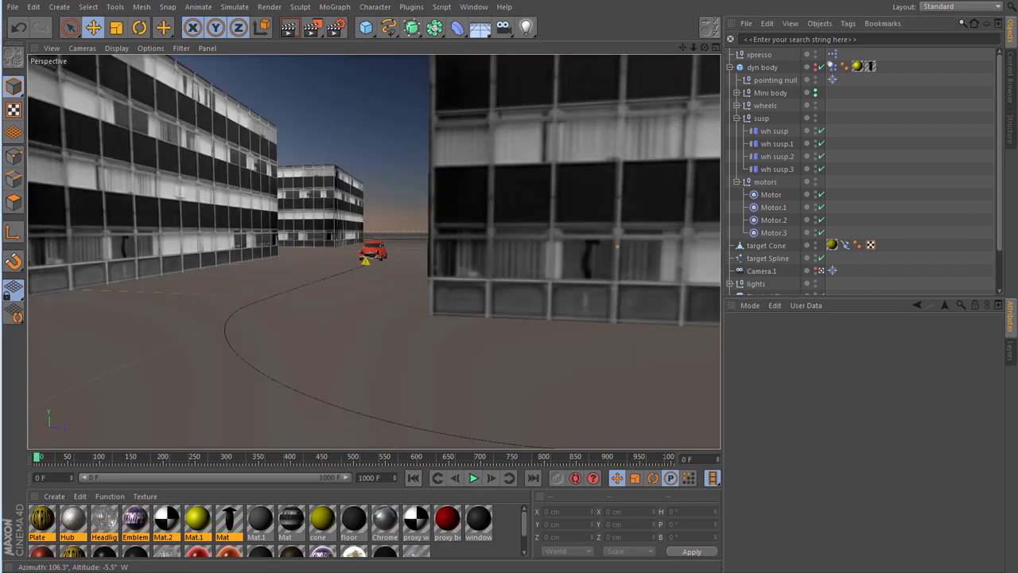
- Enable Clamp Lower and Clamp Upper on the Range Mapper node and replay the animation in the Perspective view
left_click_drag(0, 44, 589, 28)
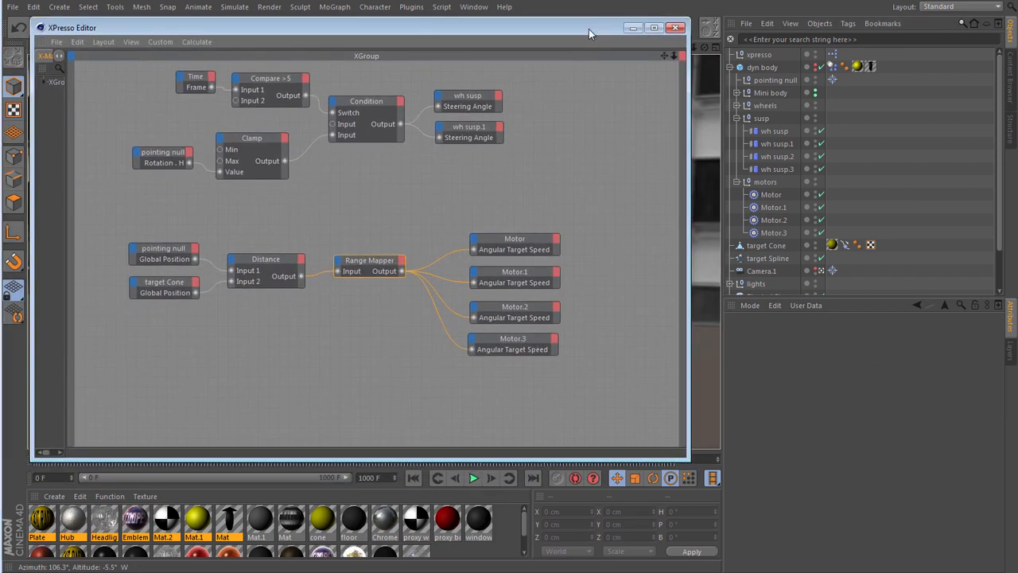
left_click(370, 260)
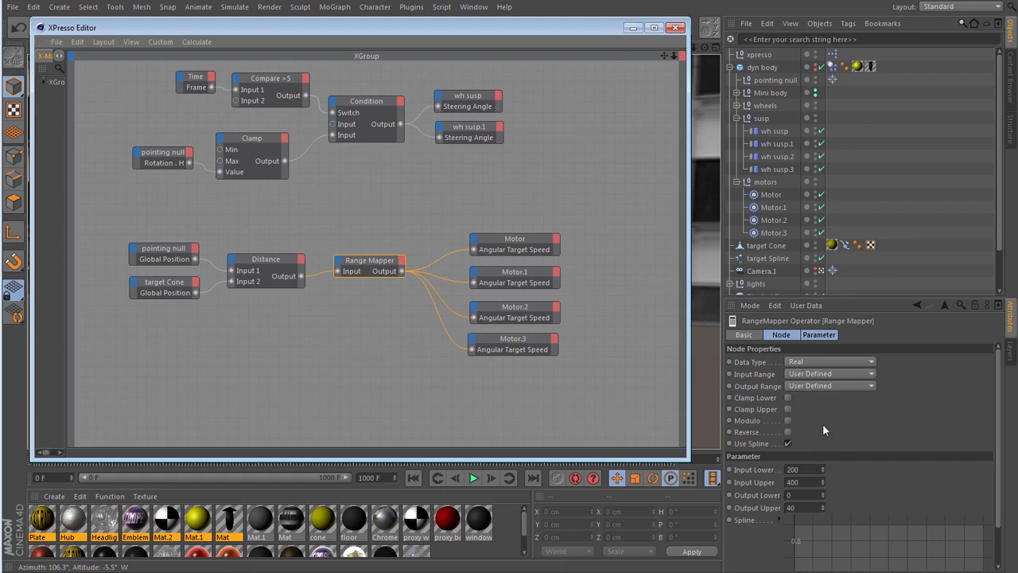
left_click(788, 398)
left_click(788, 409)
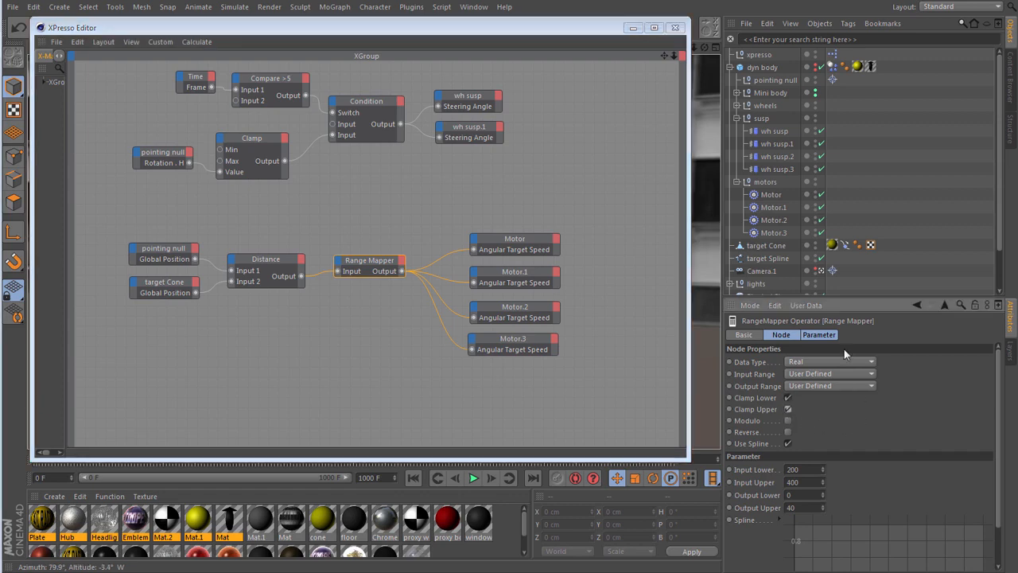
left_click_drag(587, 27, 0, 38)
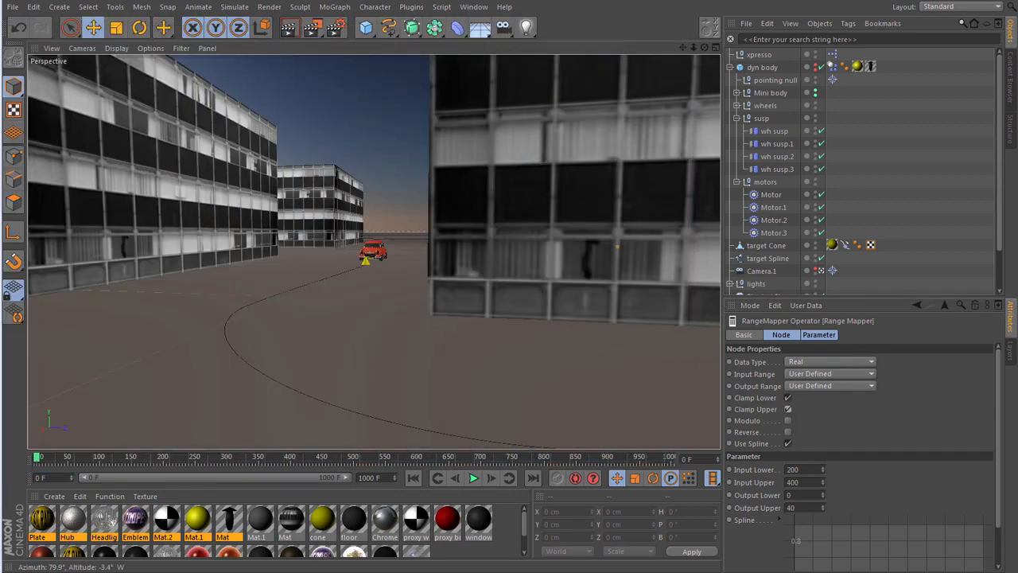
left_click(474, 478)
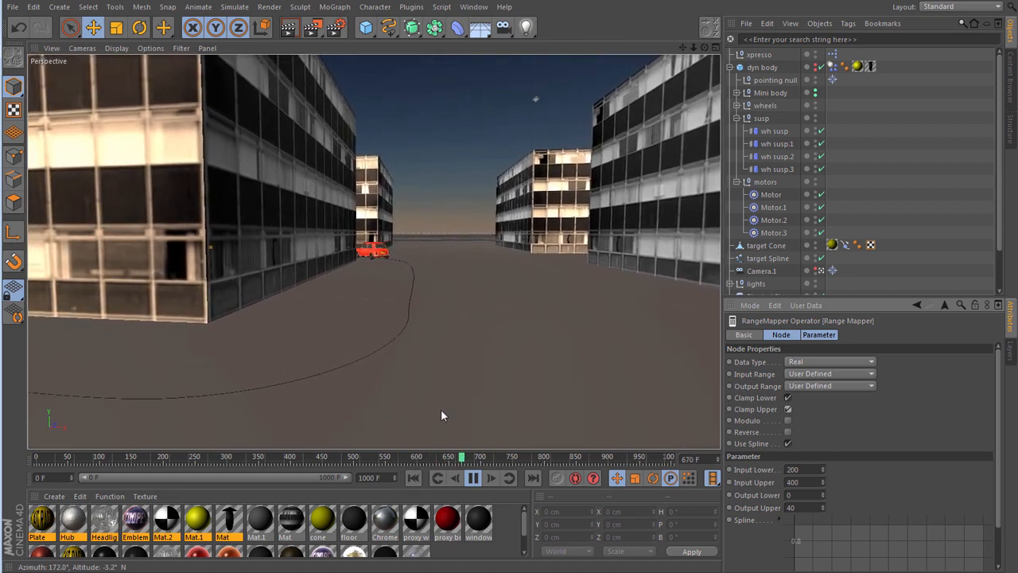
left_click(474, 477)
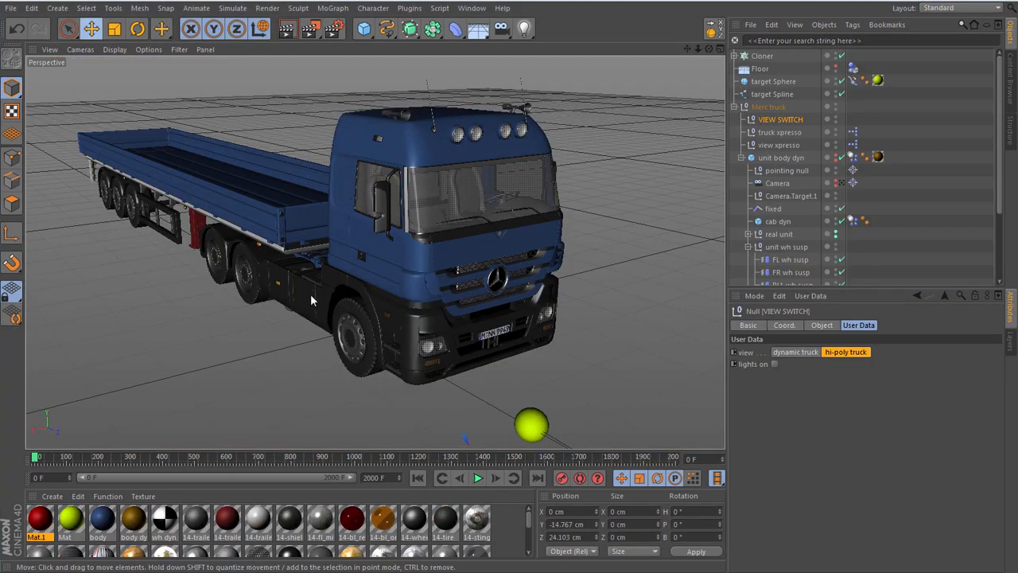
- Deselect everything in the truck scene and render a close-up of the truck in the viewport to inspect the model
left_click(640, 256)
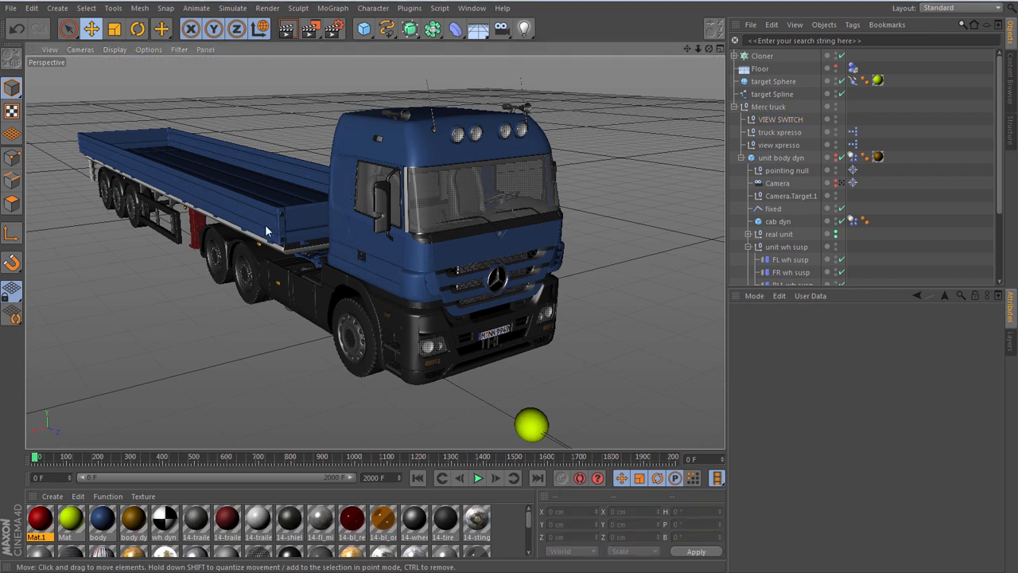
scroll(266, 231, "up", 5)
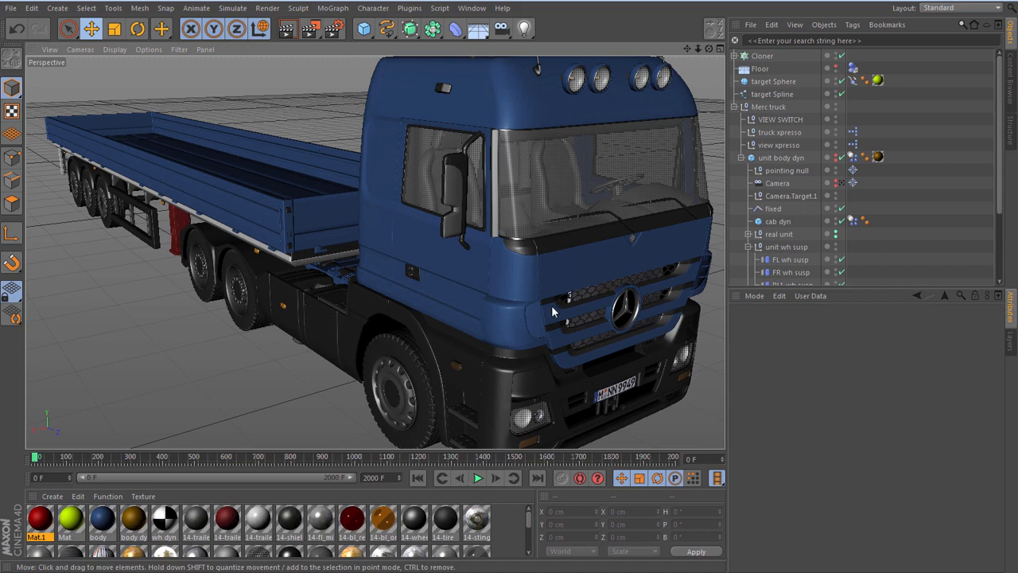
left_click(287, 28)
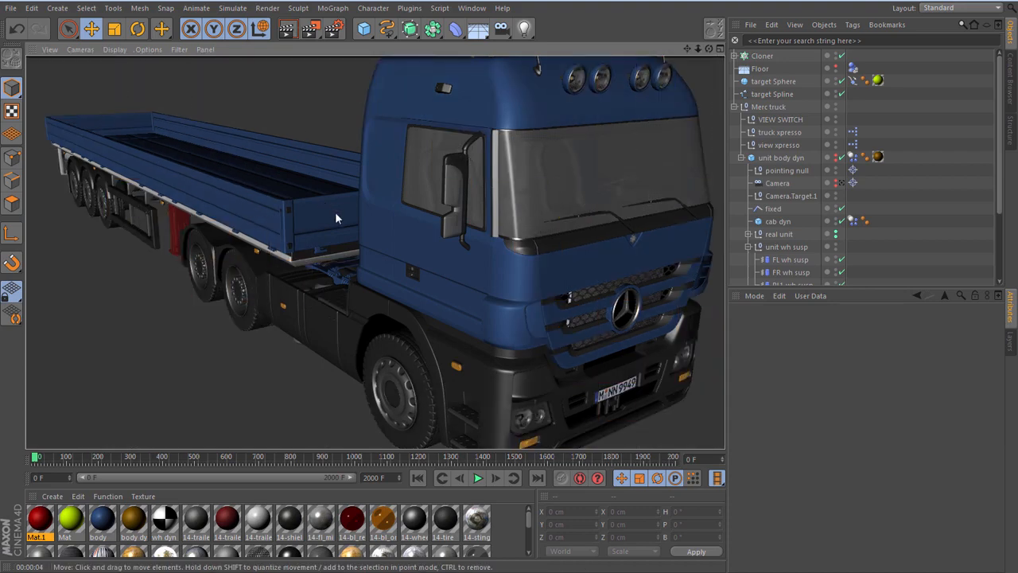
left_click(145, 307)
scroll(151, 296, "down", 2)
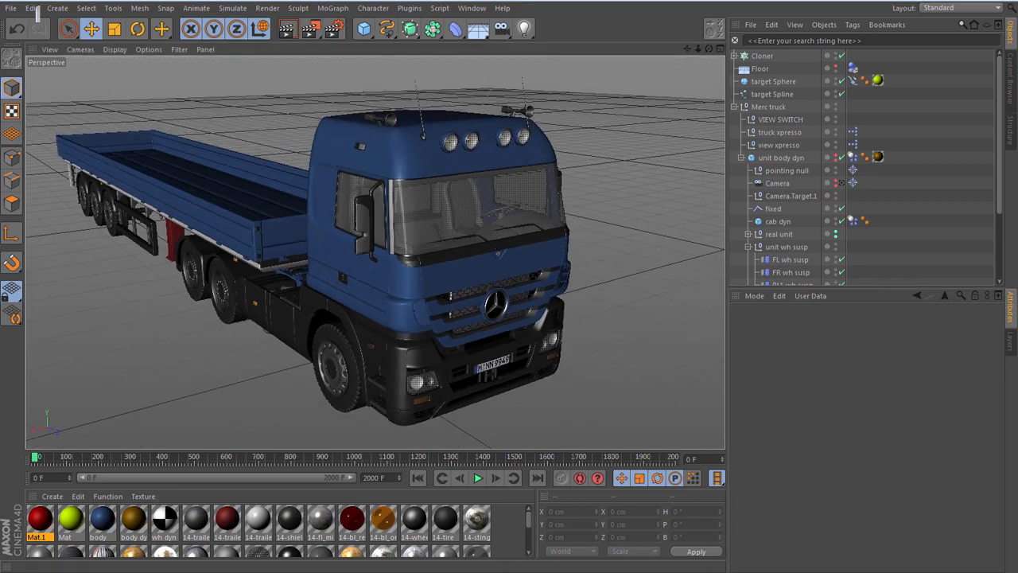
- Switch to the web browser, examine the DOSCH 3D: Transport 2010 page and DMI Car 3D Models truck list, and return to Cinema 4D
key("alt+Tab")
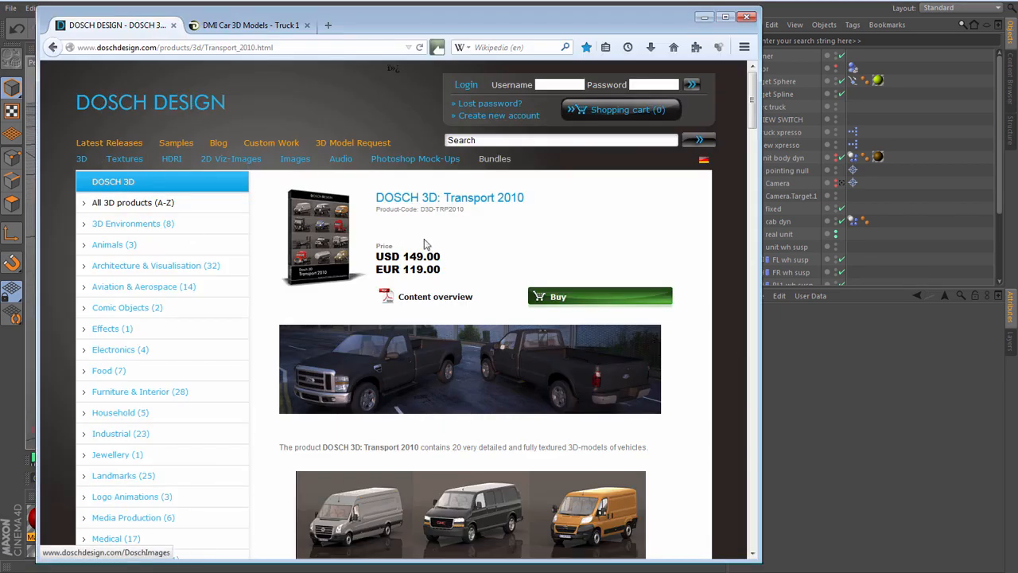
left_click_drag(753, 113, 722, 105)
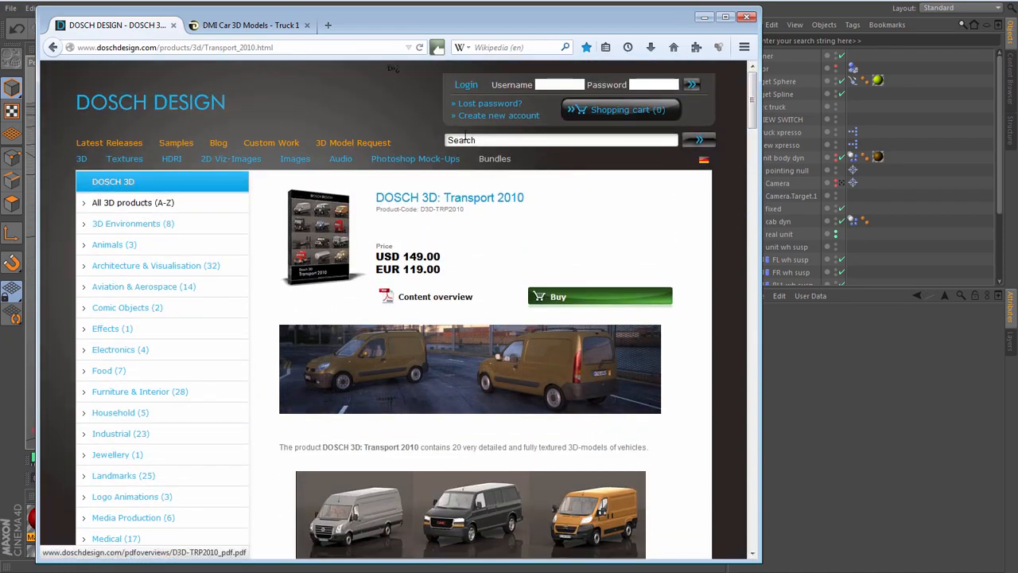
left_click(243, 26)
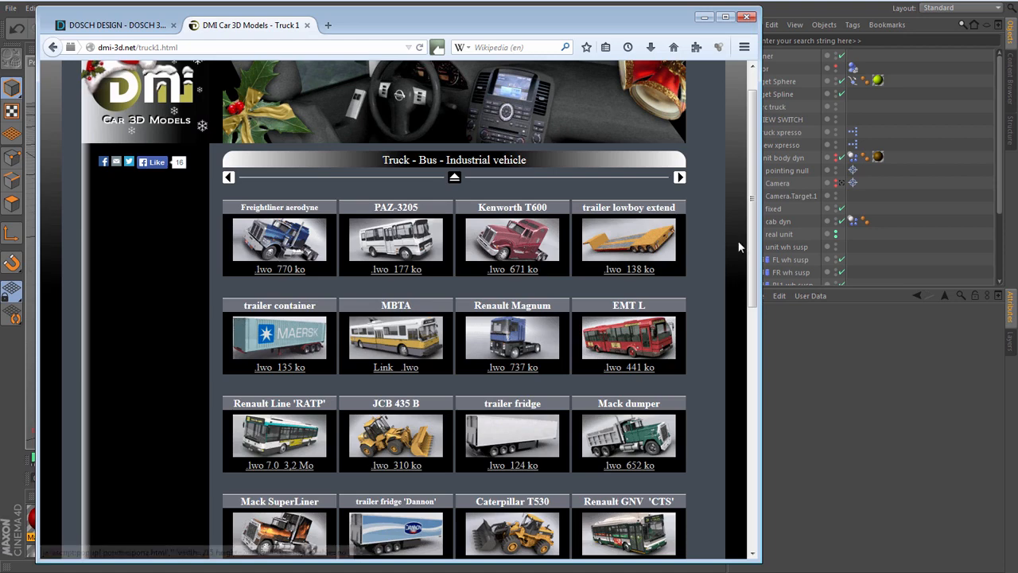
left_click_drag(751, 243, 740, 270)
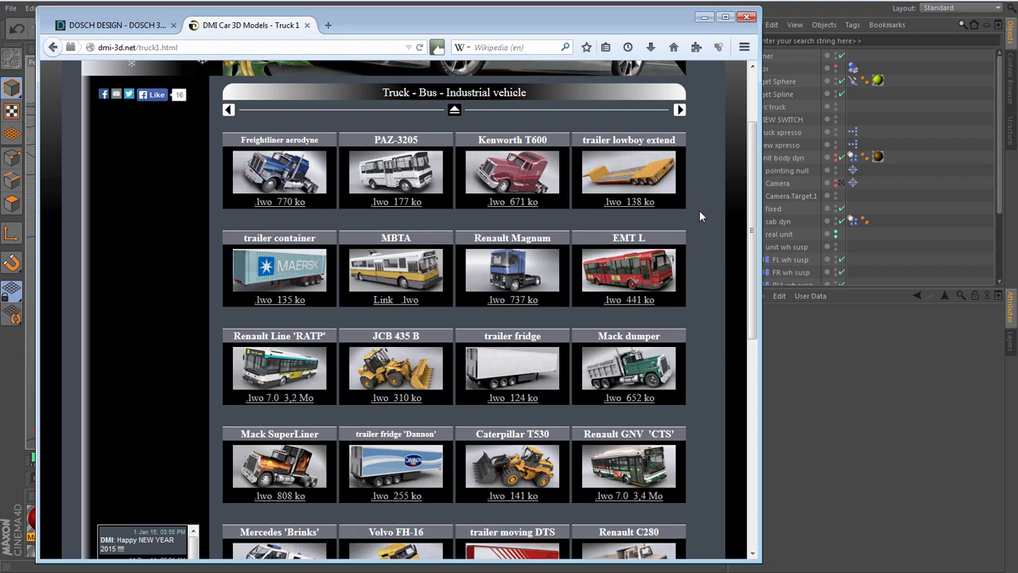
scroll(699, 214, "down", 3)
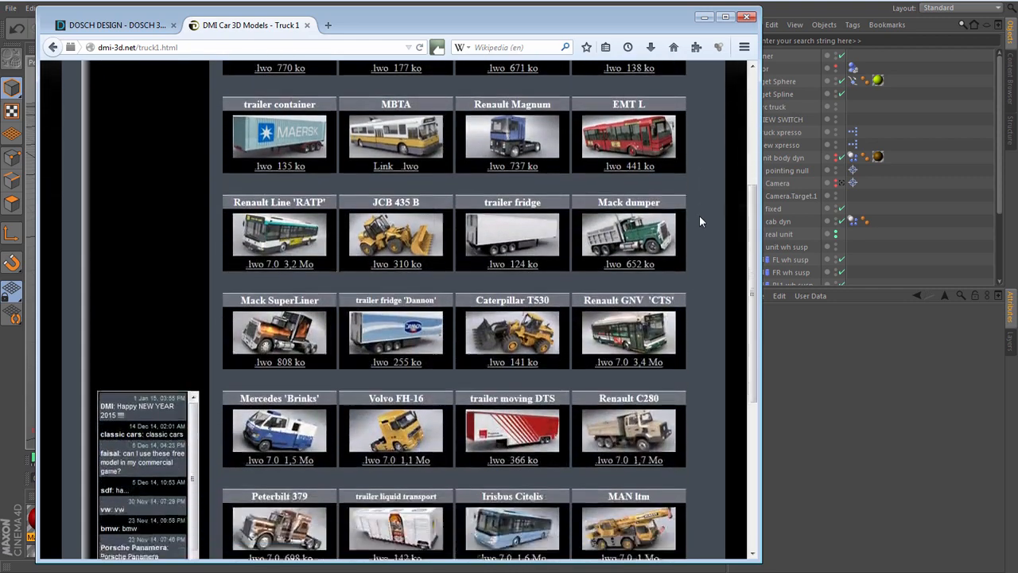
scroll(697, 222, "down", 2)
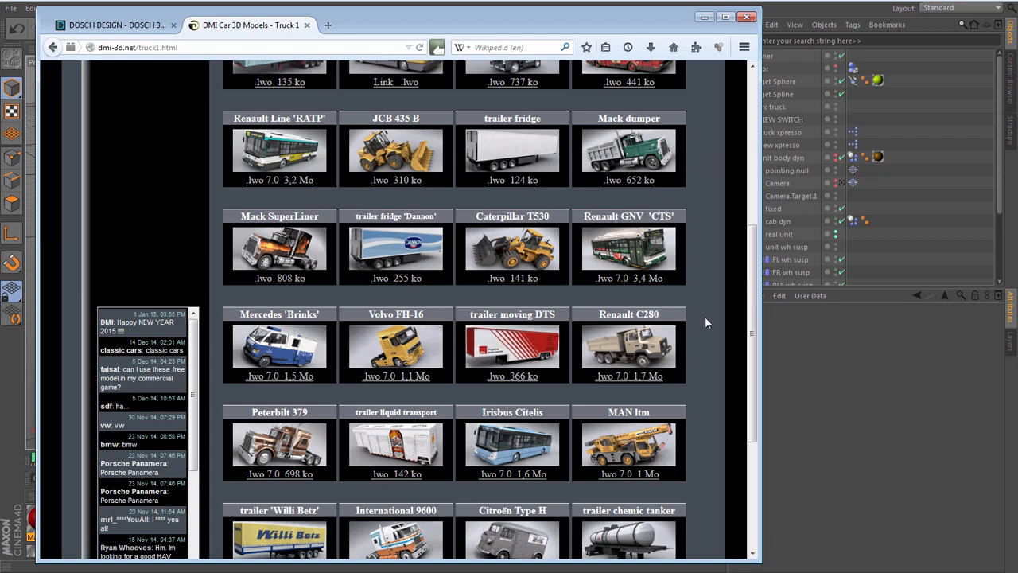
scroll(705, 316, "down", 3)
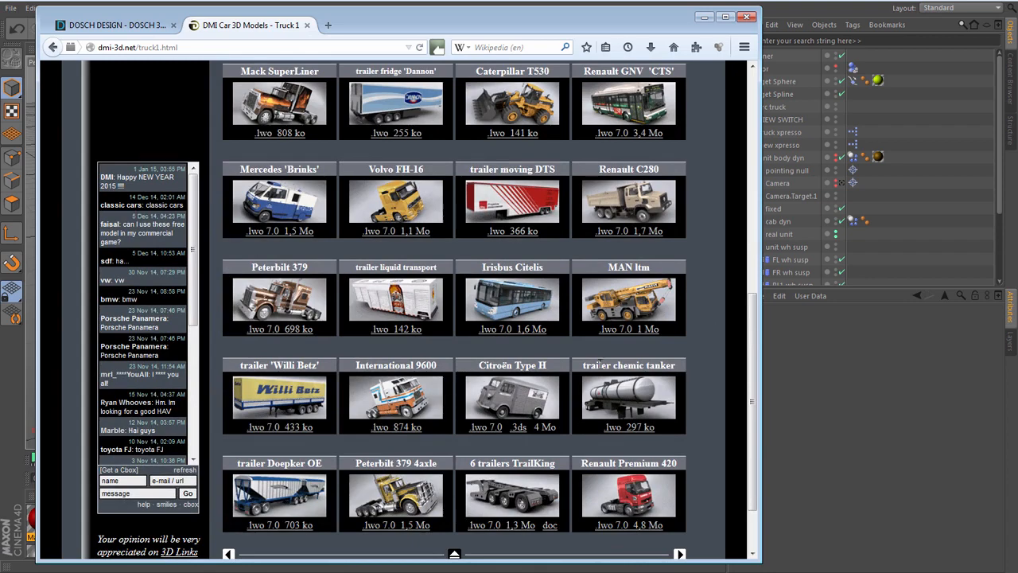
scroll(463, 325, "down", 1)
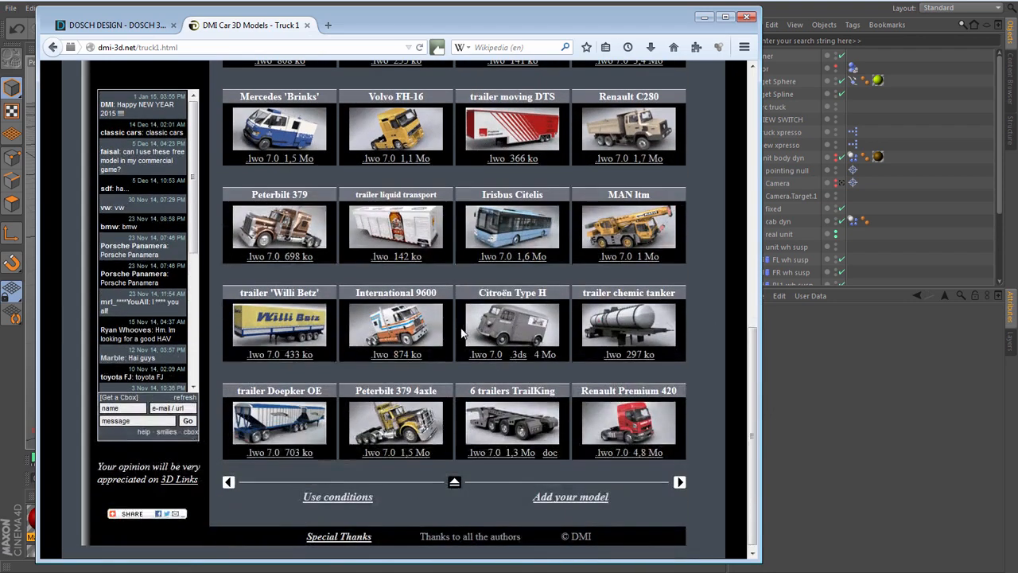
scroll(460, 323, "up", 2)
scroll(458, 326, "up", 1)
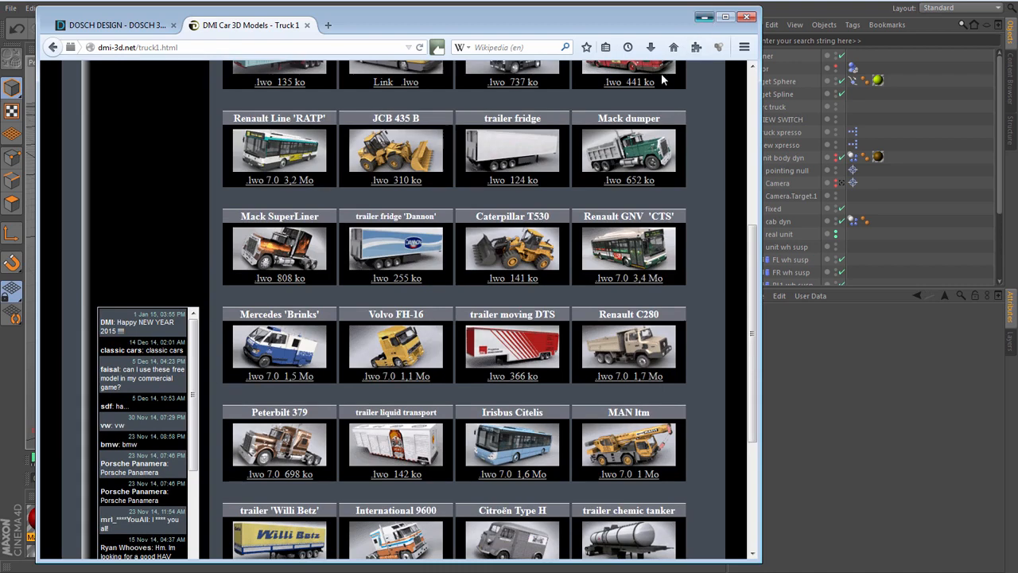
left_click(704, 16)
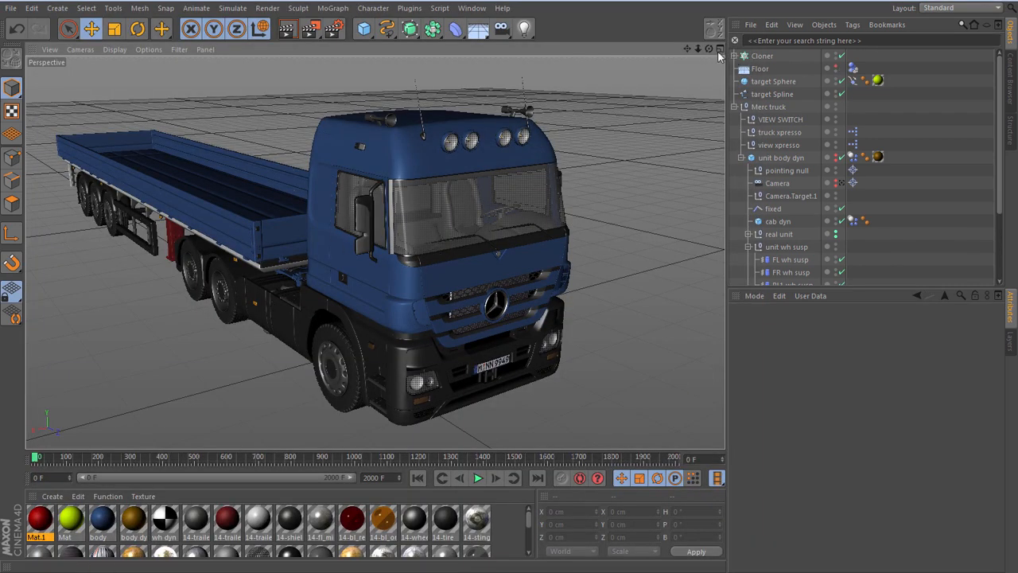
- Set the VIEW SWITCH null's view option to dynamic truck
left_click_drag(689, 53, 722, 38)
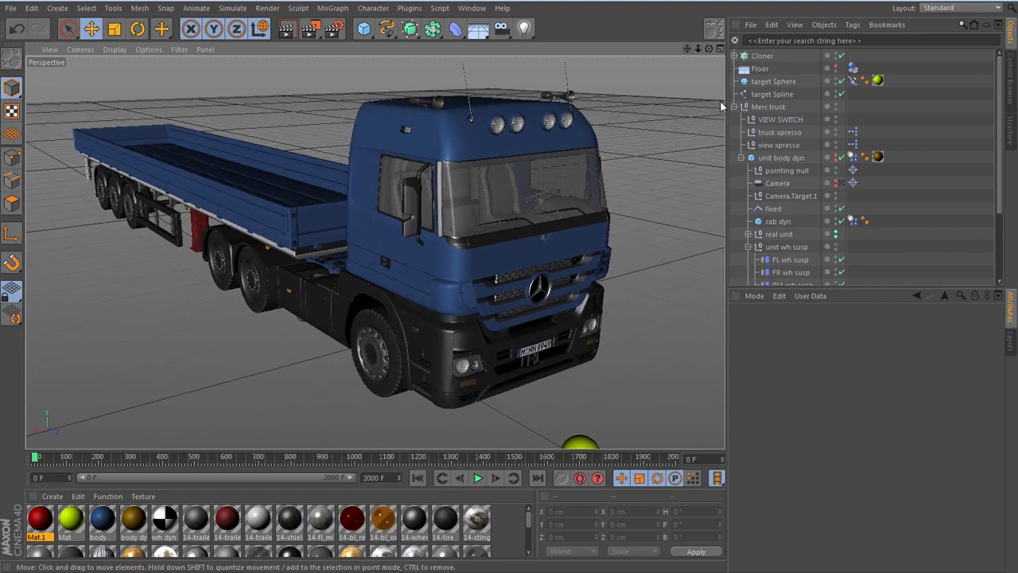
left_click(775, 119)
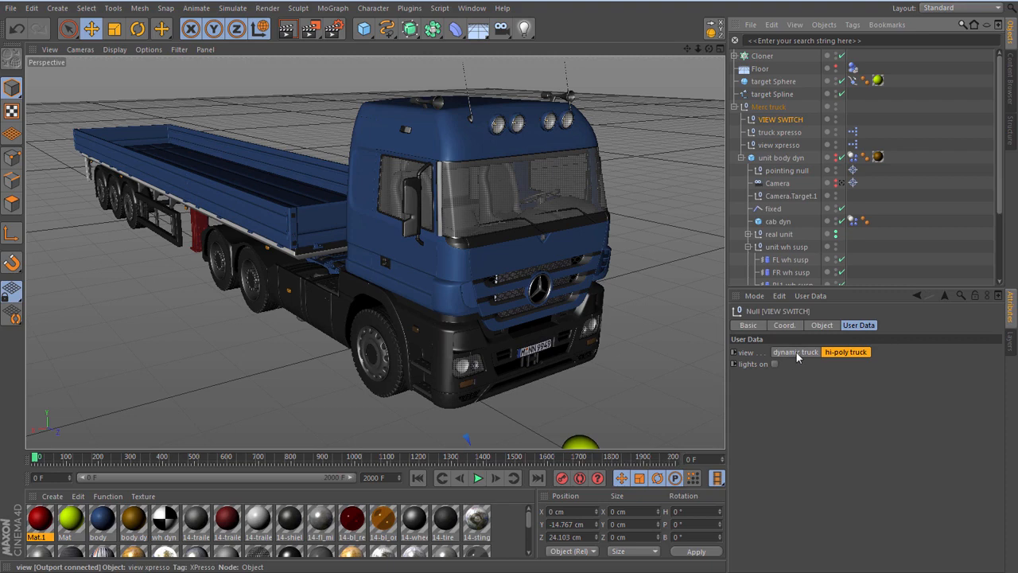
left_click(796, 352)
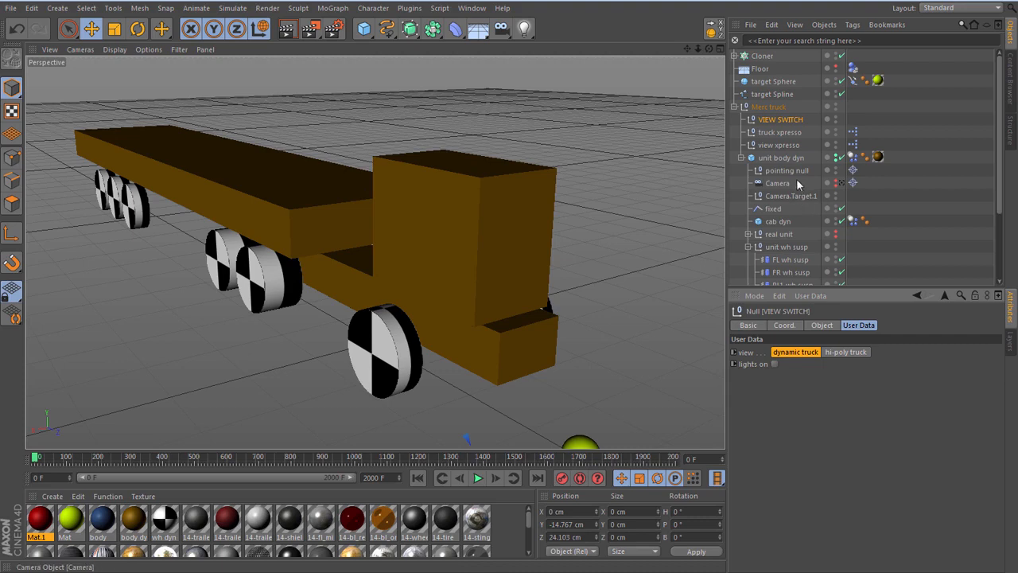
- Examine the fixed connector's type options and its link between the unit body and the cab, viewing the dynamic truck from several angles
left_click(771, 208)
left_click(840, 350)
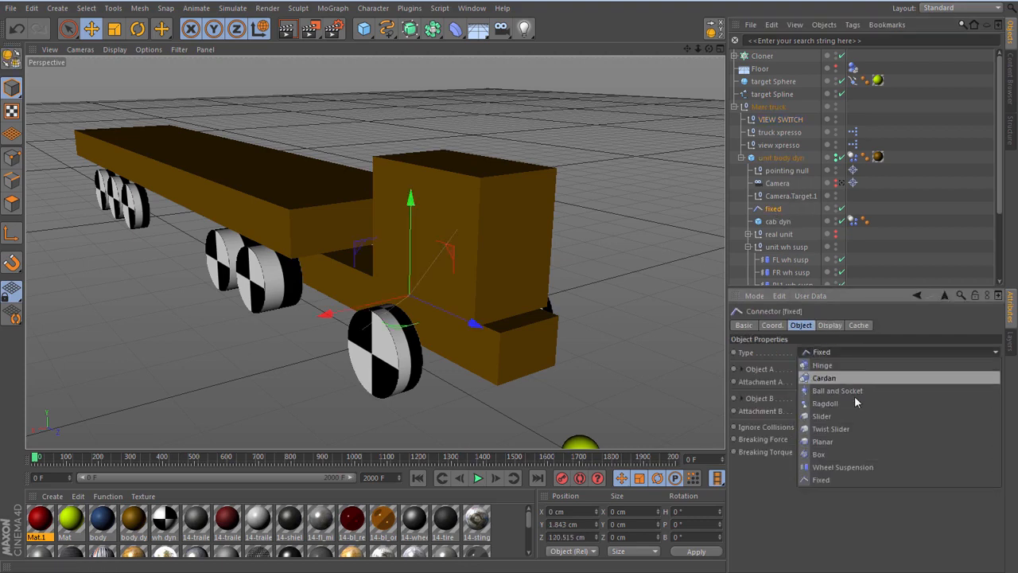
left_click(837, 350)
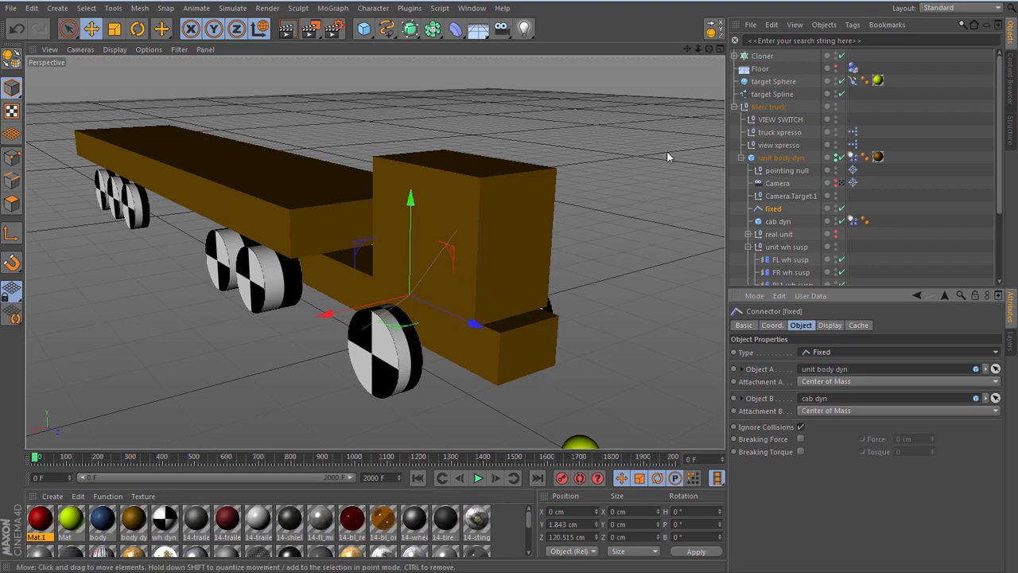
left_click_drag(709, 49, 626, 103)
left_click_drag(688, 50, 800, 43)
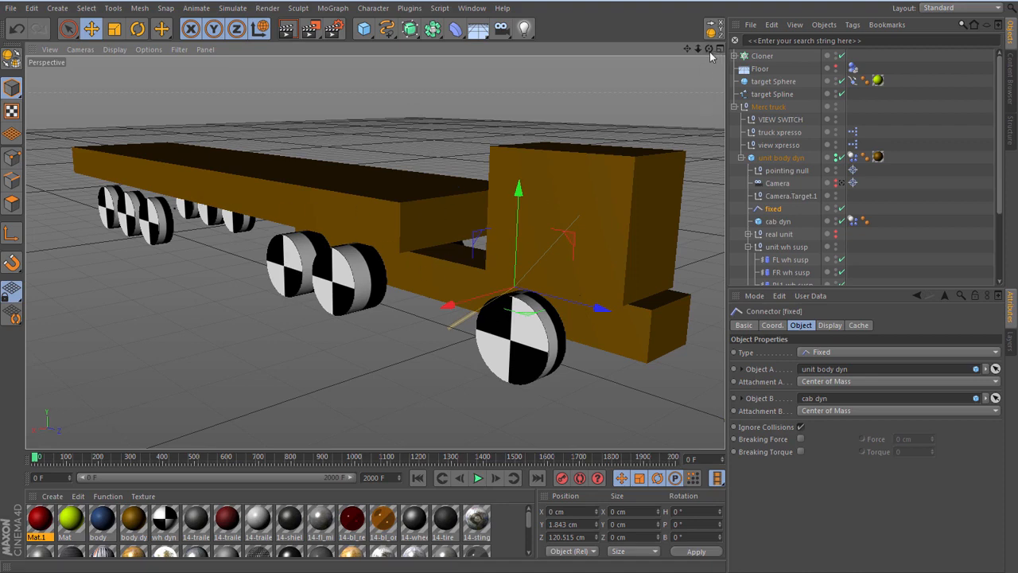
left_click_drag(708, 50, 758, 20)
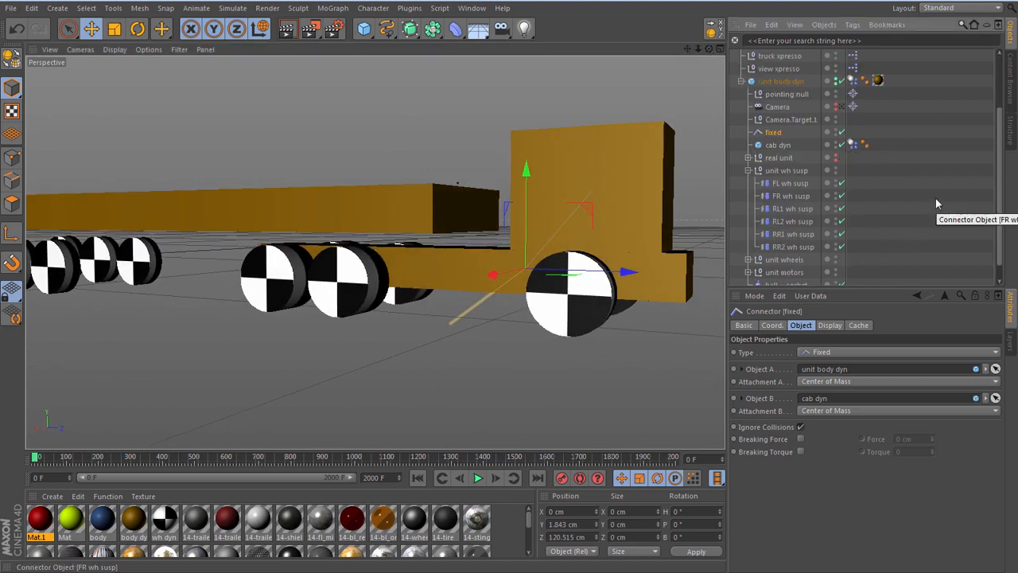
- Inspect the ball + socket connector joining the unit body to the trailer body, viewing the coupling from low and high angles
scroll(935, 198, "down", 3)
left_click(804, 268)
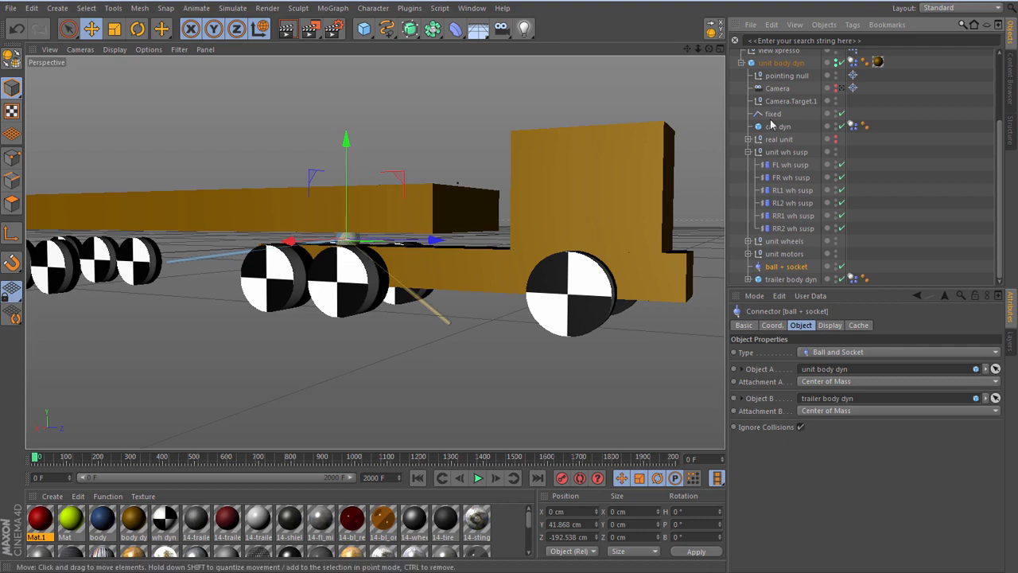
left_click_drag(710, 49, 673, 118)
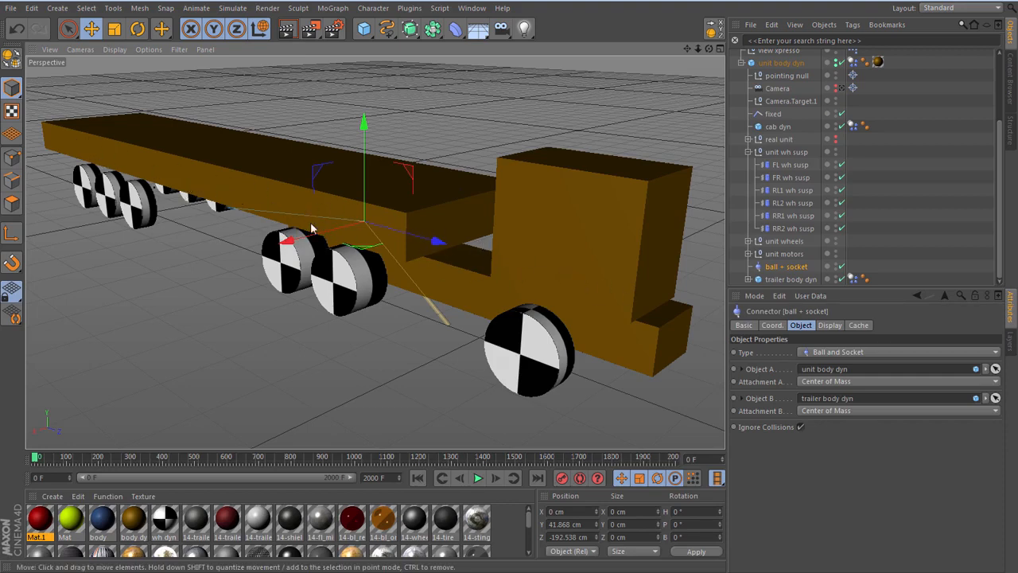
left_click_drag(711, 52, 694, 42)
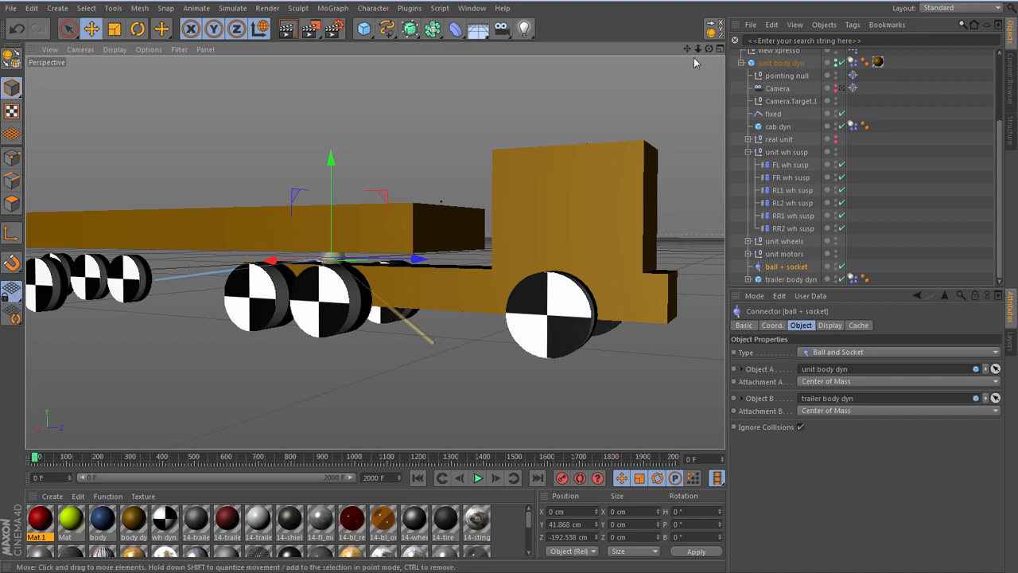
left_click_drag(713, 53, 699, 52)
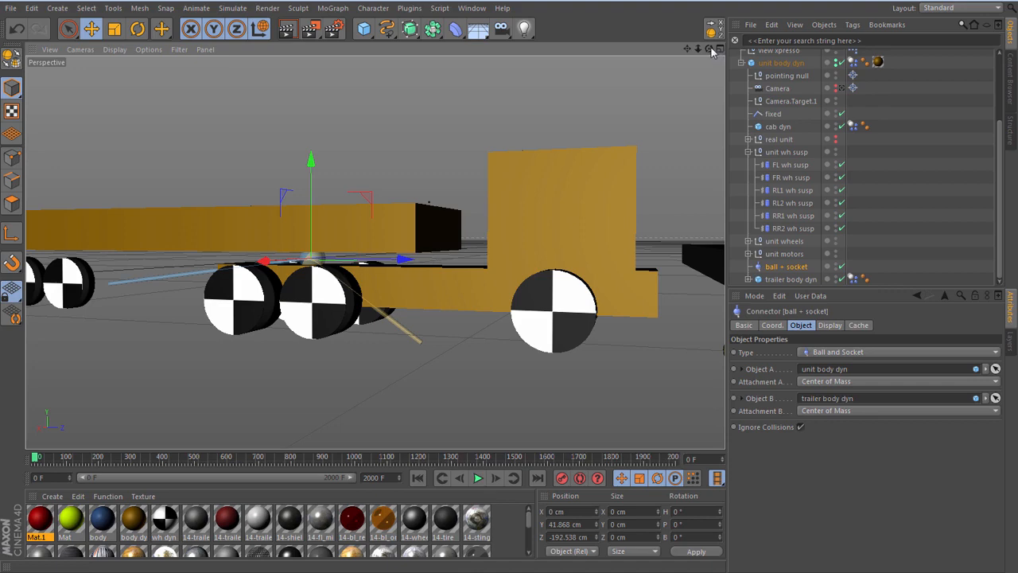
left_click_drag(710, 49, 442, 184)
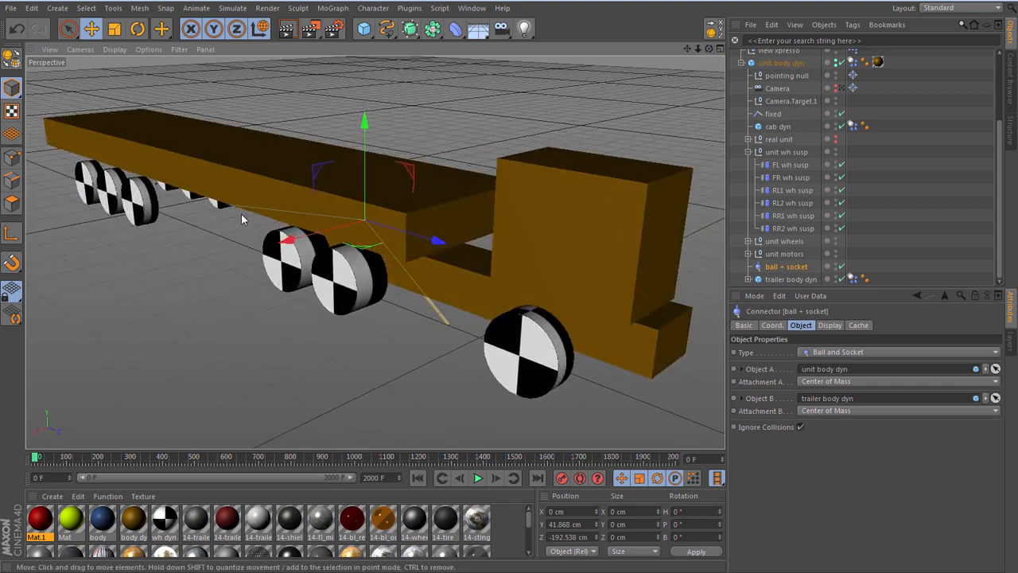
scroll(241, 214, "down", 2)
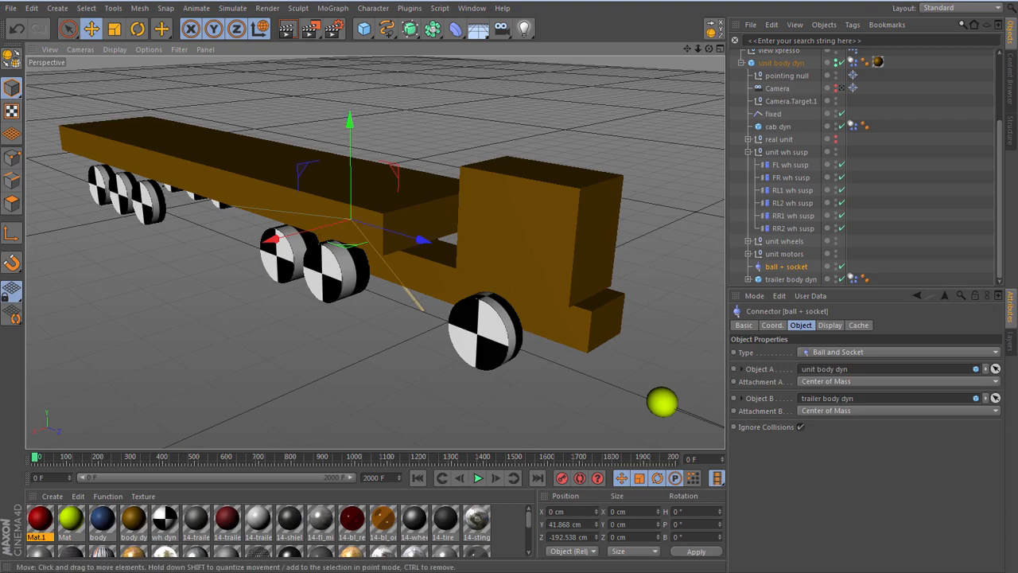
- Open the view xpresso expression, enlarge its editor to examine the visibility node network, and close it
left_click_drag(998, 195, 997, 129)
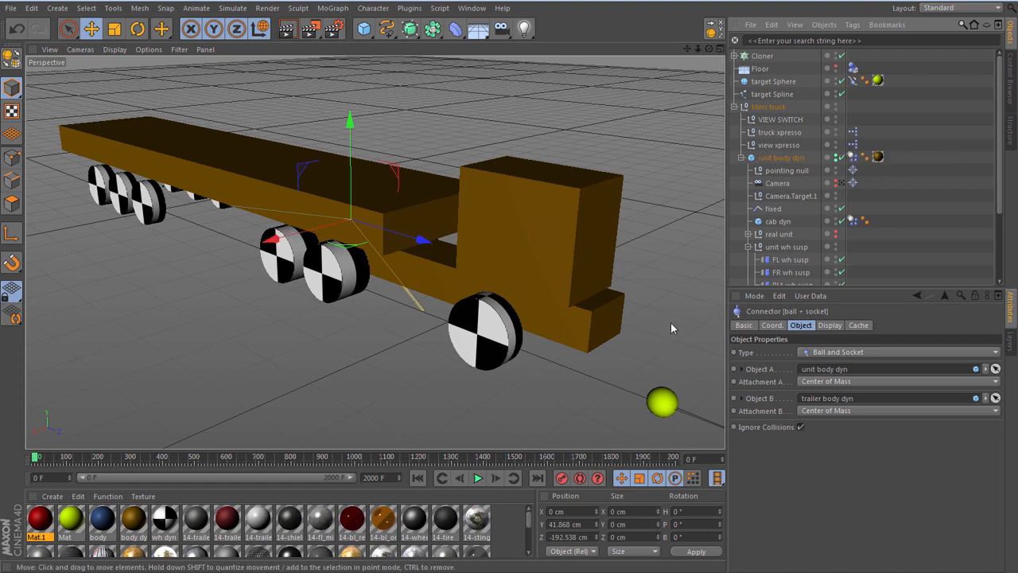
double_click(853, 145)
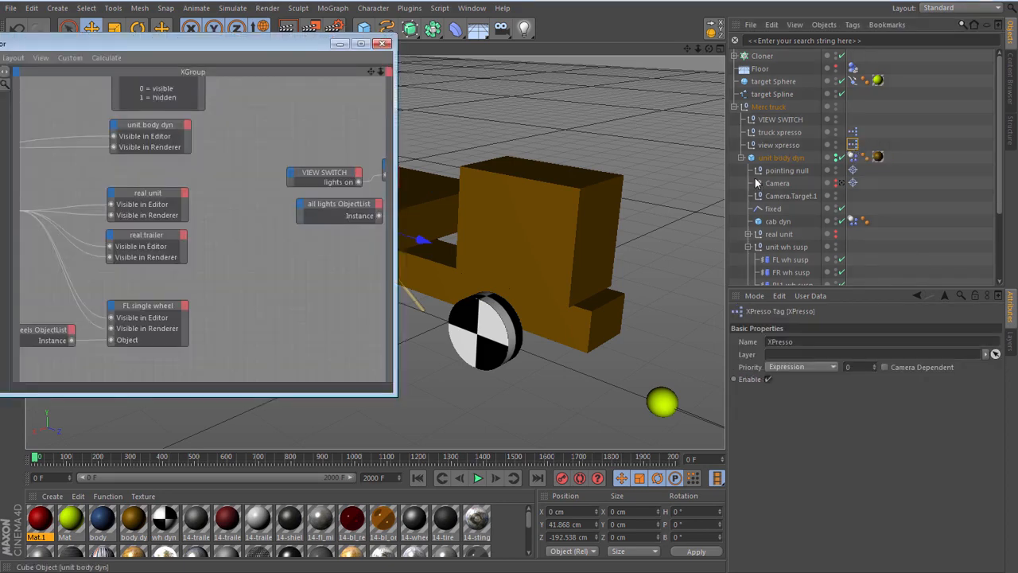
left_click_drag(301, 45, 479, 46)
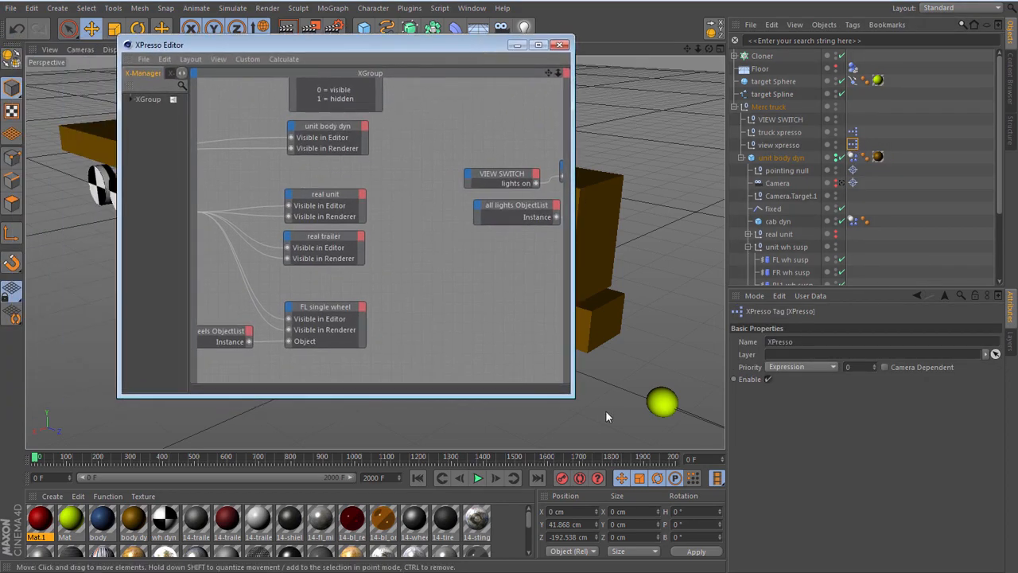
left_click_drag(573, 395, 902, 503)
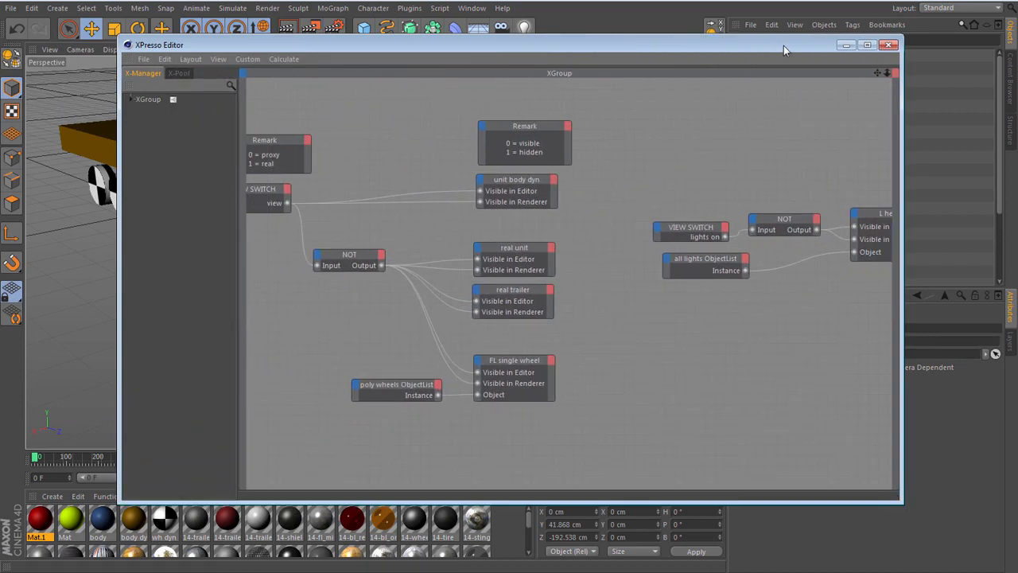
left_click(888, 44)
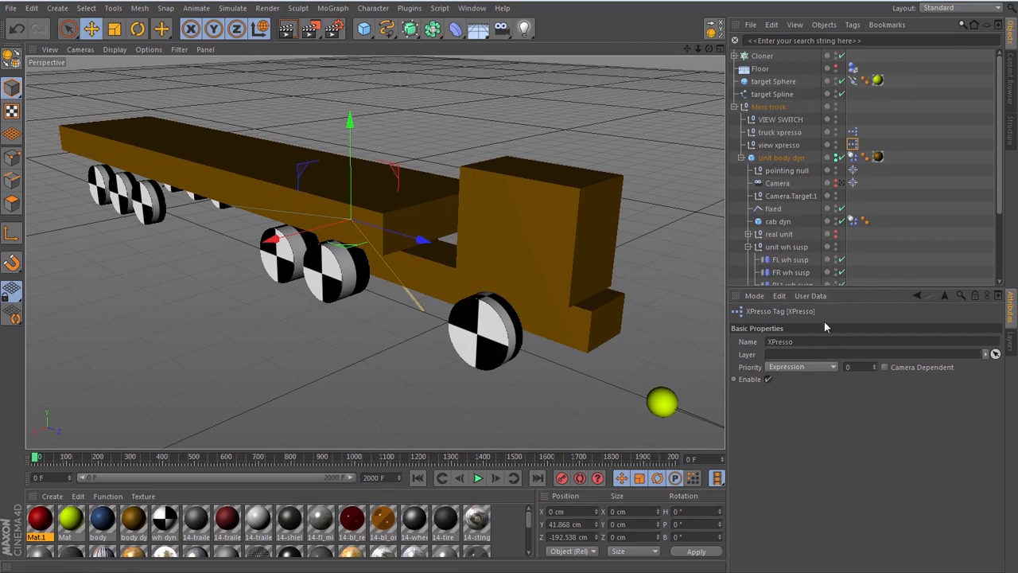
- In the VIEW SWITCH null's user data definitions, set the view entry's default value to dynamic truck
left_click(780, 119)
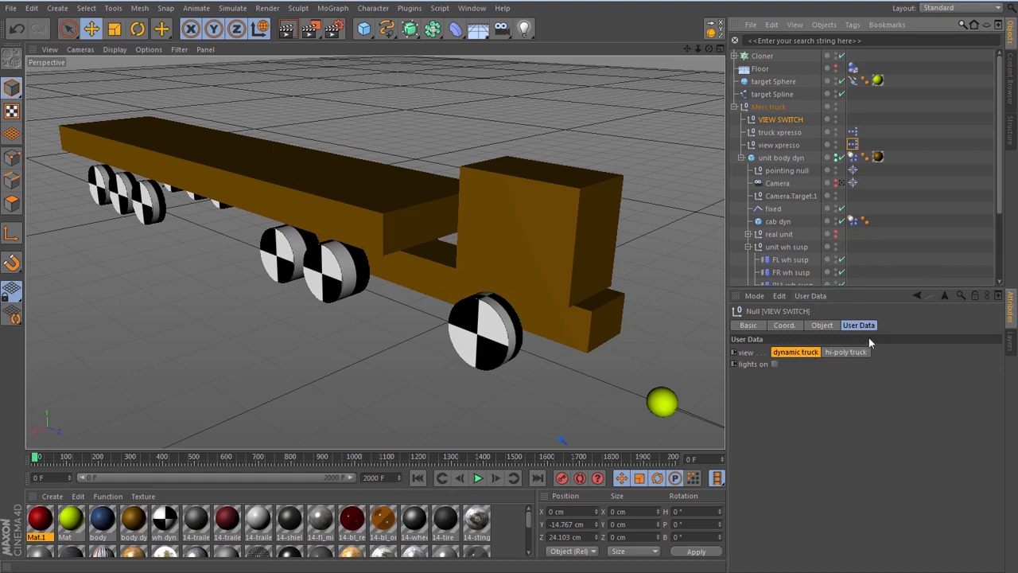
left_click(810, 295)
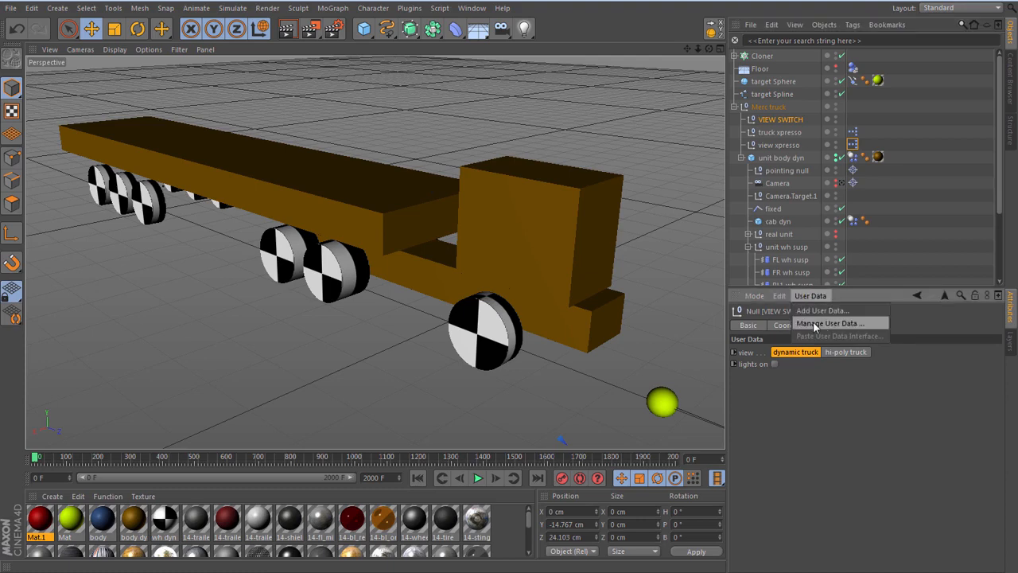
left_click(813, 324)
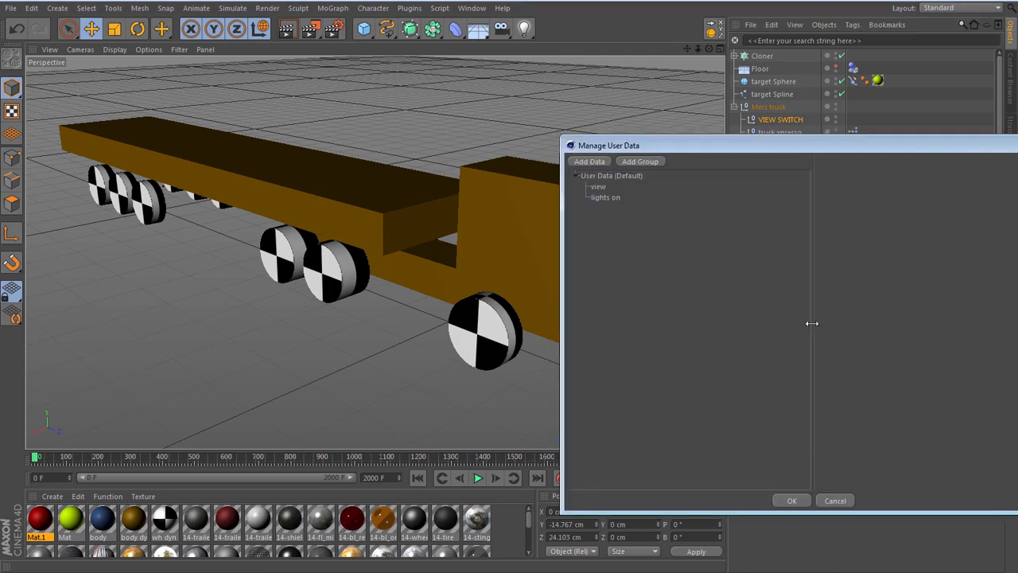
left_click(599, 186)
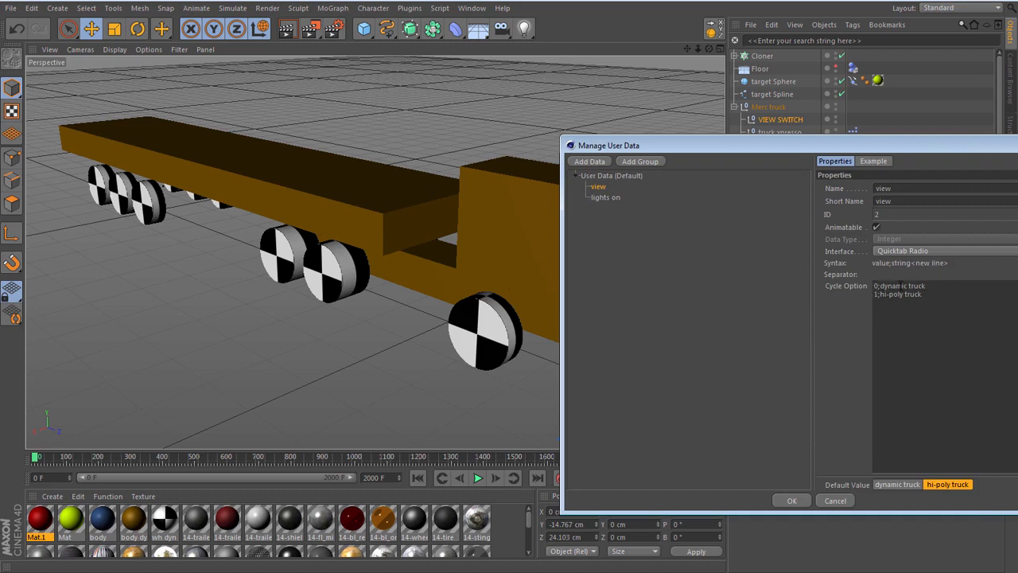
left_click(919, 485)
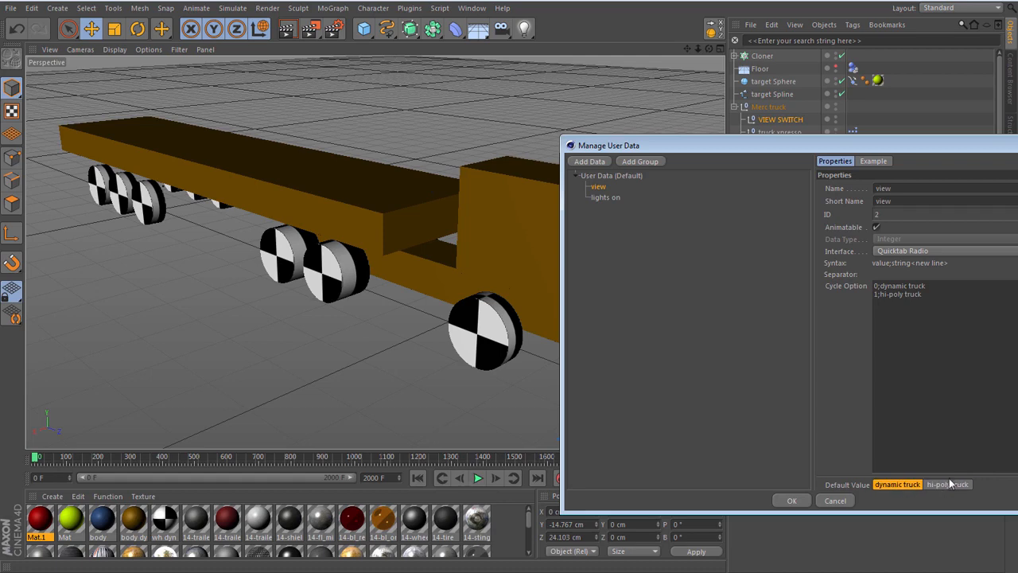
left_click(790, 500)
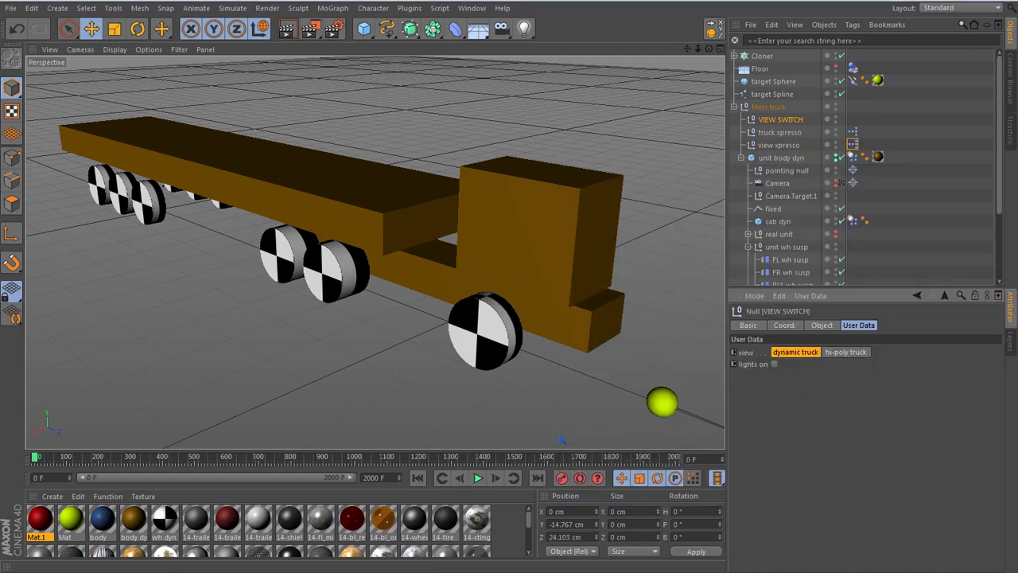
- Reopen the view xpresso expression and examine the VIEW SWITCH node's connections to the visibility nodes with the full graph in view
left_click_drag(0, 40, 593, 25)
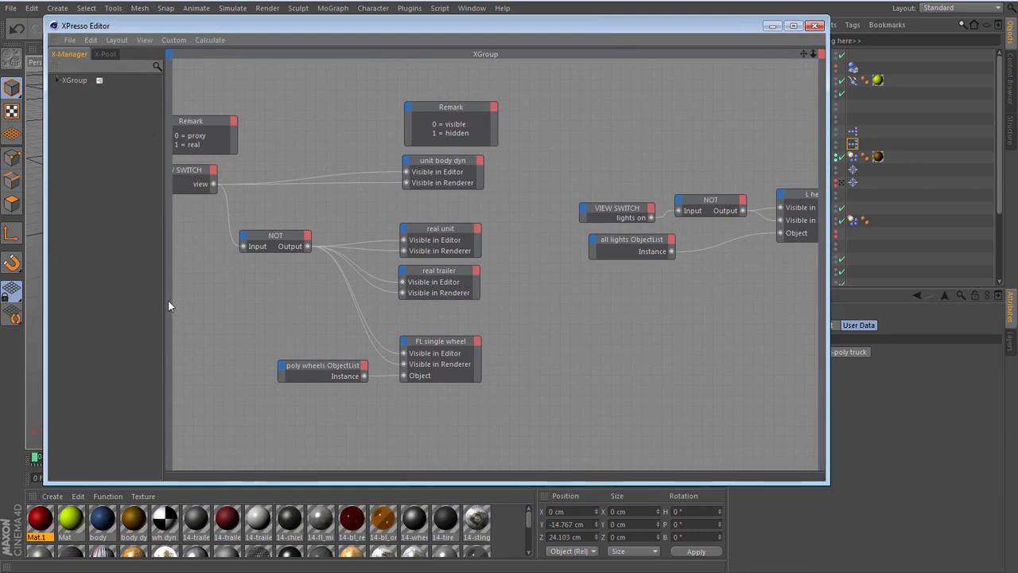
left_click_drag(164, 302, 91, 306)
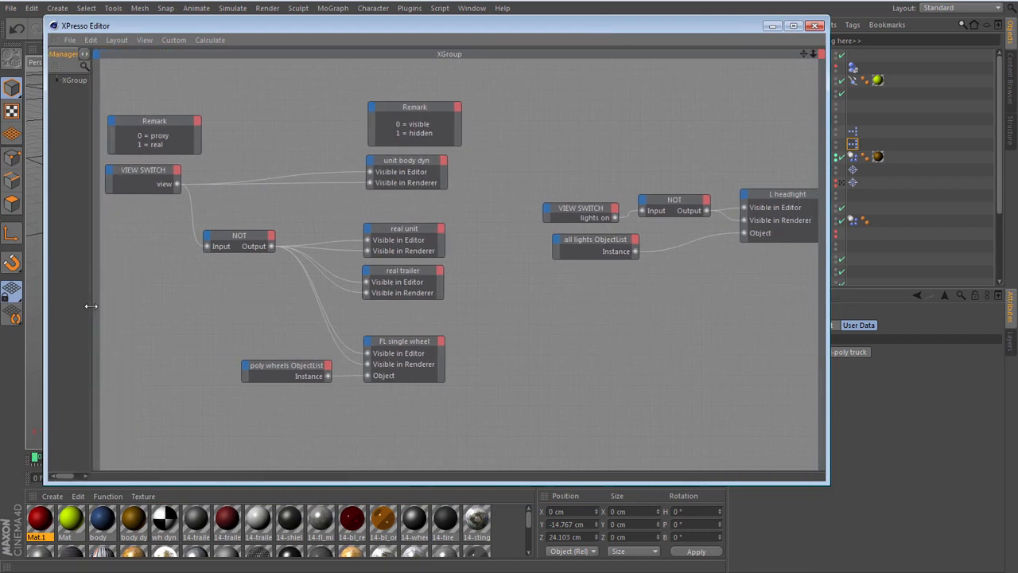
left_click(138, 171)
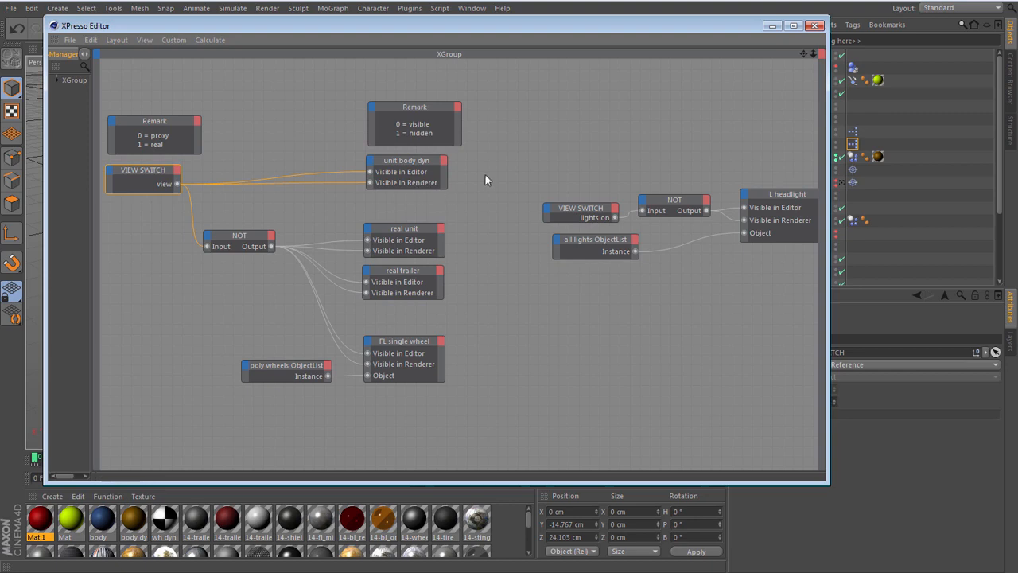
left_click_drag(707, 26, 628, 28)
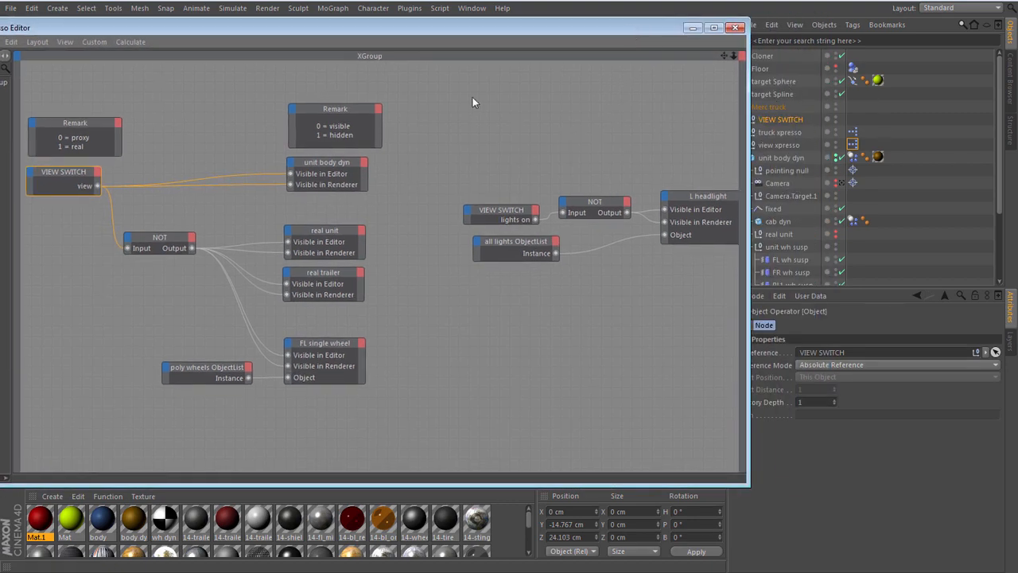
left_click_drag(424, 32, 509, 27)
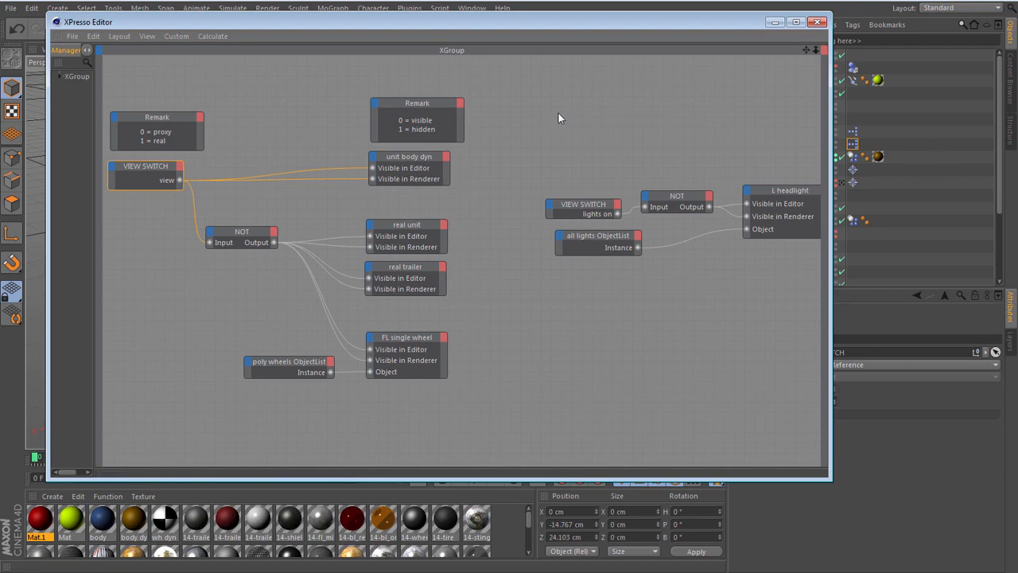
- Add a trial unit body dyn node to the view xpresso graph, check its available input ports, and delete it
left_click_drag(667, 15, 559, 10)
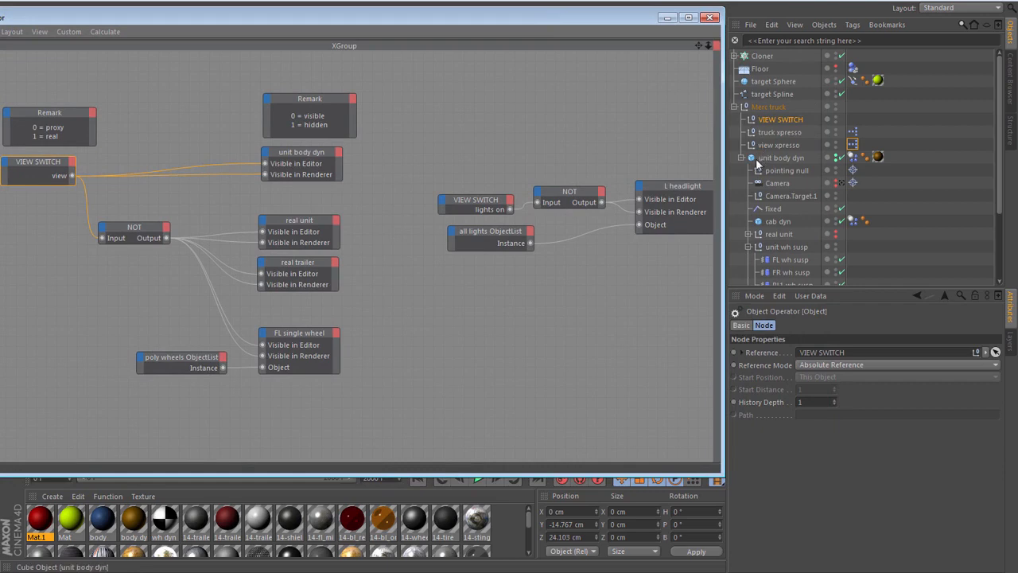
left_click_drag(754, 161, 467, 116)
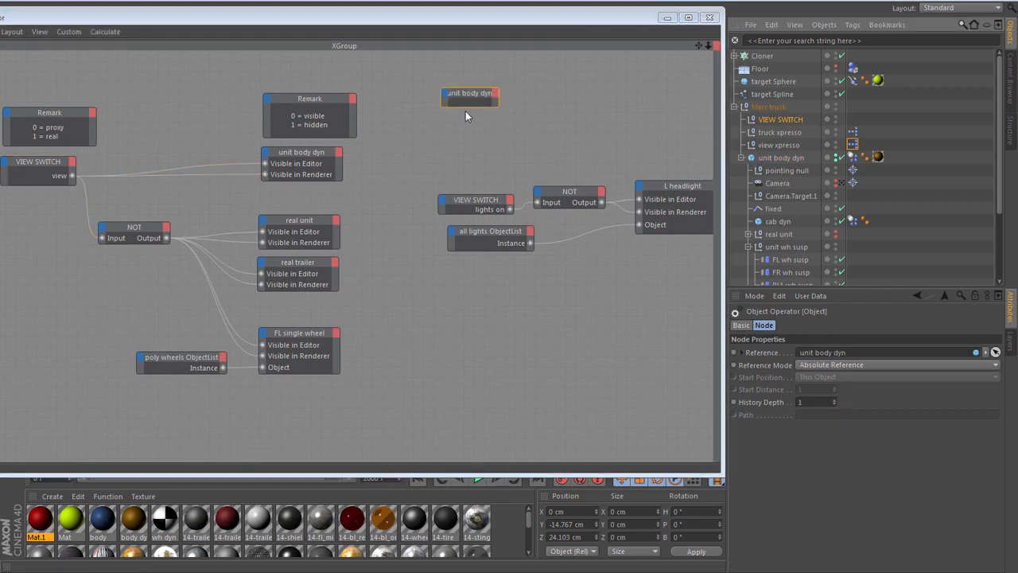
left_click(443, 96)
mouse_move(448, 103)
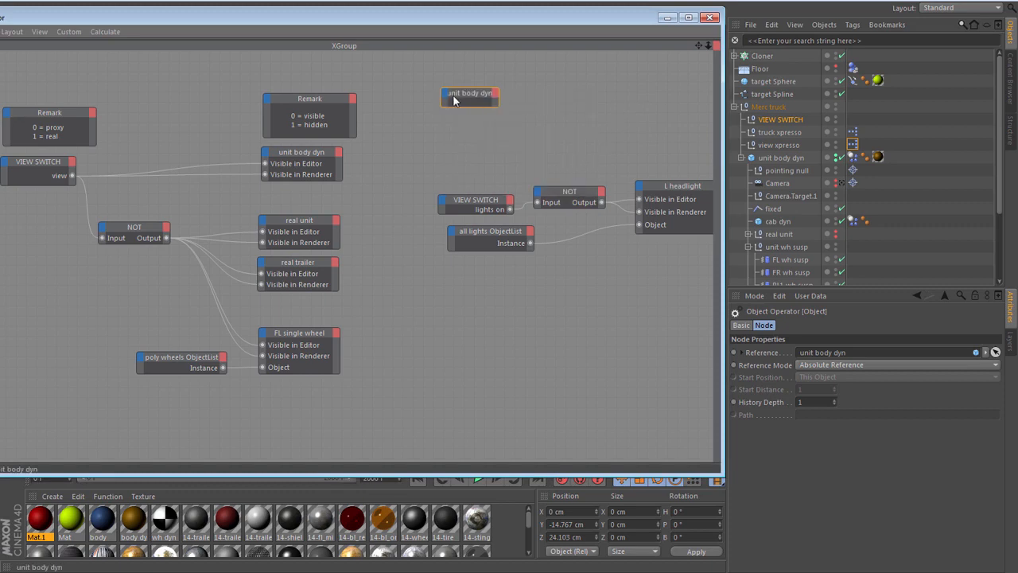
key("Delete")
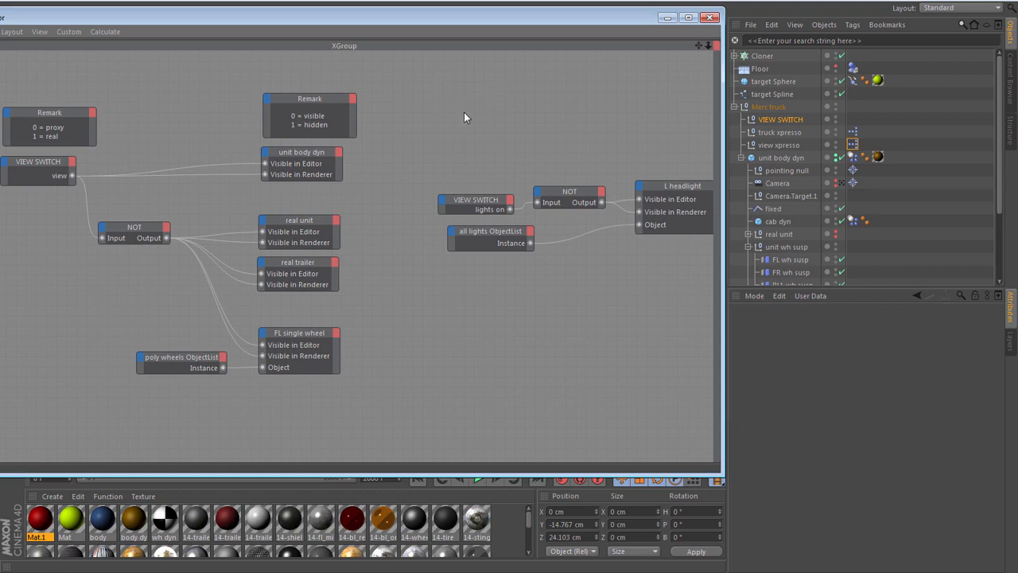
- Add a trial Bool NOT node to the empty area of the view xpresso graph, then delete it
left_click_drag(576, 22, 710, 22)
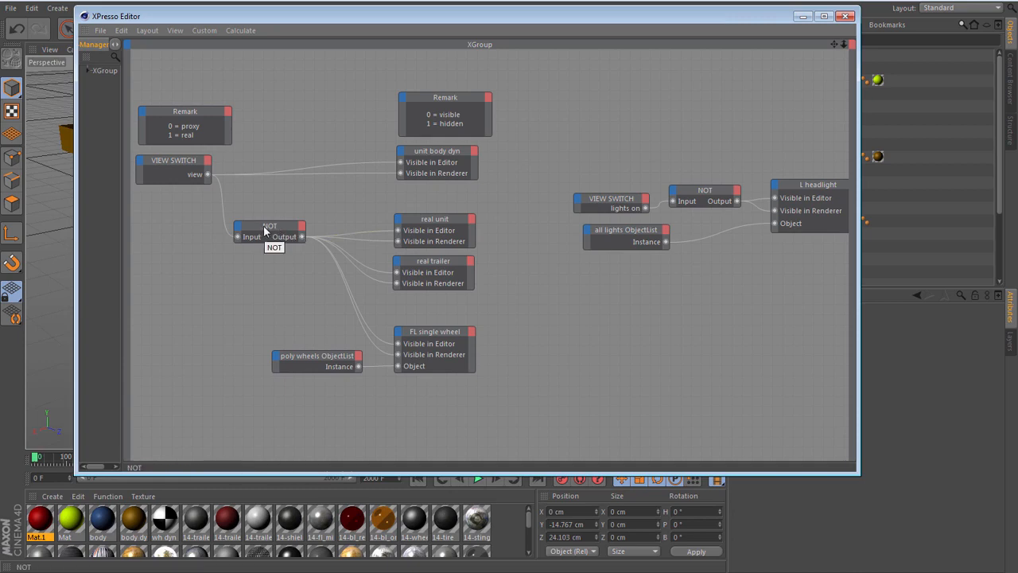
right_click(507, 230)
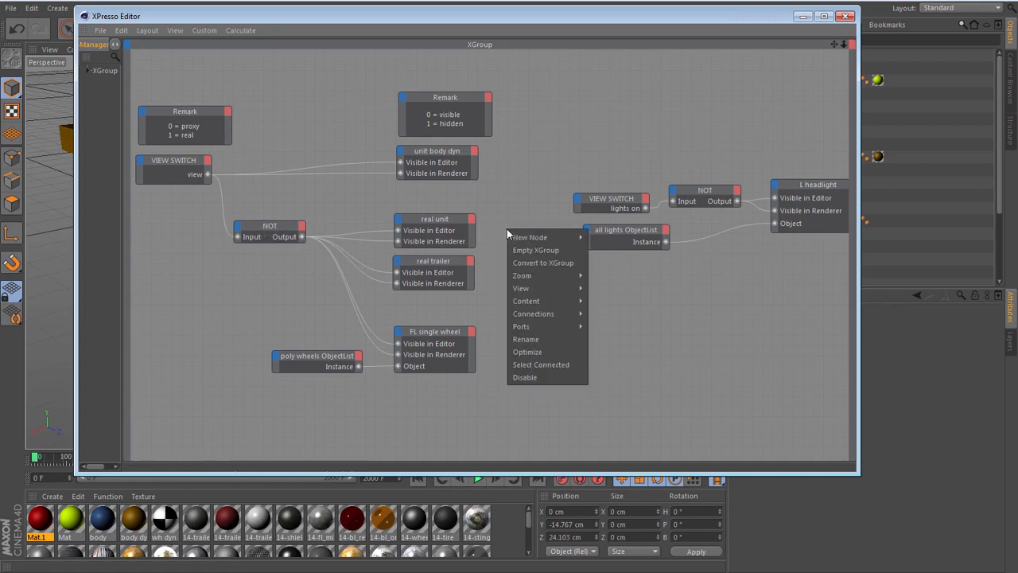
mouse_move(517, 238)
mouse_move(603, 238)
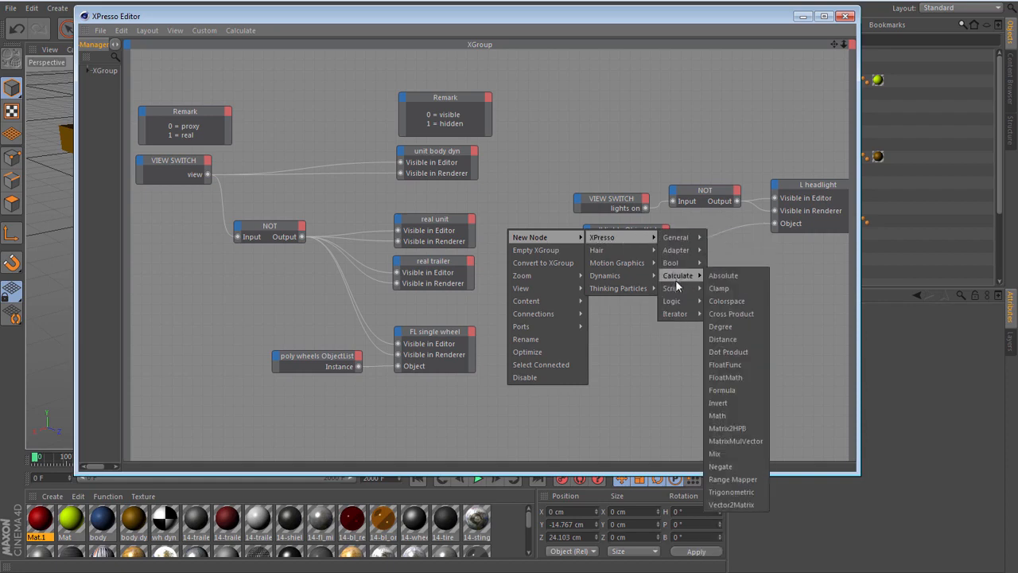
mouse_move(675, 302)
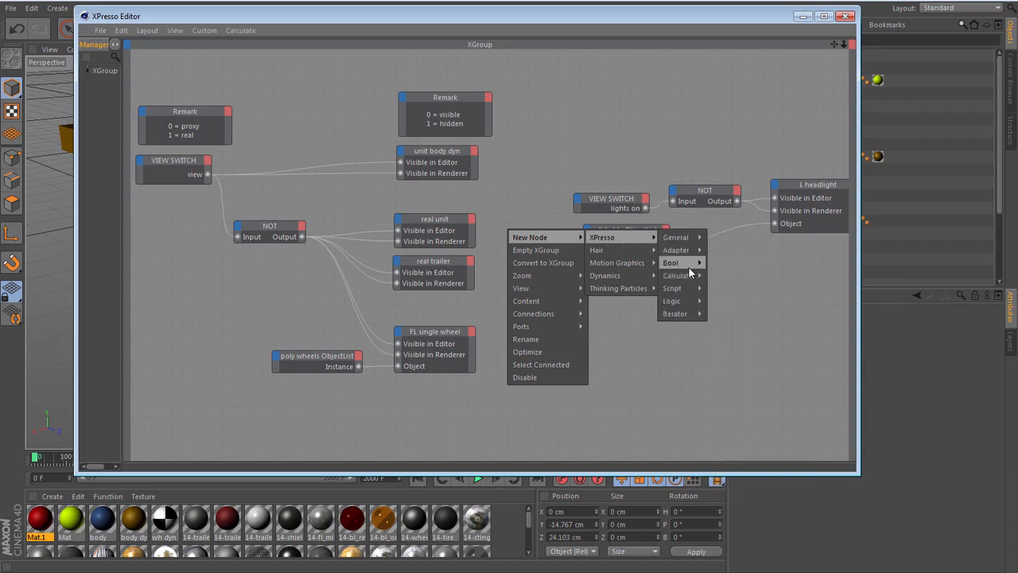
mouse_move(677, 263)
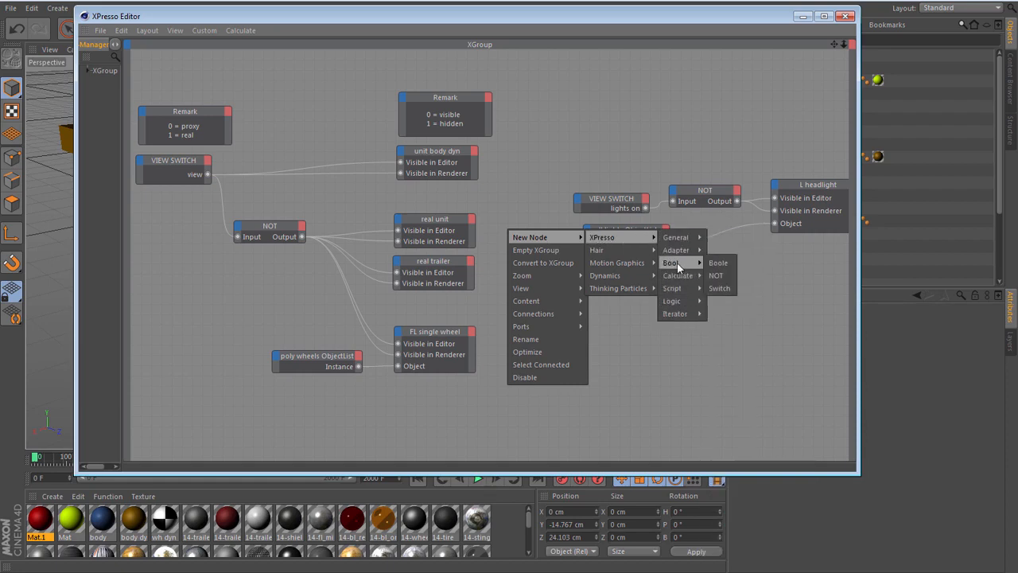
left_click(718, 280)
left_click_drag(523, 228, 591, 120)
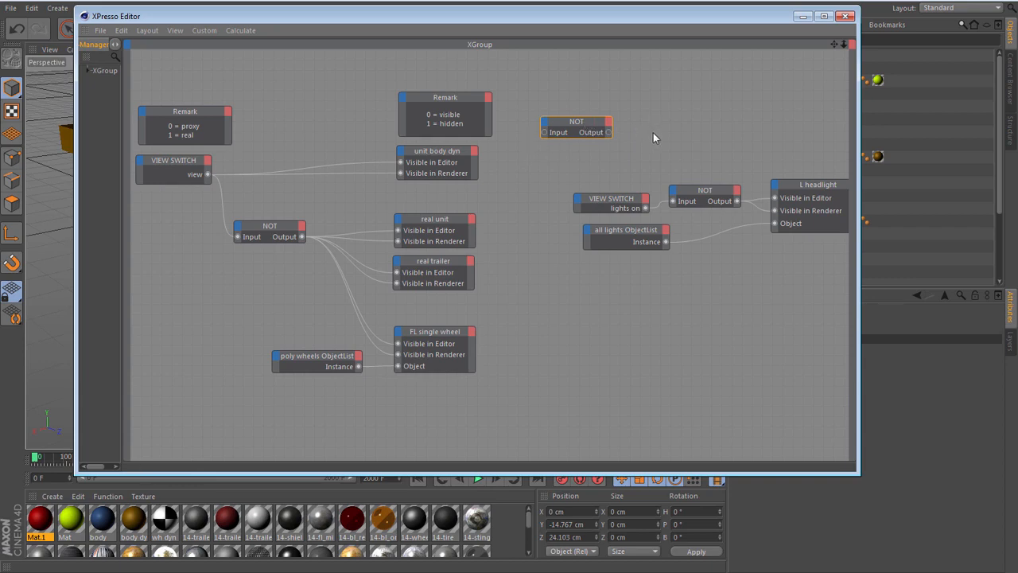
key("Delete")
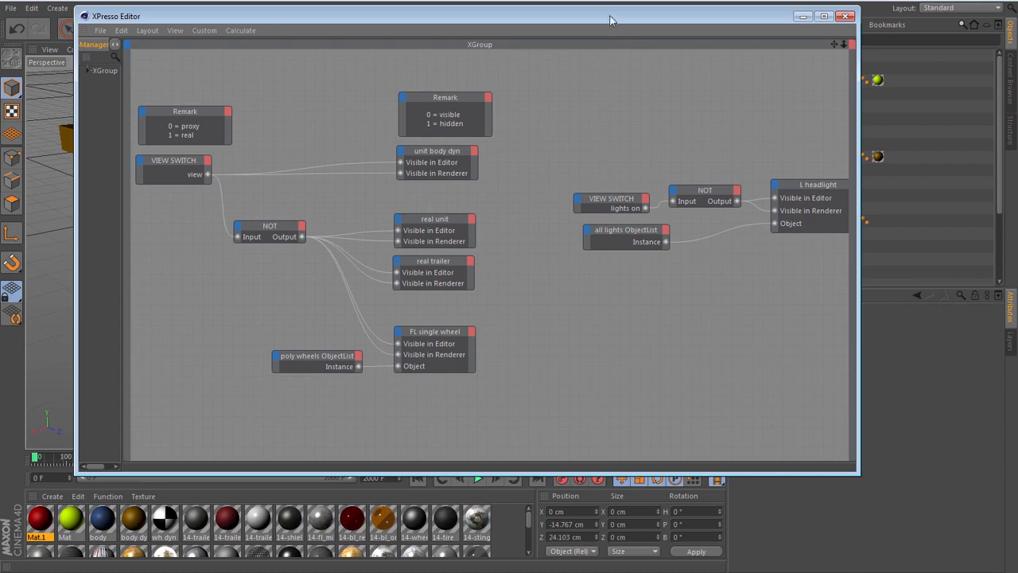
- Add a trial ObjectList iterator node to the view xpresso graph, check its Iteration List parameter, and delete it
left_click_drag(610, 18, 569, 15)
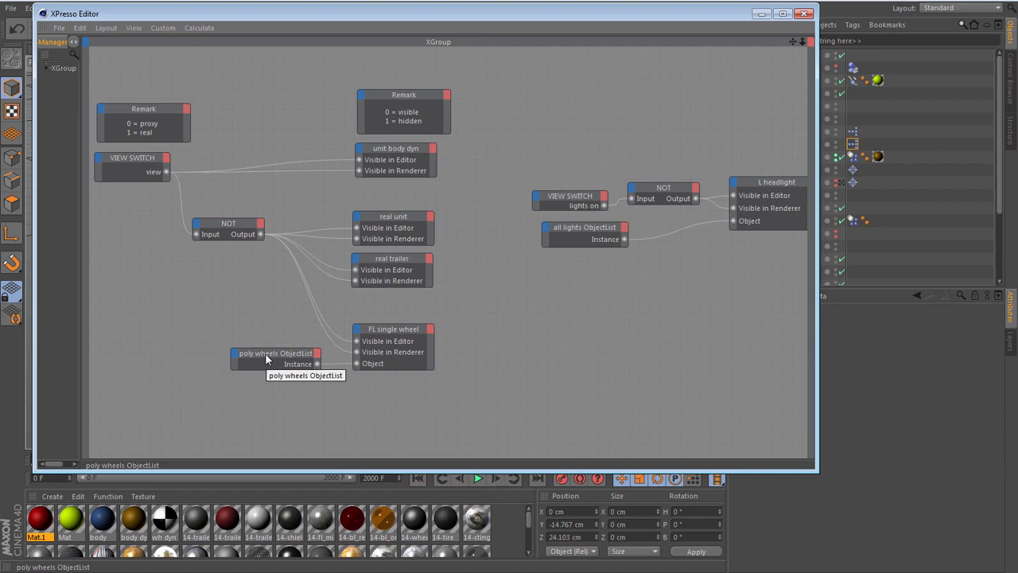
right_click(494, 273)
mouse_move(529, 275)
mouse_move(599, 276)
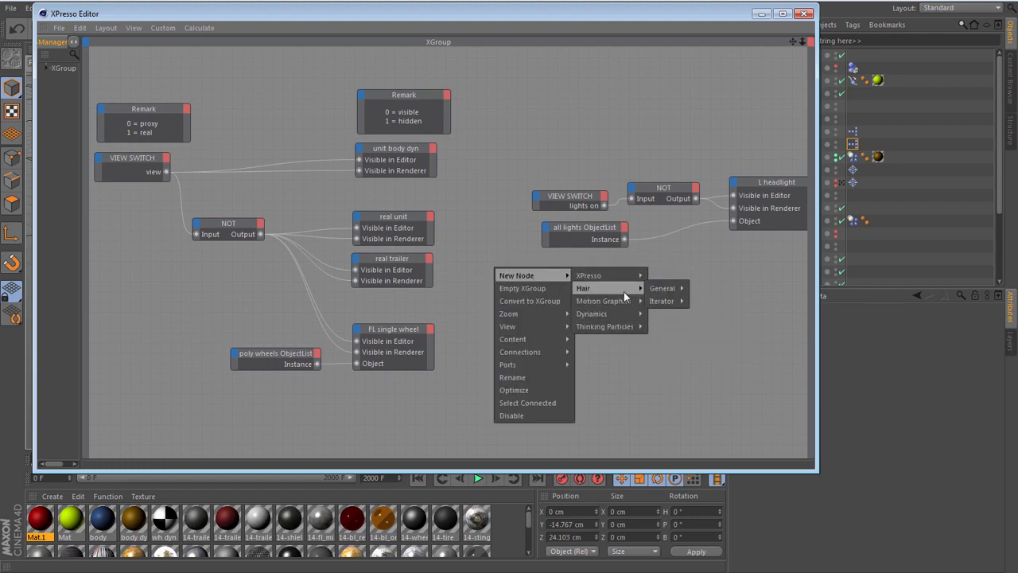
mouse_move(672, 353)
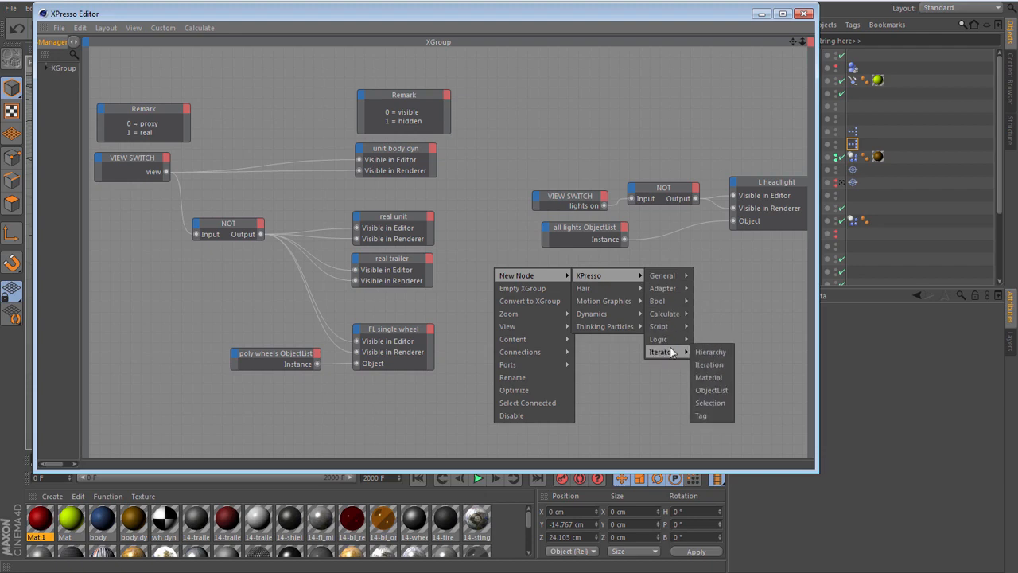
left_click(718, 392)
left_click_drag(486, 264, 506, 277)
left_click_drag(642, 15, 488, 0)
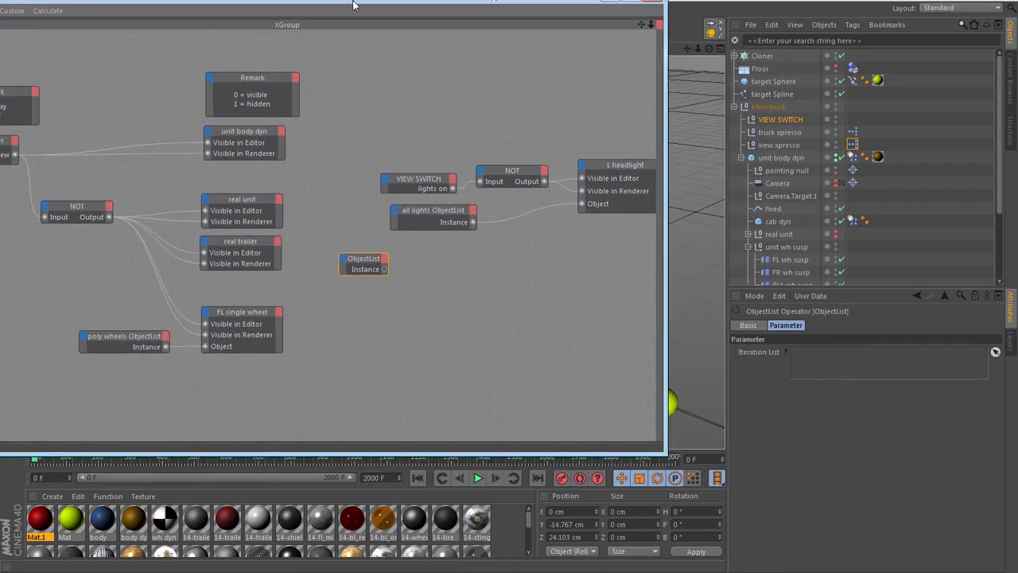
left_click_drag(354, 6, 536, 19)
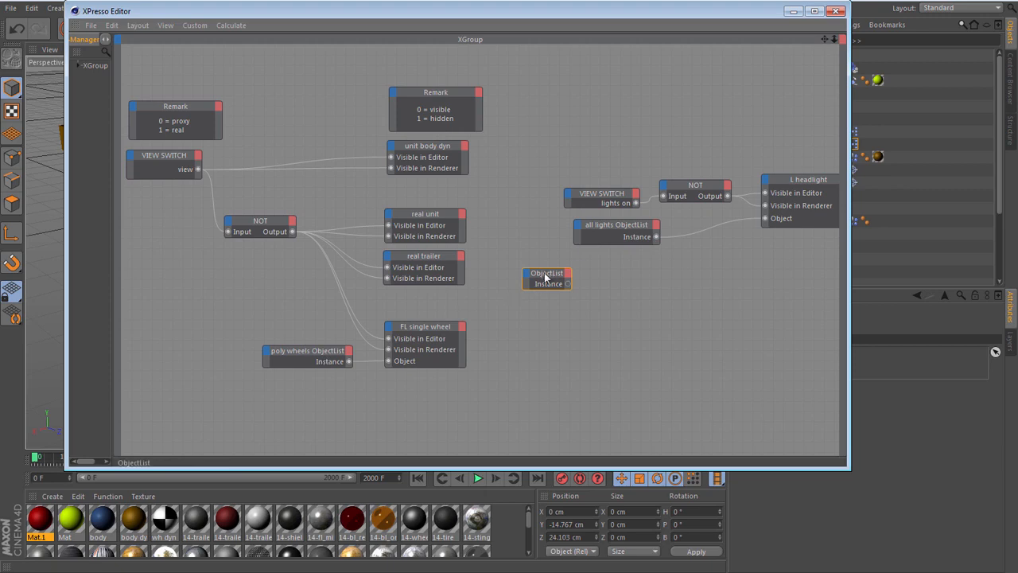
key("Delete")
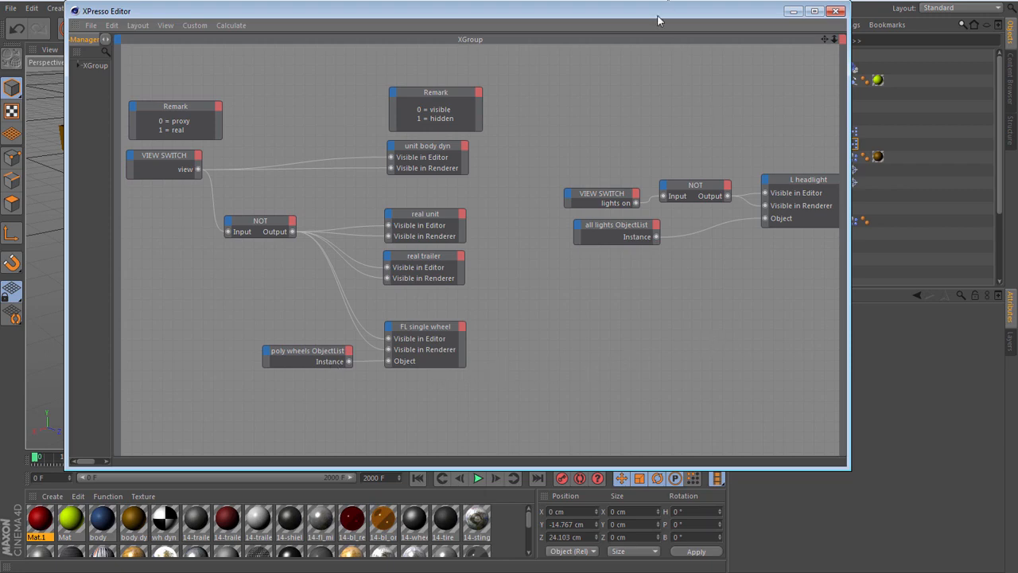
- Examine the full iteration list of the poly wheels ObjectList and the FL single wheel node's reference, and close the XPresso editor
left_click_drag(657, 13, 512, 12)
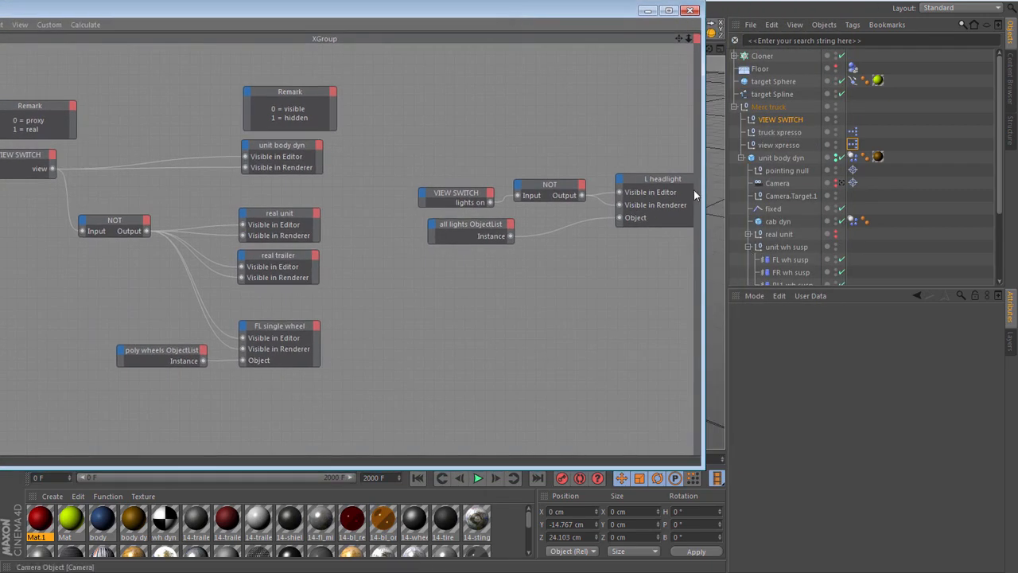
left_click(148, 352)
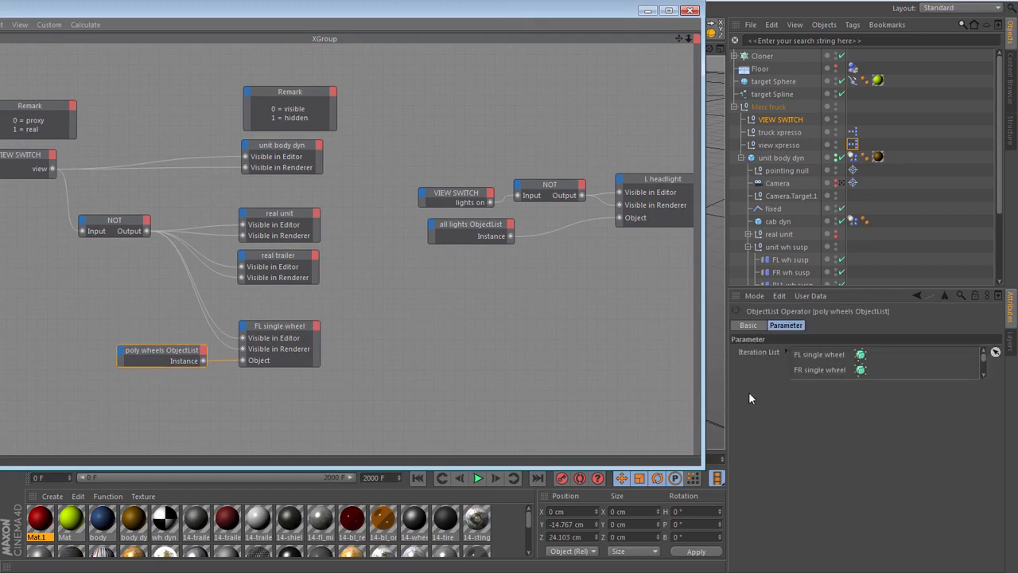
left_click(785, 351)
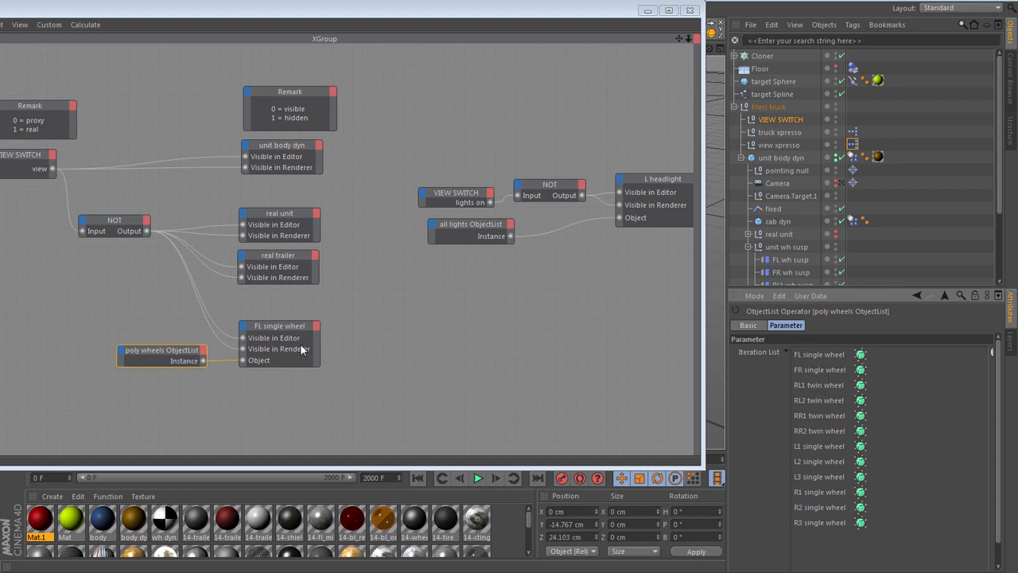
left_click_drag(270, 23, 415, 29)
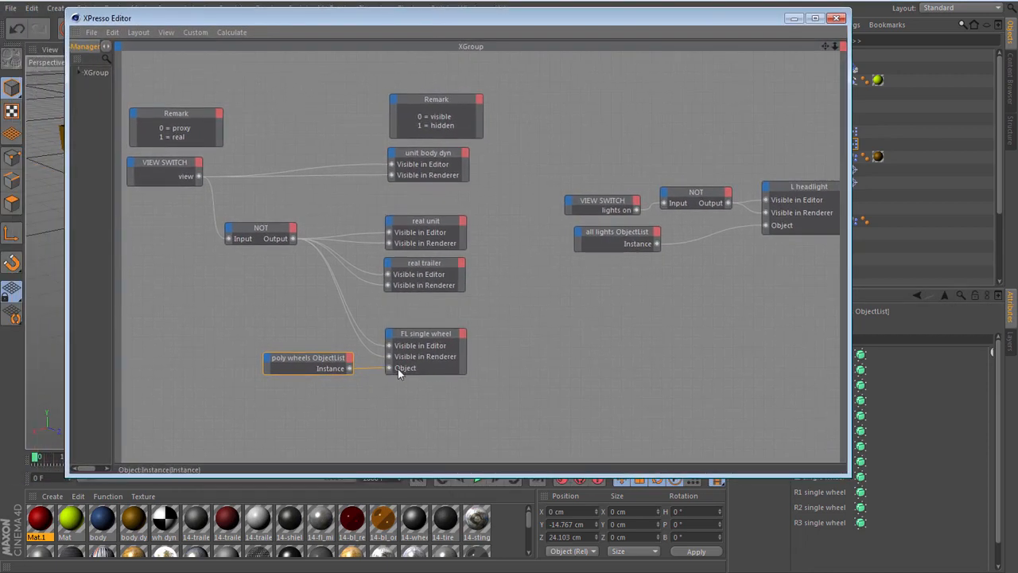
left_click(422, 330)
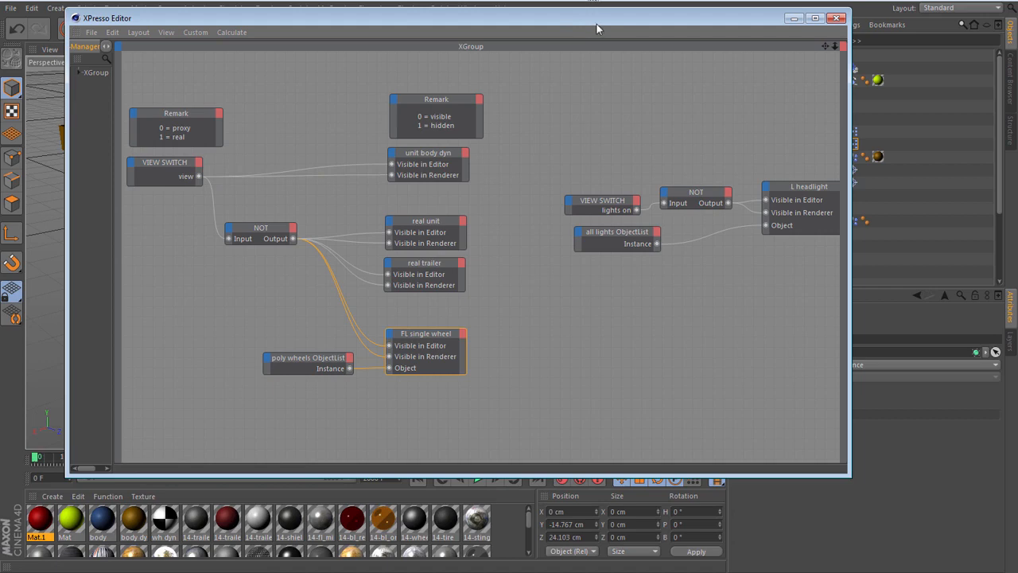
left_click_drag(597, 24, 0, 32)
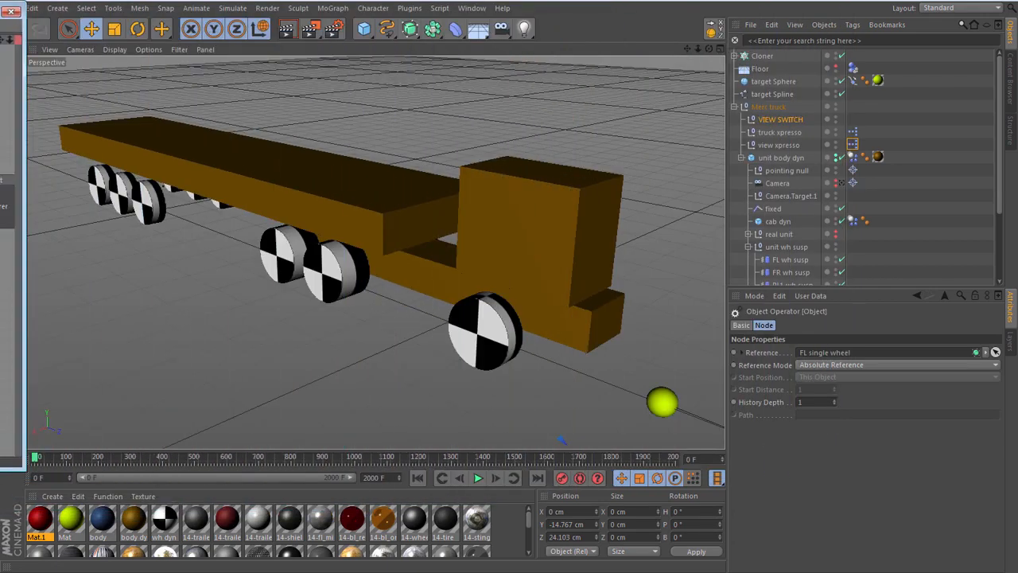
left_click(11, 11)
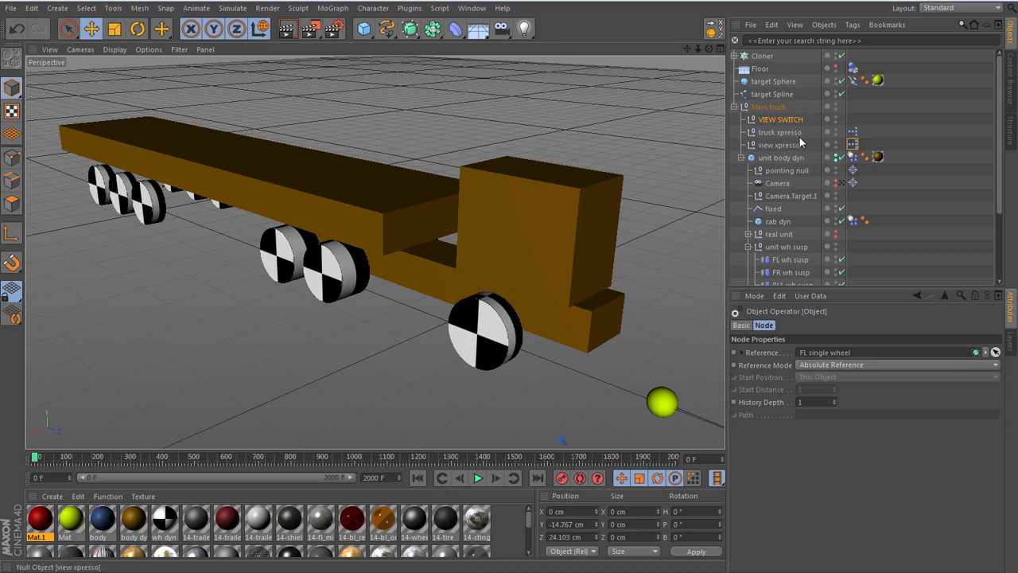
- Toggle the VIEW SWITCH null's view between both truck versions and leave it on hi-poly truck
left_click(780, 119)
left_click(845, 352)
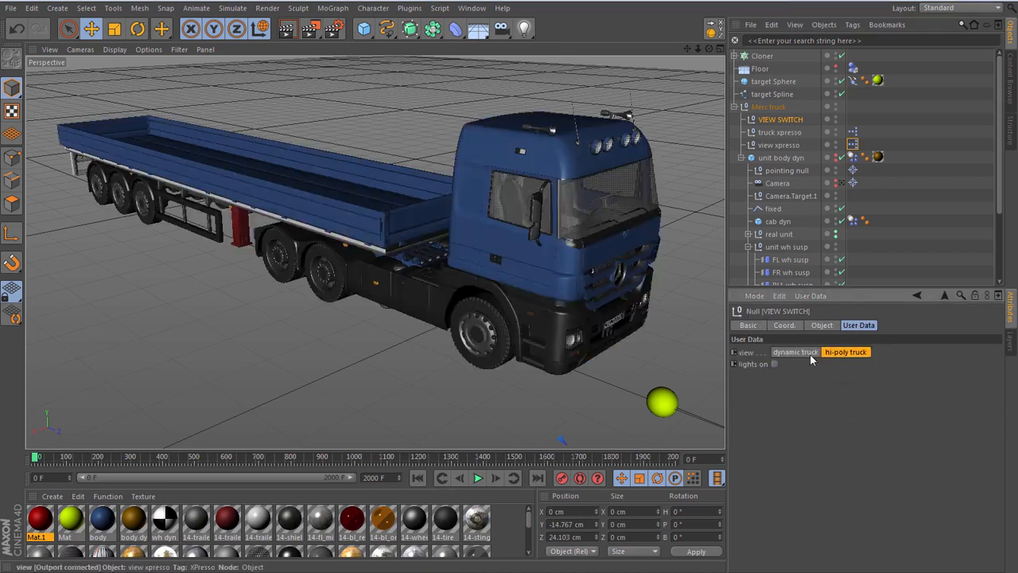
left_click(808, 353)
left_click(842, 352)
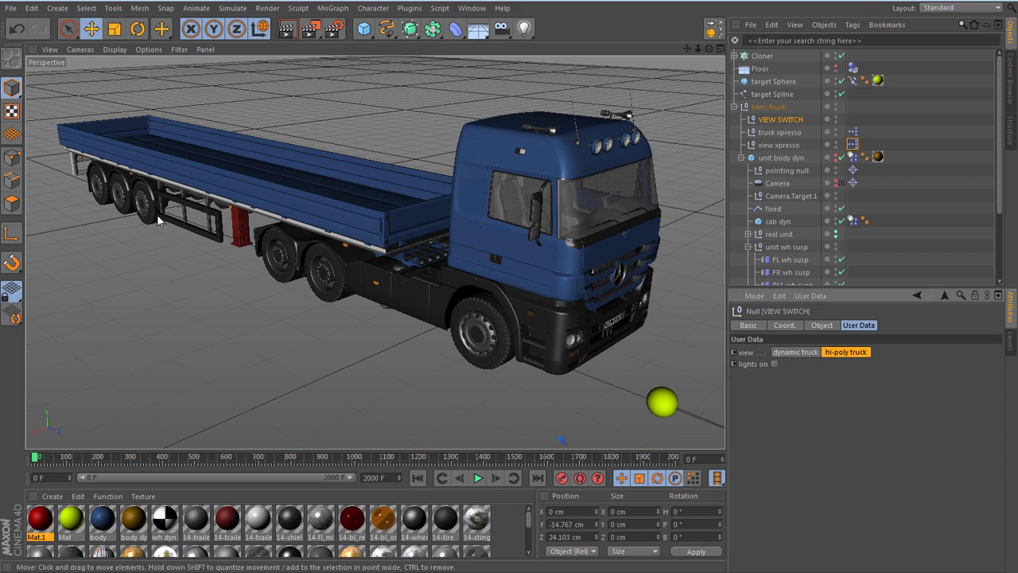
- Select the pointing null, examine the truck's target spline route between the blocks from above, and return to the perspective view
scroll(153, 215, "down", 1)
scroll(153, 215, "down", 1)
scroll(153, 215, "down", 1)
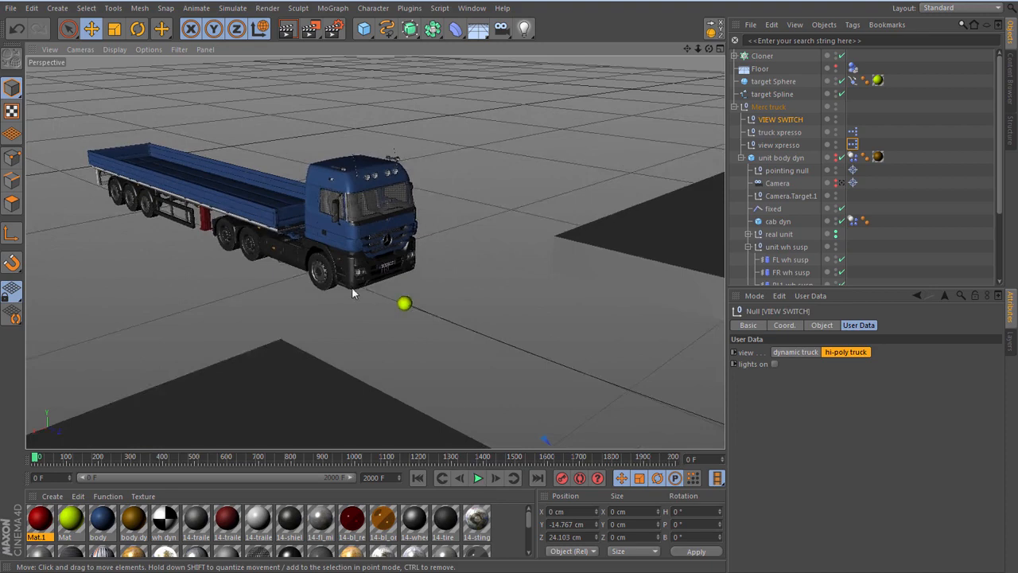
scroll(350, 280, "down", 1)
scroll(306, 235, "down", 1)
scroll(293, 209, "down", 1)
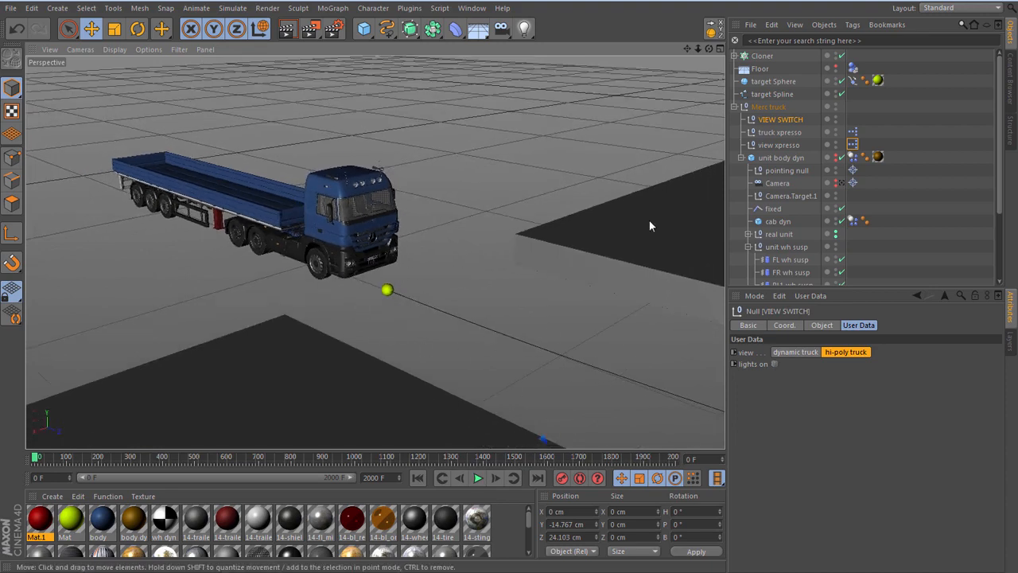
left_click(792, 169)
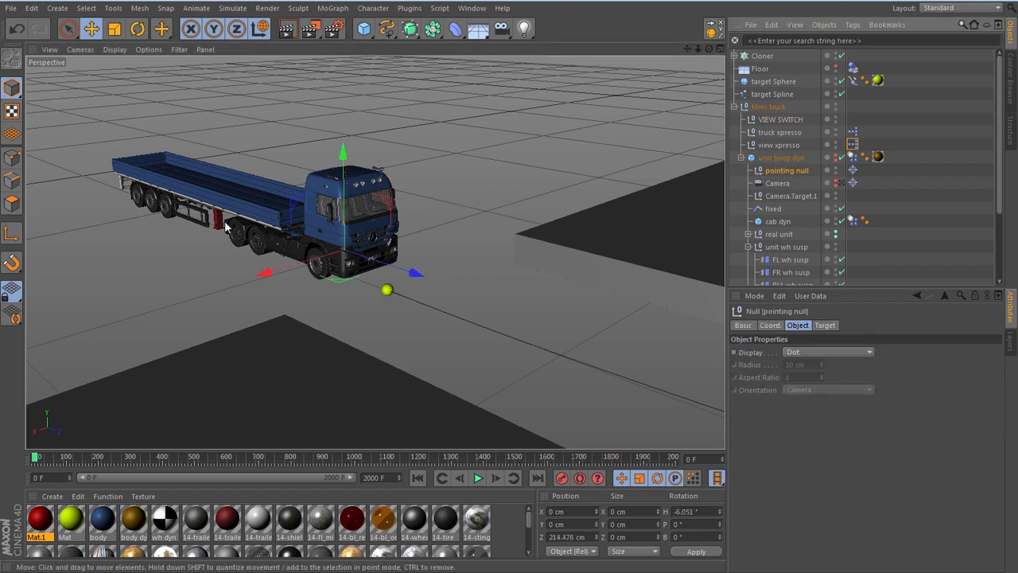
scroll(225, 228, "down", 4)
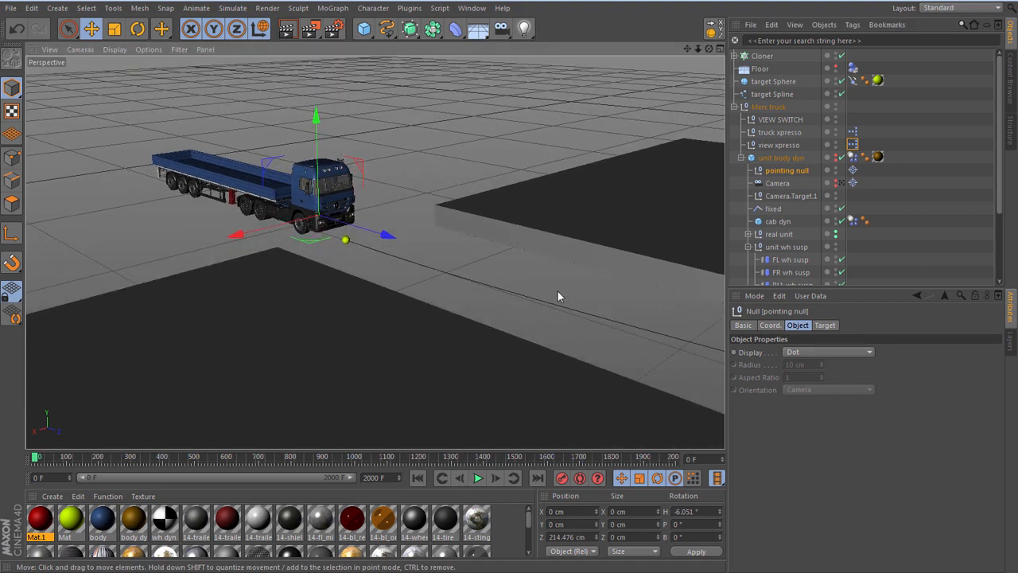
key("F2")
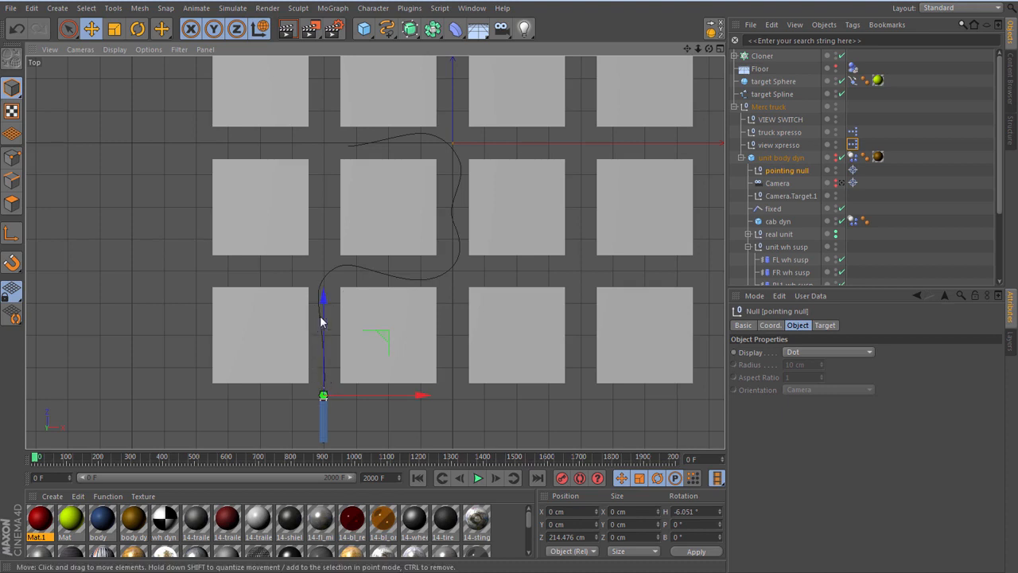
scroll(327, 293, "up", 8)
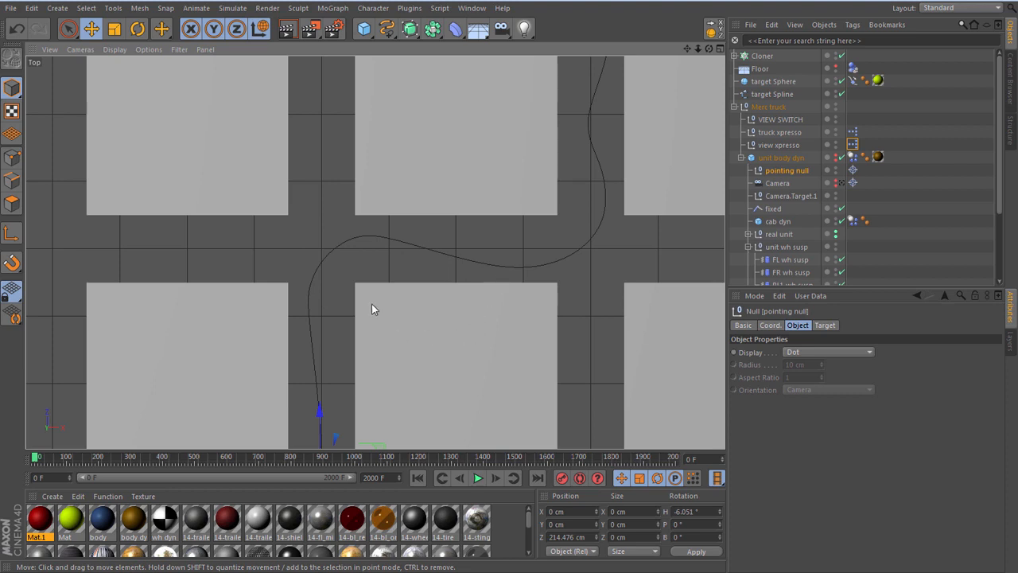
key("F1")
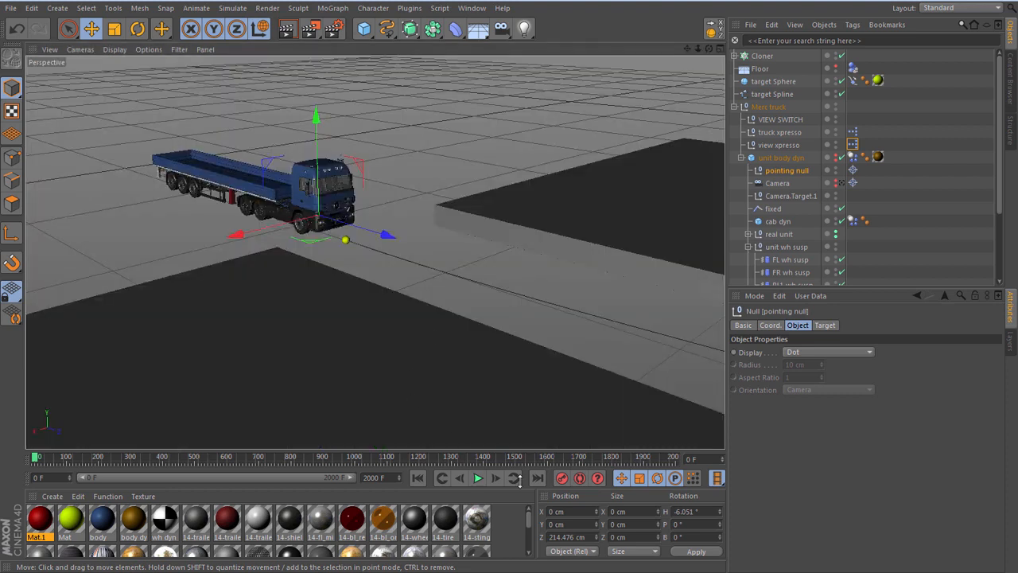
- Play the animation to watch the hi-poly truck follow the target spline, stop it, rewind to the start, and view the truck up close
left_click(478, 477)
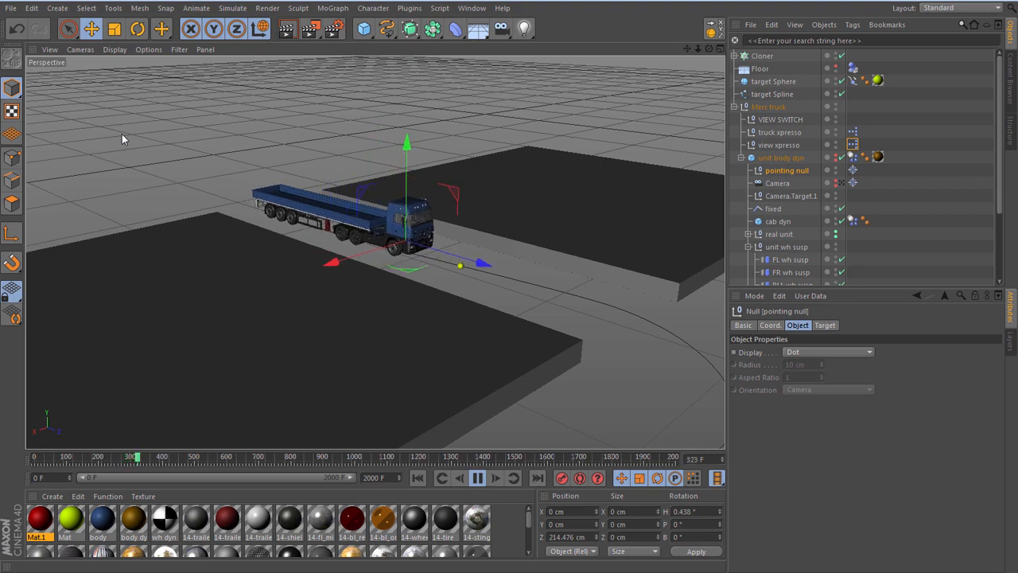
left_click(845, 257)
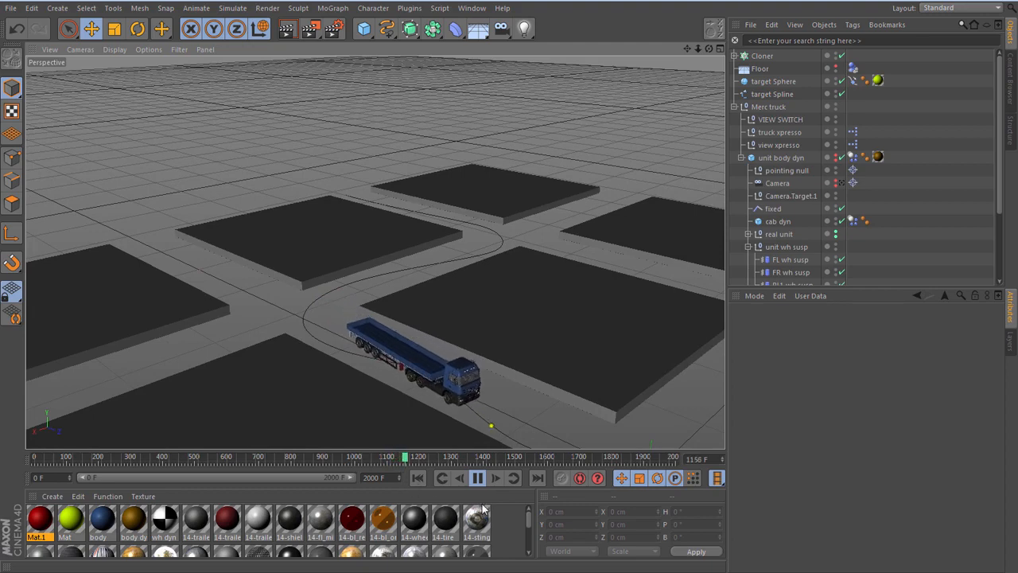
left_click(477, 479)
left_click(416, 477)
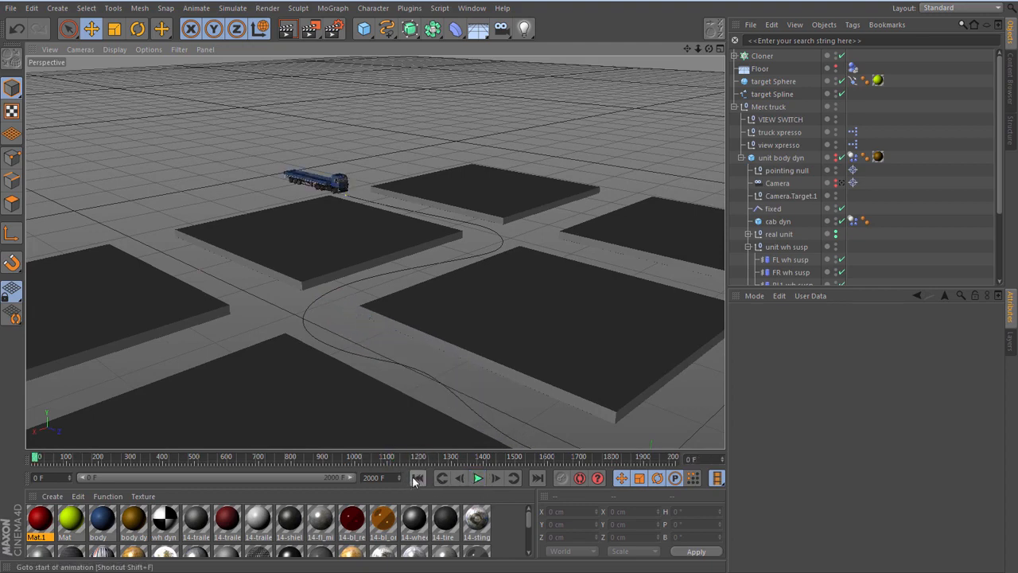
scroll(326, 183, "up", 5)
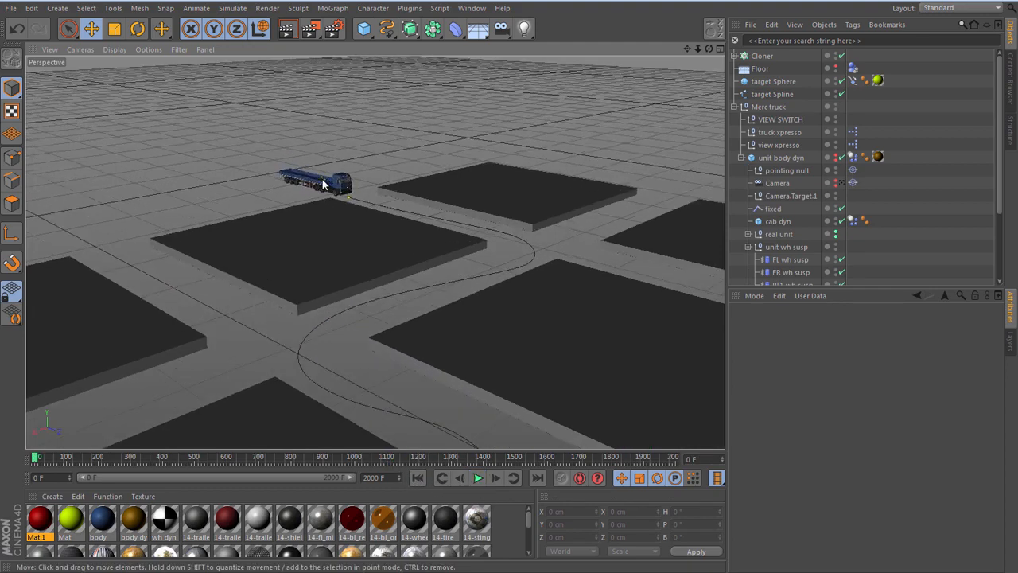
scroll(323, 182, "up", 6)
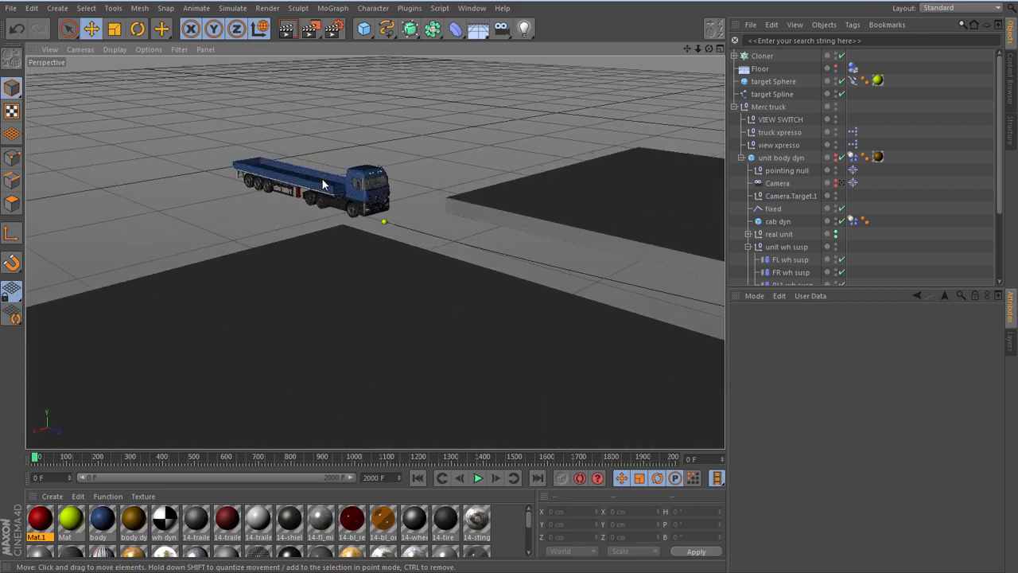
scroll(323, 182, "up", 2)
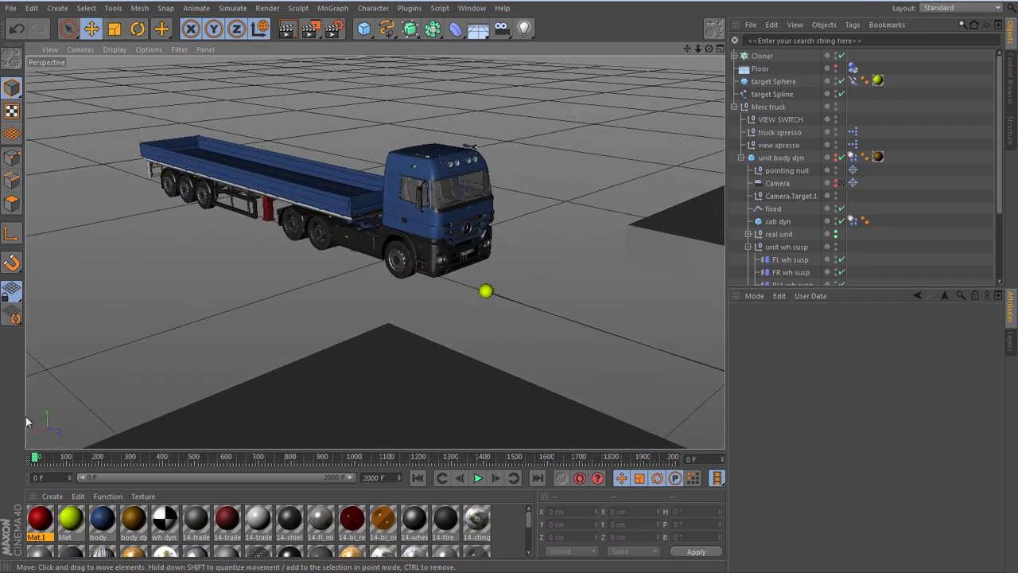